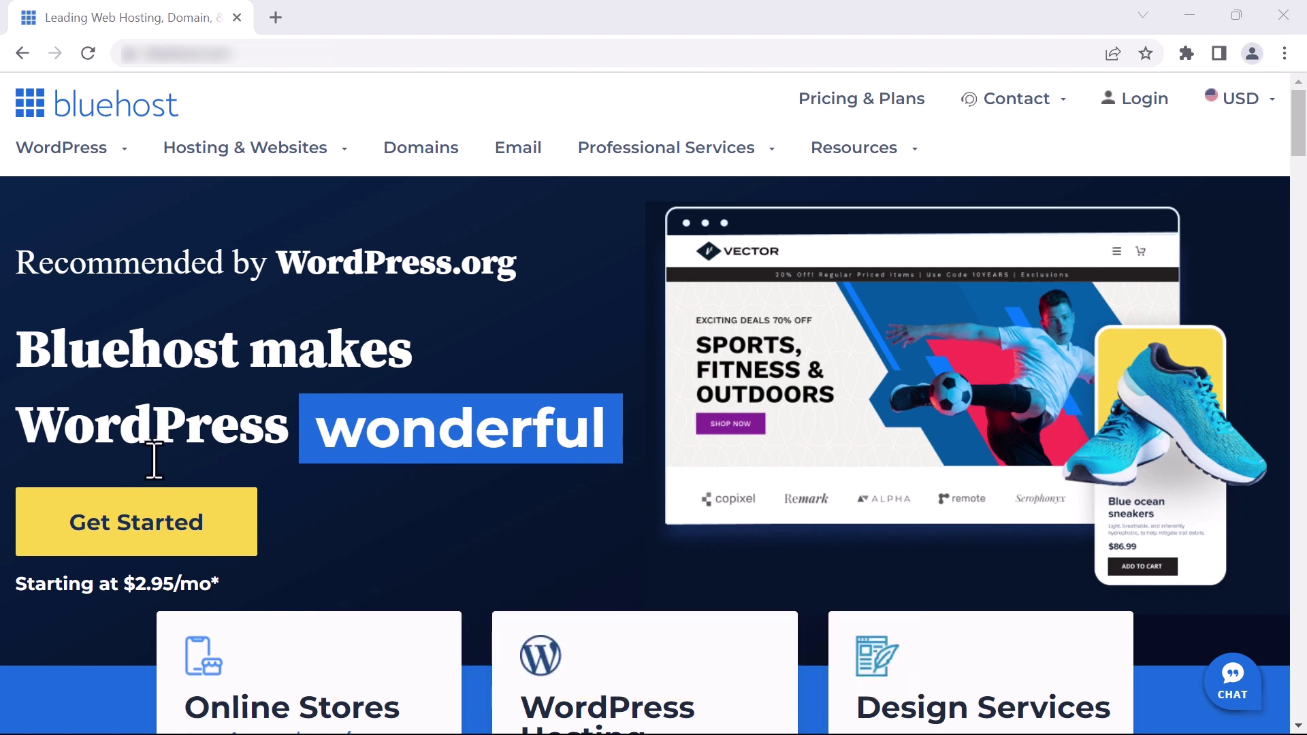
Open the shared hosting plans and review the Basic plan's $2.95/mo price
left_click(130, 515)
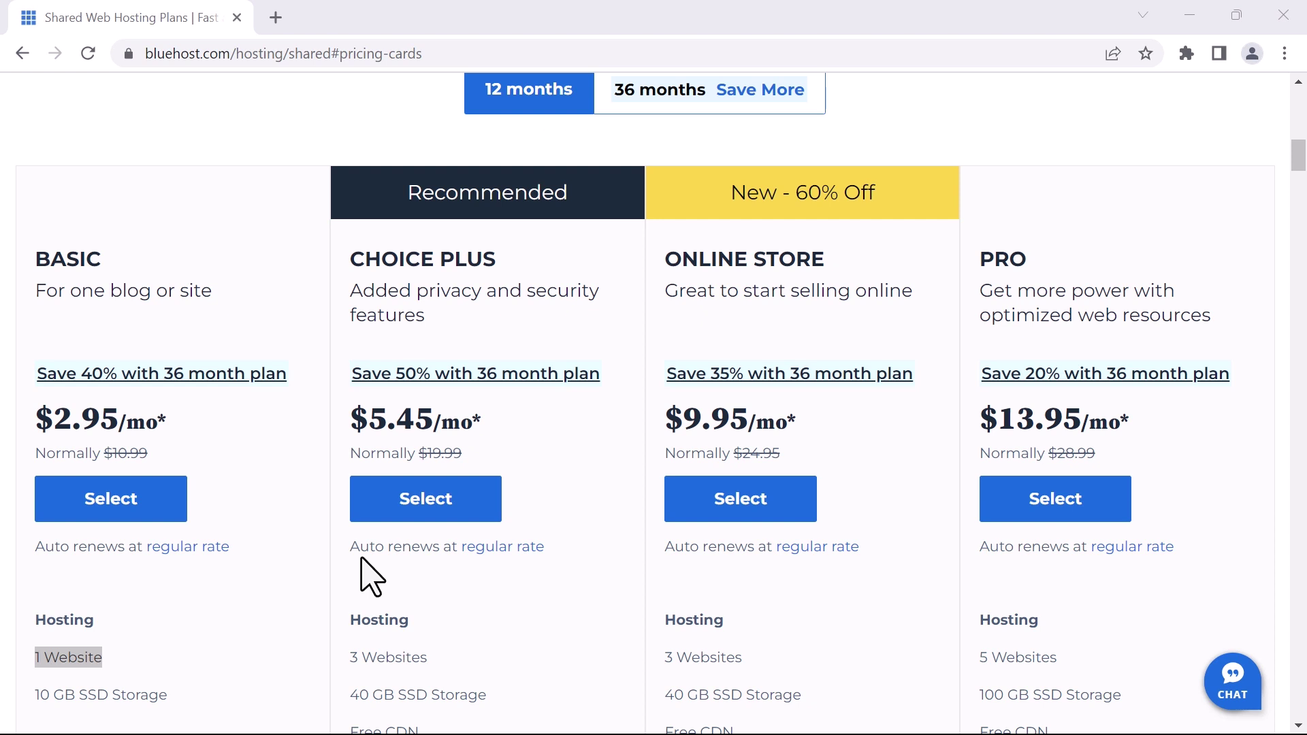
scroll(239, 571, "down", 1)
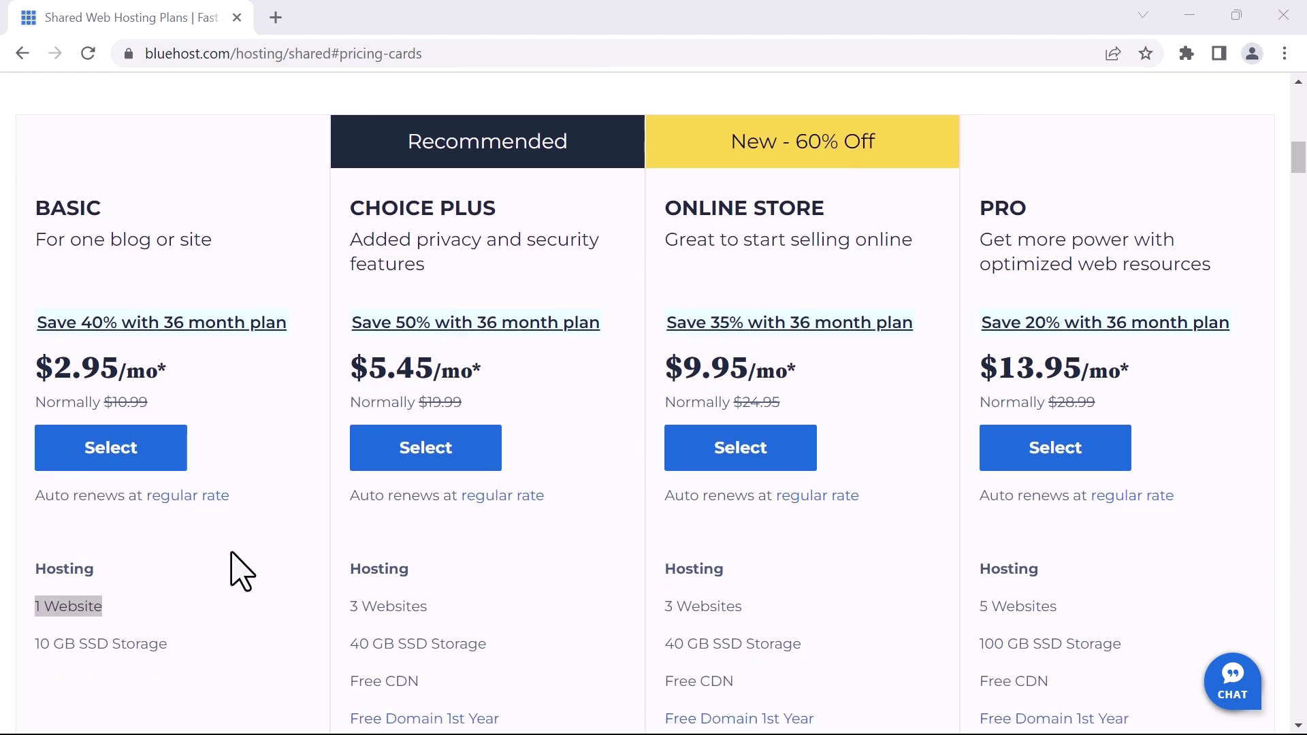
left_click(259, 441)
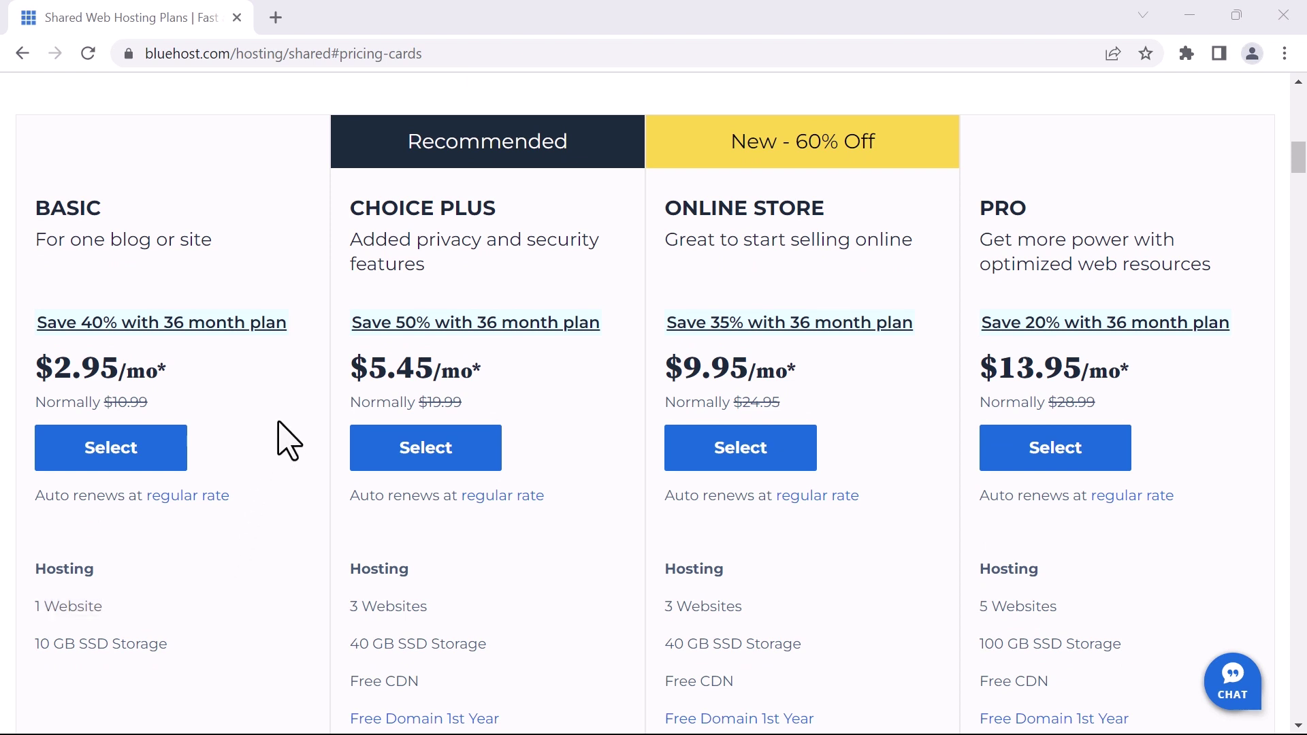
left_click_drag(198, 373, 2, 381)
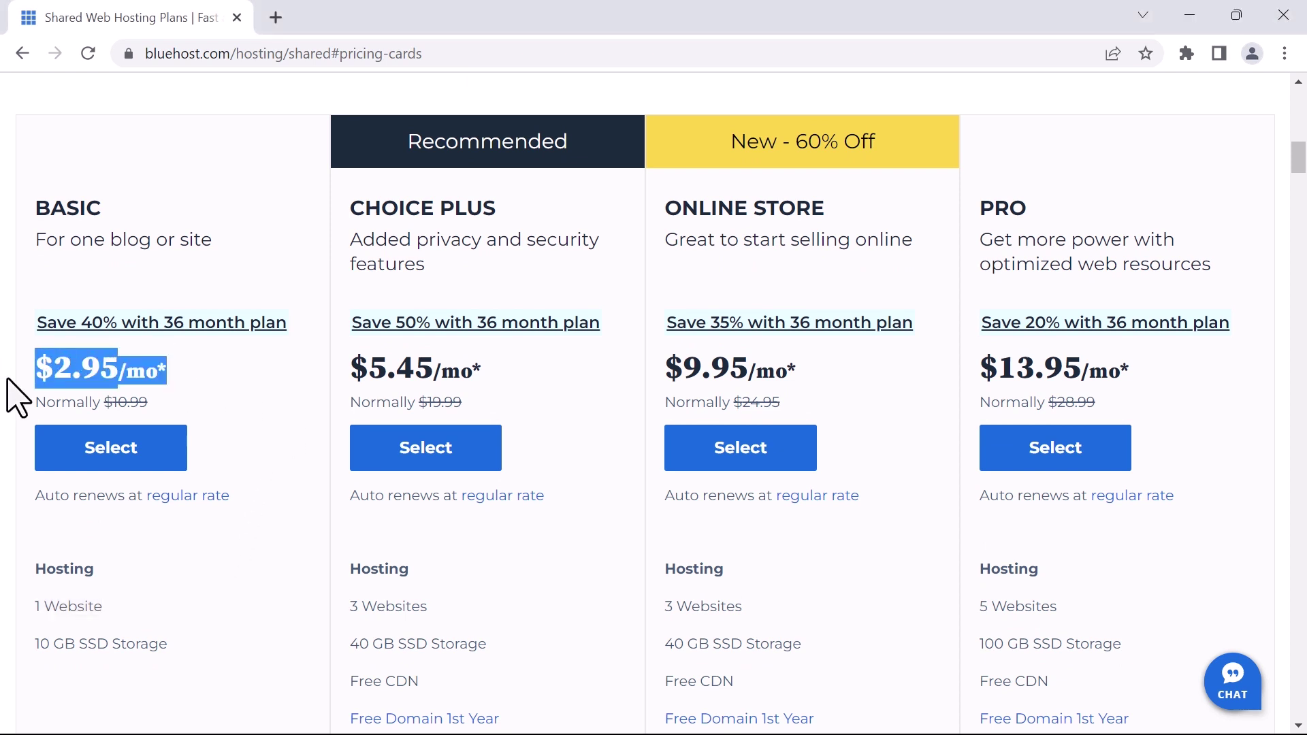
left_click(254, 376)
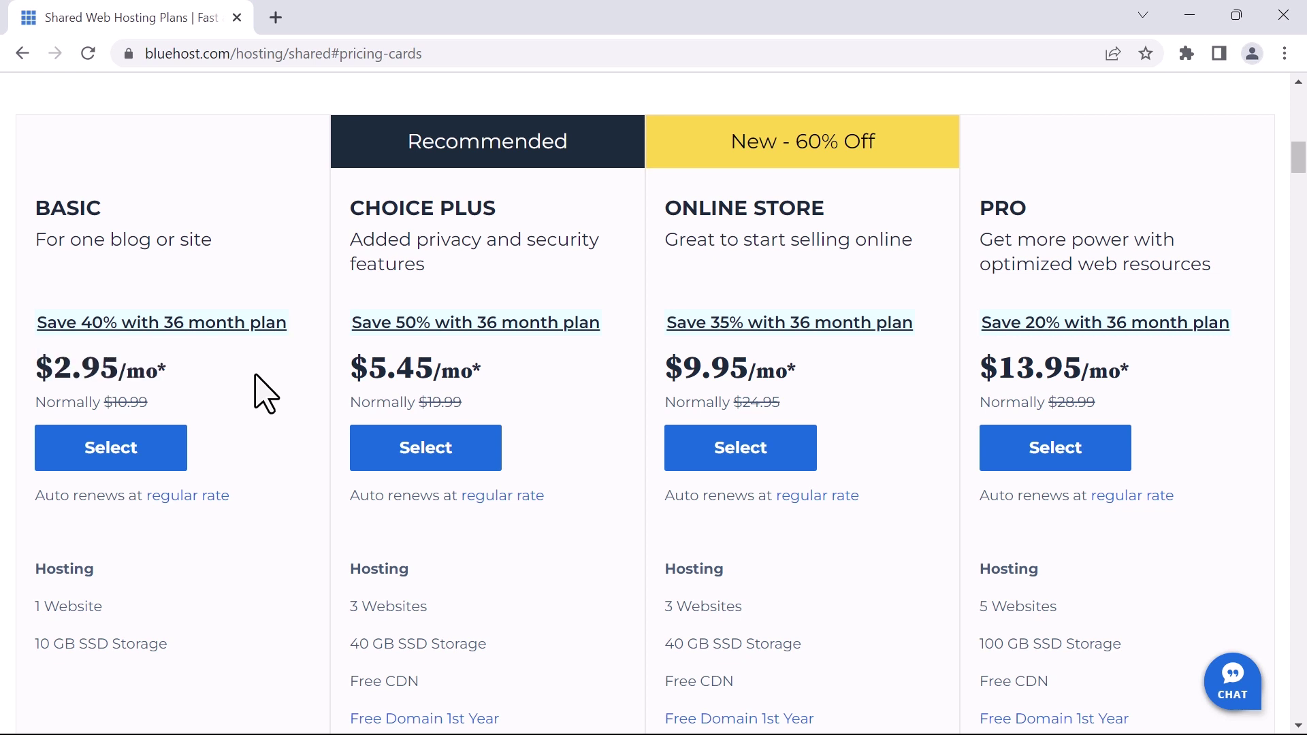
Switch the plan prices to the 36-month term and dismiss the savings comparison popup
scroll(266, 394, "up", 2)
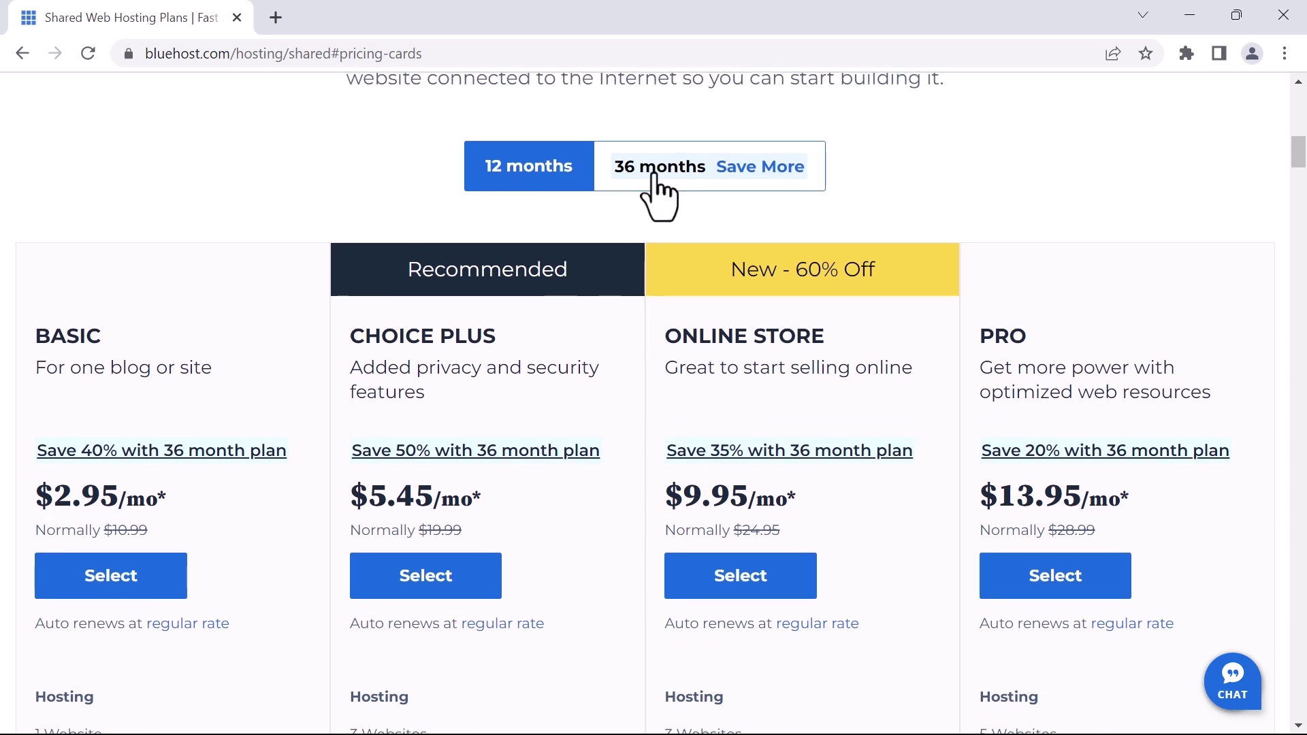
left_click(654, 175)
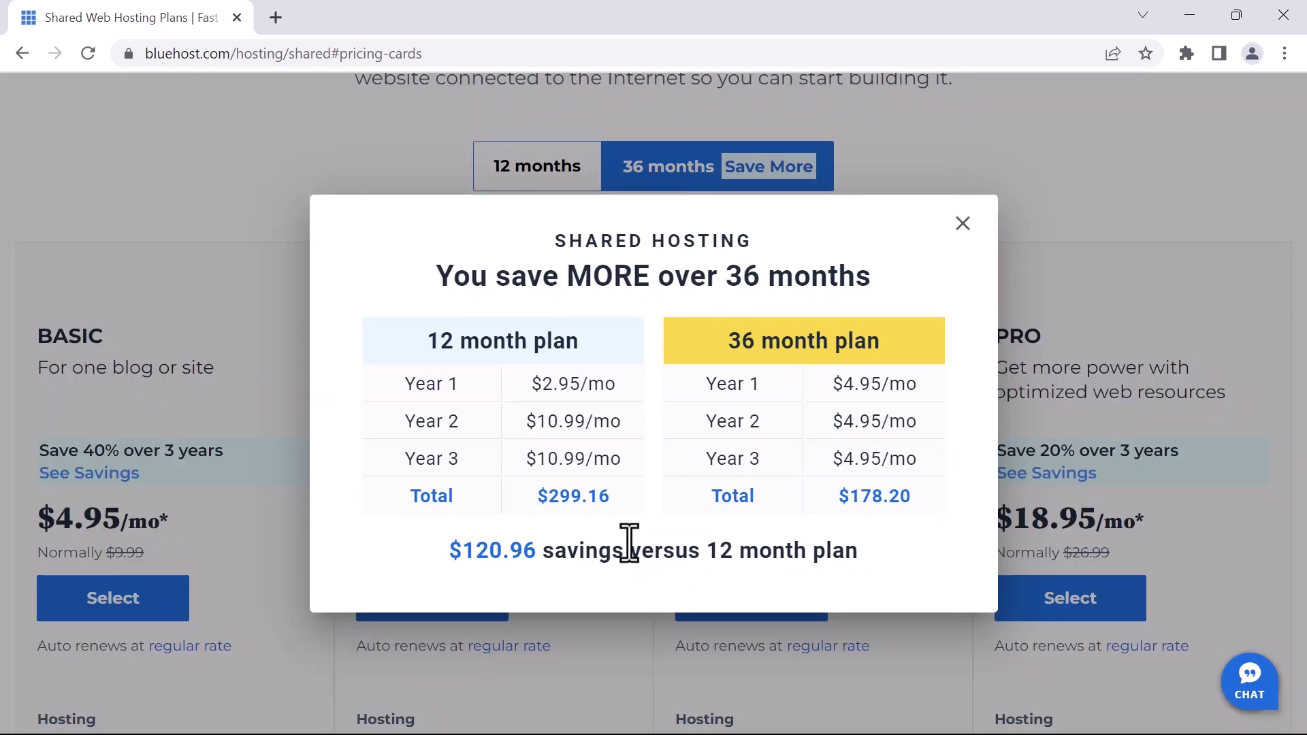
left_click_drag(448, 550, 555, 551)
left_click(630, 117)
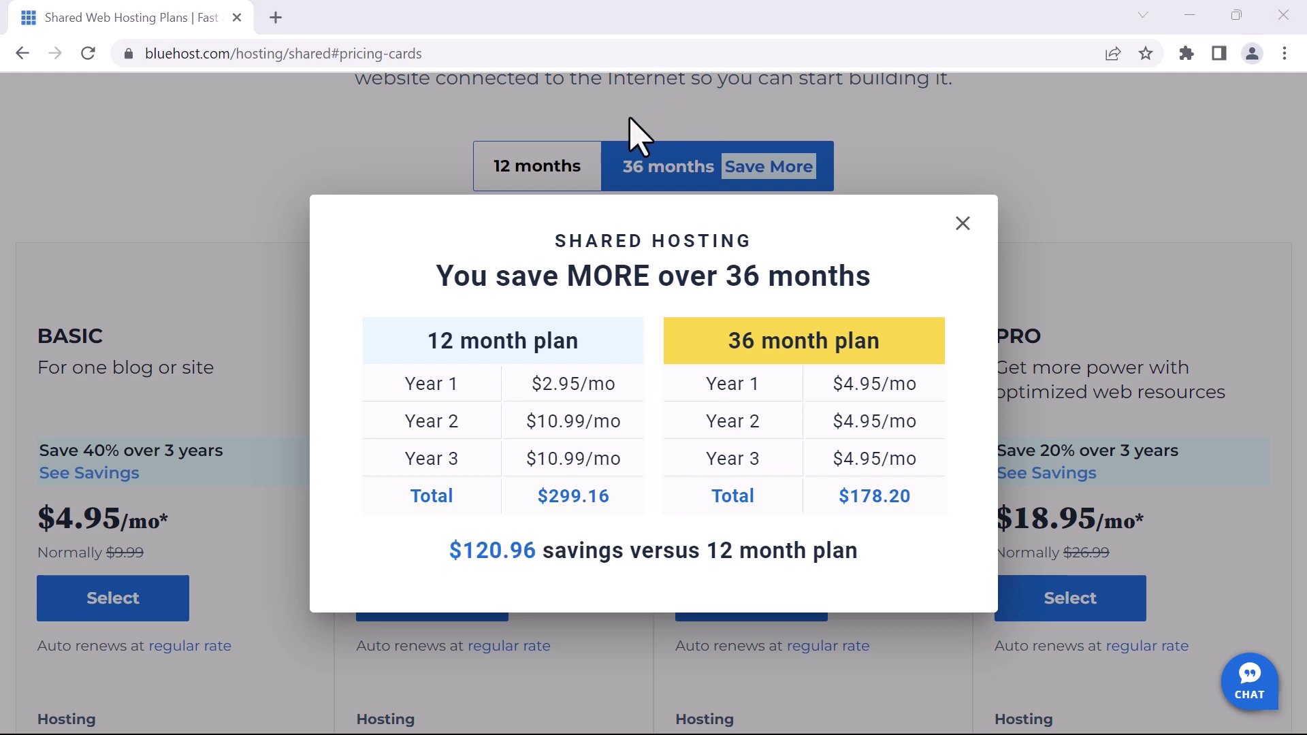
left_click(961, 225)
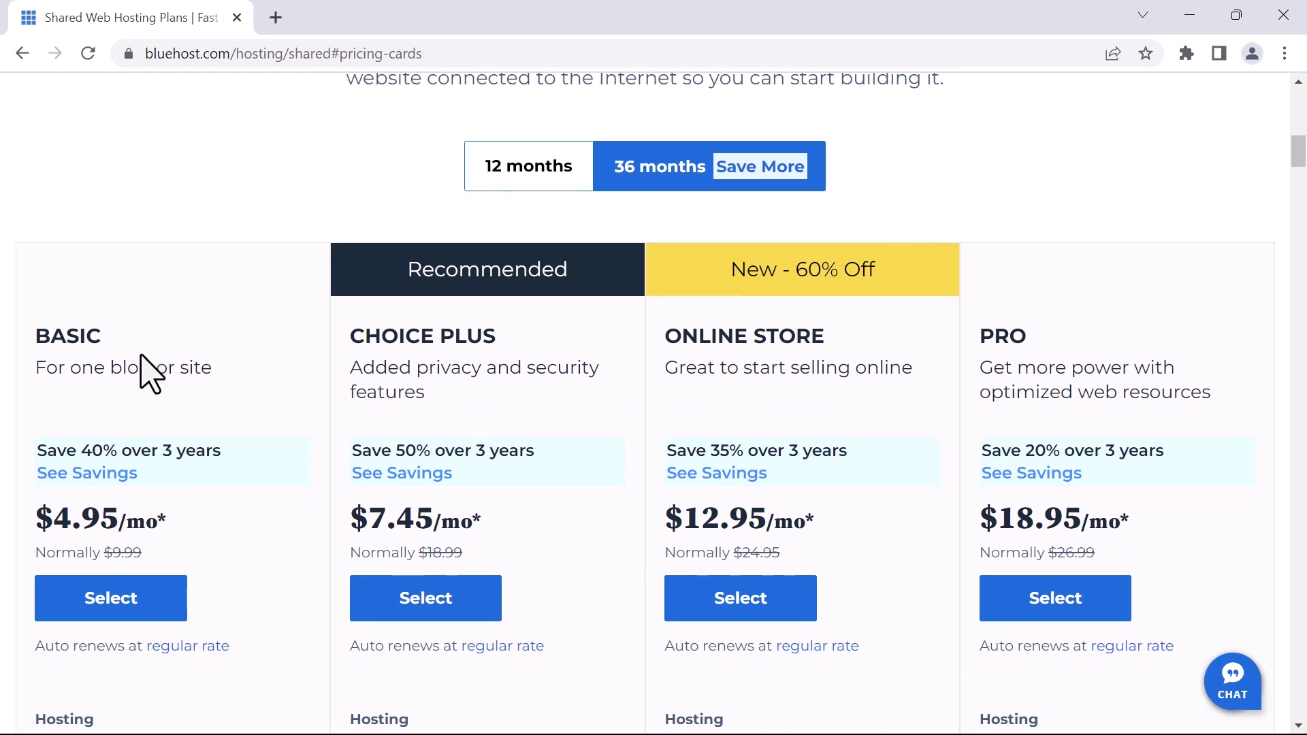
scroll(153, 371, "down", 2)
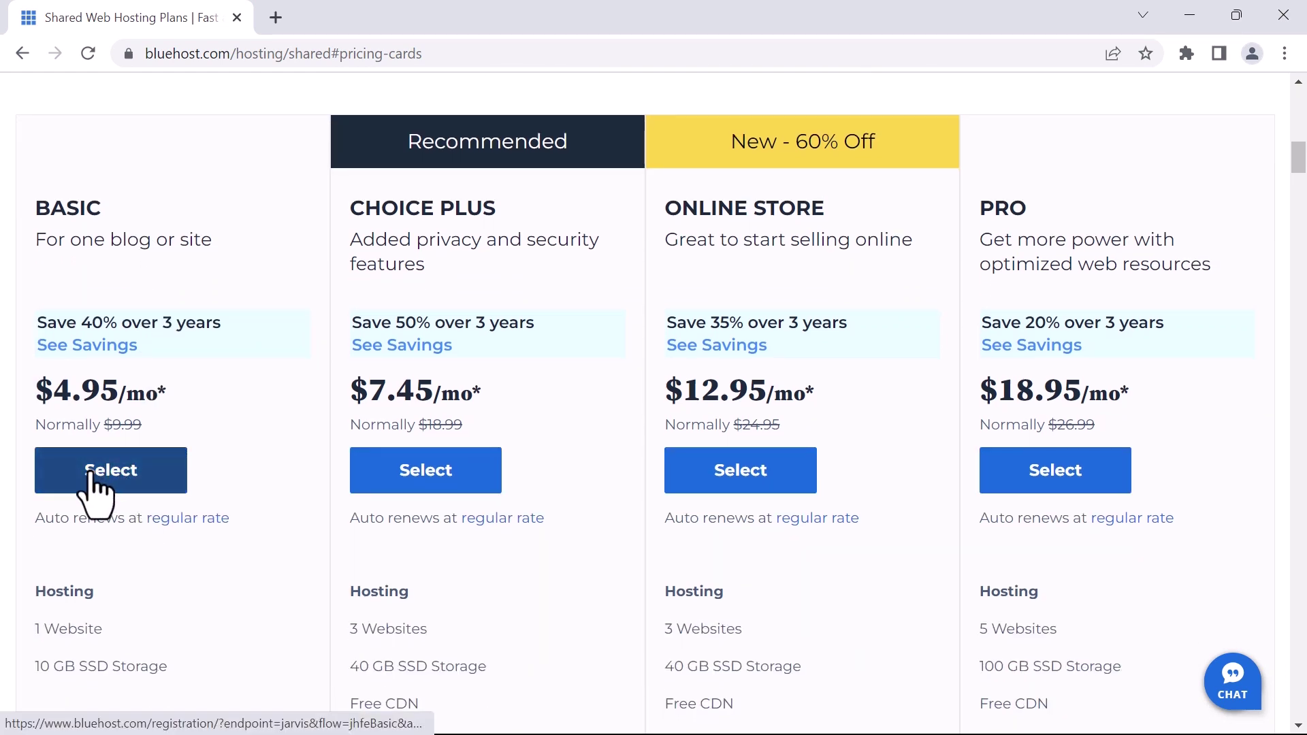
Select the Basic plan and skip the New Special Offer online store upsell
left_click(126, 471)
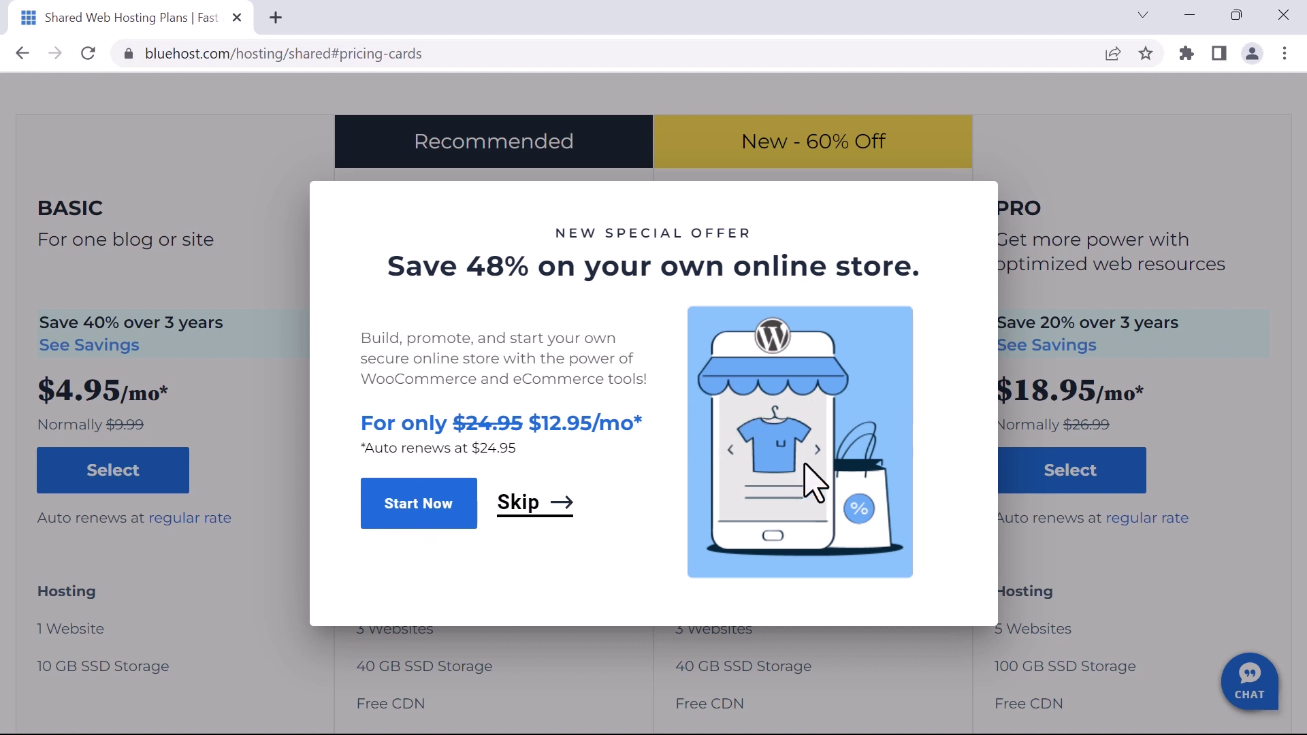
left_click(532, 508)
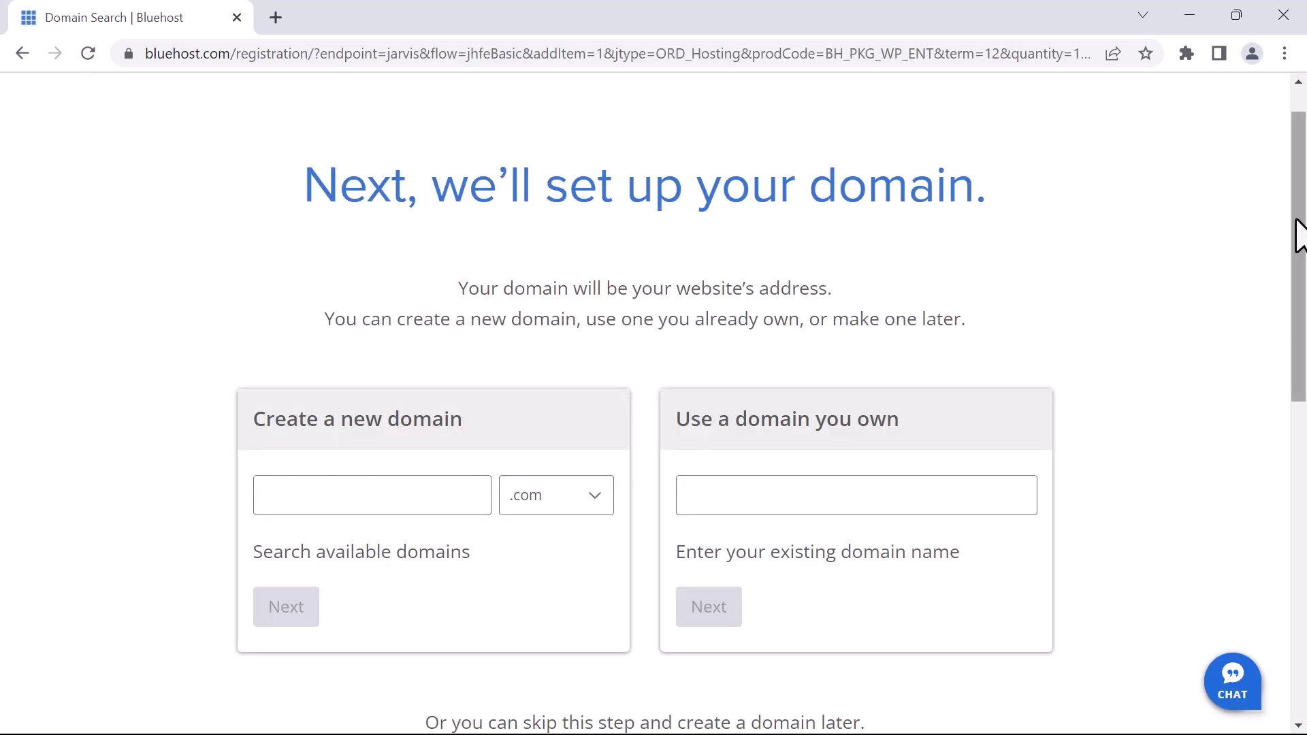
left_click_drag(1300, 234, 1304, 372)
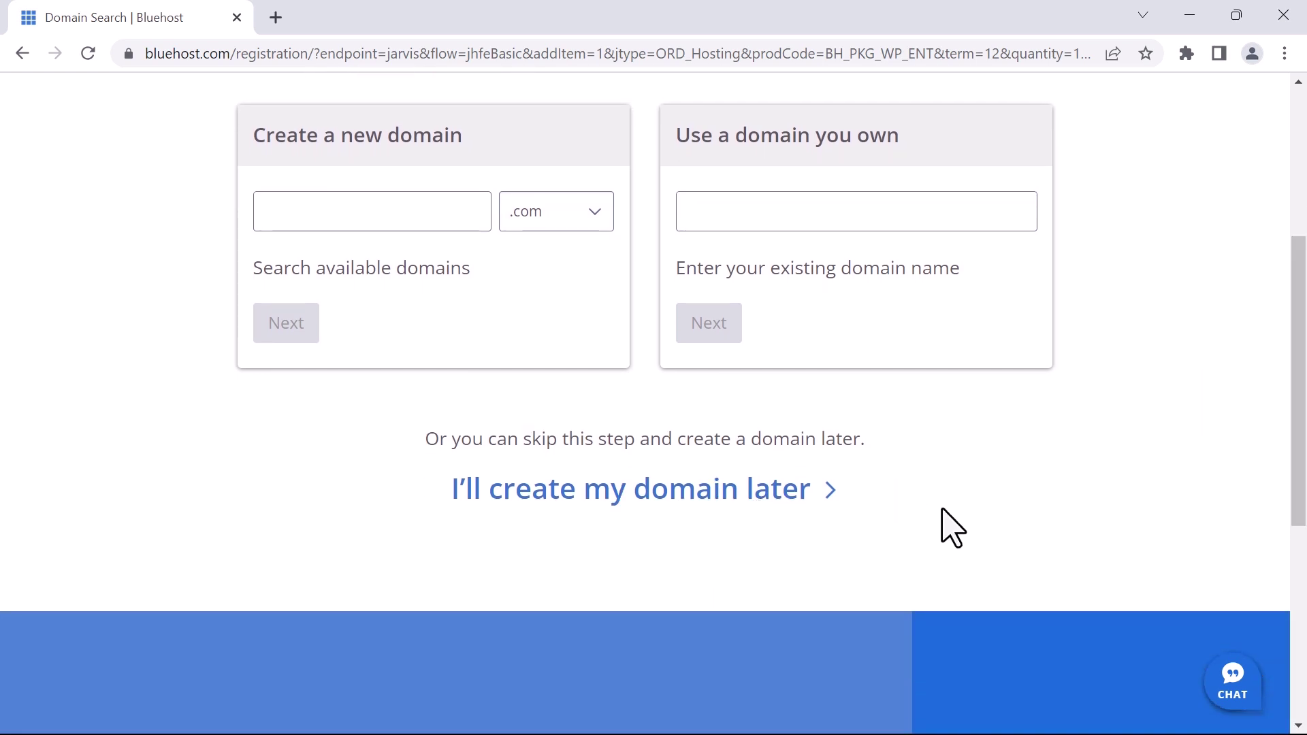
Enter techworldgate with .com as a new domain and confirm it is available
scroll(964, 484, "up", 4)
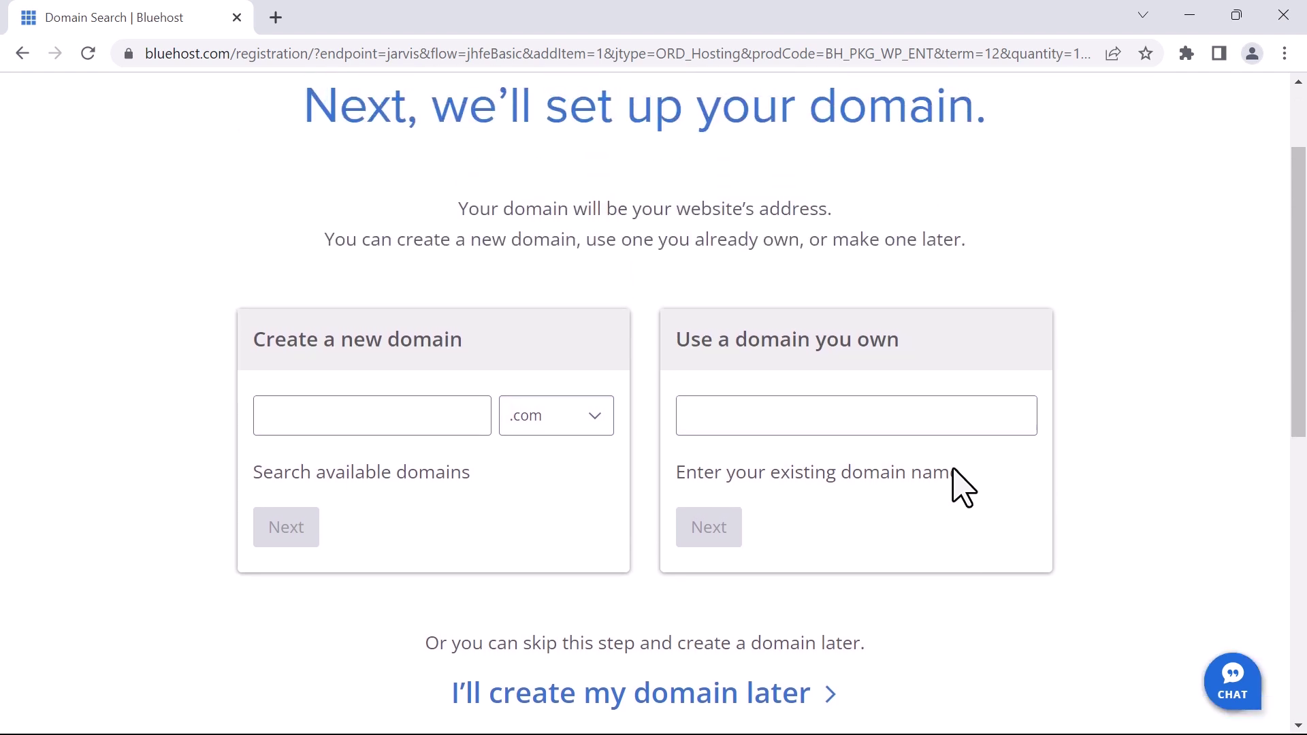
scroll(963, 483, "down", 1)
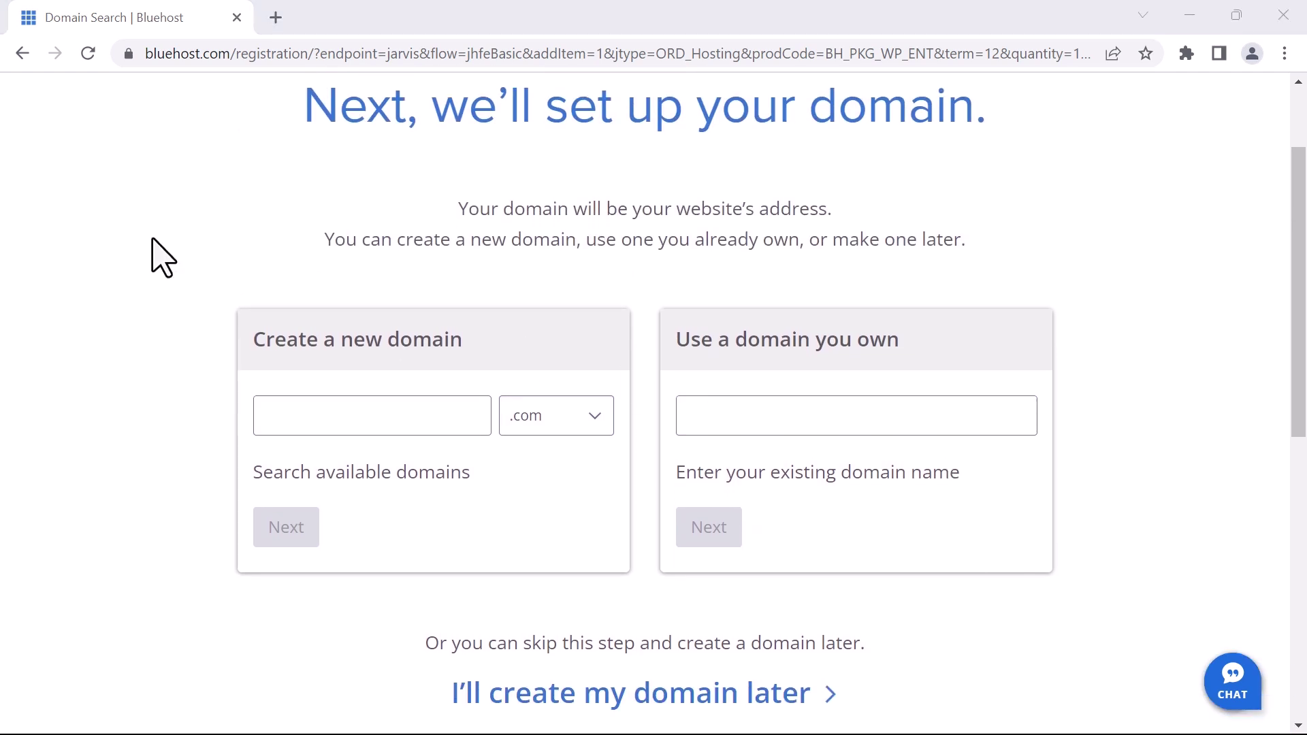
left_click(289, 419)
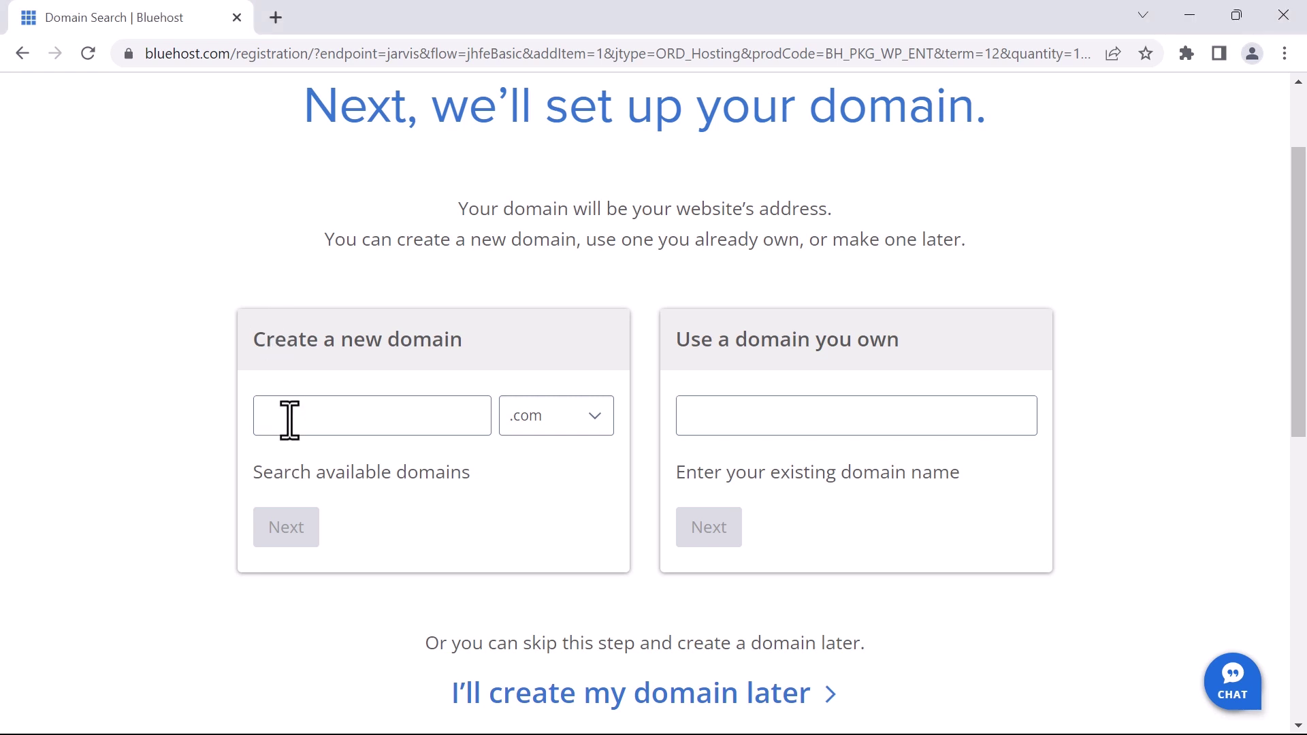
type("techworldgate")
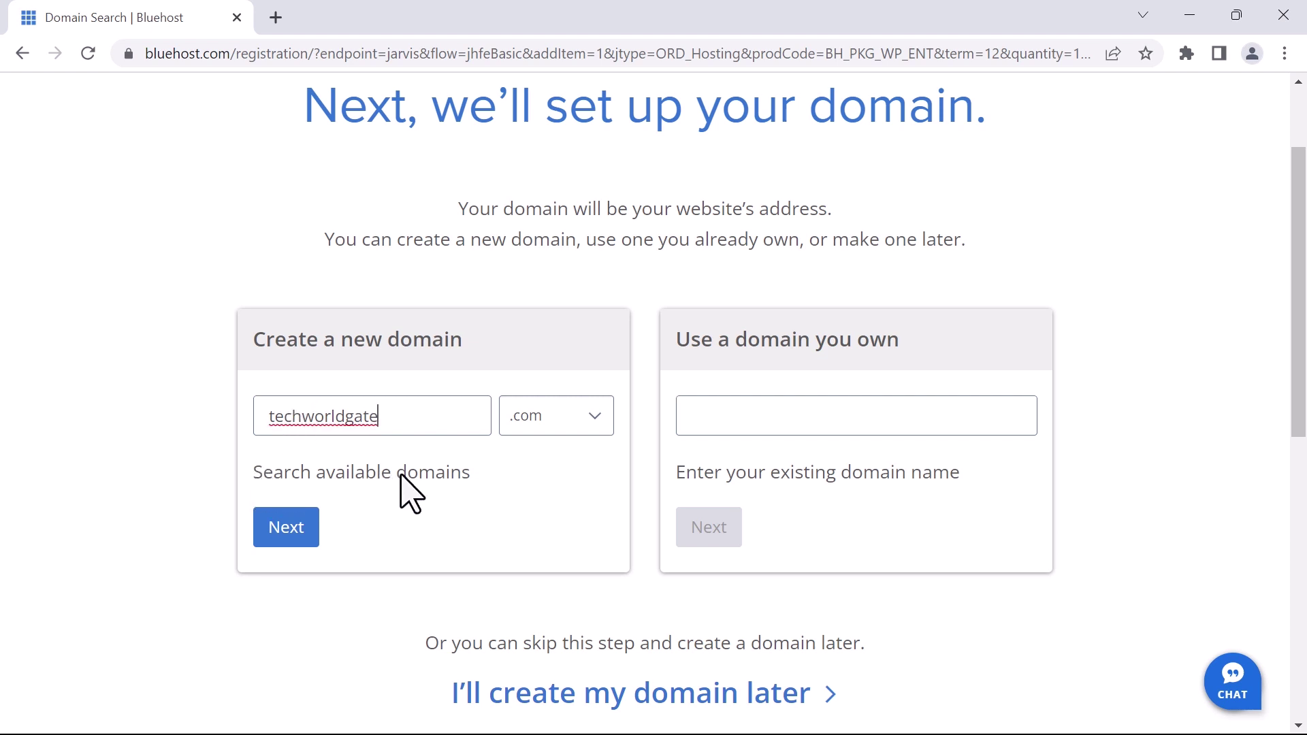
left_click(279, 529)
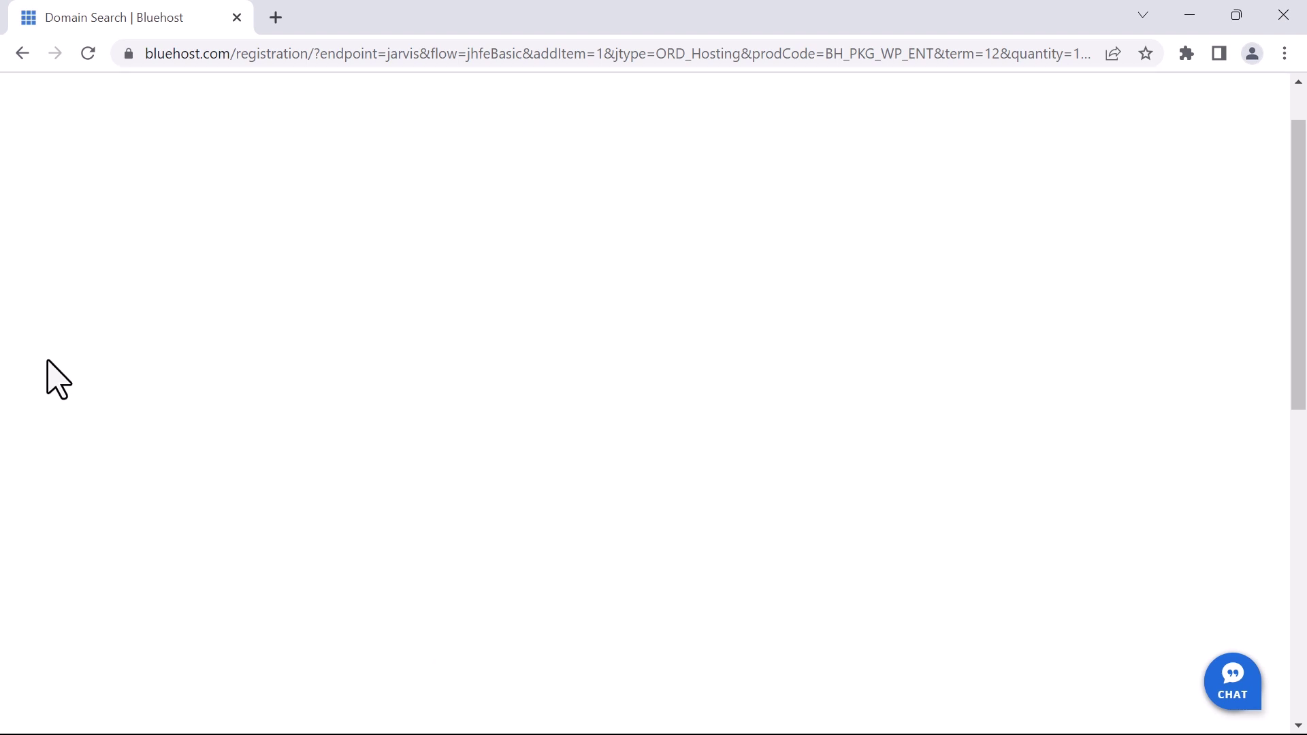
scroll(88, 337, "down", 3)
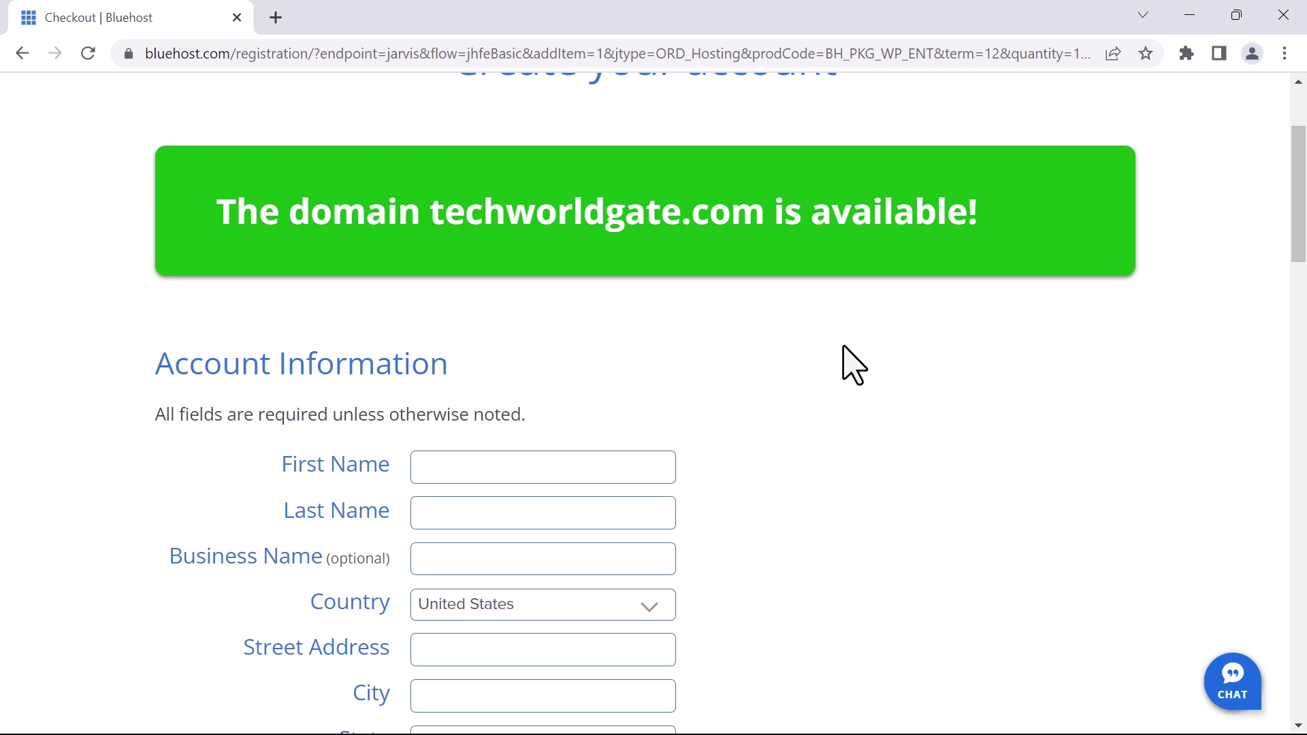
Scroll through the checkout and set the service term to 36 Month at $4.95/mo
scroll(780, 231, "down", 1)
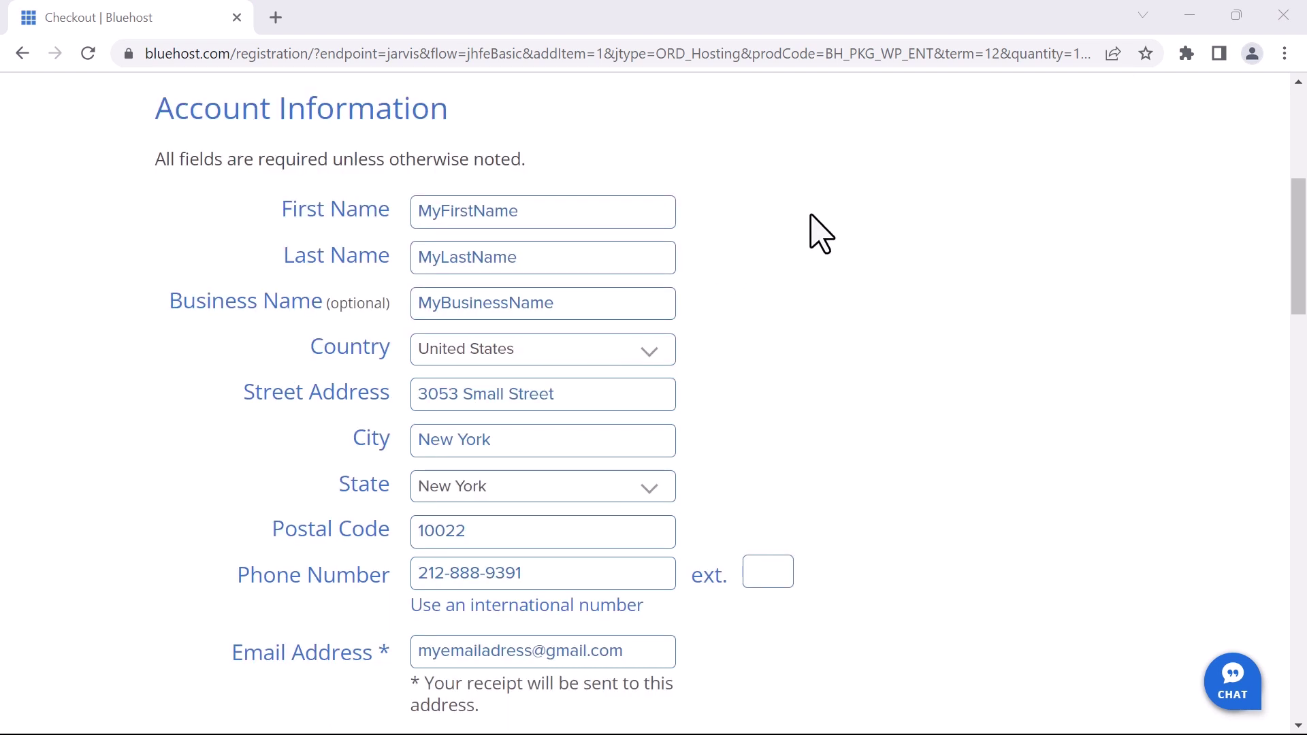
left_click_drag(143, 298, 320, 300)
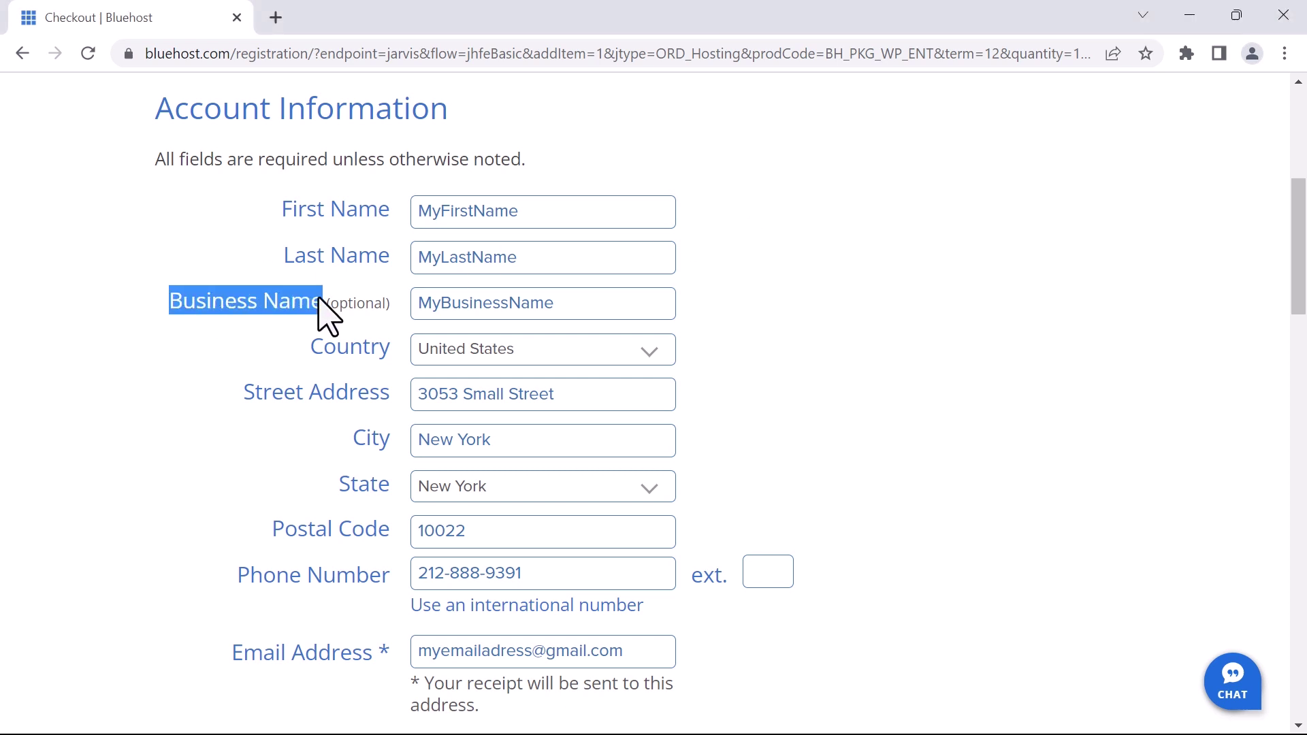
left_click(906, 338)
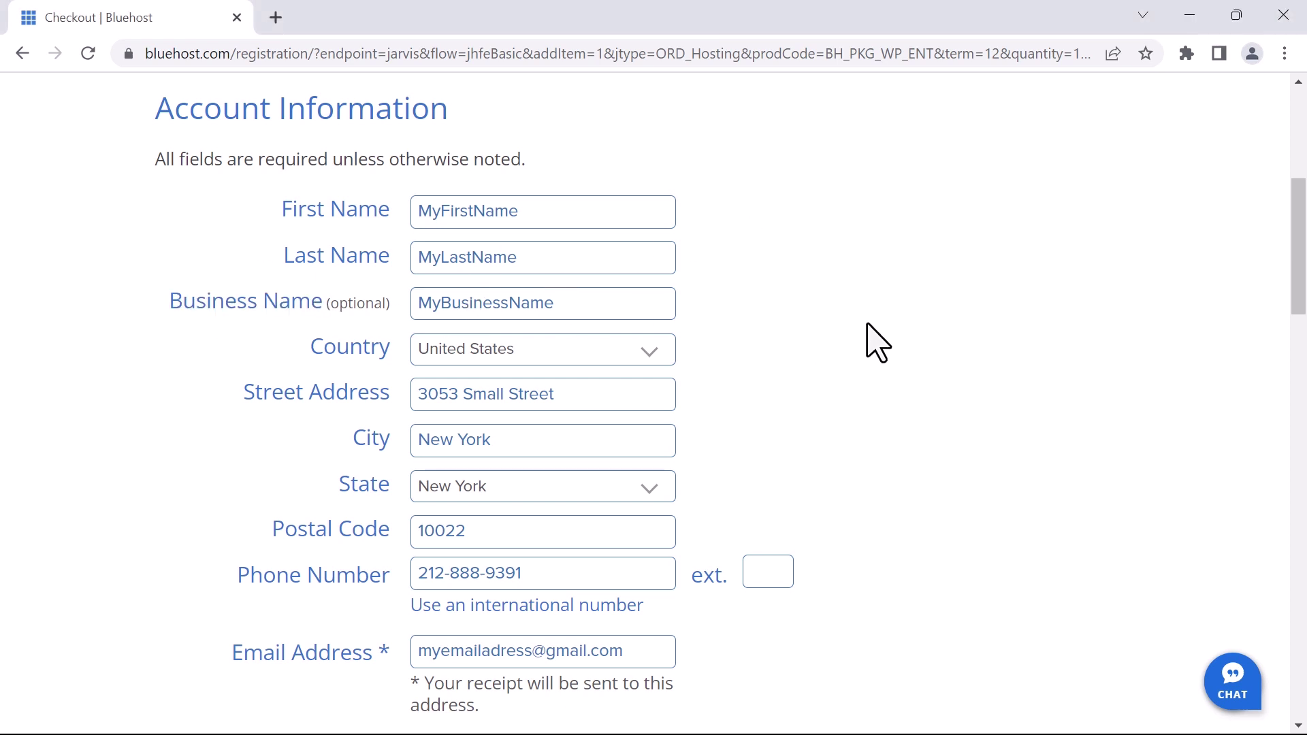
scroll(919, 316, "down", 1)
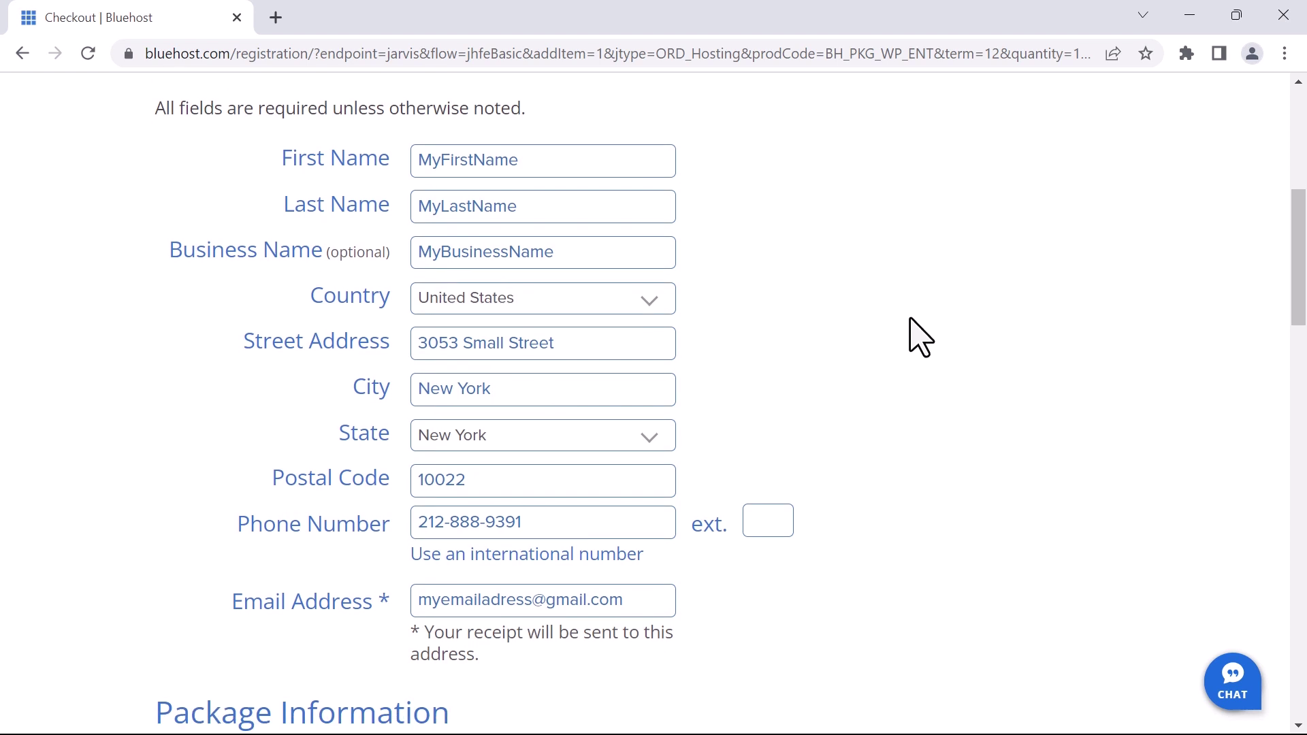
scroll(912, 320, "down", 1)
scroll(919, 310, "down", 6)
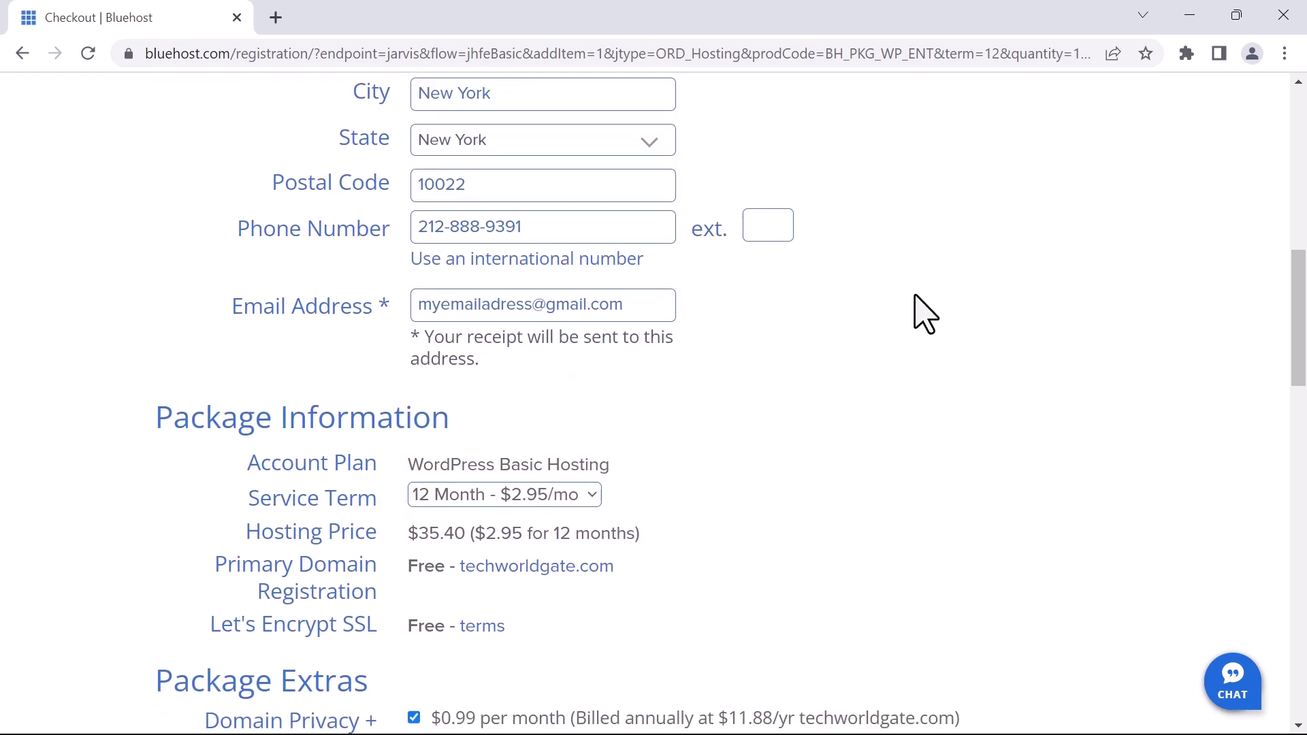
scroll(885, 314, "down", 1)
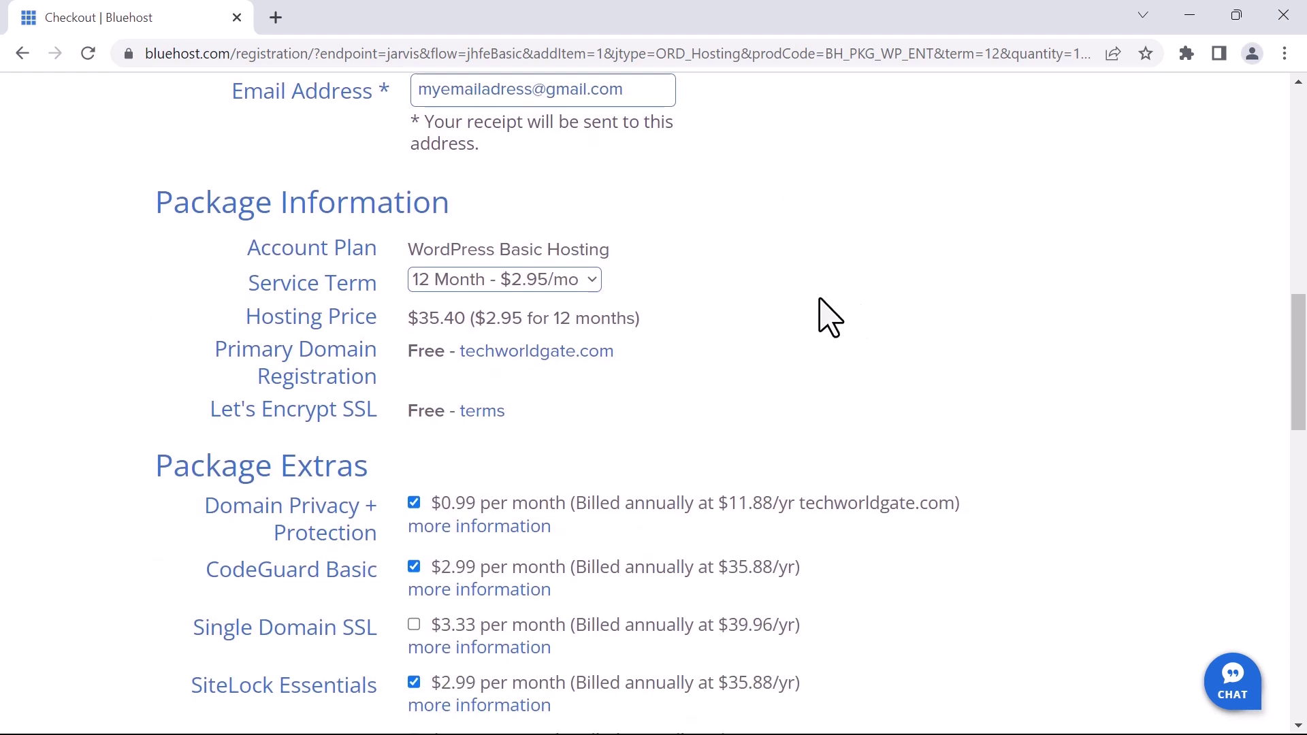
left_click(500, 281)
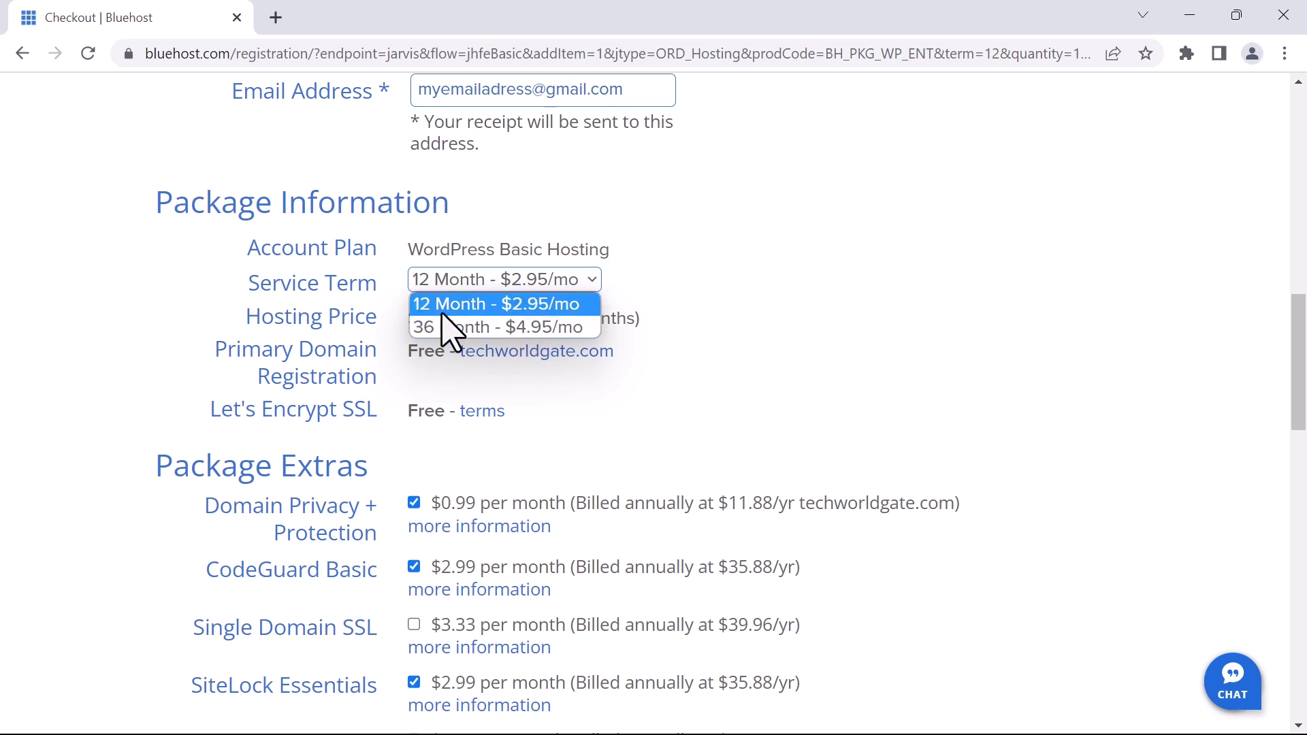
left_click(574, 329)
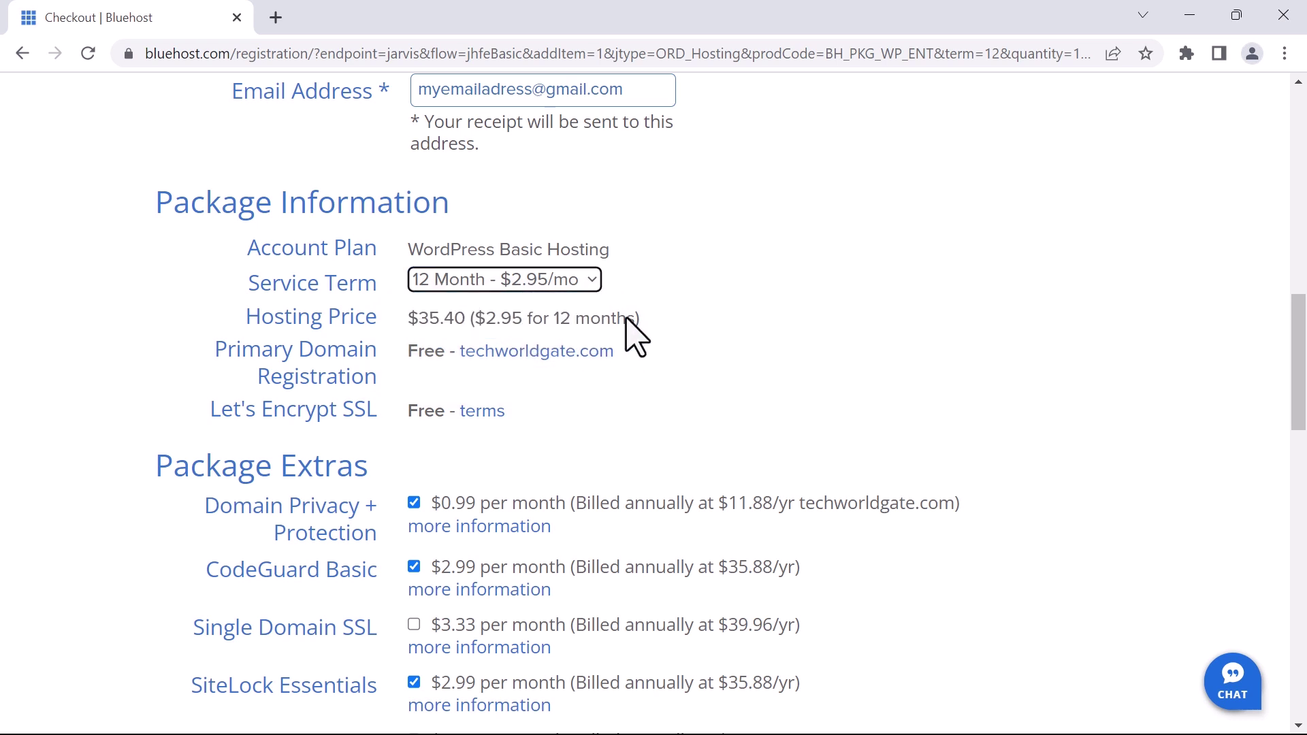
scroll(767, 312, "down", 2)
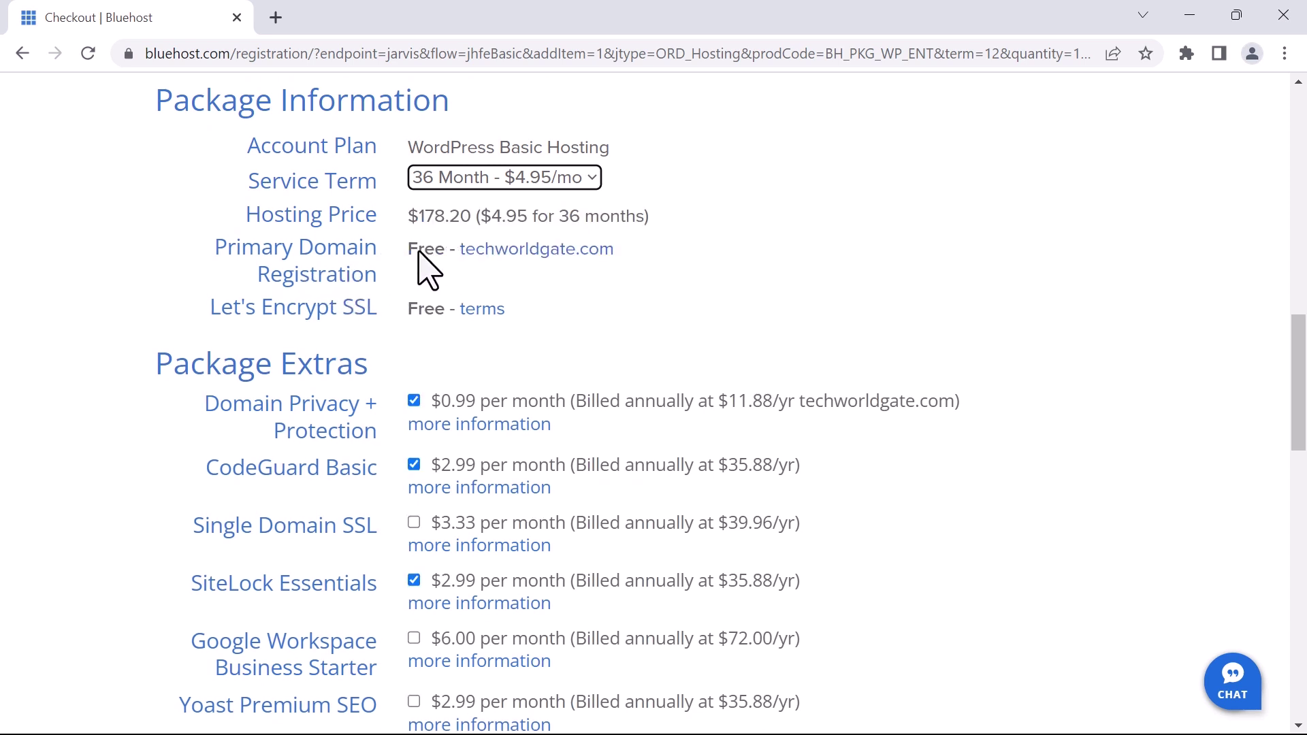
scroll(422, 276, "down", 1)
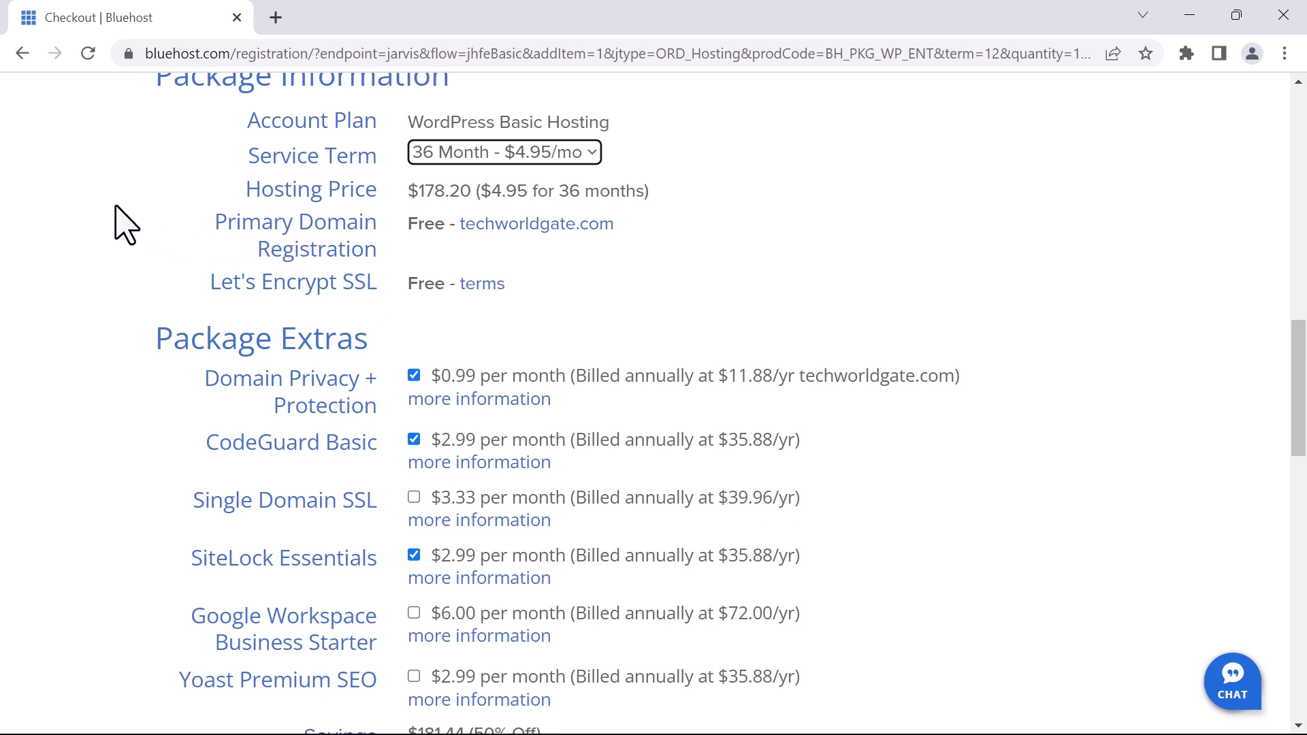
Inspect bluehost.com's valid security certificate from the padlock, then start a Whois lookup tab
left_click(129, 55)
left_click(129, 55)
left_click(129, 56)
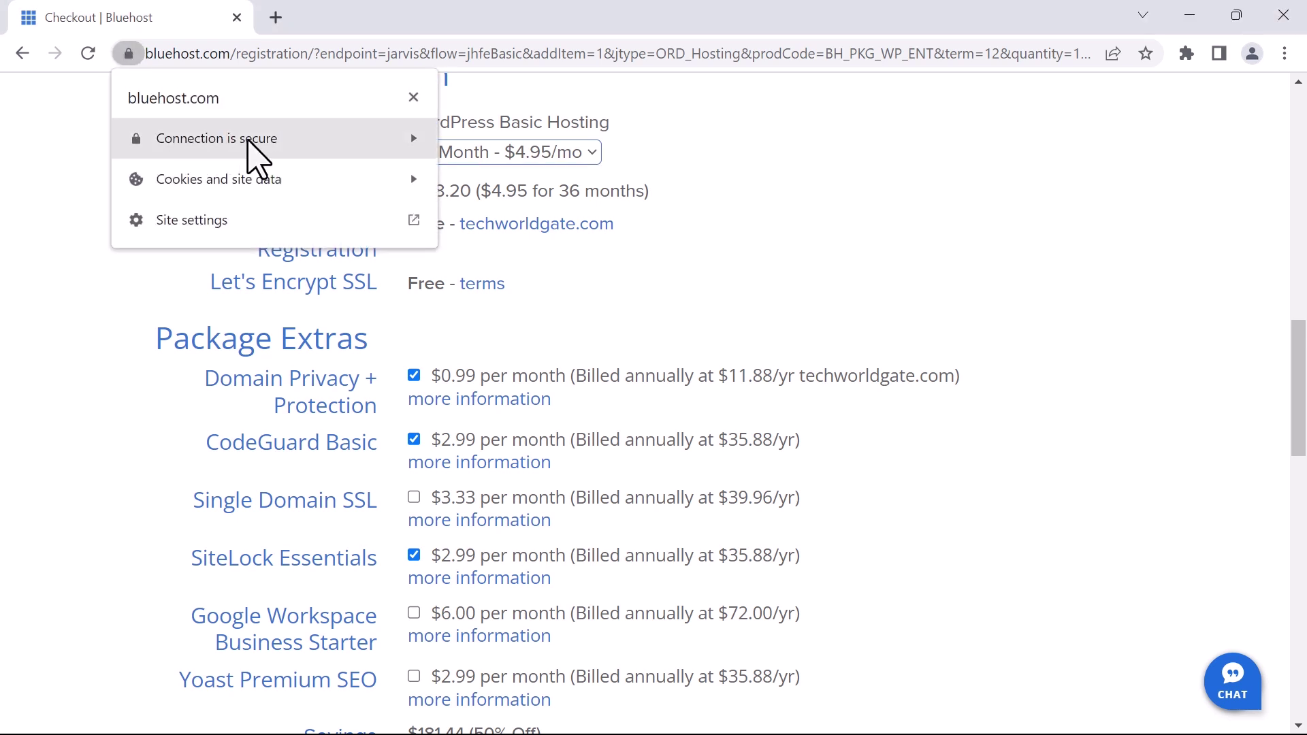
left_click(209, 141)
left_click(191, 272)
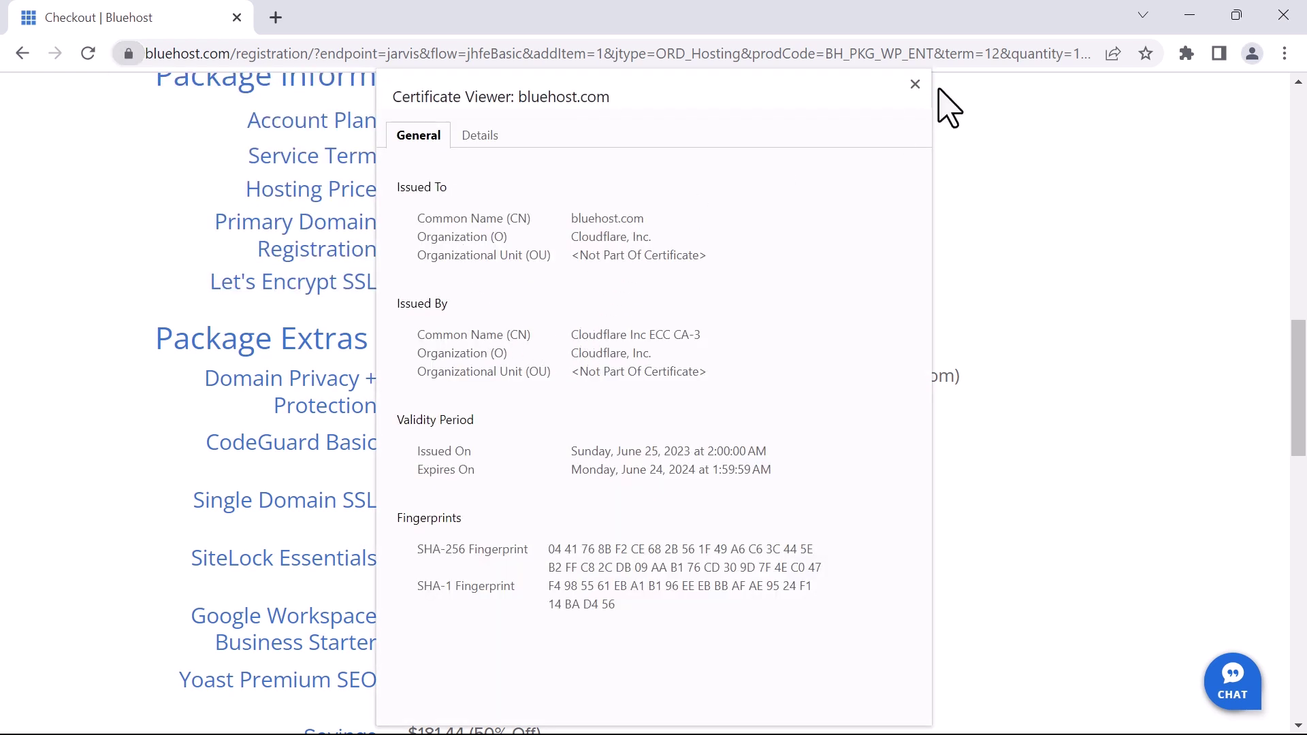
left_click(915, 84)
left_click(140, 183)
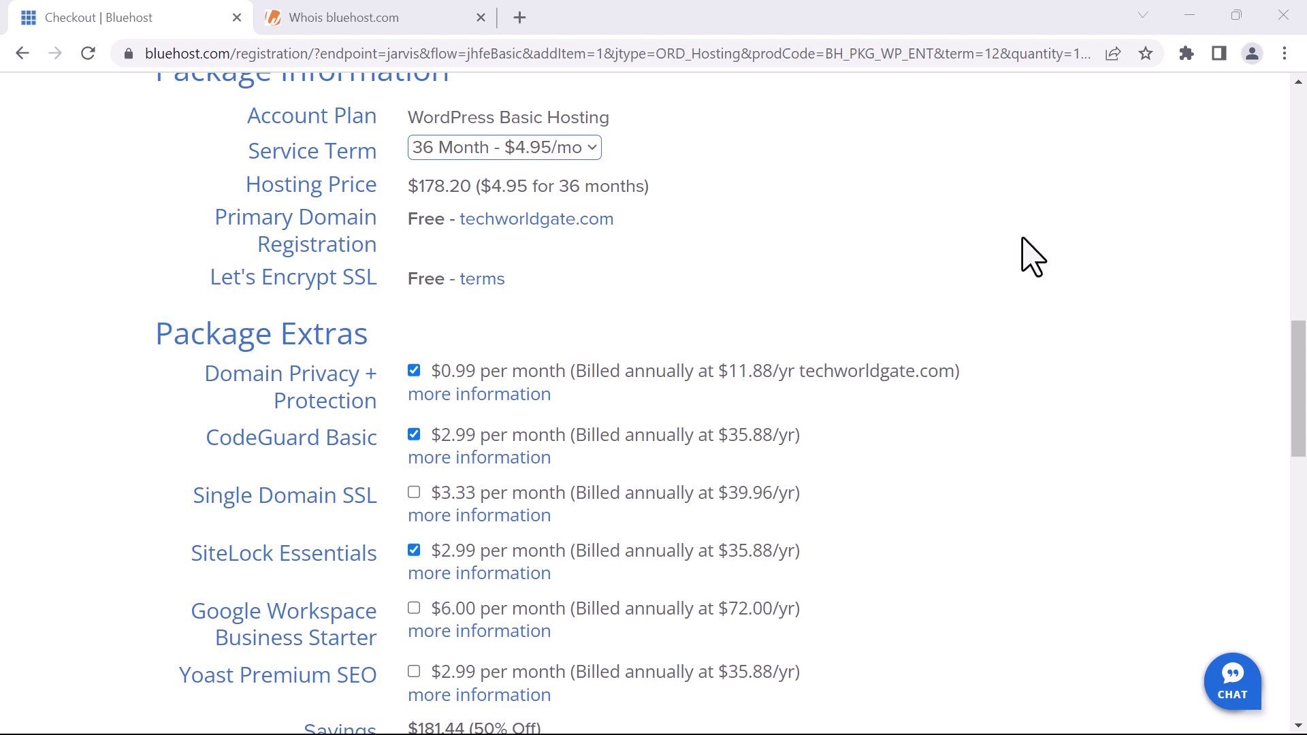
left_click_drag(151, 330, 338, 350)
scroll(116, 362, "down", 2)
left_click(114, 359)
scroll(111, 344, "up", 1)
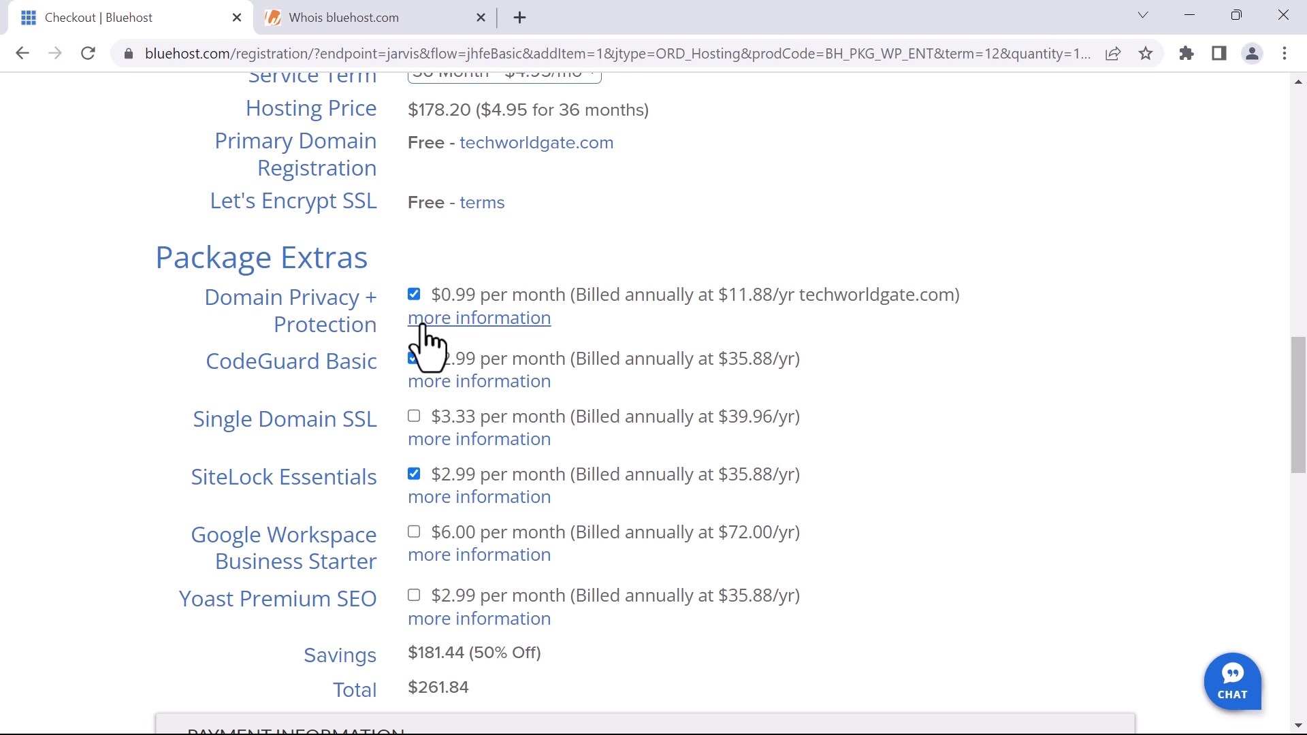
Read the Domain Privacy + Protection example contacts, then switch to the bluehost.com Whois tab
left_click(463, 321)
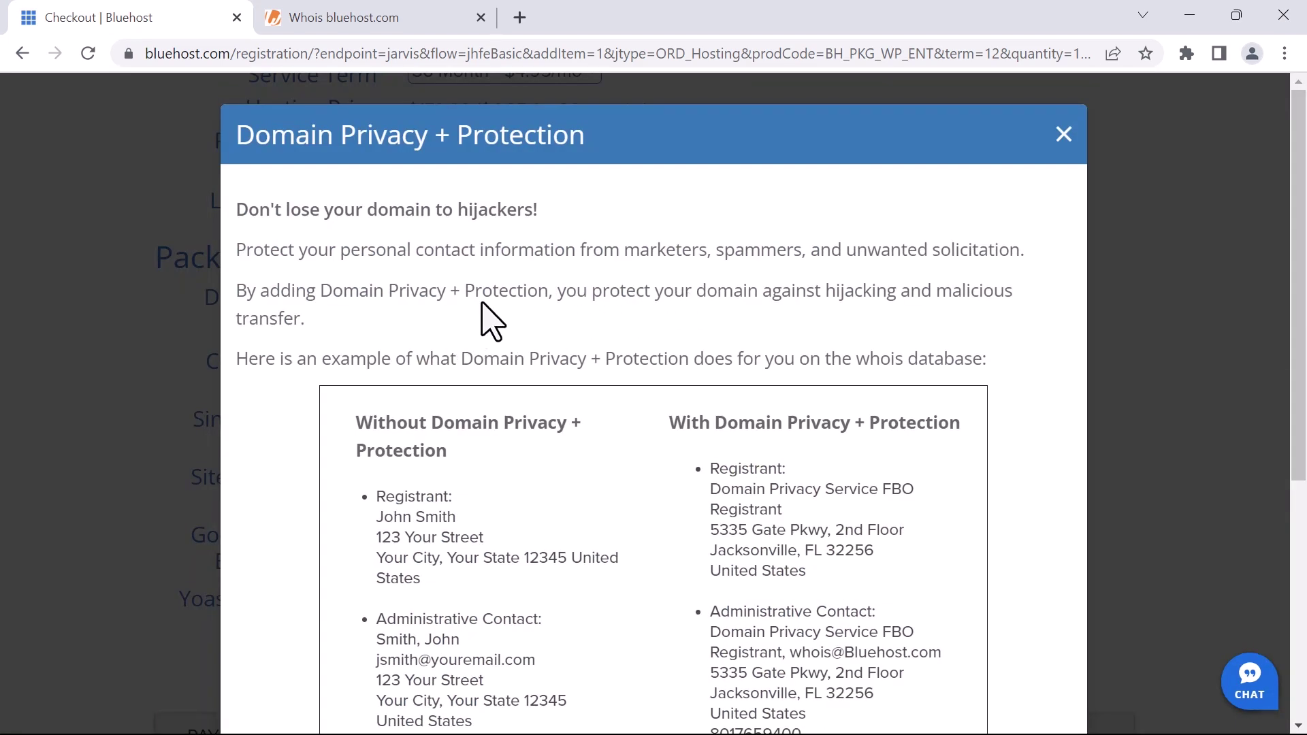
scroll(481, 302, "down", 1)
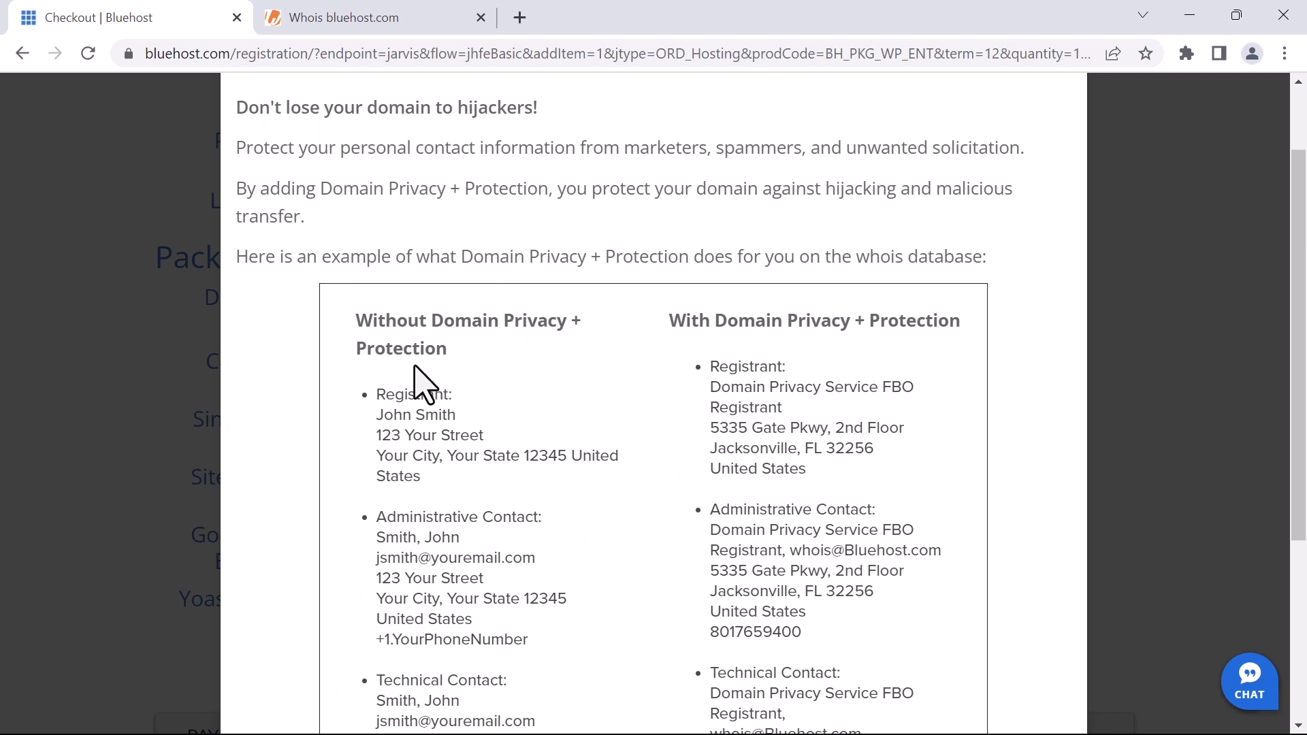
scroll(408, 367, "down", 1)
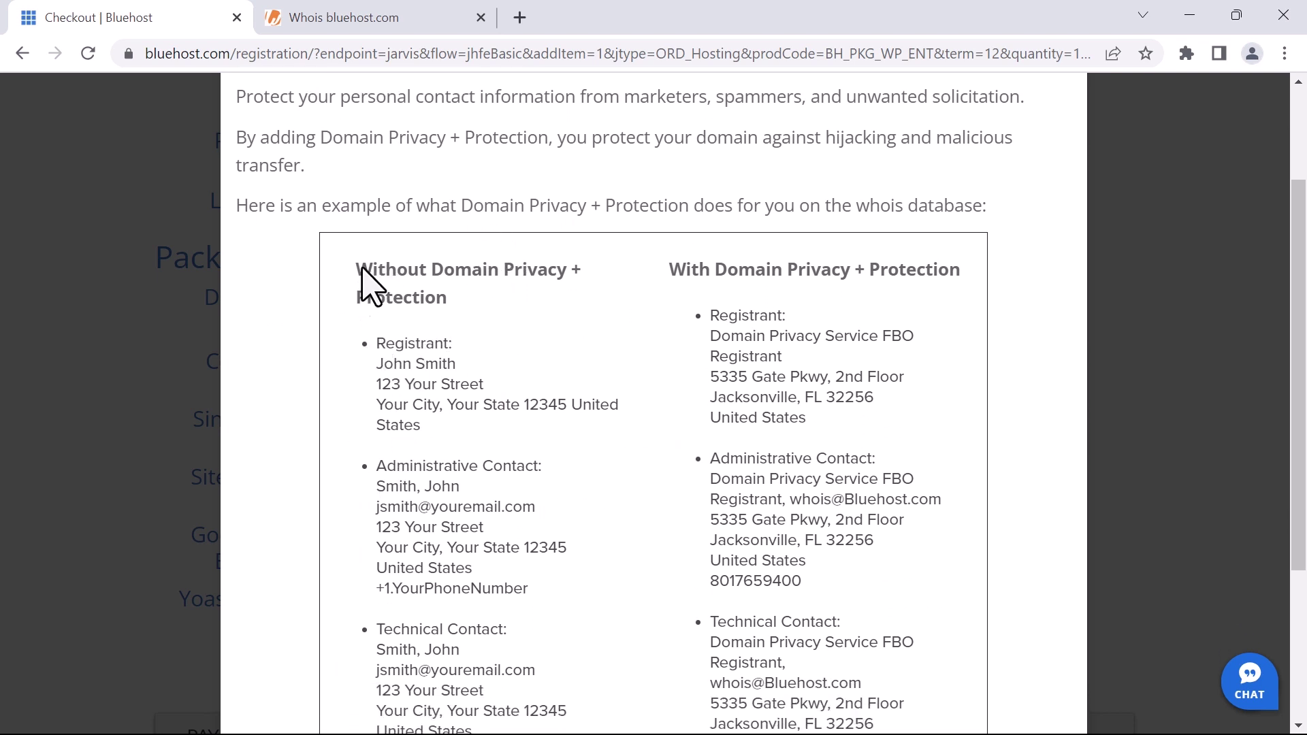
left_click_drag(368, 364, 467, 374)
left_click_drag(374, 385, 594, 422)
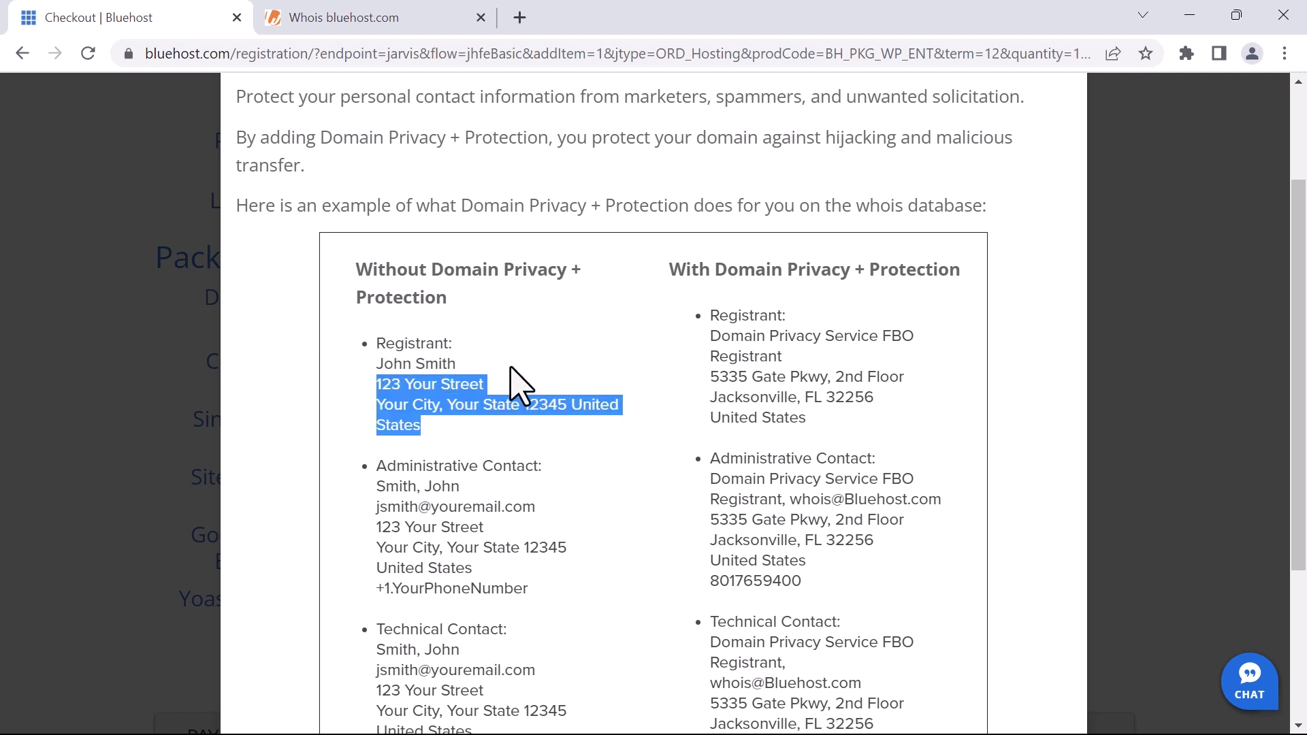
left_click_drag(708, 316, 726, 413)
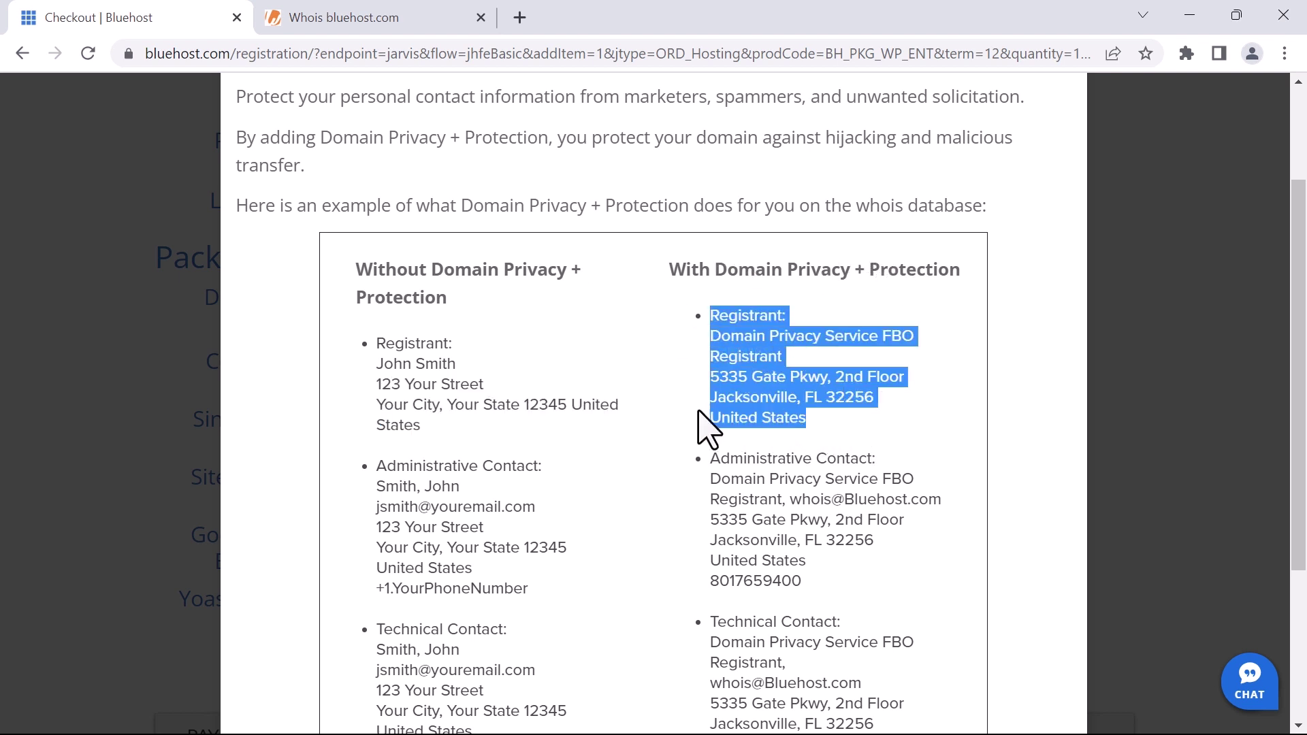
left_click(726, 414)
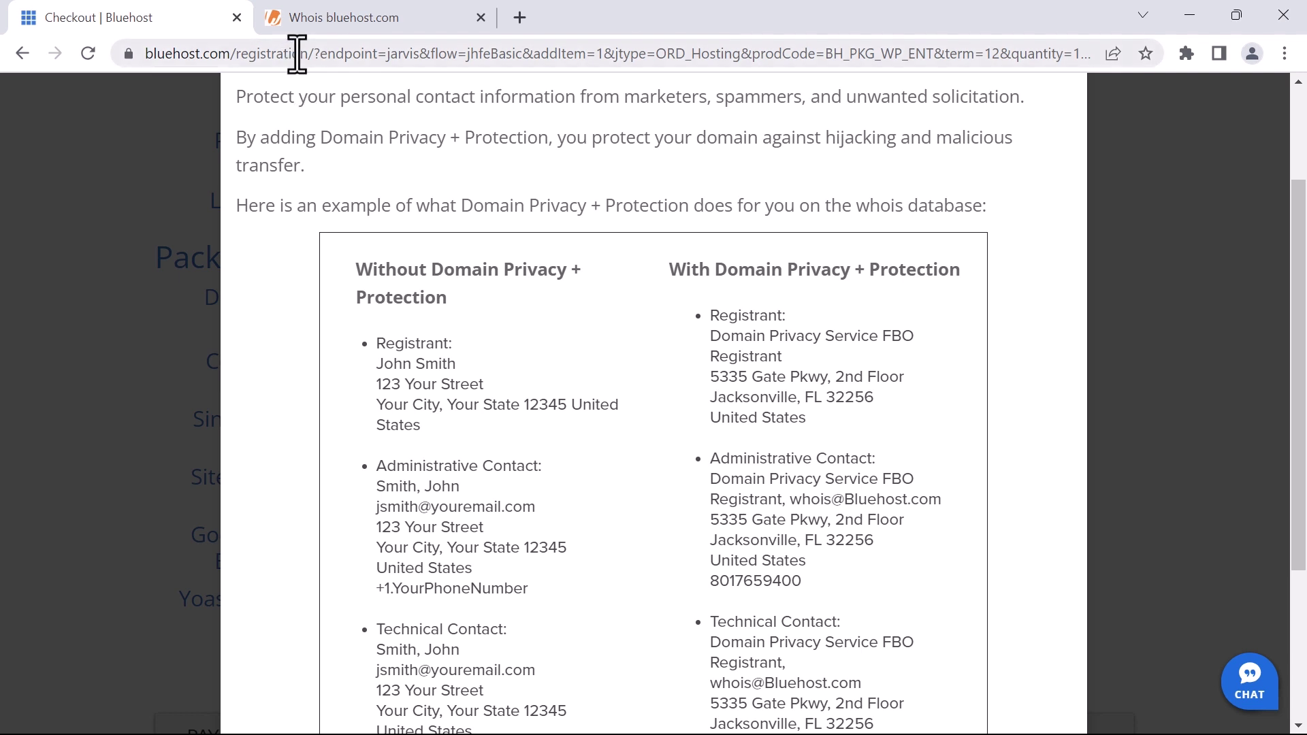
left_click(333, 21)
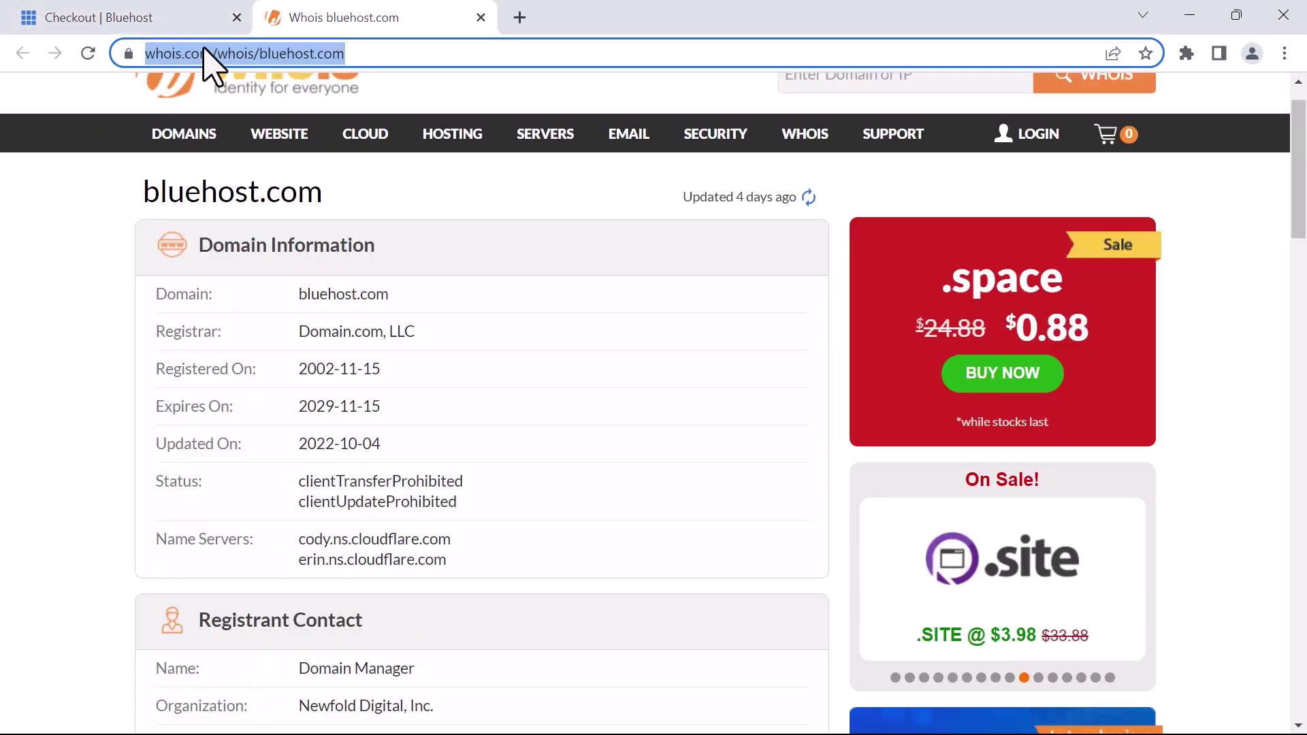
Scroll bluehost.com's Whois record through Registrant Contact and Raw Whois Data
mouse_move(167, 133)
scroll(41, 408, "up", 1)
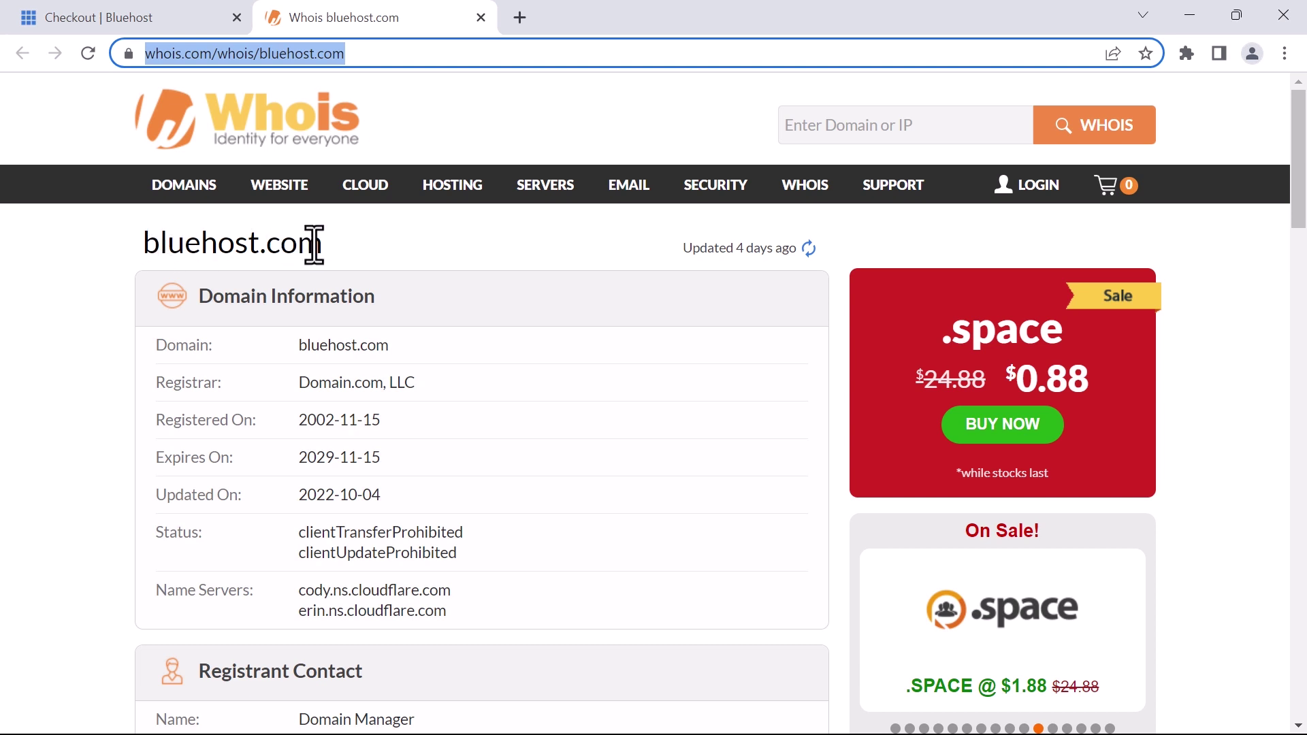
scroll(96, 348, "down", 1)
scroll(96, 347, "down", 4)
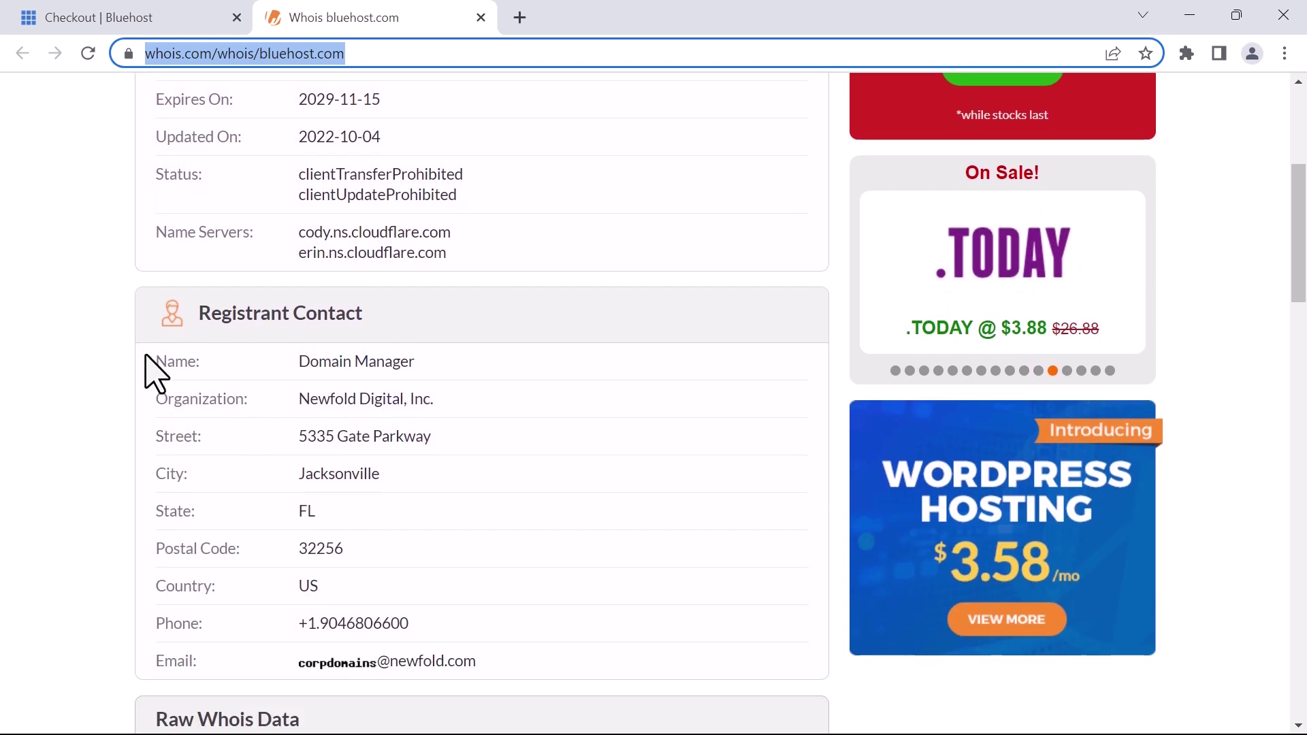
scroll(152, 368, "down", 1)
scroll(25, 453, "down", 6)
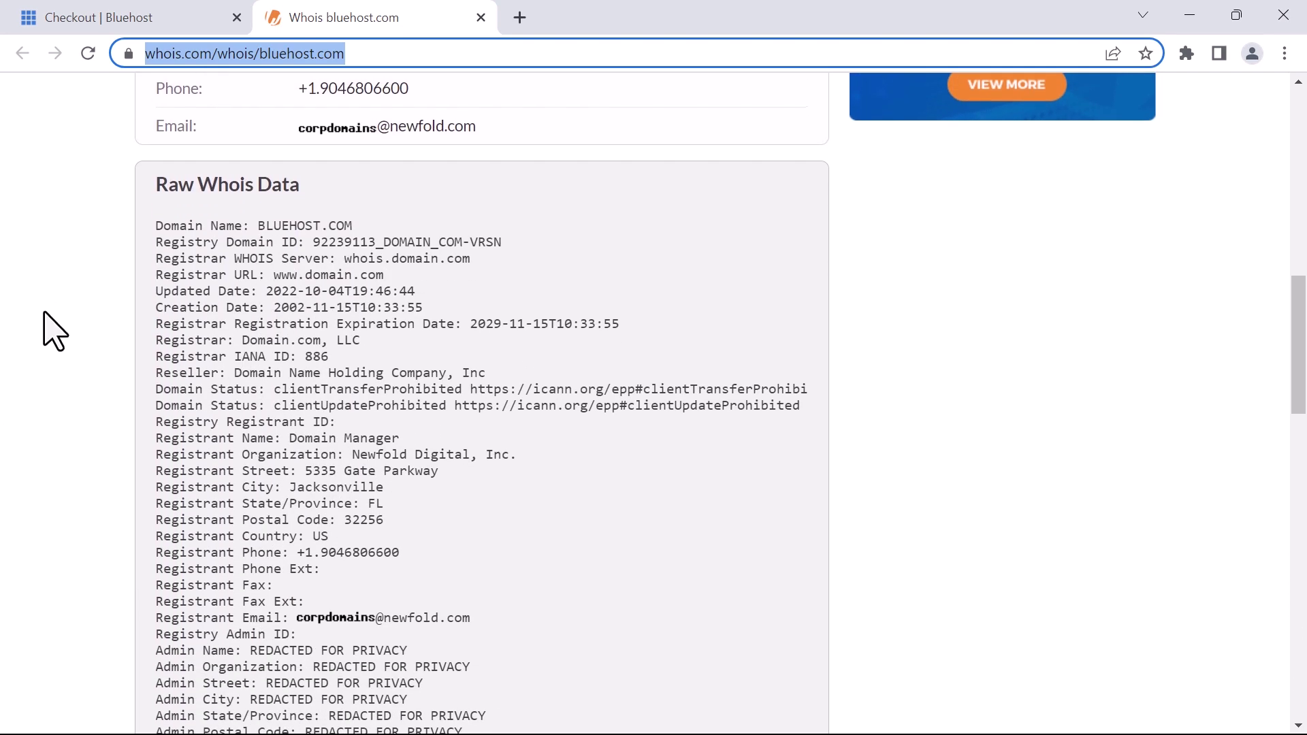
scroll(61, 286, "up", 4)
Return to the Bluehost checkout and close the Domain Privacy + Protection explanation
left_click(112, 19)
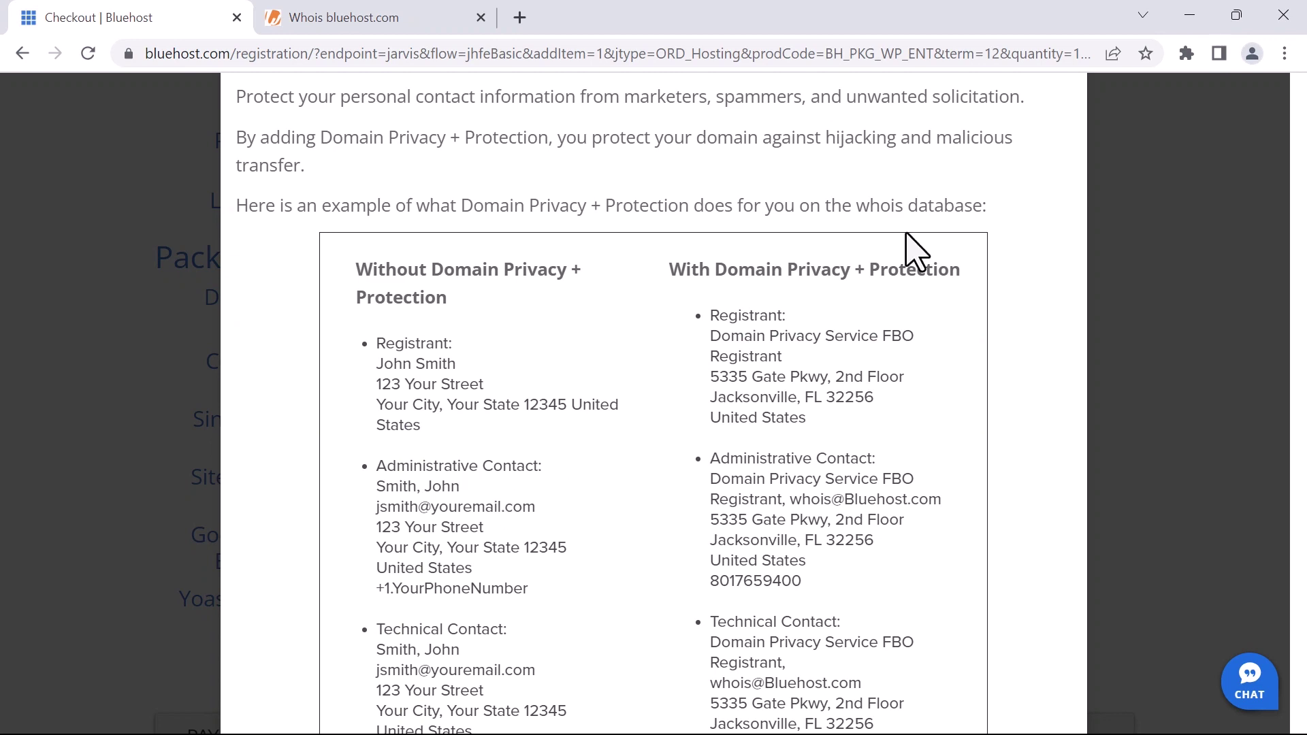
scroll(885, 293, "up", 3)
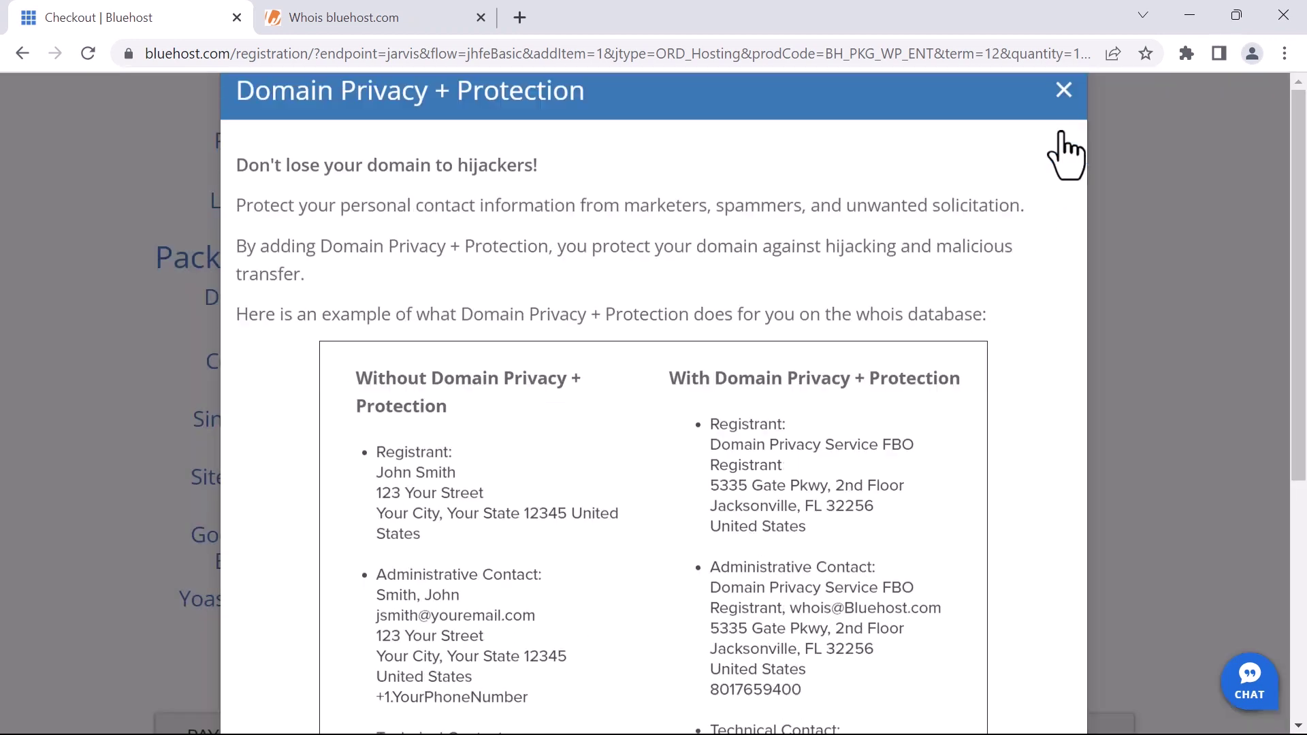
left_click(1064, 89)
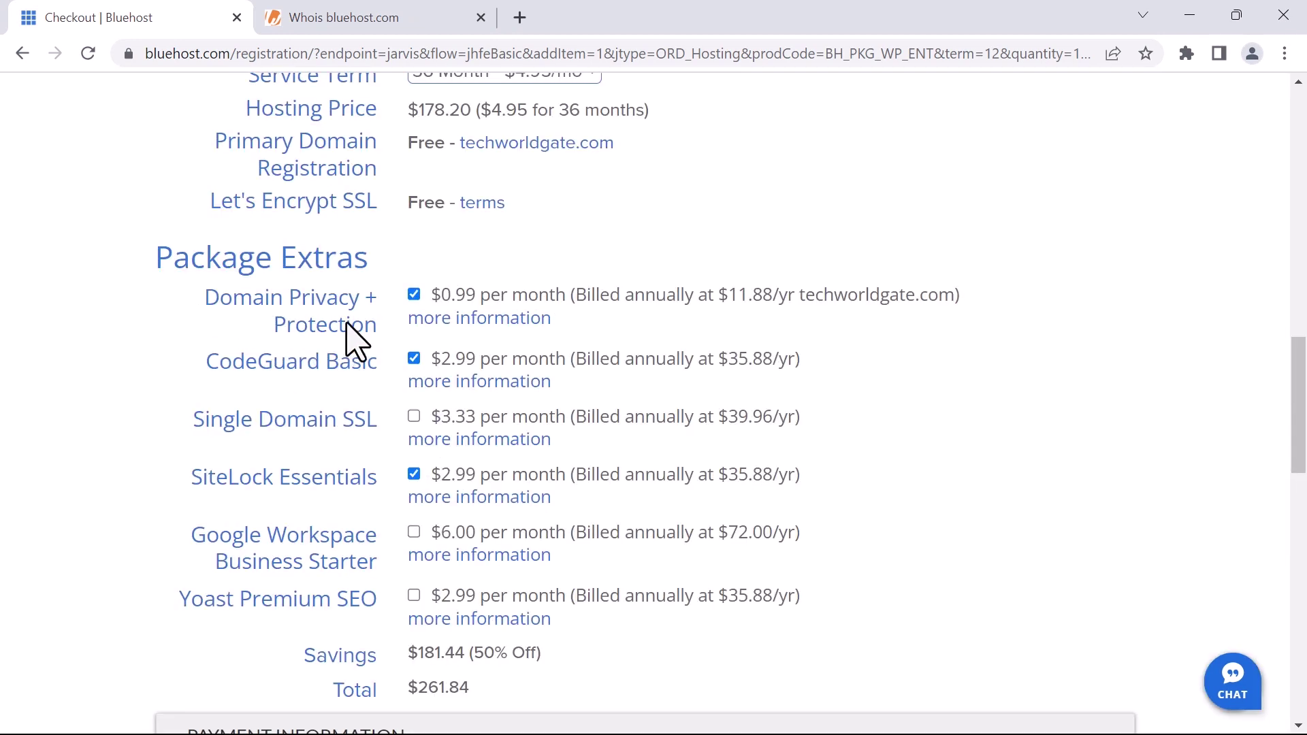
scroll(349, 340, "down", 1)
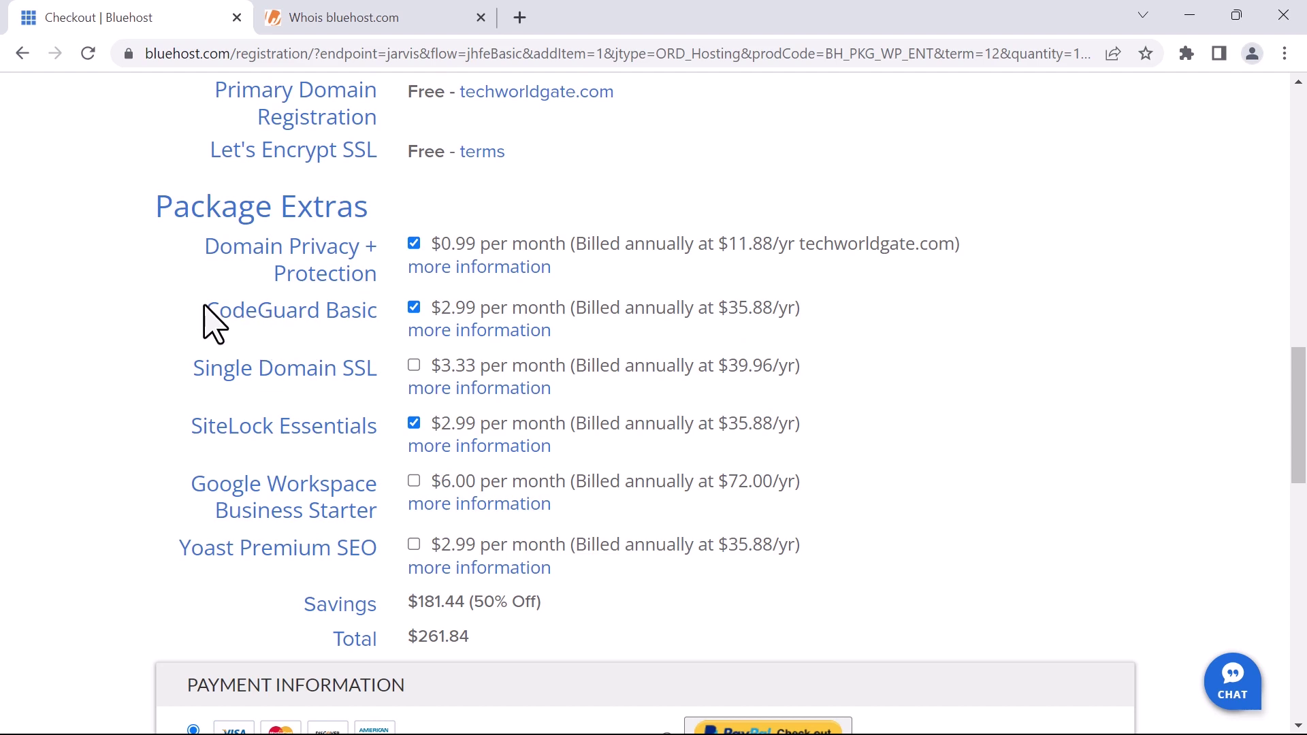
left_click(466, 333)
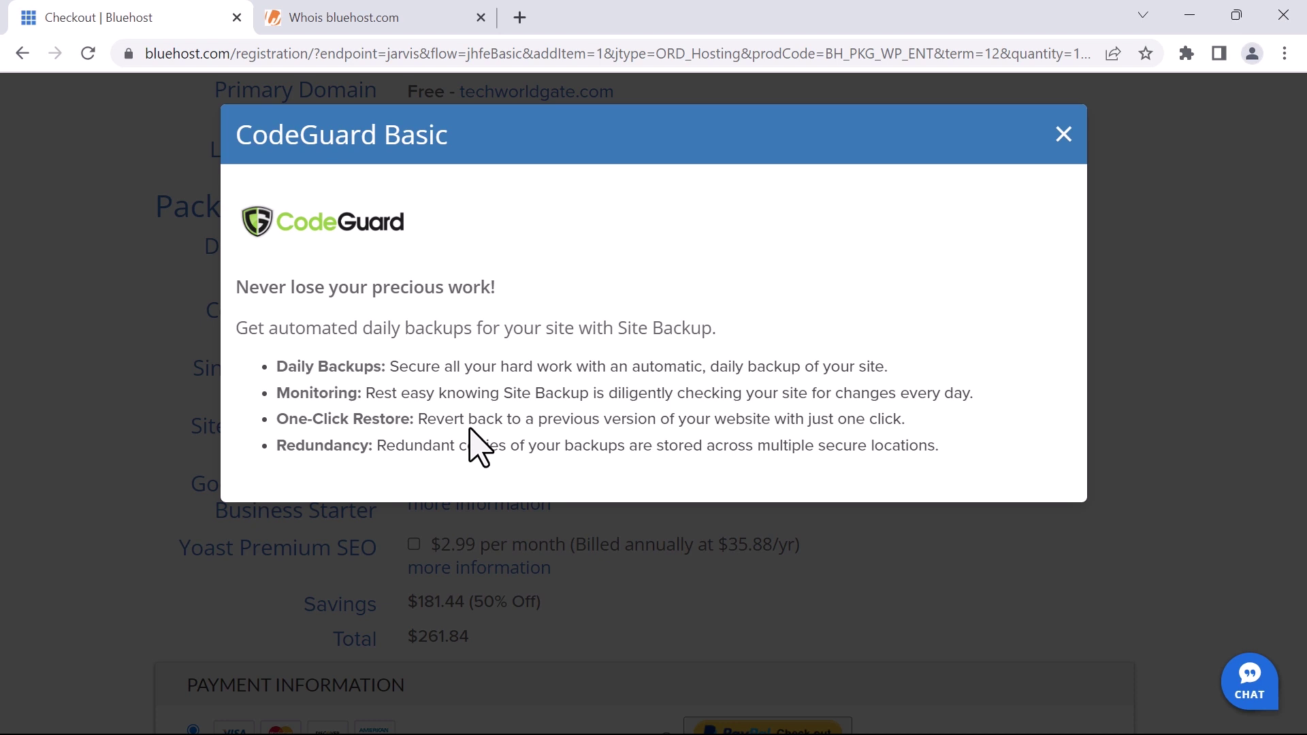
left_click(1063, 136)
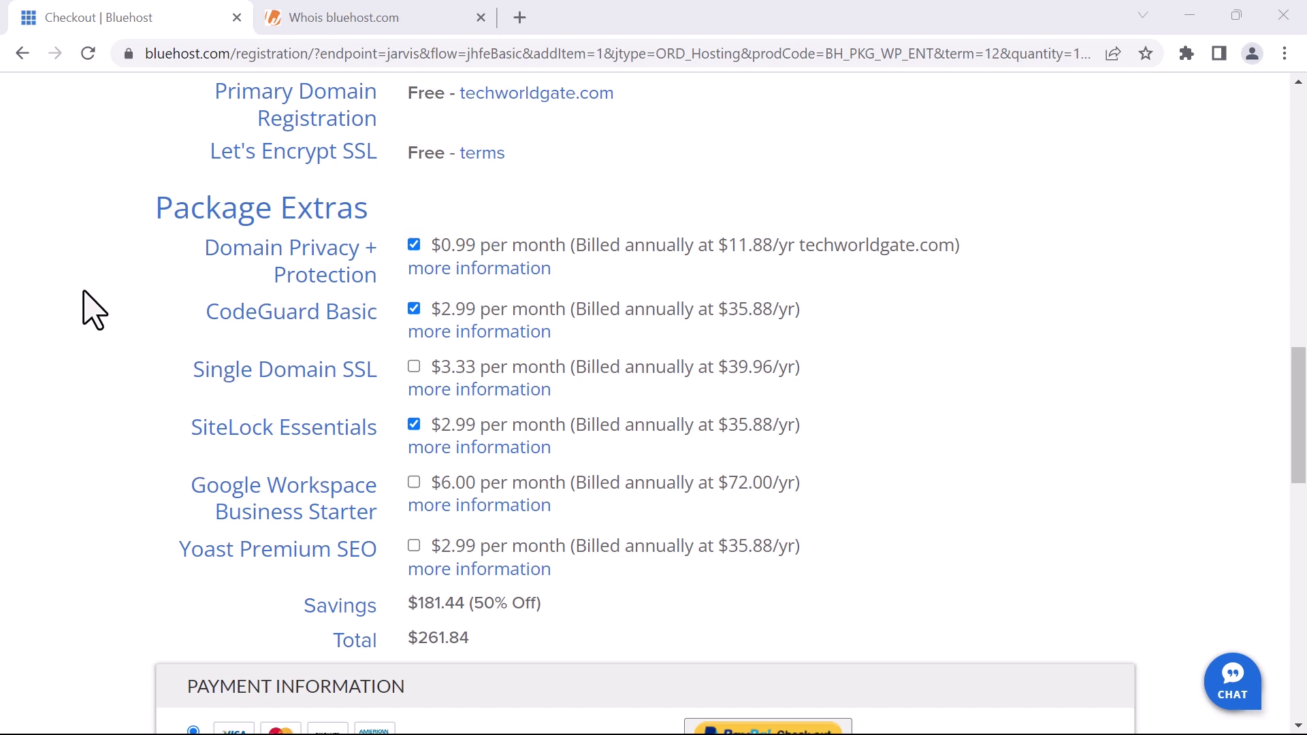
scroll(88, 307, "up", 2)
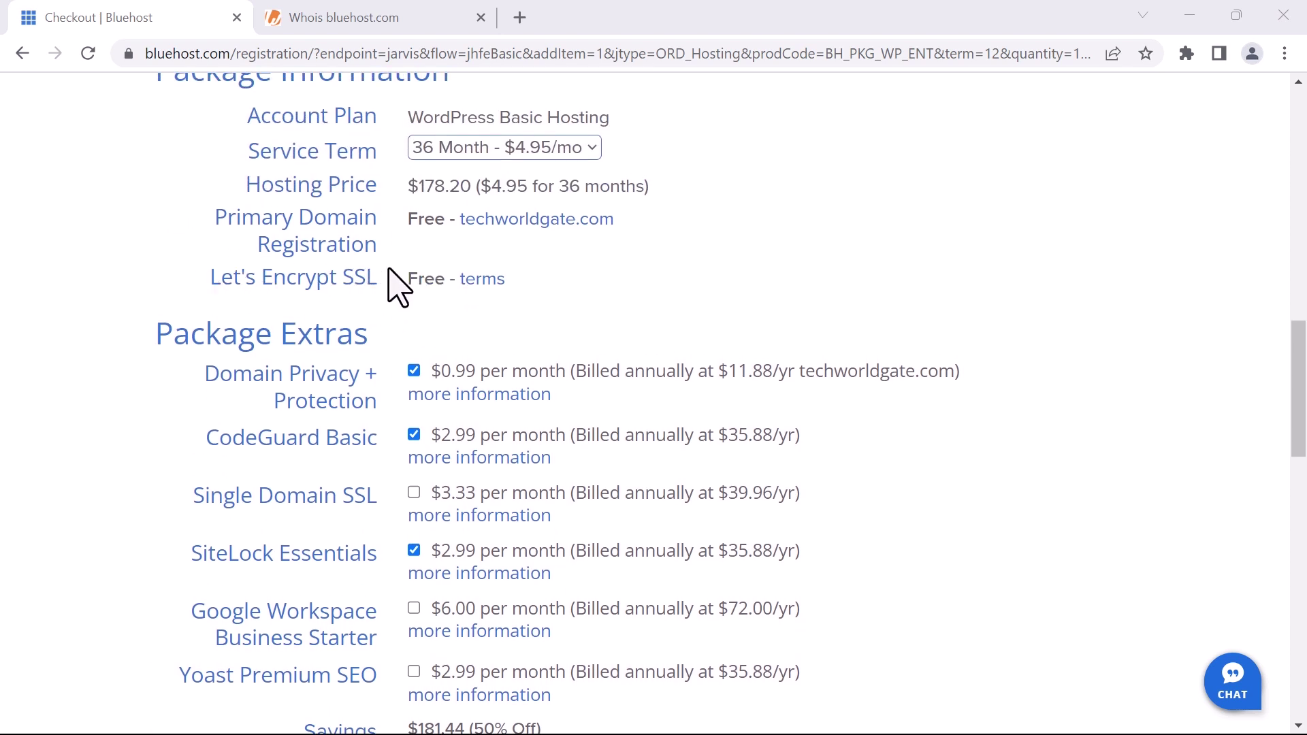
scroll(175, 306, "down", 3)
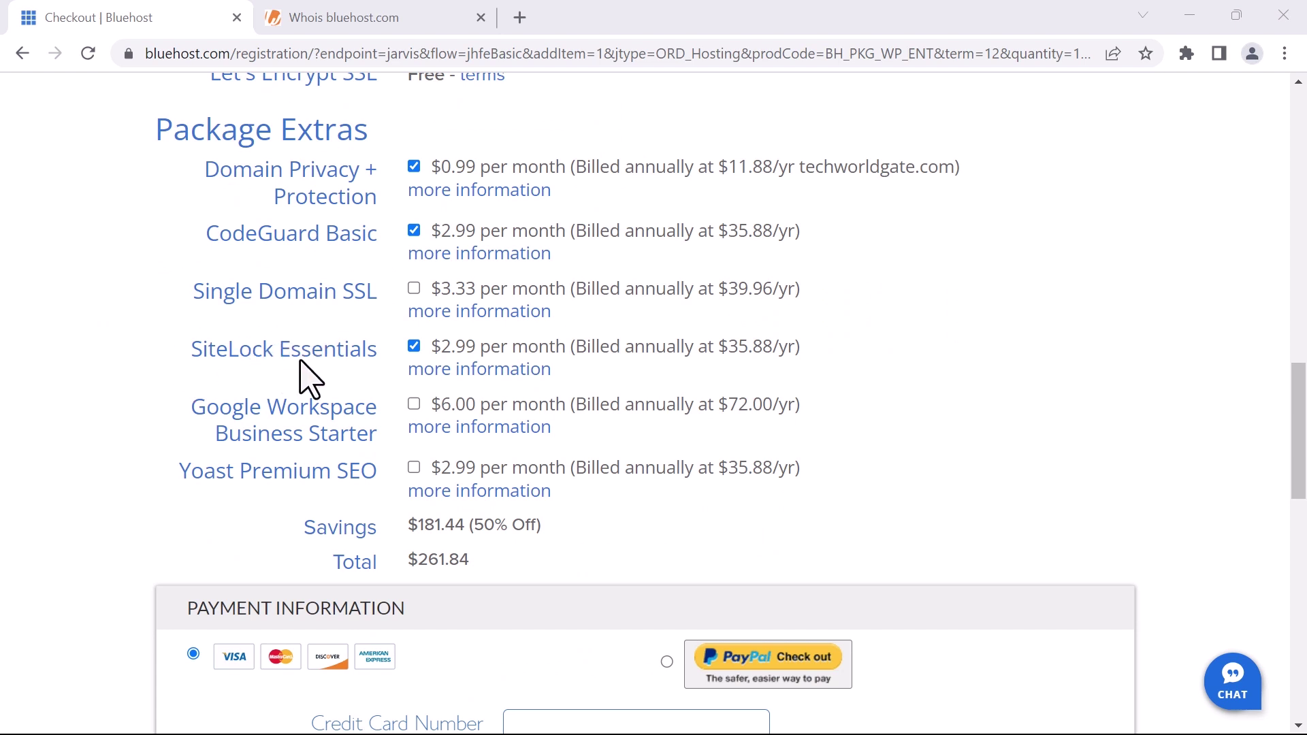
left_click(457, 373)
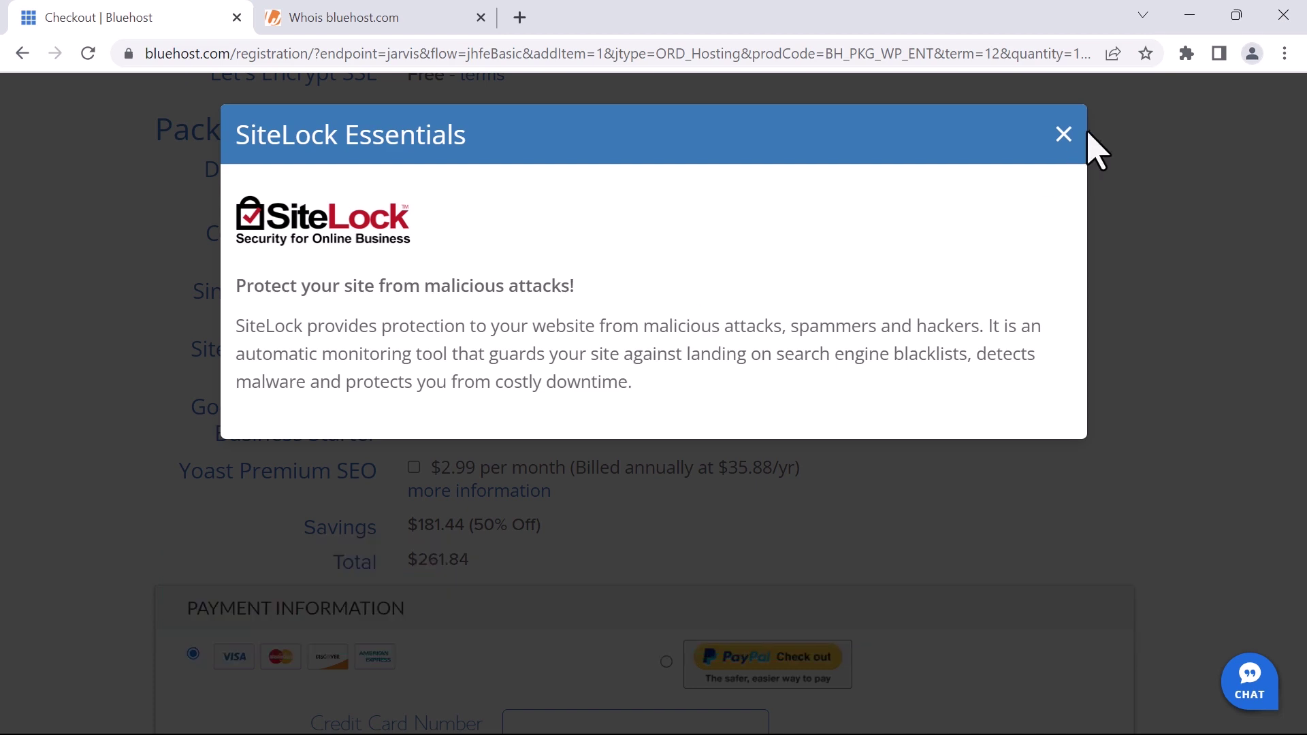
left_click(1062, 134)
scroll(434, 239, "down", 2)
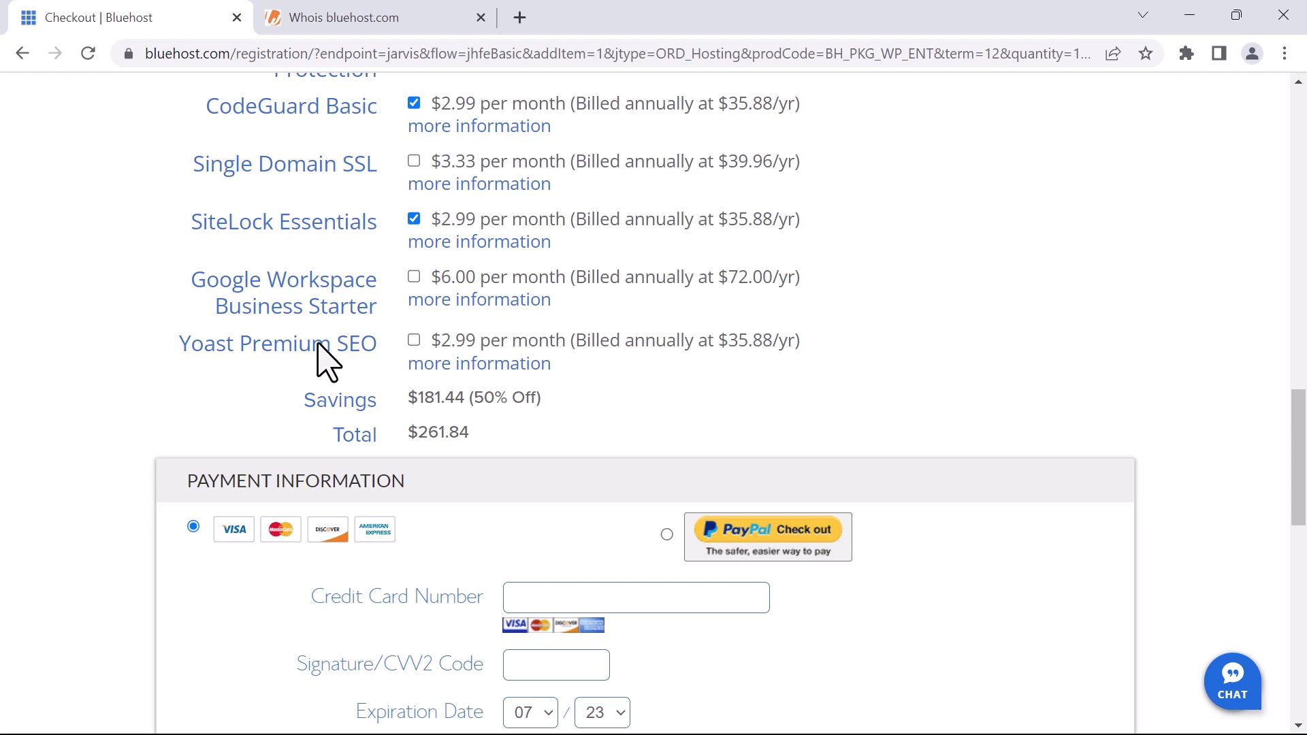
Scroll to the payment section and submit the hosting order paid via PayPal
scroll(192, 387, "down", 1)
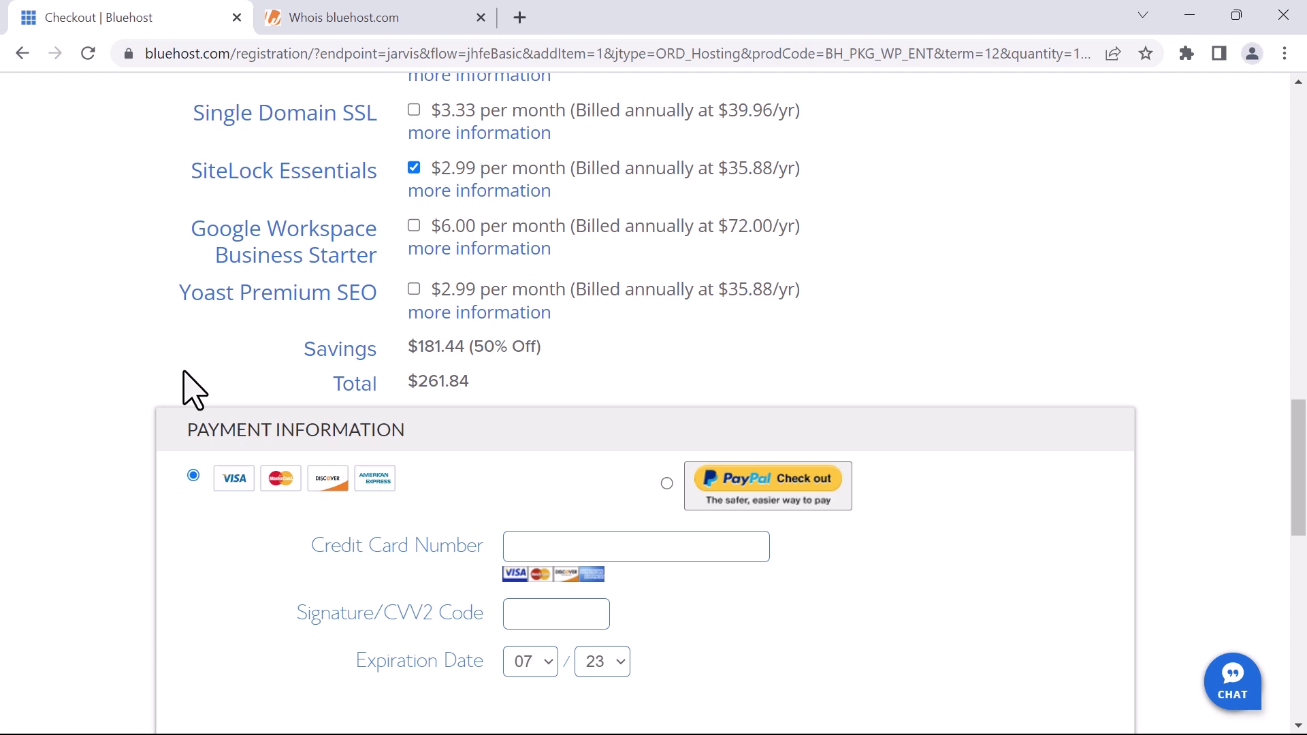
scroll(129, 374, "down", 3)
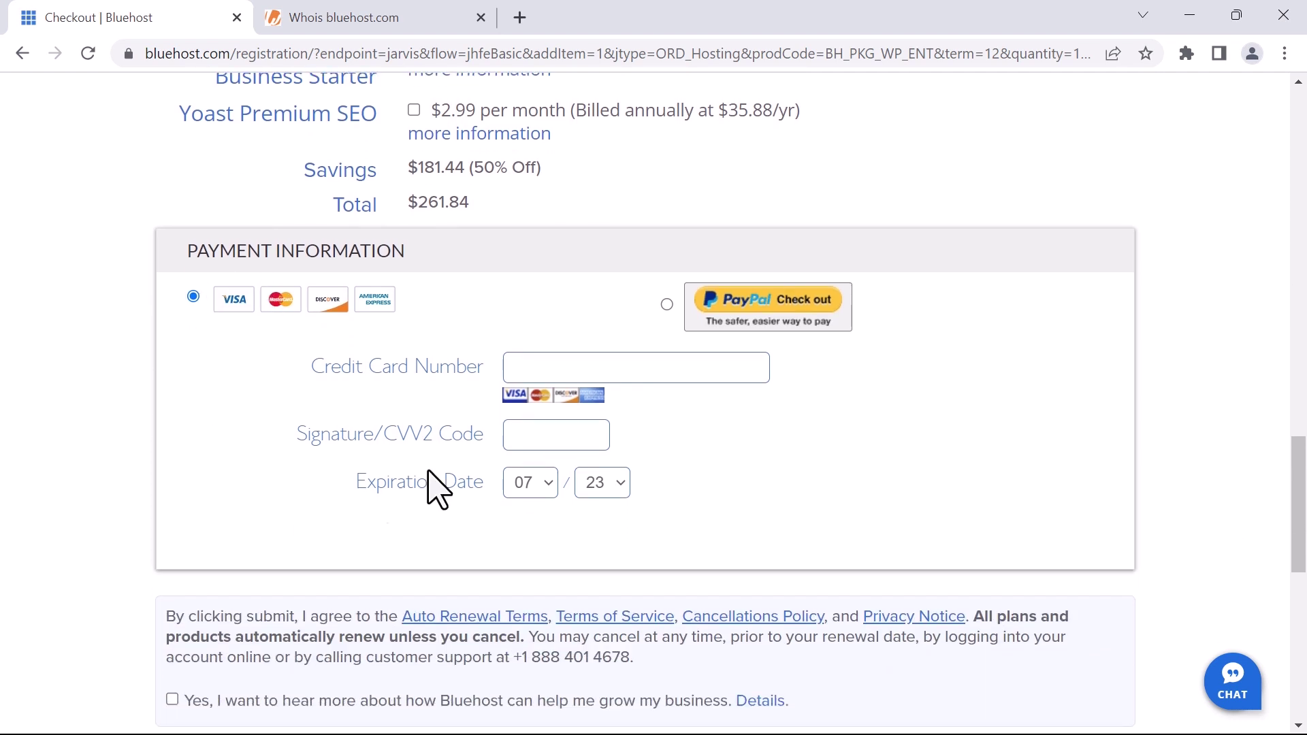
scroll(379, 461, "down", 1)
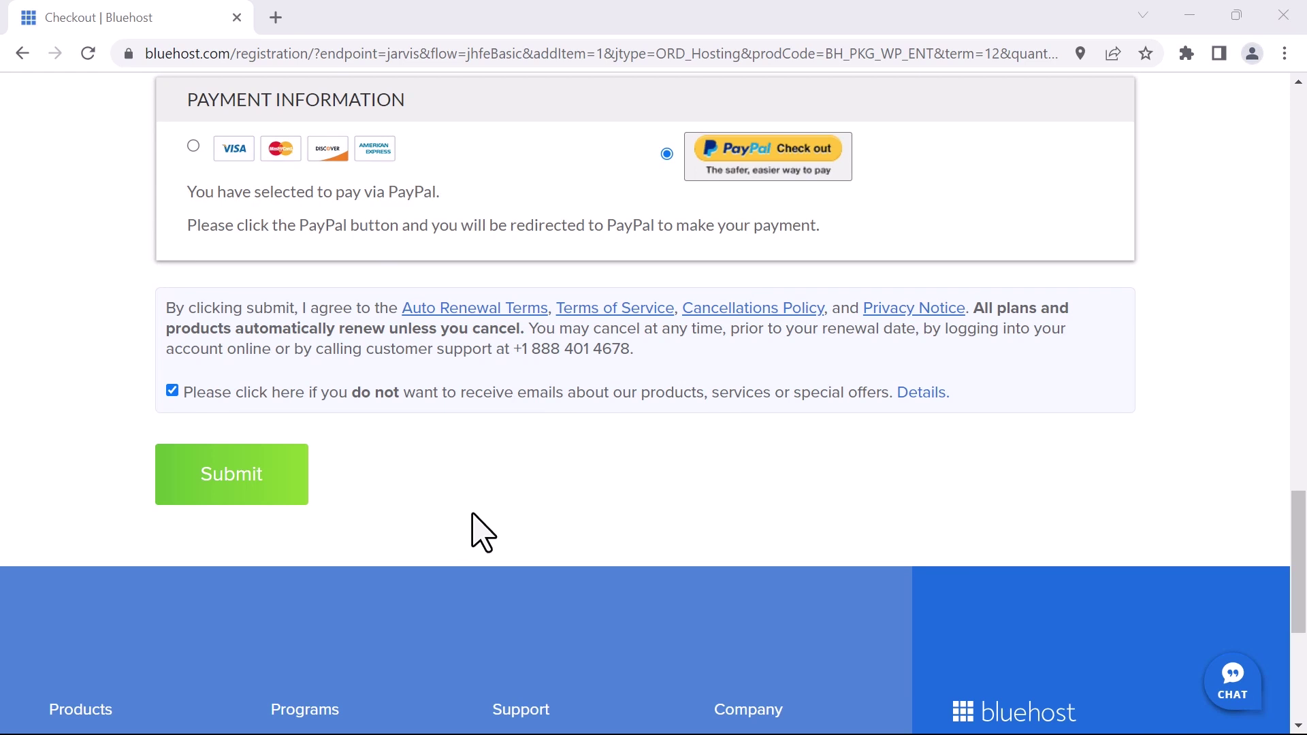
left_click(222, 482)
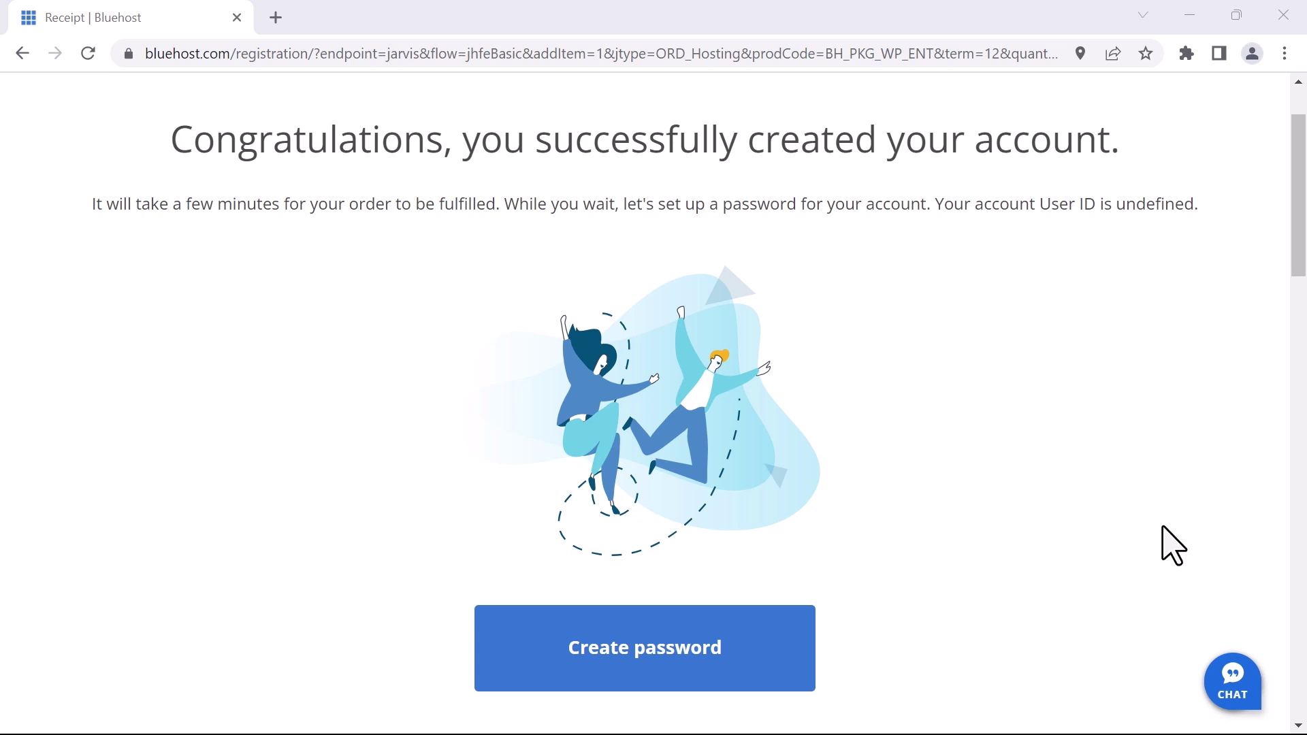
Paste the new password into both Password and Confirm Password, then create it
scroll(1163, 543, "down", 1)
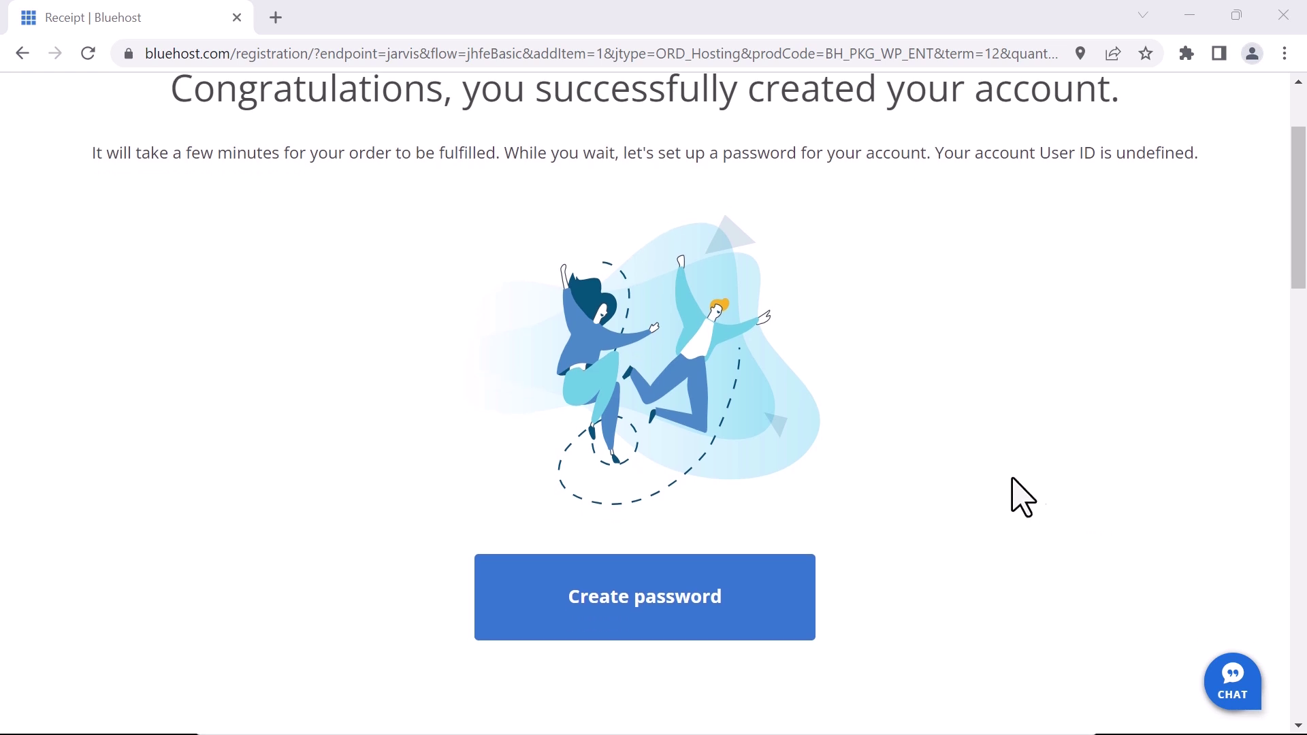
left_click(625, 611)
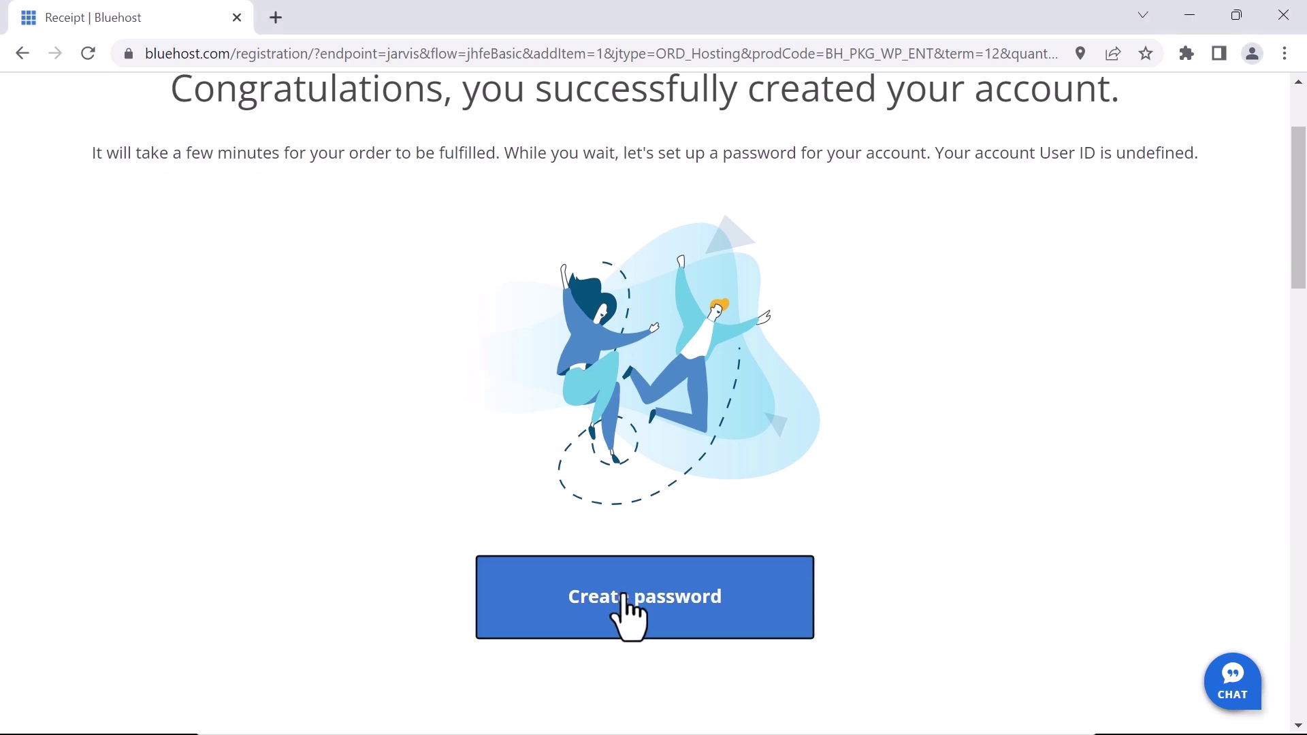
left_click(576, 434)
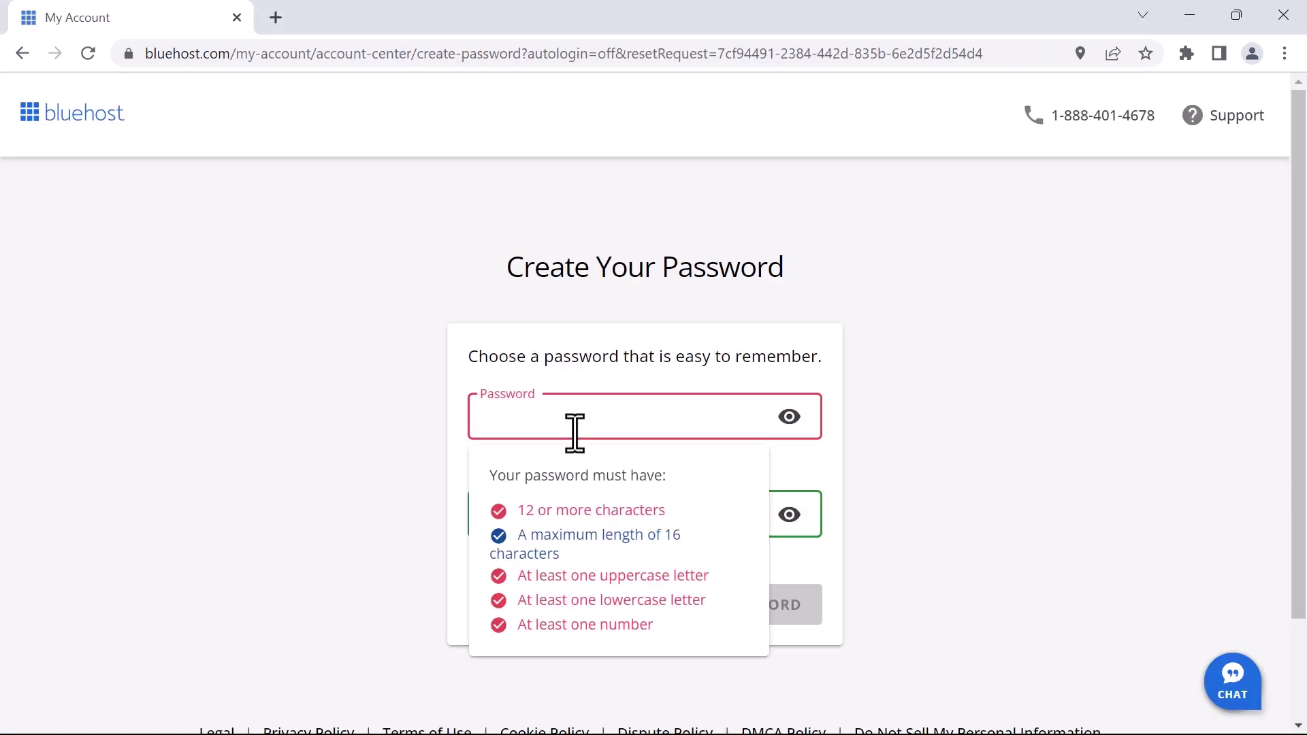
key("ctrl+v")
left_click(446, 526)
left_click(522, 512)
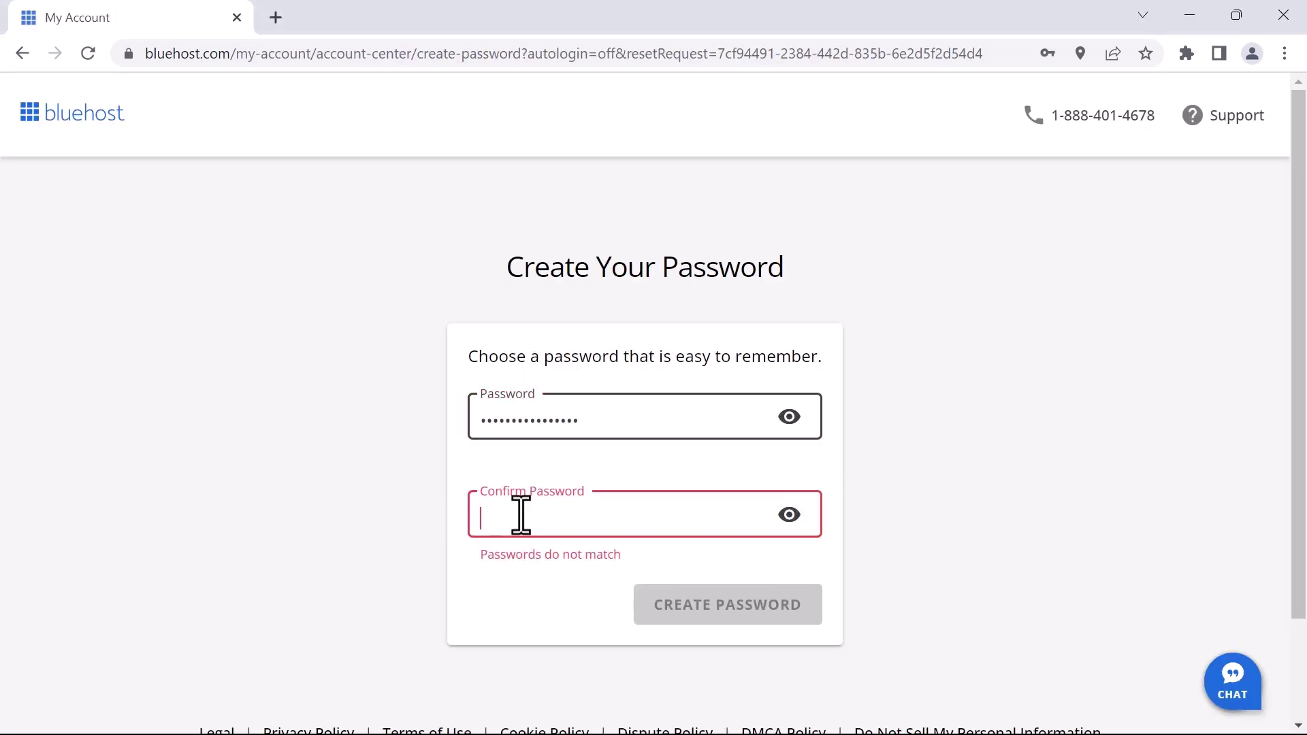
key("ctrl+v")
left_click(733, 601)
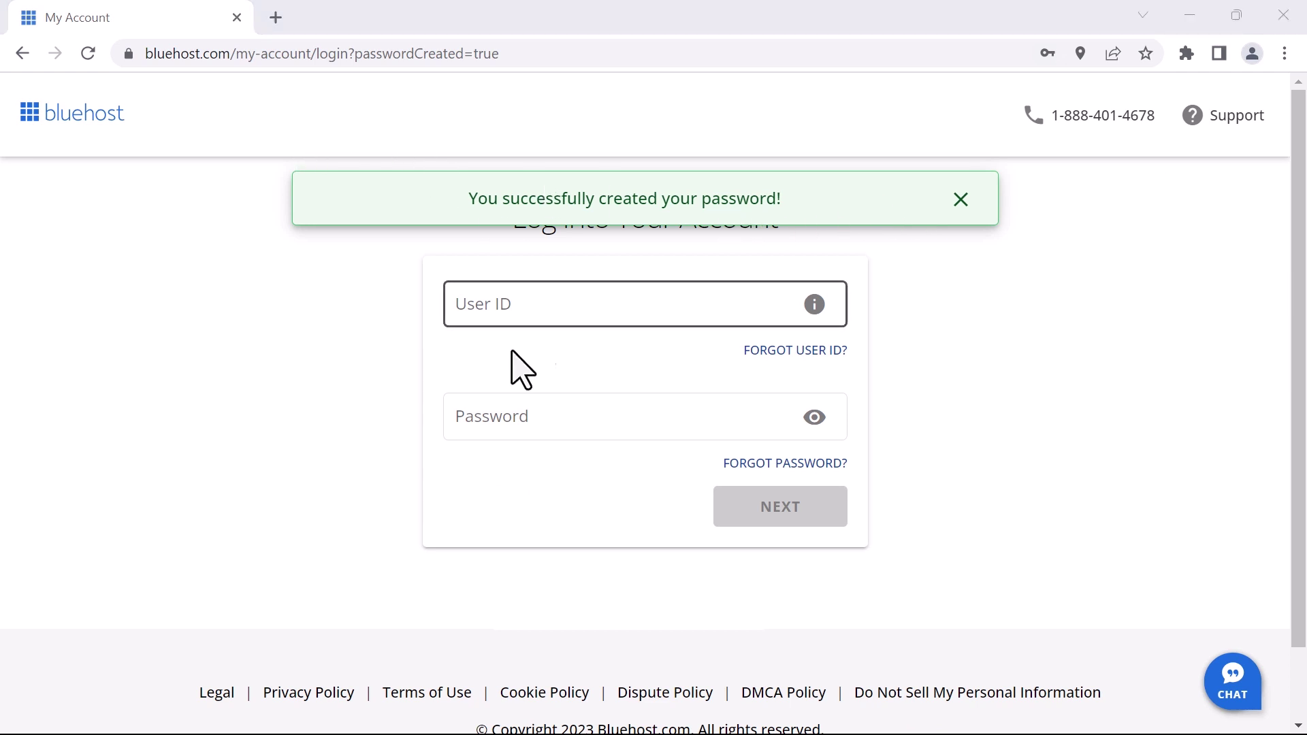
Log in with the account's user ID and password, declining Chrome's save-password offer
left_click(960, 199)
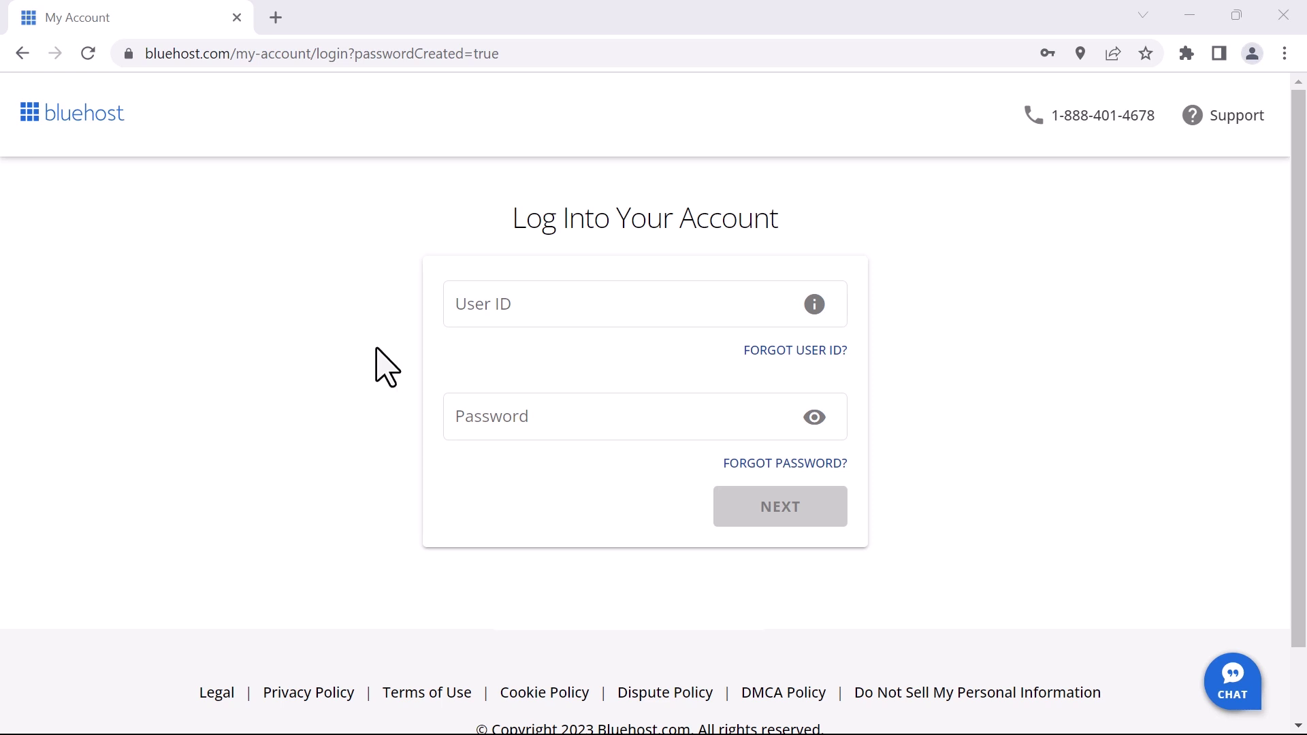
left_click(537, 307)
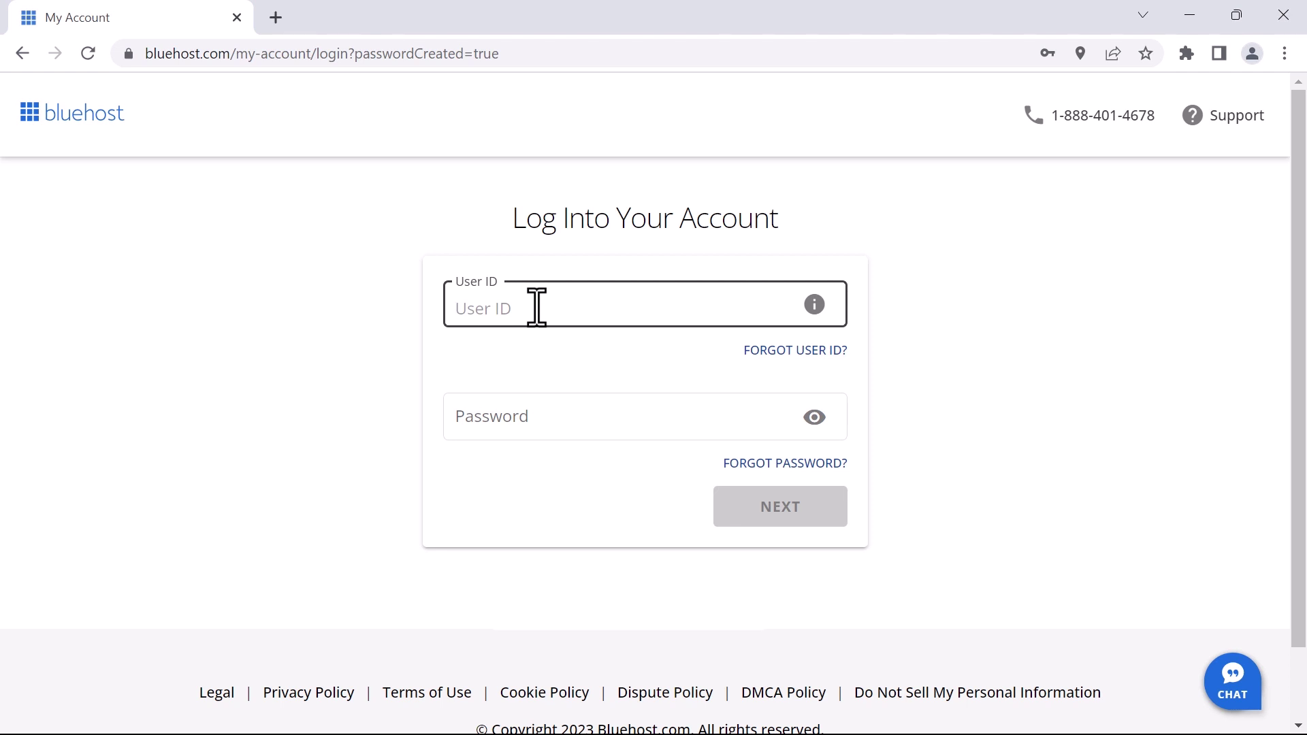
type("TECHWORLDGATE.COM")
left_click(514, 414)
key("ctrl+v")
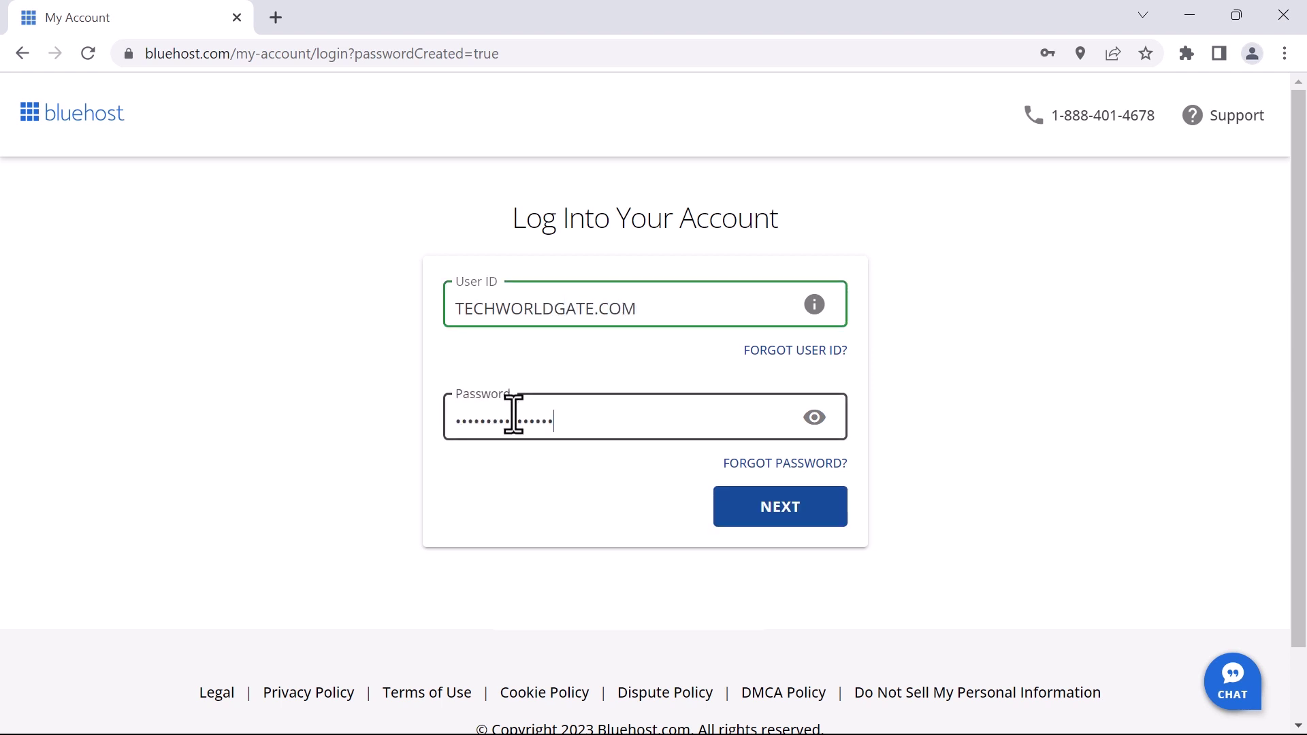
left_click(775, 512)
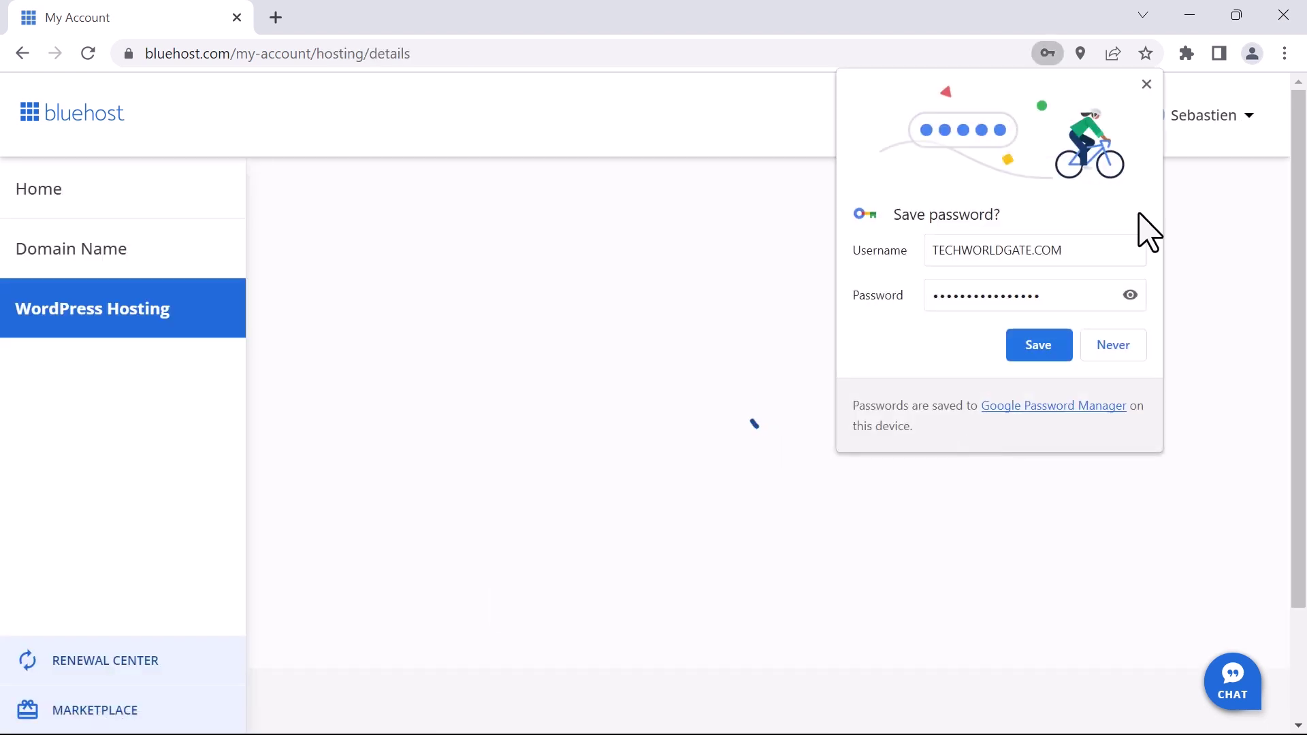
left_click(1144, 84)
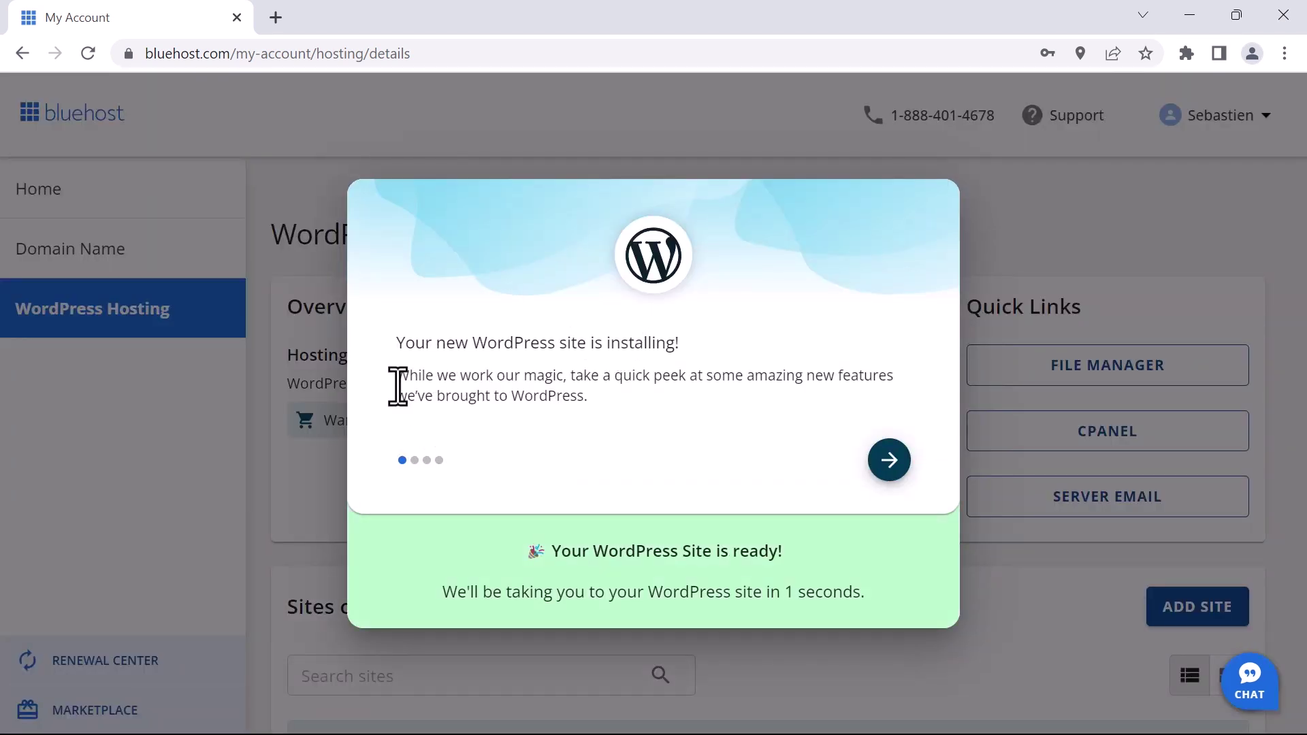
Dismiss Chrome's save-password prompt and step through the feature tour while WordPress installs
left_click_drag(525, 543, 494, 604)
left_click(748, 599)
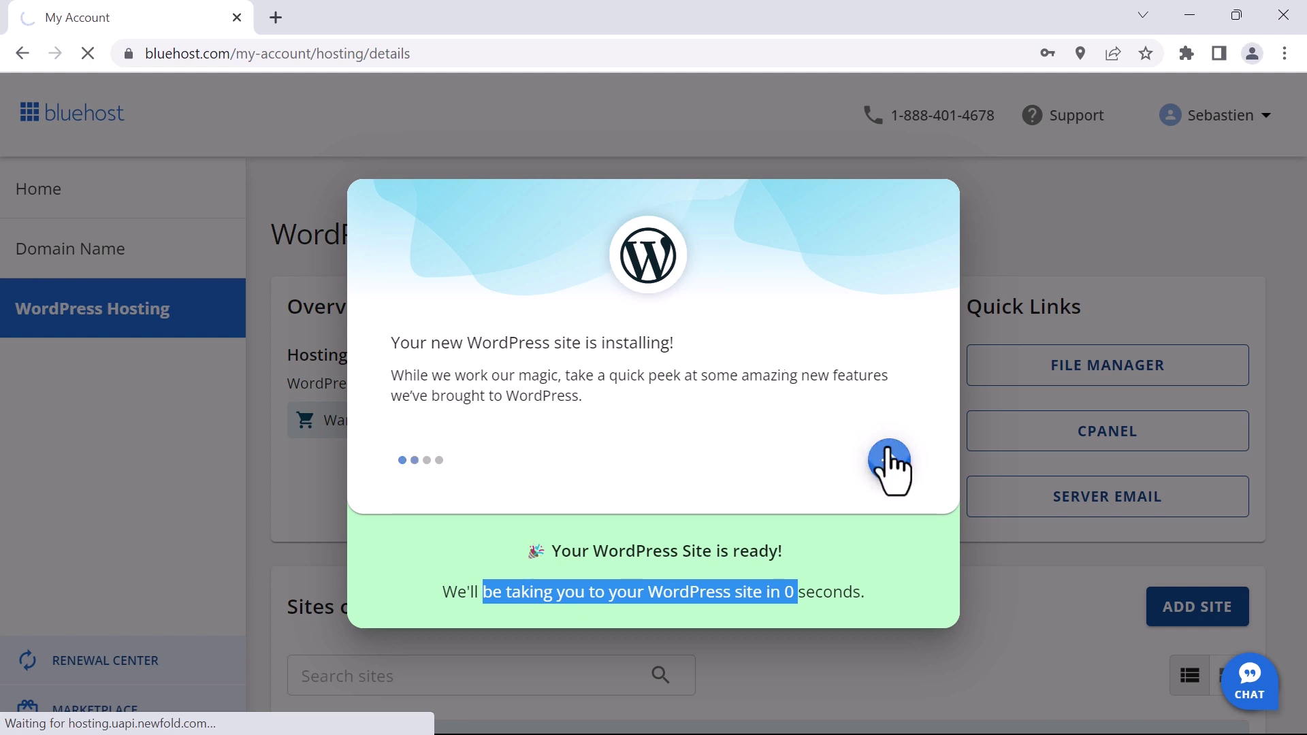
left_click(890, 469)
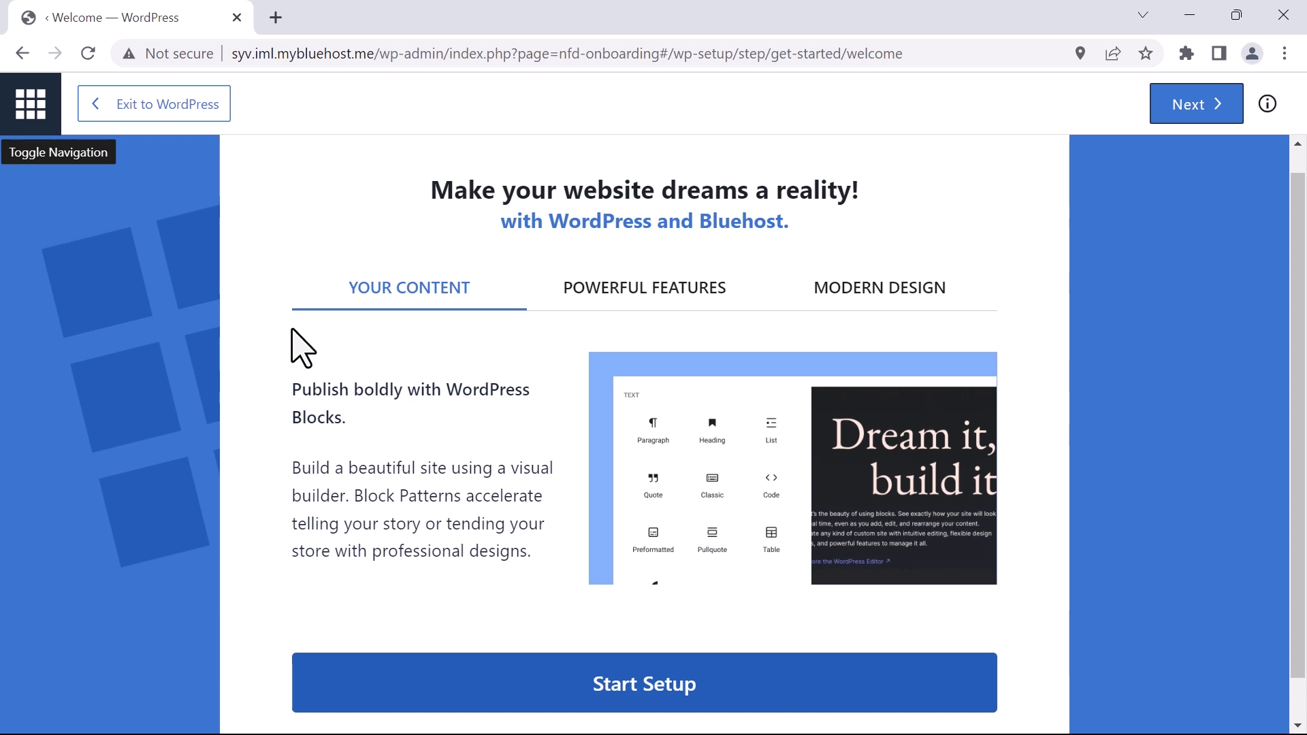
Begin the WordPress site setup and cycle the site categories to OTHER
left_click(612, 680)
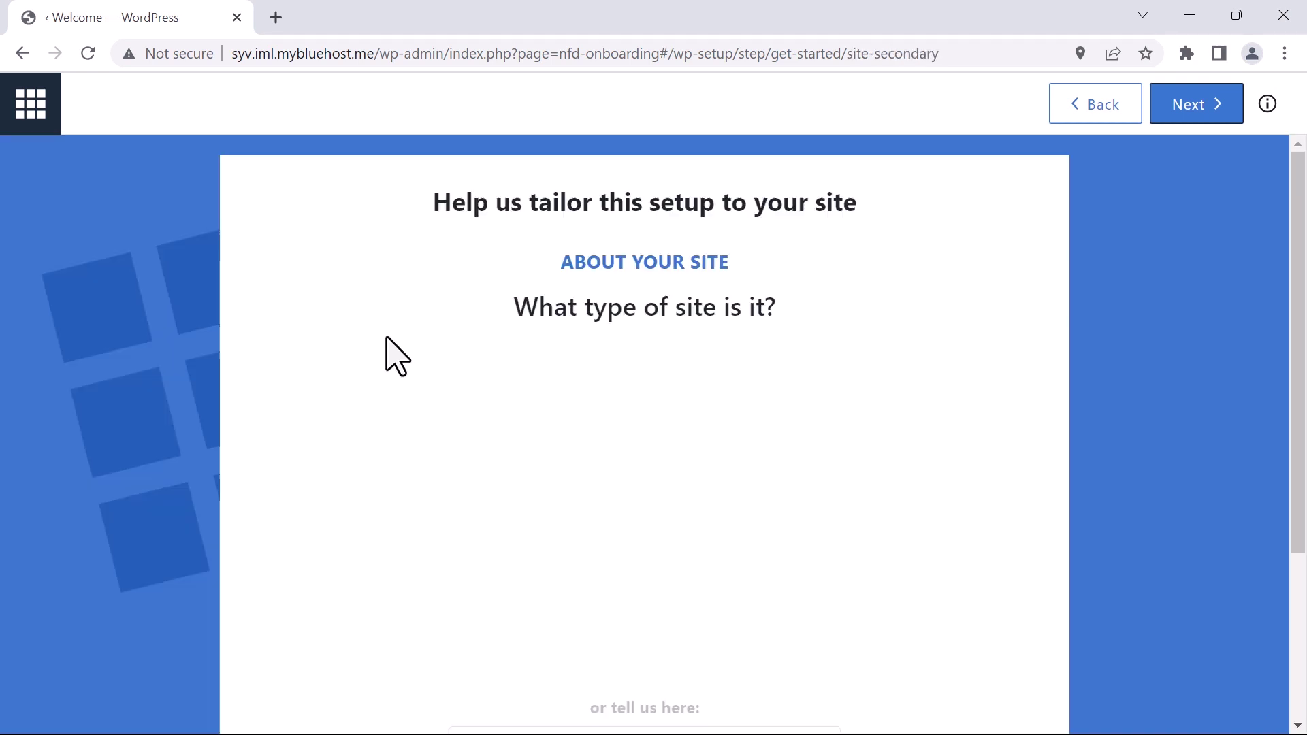
scroll(315, 438, "down", 3)
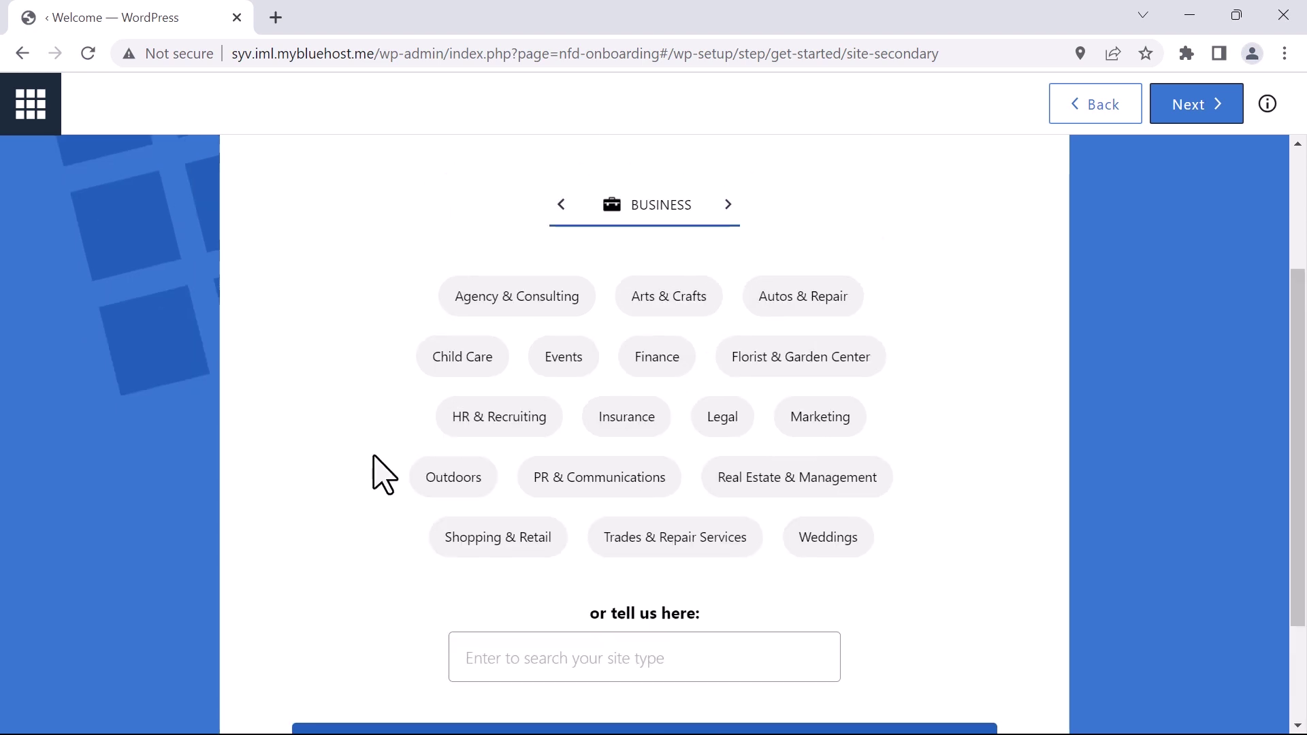
left_click(730, 208)
left_click(734, 210)
left_click(748, 205)
left_click(757, 205)
left_click(730, 205)
left_click(715, 204)
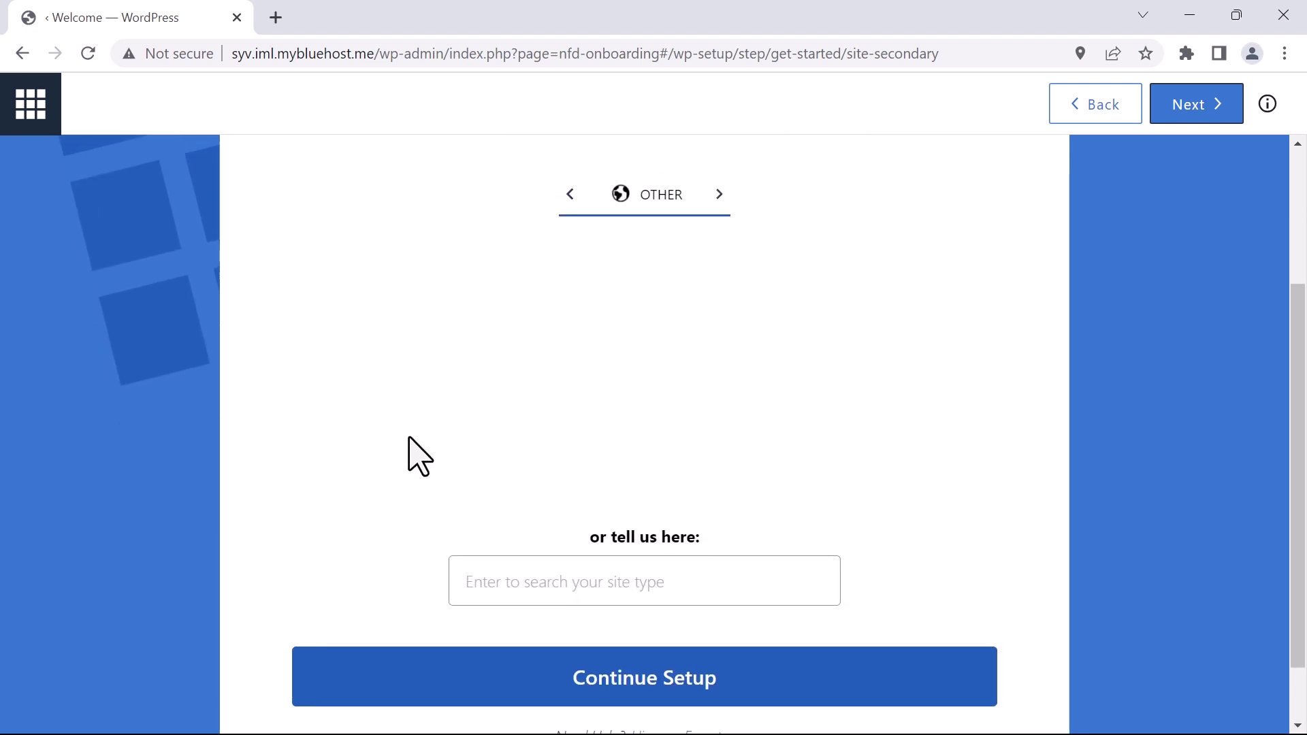
Continue past the site-type question, keeping Publishing as the top priority
left_click(634, 685)
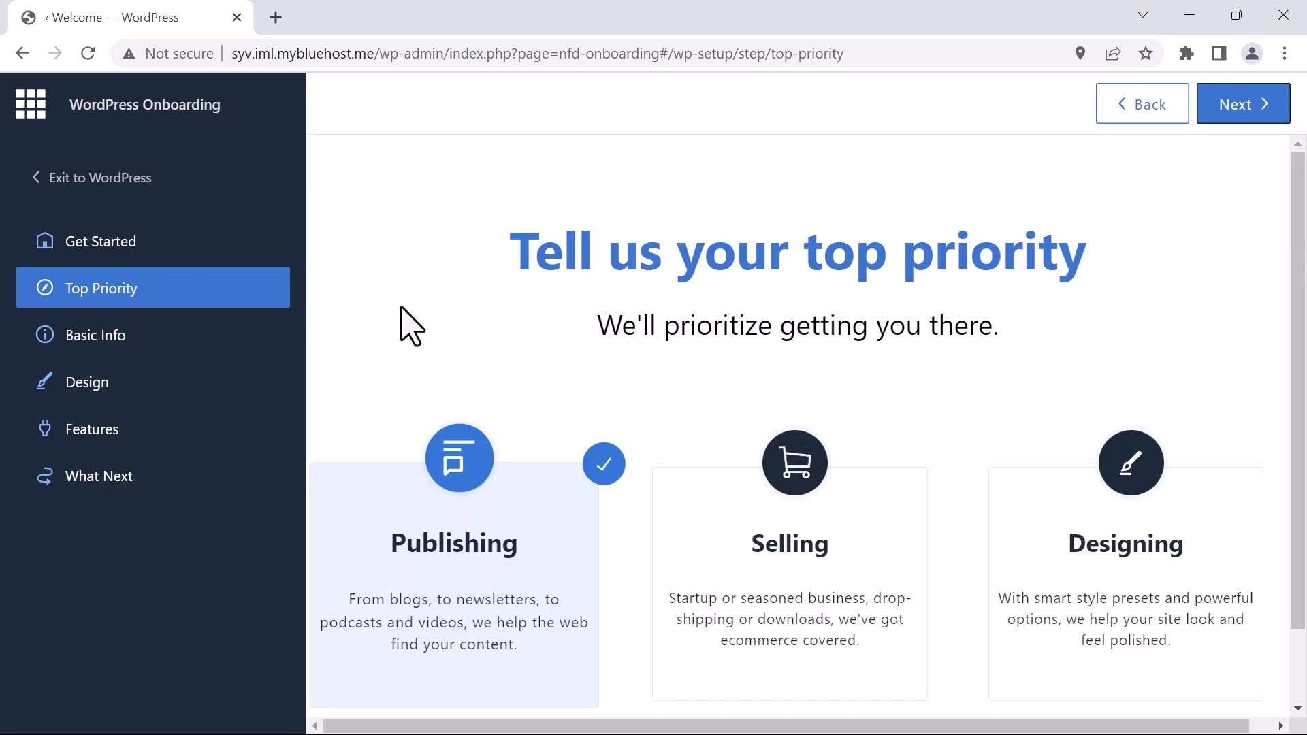
scroll(409, 325, "down", 1)
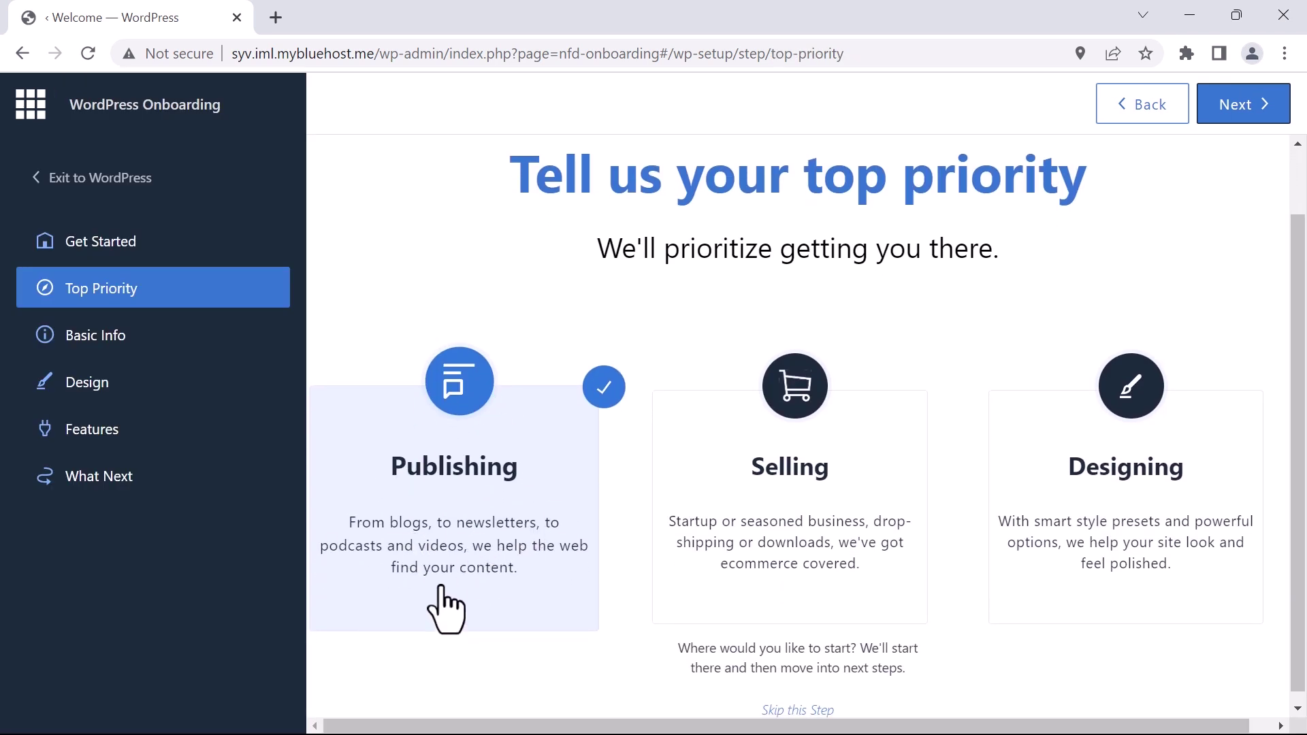
left_click(1234, 104)
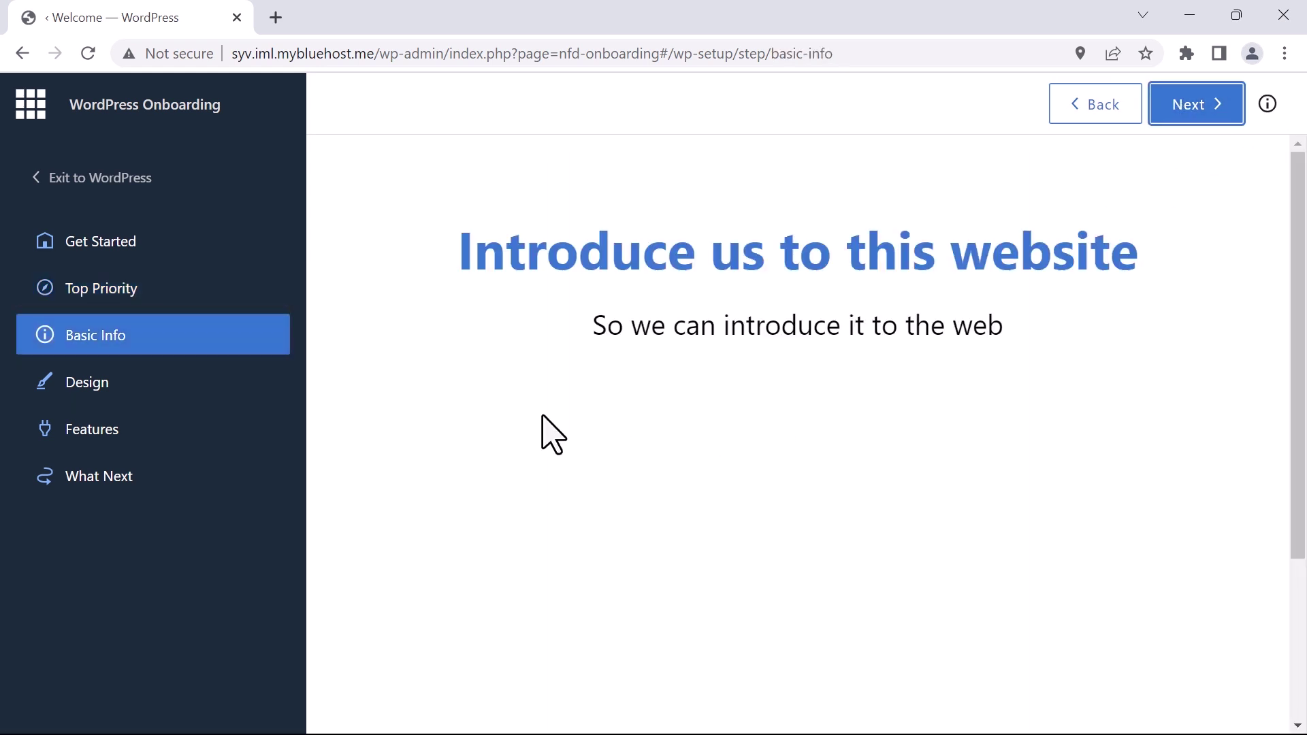
Enter 'TechWorld Gate' as the site title and paste in the tech-reviews site description
scroll(511, 392, "down", 3)
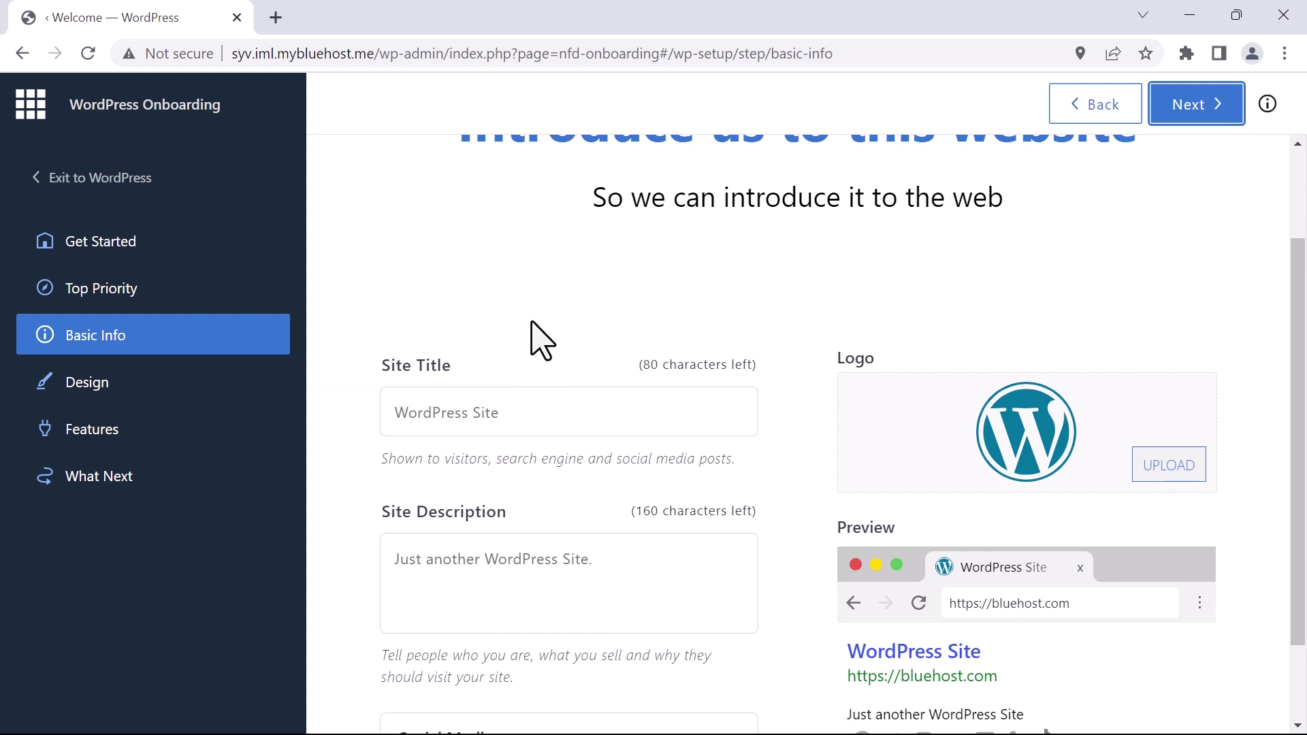
scroll(511, 362, "up", 1)
scroll(455, 415, "down", 1)
left_click(490, 413)
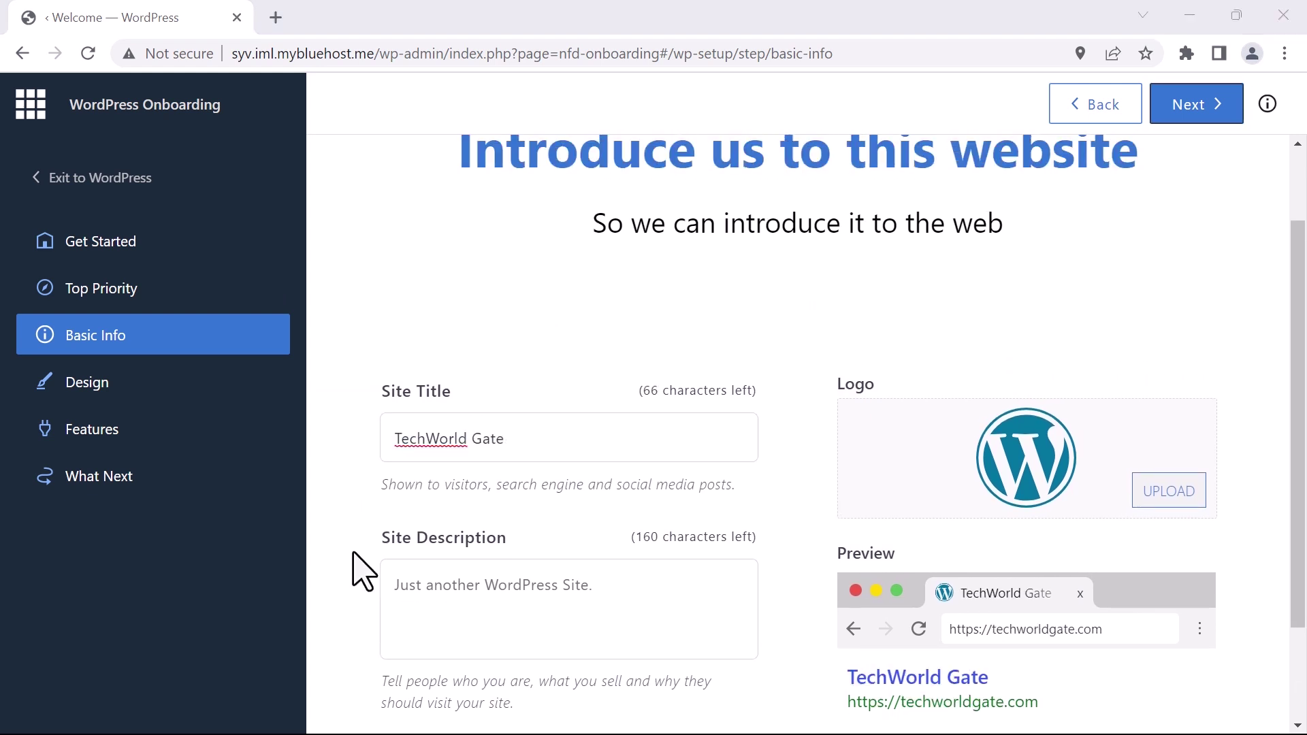
left_click(404, 594)
type("Discover the latest in tech at TechWorld Gate! Unbiased product reviews, top picks, and expert guides for all your gadget needs.")
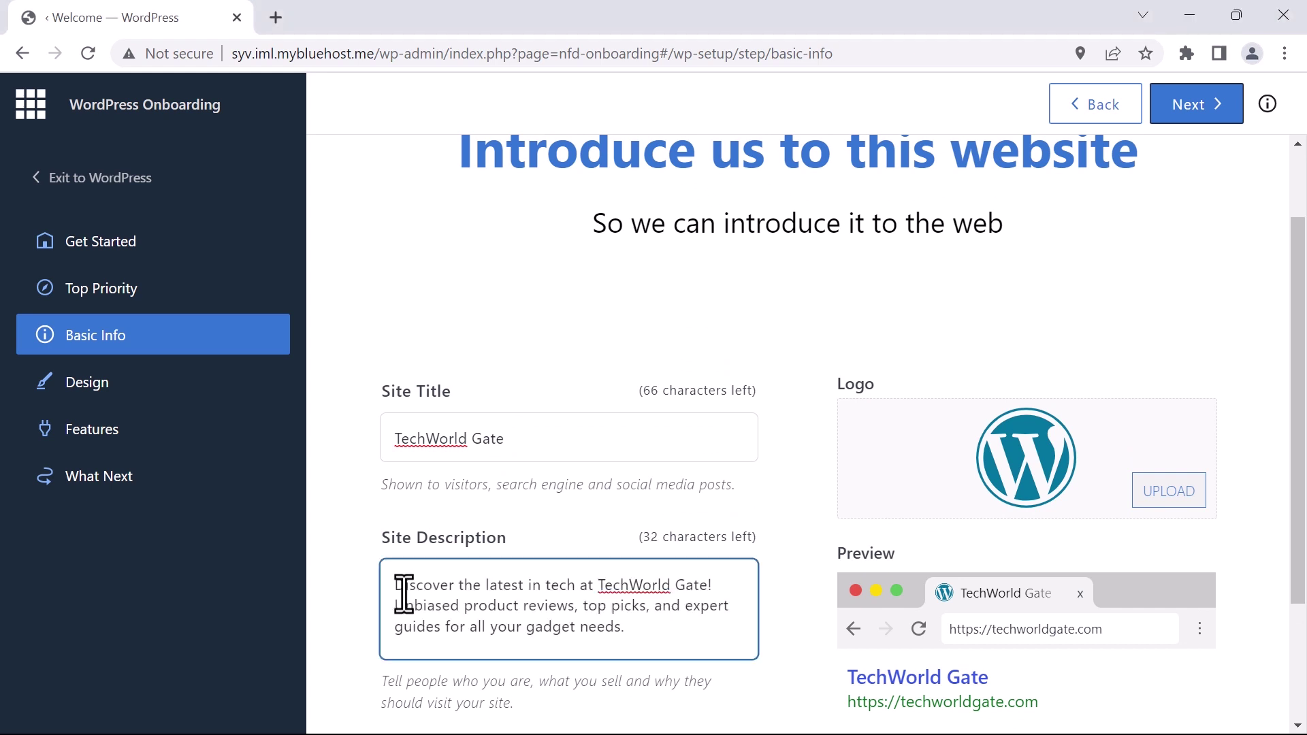
Expand the Social Media links section below the site details
scroll(344, 599, "down", 3)
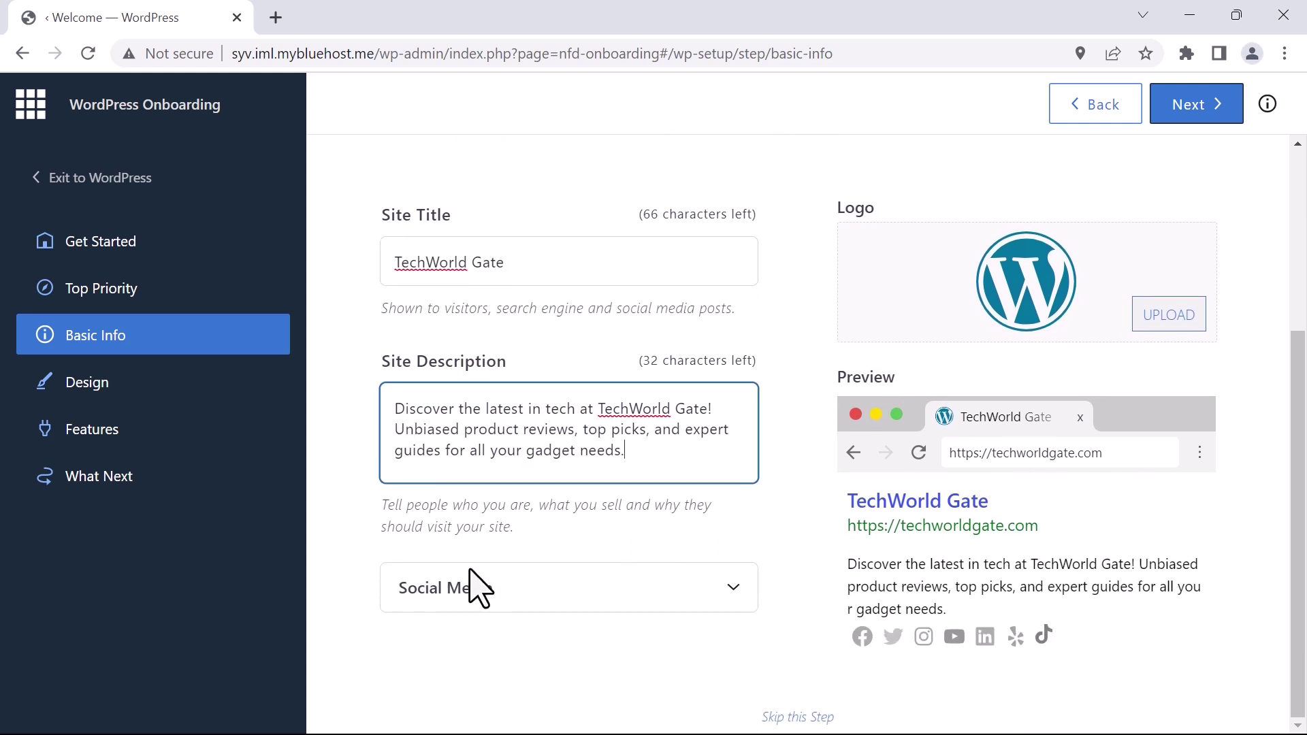
left_click(731, 587)
scroll(764, 553, "down", 3)
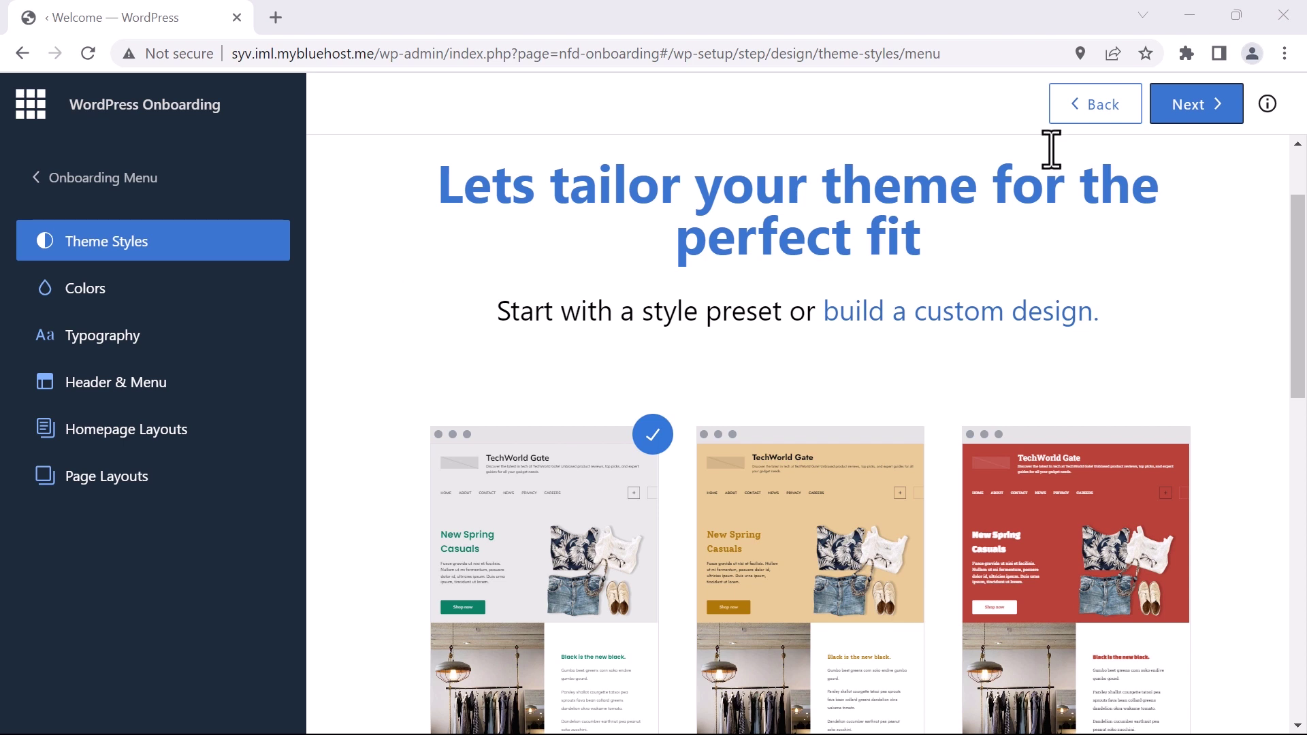
Accept the default theme style, colours, fonts, header and homepage layout to reach Page Layouts
left_click(1193, 108)
left_click(1193, 108)
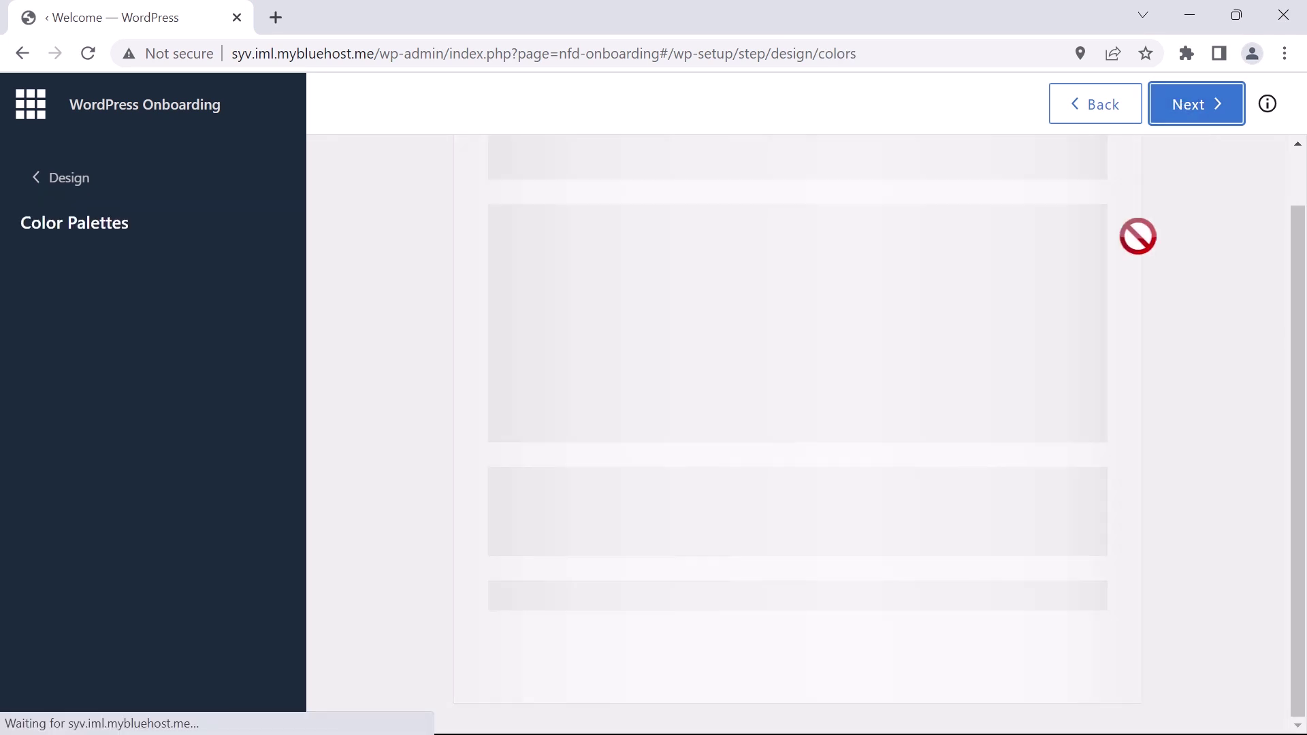
left_click(1192, 108)
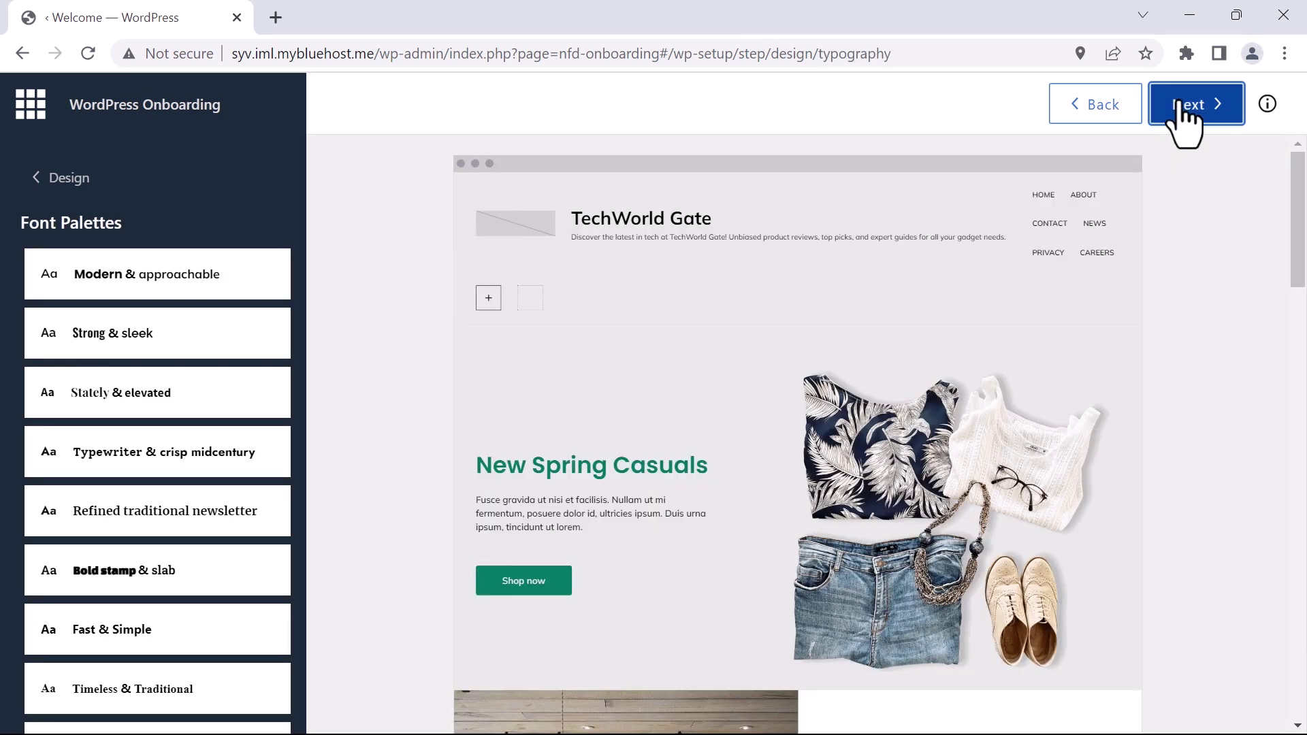
left_click(1190, 106)
left_click(1193, 107)
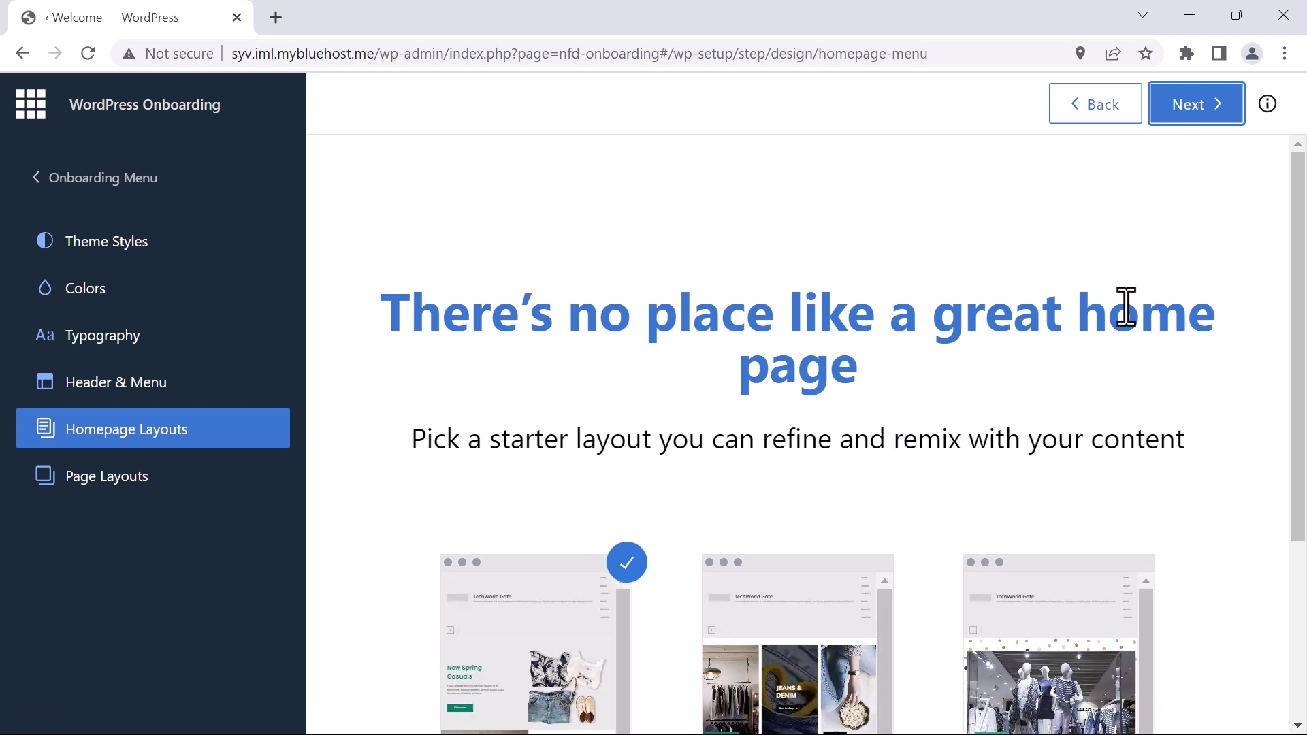
left_click(1168, 120)
scroll(1180, 347, "down", 10)
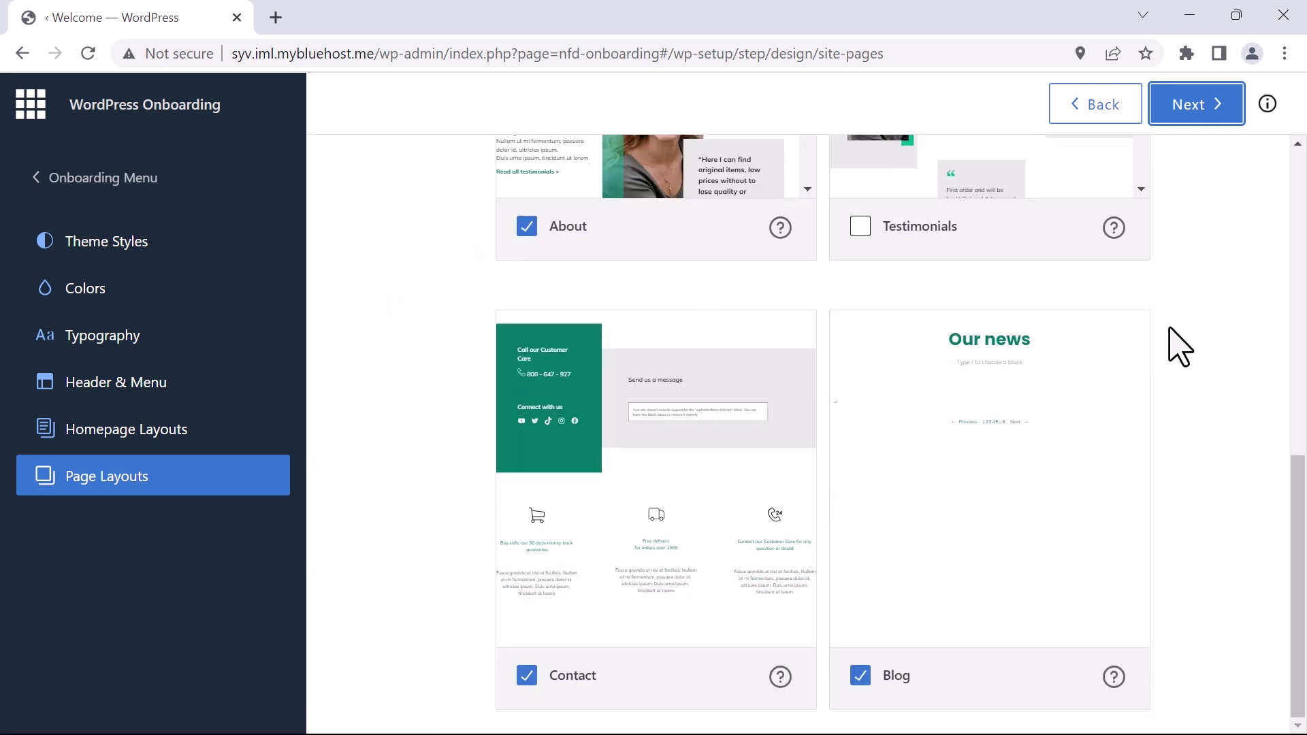
scroll(1176, 344, "up", 10)
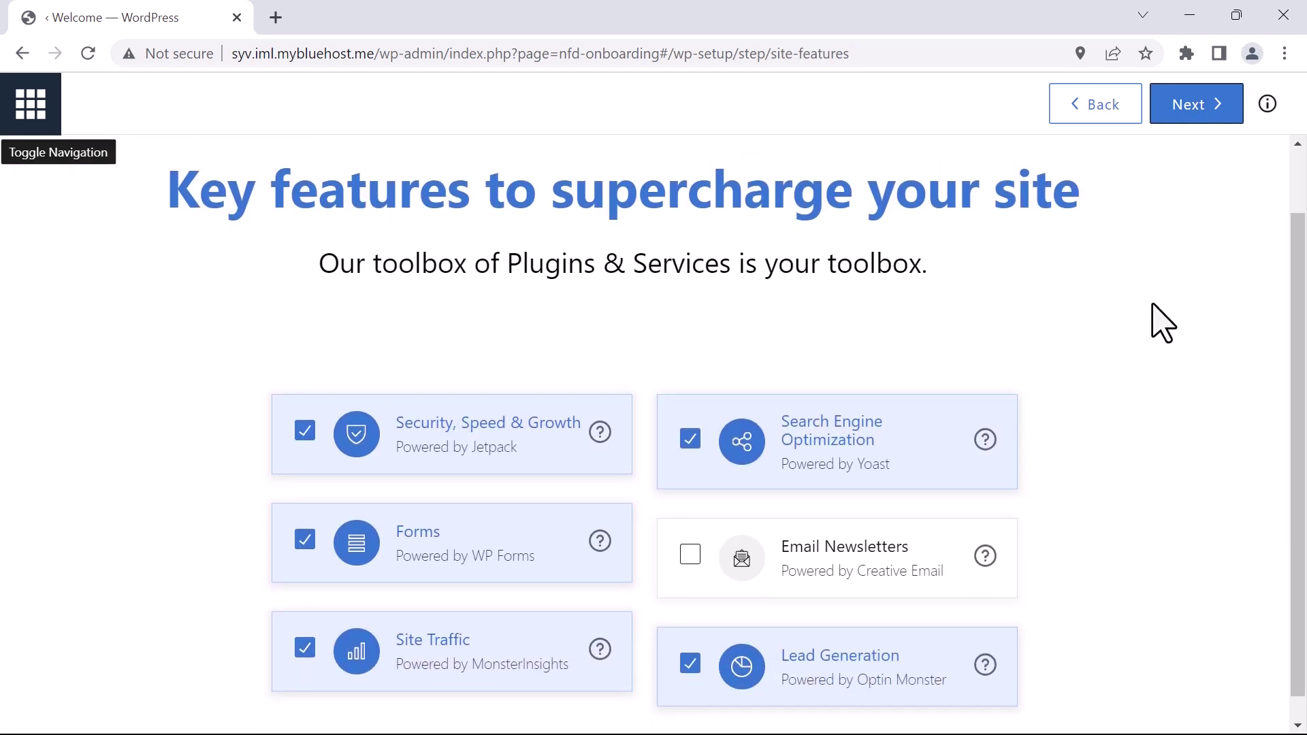
Turn off the Site Traffic and Lead Generation features and finish onboarding to the dashboard
scroll(1162, 324, "down", 1)
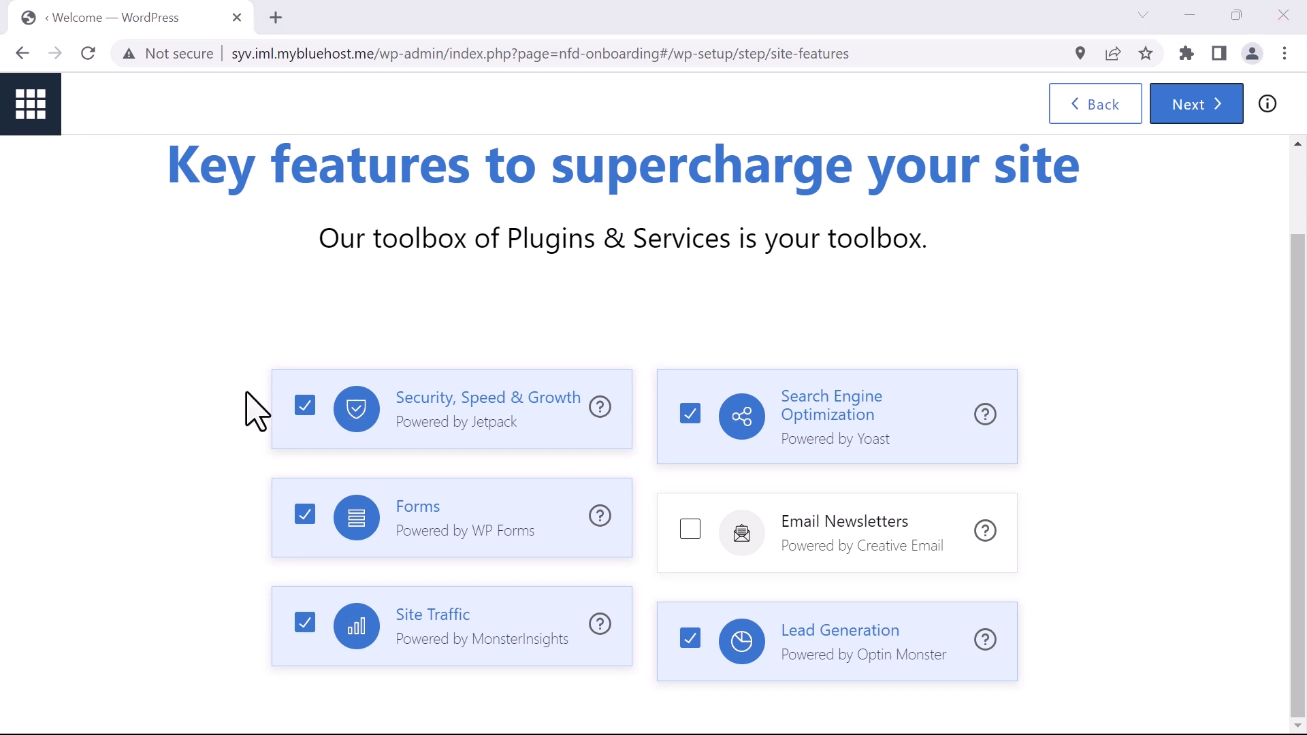
left_click_drag(529, 399, 414, 408)
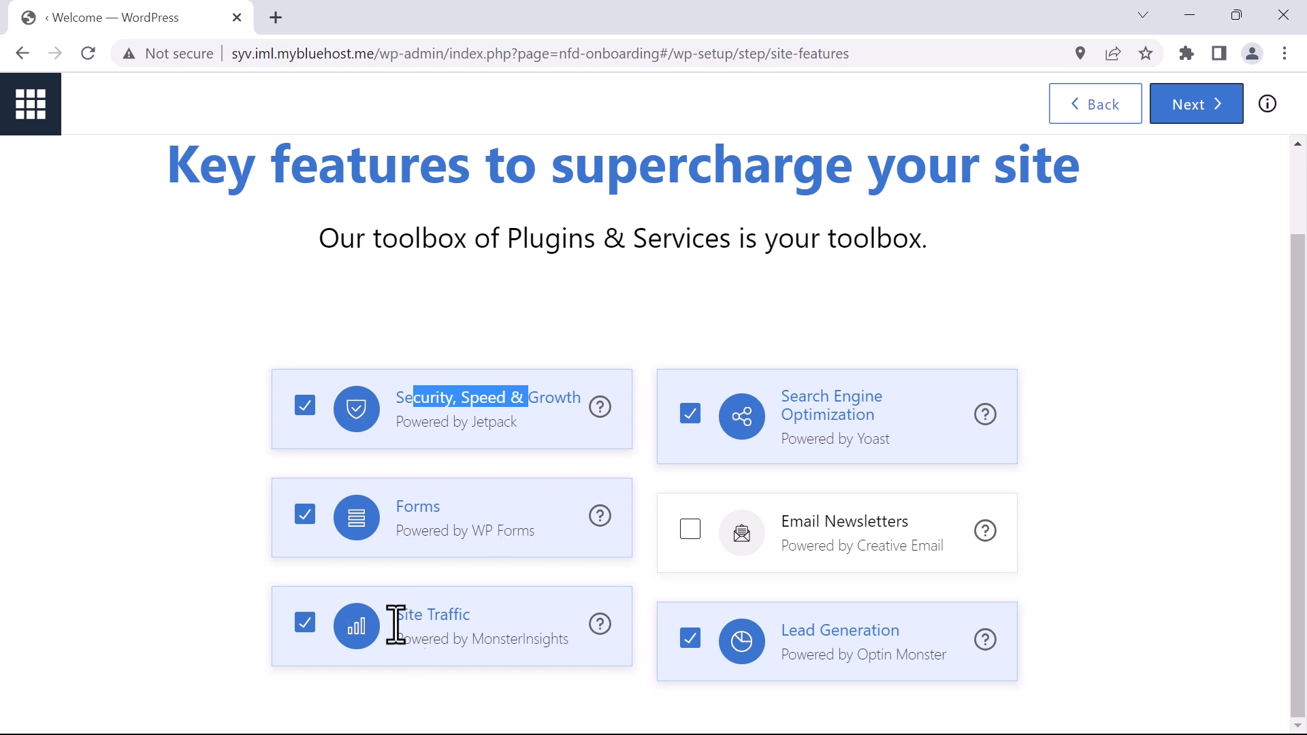
left_click(304, 625)
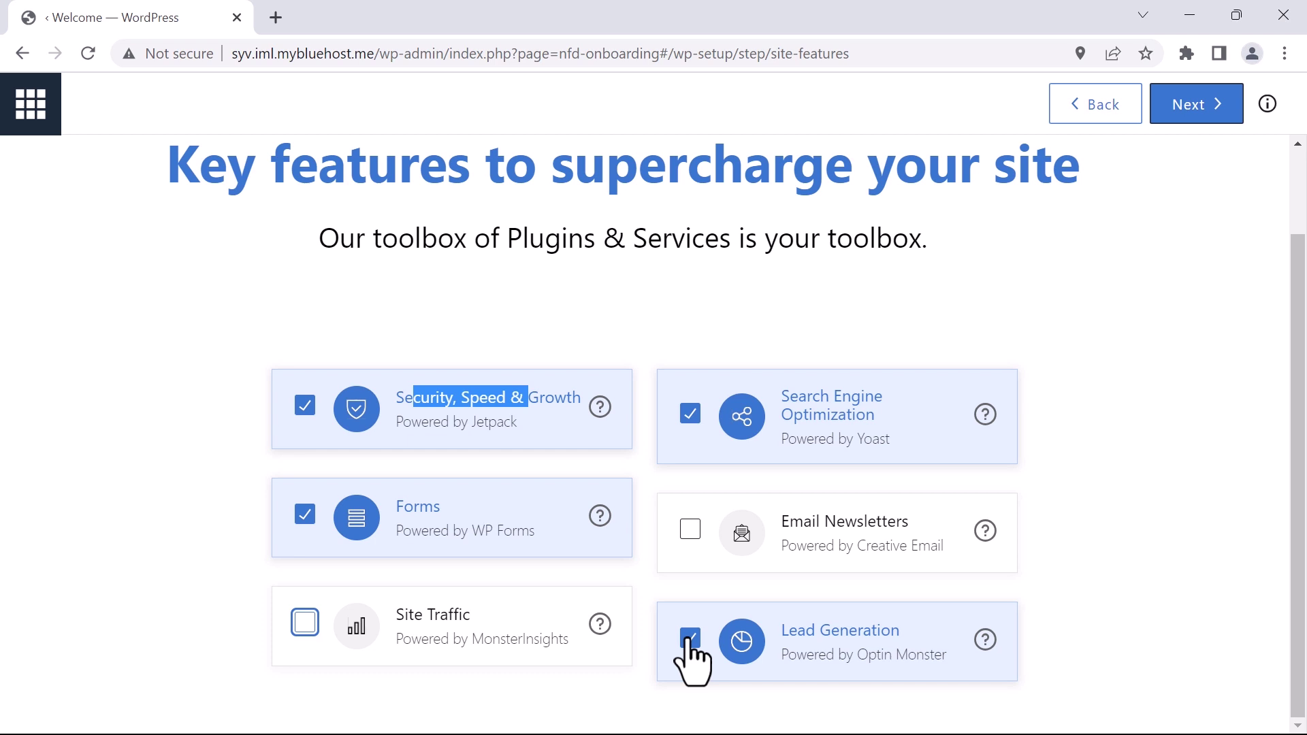
left_click(690, 640)
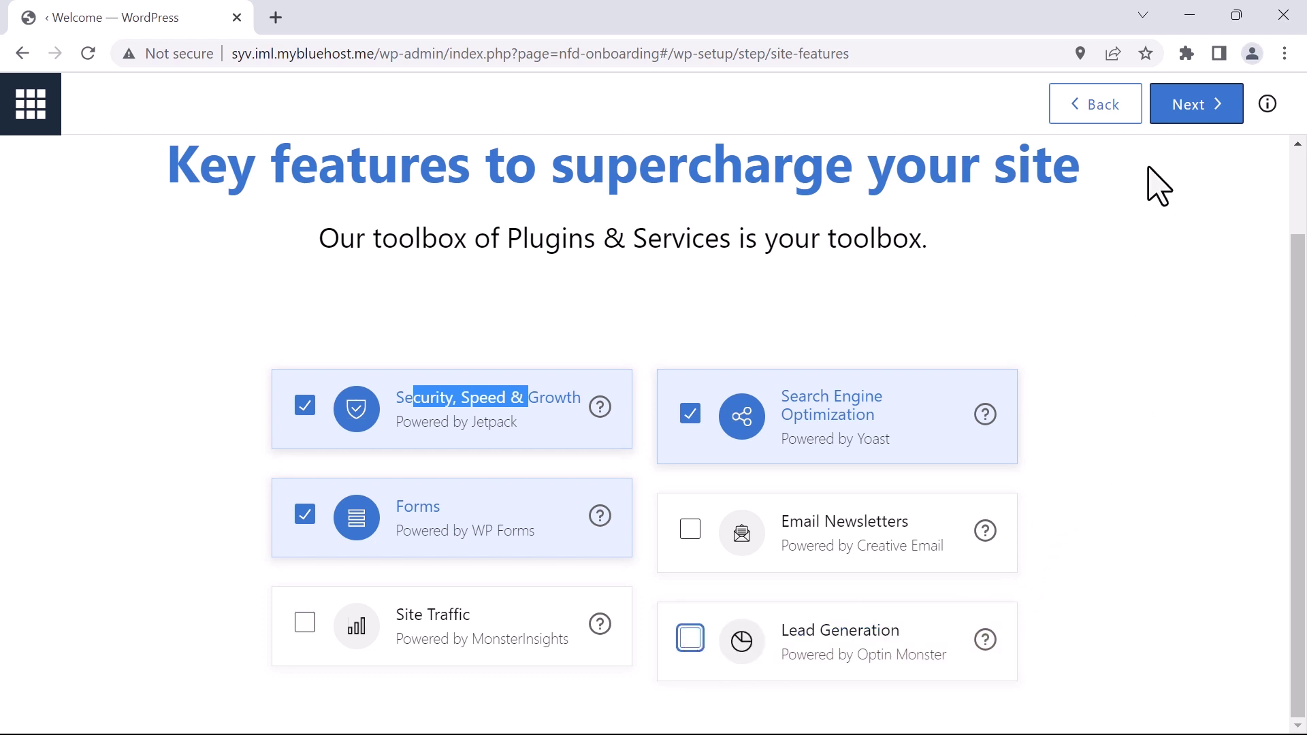
left_click(1170, 111)
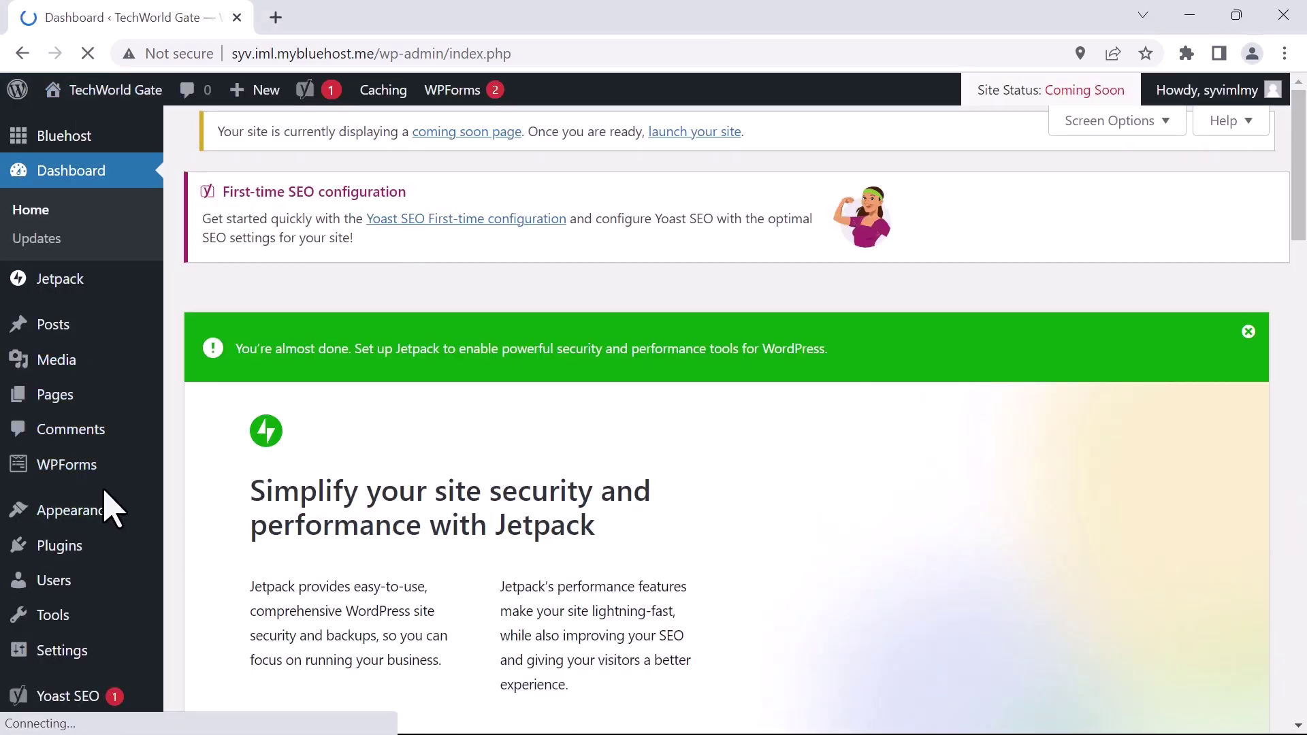
scroll(205, 443, "down", 20)
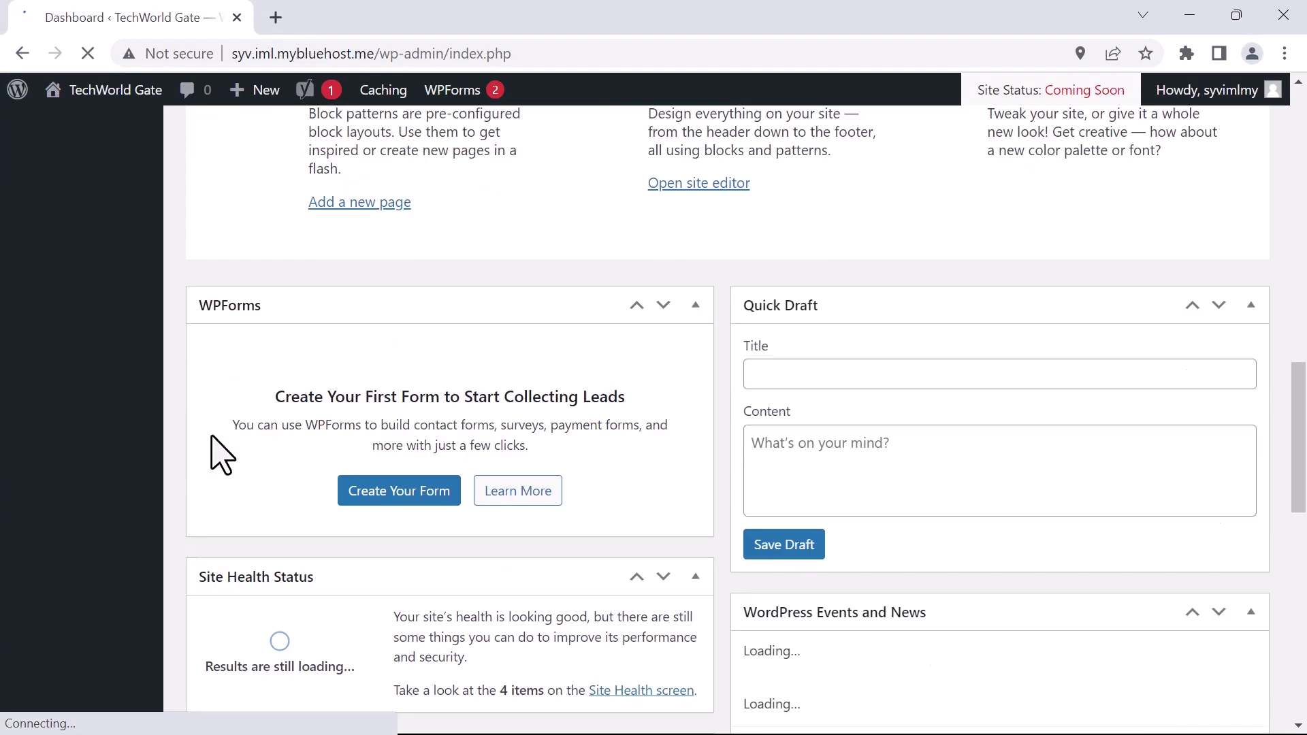
scroll(225, 443, "up", 20)
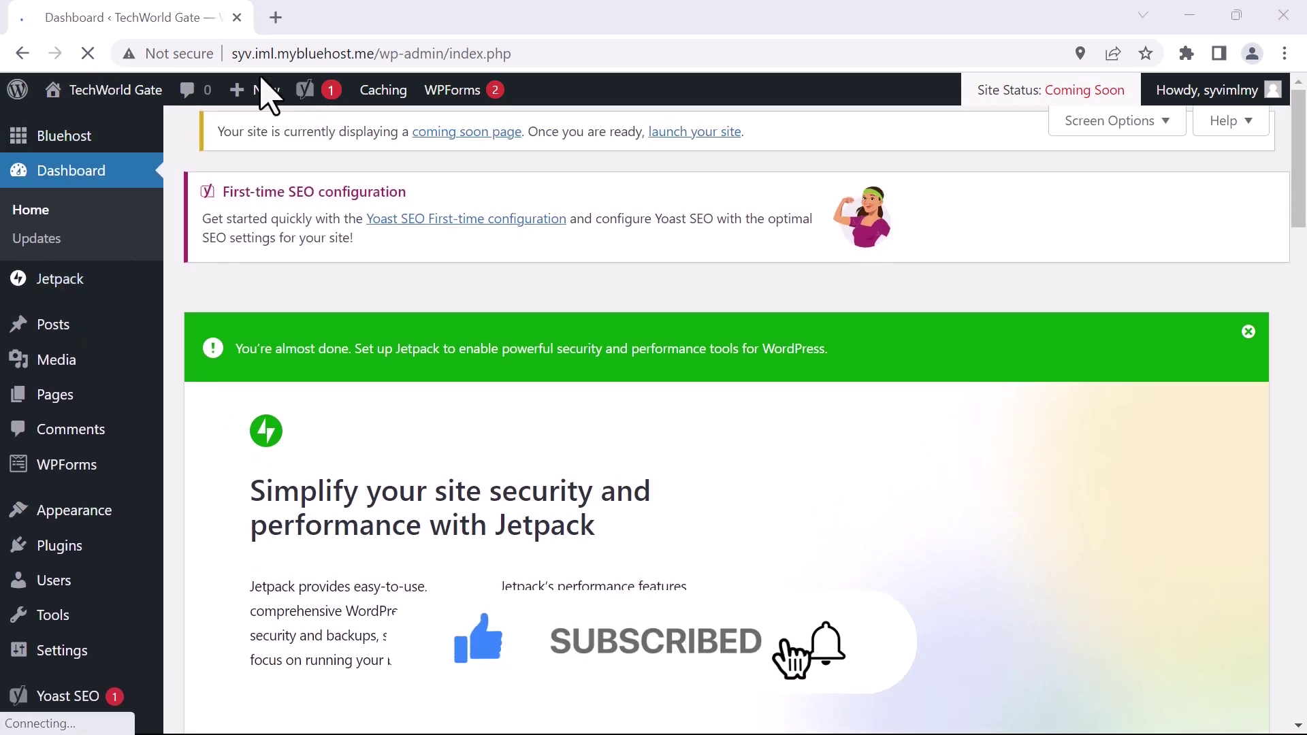
mouse_move(60, 108)
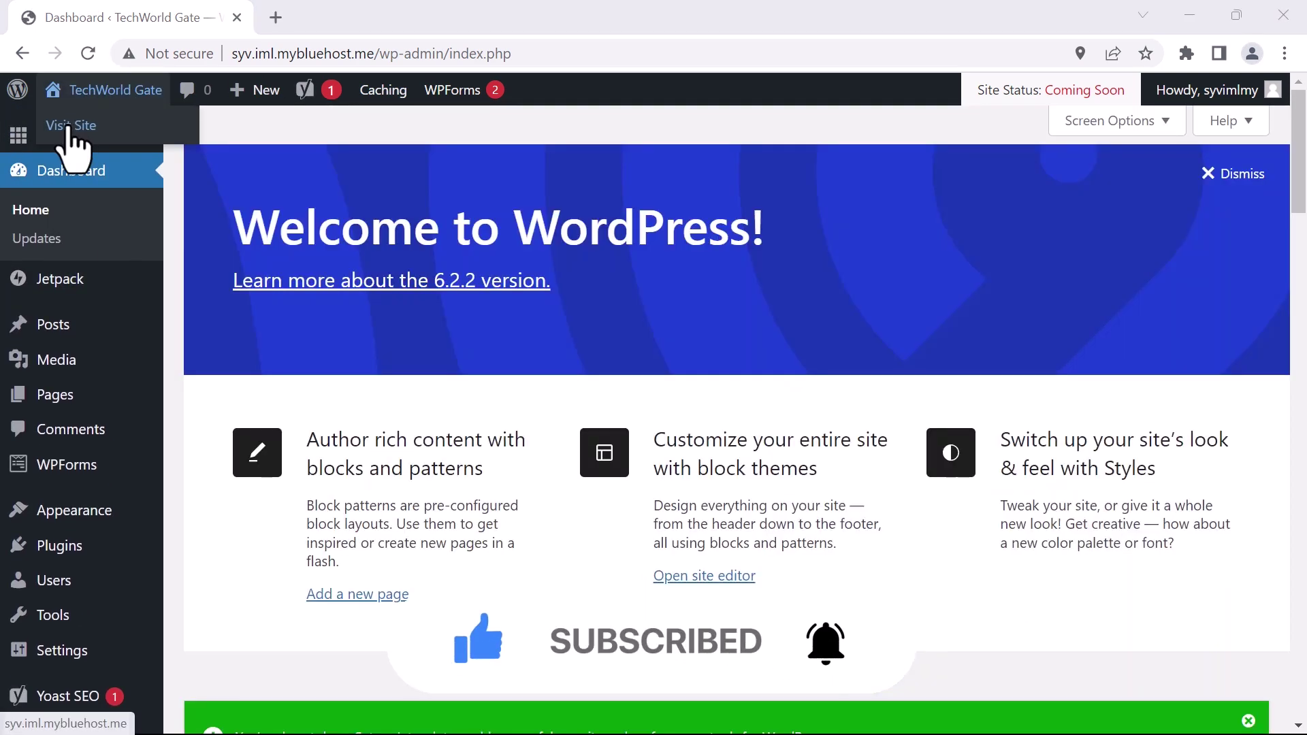
Open the TechWorld Gate homepage in a new browser tab
right_click(68, 130)
key("Escape")
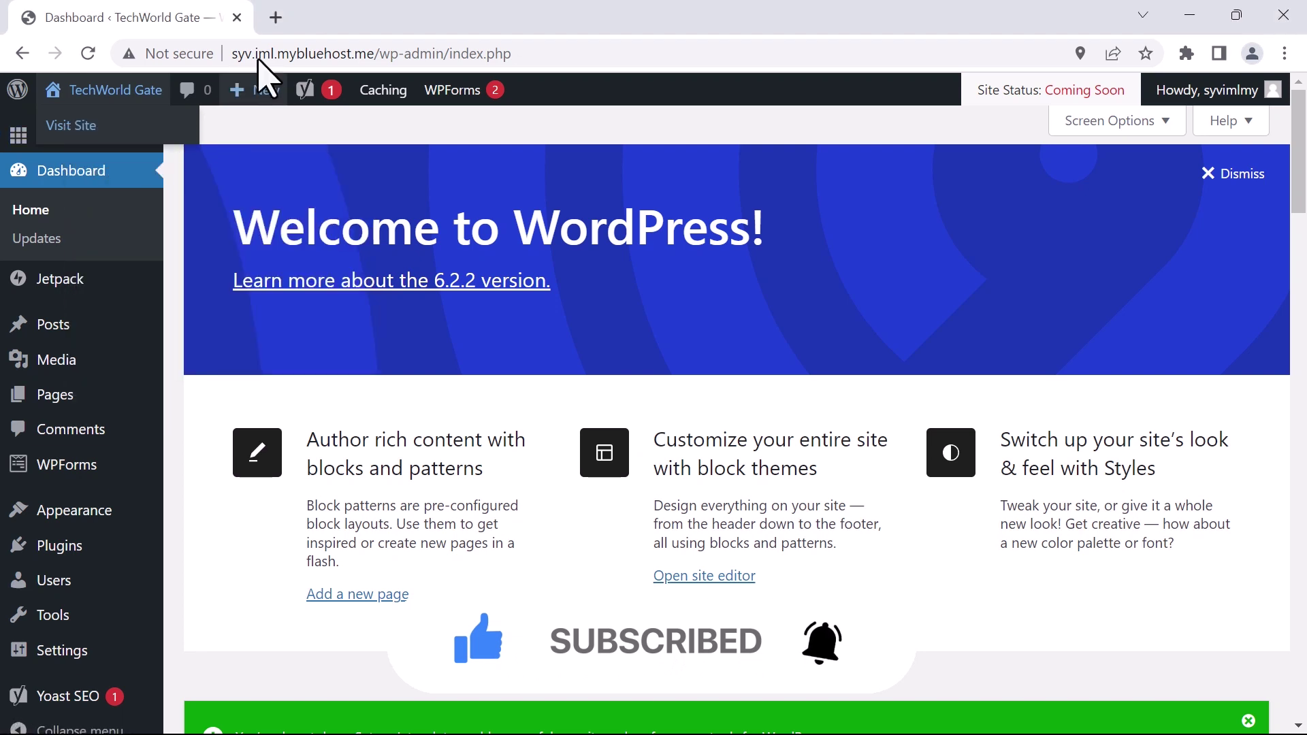
left_click(310, 20)
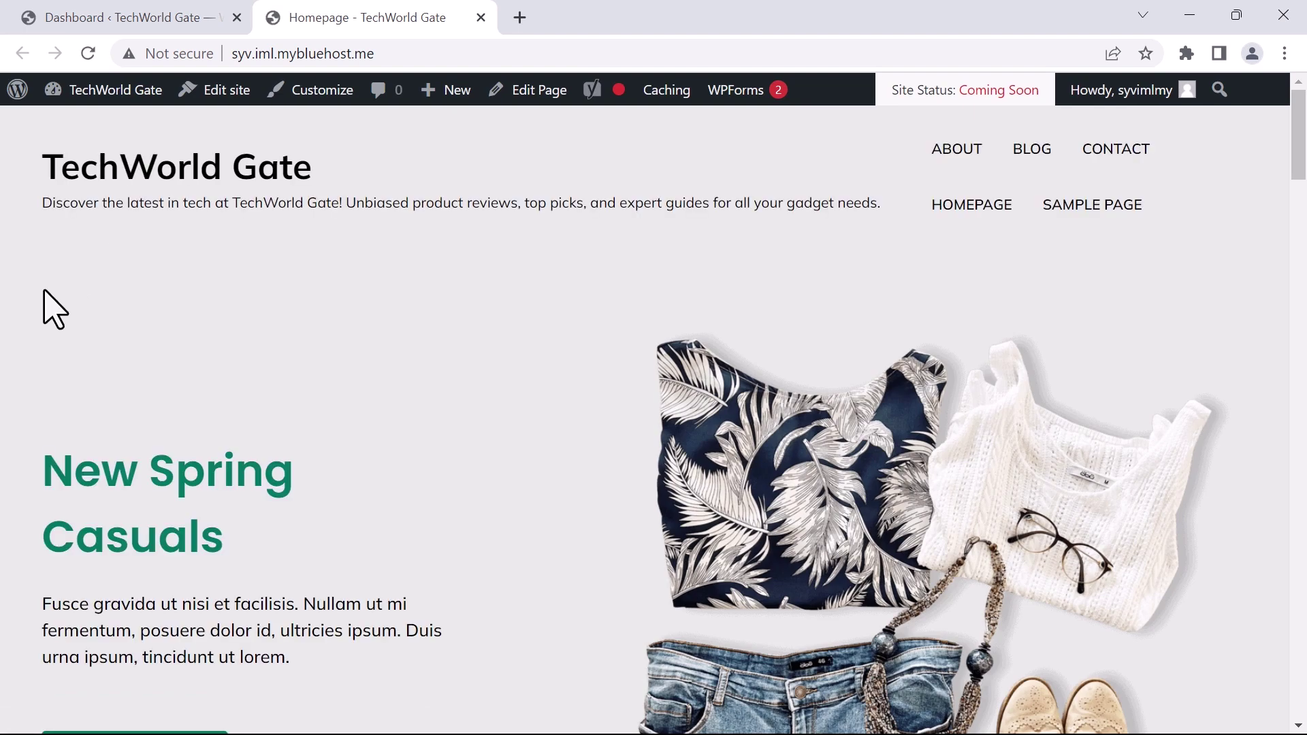
Scroll the Coming Soon placeholder page down to the footer and back up
scroll(43, 292, "down", 1)
scroll(44, 292, "up", 1)
scroll(44, 291, "down", 20)
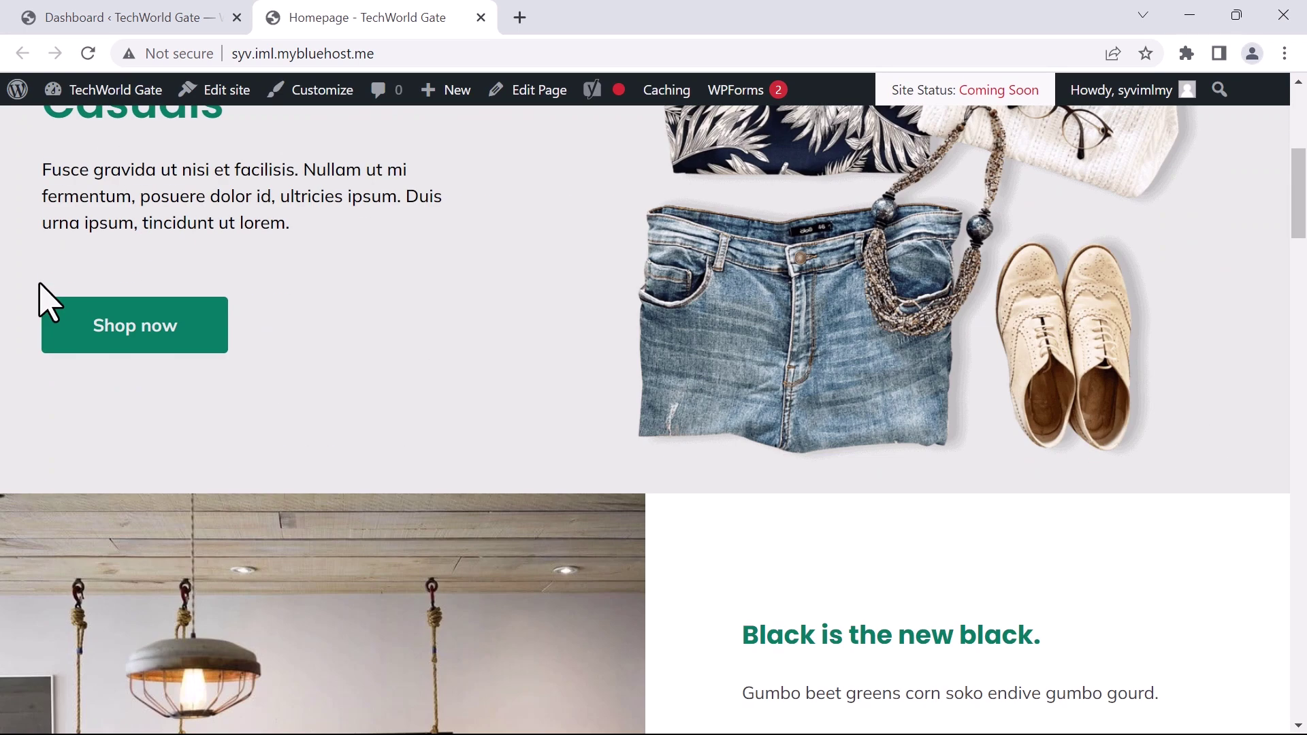
scroll(51, 313, "down", 20)
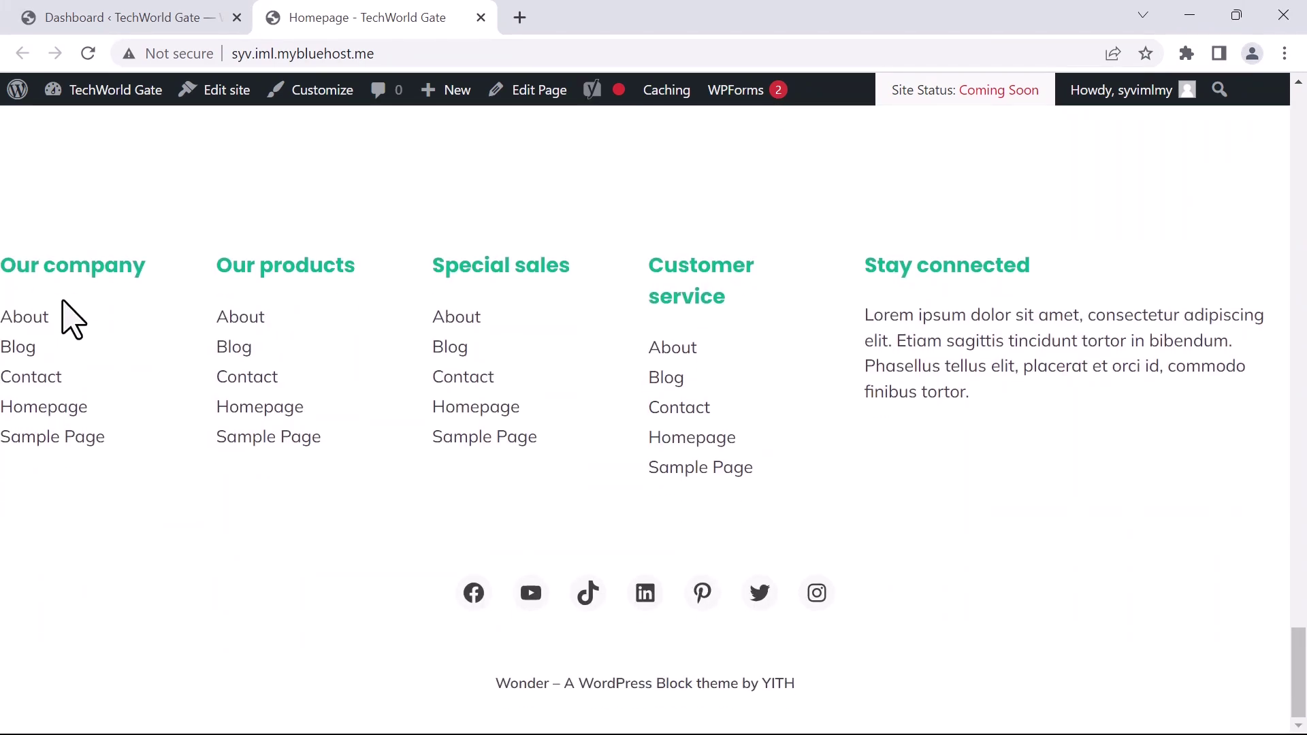
scroll(75, 333, "up", 10)
scroll(73, 344, "up", 20)
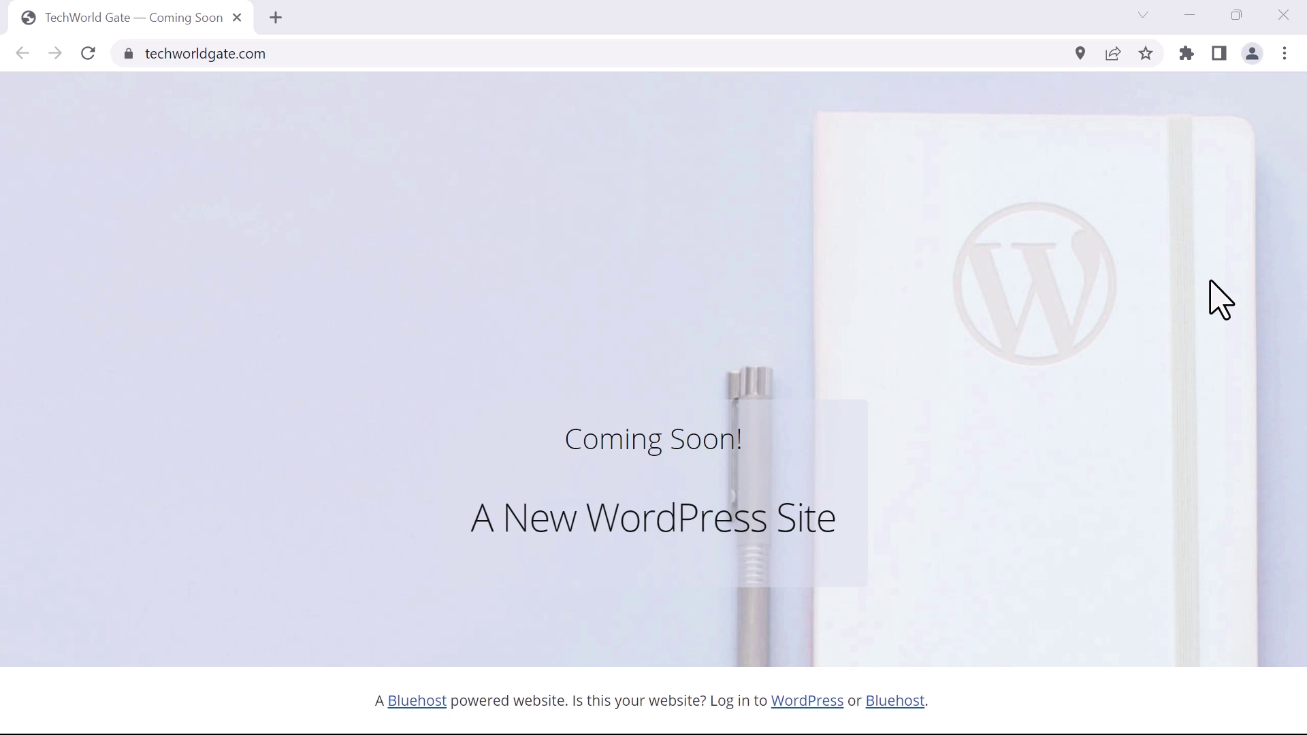
left_click_drag(814, 335, 928, 557)
left_click(374, 359)
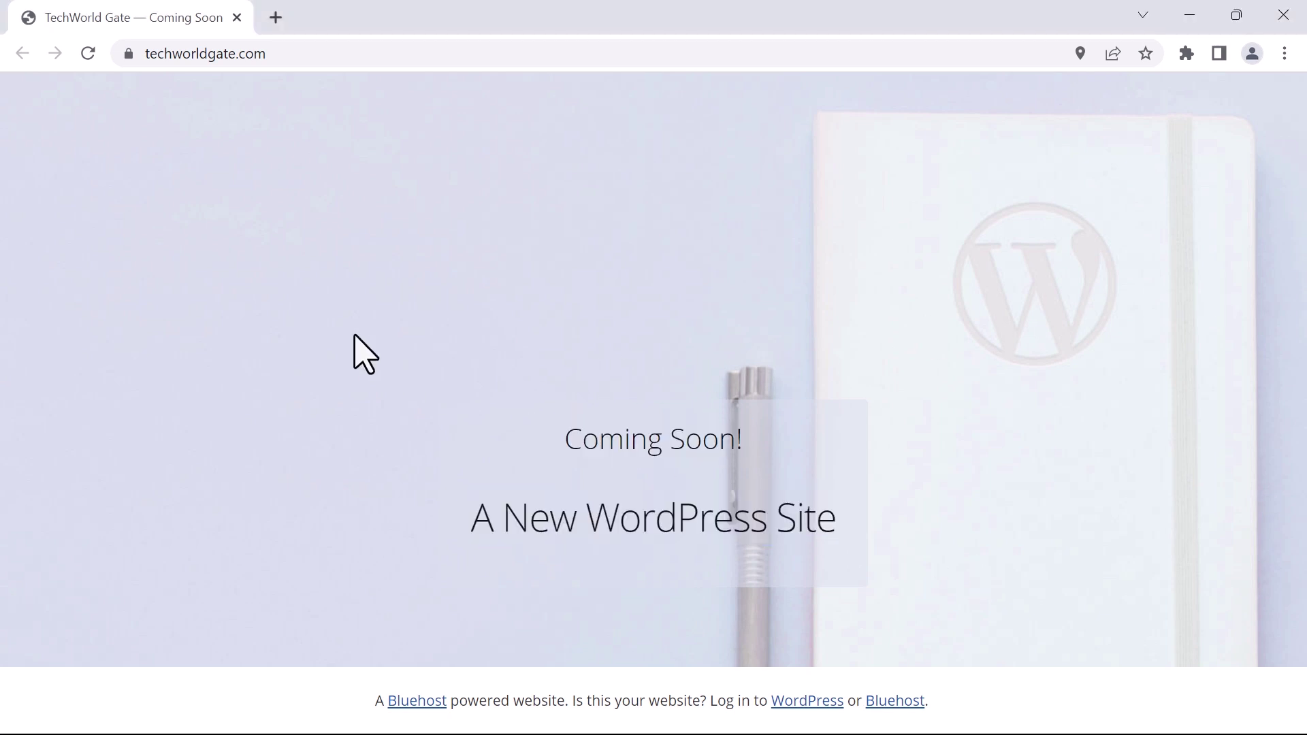
left_click(128, 55)
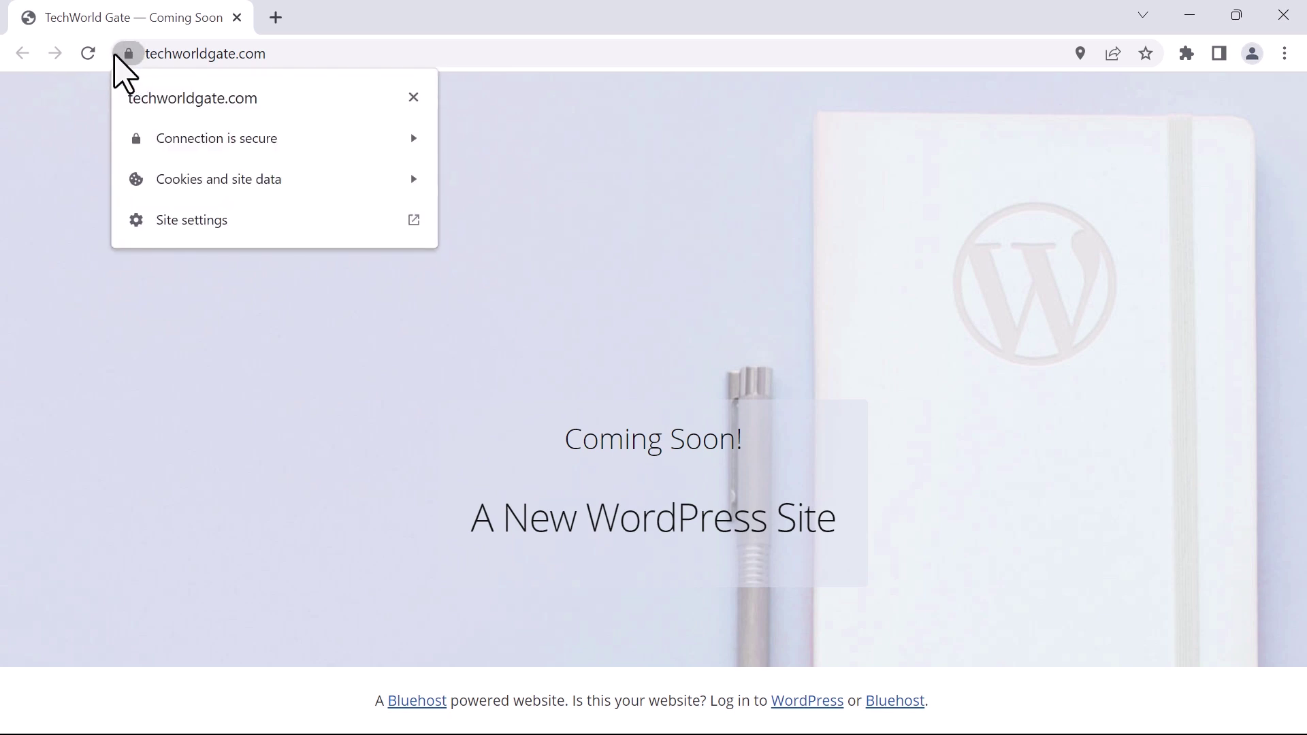
left_click(872, 472)
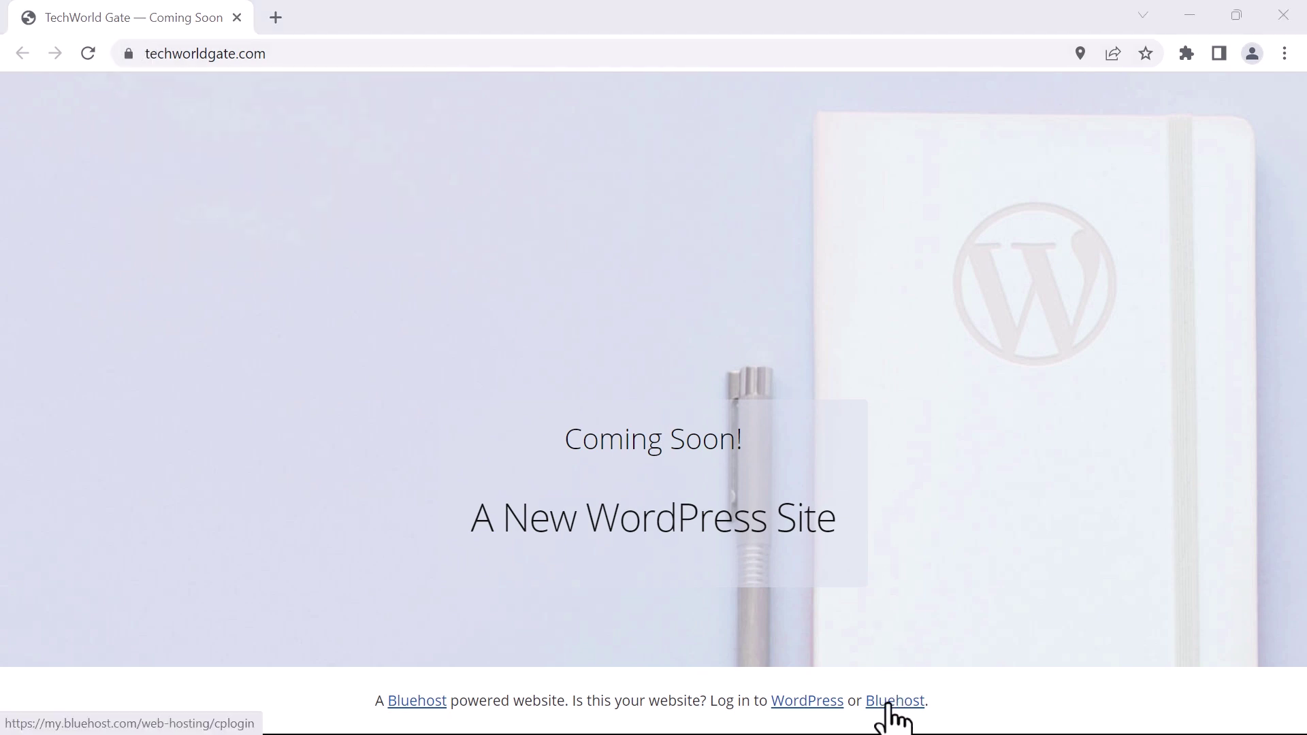
Log in to Bluehost hosting with domain TECHWORLDGATE.COM and the account password
left_click(889, 705)
left_click(452, 53)
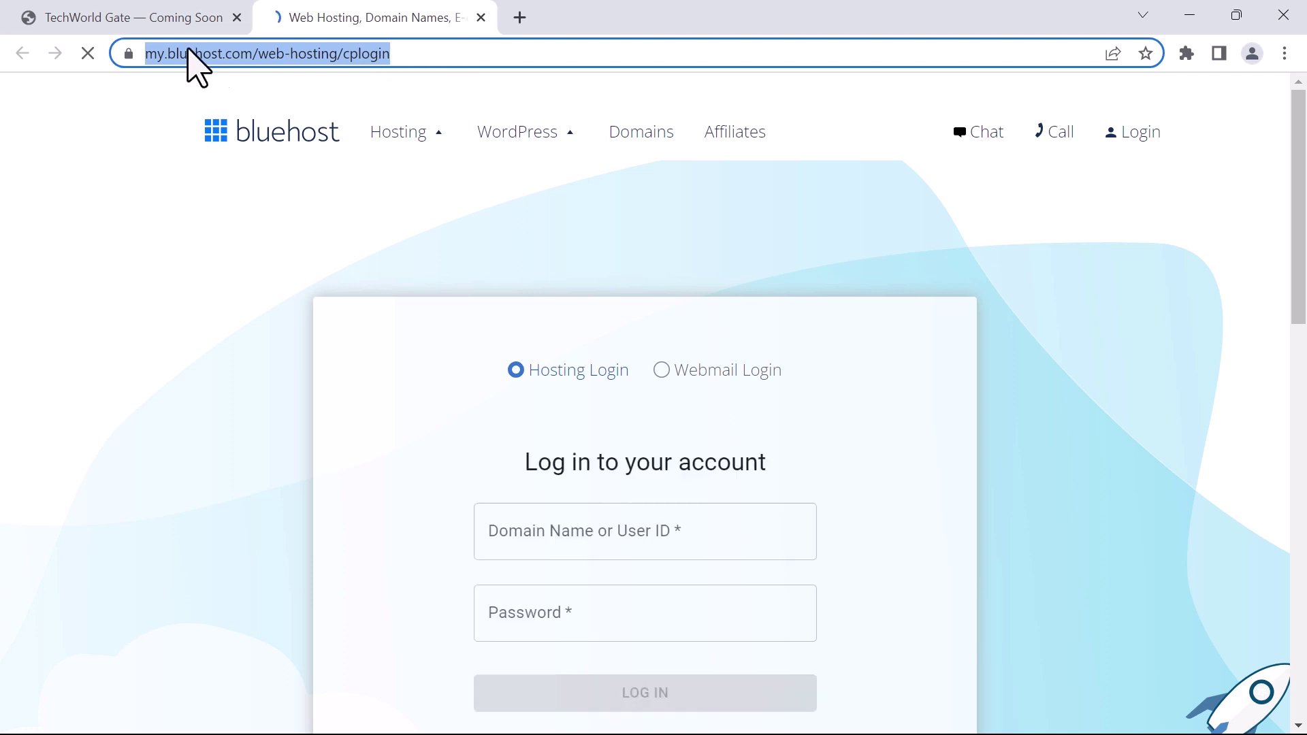
left_click(584, 545)
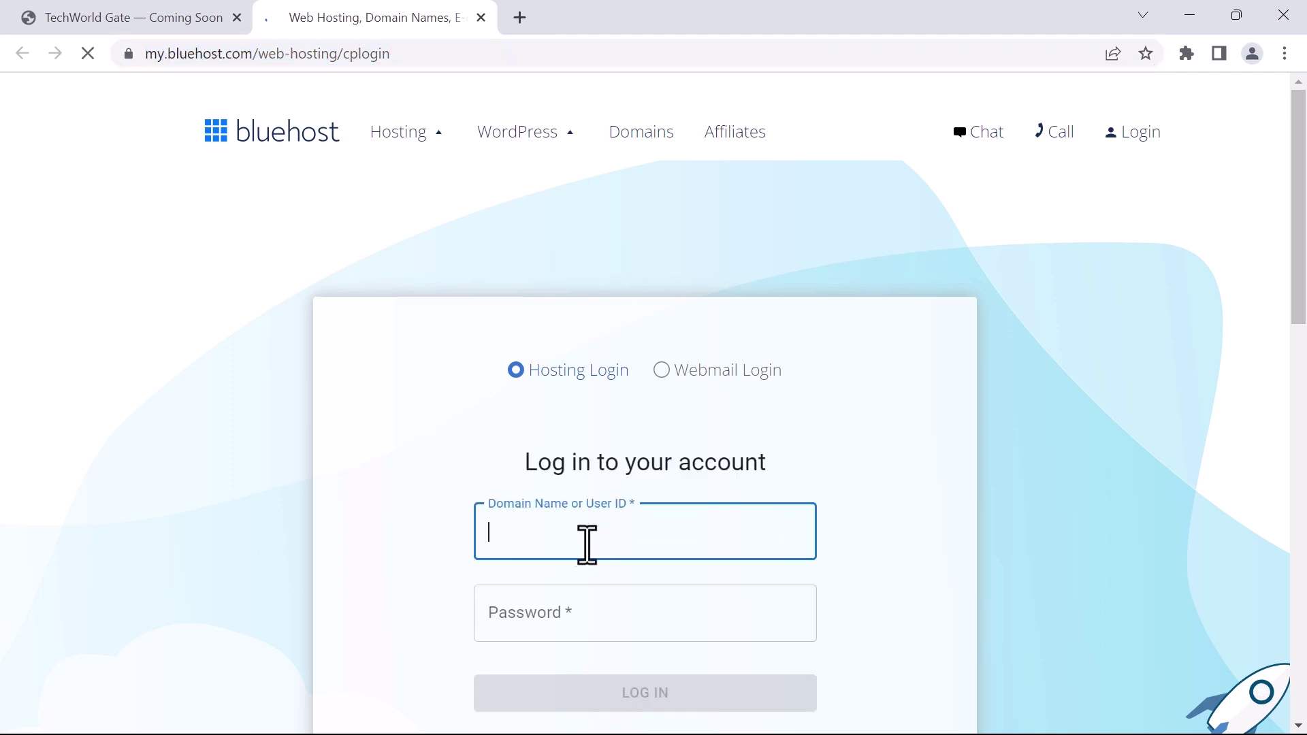
type("TECHWORLDGATE.COM")
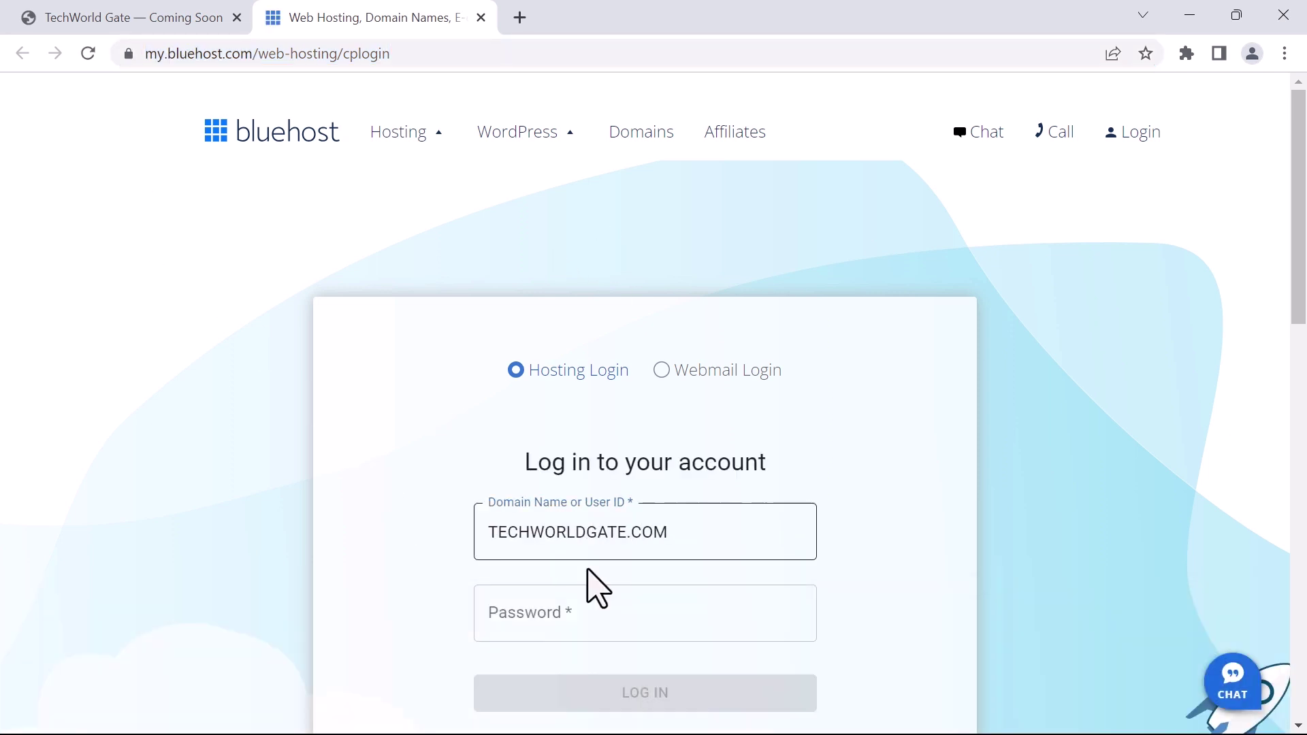
left_click(553, 615)
key("ctrl+v")
scroll(767, 586, "down", 3)
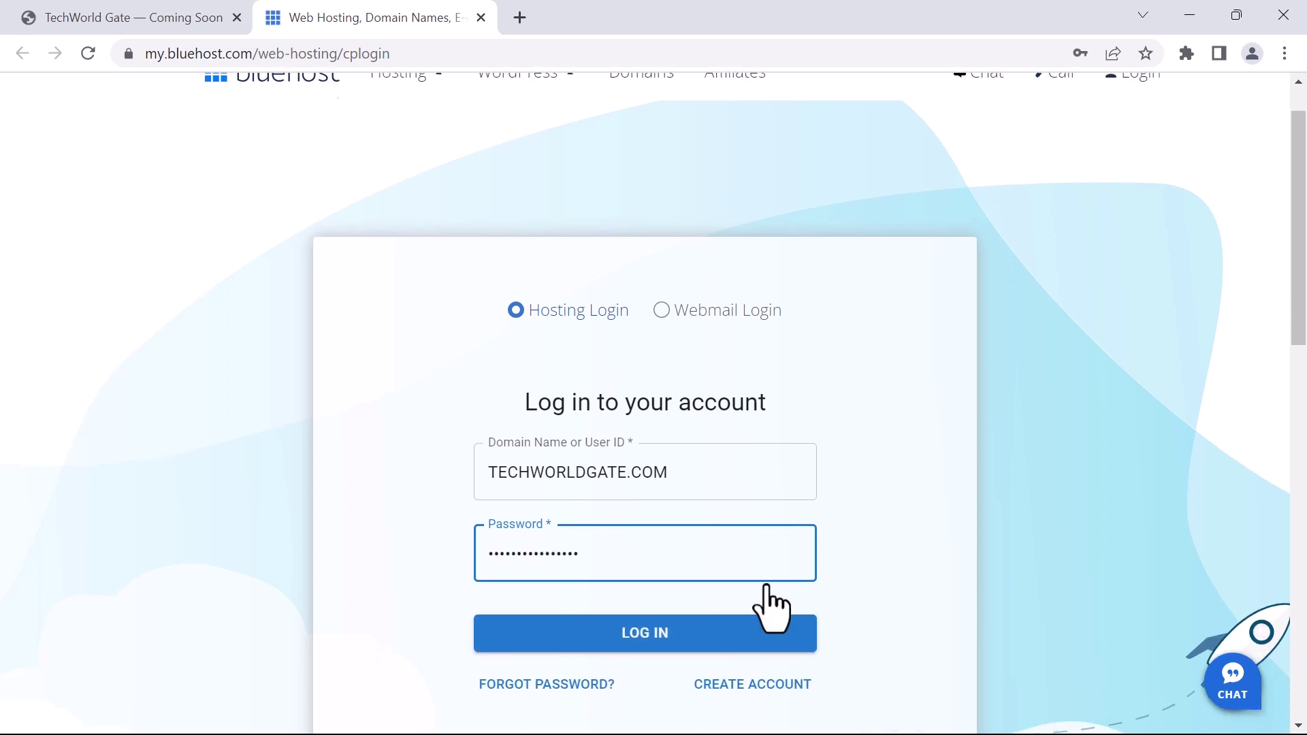
left_click(647, 463)
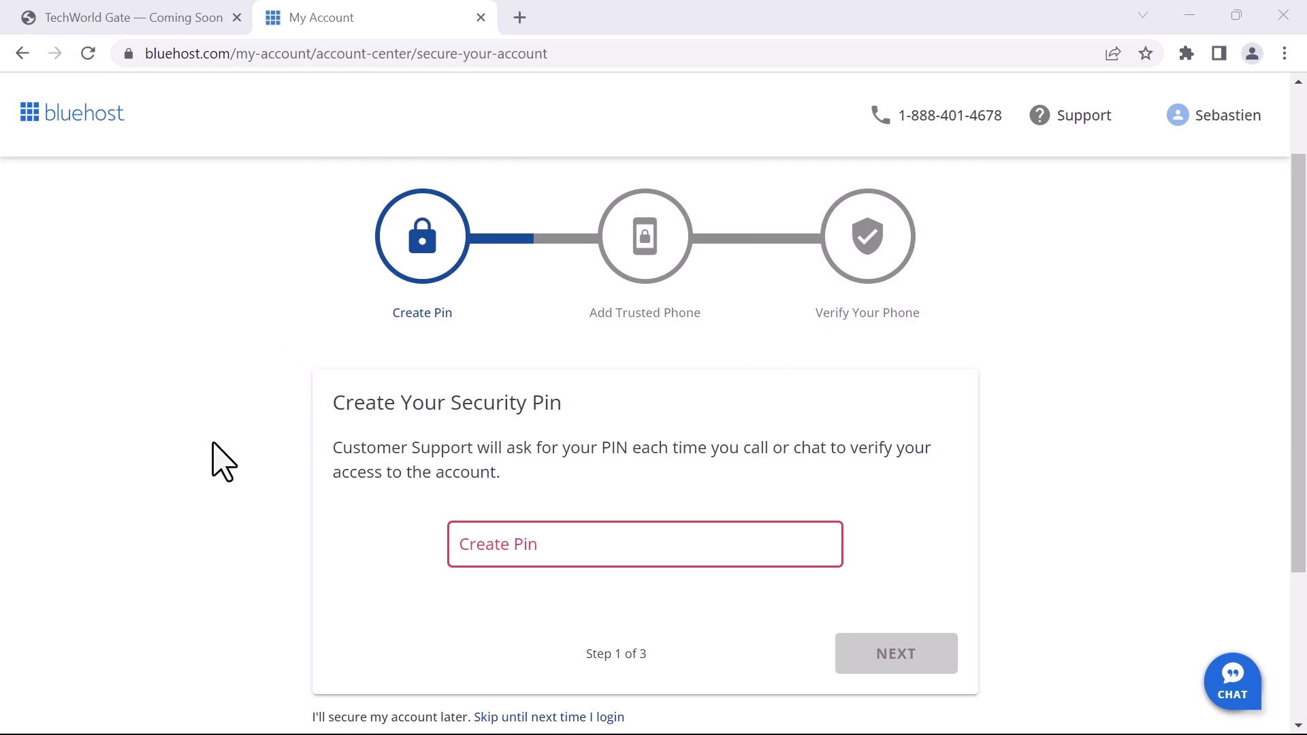
Postpone the account security setup and decline the 2.99/mo premium SSL offer
left_click(522, 719)
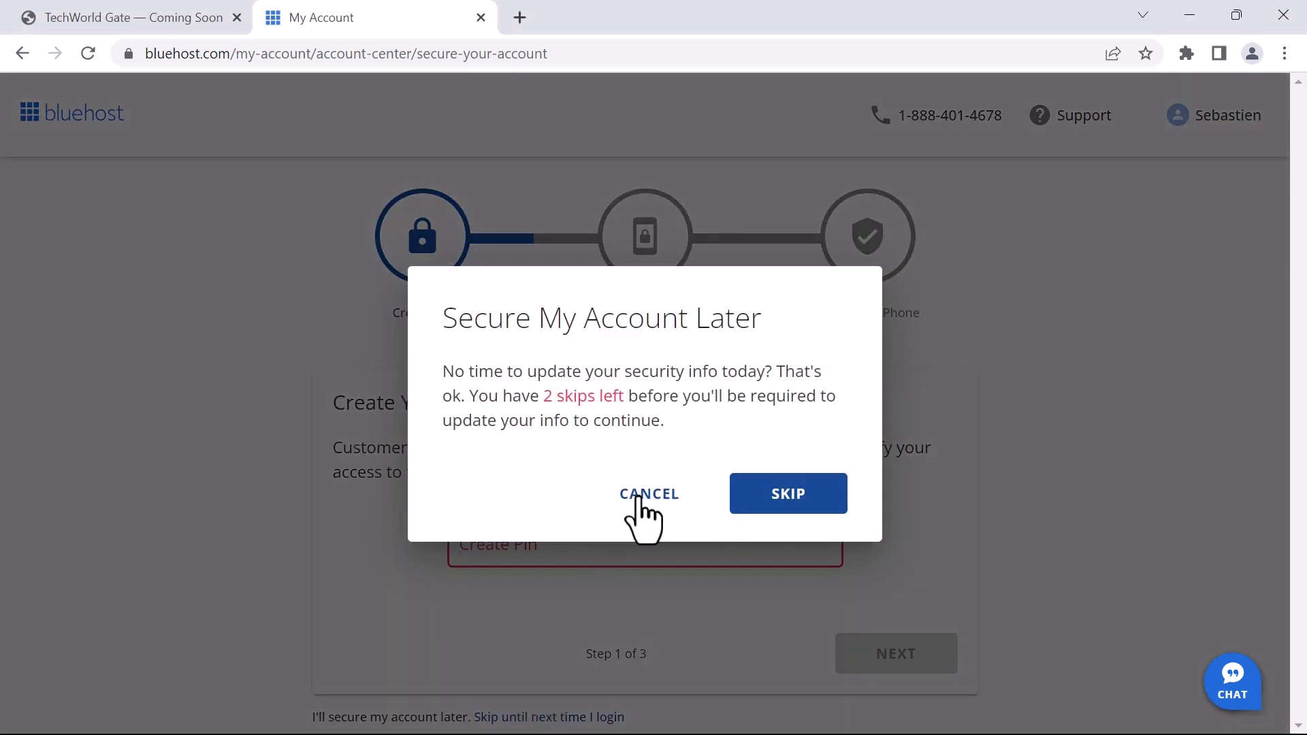
left_click(777, 490)
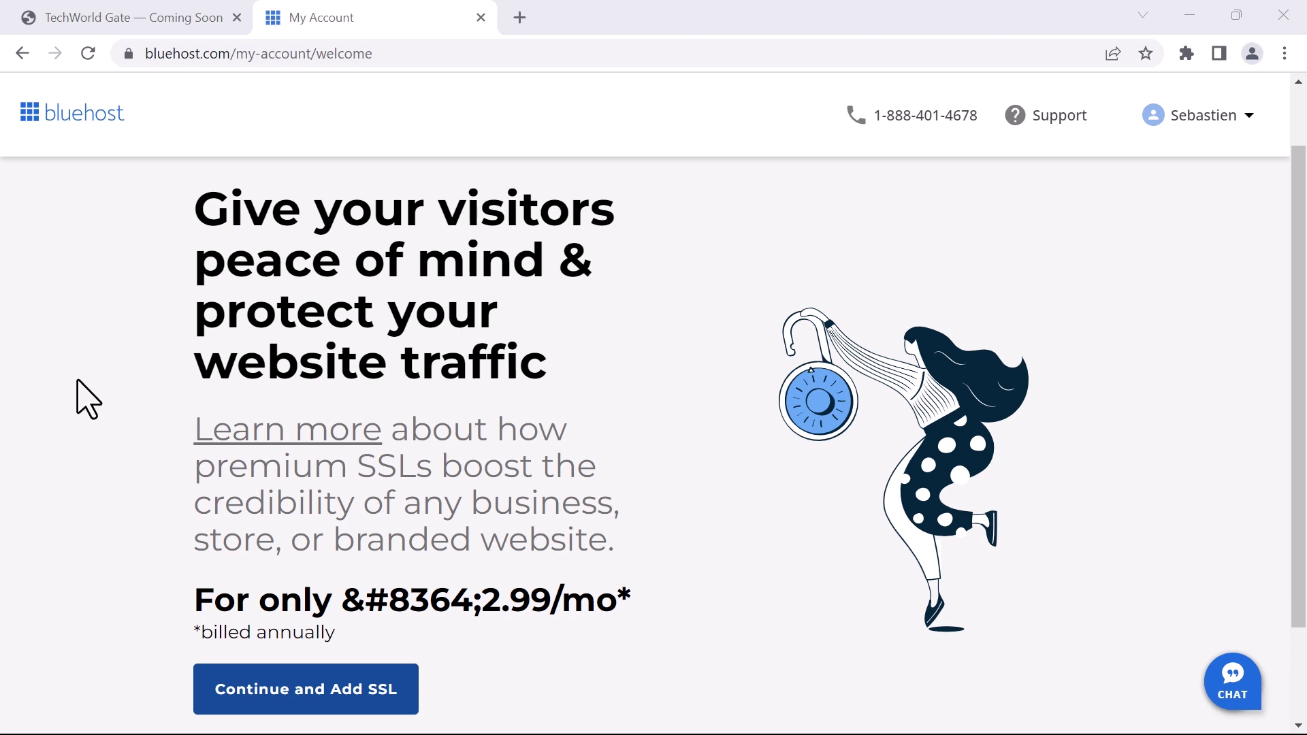
scroll(85, 408, "down", 1)
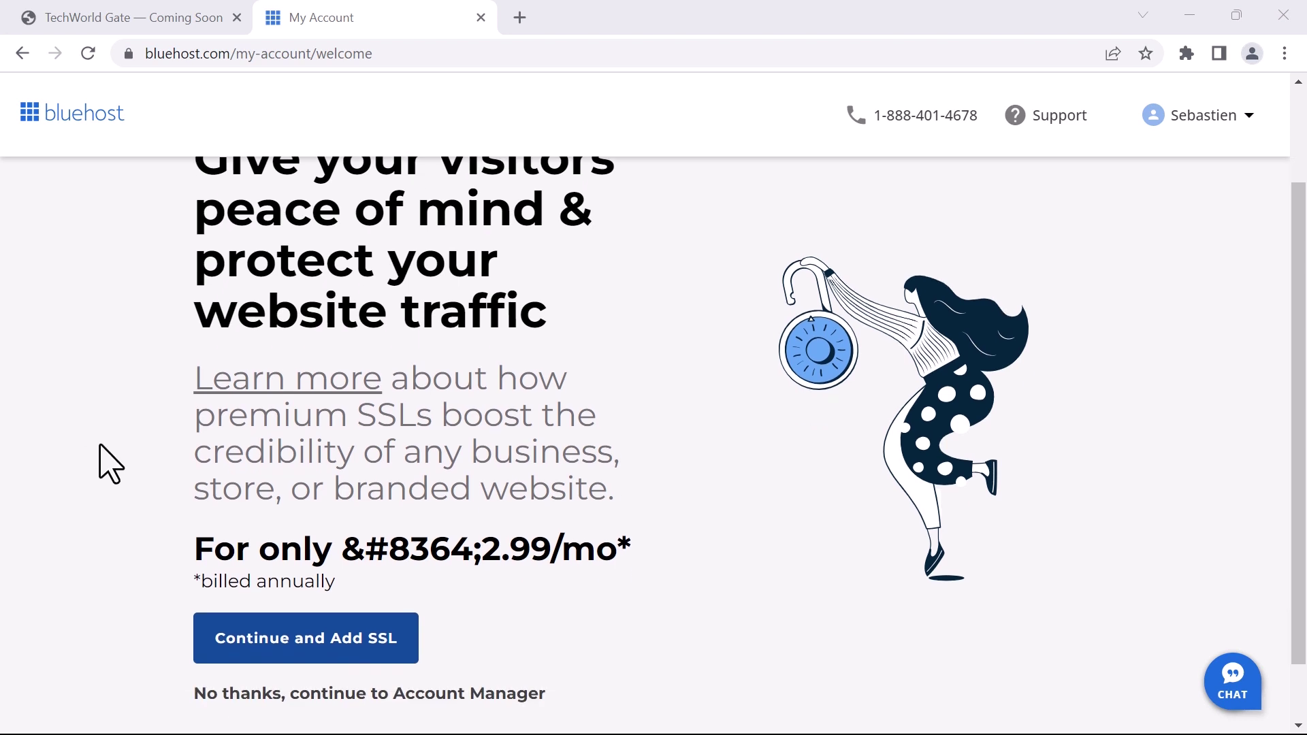
scroll(143, 654, "down", 1)
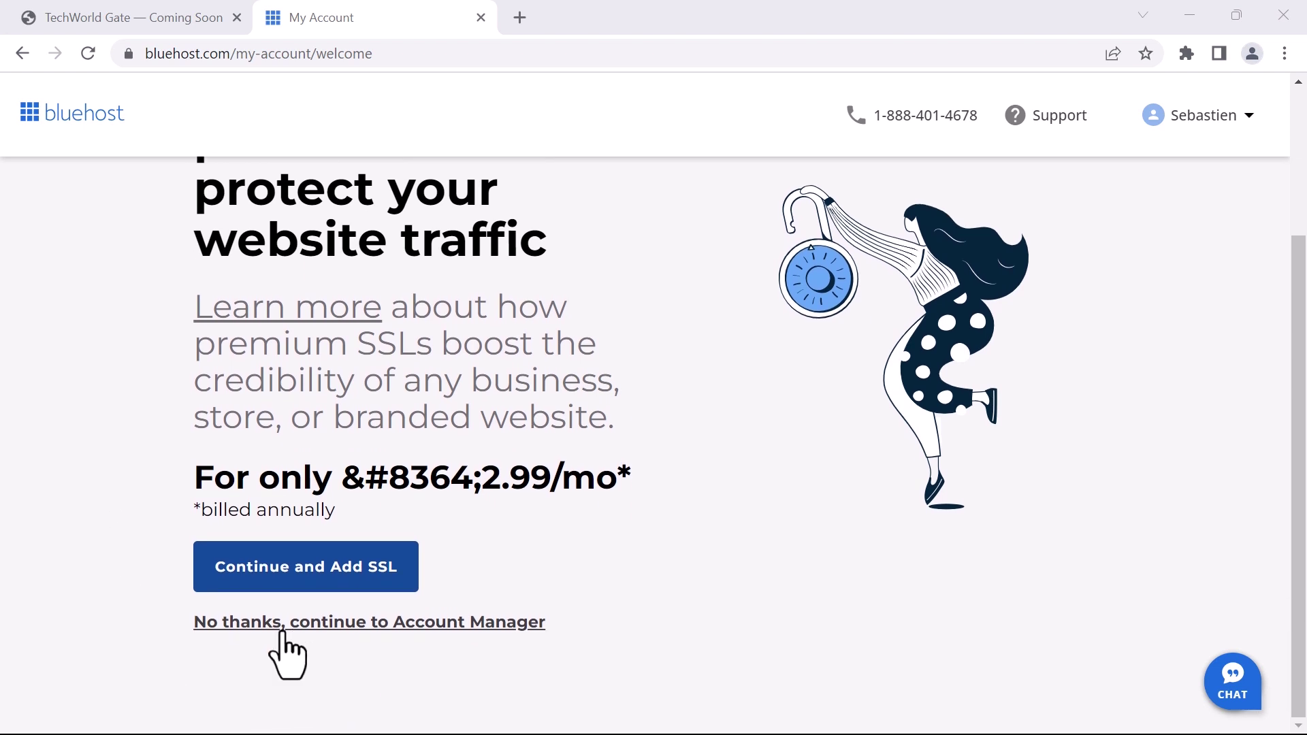
left_click(360, 623)
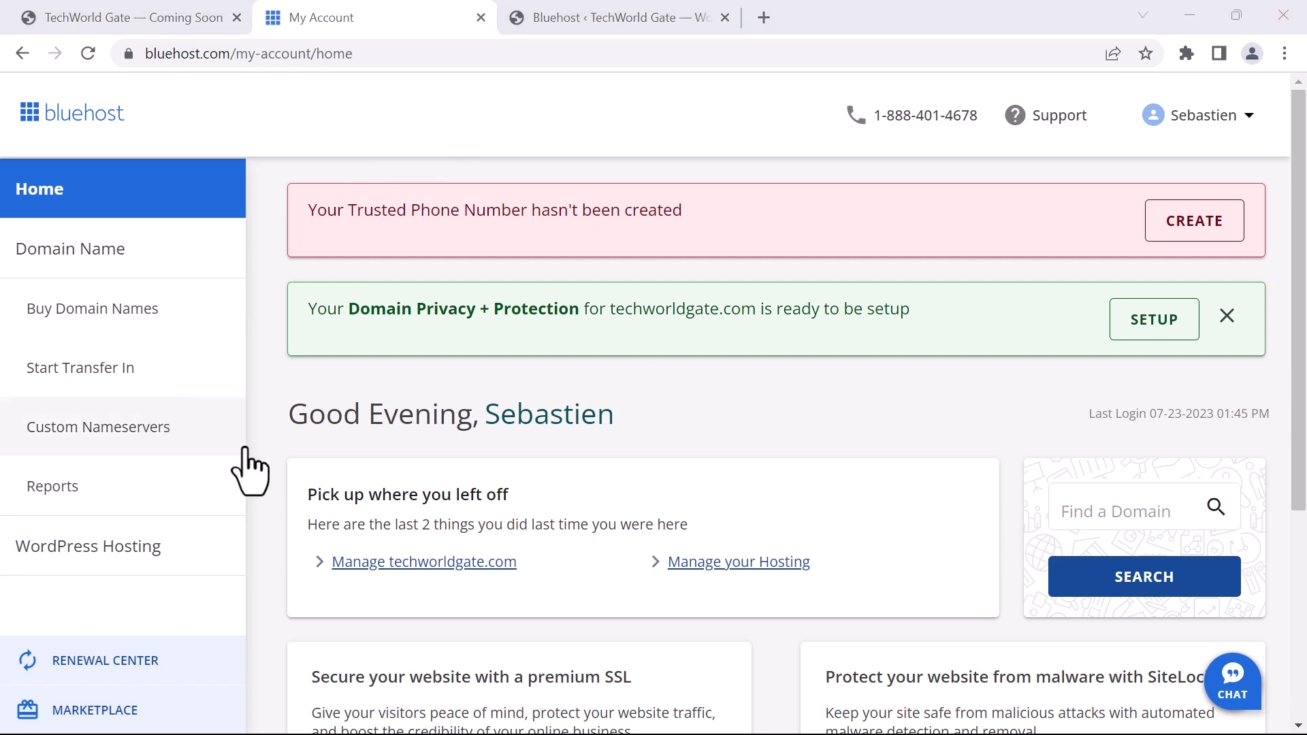
Open WordPress Hosting and scroll to the sites table listing techworldgate.com
left_click(102, 559)
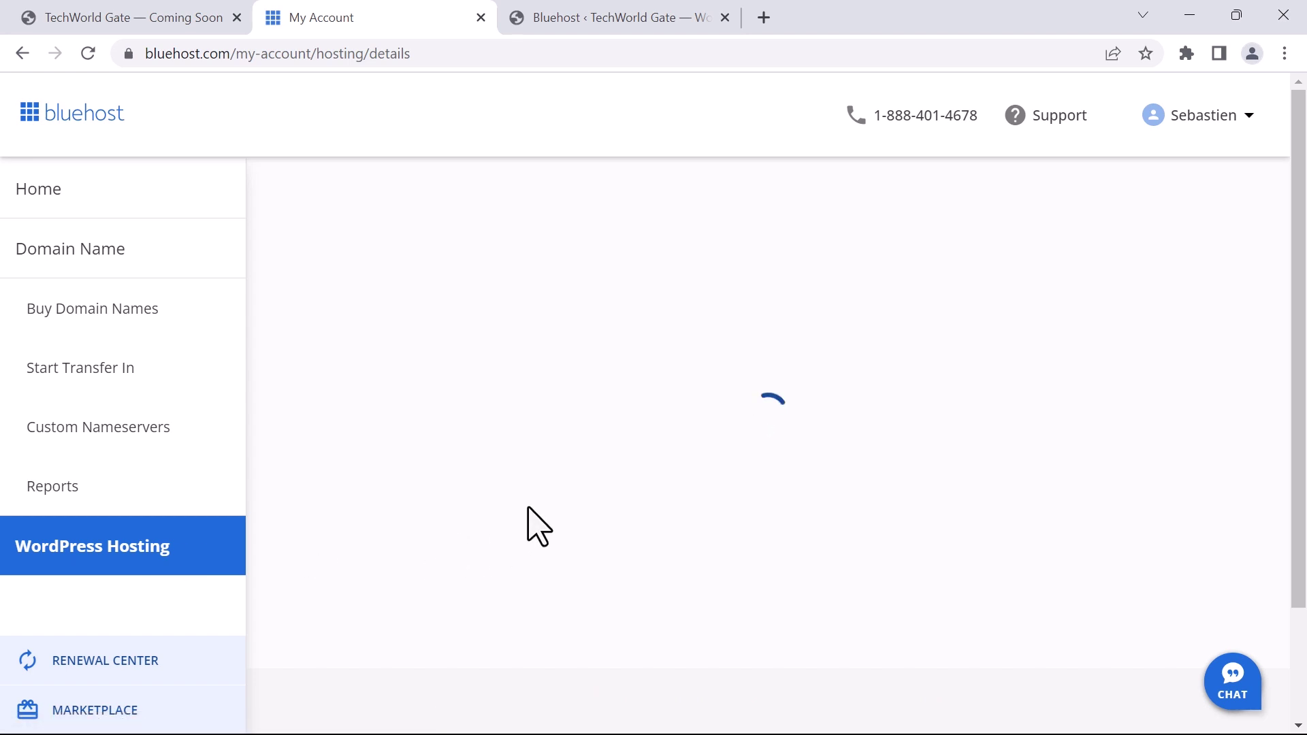
scroll(689, 490, "down", 3)
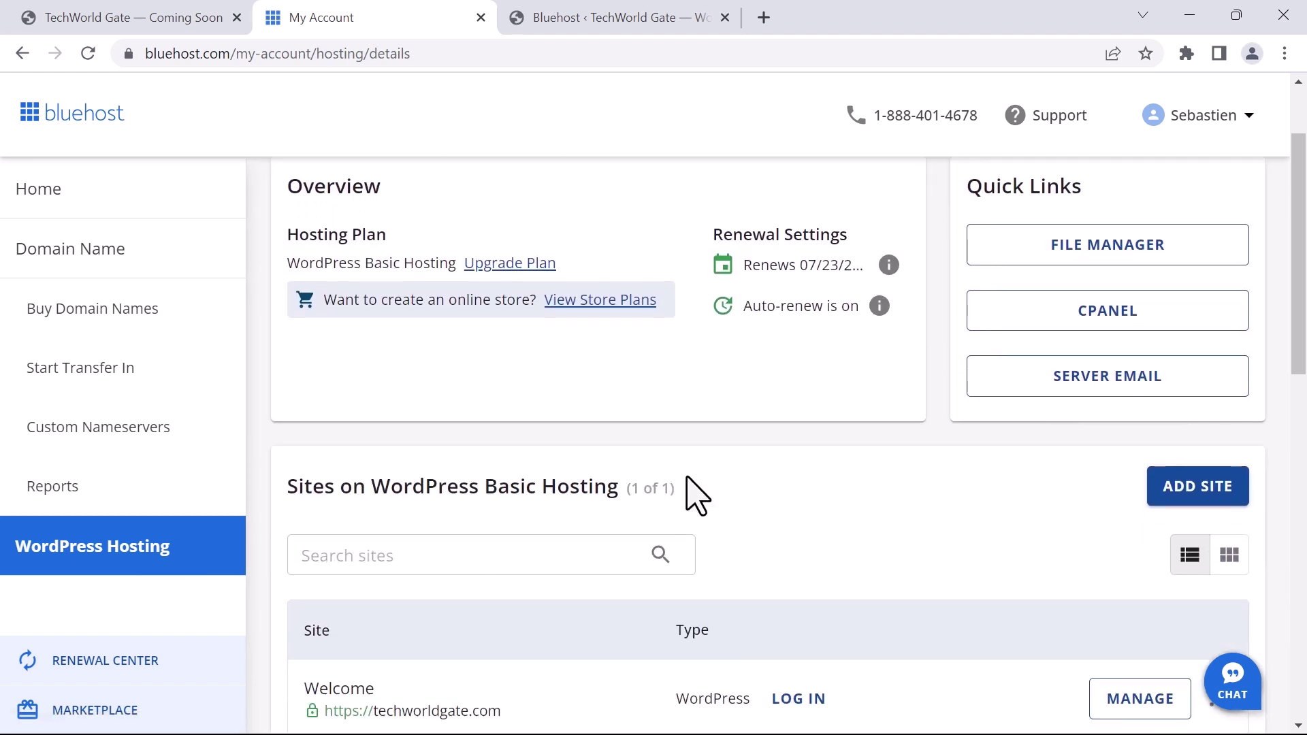
scroll(702, 467, "down", 3)
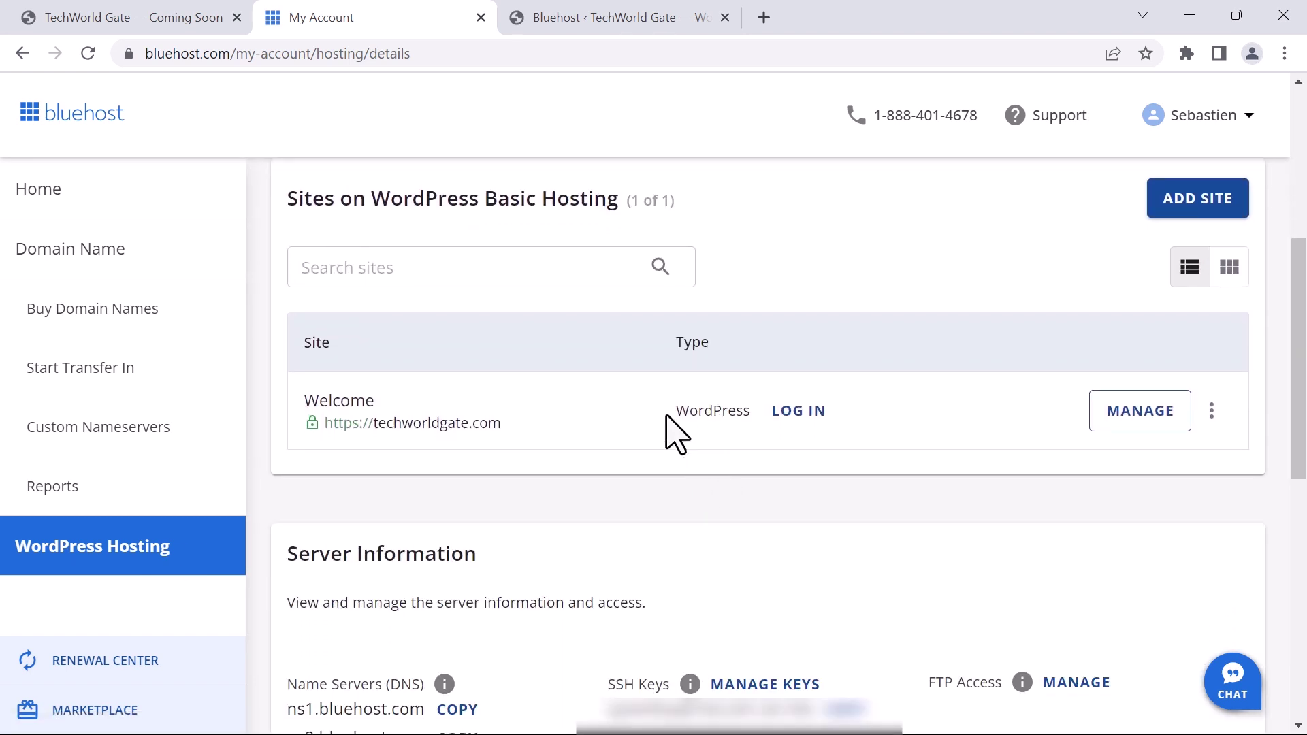
left_click_drag(743, 412, 677, 429)
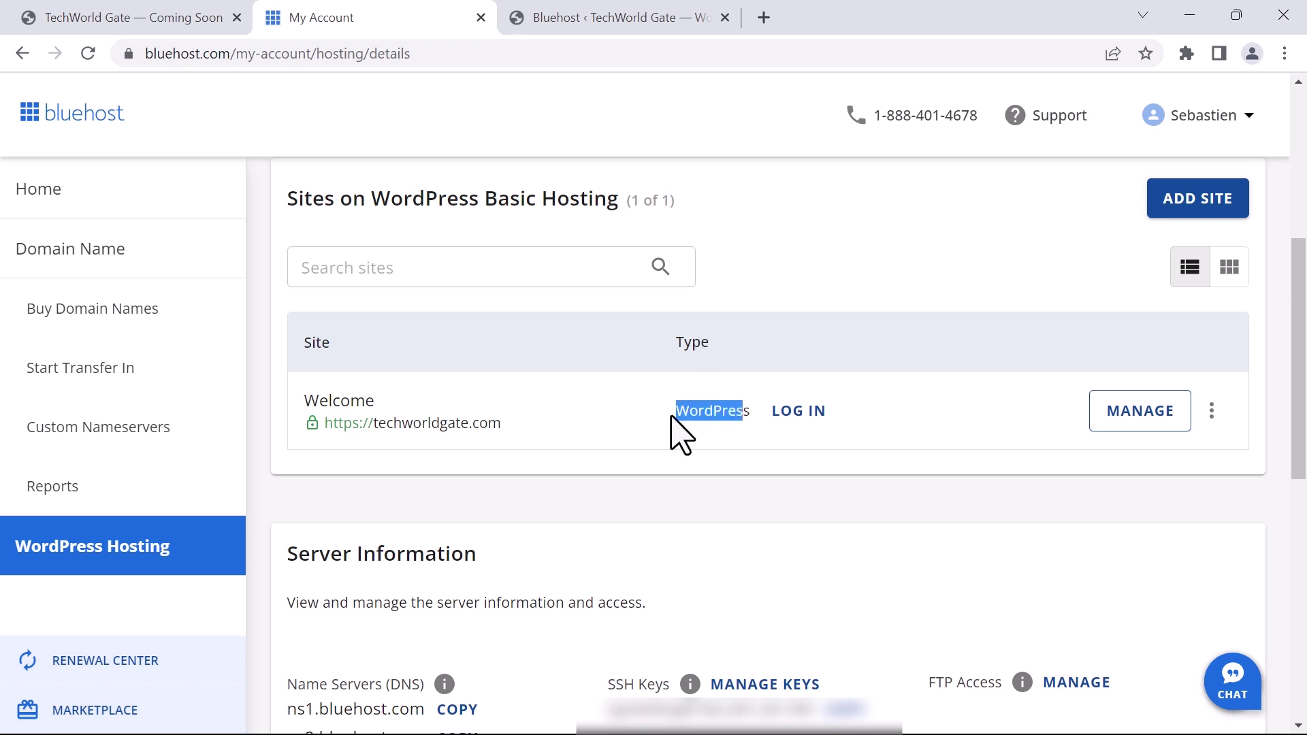
left_click(799, 412)
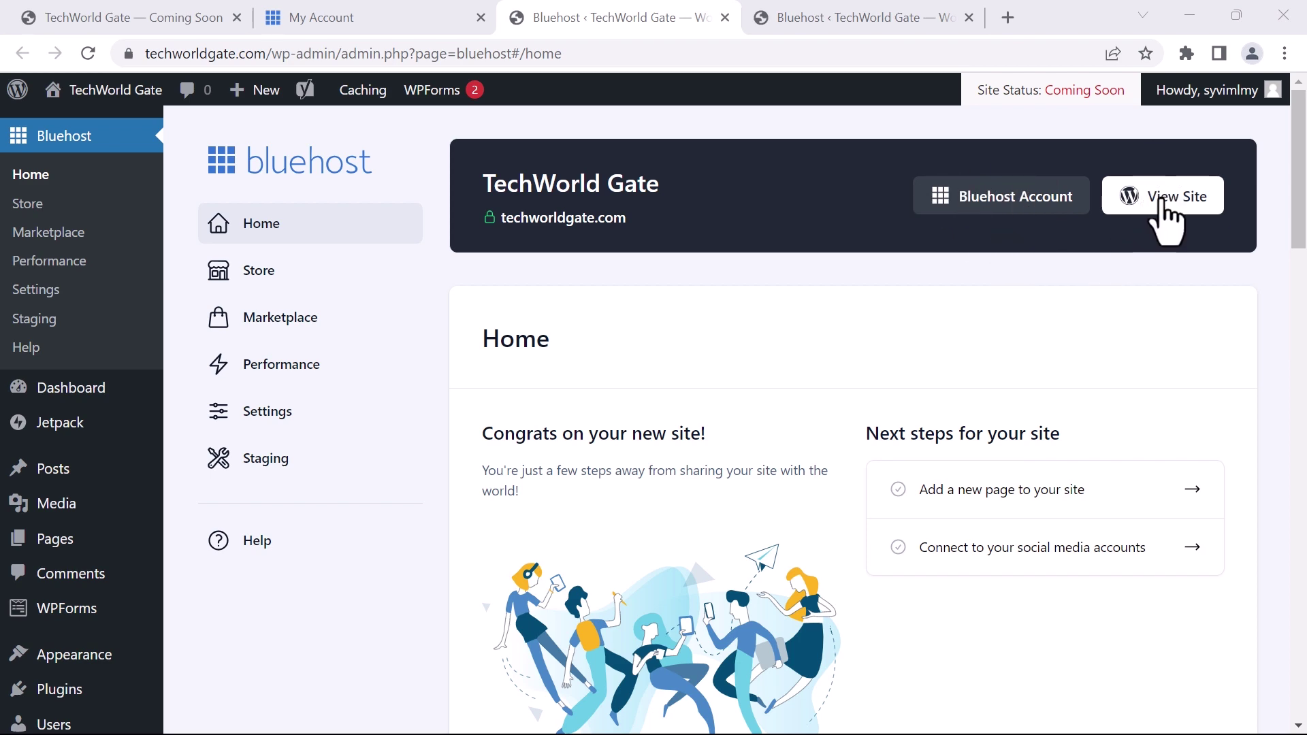
scroll(992, 285, "down", 7)
scroll(953, 273, "up", 1)
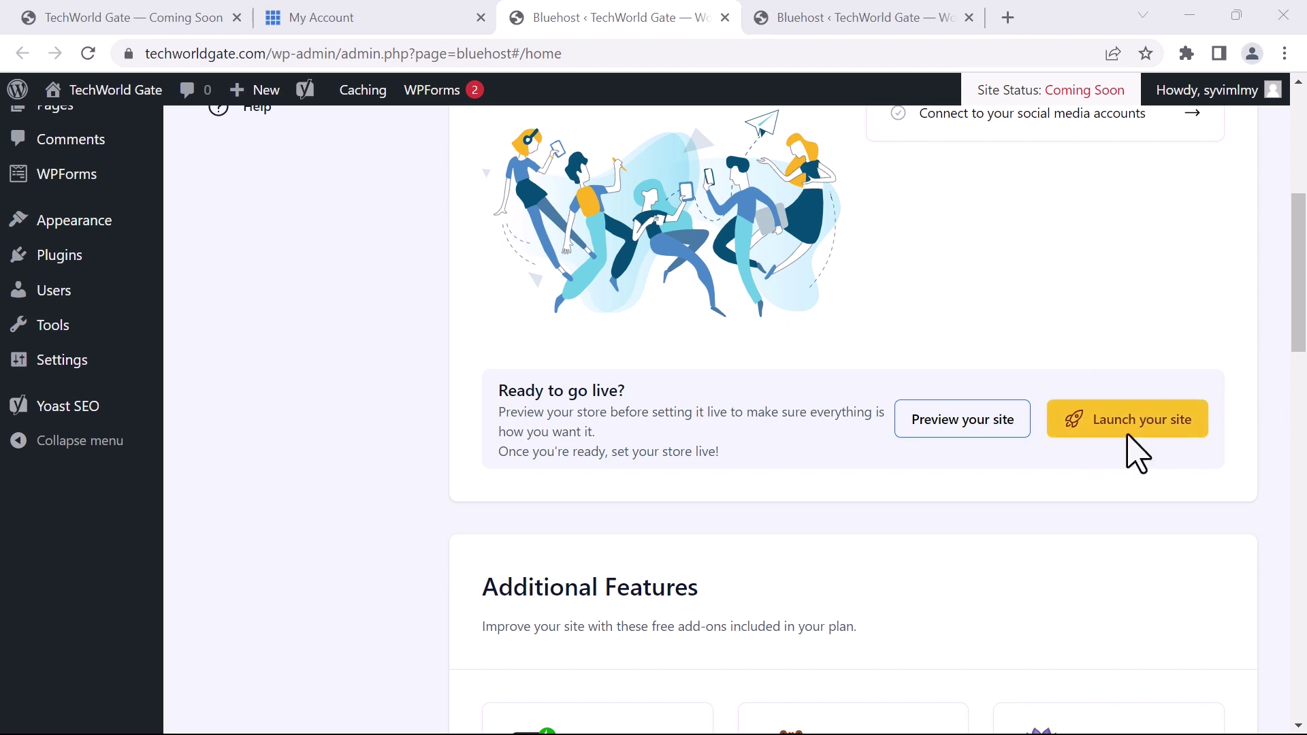
scroll(1021, 381, "up", 6)
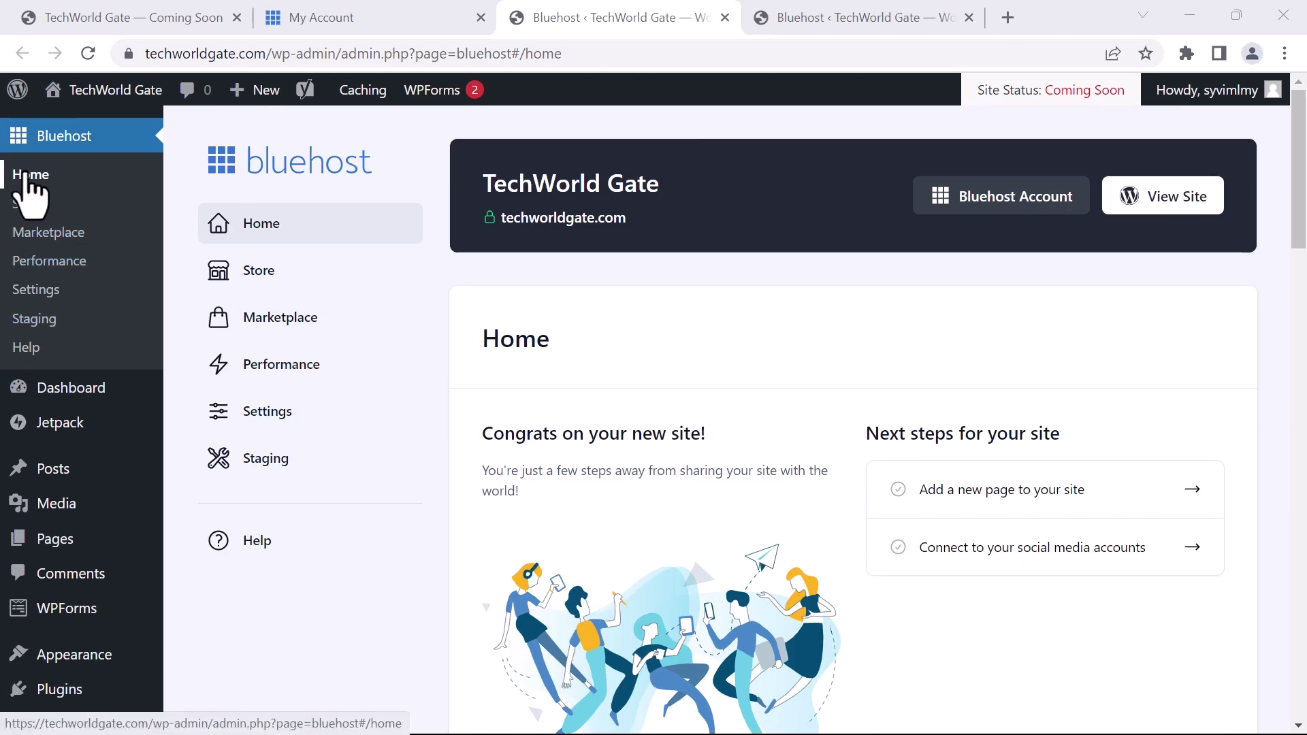
scroll(906, 380, "down", 6)
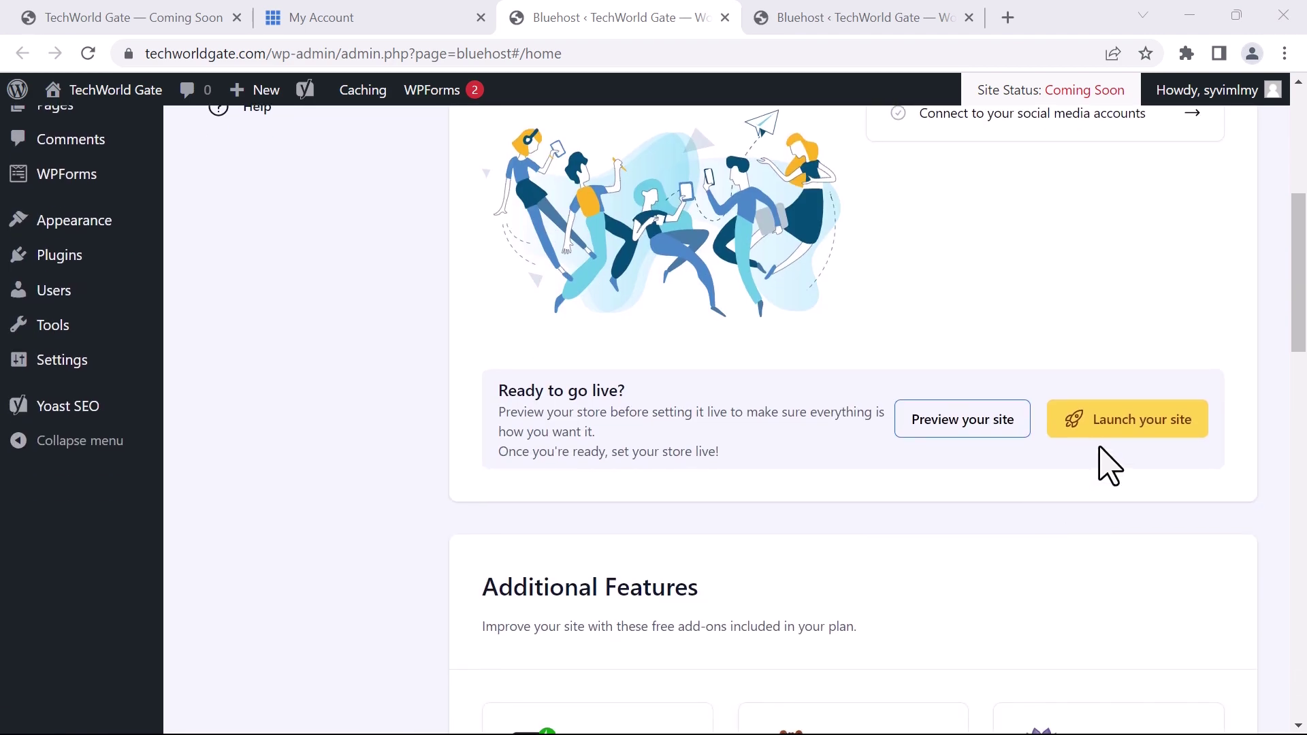
scroll(922, 321, "down", 6)
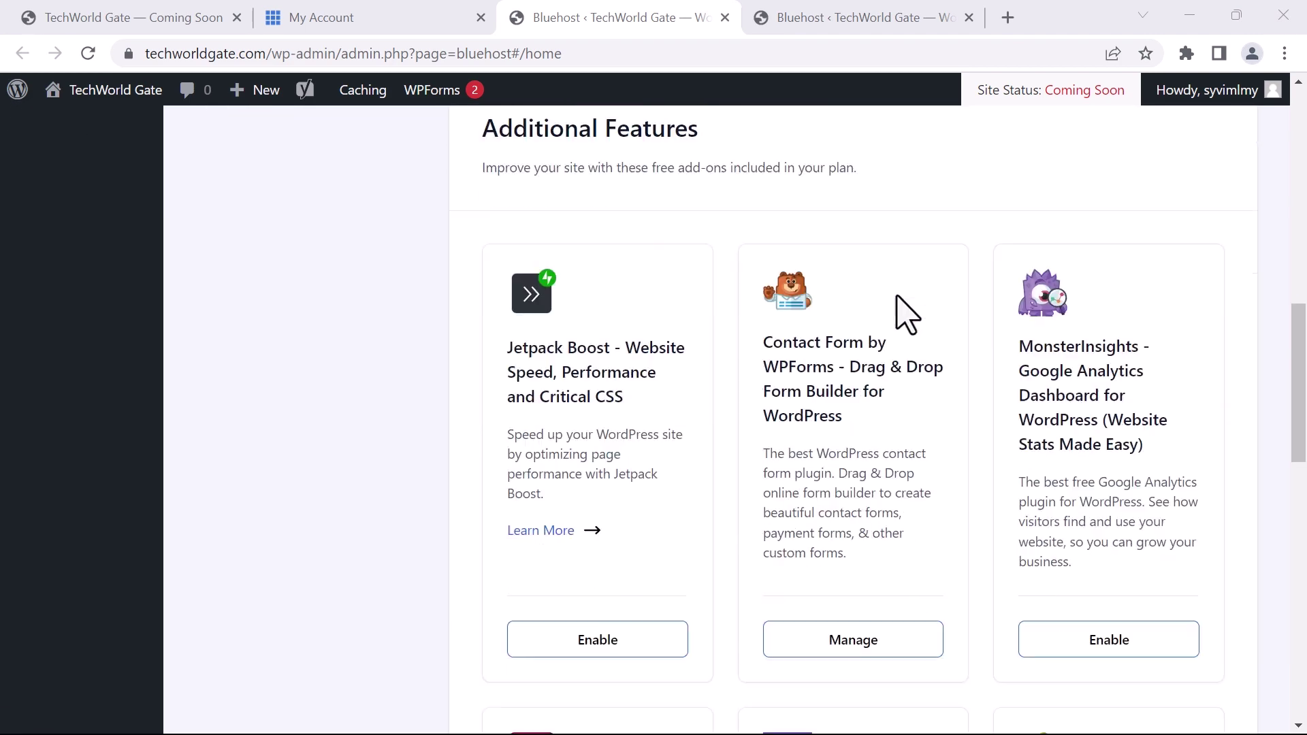
scroll(1033, 163, "up", 18)
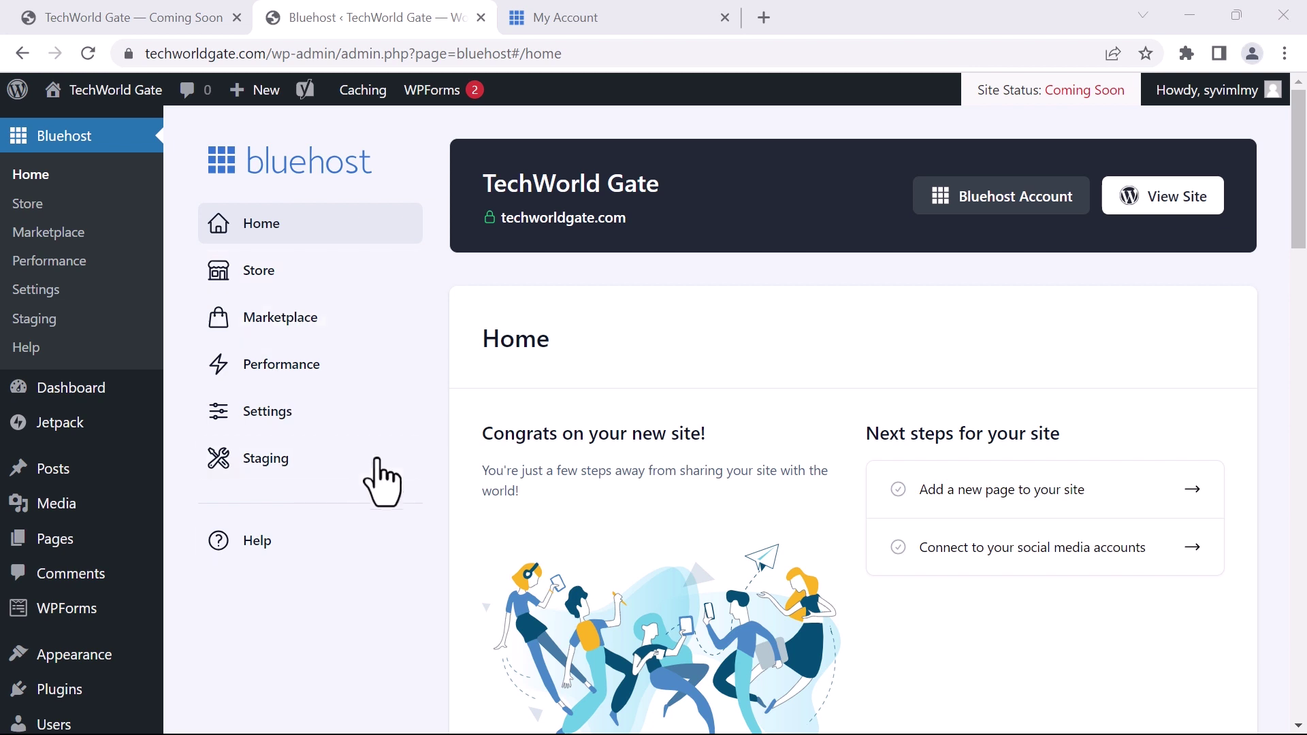
Switch Bluehost caching to Assets & Web Pages - Extended
left_click(269, 364)
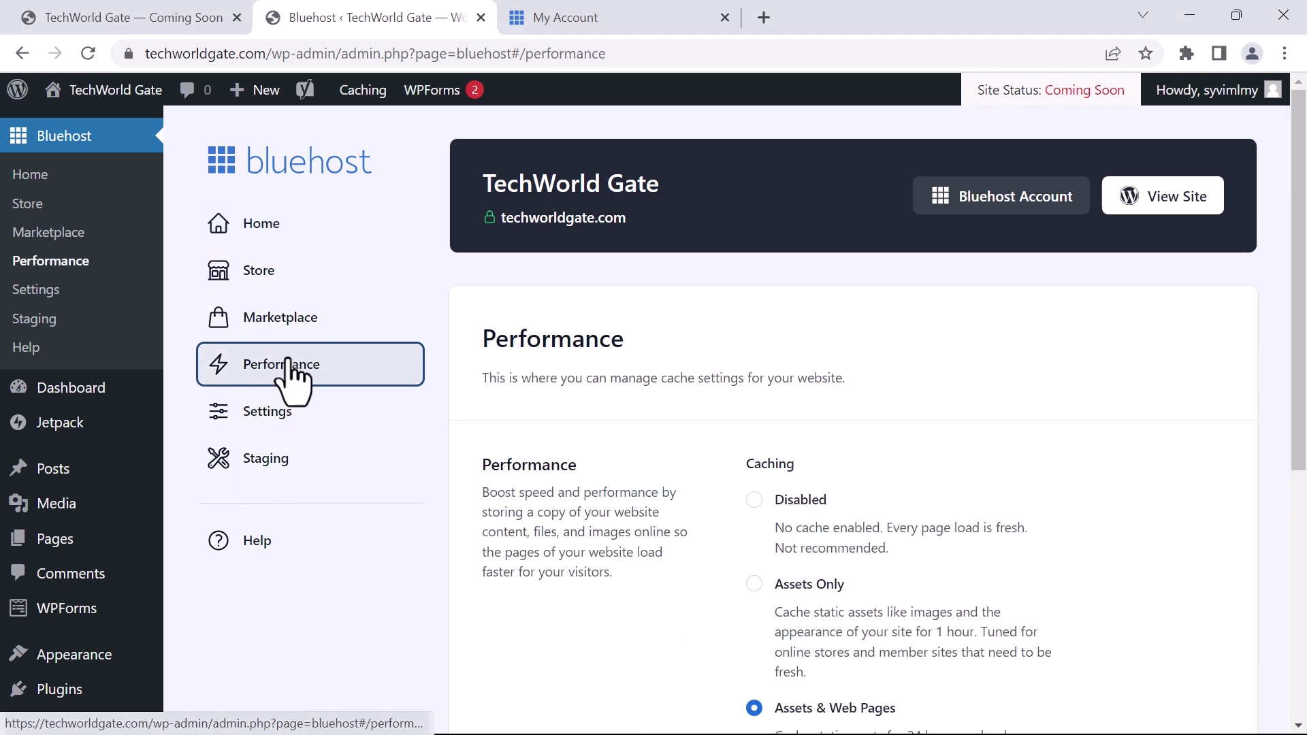
scroll(544, 459, "down", 2)
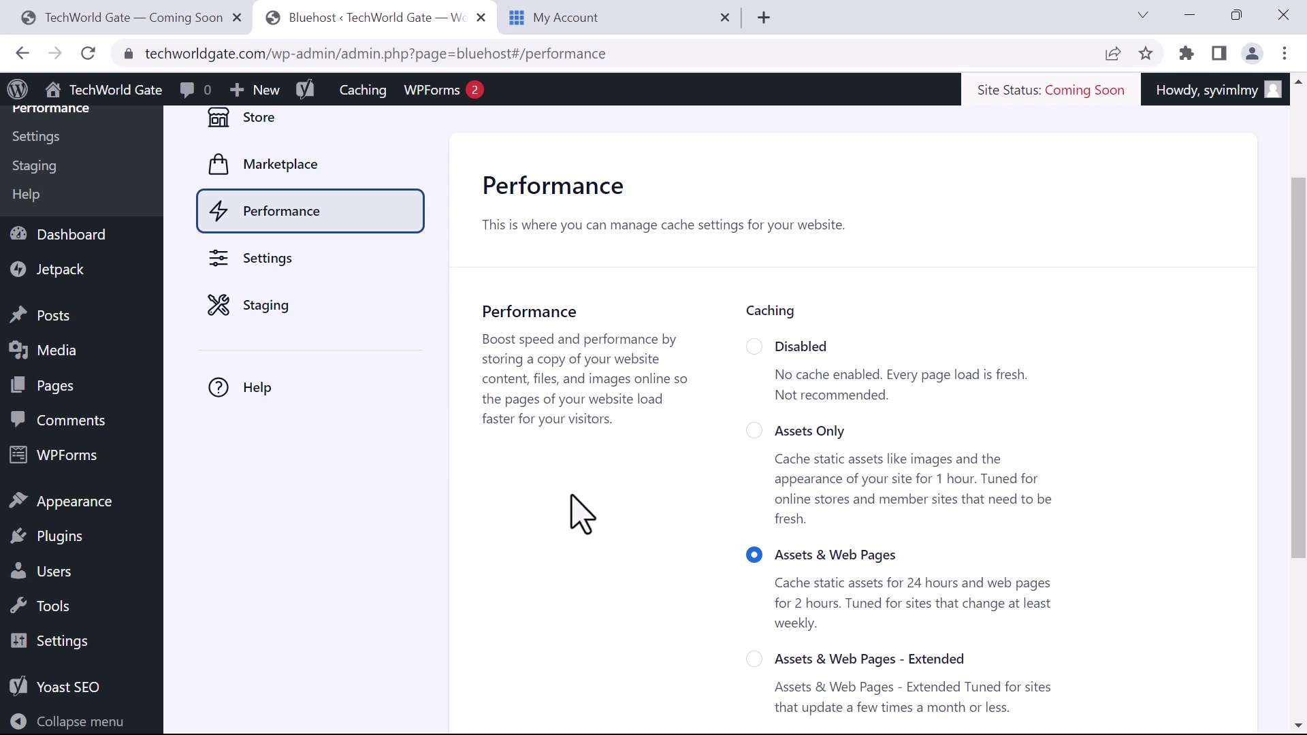
scroll(578, 497, "down", 1)
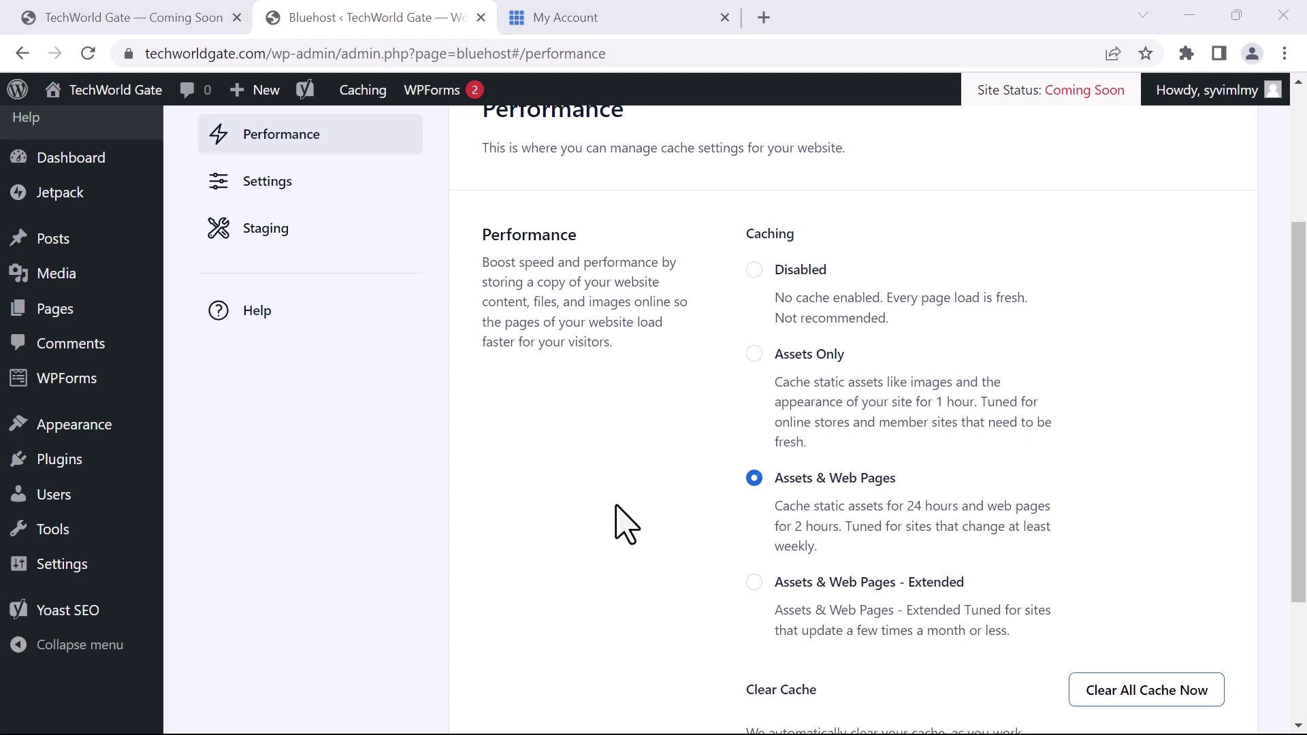
scroll(619, 534, "down", 1)
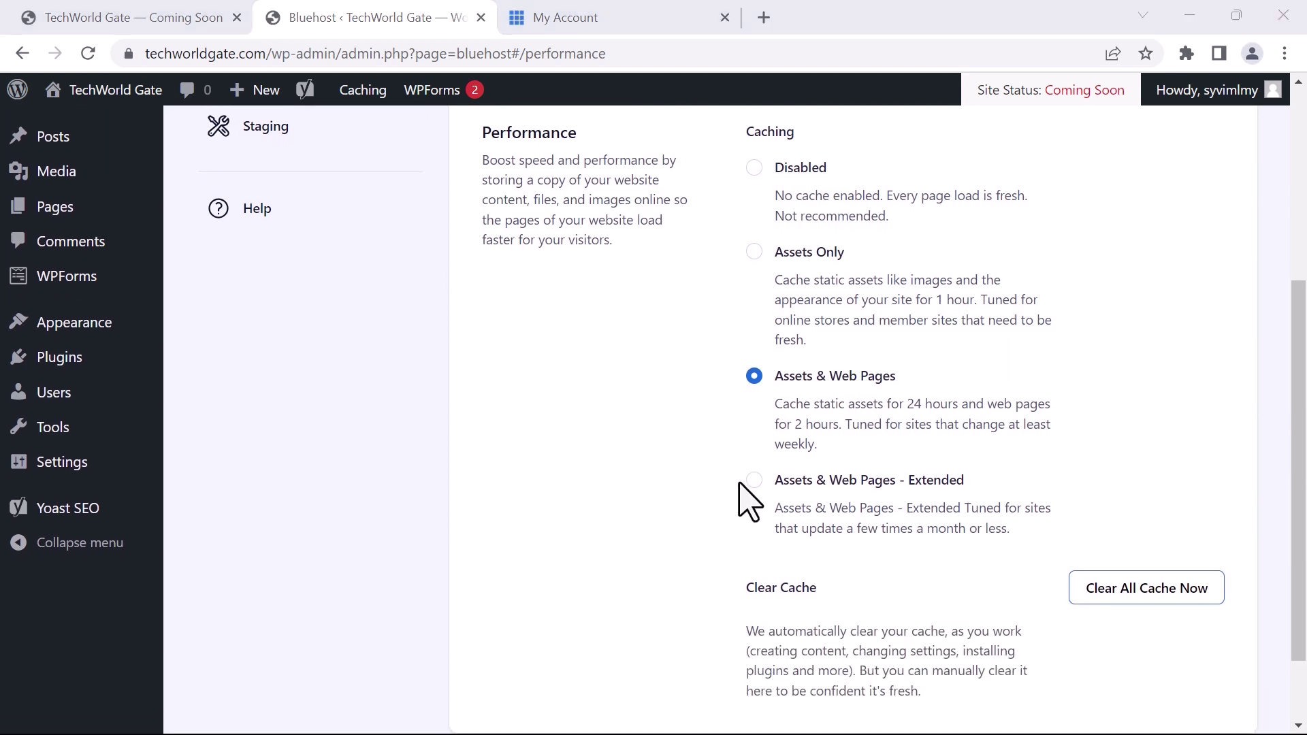
left_click(754, 480)
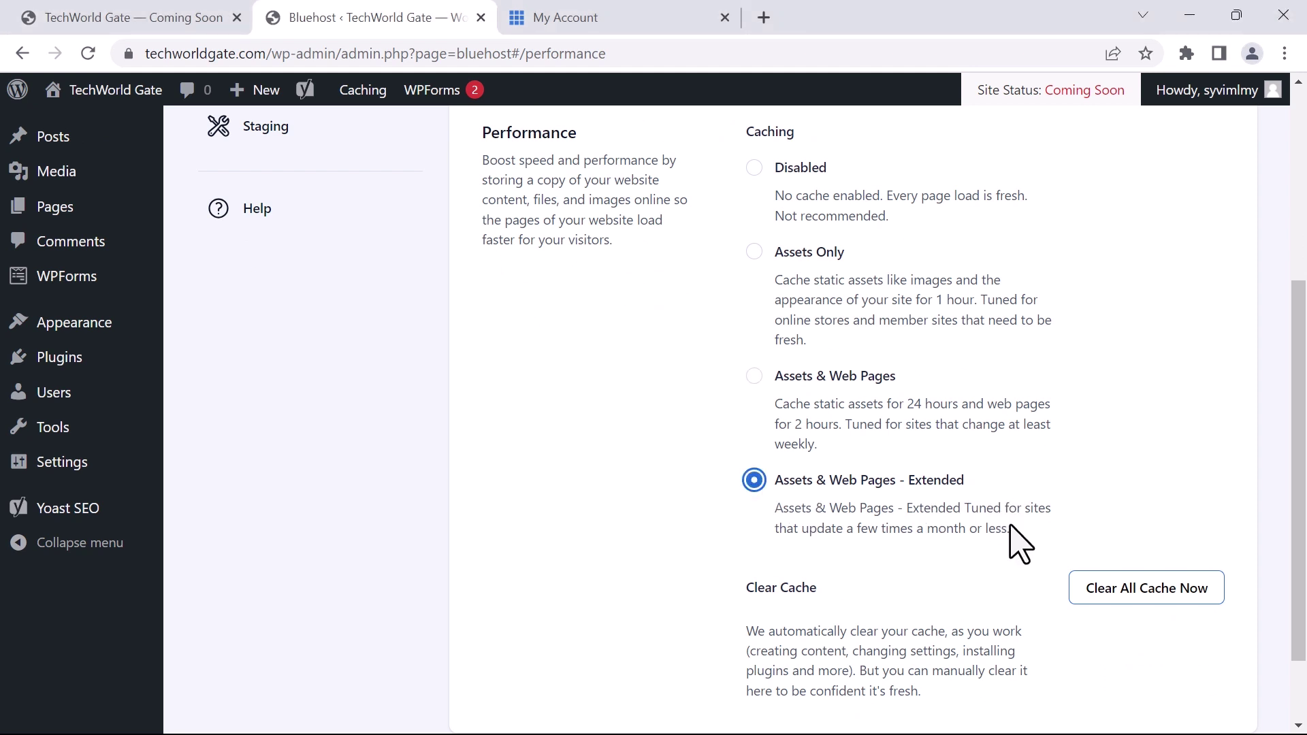
Clear all of the site's cached content and go to the Bluehost Settings page
scroll(570, 569, "down", 1)
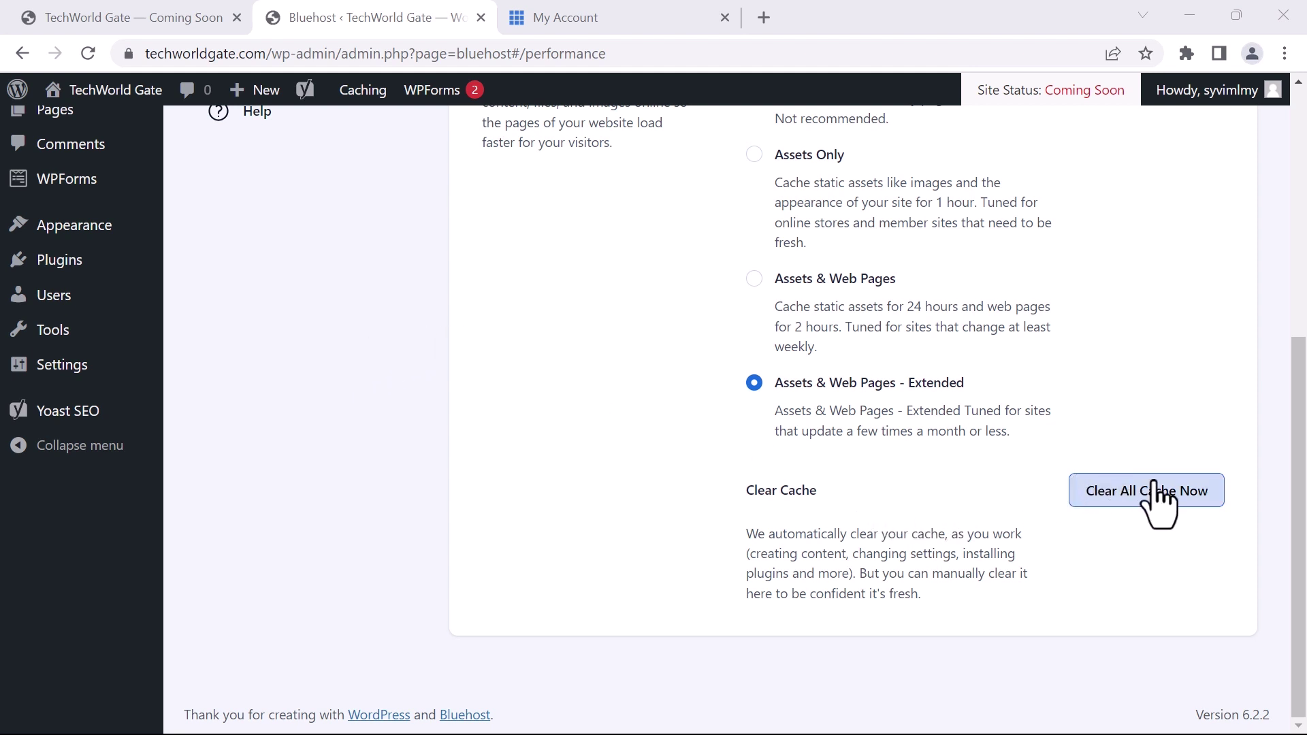
left_click(1134, 496)
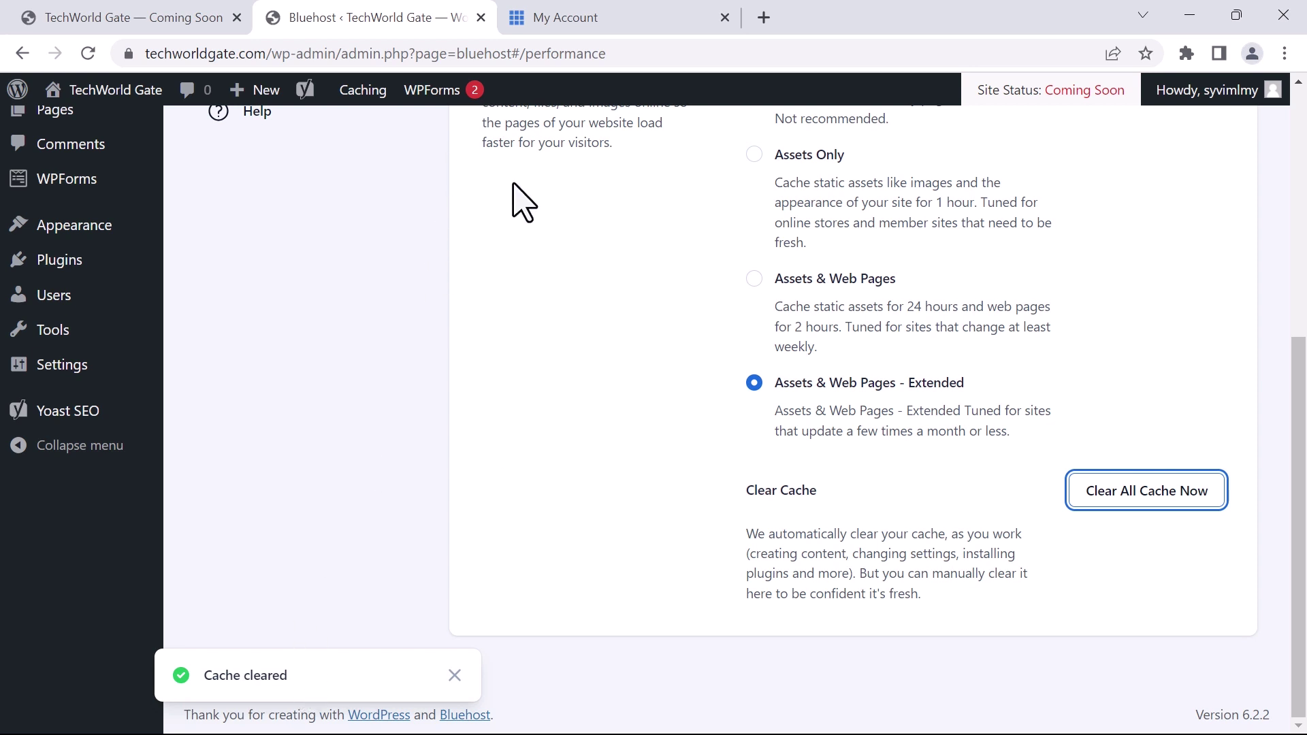
scroll(452, 431, "up", 6)
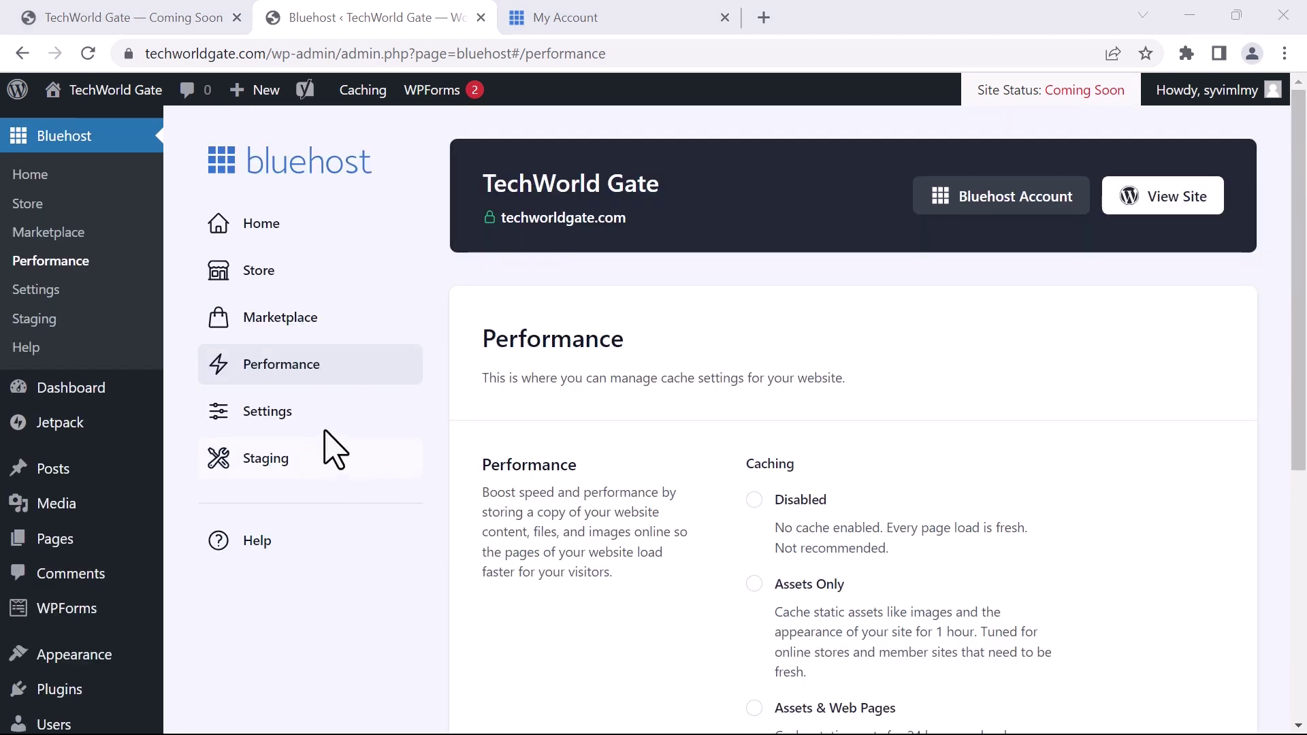
left_click(266, 422)
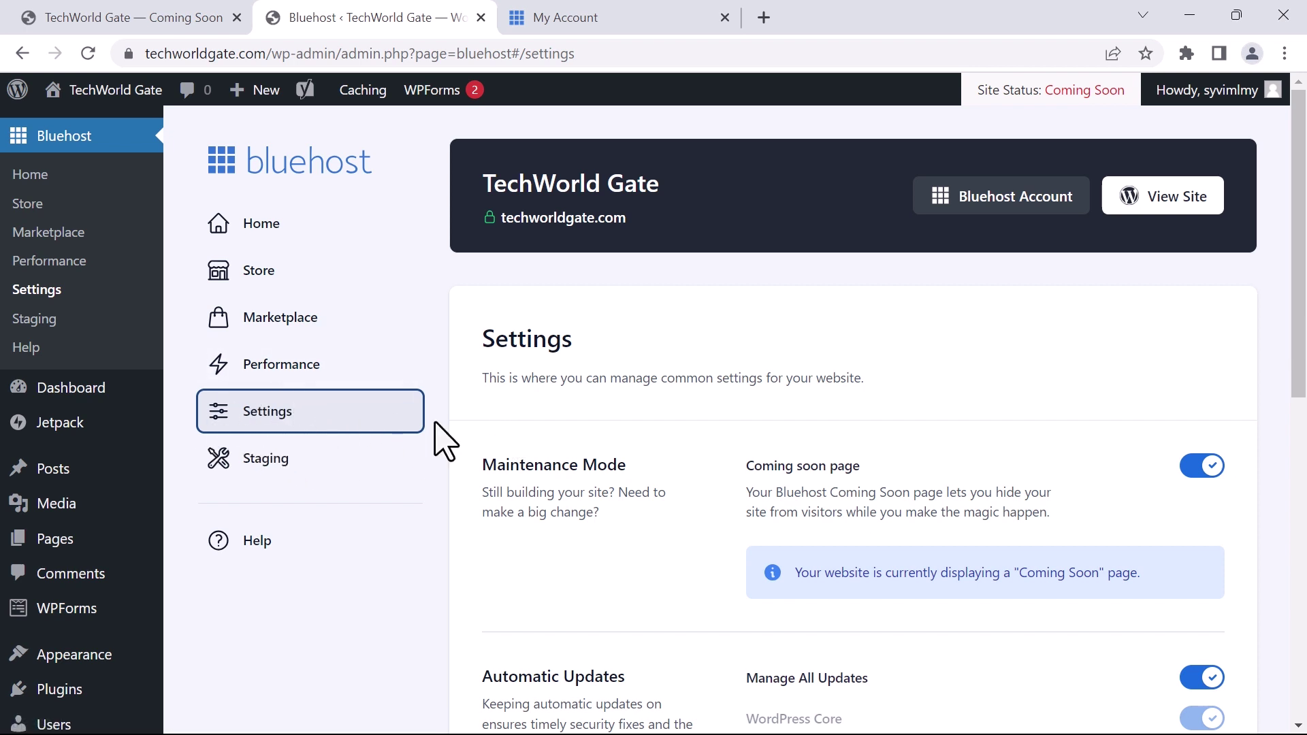
Check the Coming soon page and Automatic Updates toggles in Bluehost Settings
scroll(511, 504, "down", 4)
scroll(460, 470, "up", 1)
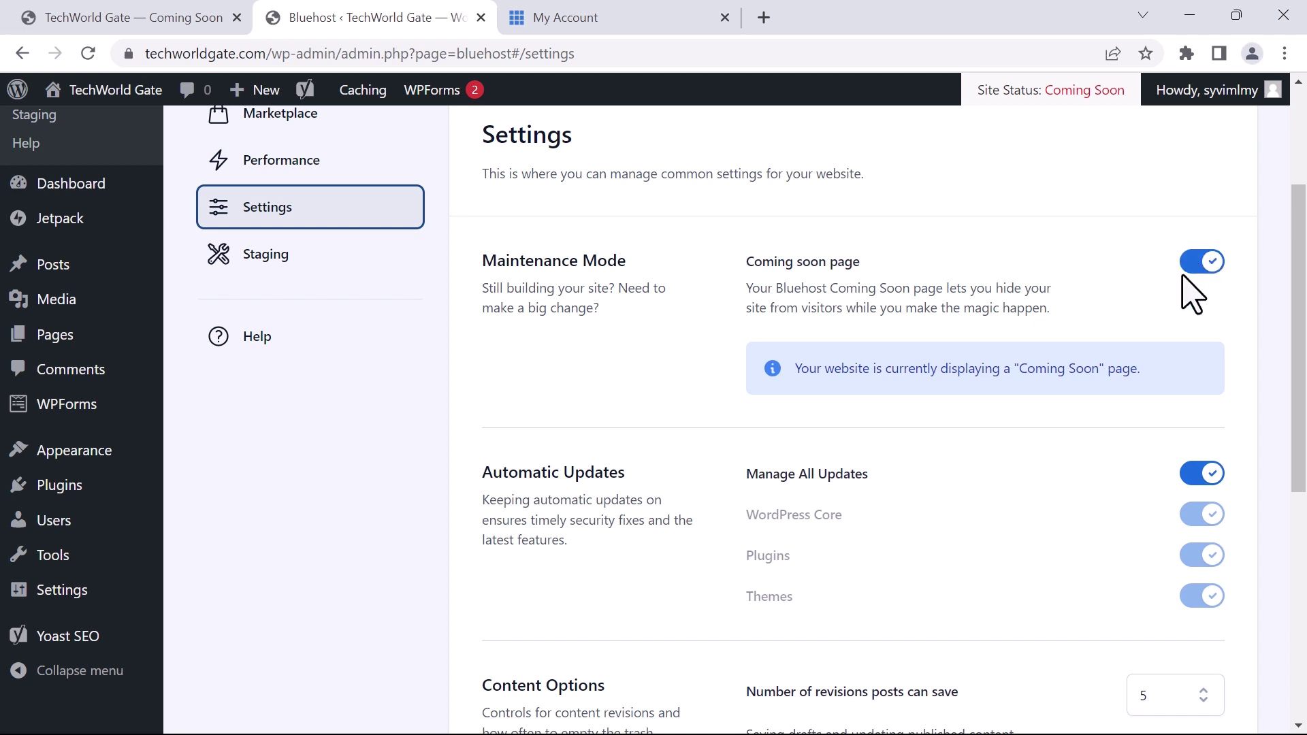
scroll(572, 651, "down", 2)
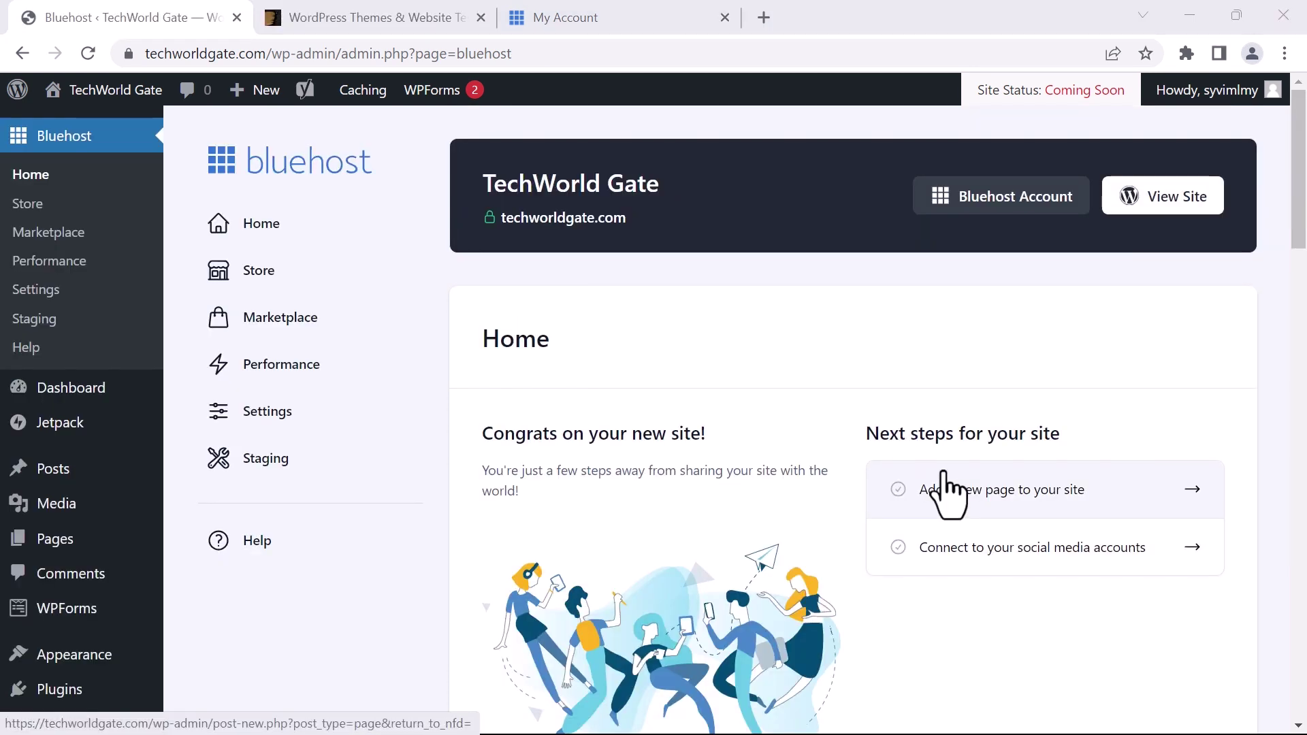
Browse the Dashboard widgets (Jetpack, WPForms, Quick Draft, Site Health, Yoast SEO), then open Posts
mouse_move(54, 391)
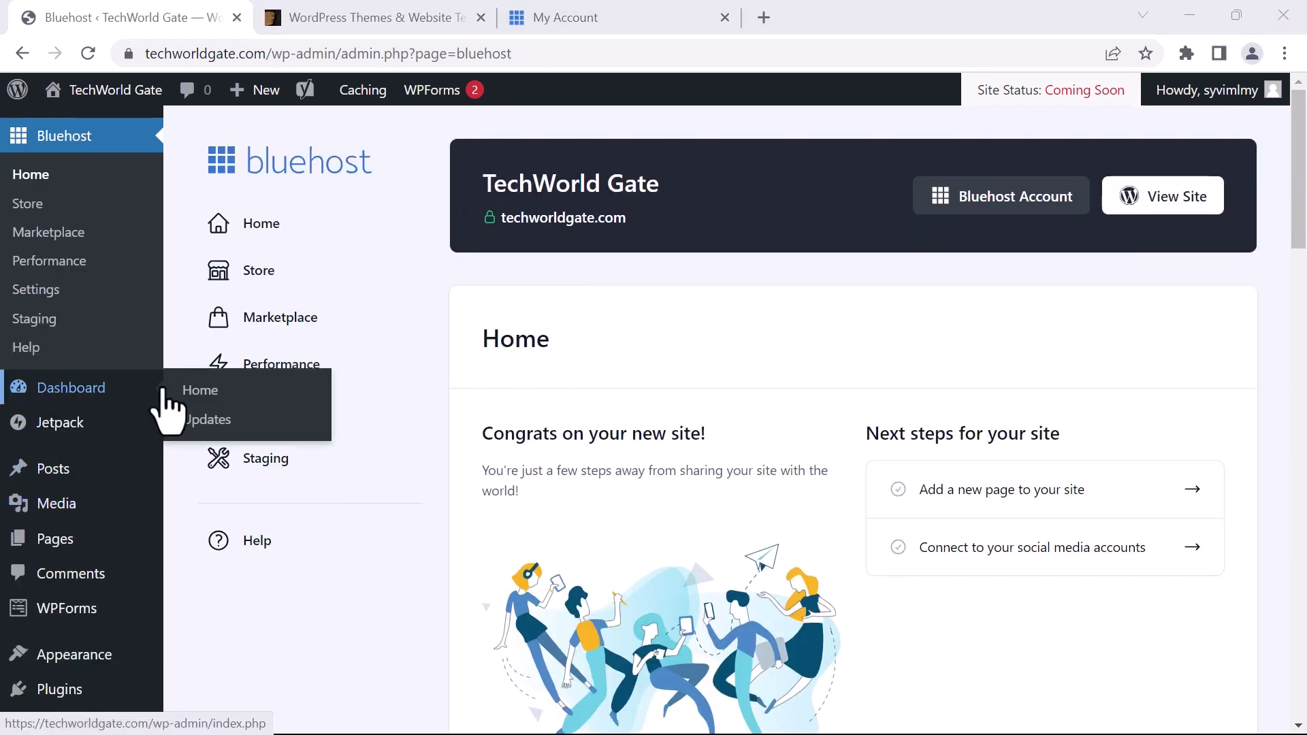
left_click(217, 418)
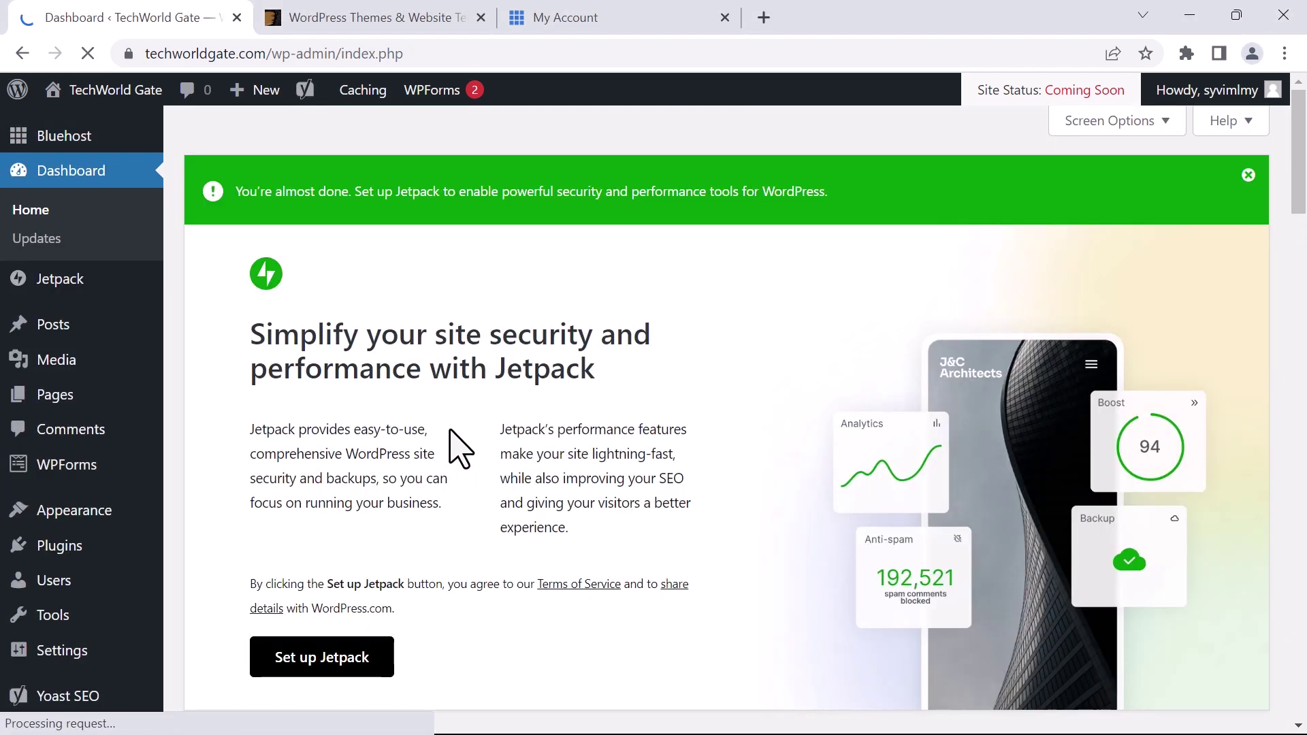
scroll(470, 419, "down", 8)
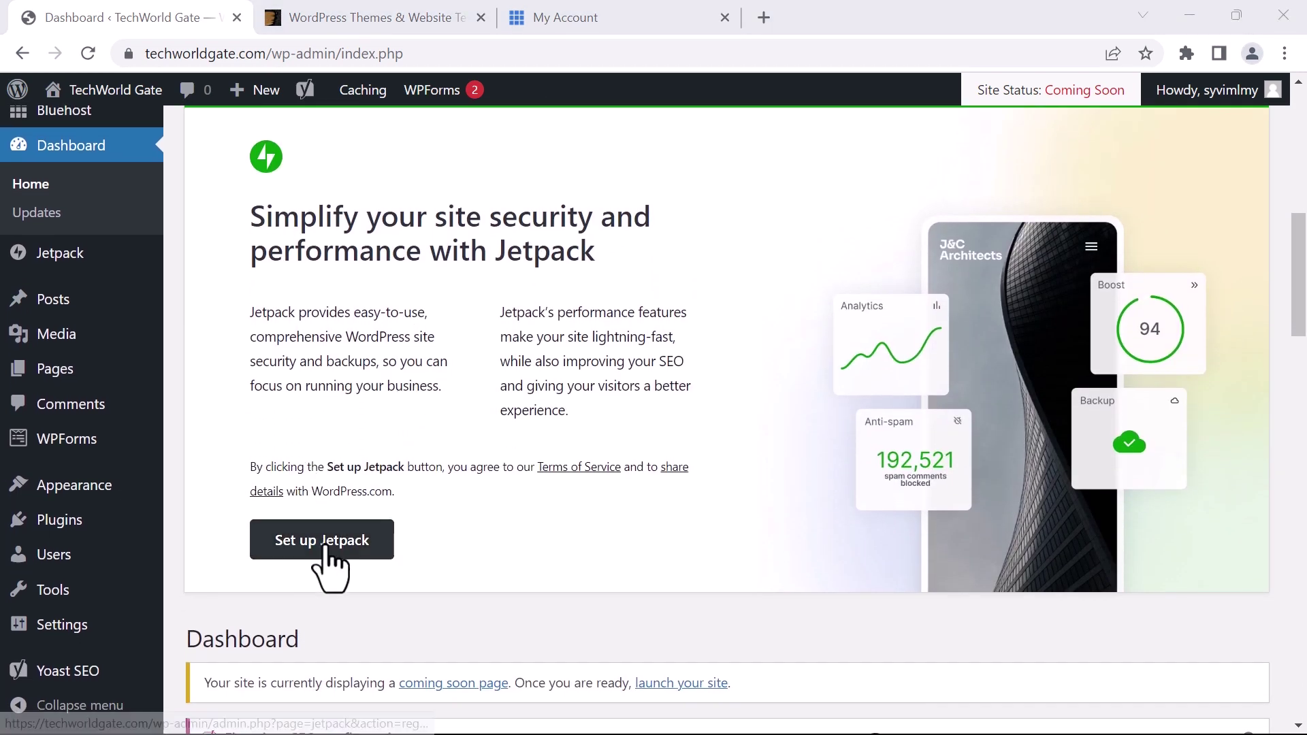
scroll(481, 414, "up", 2)
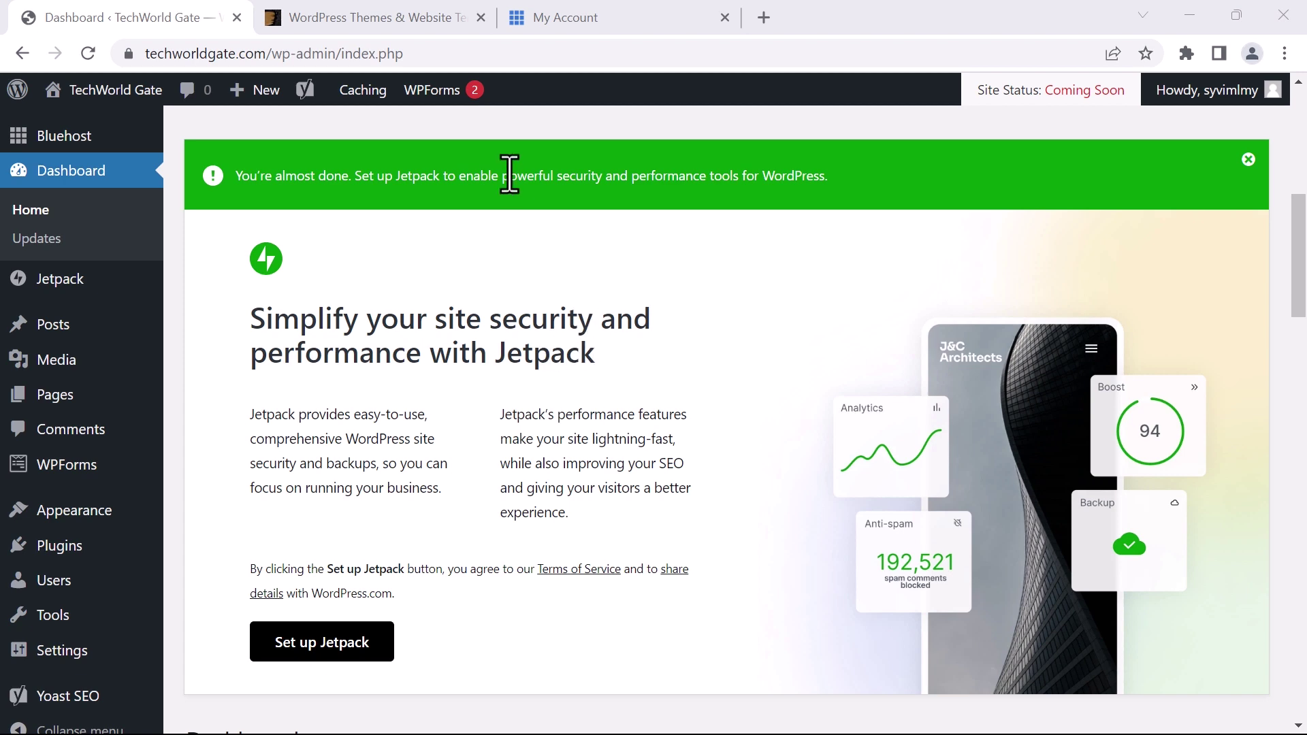
scroll(633, 452, "down", 7)
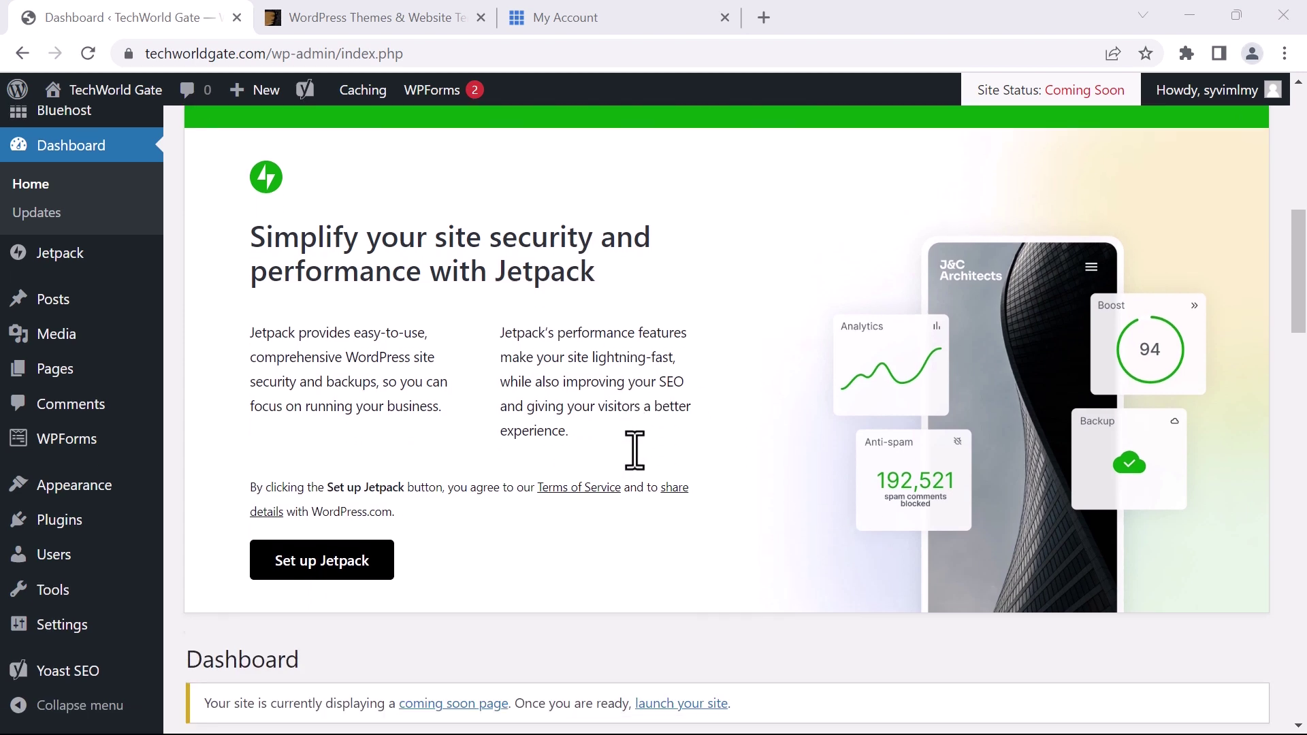
scroll(442, 409, "down", 3)
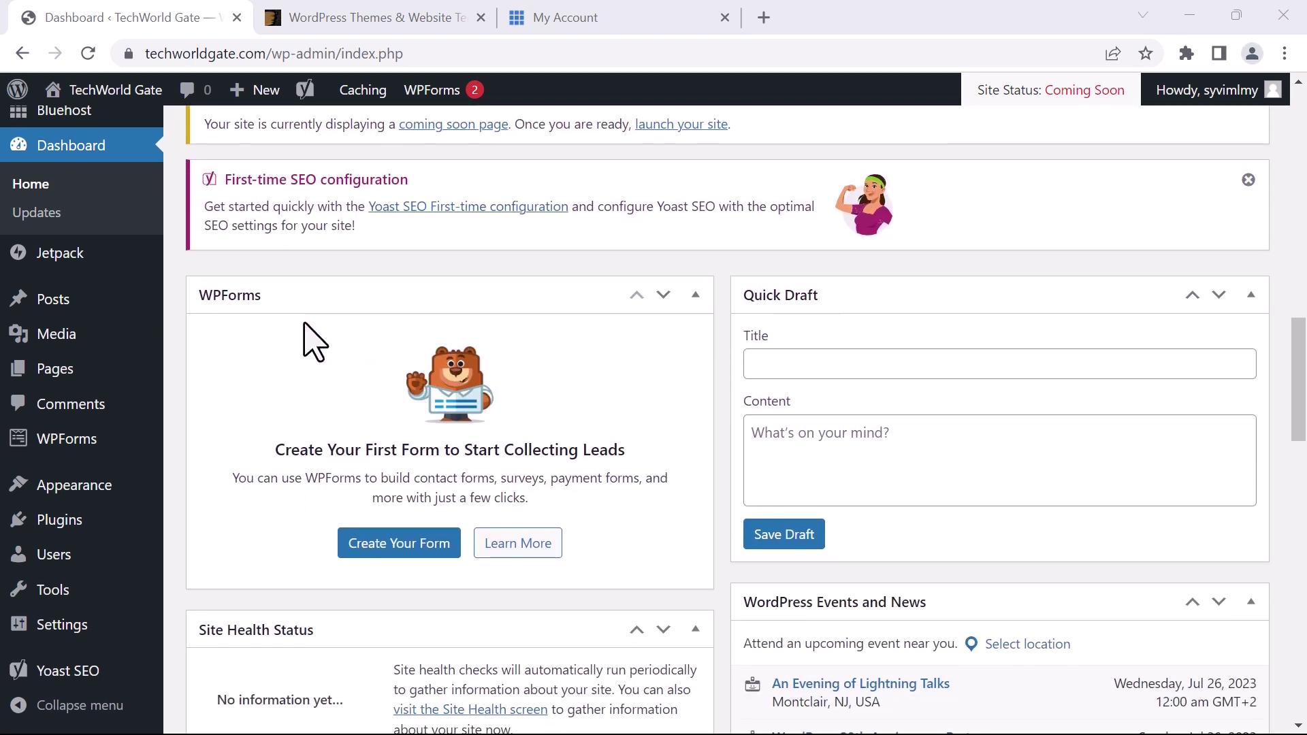
scroll(312, 344, "down", 1)
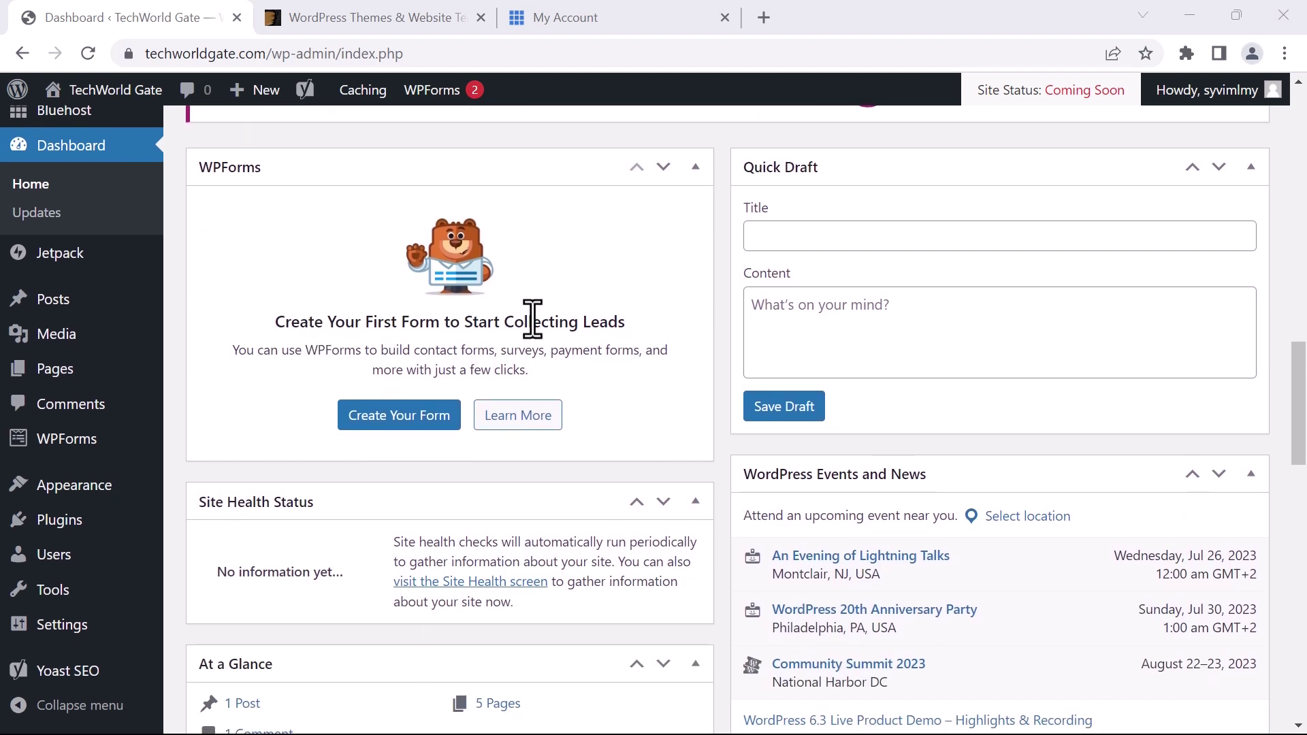
scroll(532, 320, "down", 6)
scroll(534, 333, "down", 9)
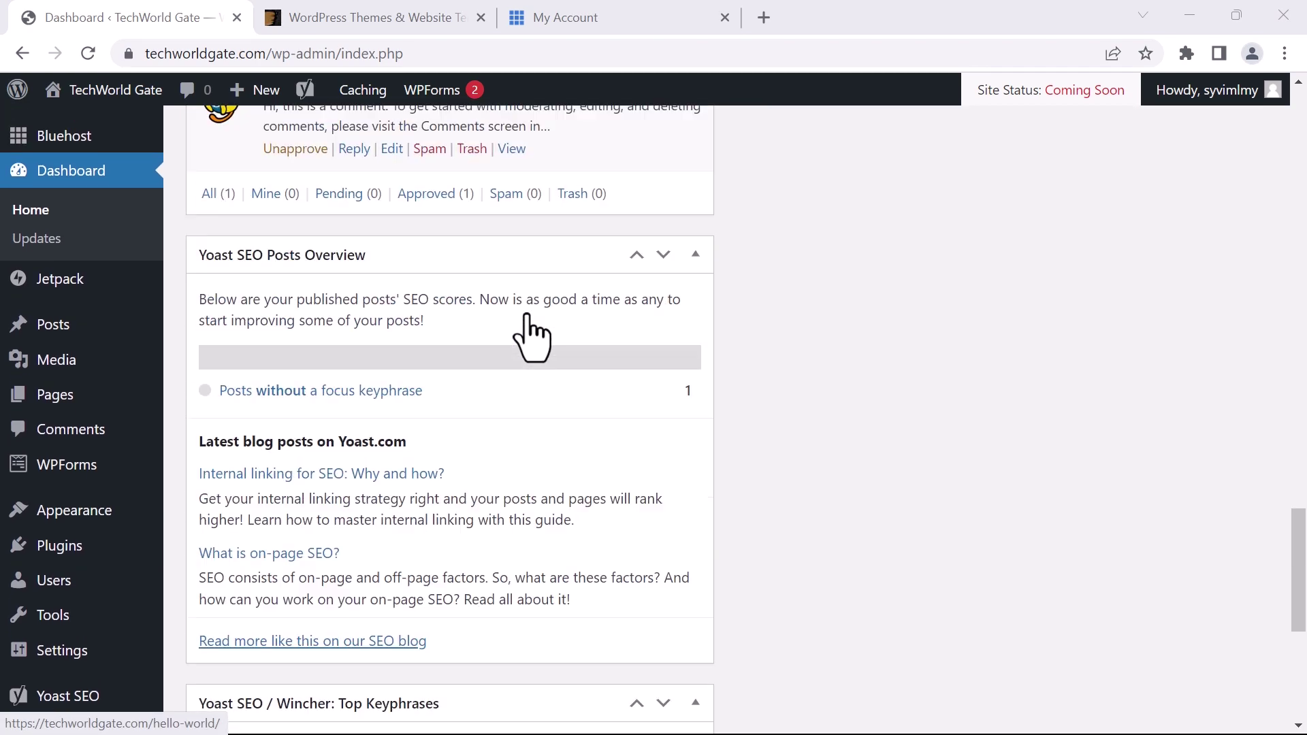
scroll(534, 324, "up", 16)
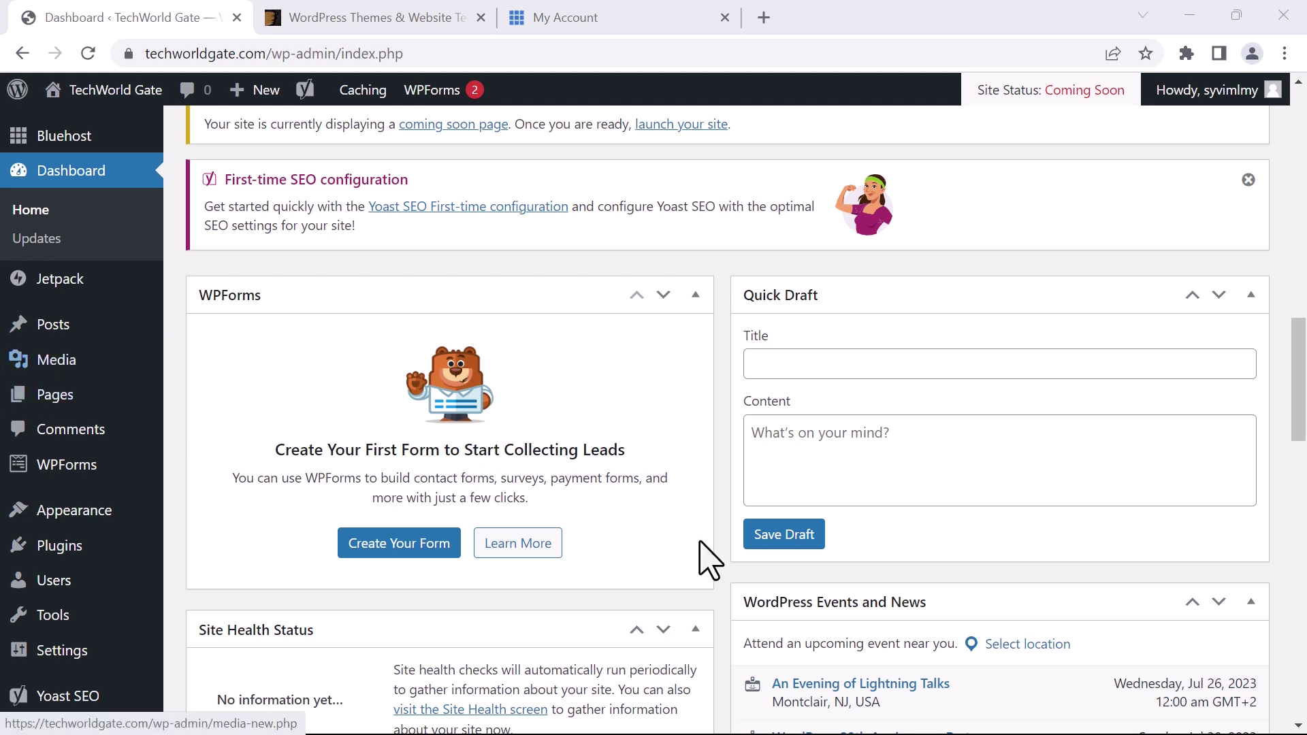
left_click(52, 328)
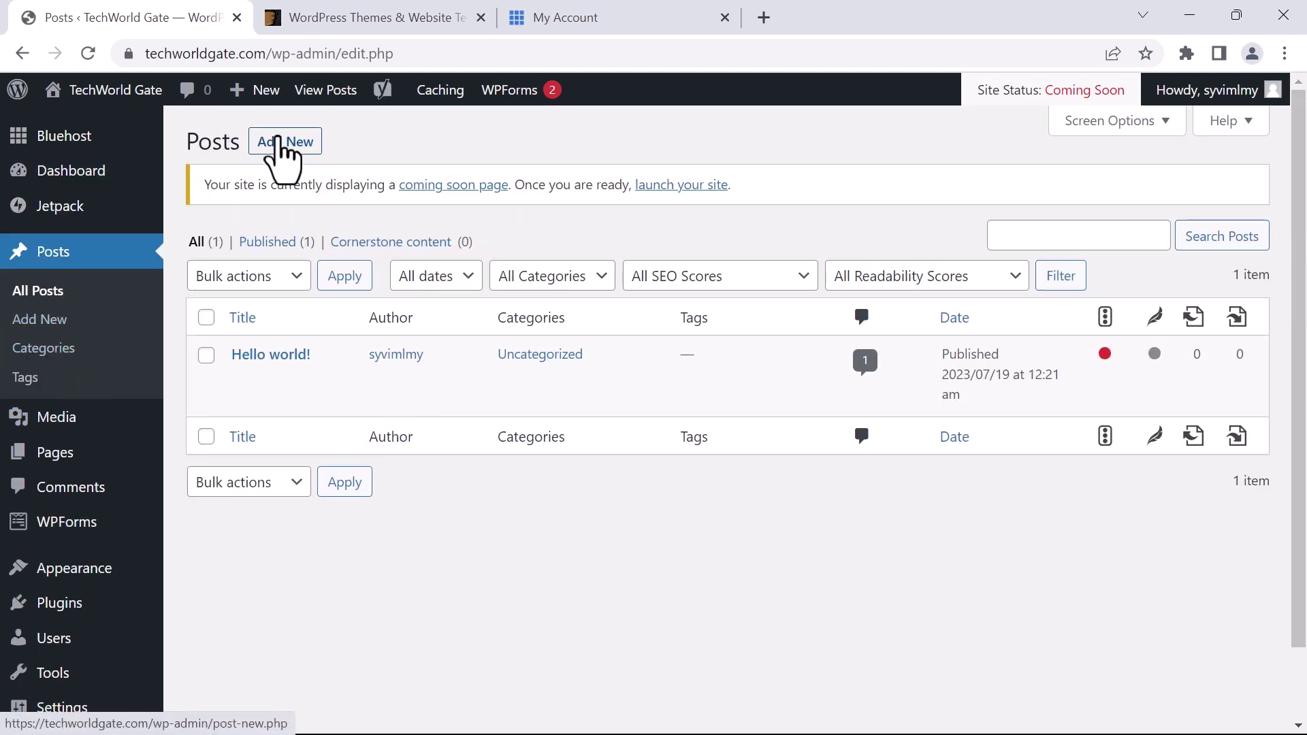
left_click(55, 454)
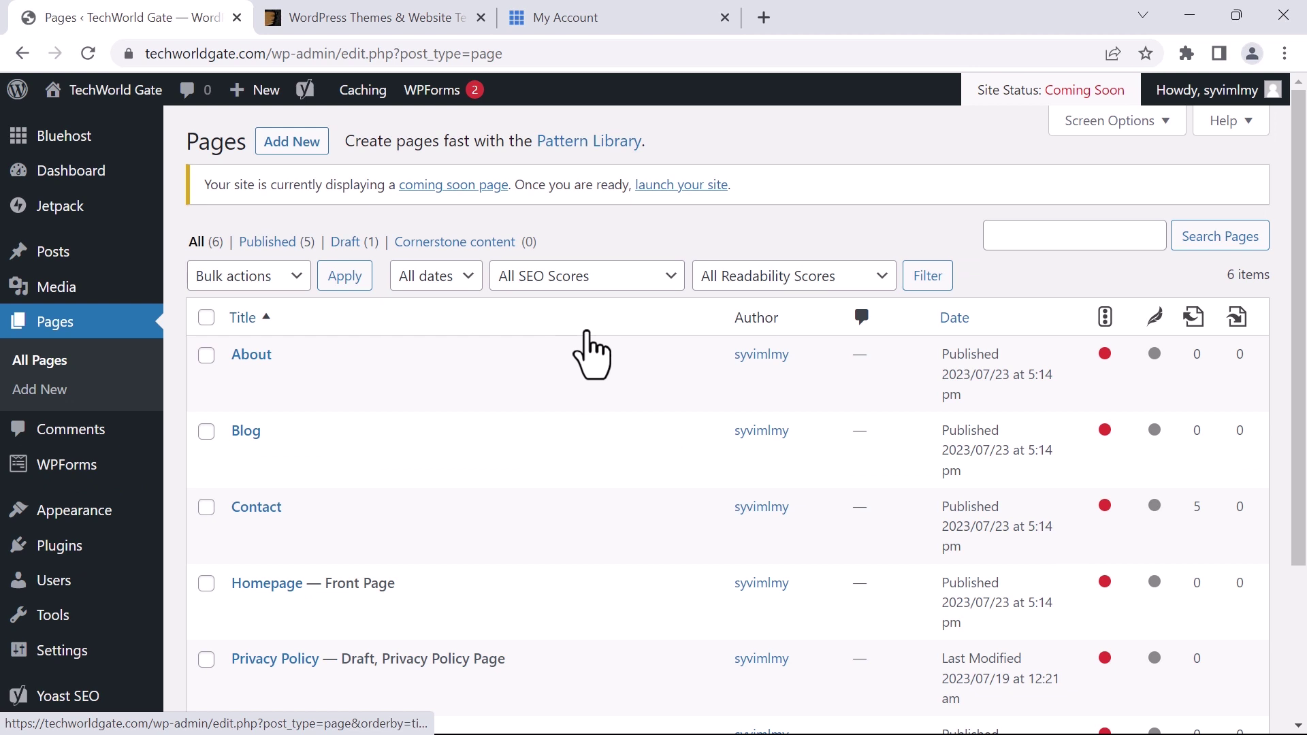
scroll(591, 348, "down", 1)
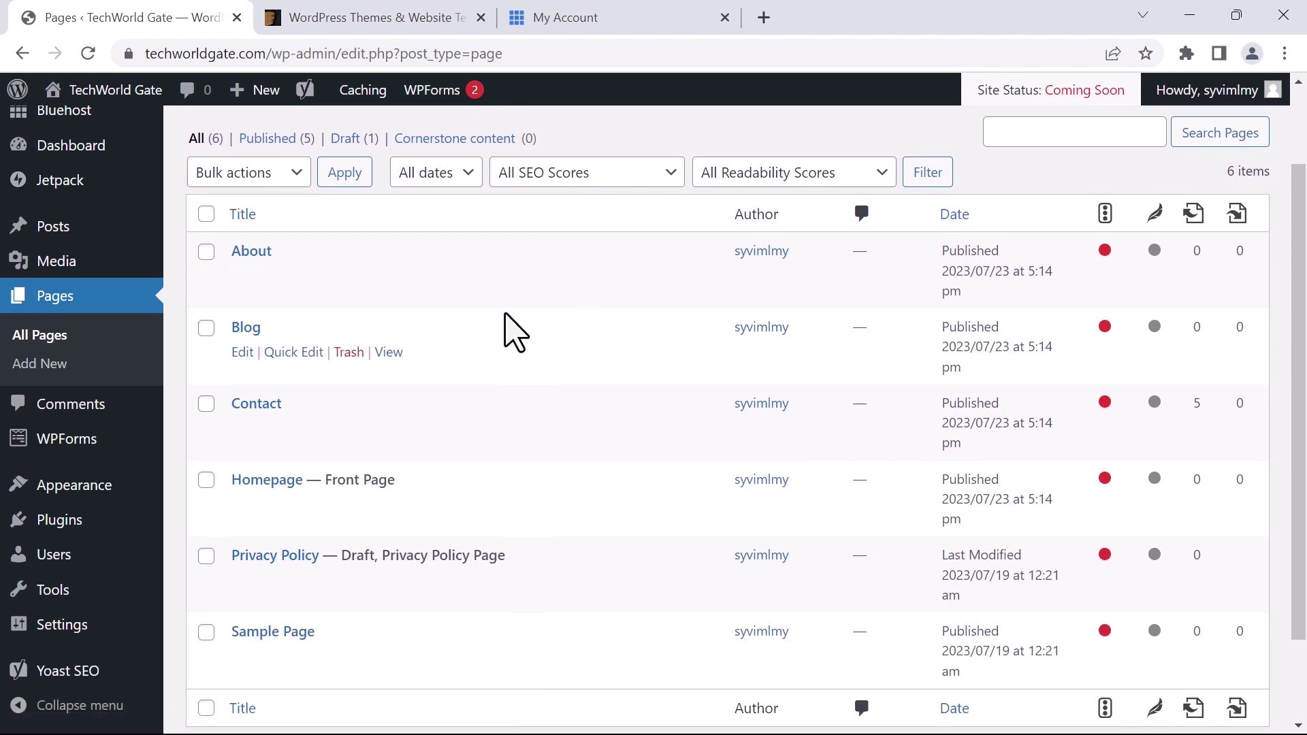
scroll(507, 331, "down", 1)
scroll(409, 340, "up", 1)
scroll(307, 436, "down", 1)
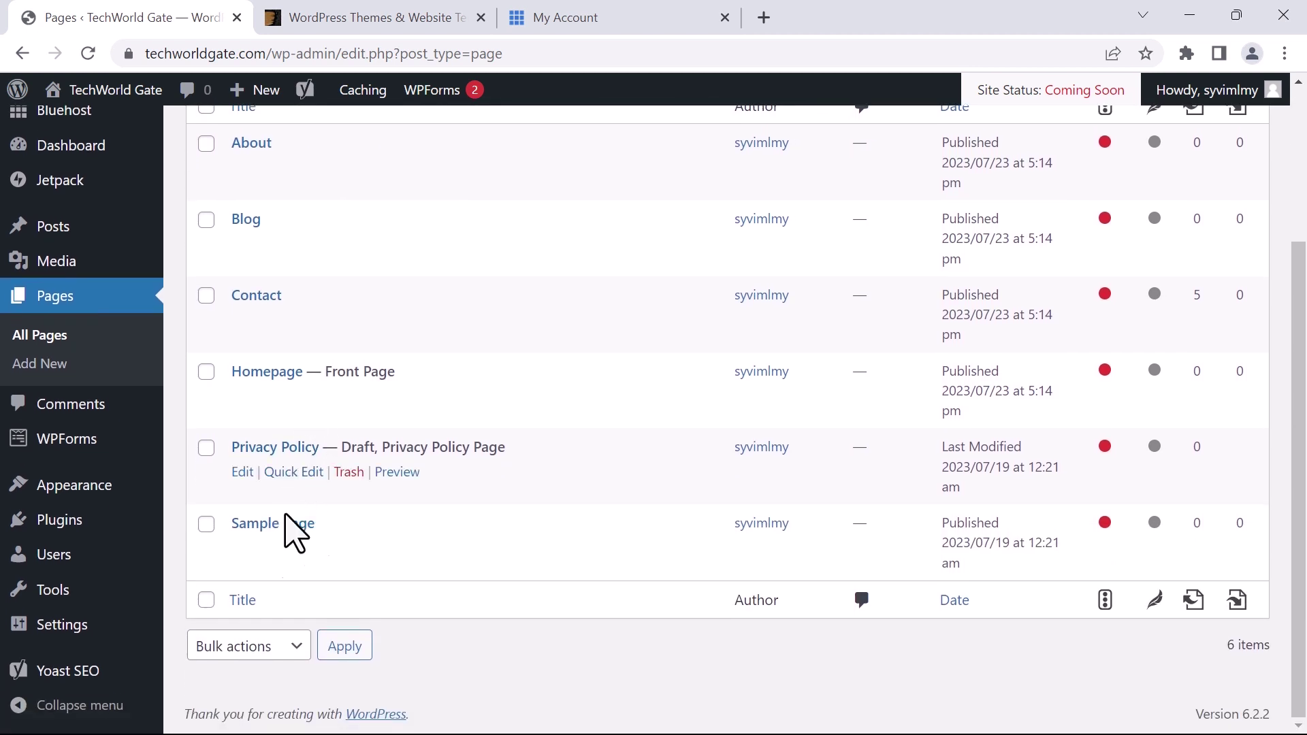
scroll(293, 470, "up", 2)
scroll(297, 285, "up", 1)
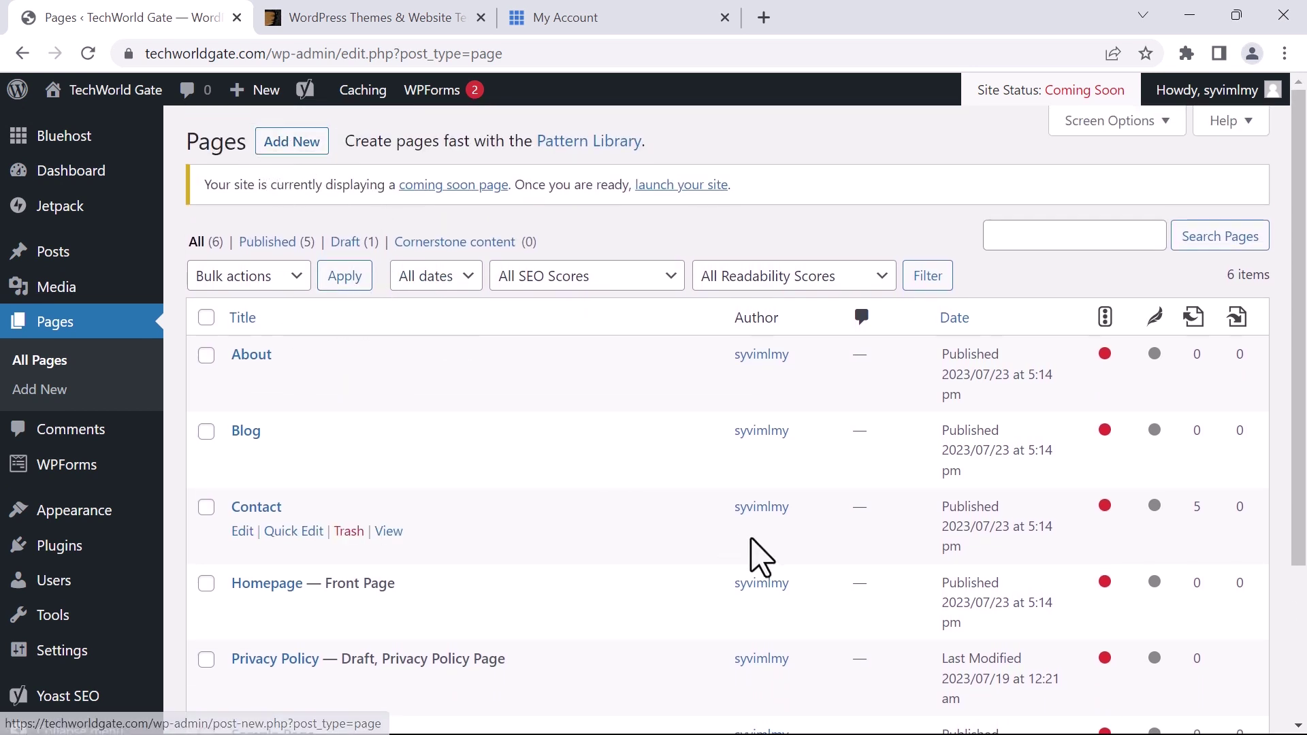
scroll(818, 558, "down", 3)
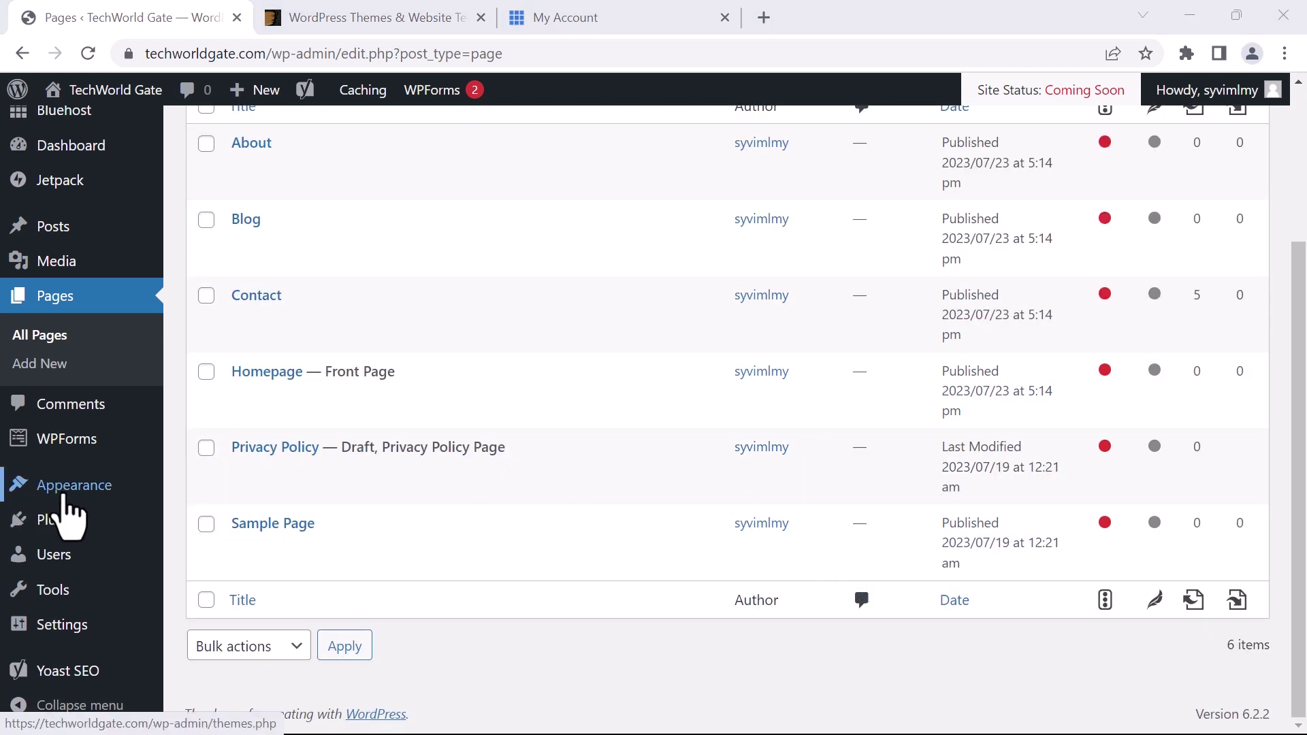
mouse_move(56, 510)
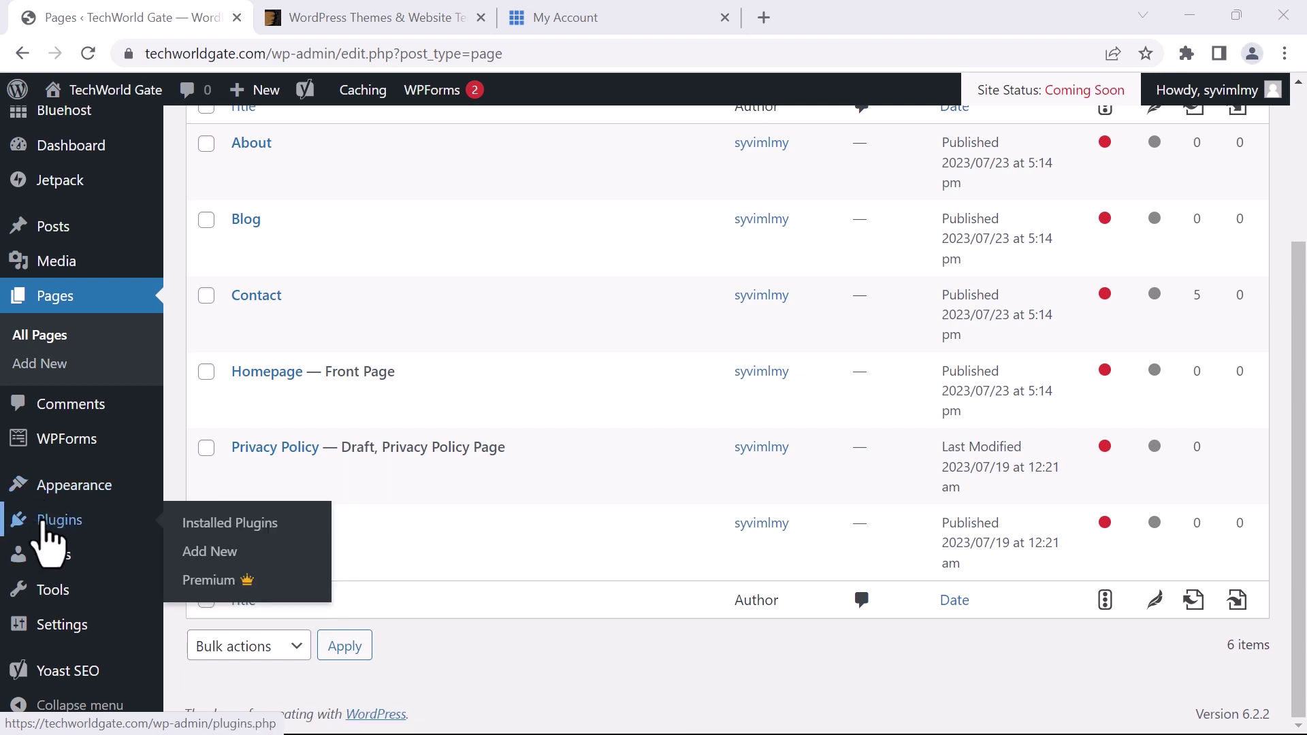
Delete the Hello Dolly plugin from Installed Plugins and confirm
left_click(45, 526)
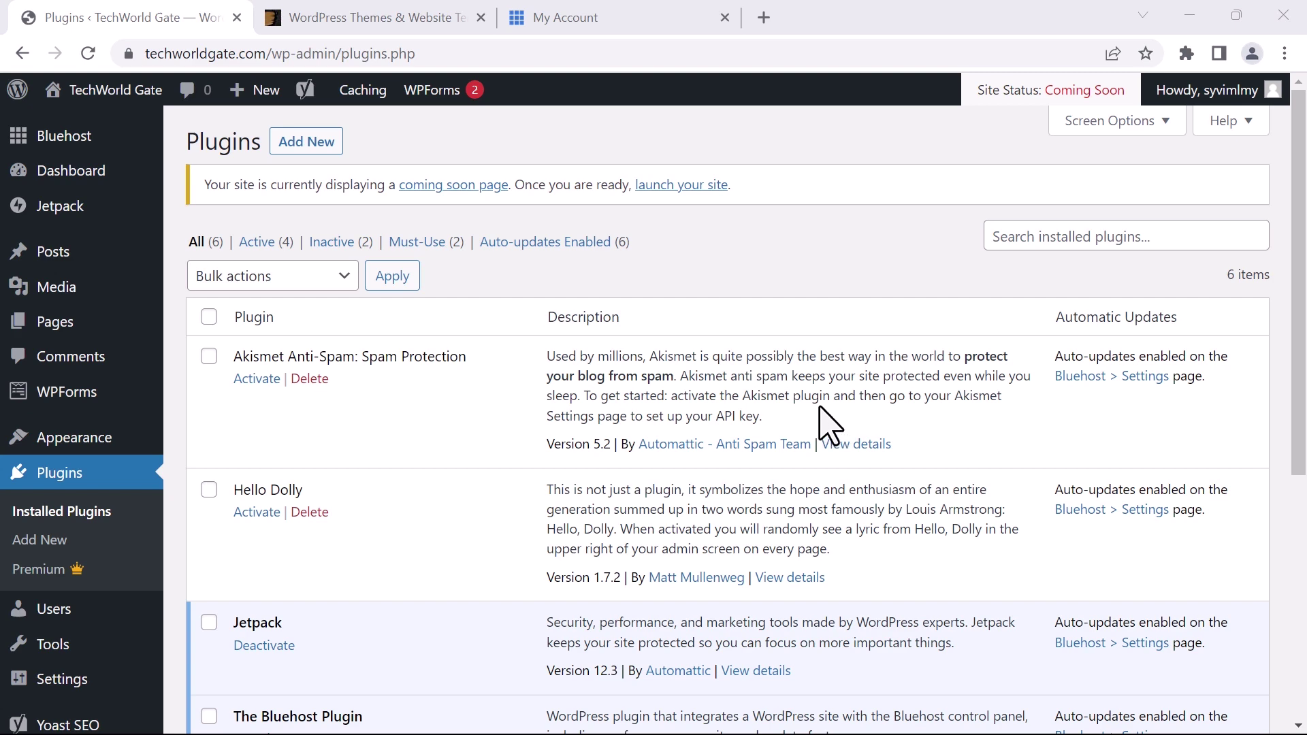
scroll(826, 425, "down", 6)
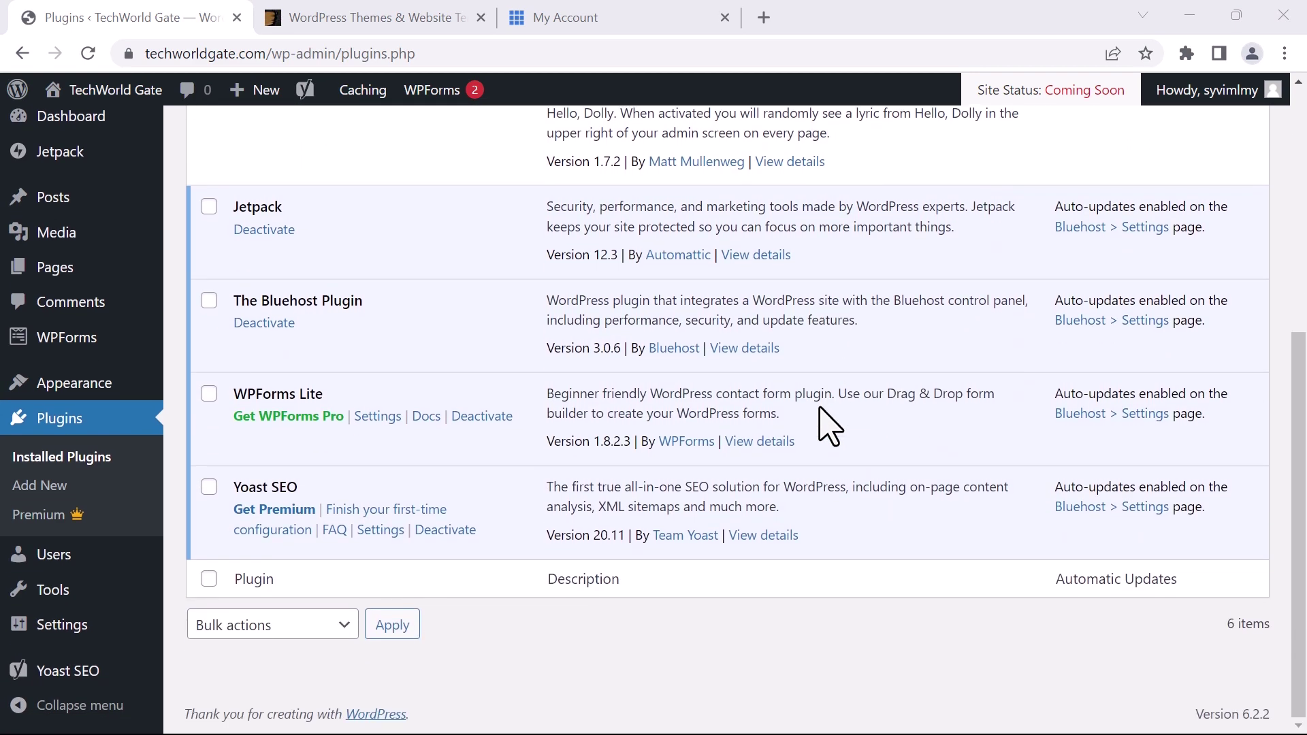
scroll(826, 425, "up", 6)
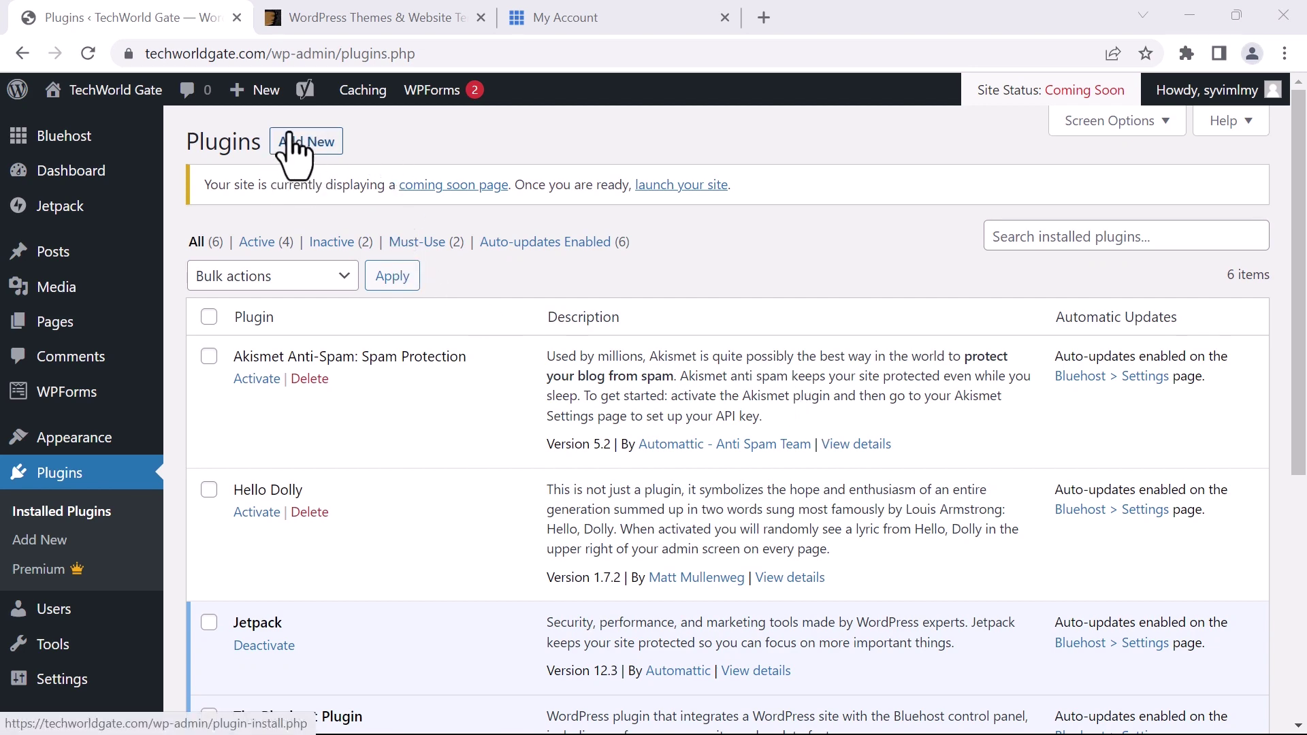
scroll(749, 408, "down", 3)
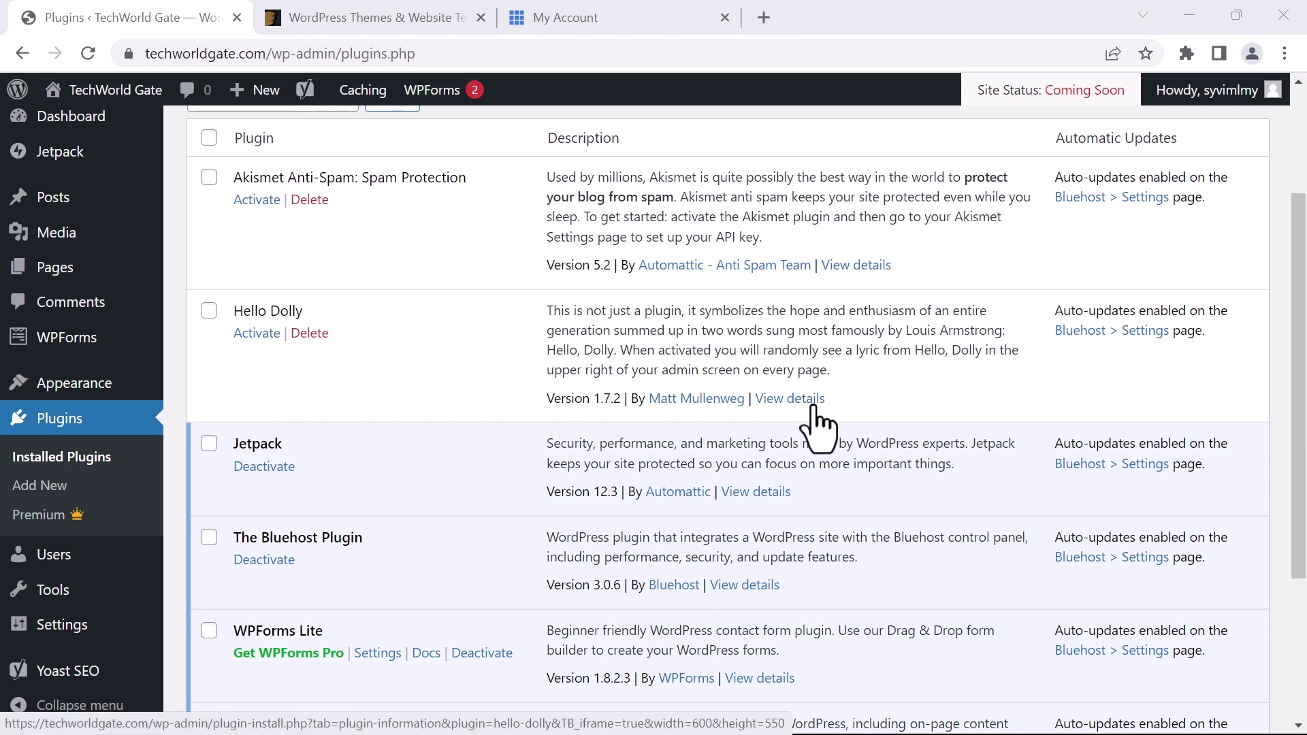
scroll(854, 568, "up", 3)
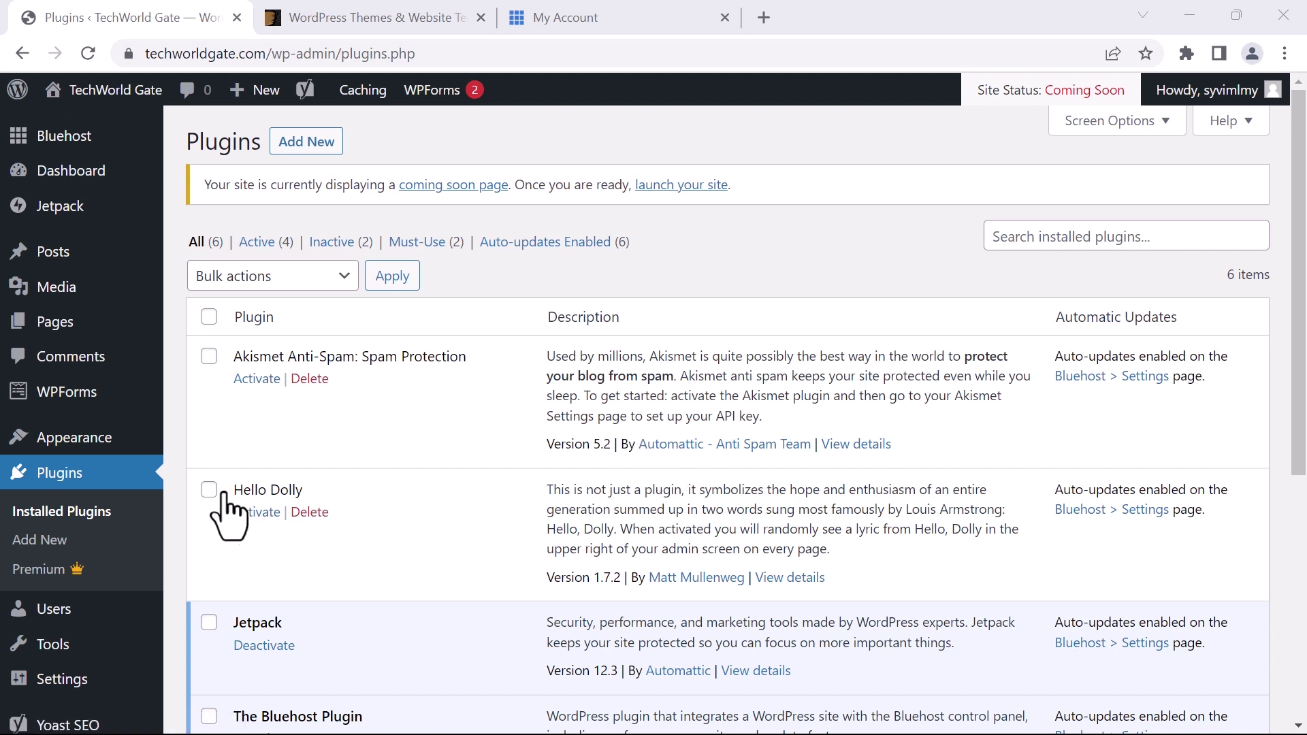
left_click(308, 514)
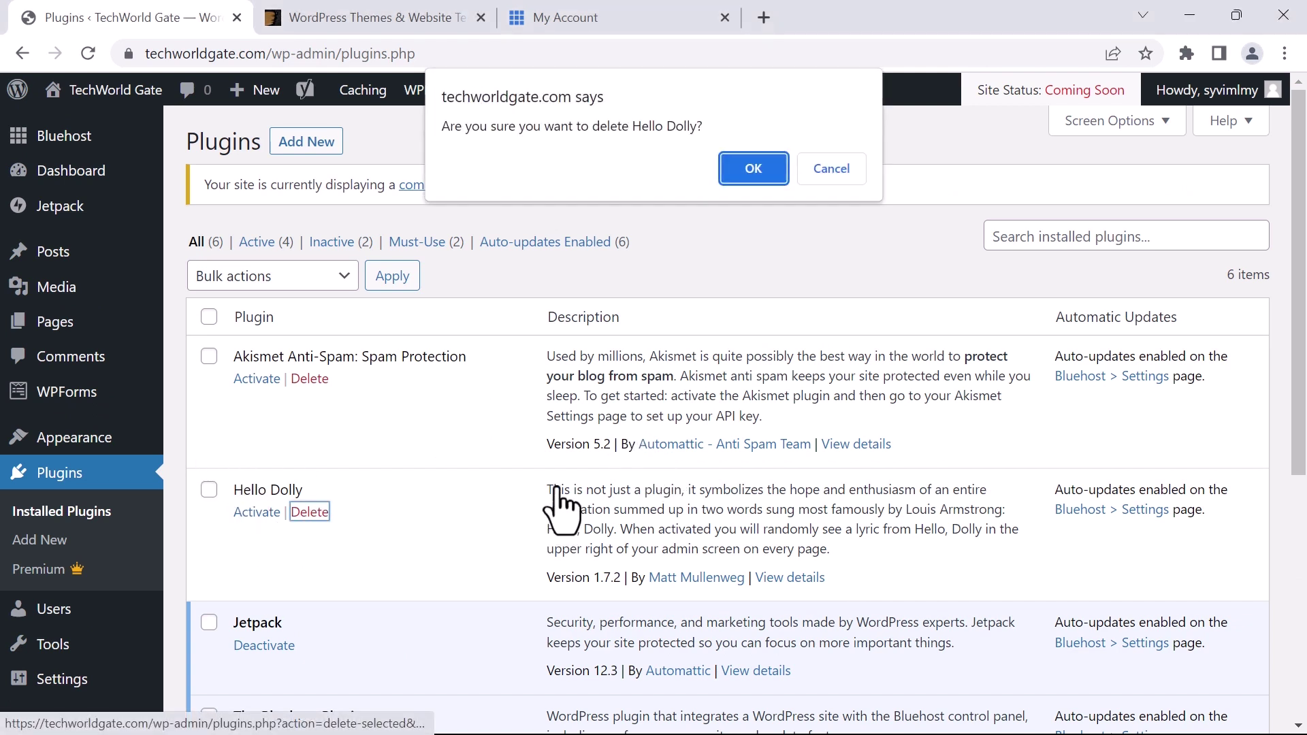
left_click(752, 155)
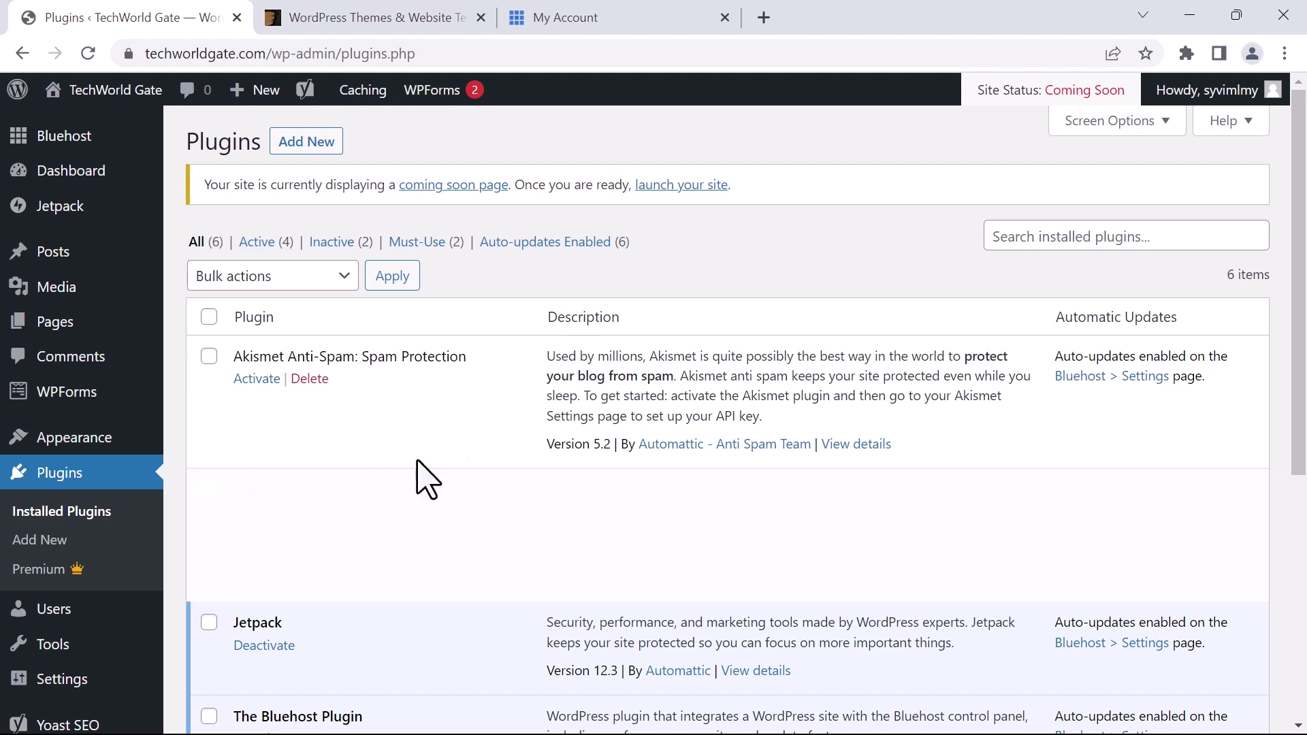
Find Wordfence Security in the plugin directory, then install and activate it
left_click(308, 143)
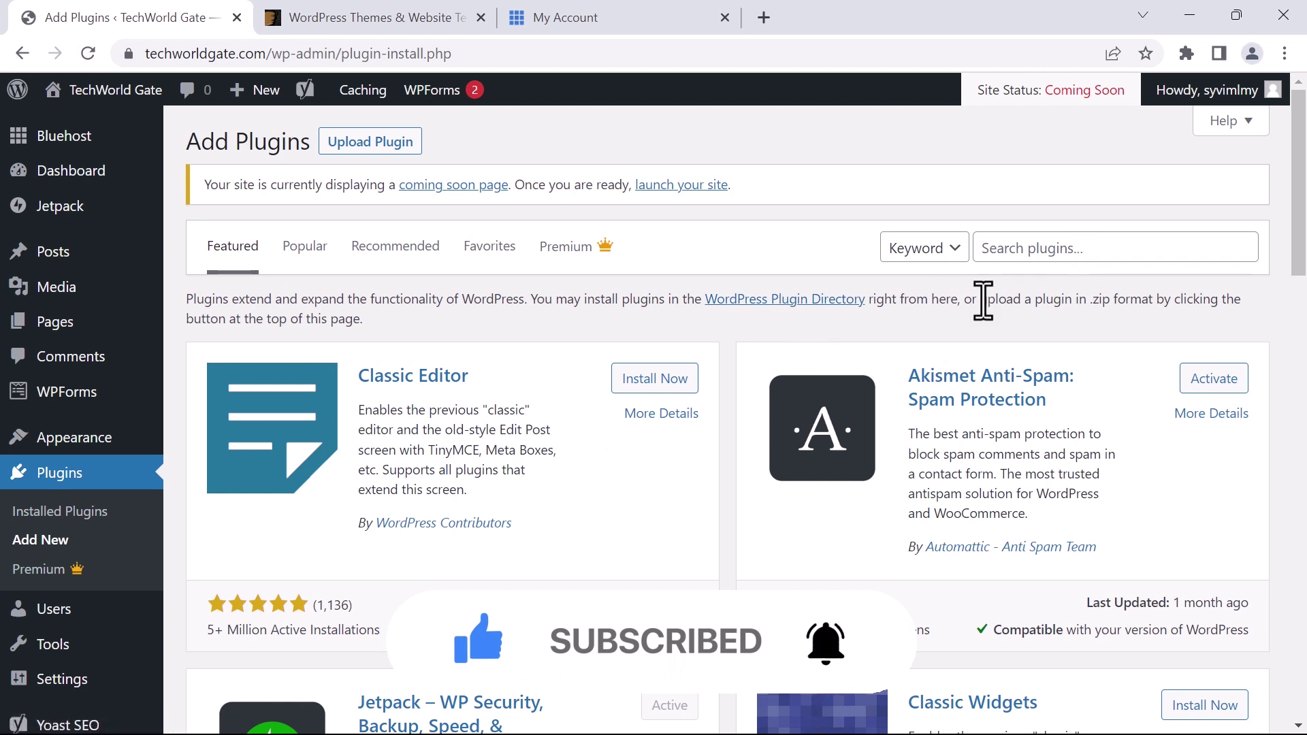
left_click(1013, 250)
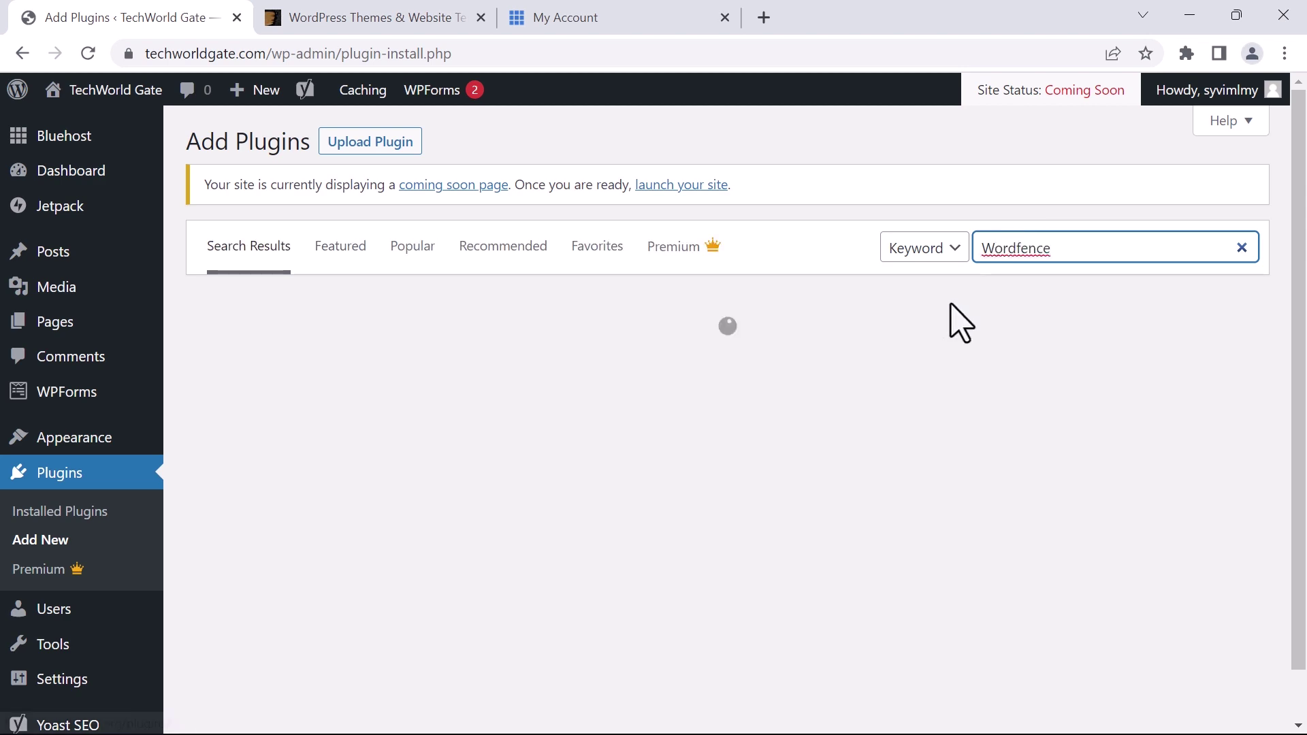
scroll(576, 398, "down", 1)
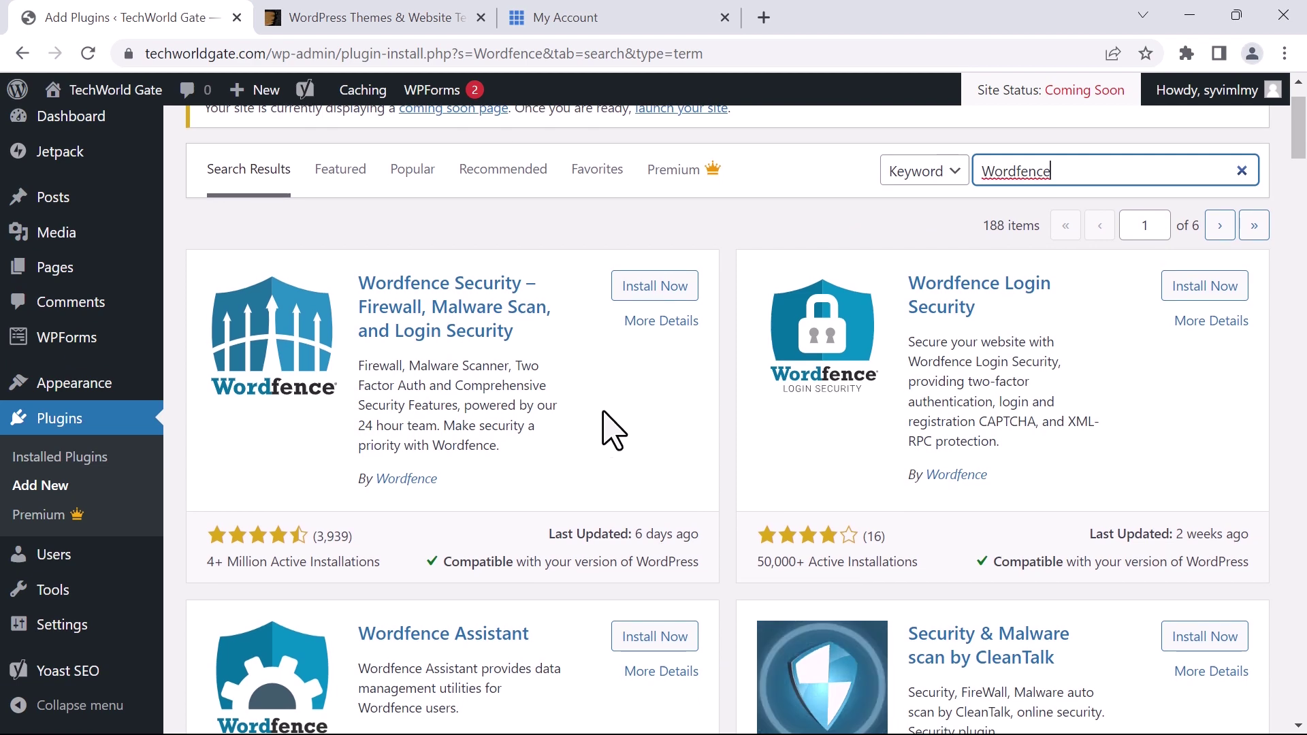
scroll(286, 502, "down", 2)
left_click_drag(348, 469, 193, 454)
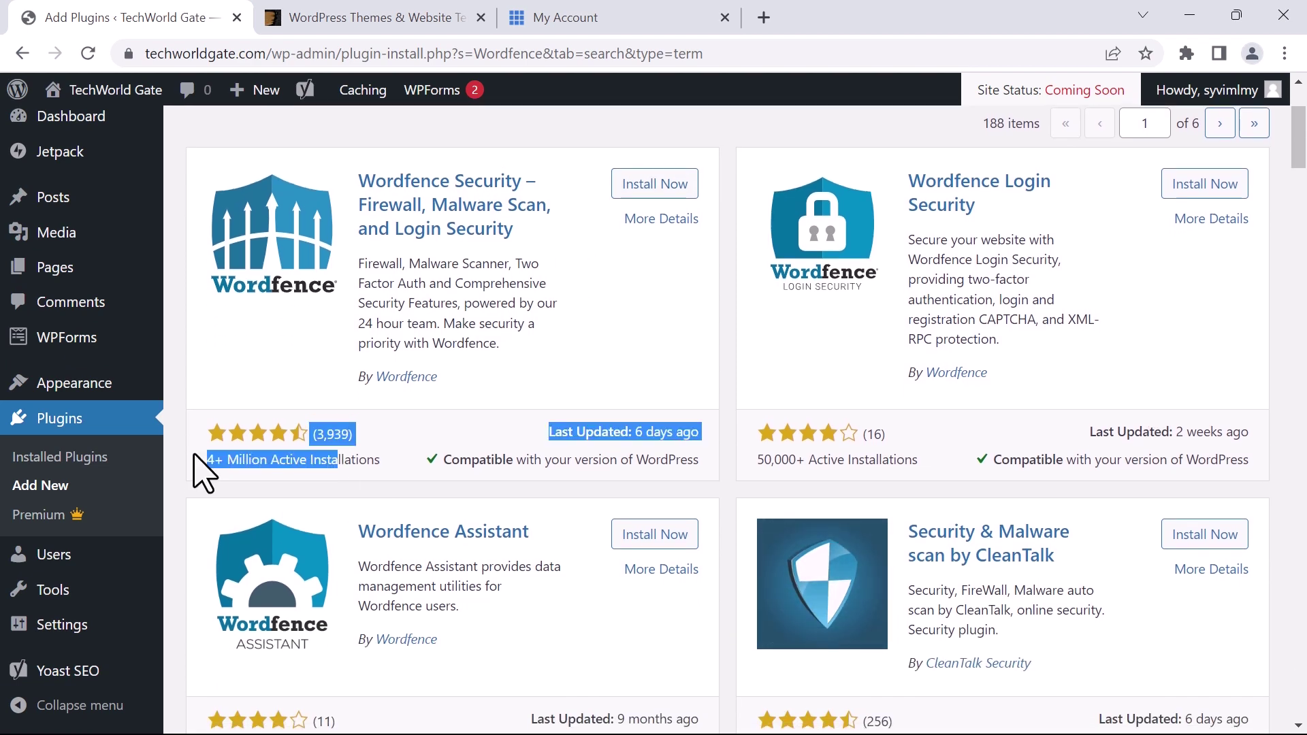
left_click(467, 400)
scroll(534, 409, "up", 2)
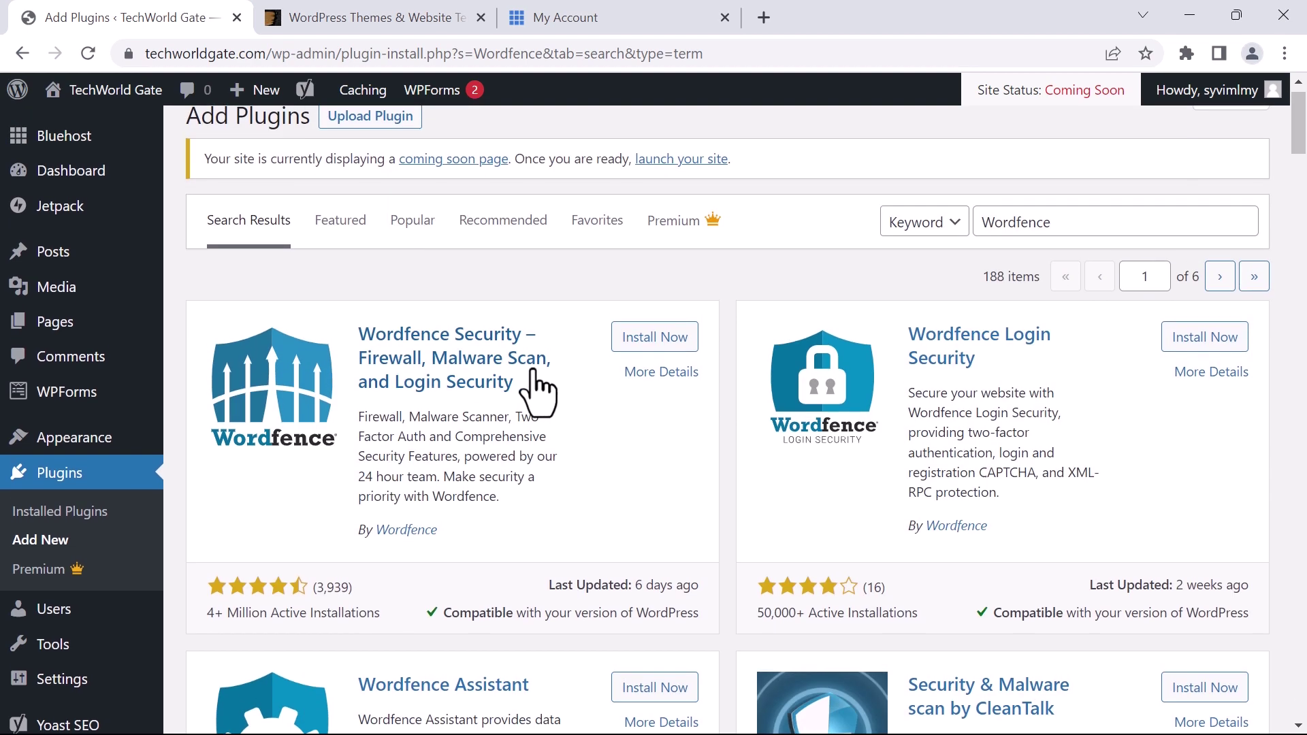
left_click(653, 339)
scroll(729, 355, "down", 2)
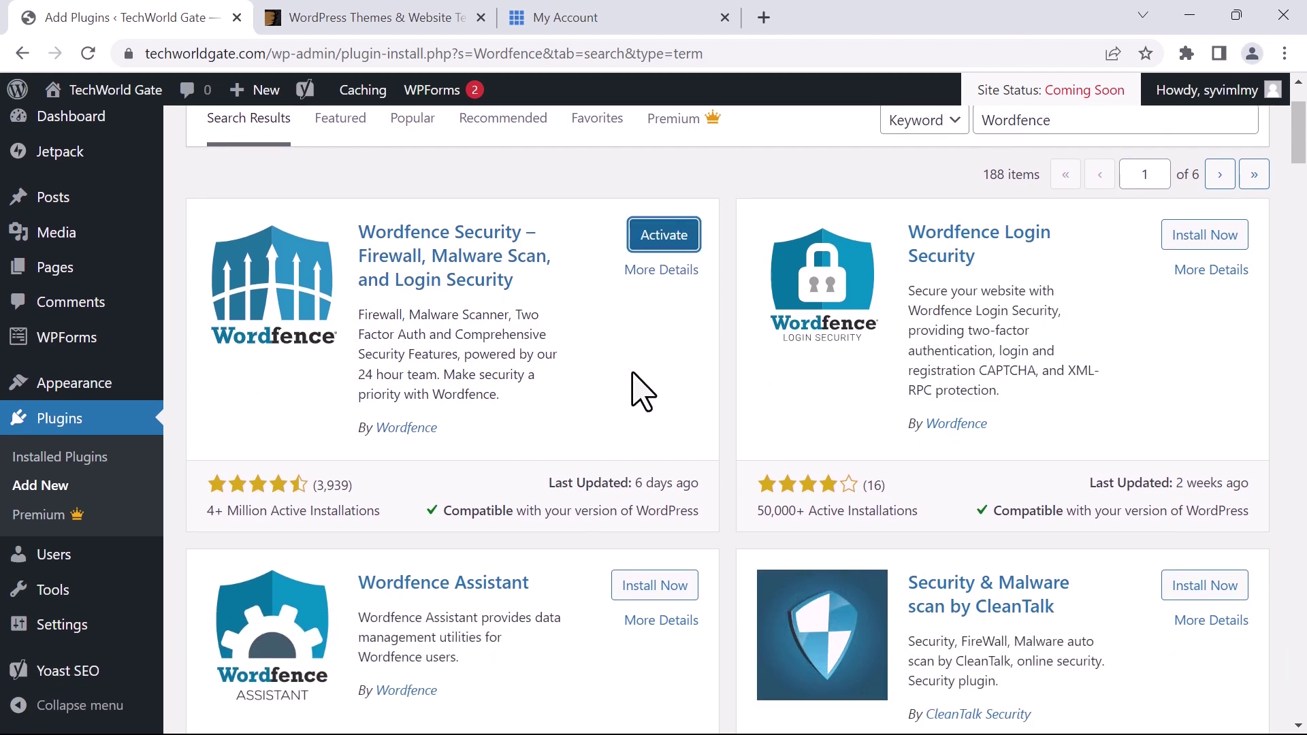
left_click(655, 247)
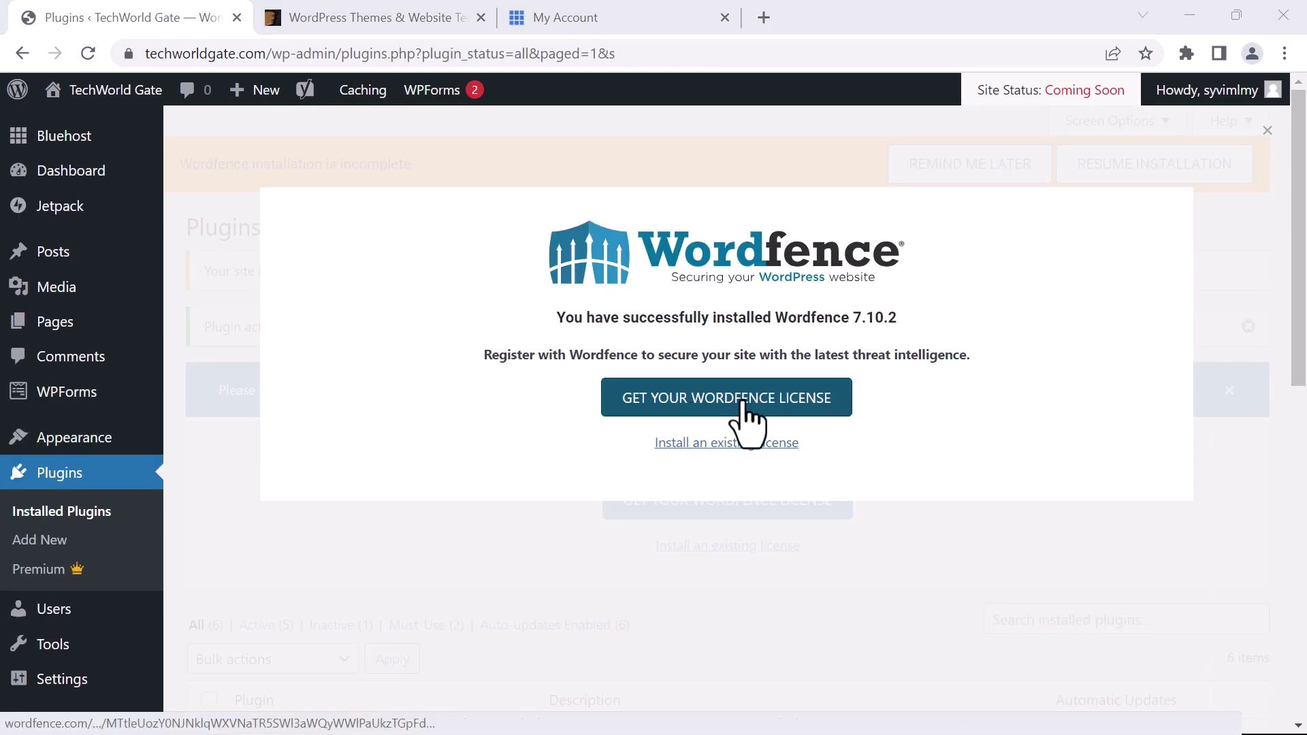
Dismiss the Wordfence registration prompt and search the plugin directory for 'Updraft plus'
left_click(851, 582)
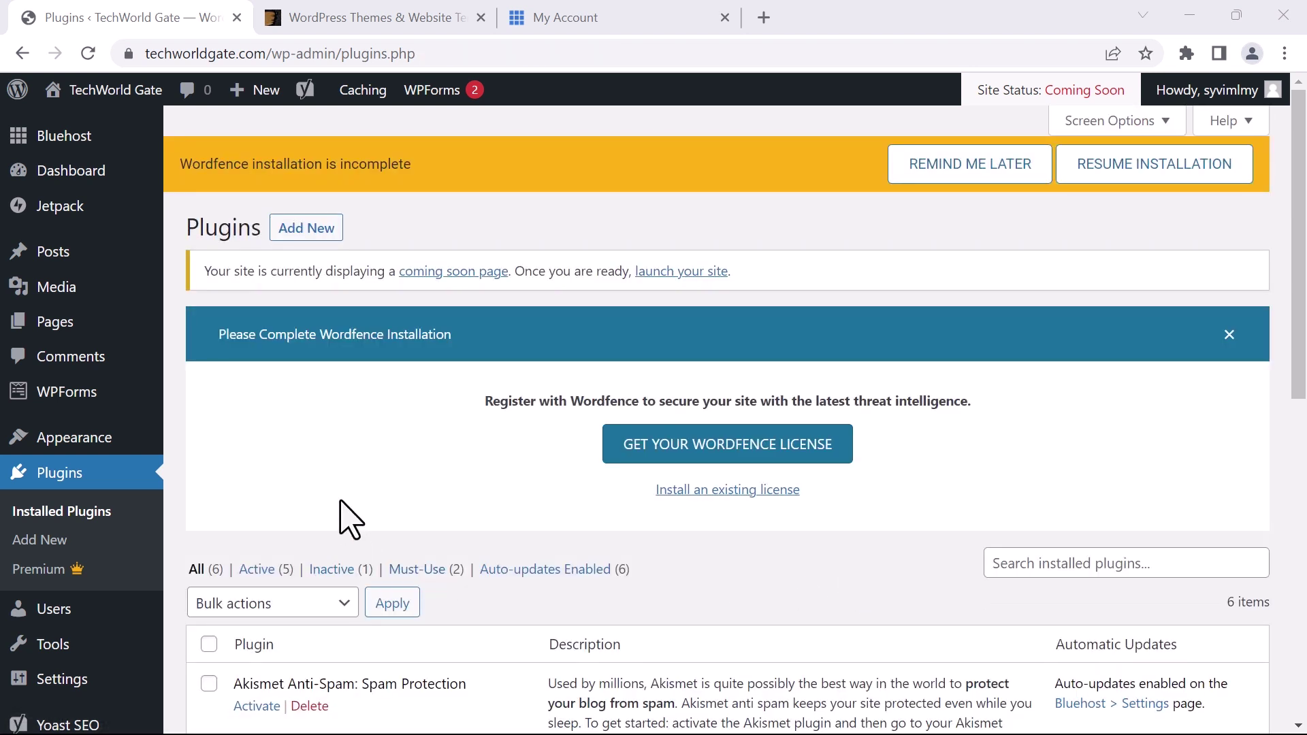
left_click(308, 229)
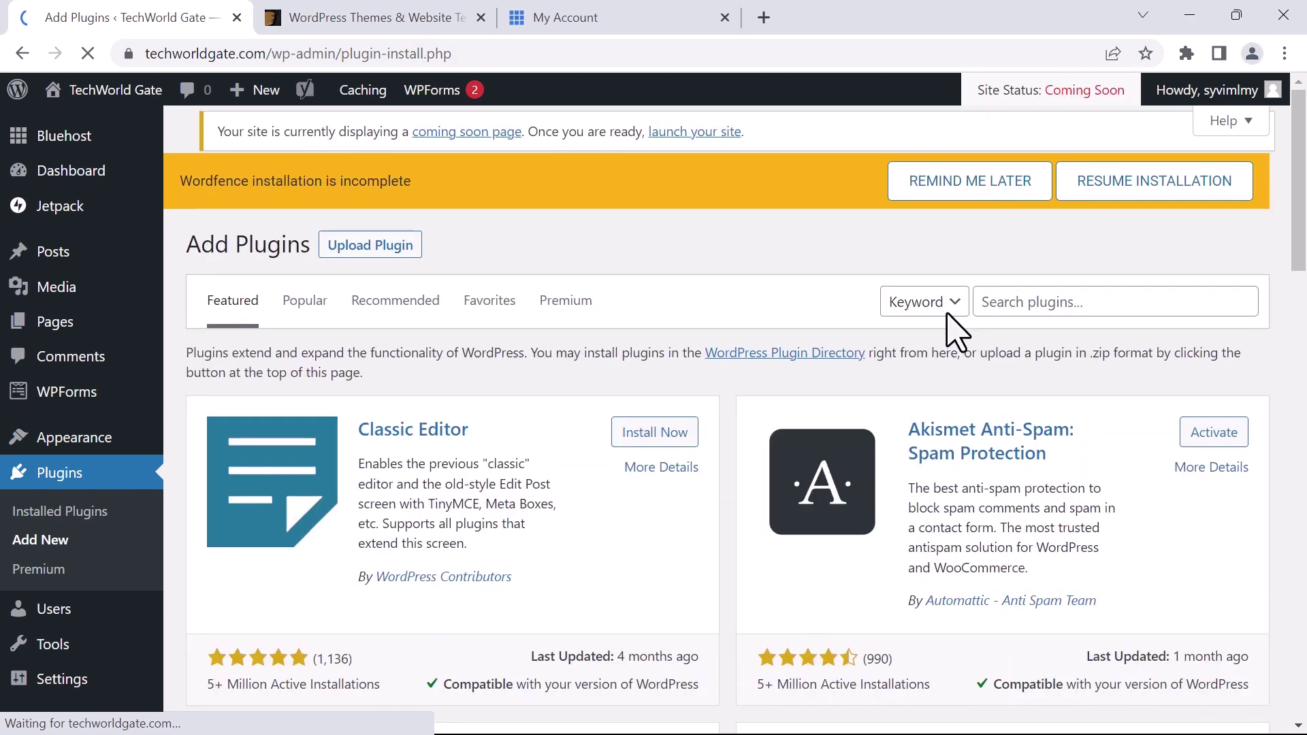
left_click(1019, 326)
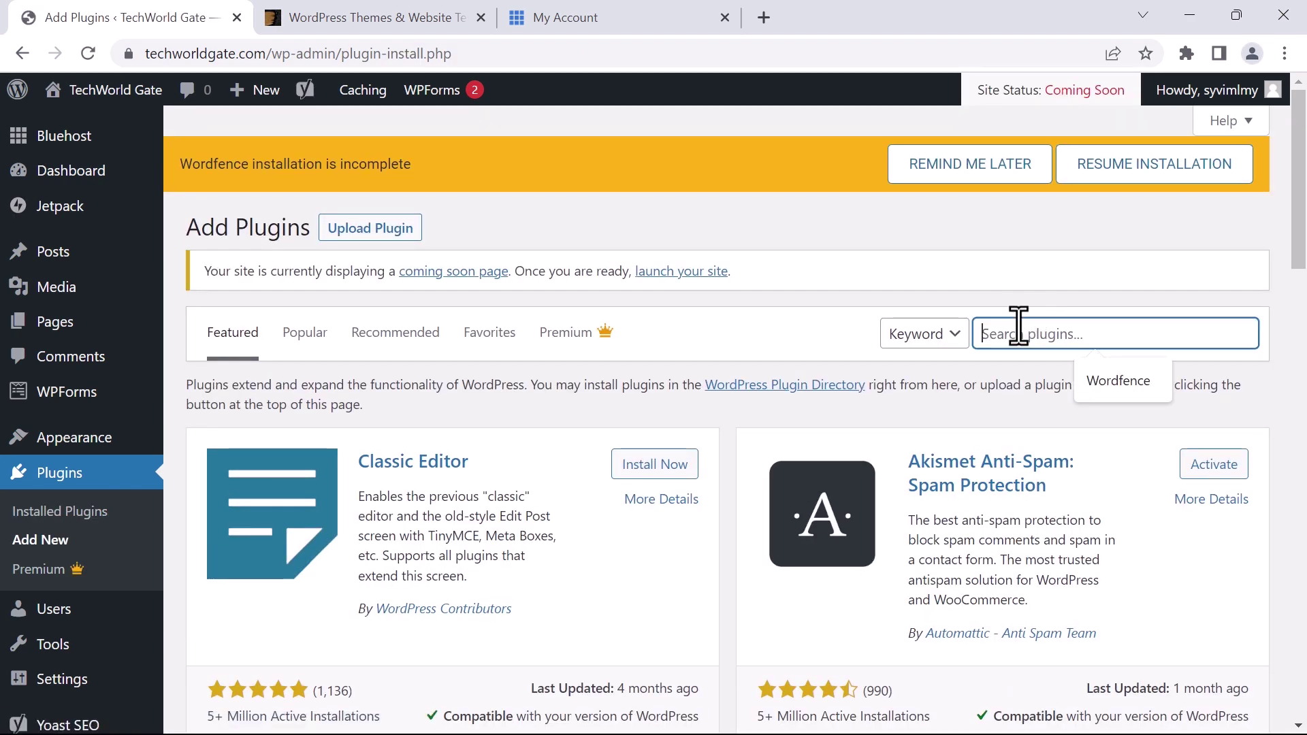
type("Updraft")
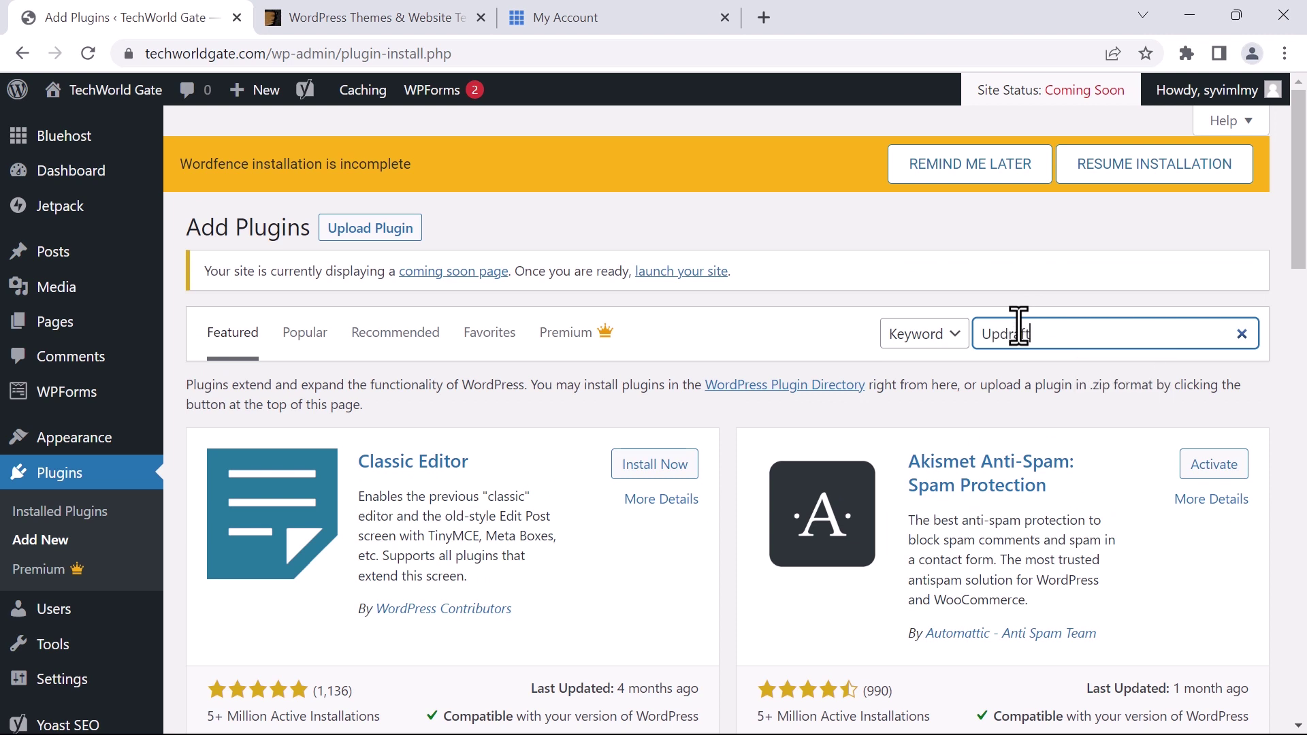
type(" plus")
scroll(812, 293, "down", 1)
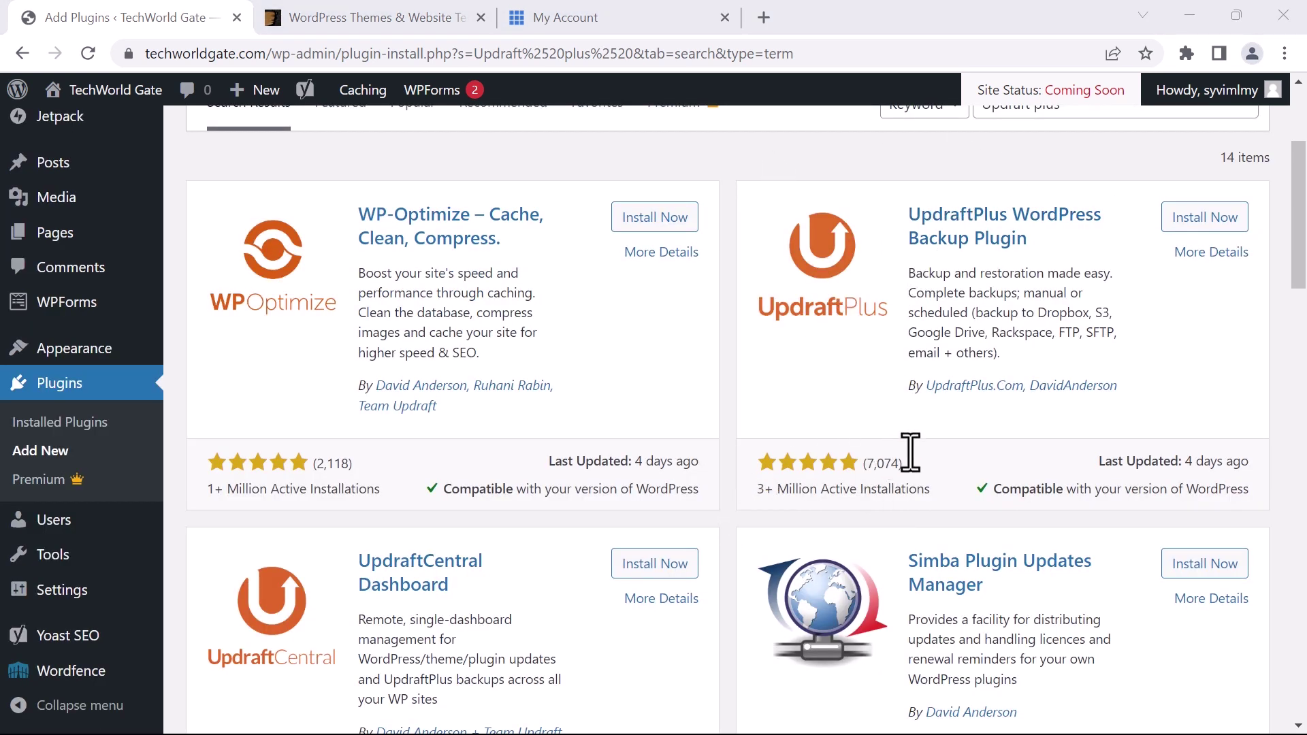
Review UpdraftPlus details and reviews, then install and activate it
left_click(1210, 253)
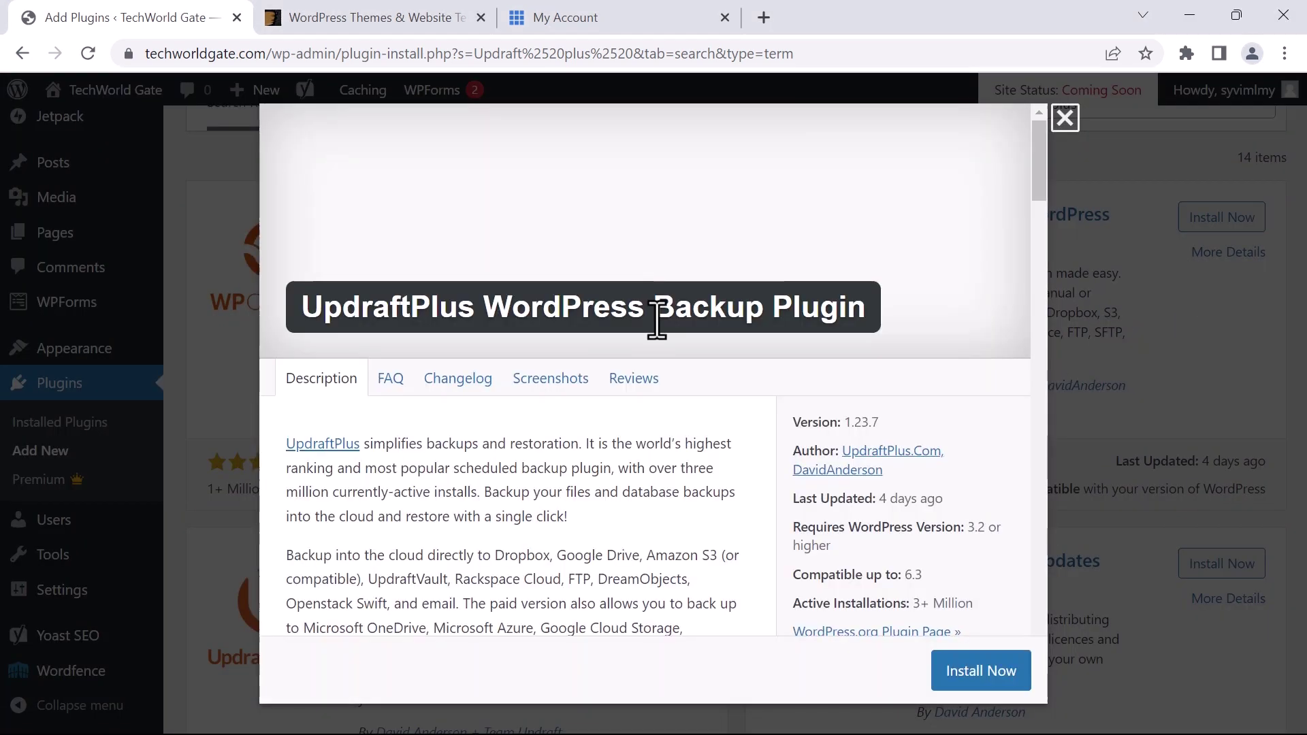
left_click(613, 387)
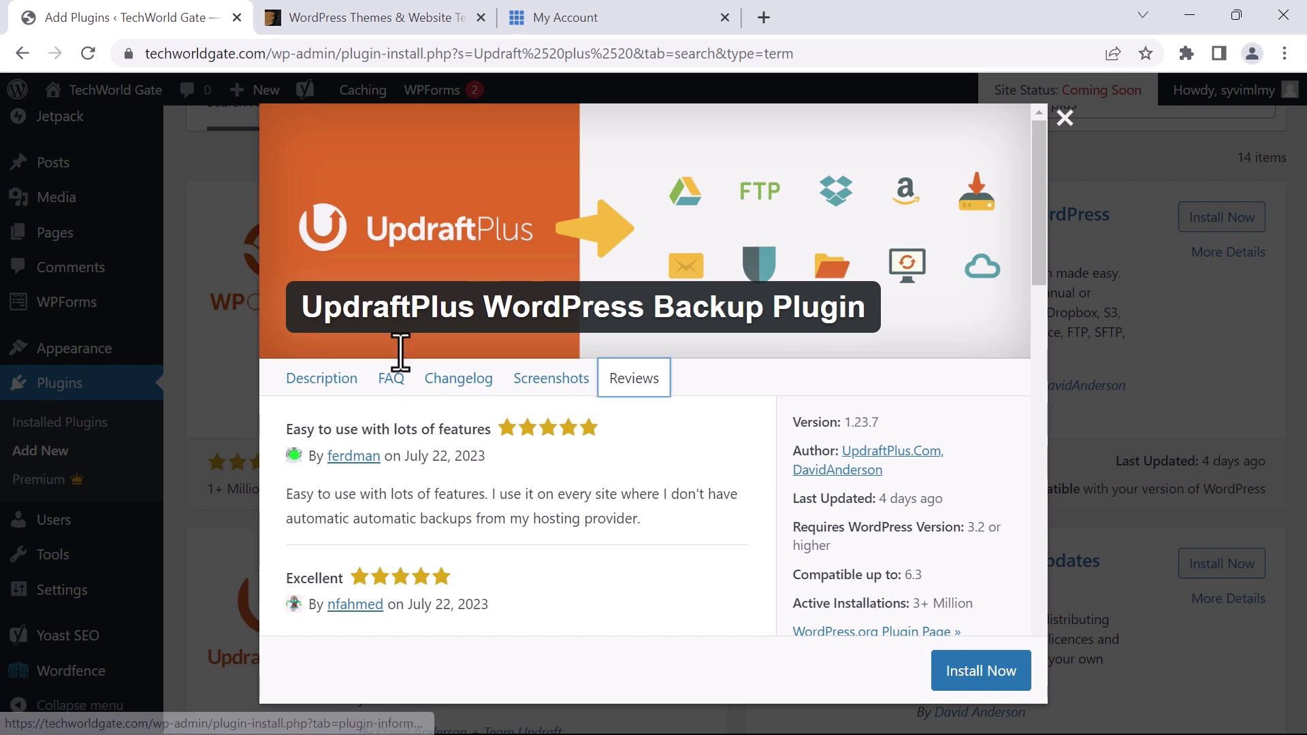
left_click(960, 674)
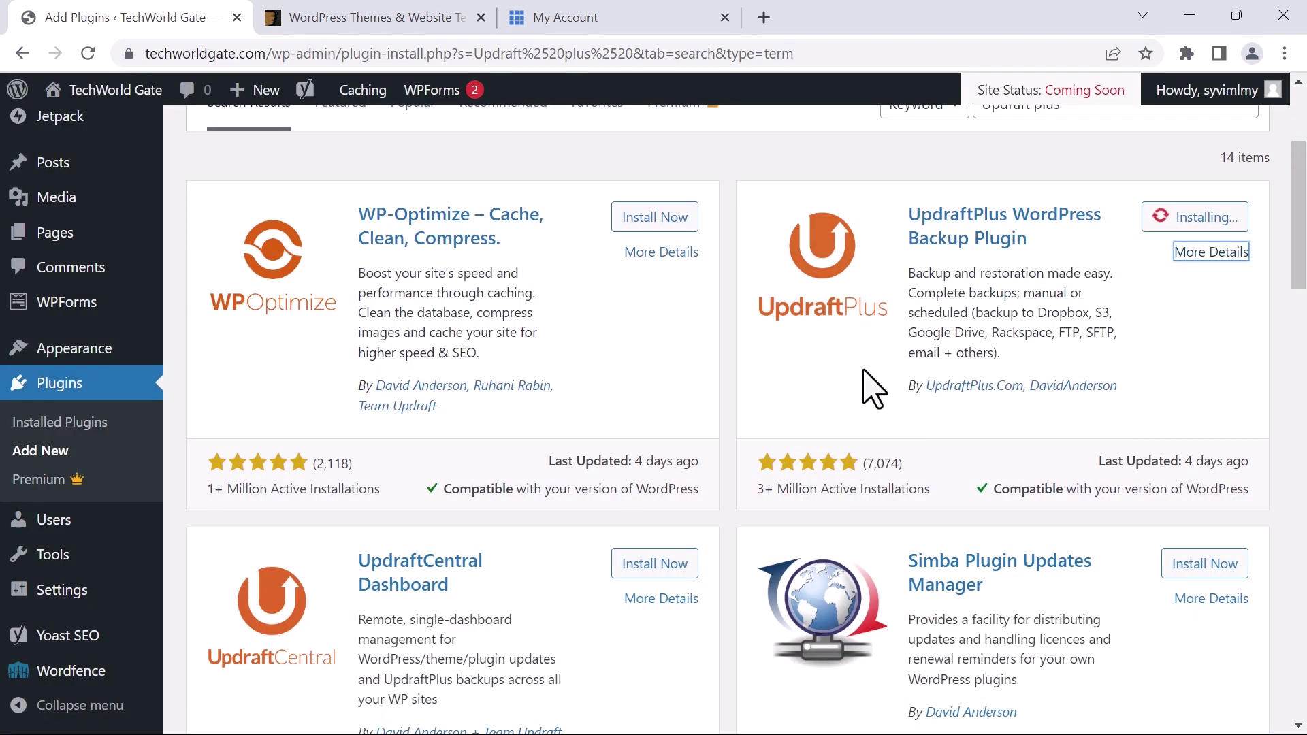
scroll(865, 392, "up", 2)
left_click(1217, 300)
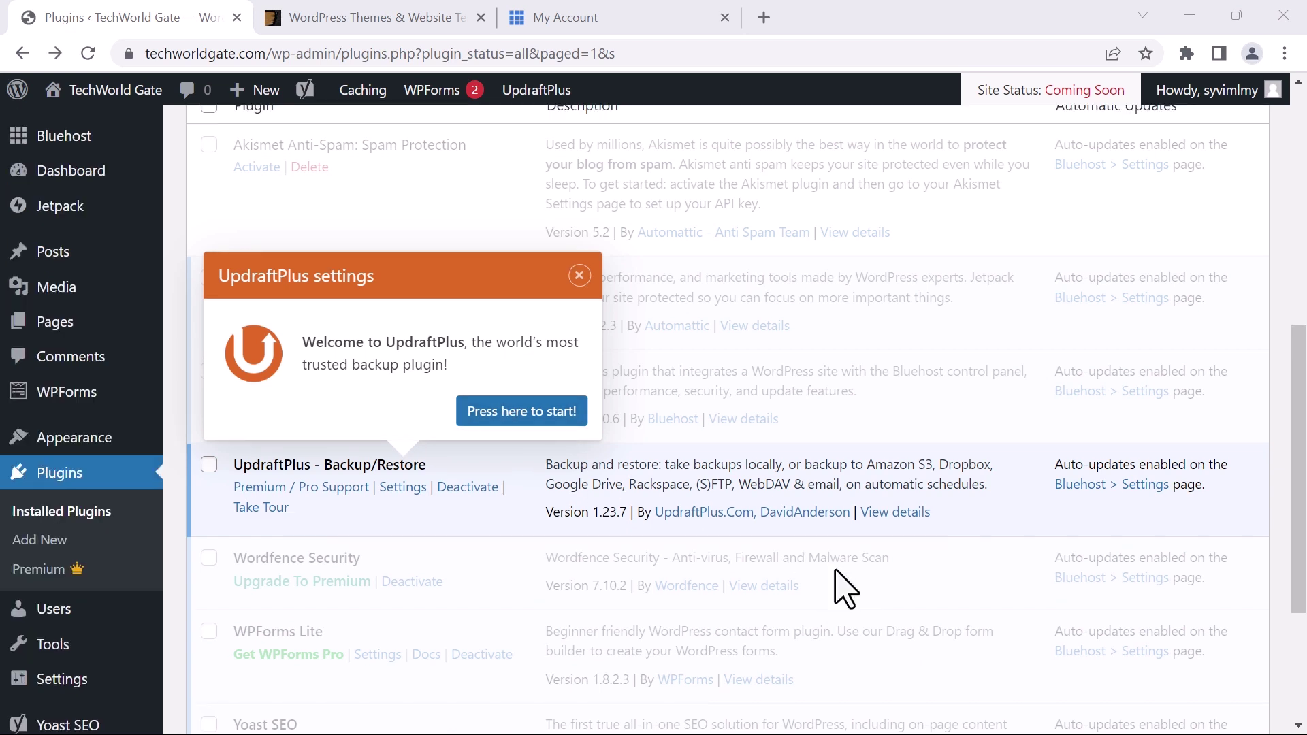
scroll(744, 389, "up", 8)
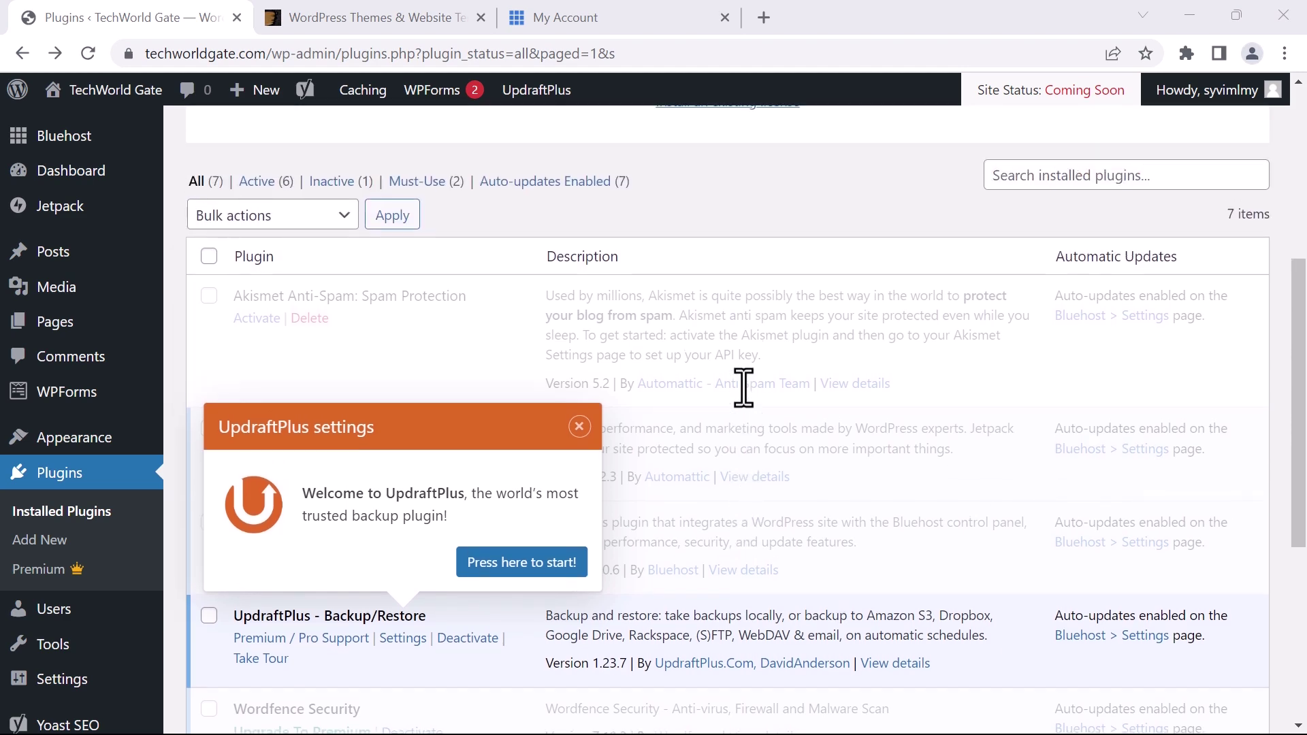
Search the plugin directory for 'Pre' and locate Pretty Links in the results
left_click(286, 227)
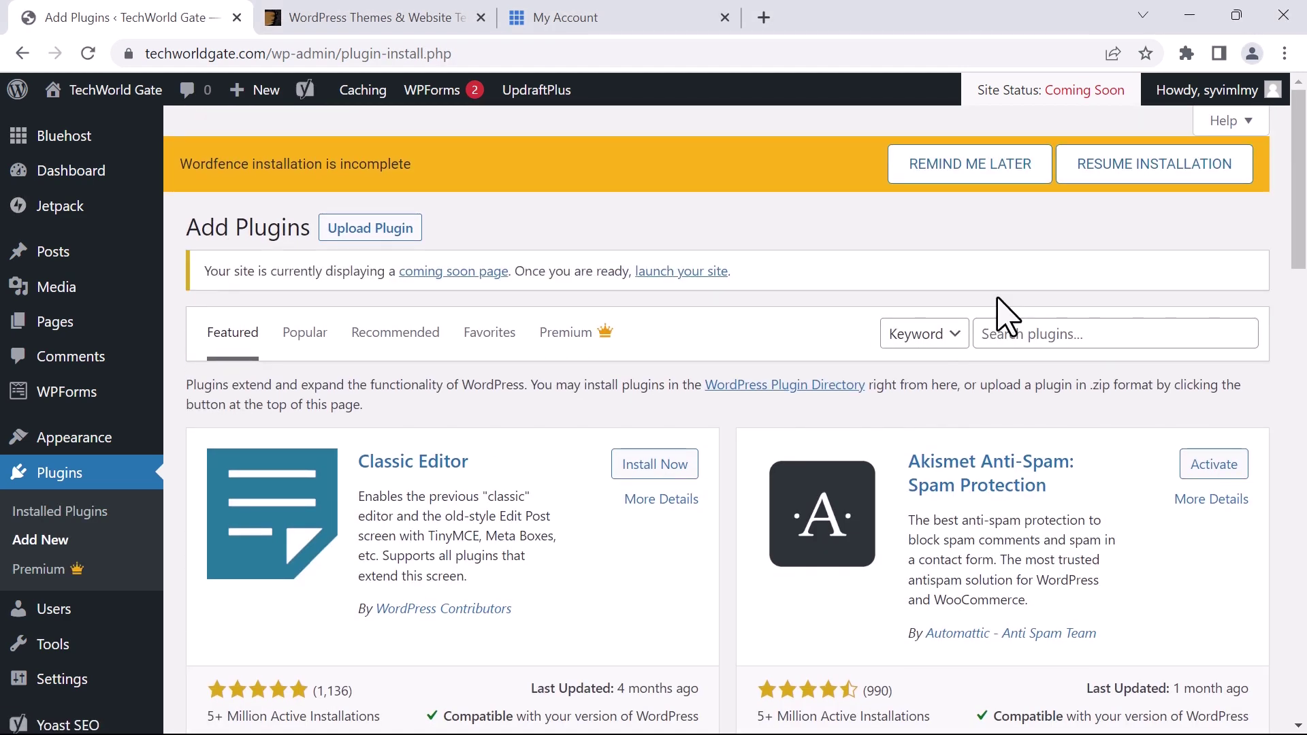
left_click(1021, 324)
type("Pretty links")
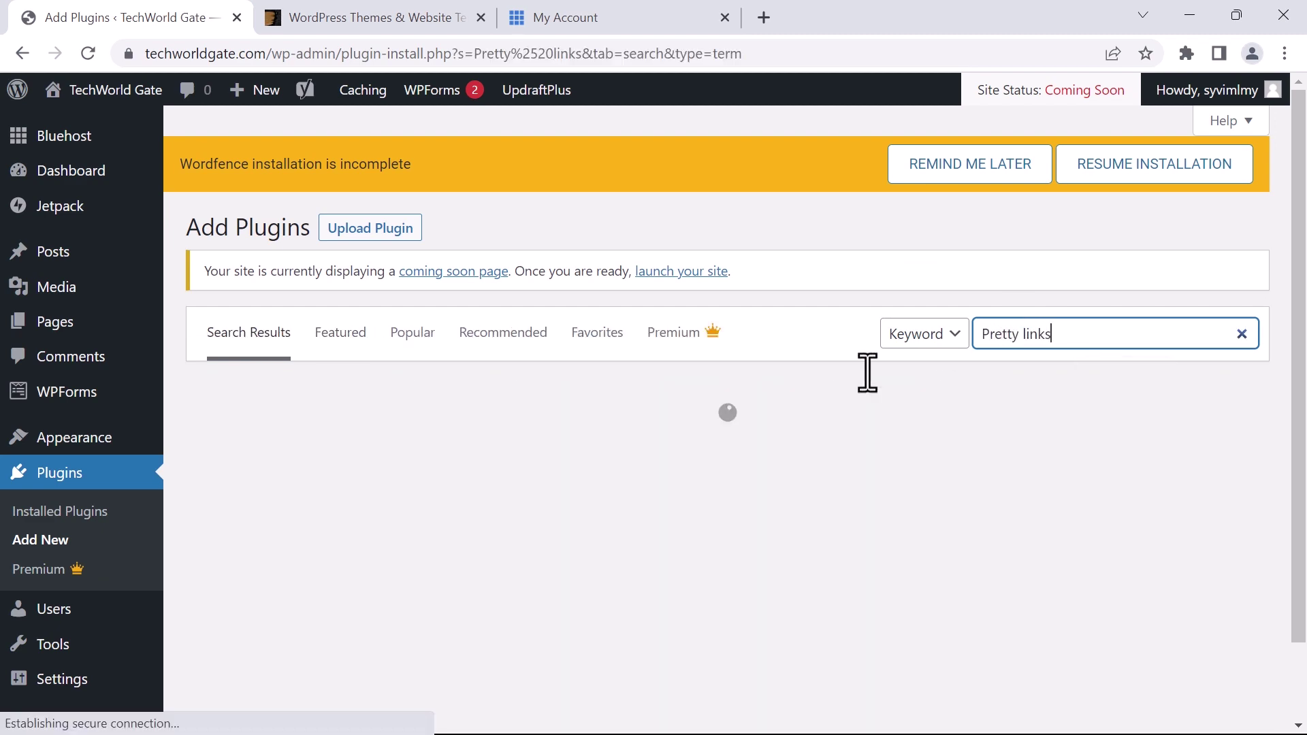
scroll(181, 593, "down", 2)
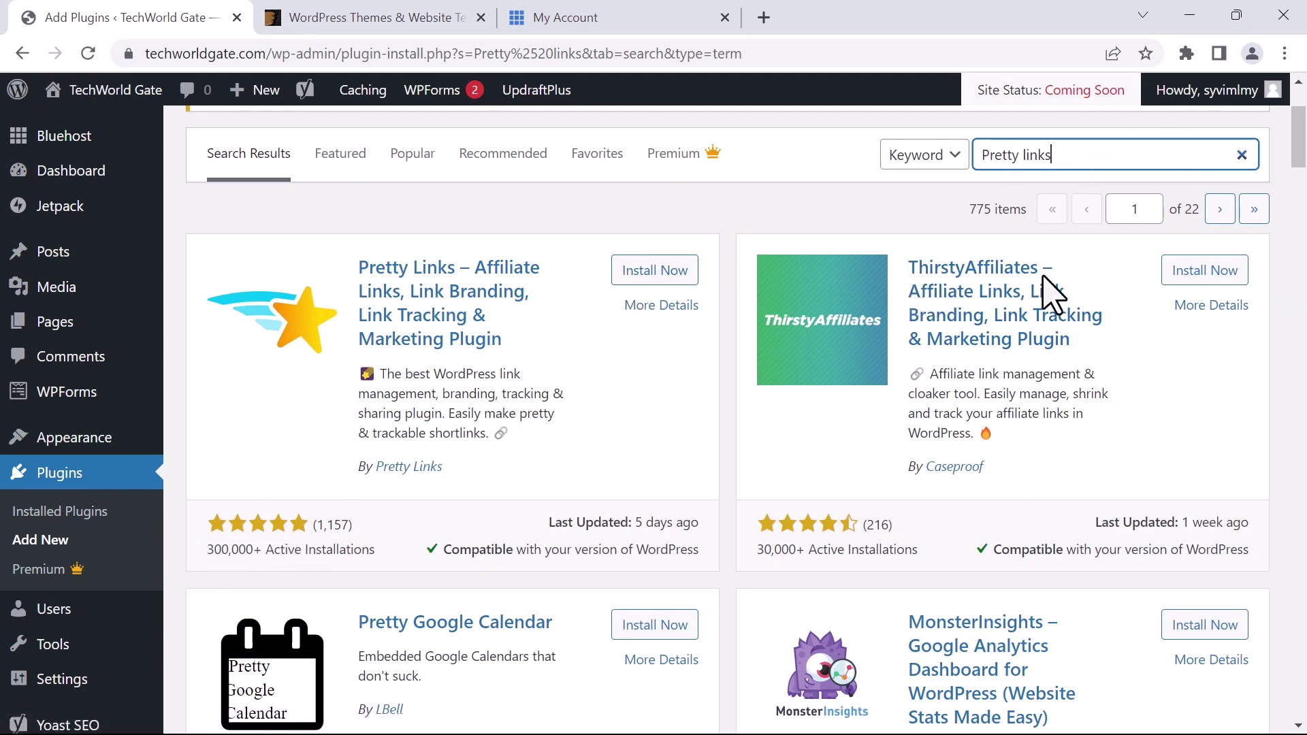
scroll(926, 357, "down", 1)
scroll(885, 347, "down", 2)
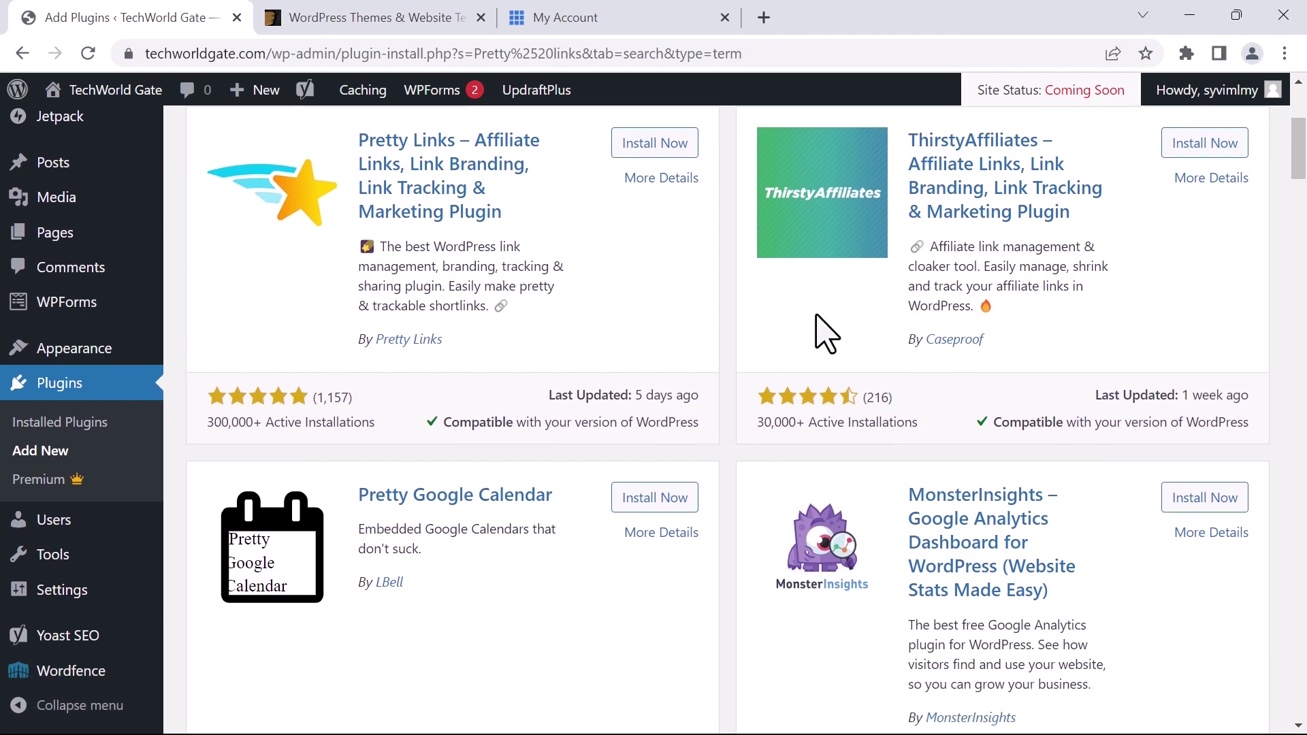
left_click_drag(760, 429, 796, 424)
left_click(813, 351)
scroll(753, 344, "up", 5)
scroll(692, 418, "down", 3)
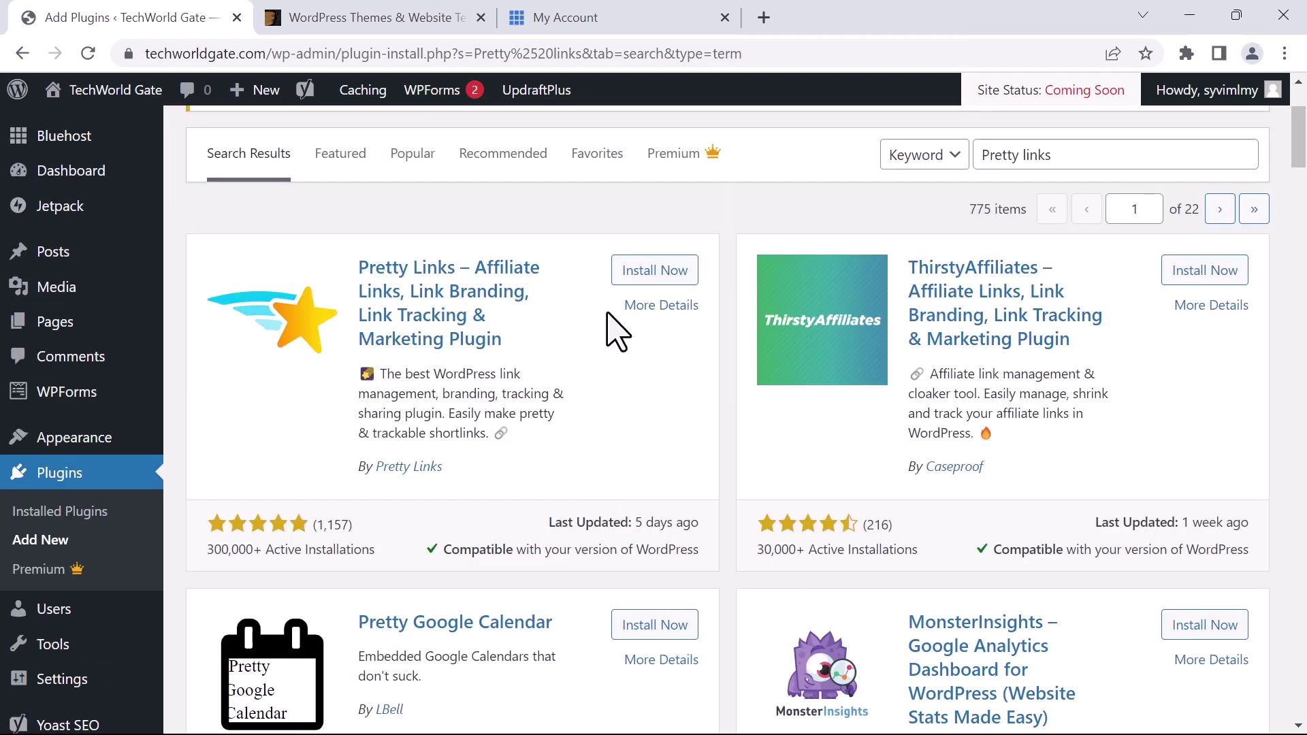
Install and activate Pretty Links, then scroll through its welcome guide
left_click(644, 273)
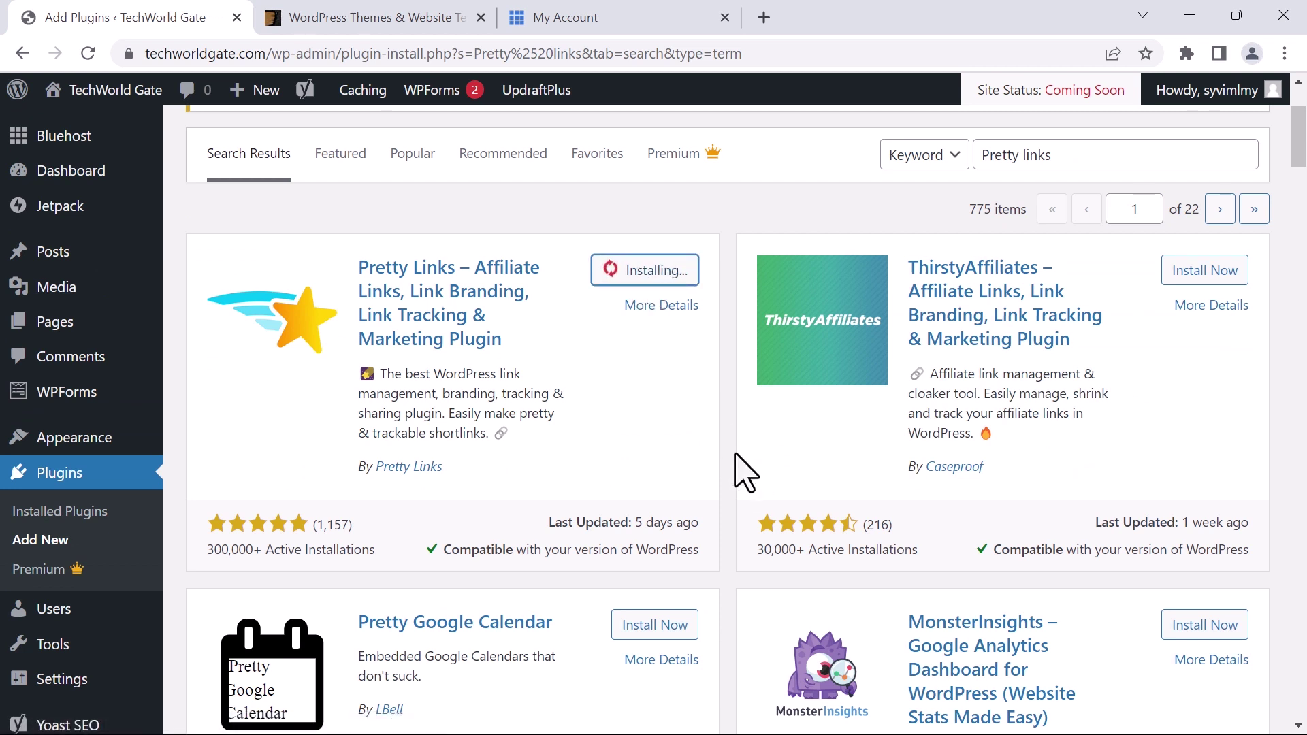
left_click(662, 275)
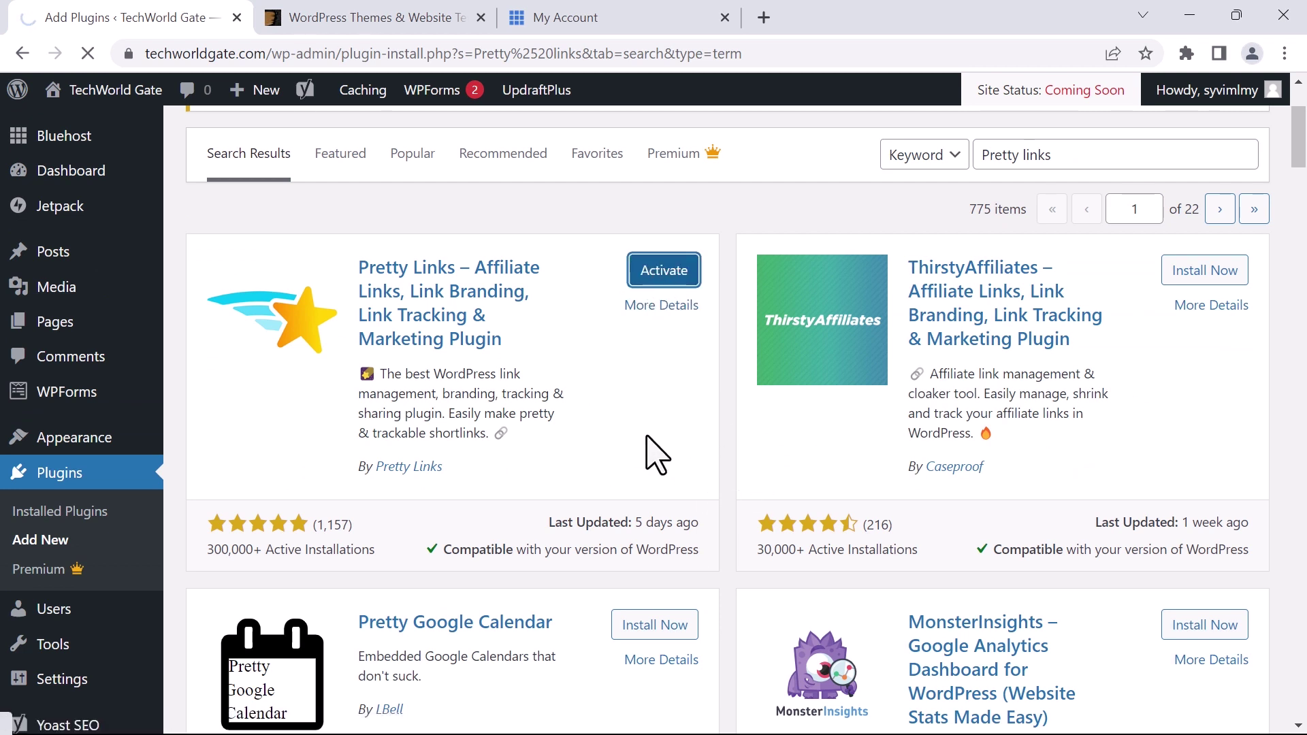
scroll(736, 350, "down", 4)
scroll(736, 352, "down", 4)
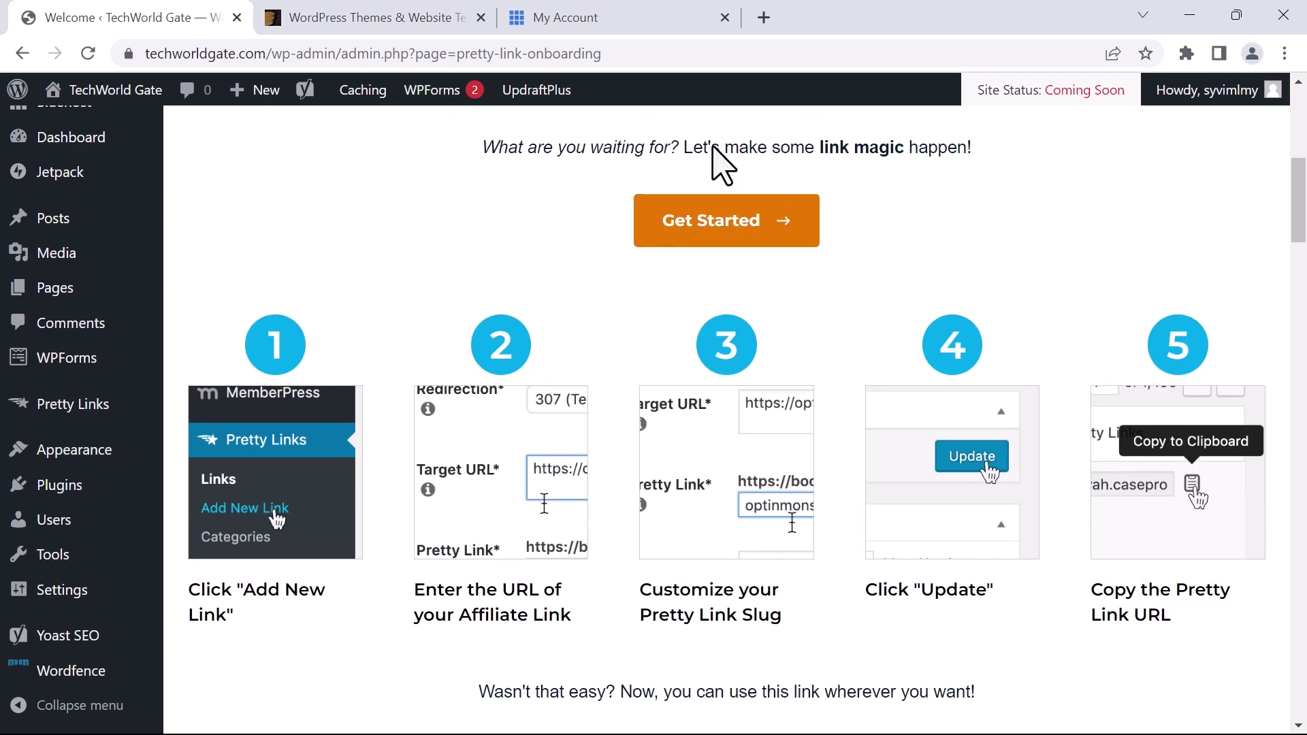
scroll(304, 409, "down", 1)
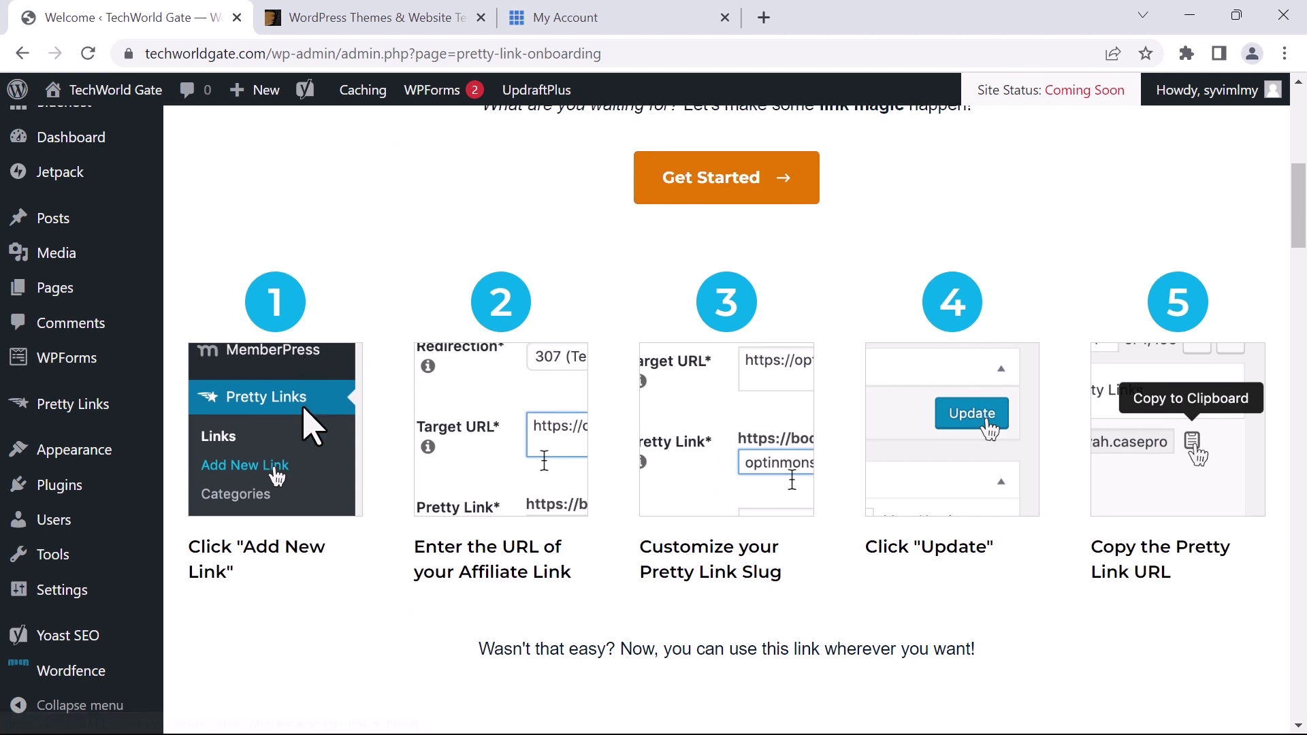
scroll(356, 381, "down", 1)
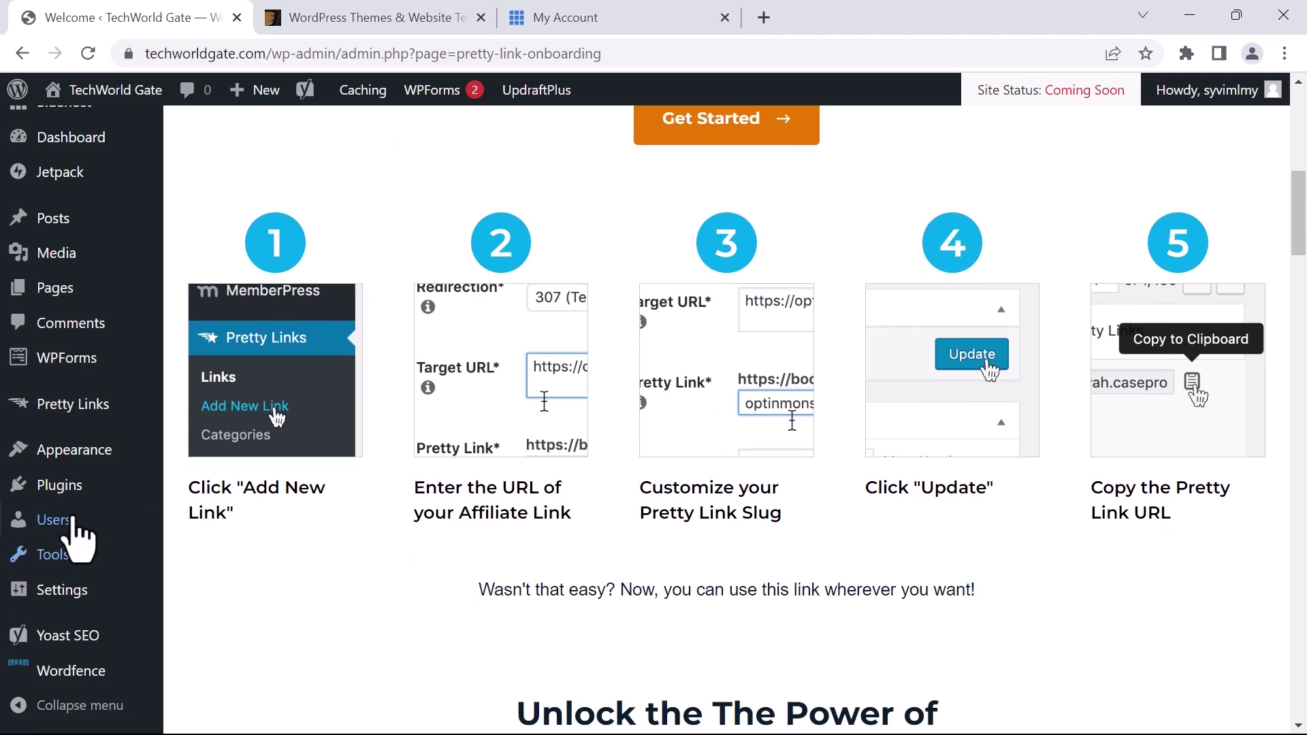
Close the UpdraftPlus welcome popup and postpone the Wordfence installation notice on Installed Plugins
left_click(49, 488)
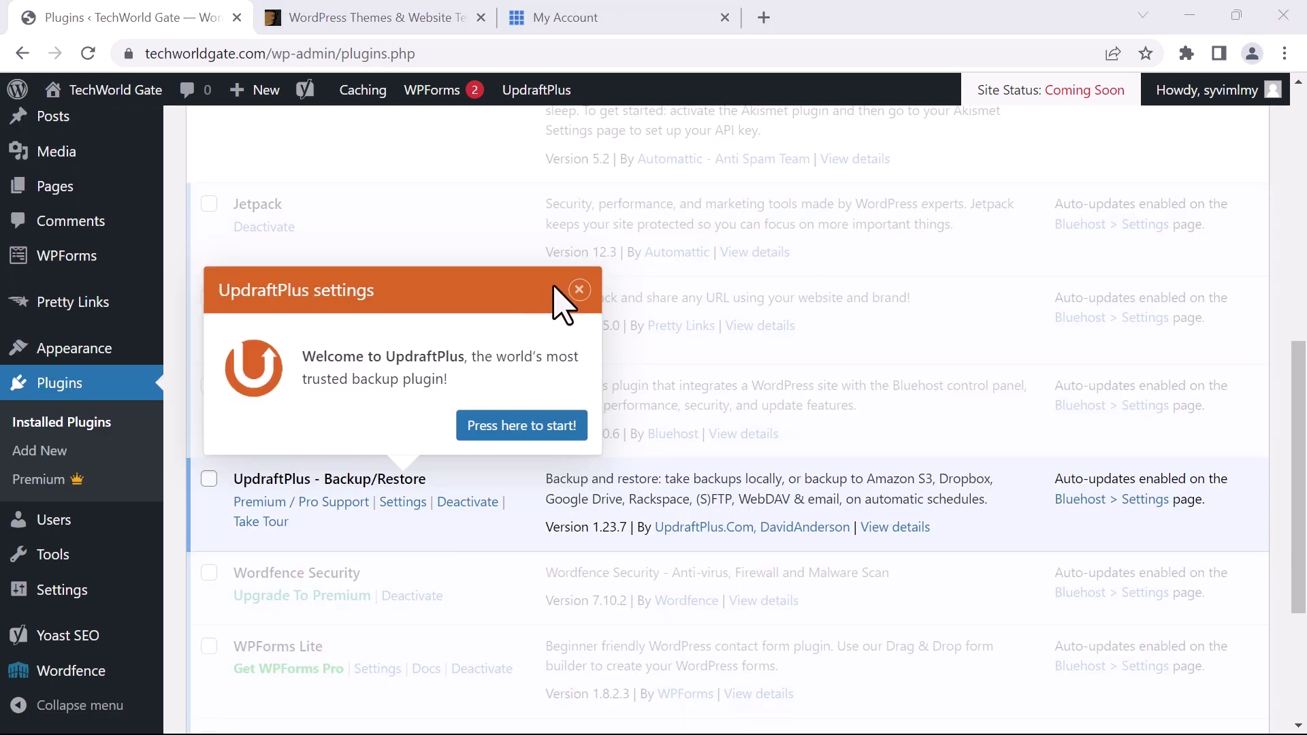
left_click(579, 290)
left_click(1229, 334)
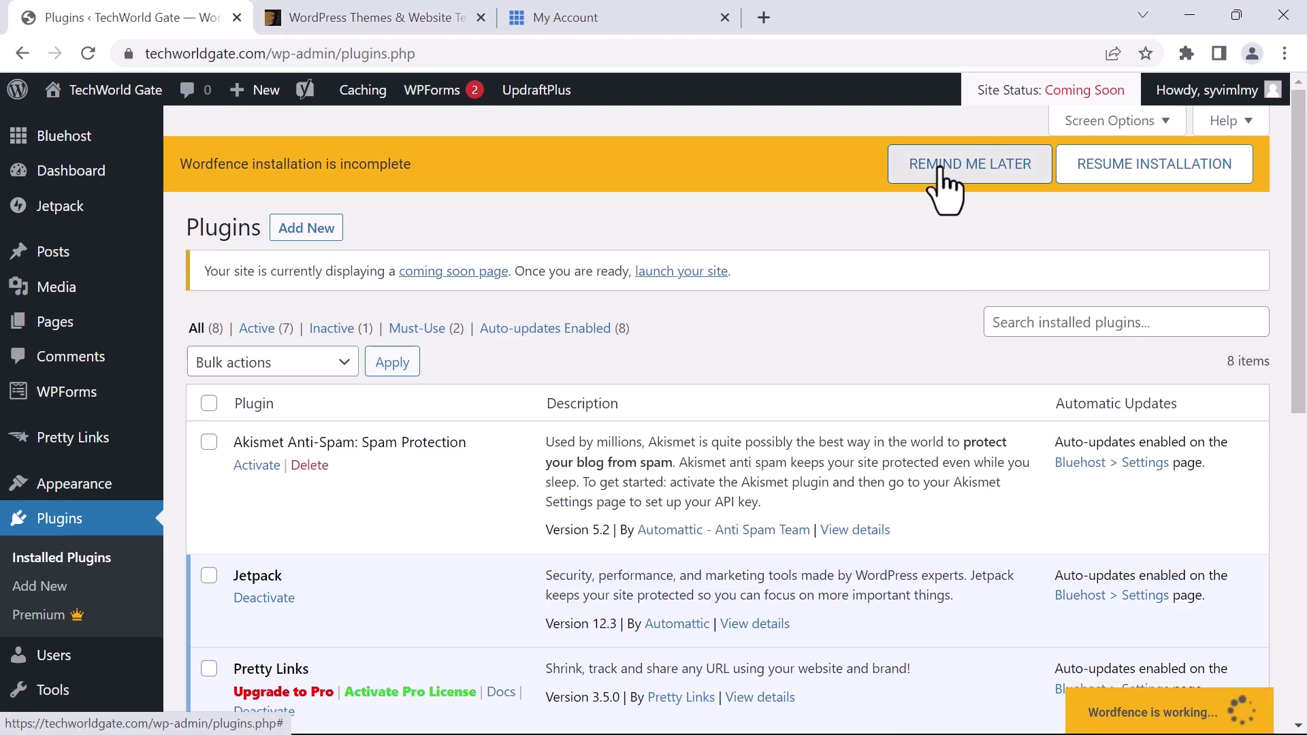
left_click(948, 181)
left_click(820, 455)
scroll(783, 255, "down", 2)
scroll(783, 255, "up", 1)
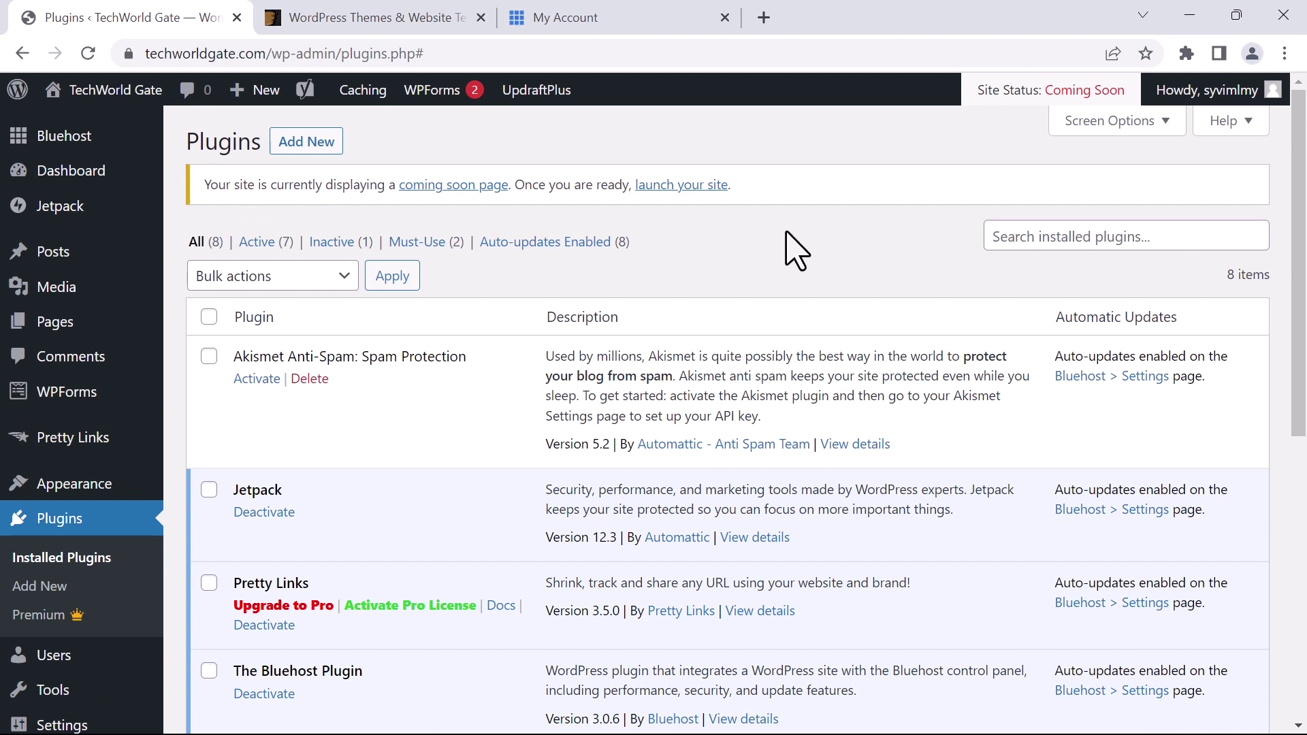
Search the plugin directory for WP Mail SMTP and install WP Mail SMTP by WPForms
left_click(297, 143)
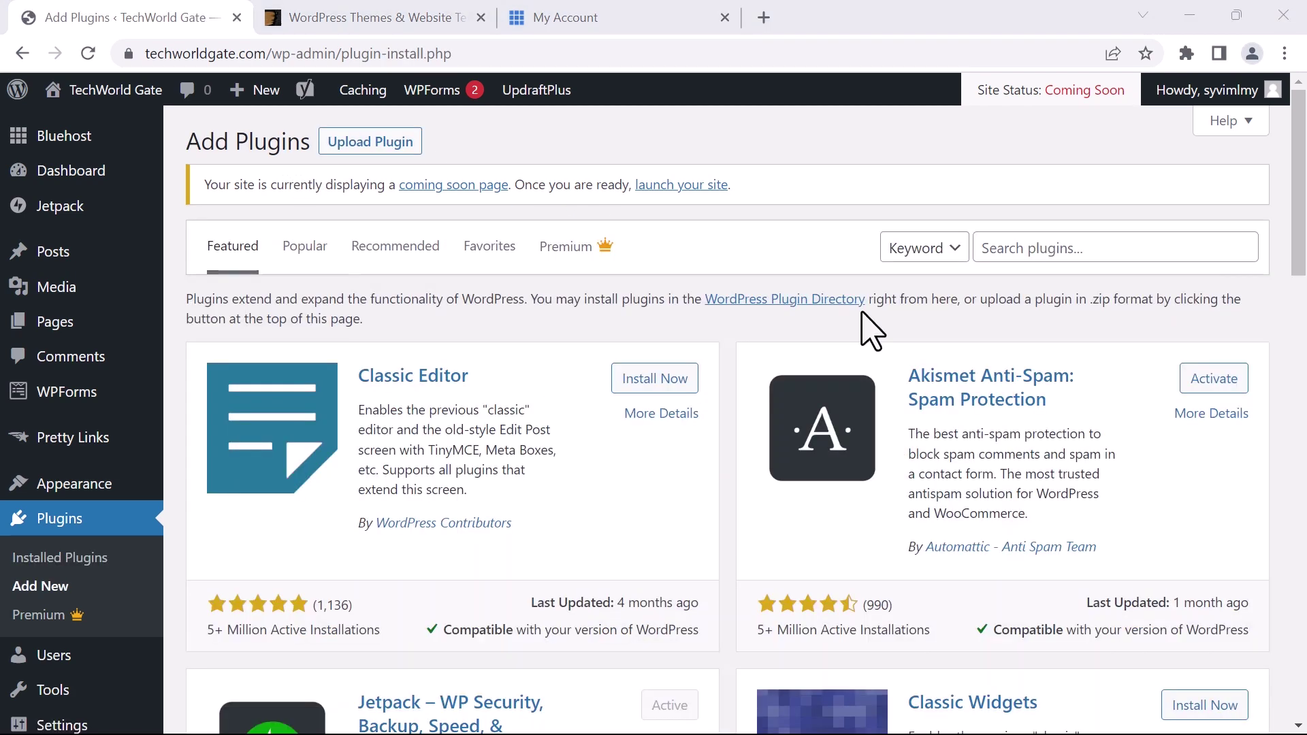
left_click(1014, 247)
type("WP Mail SMTP")
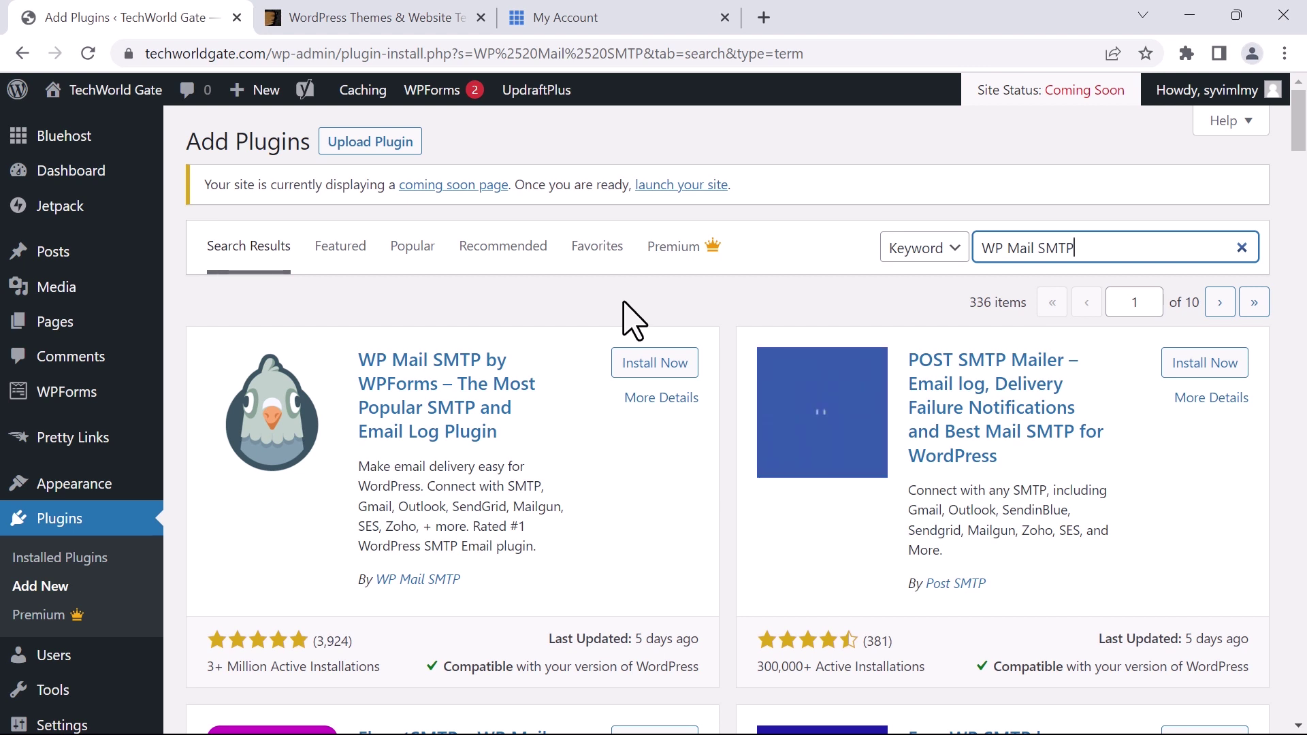
left_click(650, 371)
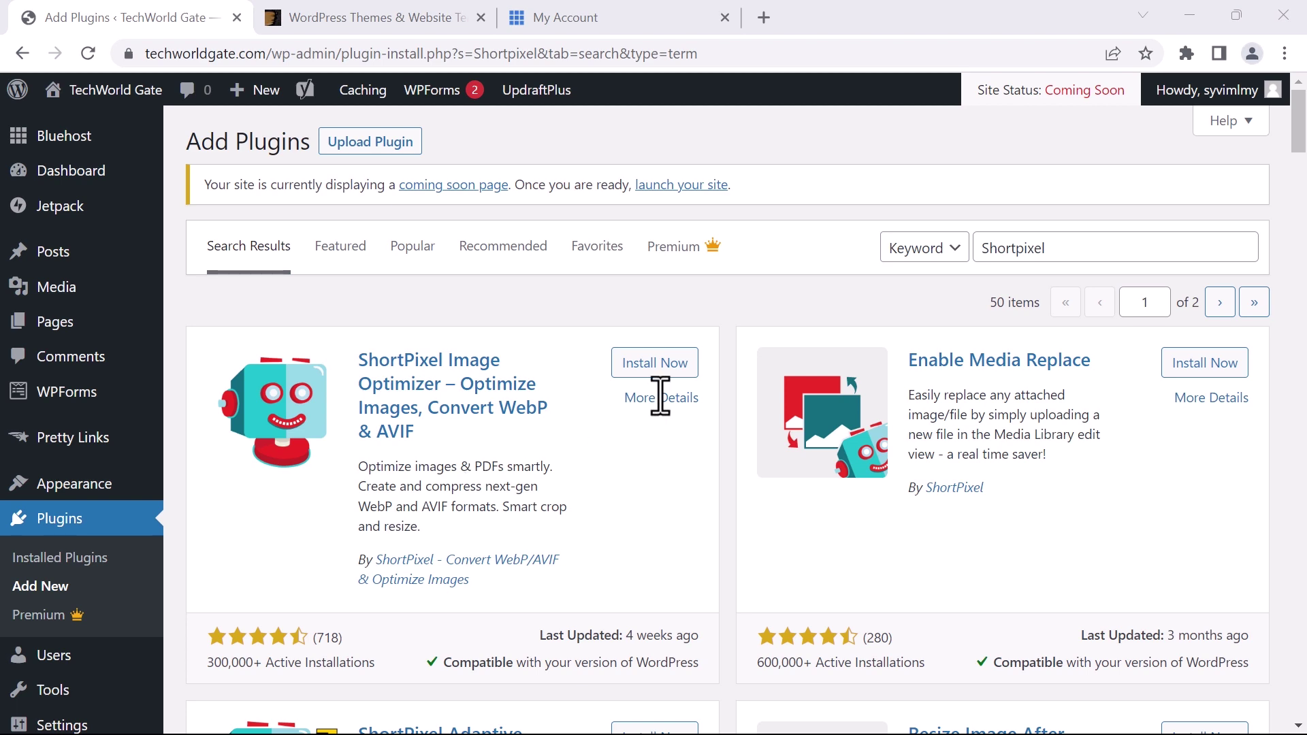
Install Imagify, Easy Table of Contents and Site Kit by Google from plugin search
left_click_drag(1085, 248, 950, 263)
type("Imagify")
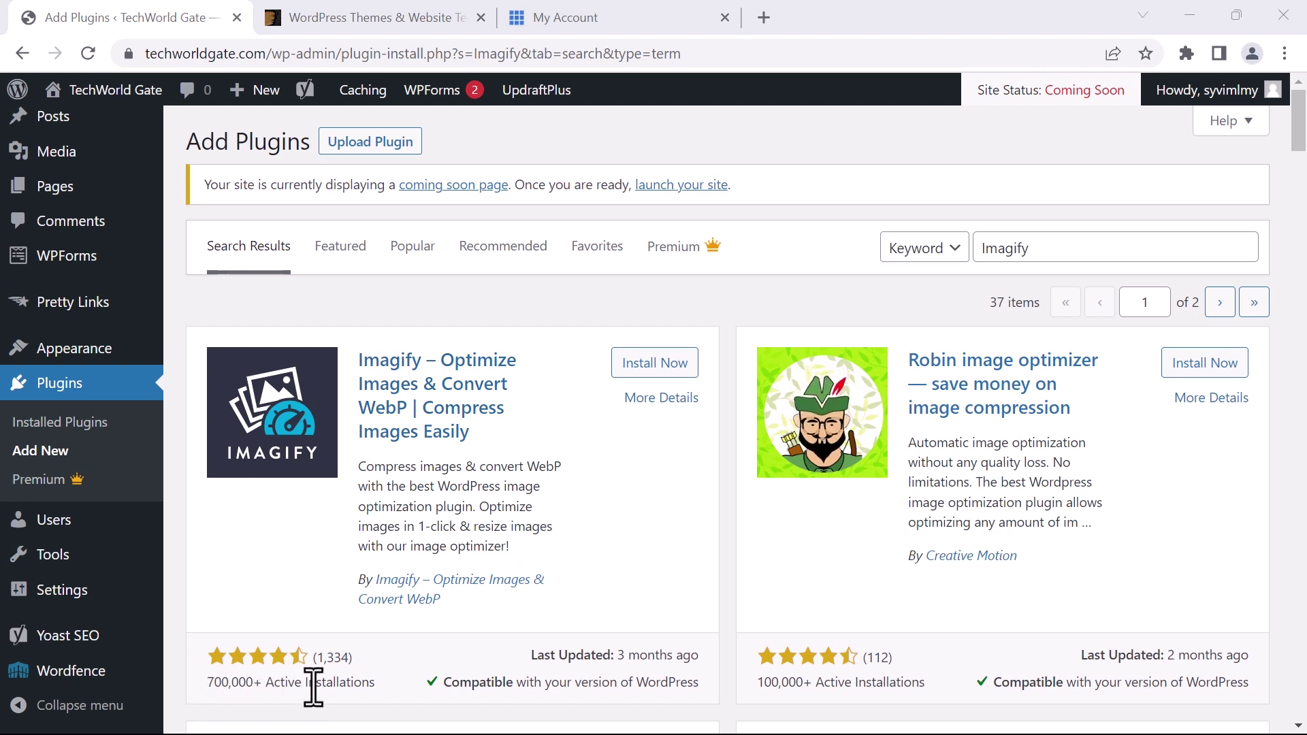
left_click(634, 365)
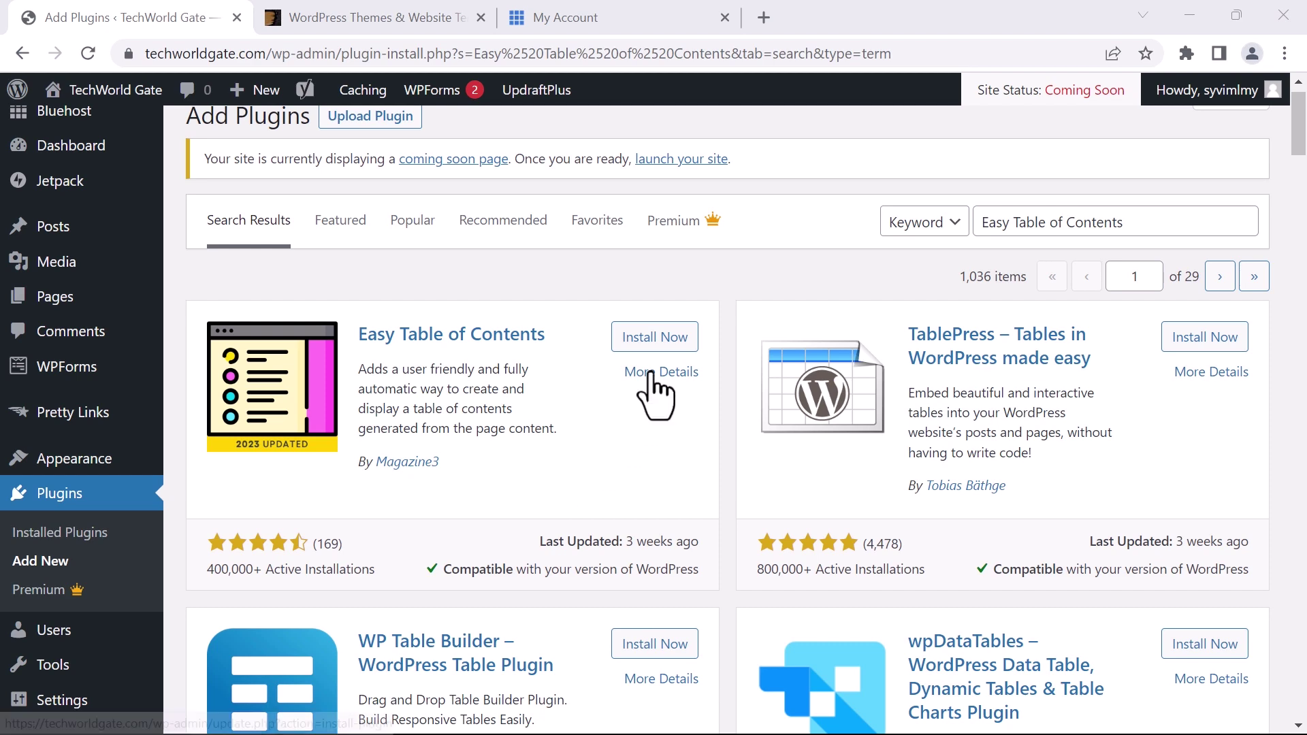
left_click(643, 344)
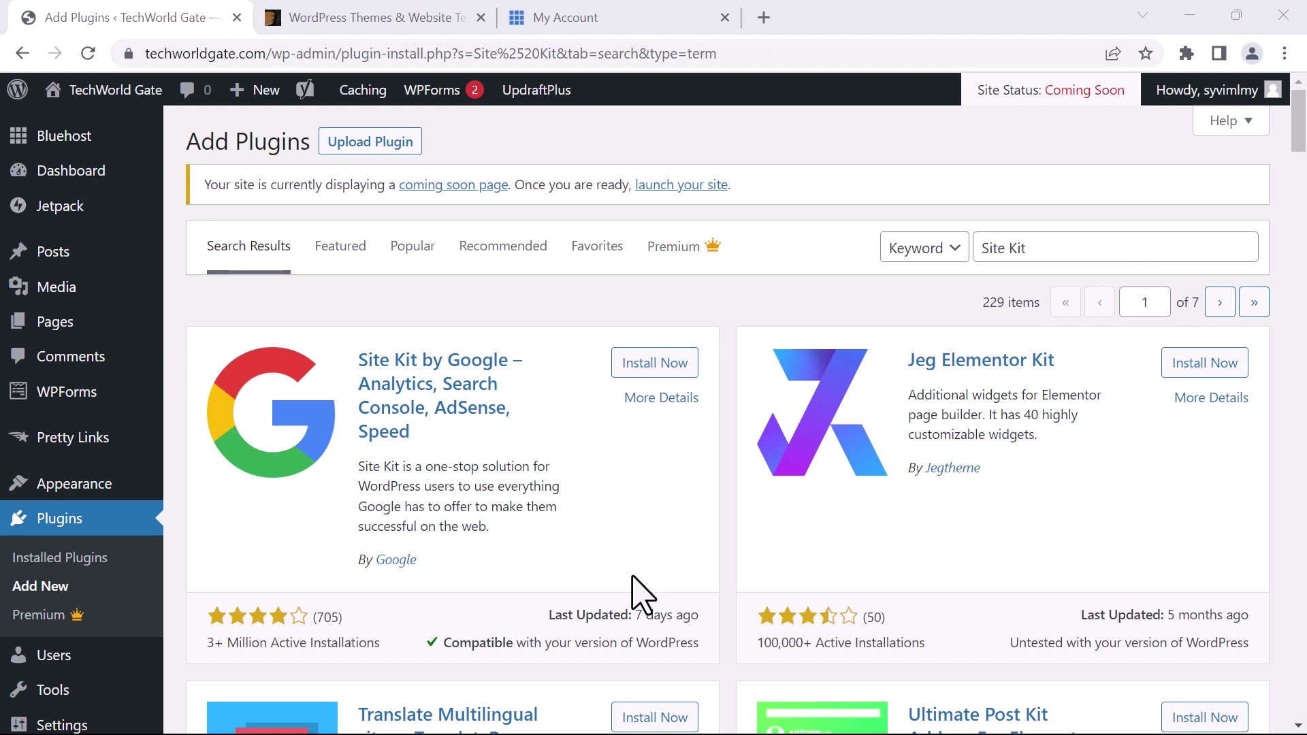
left_click(636, 368)
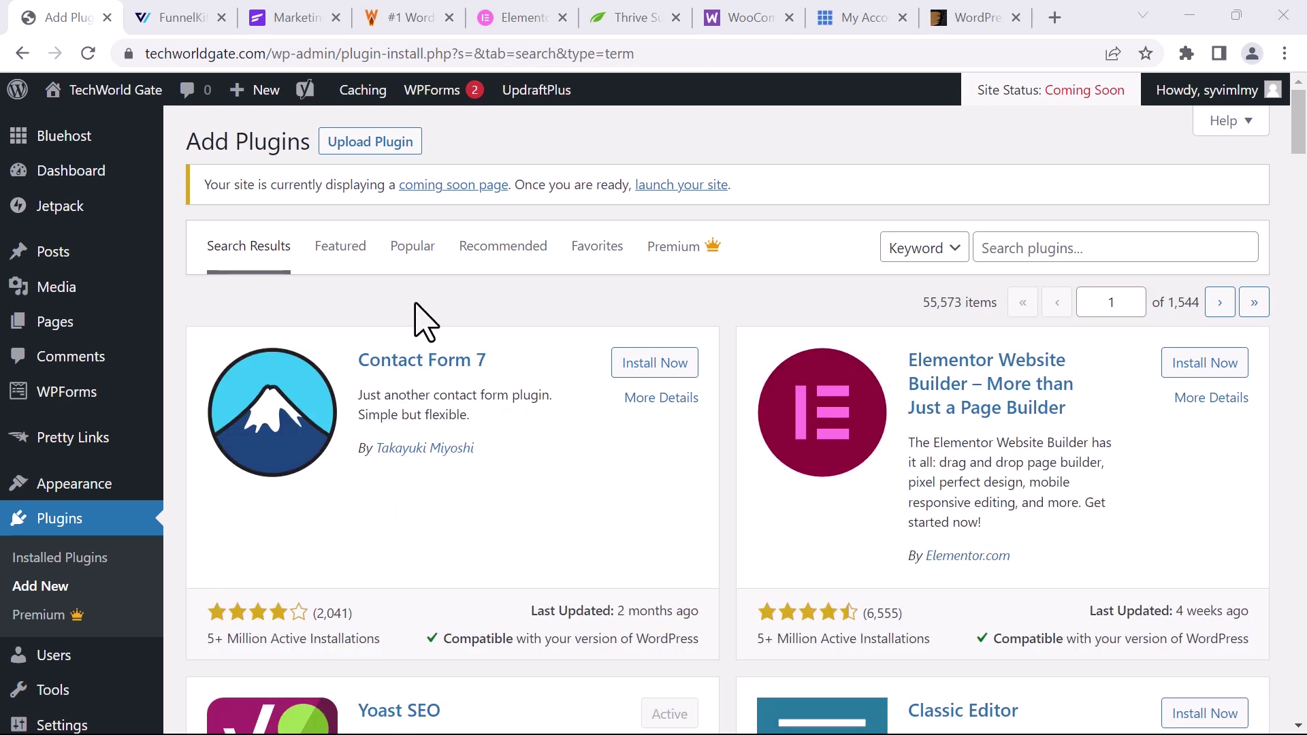
Cycle through the FunnelKit, FluentCRM, WP Rocket, Elementor and Thrive Suite tabs in Chrome
left_click(164, 23)
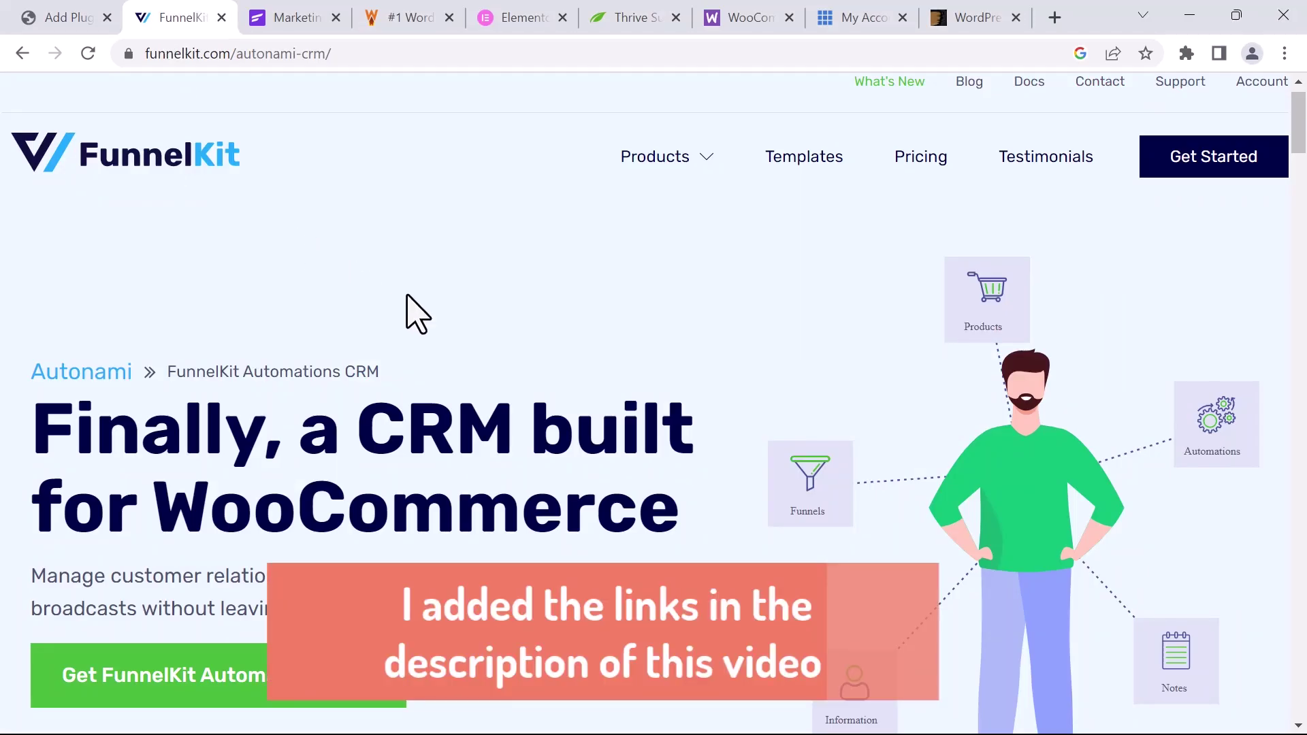
left_click(269, 21)
key("ctrl+Tab")
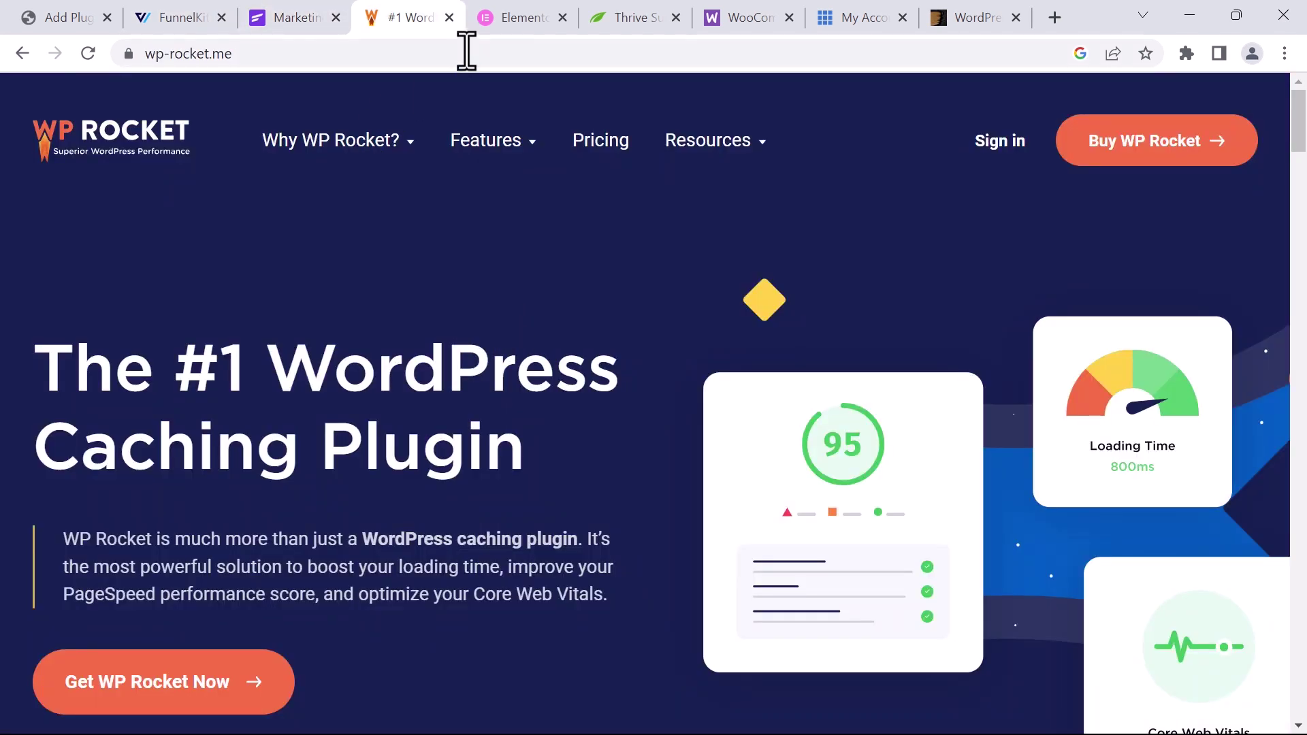
left_click(514, 17)
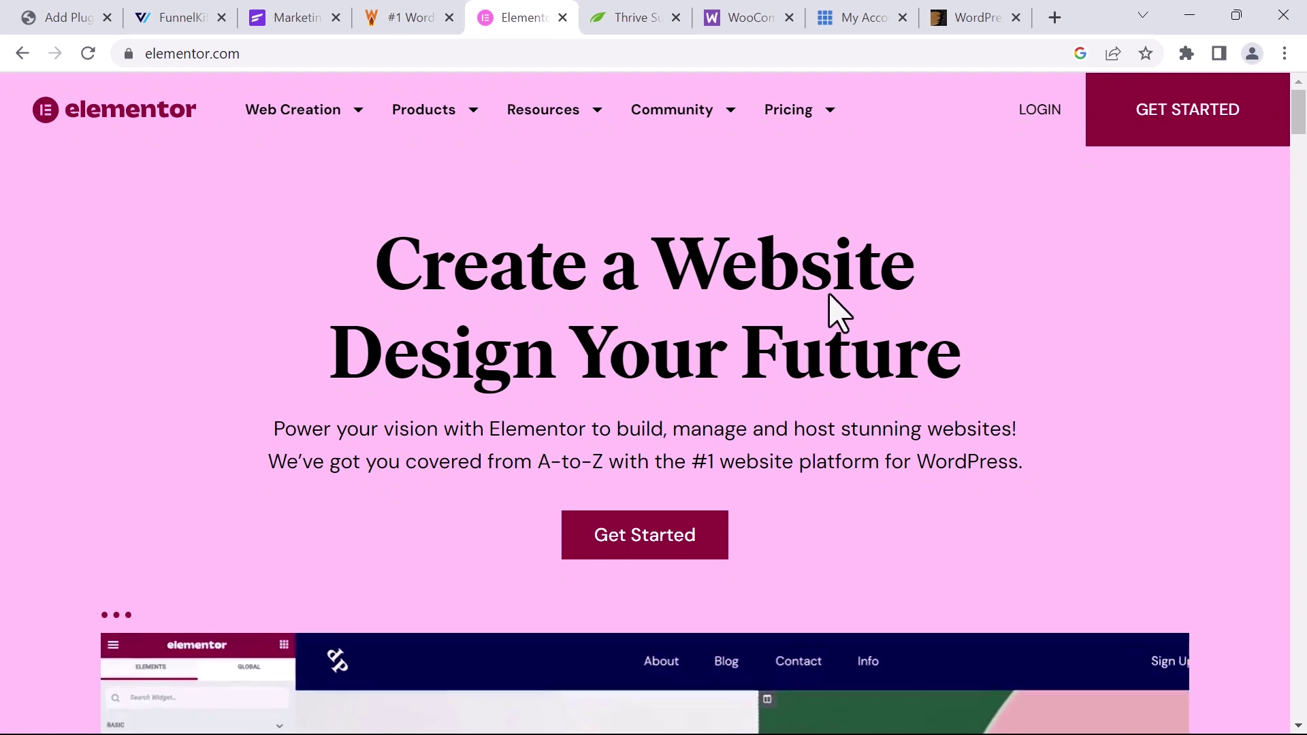
key("ctrl+Tab")
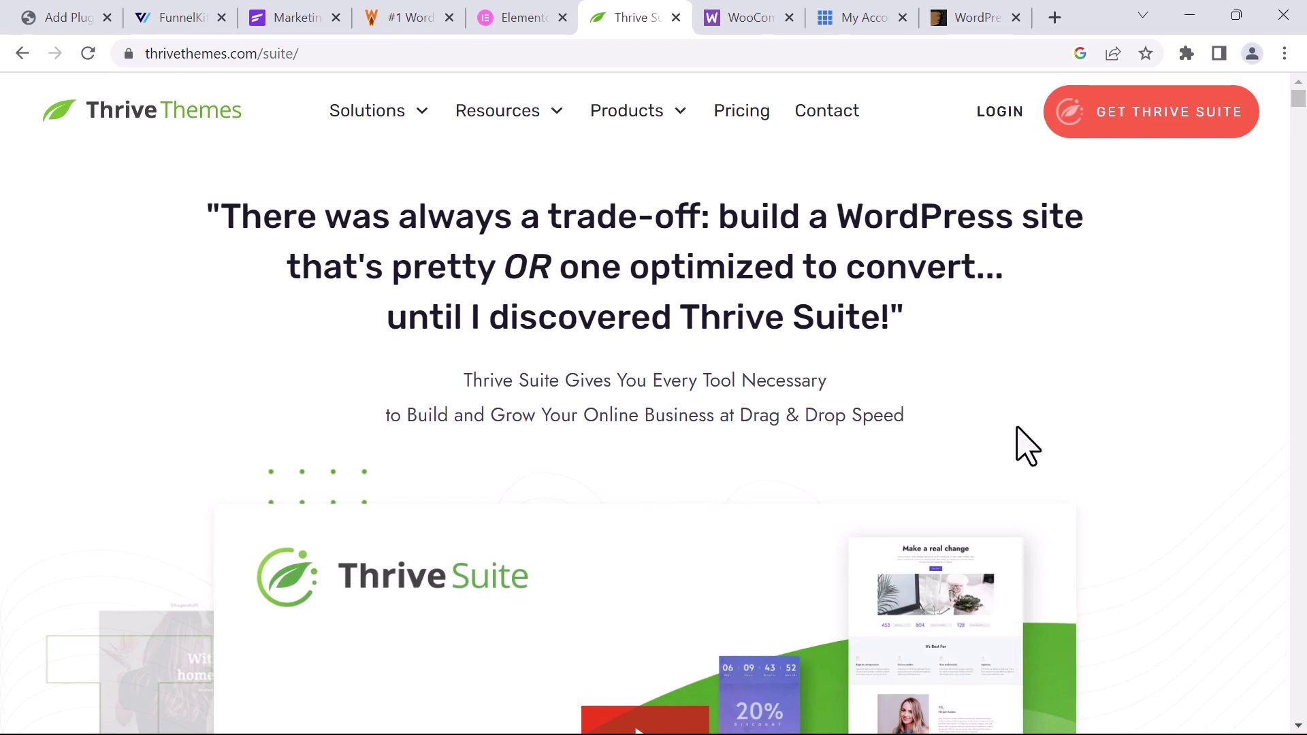
Scroll through the Thrive Suite product page
scroll(1021, 436, "down", 10)
scroll(1038, 416, "down", 8)
scroll(681, 381, "up", 1)
left_click_drag(677, 361, 594, 385)
scroll(595, 384, "down", 1)
scroll(636, 408, "down", 20)
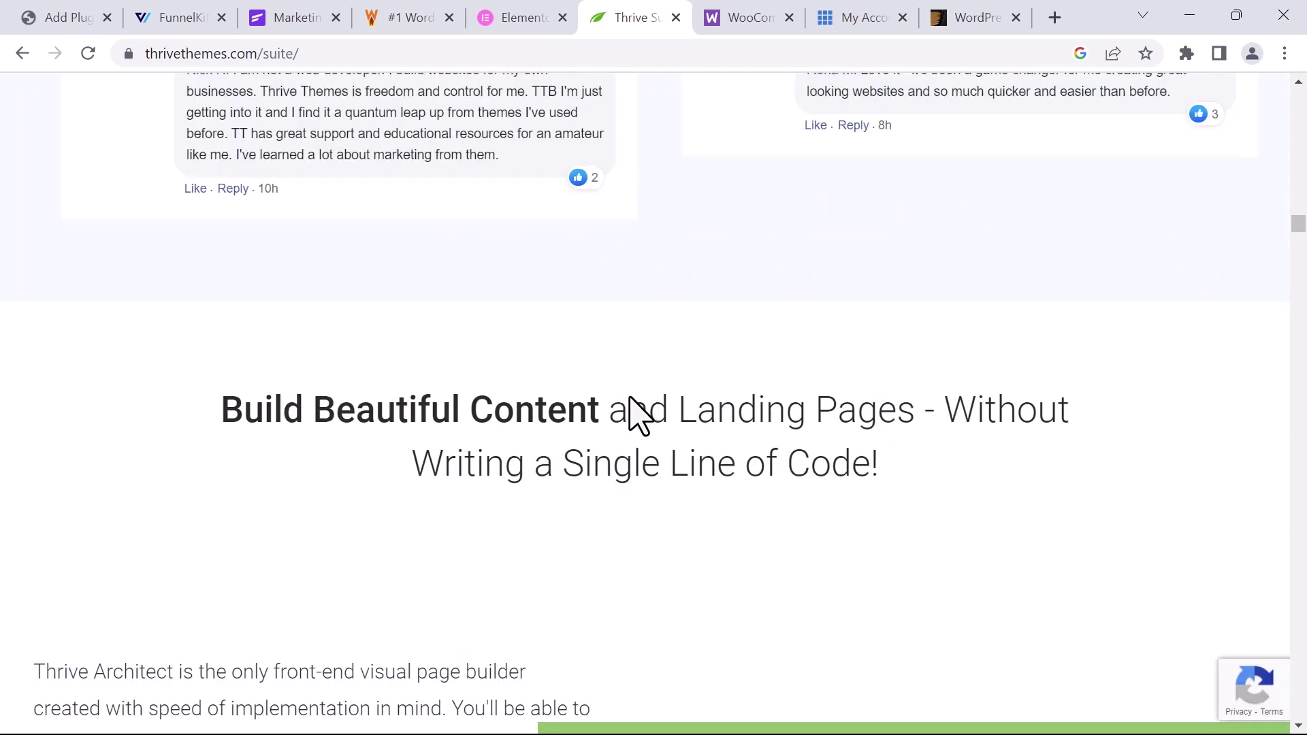
scroll(647, 402, "up", 20)
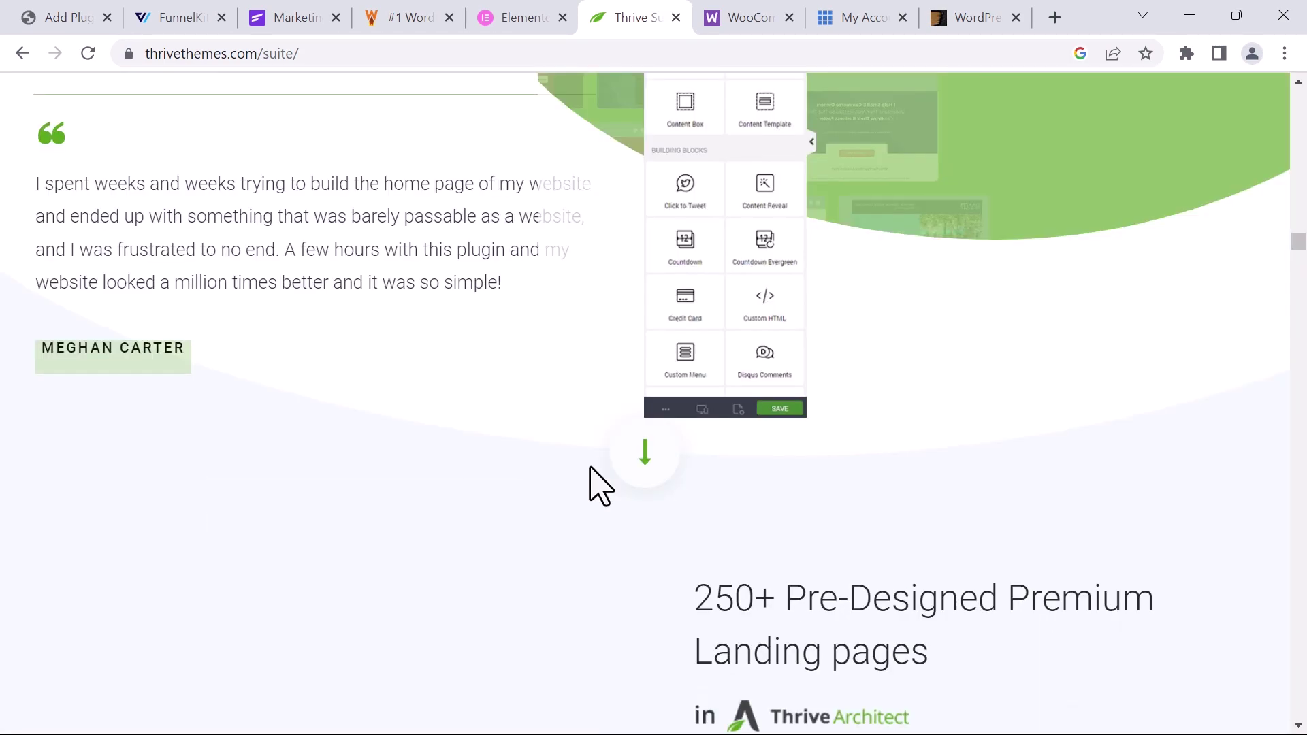
scroll(591, 712, "up", 20)
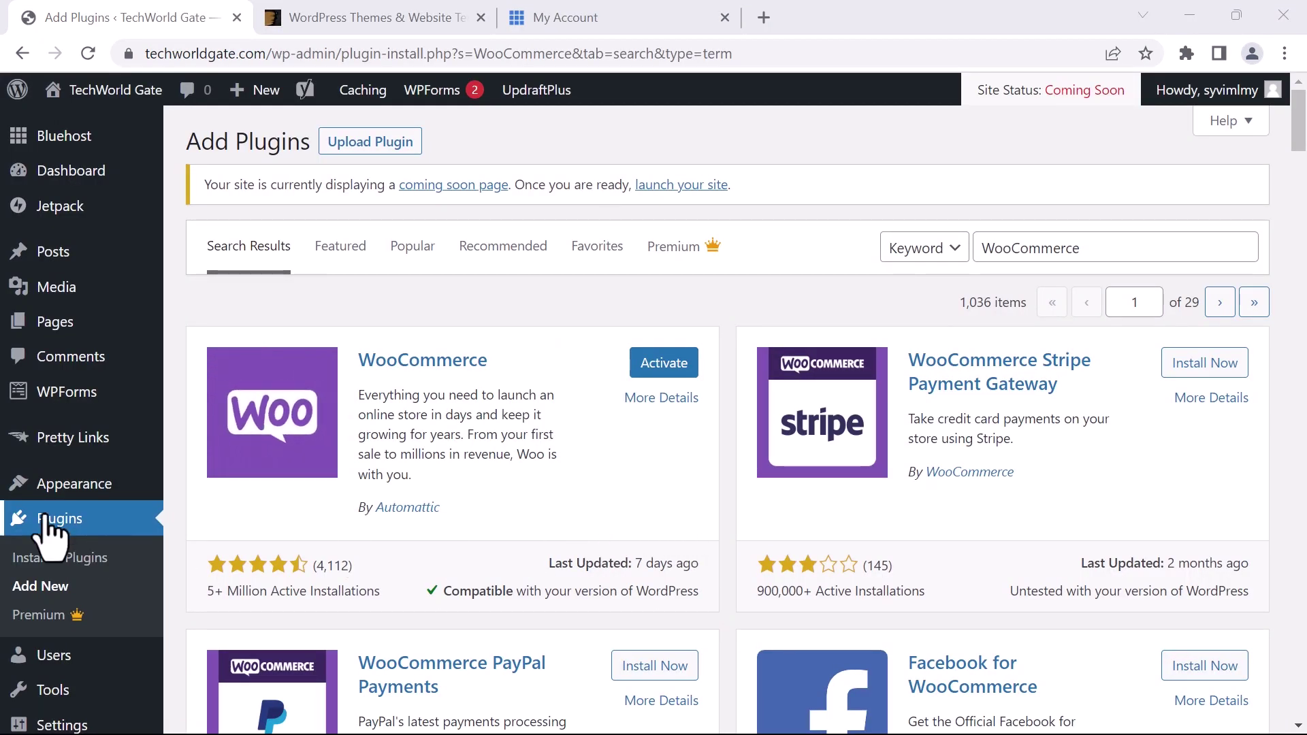
Open the active TechWorld Gate theme's details and check its parent theme, YITH Wonder
mouse_move(51, 487)
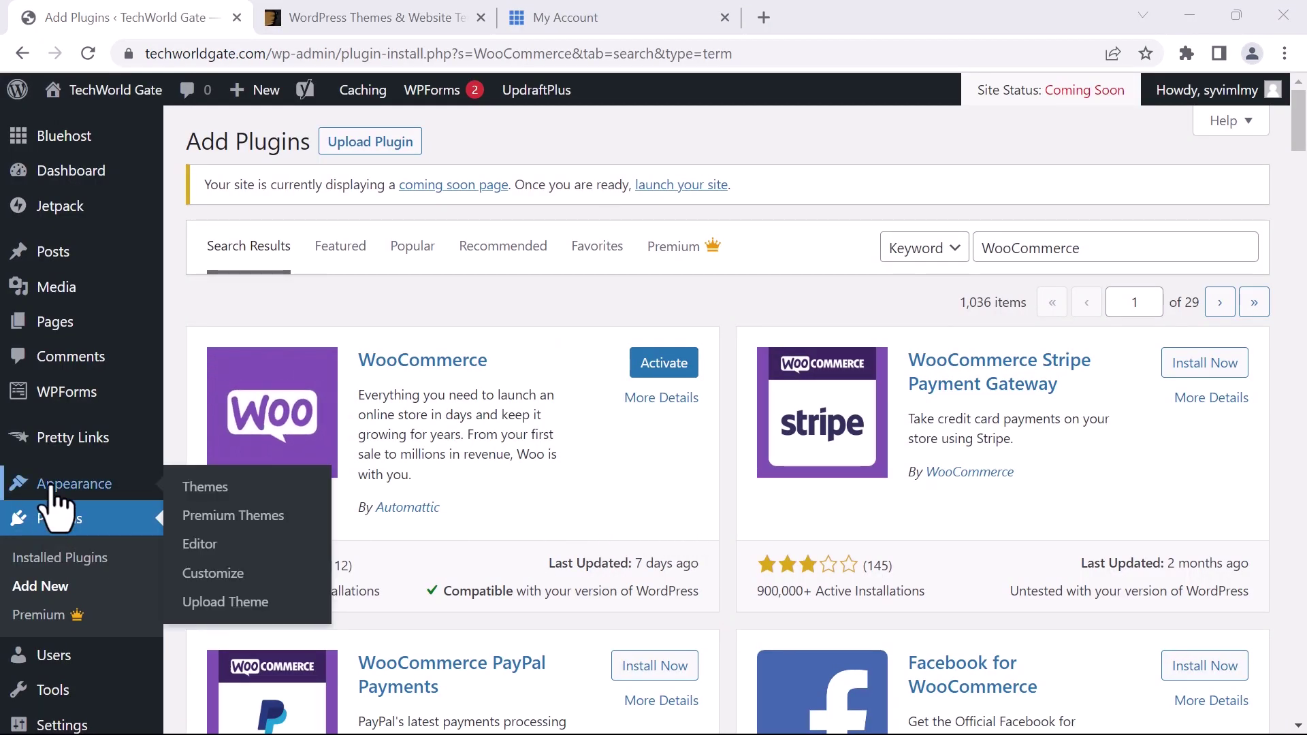
left_click(200, 487)
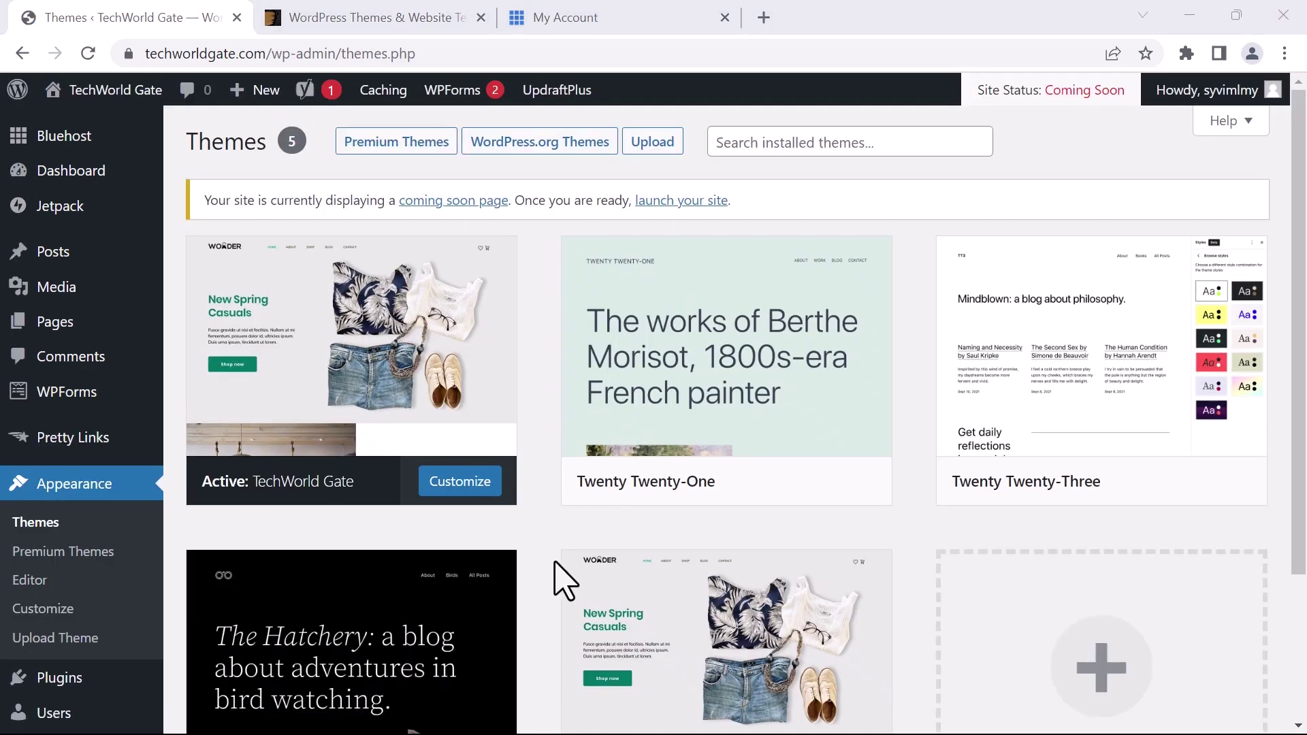
left_click(309, 296)
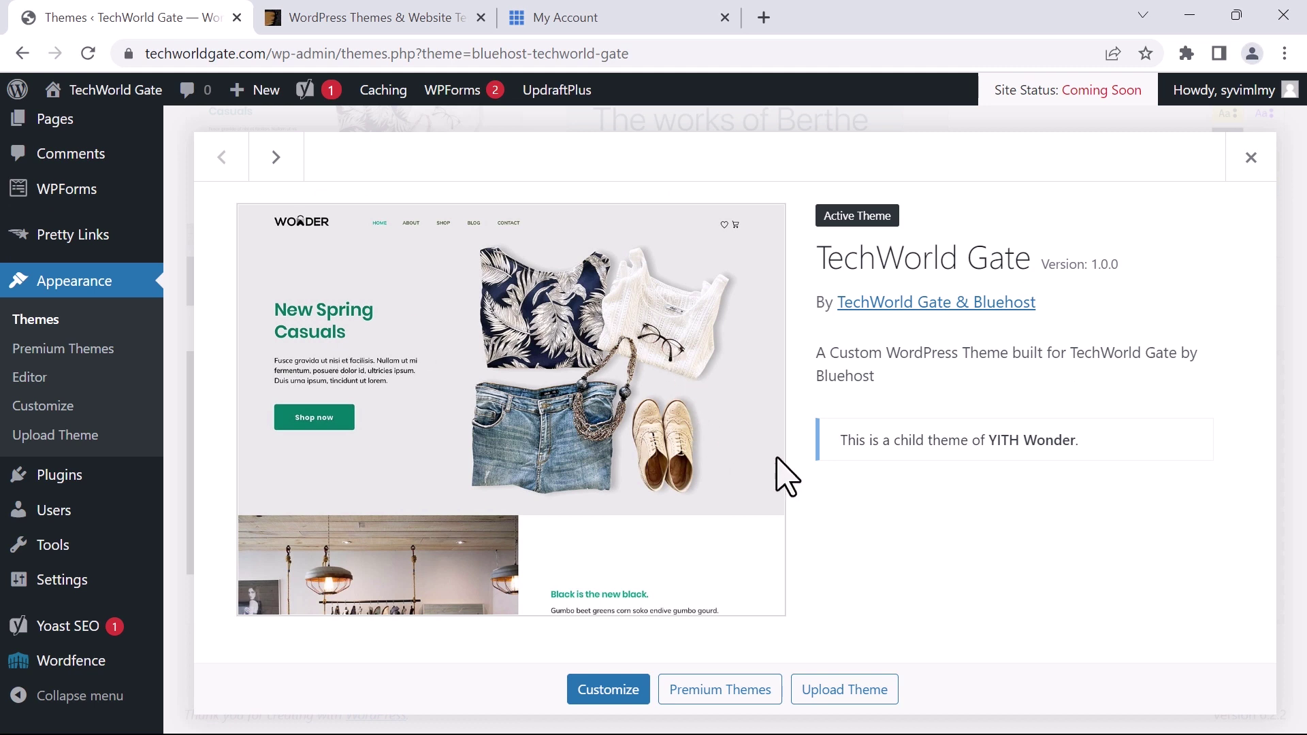
left_click_drag(997, 441, 1077, 449)
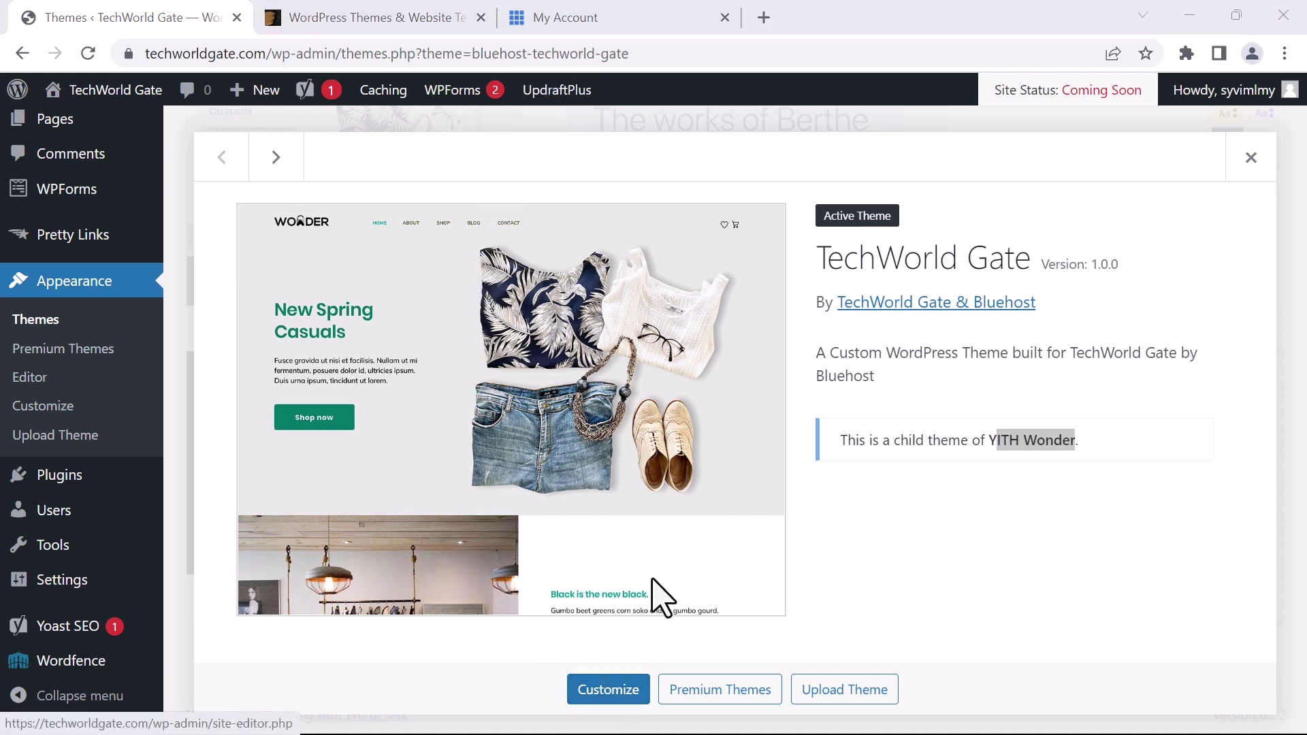
Close the theme details and go to the Add Themes catalogue of popular themes
left_click(1252, 157)
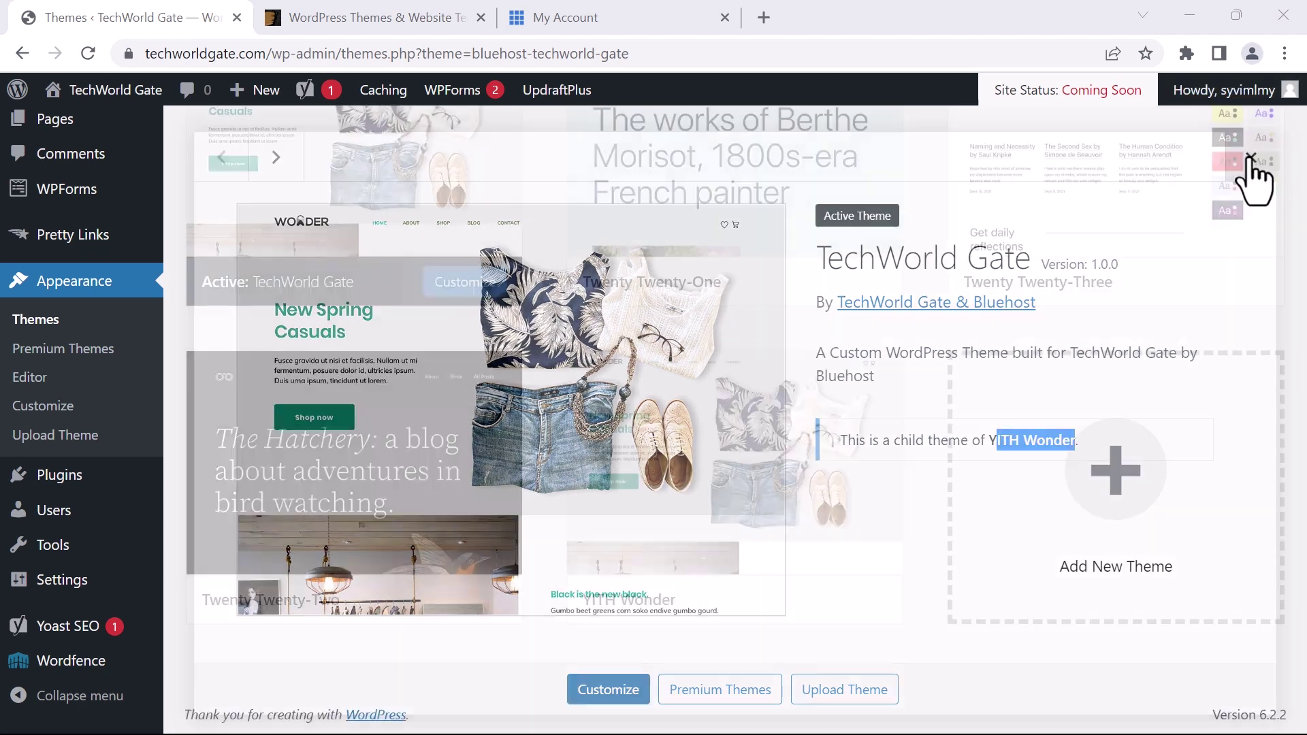
scroll(677, 449, "up", 1)
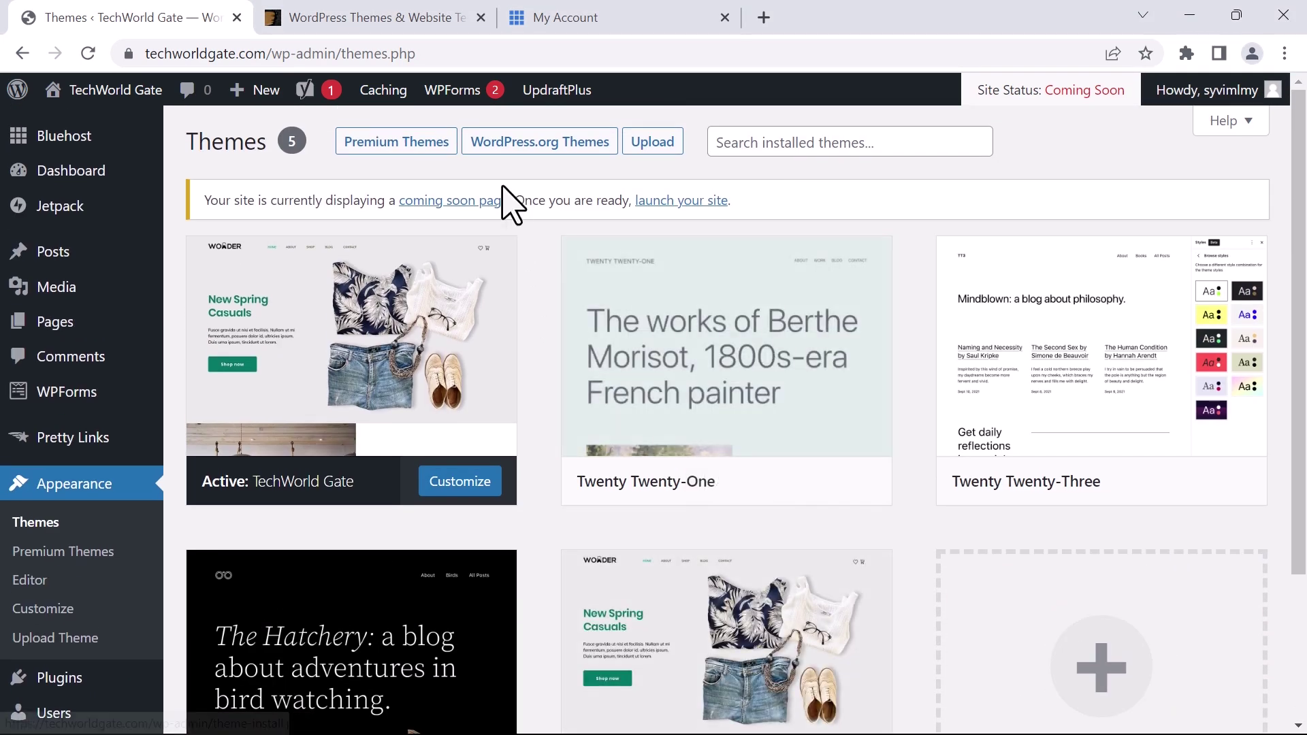
left_click(518, 149)
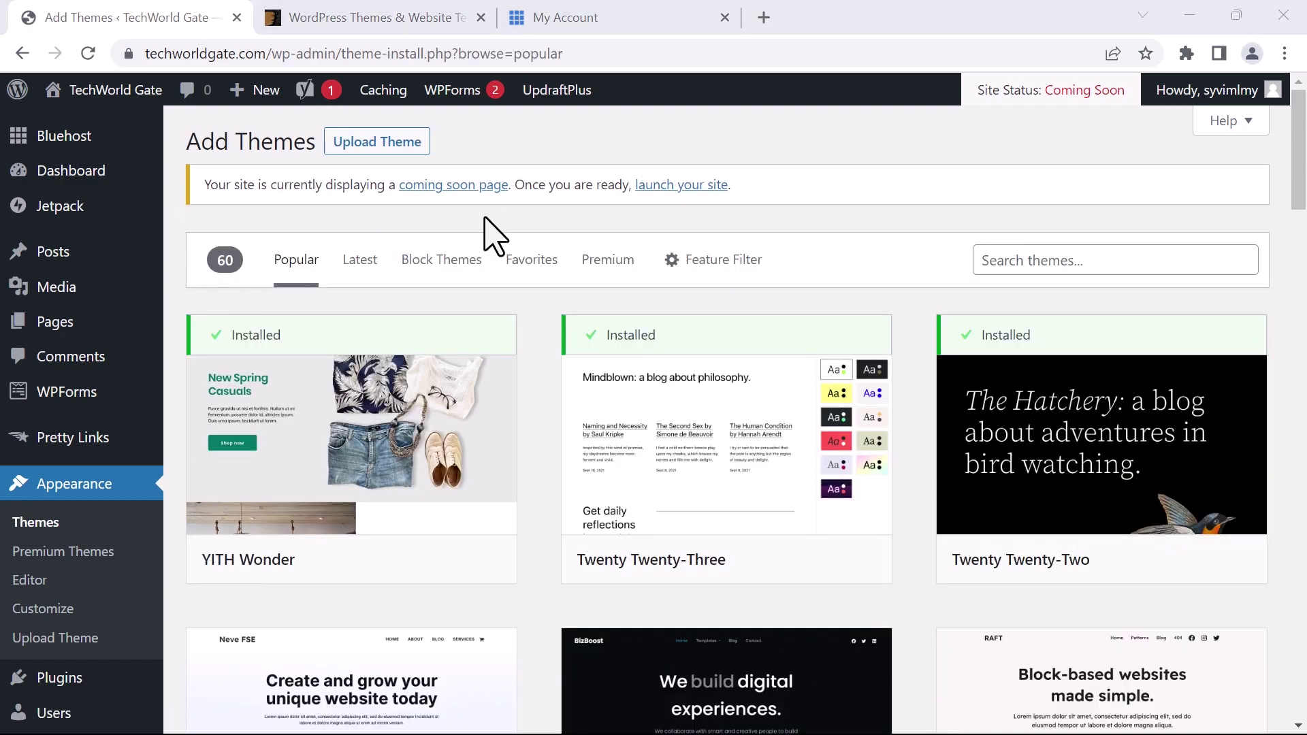
scroll(554, 446, "down", 10)
scroll(549, 463, "down", 20)
scroll(579, 436, "up", 11)
scroll(582, 439, "up", 20)
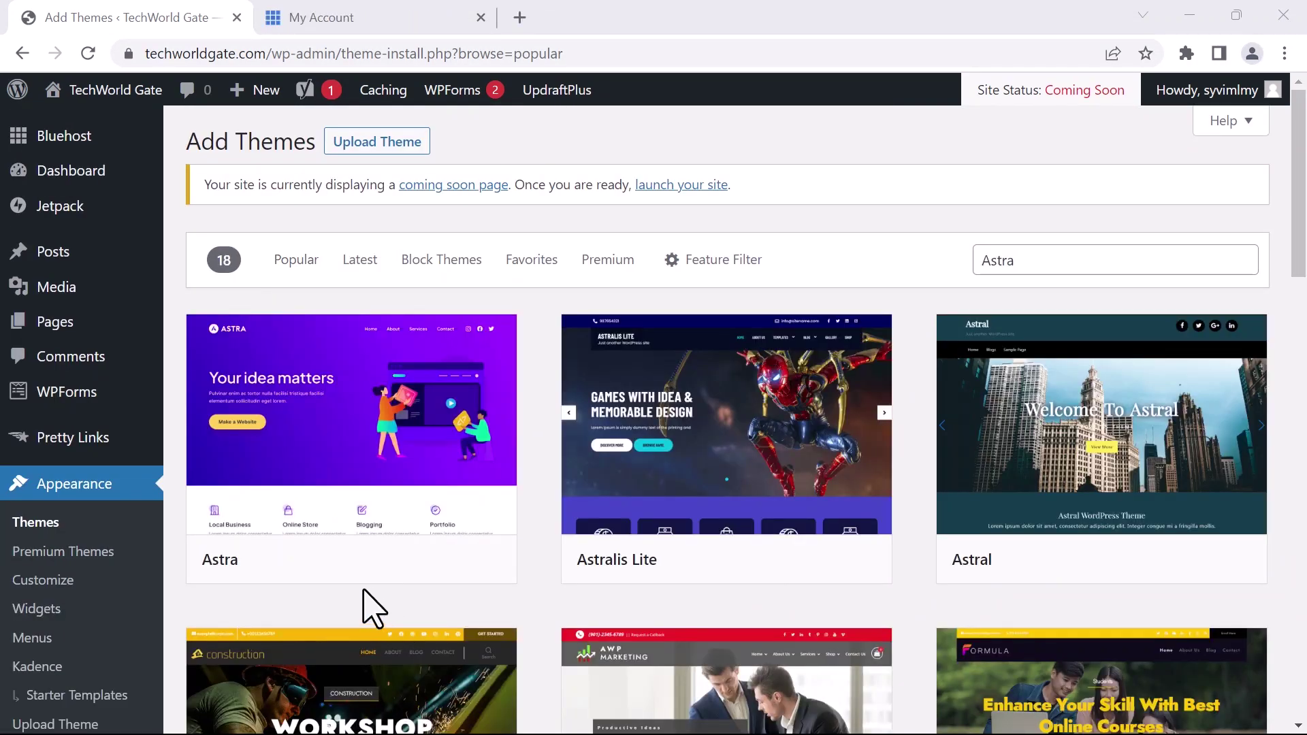
mouse_move(342, 583)
left_click(327, 409)
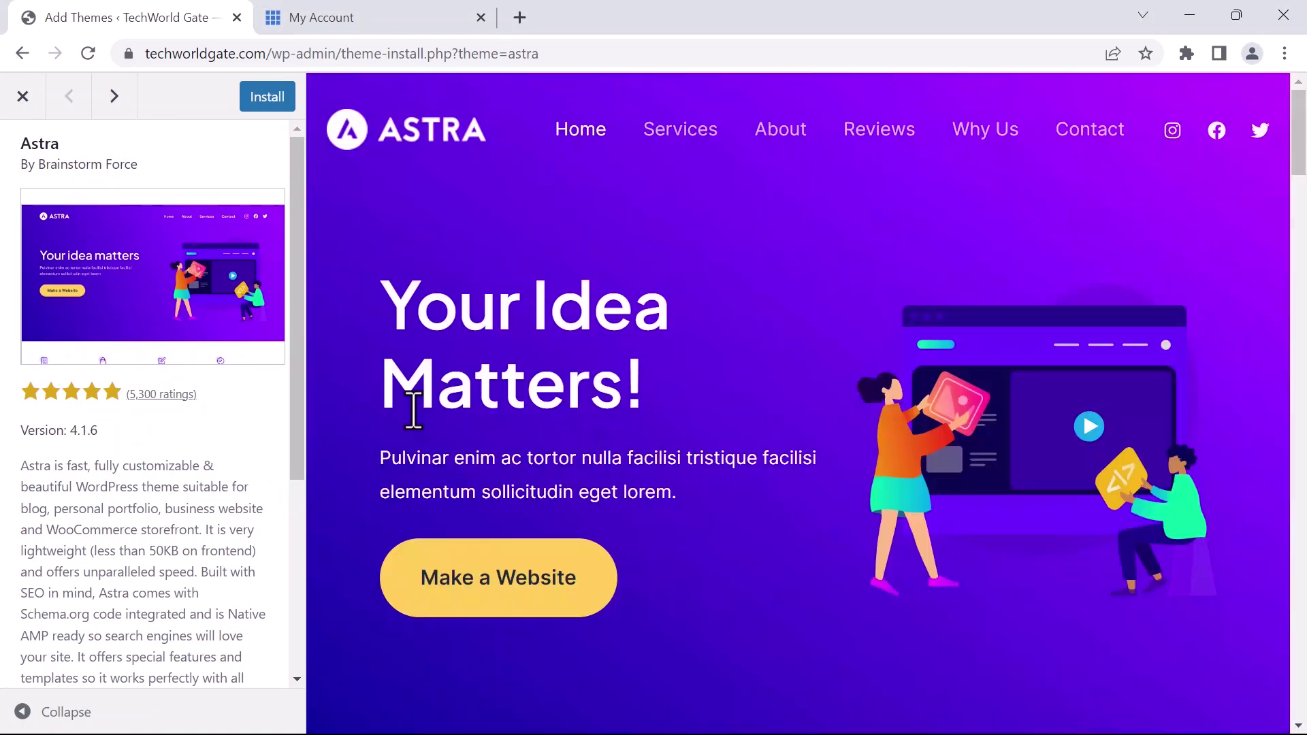
scroll(752, 269, "down", 8)
scroll(761, 279, "down", 15)
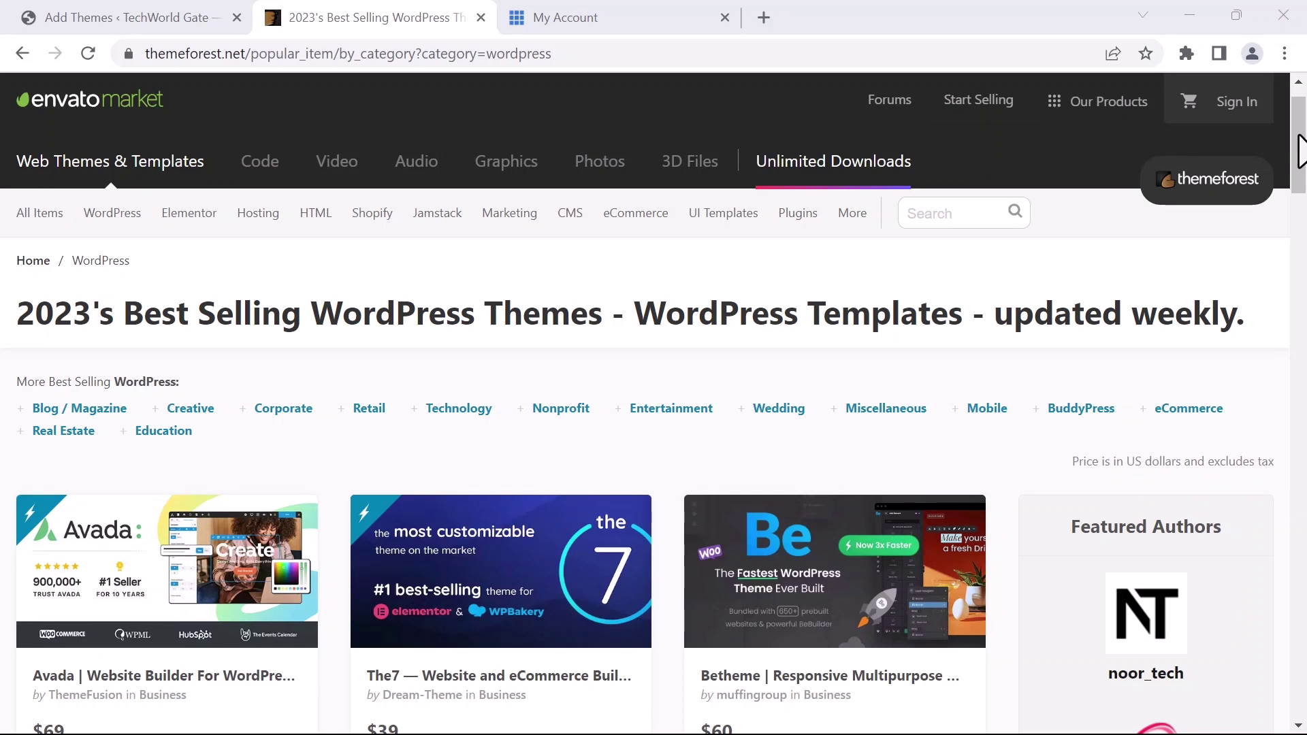
scroll(123, 380, "down", 3)
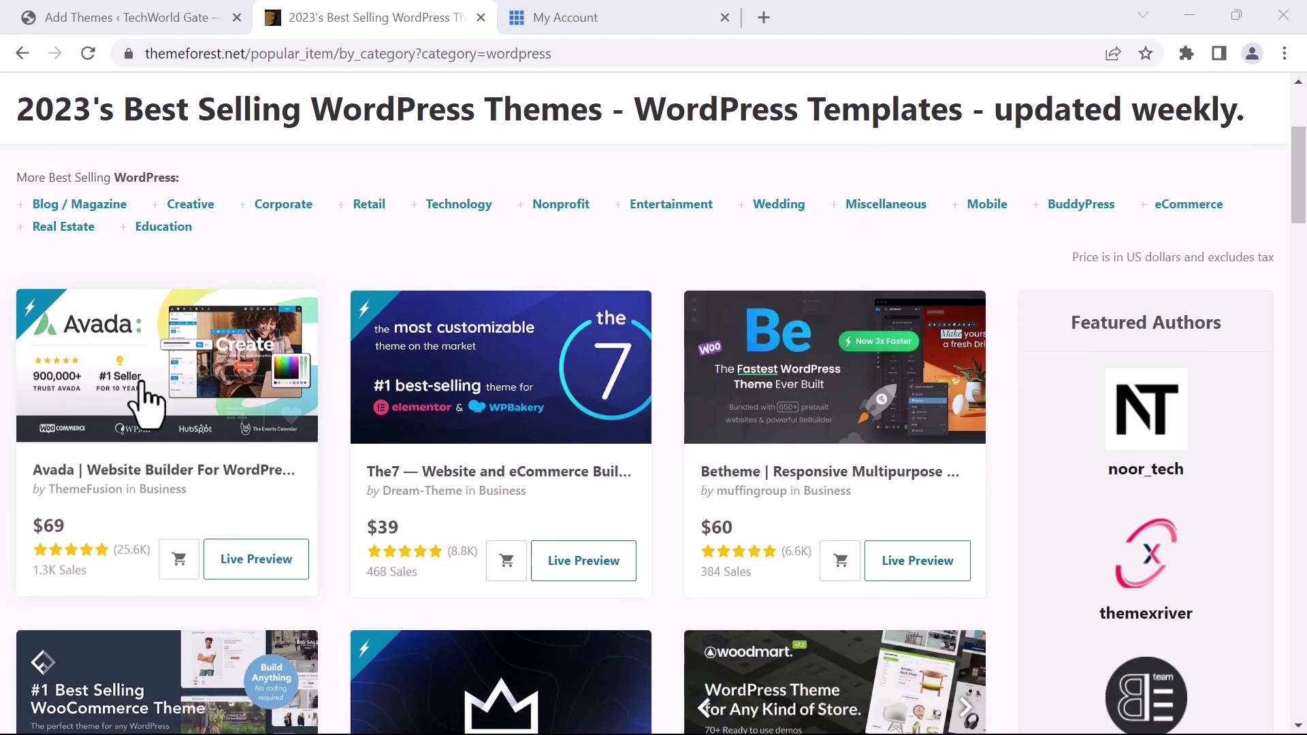
scroll(121, 382, "down", 5)
scroll(119, 378, "down", 2)
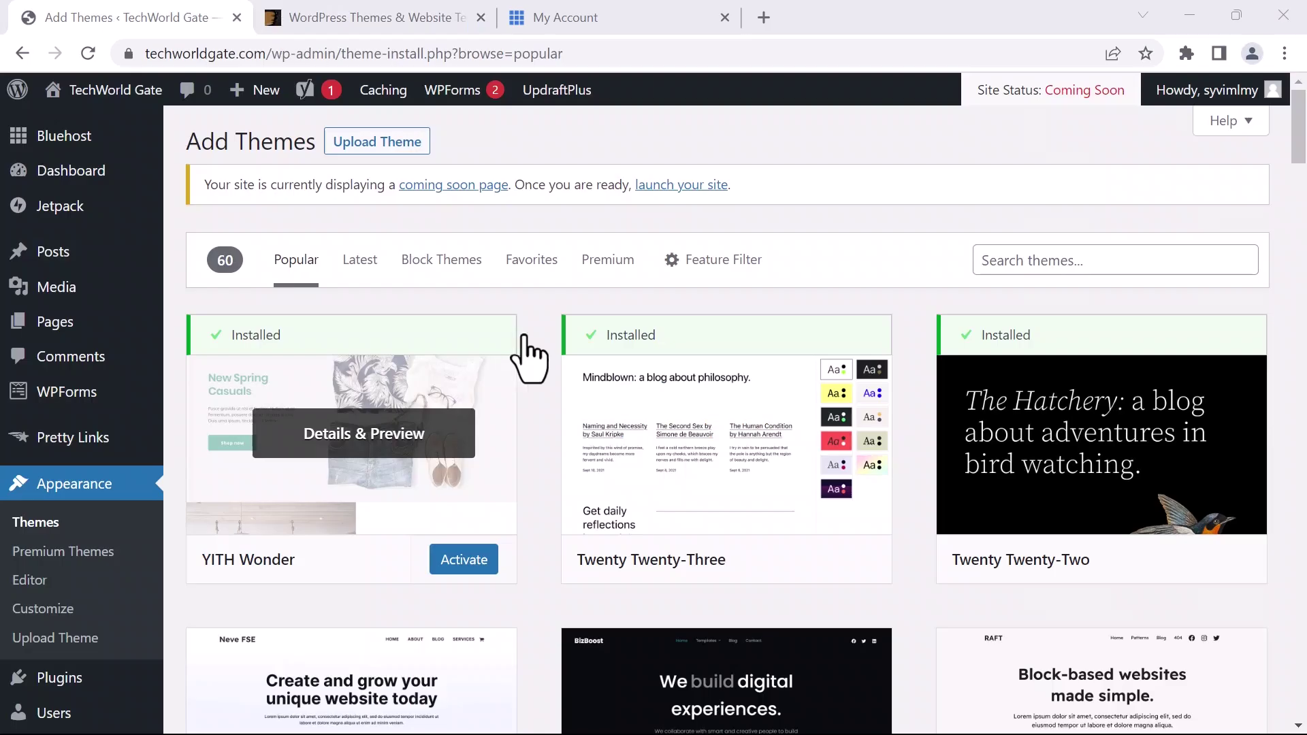
Search the theme catalogue for 'Kadence' and install the Kadence theme
left_click(1014, 268)
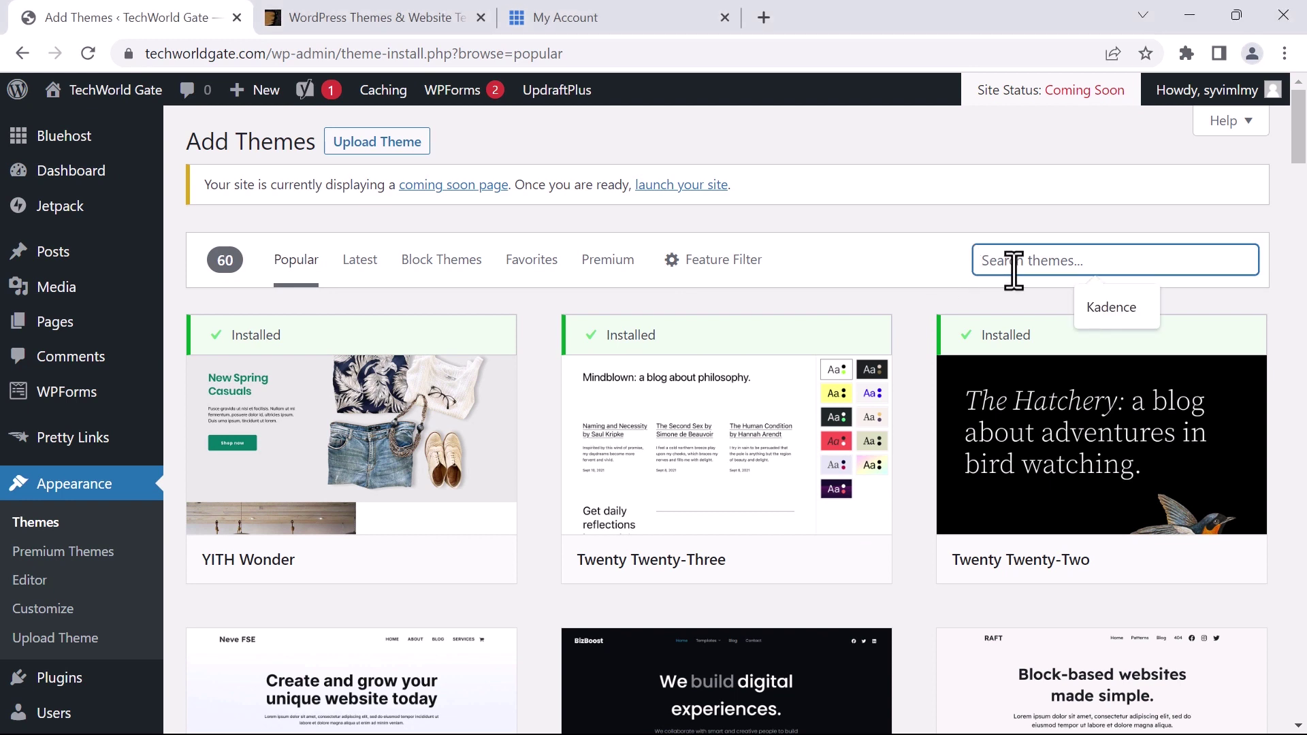
type("Kadence")
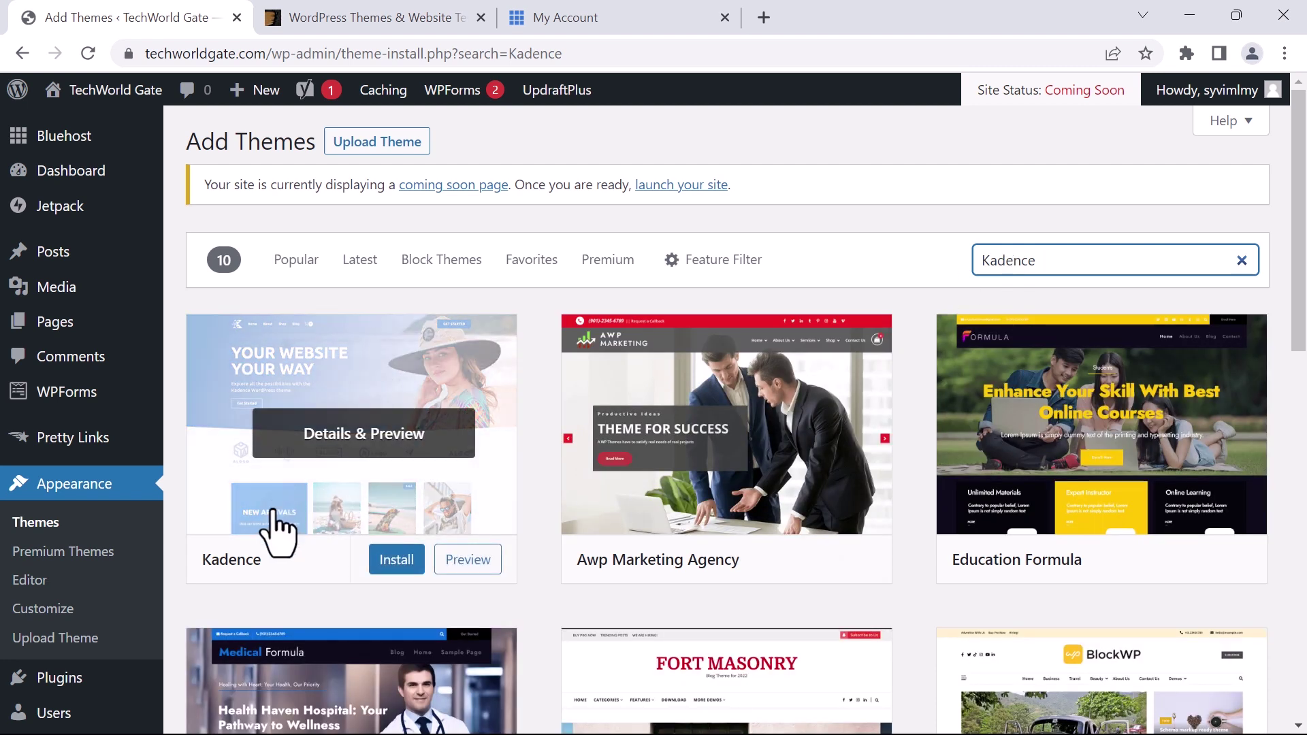
left_click(406, 567)
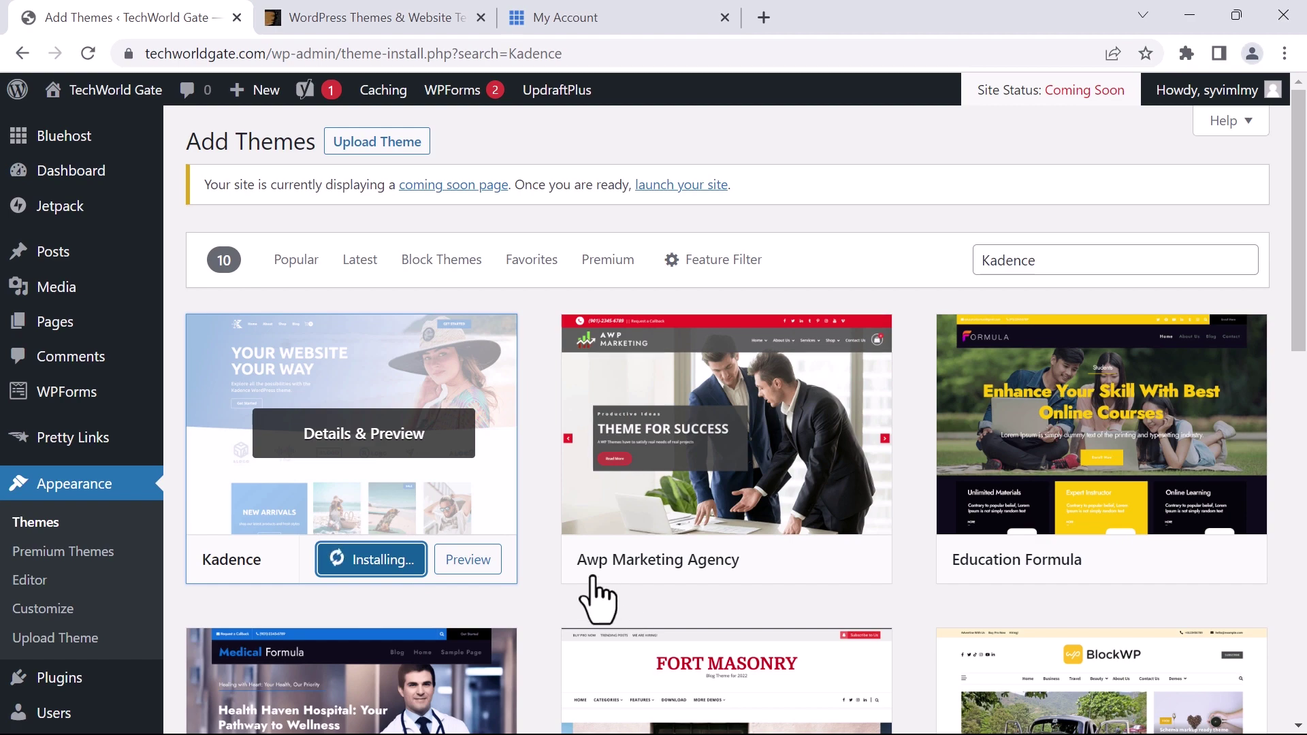
Live-preview the newly installed Kadence theme
left_click(449, 572)
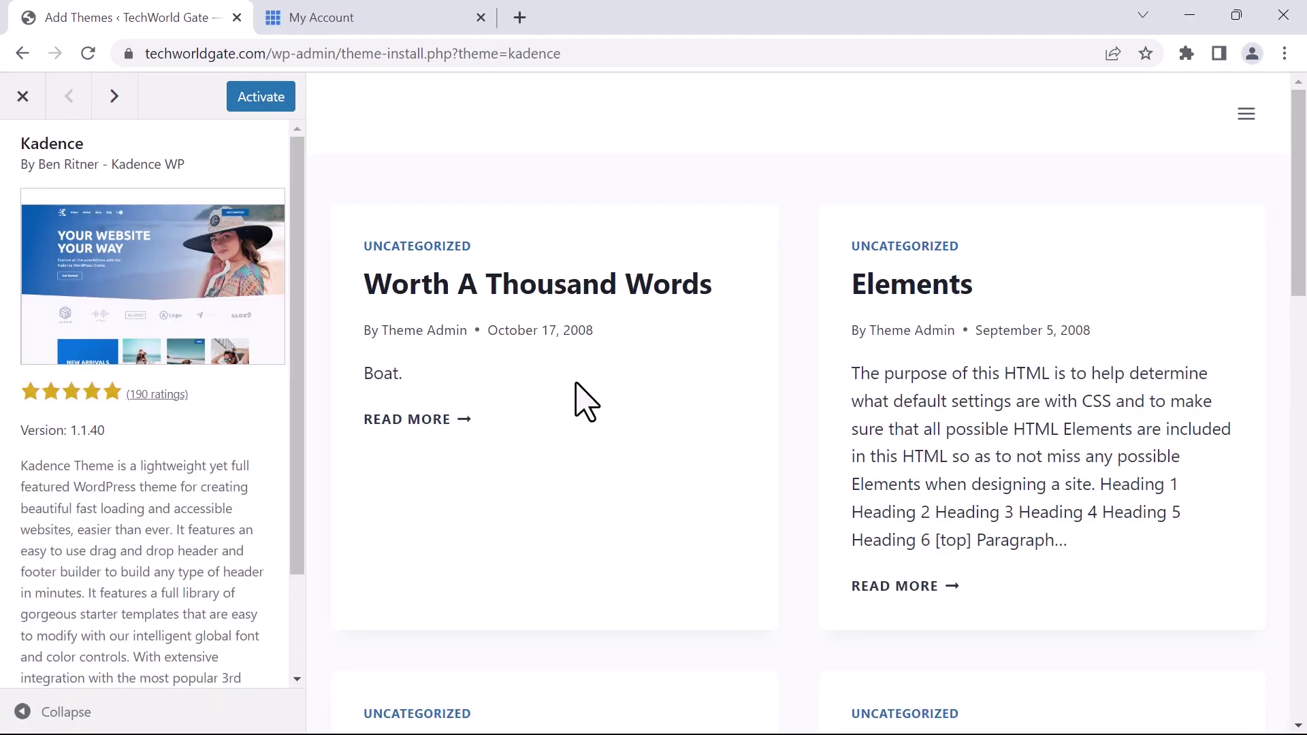
scroll(583, 388, "down", 15)
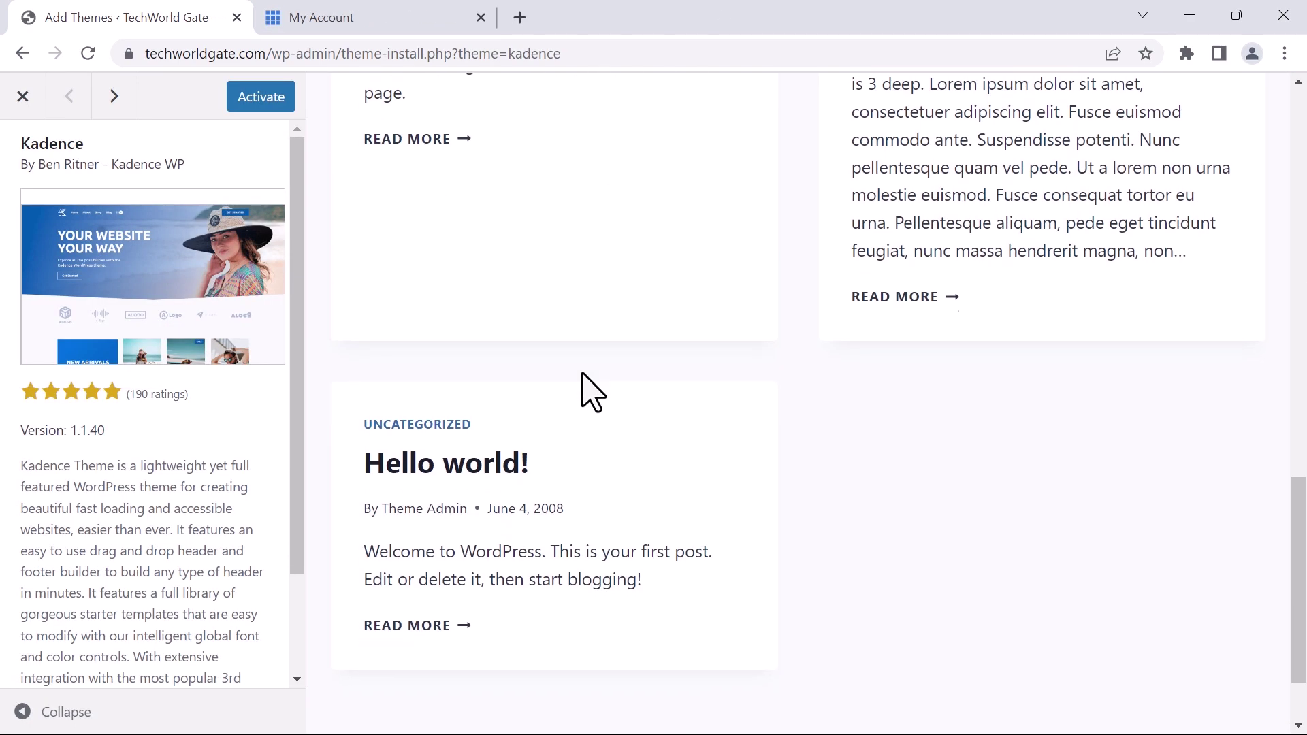
scroll(600, 381, "up", 15)
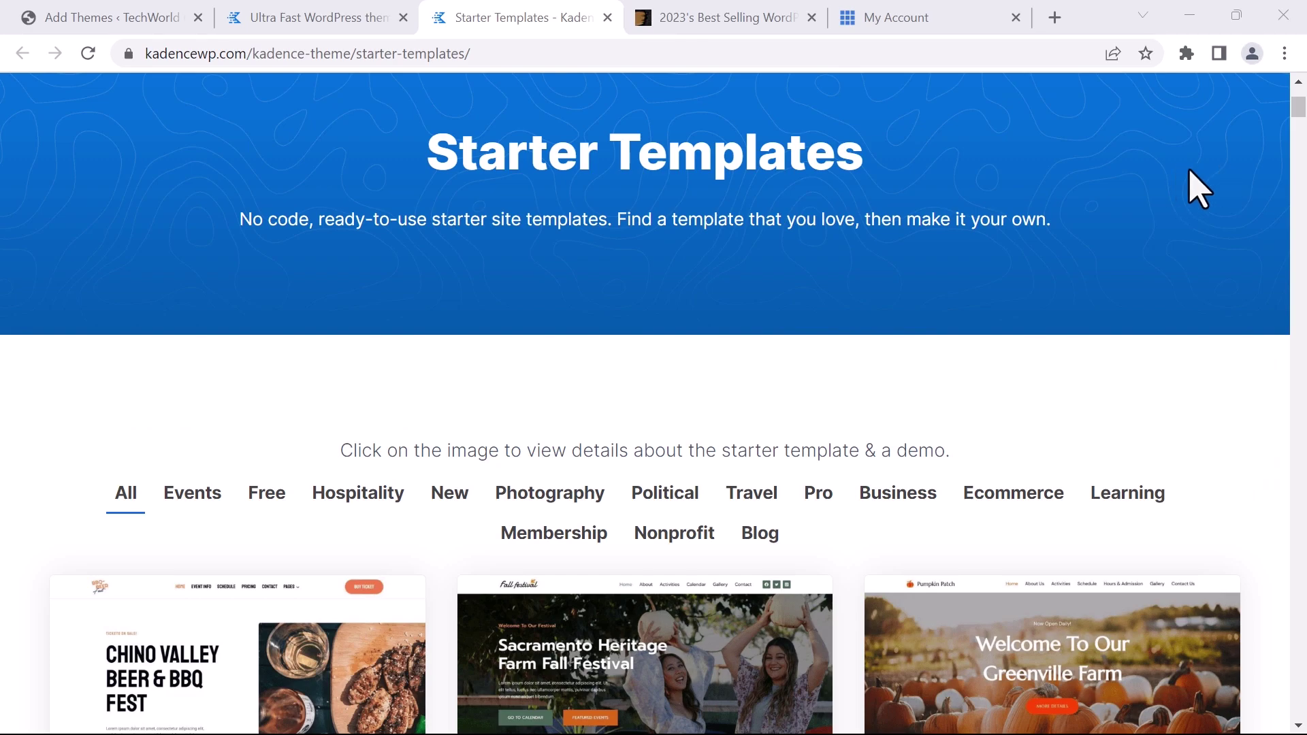
scroll(1260, 188, "down", 20)
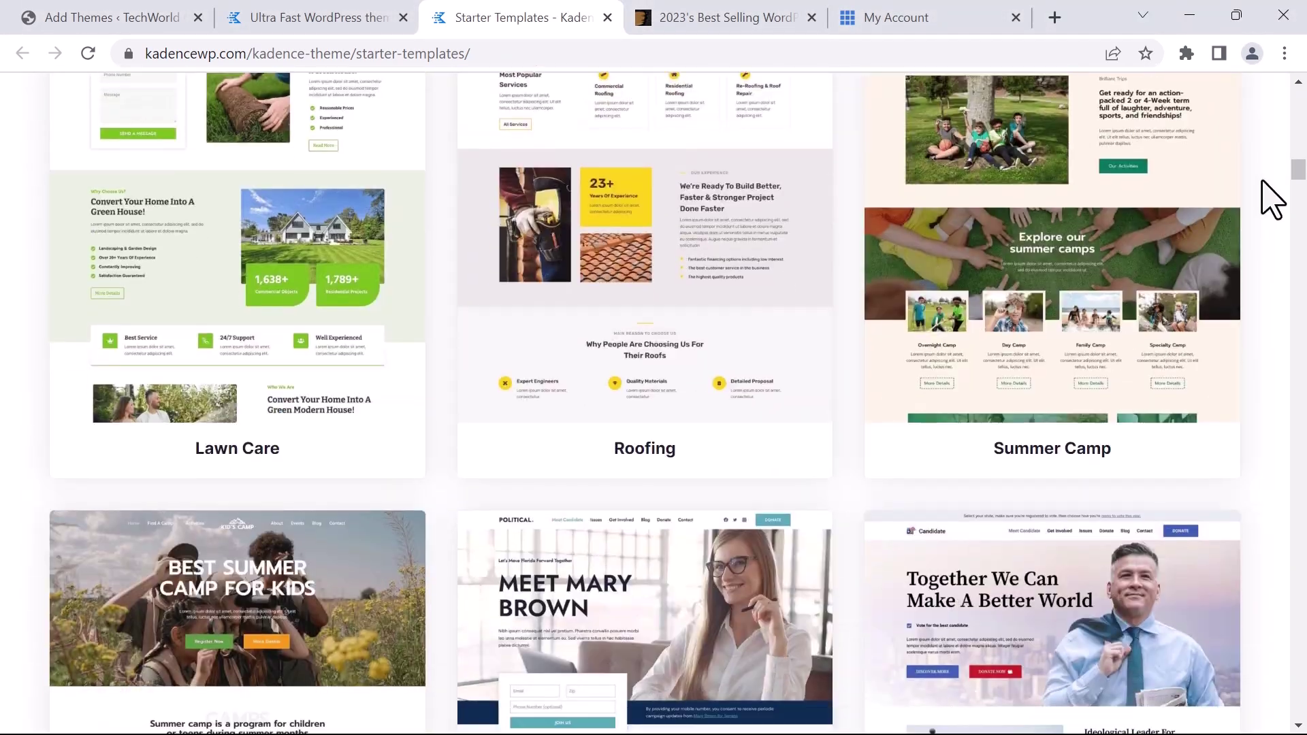
scroll(1261, 181, "down", 20)
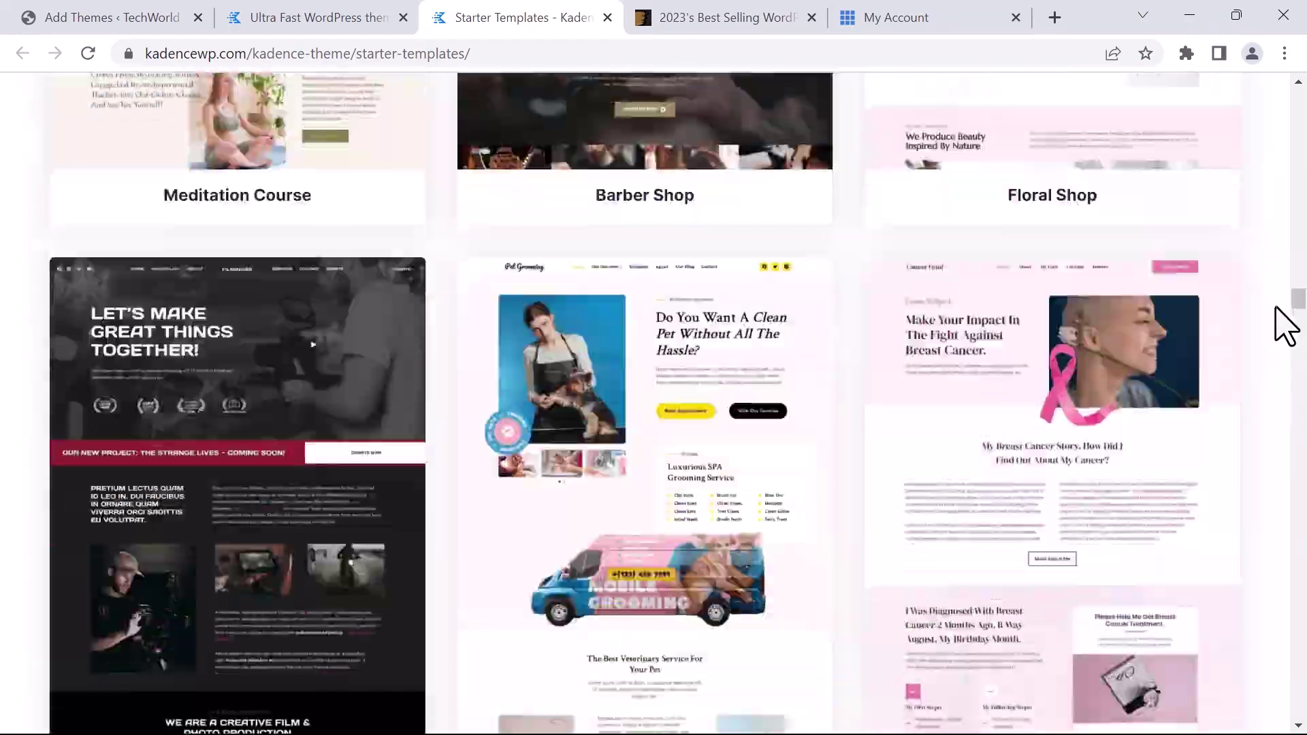
left_click_drag(1276, 307, 1302, 628)
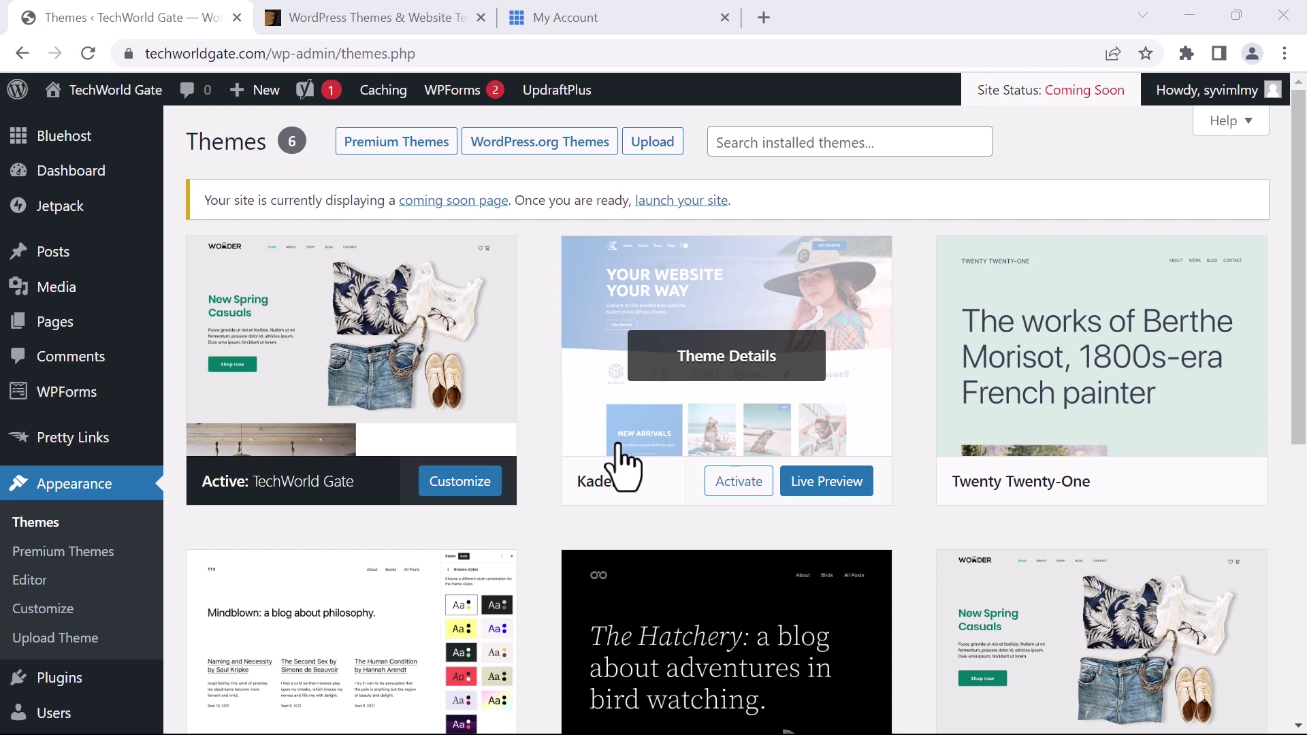
Delete the Twenty Twenty-One theme and confirm the deletion
scroll(911, 313, "down", 1)
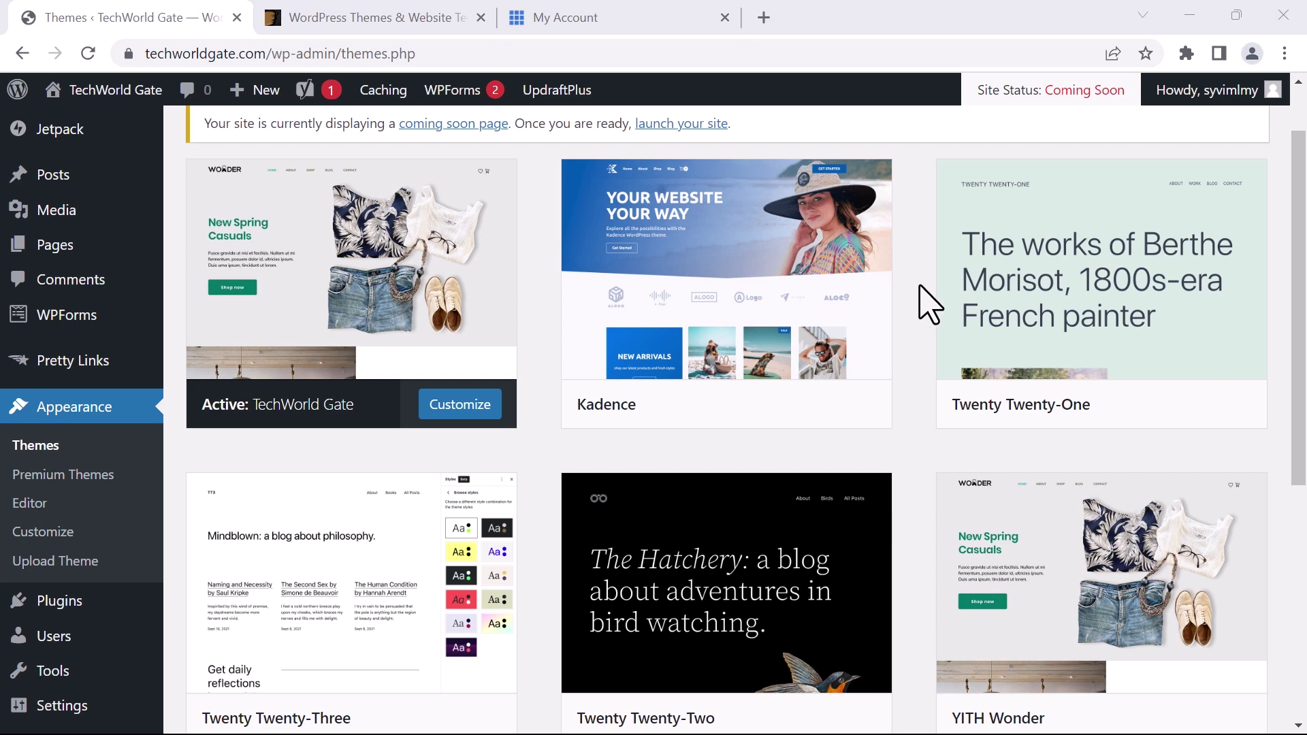
mouse_move(1060, 182)
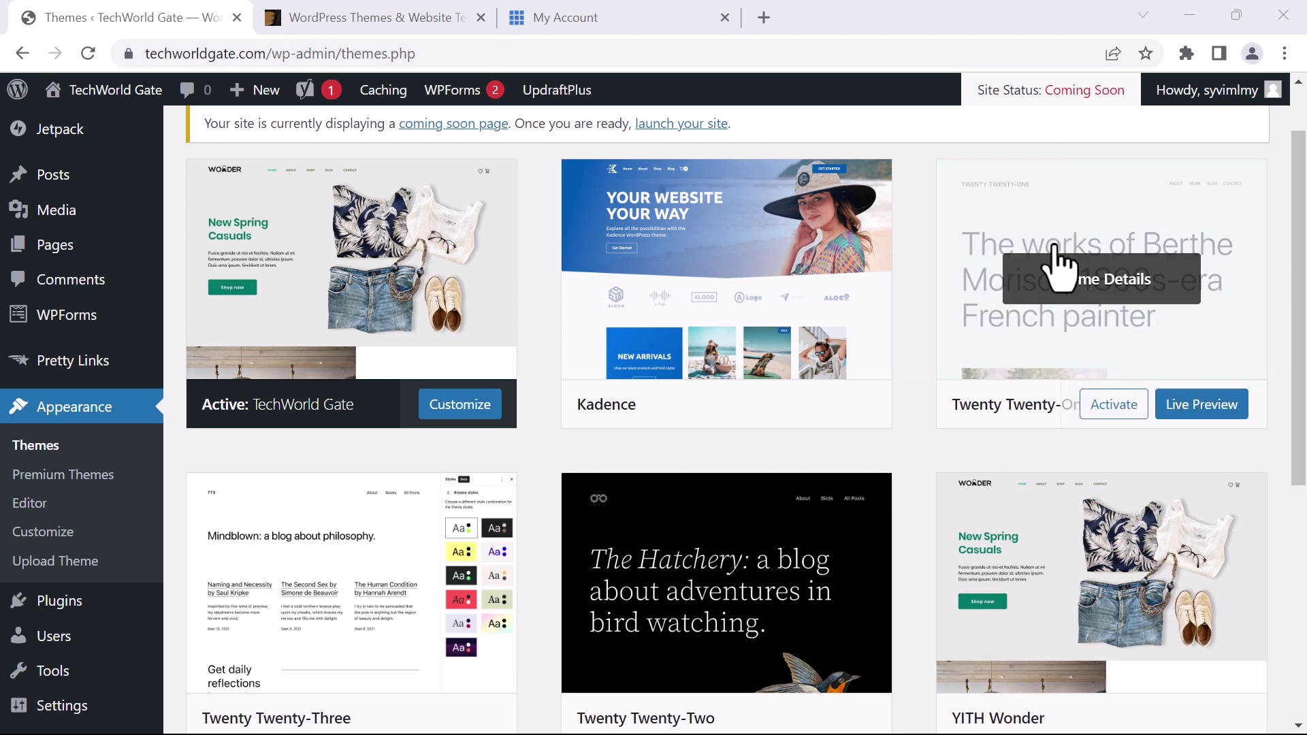
left_click(1056, 251)
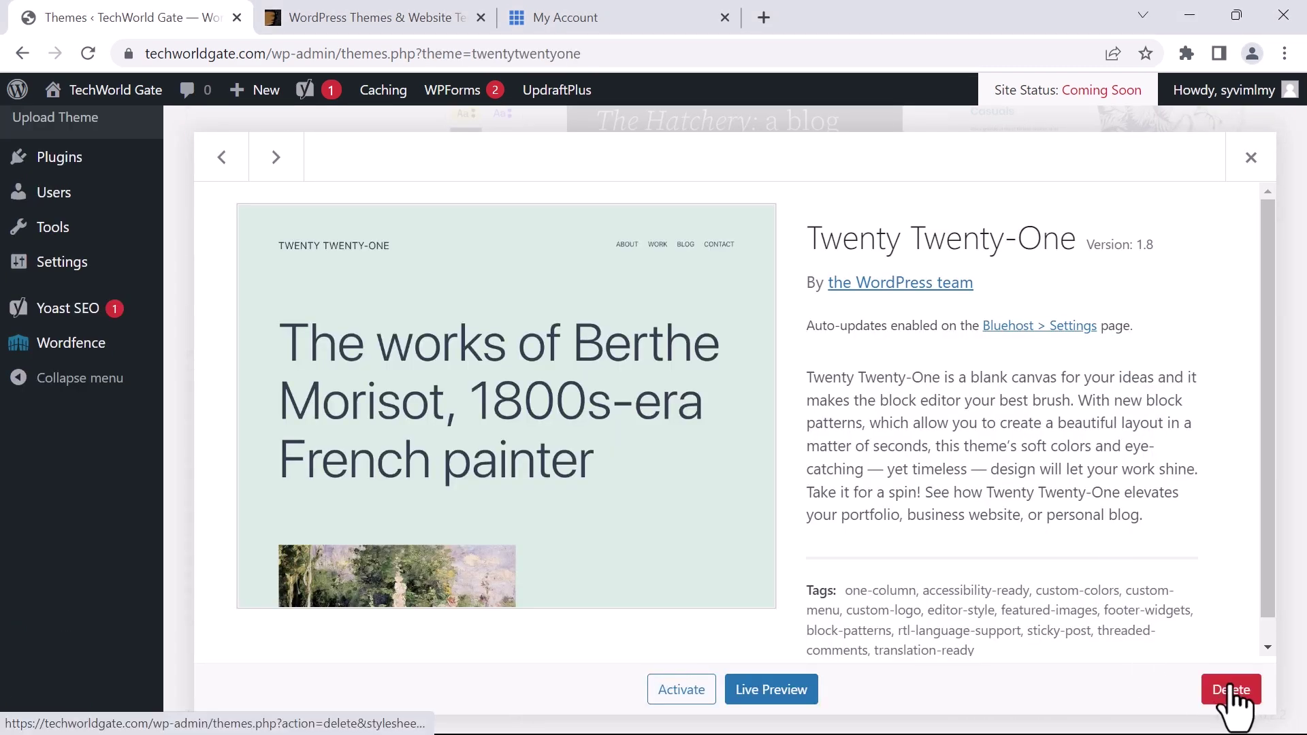
left_click(1234, 696)
left_click(753, 210)
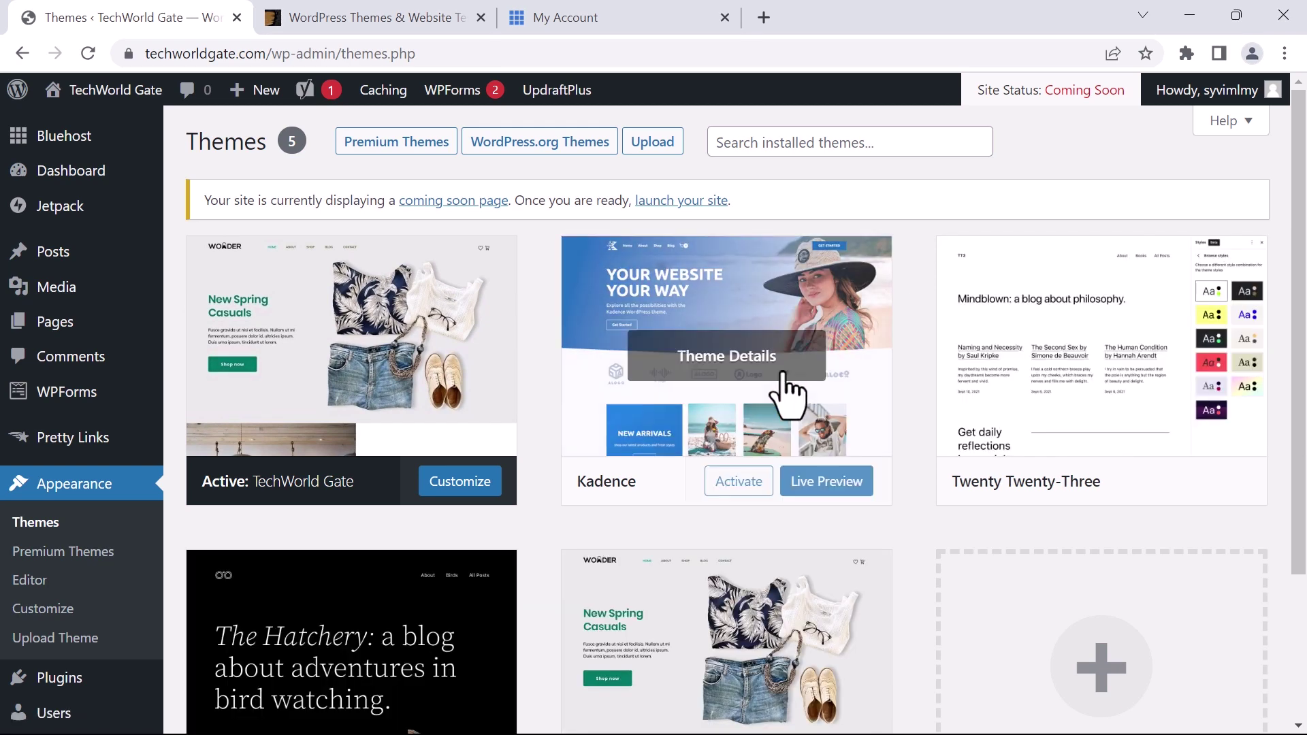
Delete the Twenty Twenty-Two theme, confirm it, and check the four remaining themes
scroll(962, 394, "down", 3)
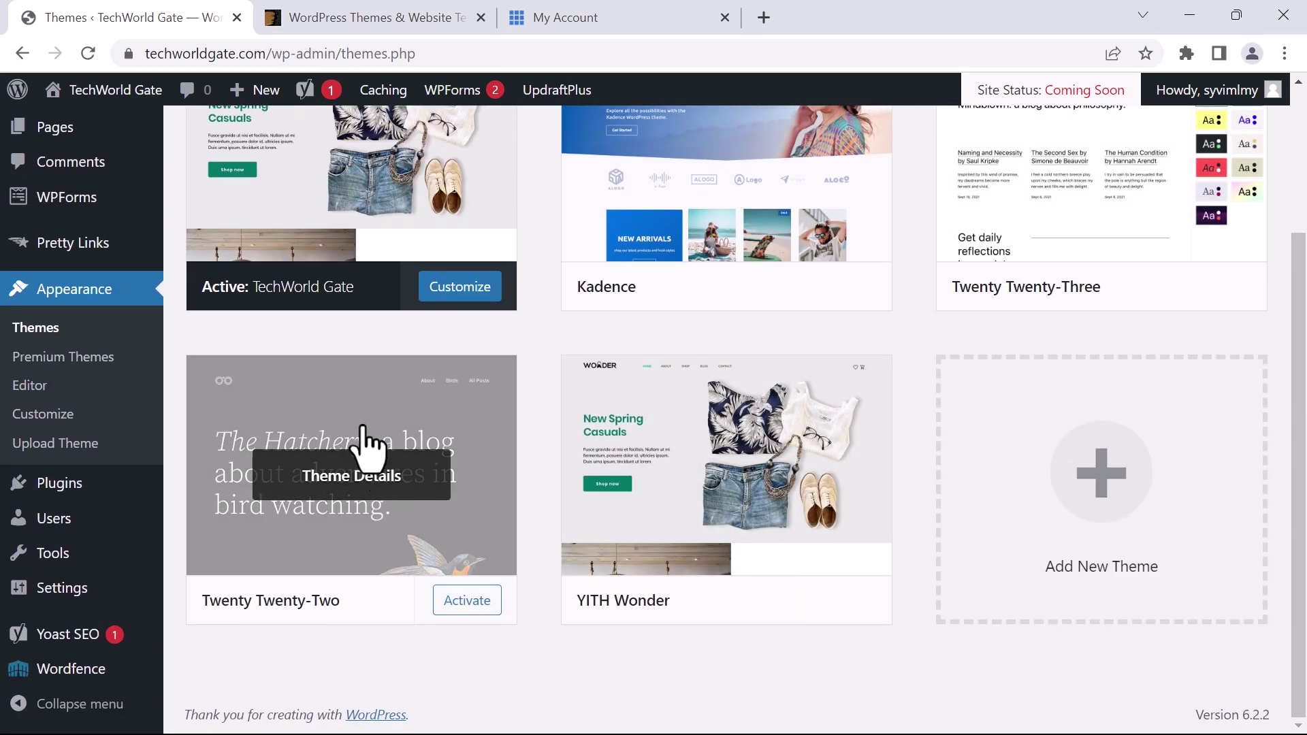
left_click(389, 448)
scroll(1035, 543, "down", 2)
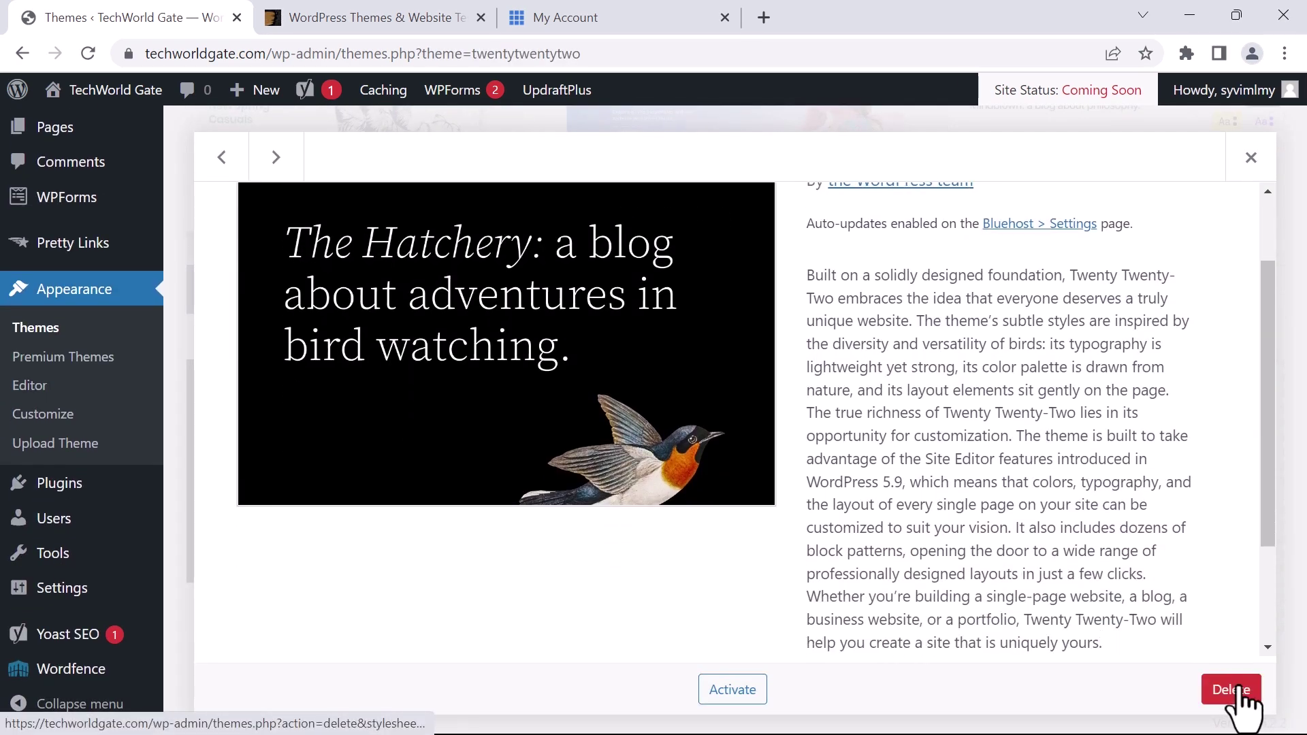
left_click(1231, 690)
left_click(743, 212)
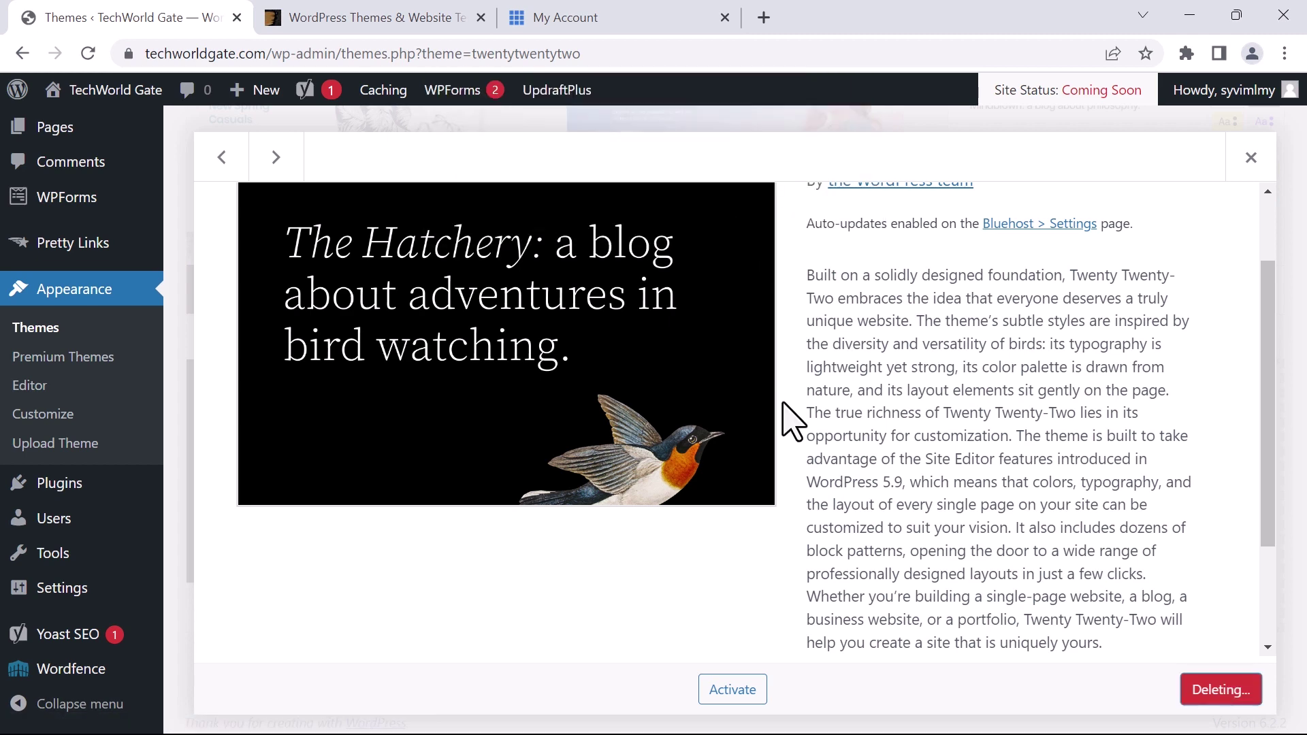
scroll(858, 500, "up", 3)
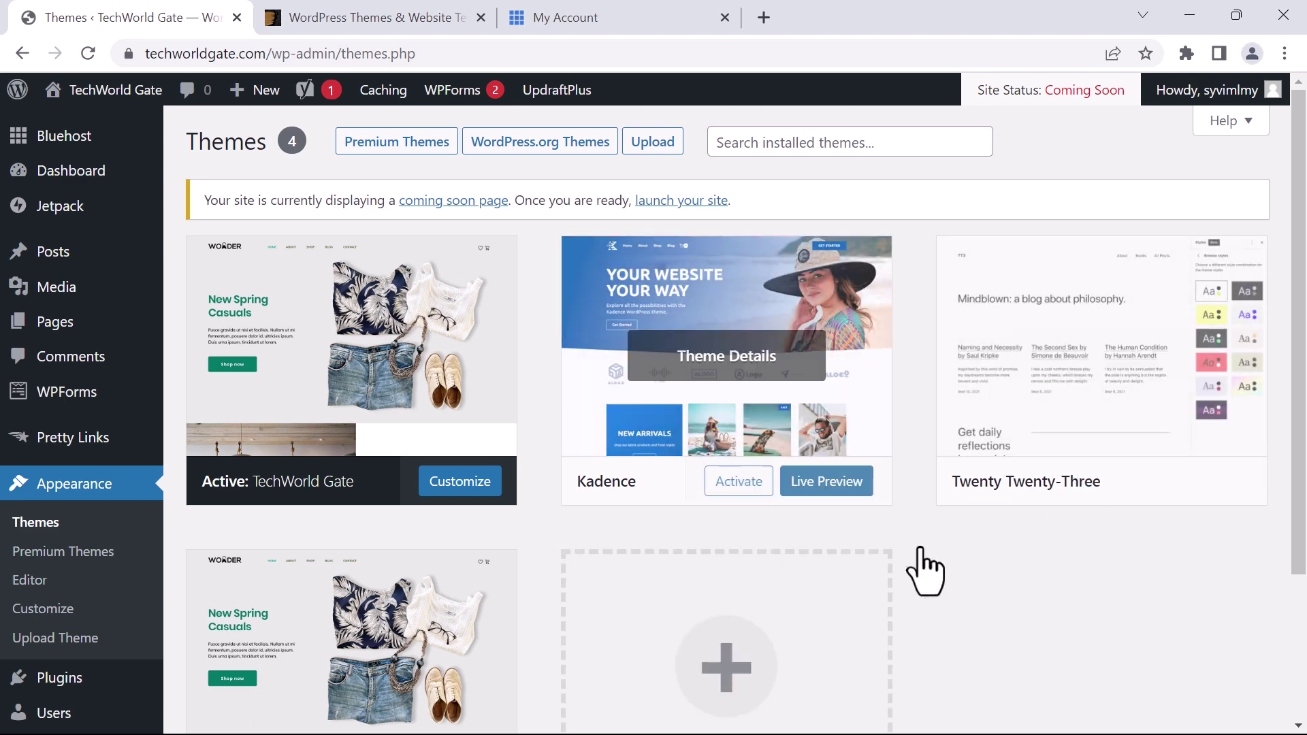
scroll(933, 554, "down", 2)
scroll(865, 466, "up", 2)
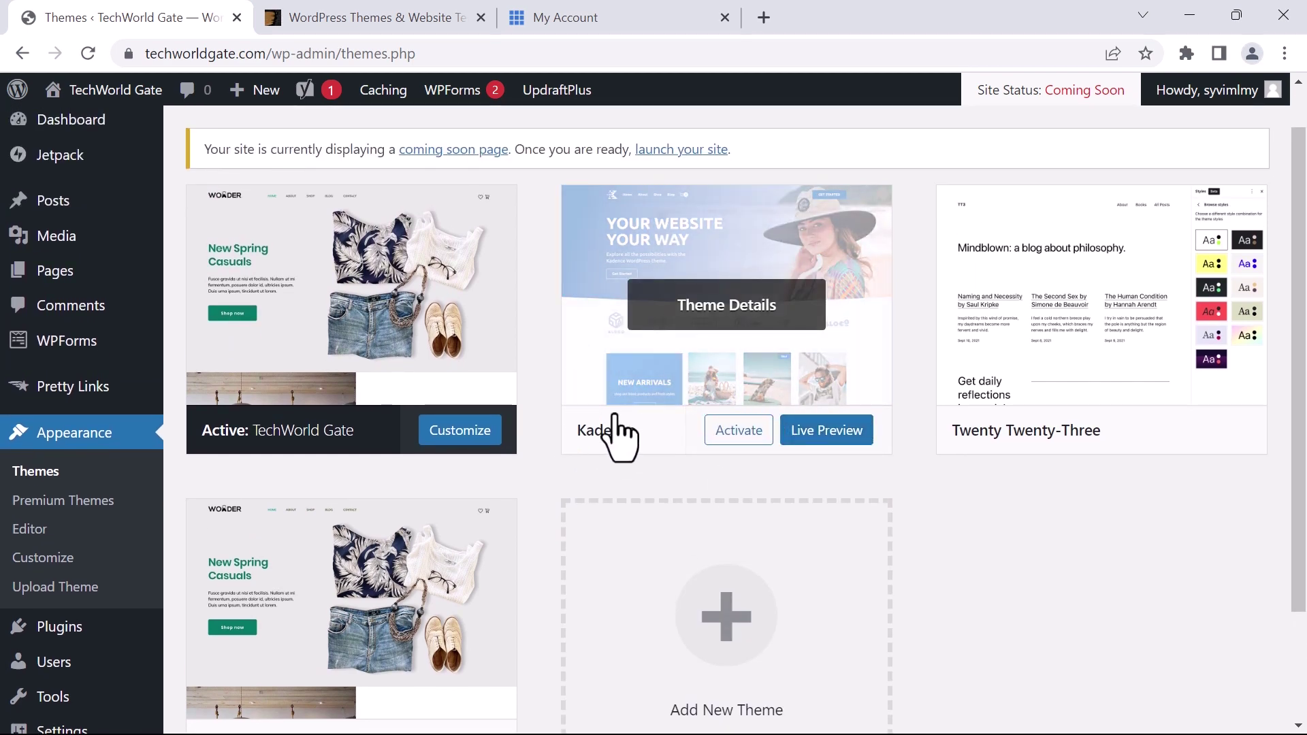
scroll(616, 435, "down", 2)
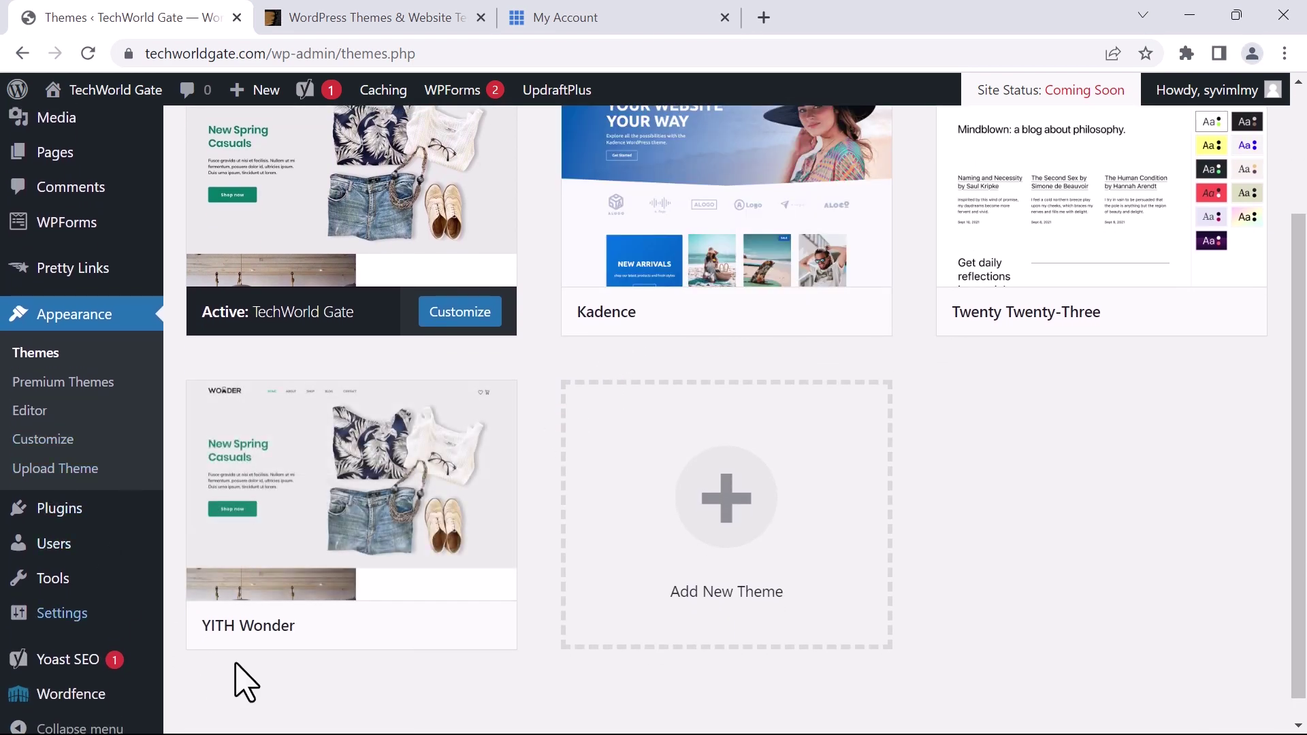
scroll(388, 501, "up", 2)
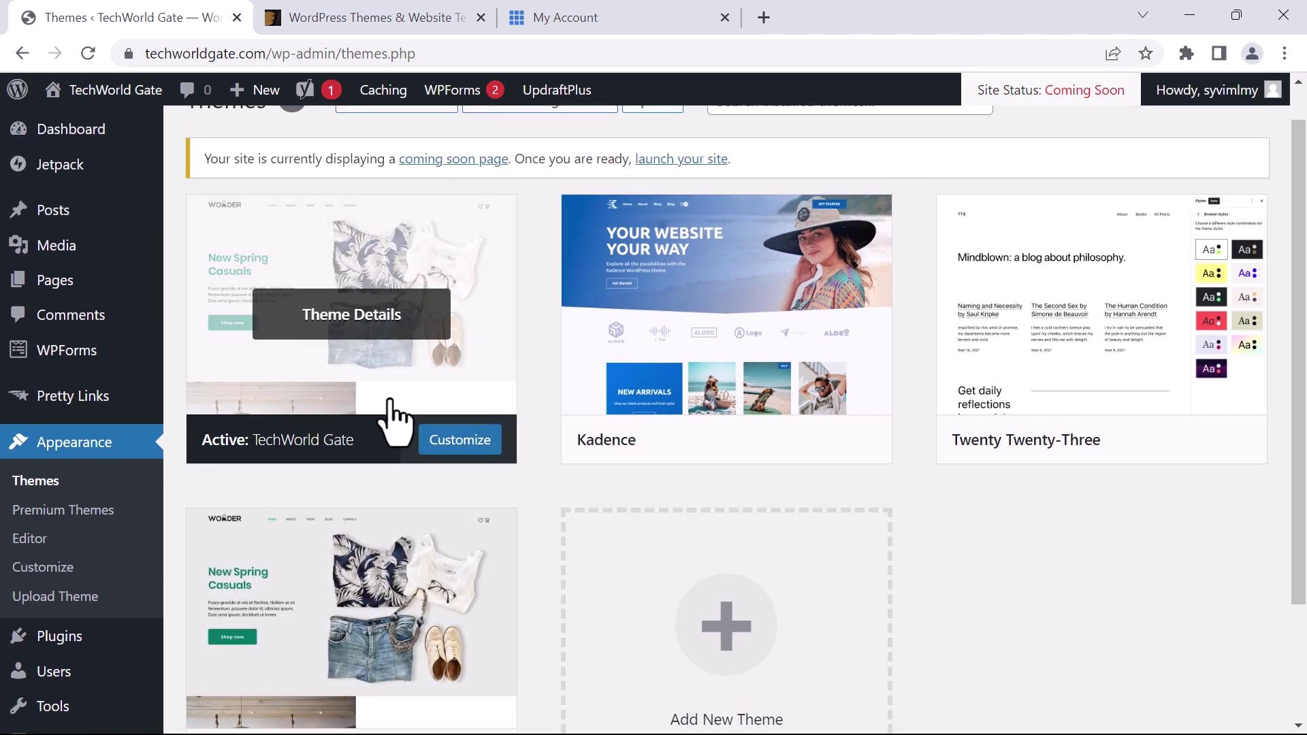
scroll(477, 507, "down", 1)
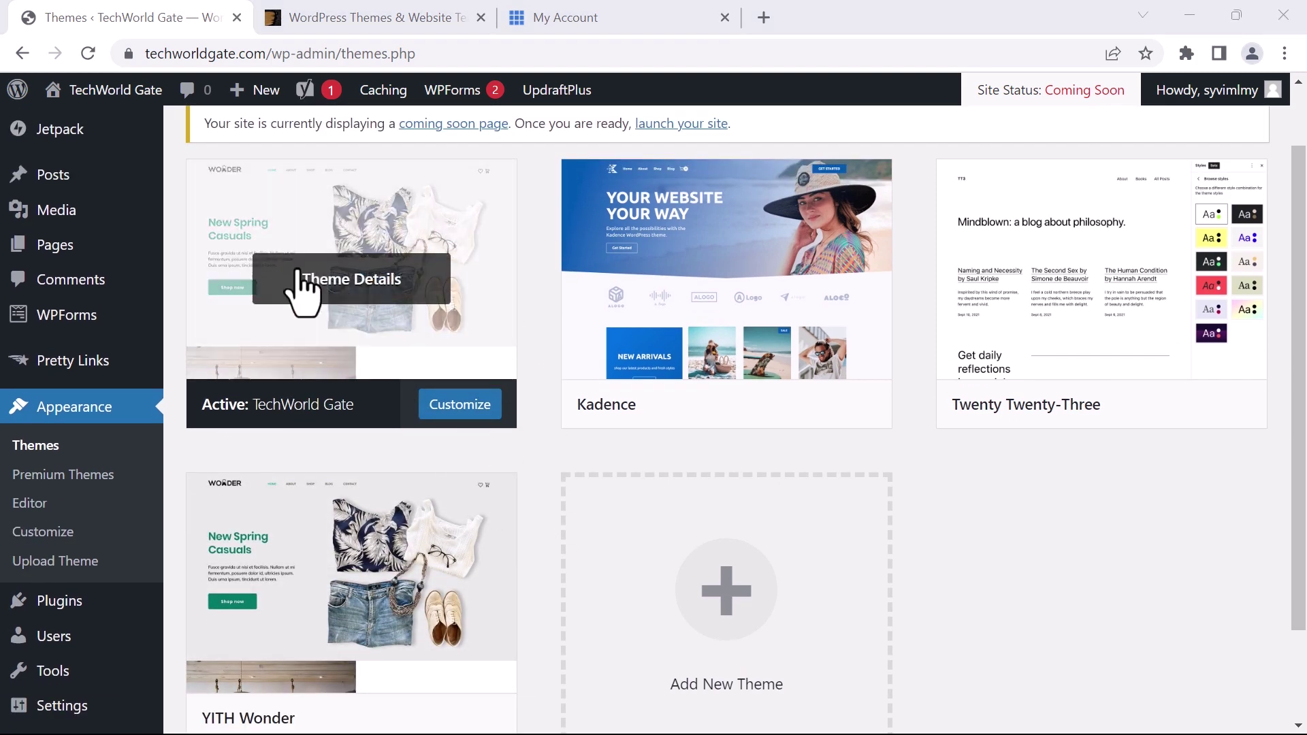
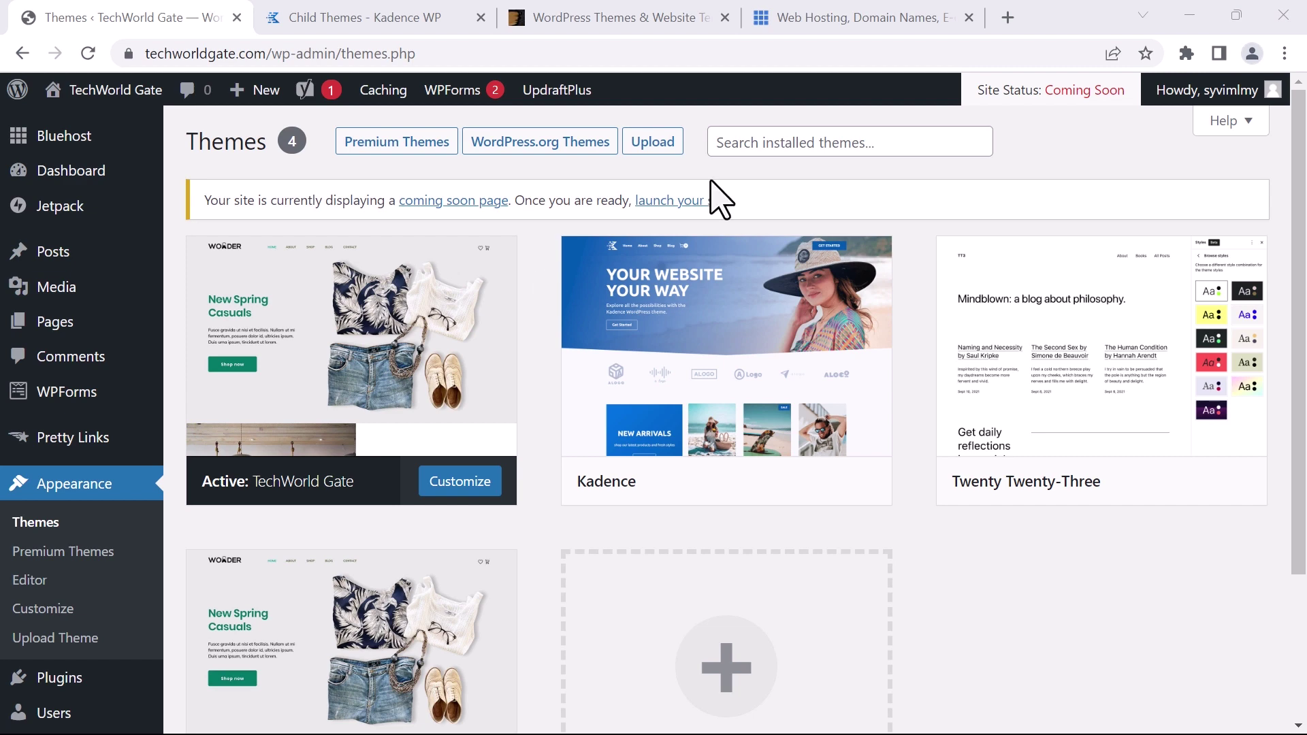
Download the Example Kadence Child Theme as kadence-child (1).zip from the Kadence WP child themes page
left_click(336, 17)
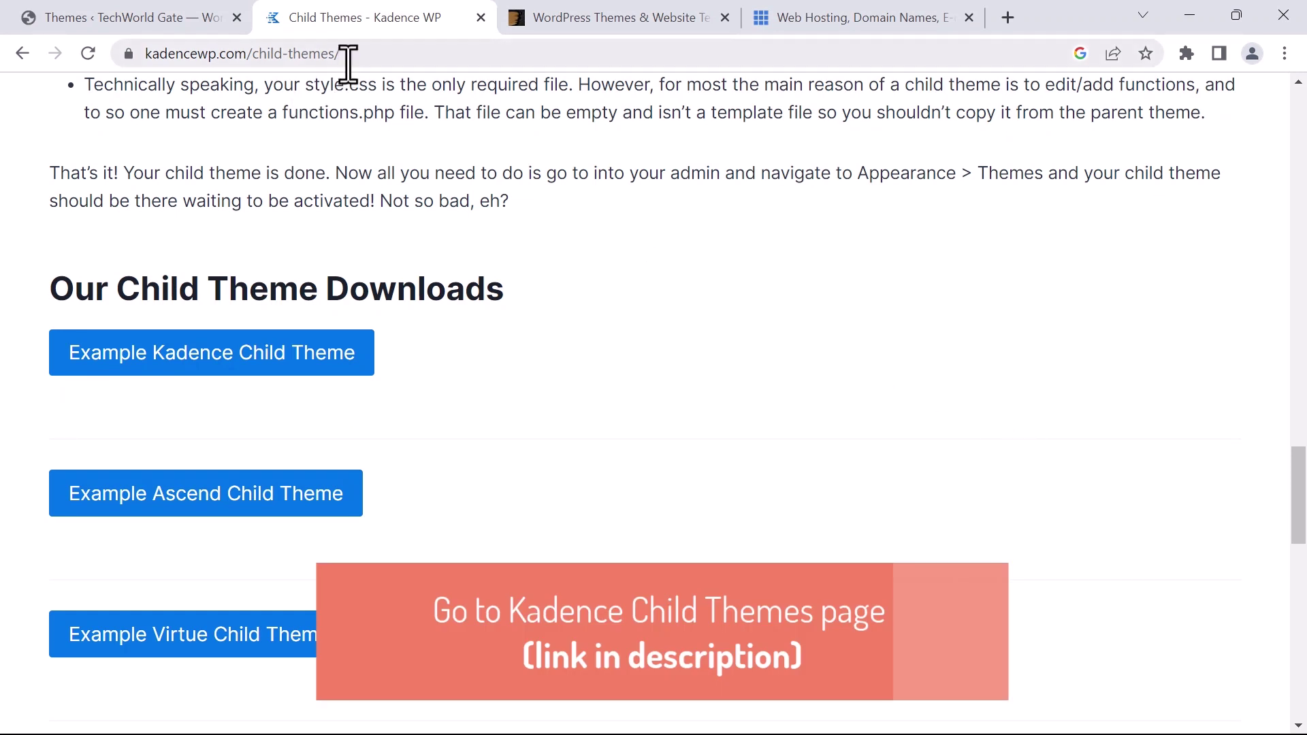
left_click_drag(408, 53, 131, 53)
left_click(509, 365)
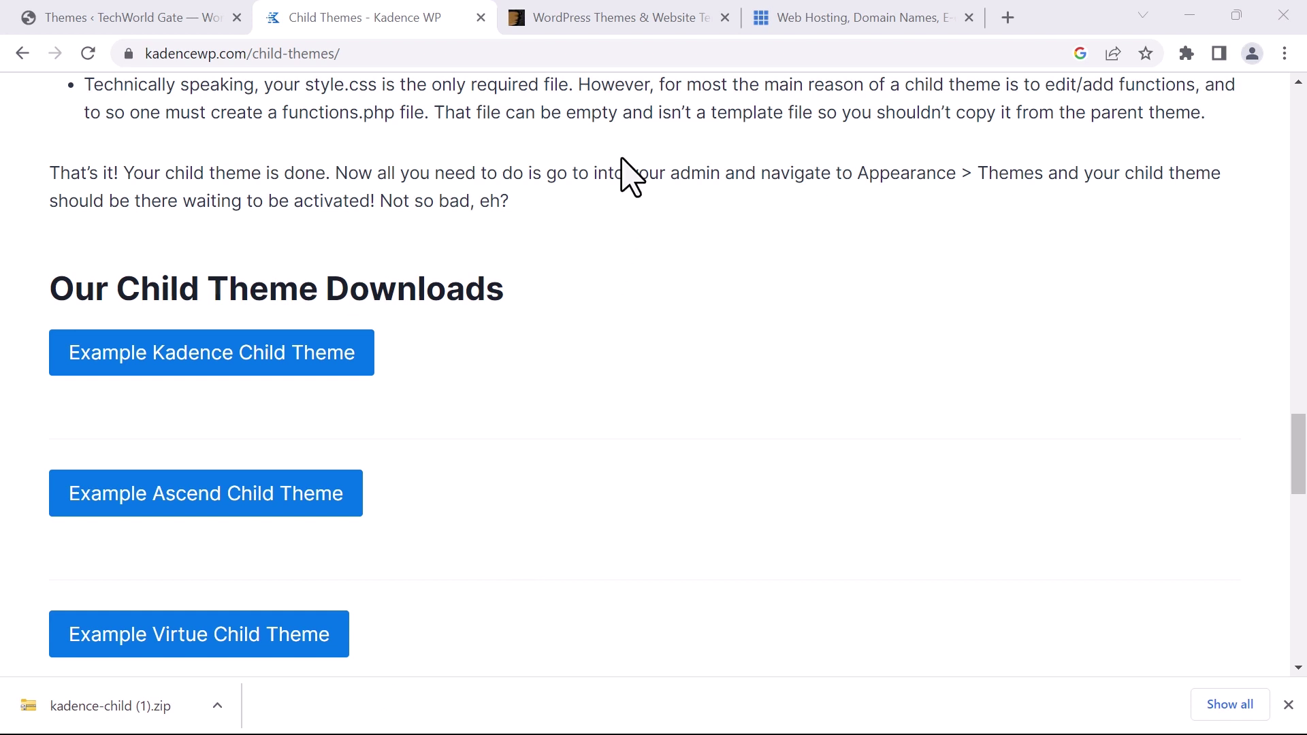
key("ctrl+shift+Tab")
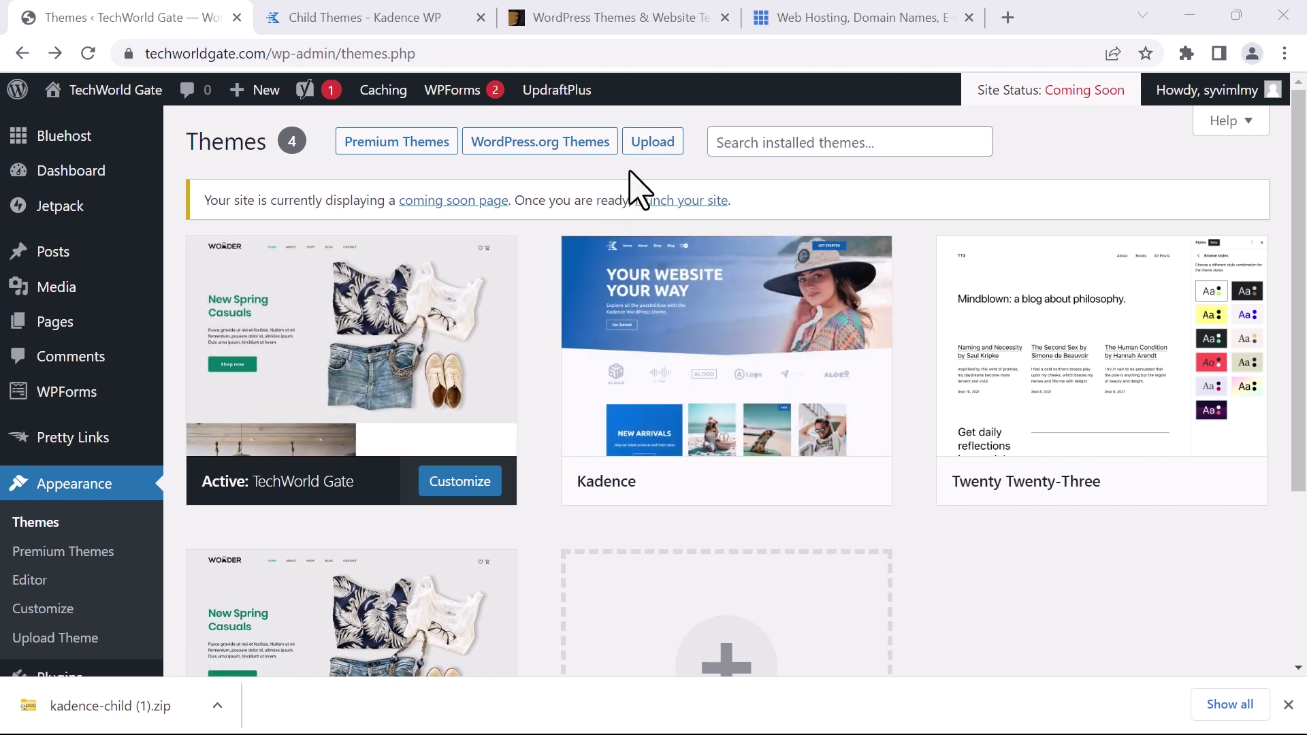
Upload and install kadence-child (1).zip, then activate Kadence Child as the site theme
left_click(647, 143)
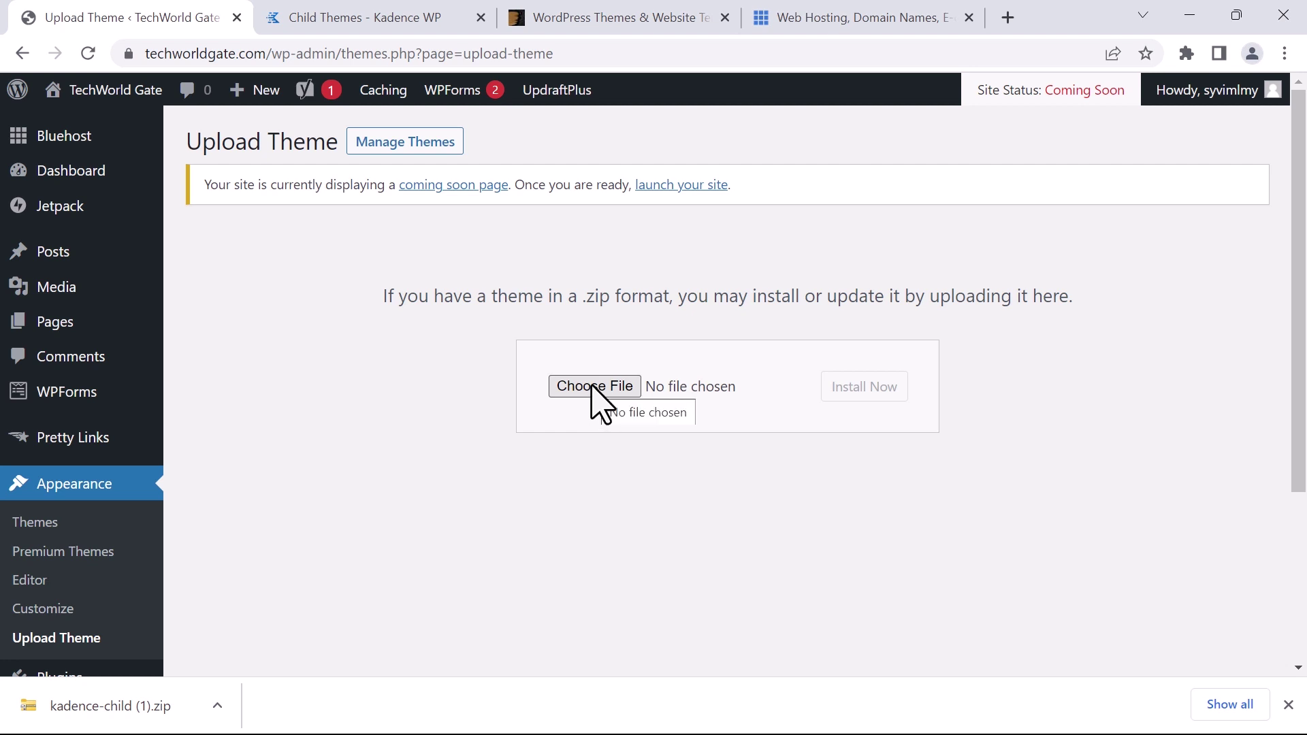
left_click(593, 386)
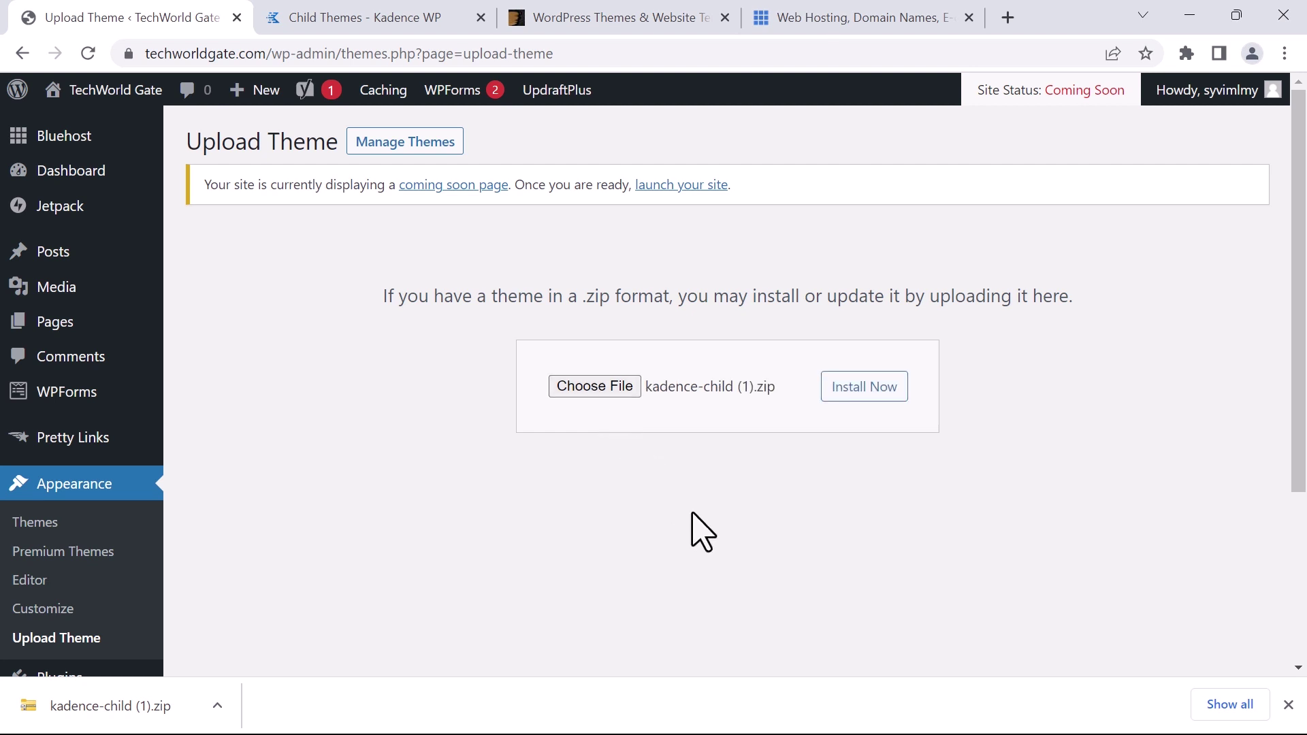
left_click(862, 390)
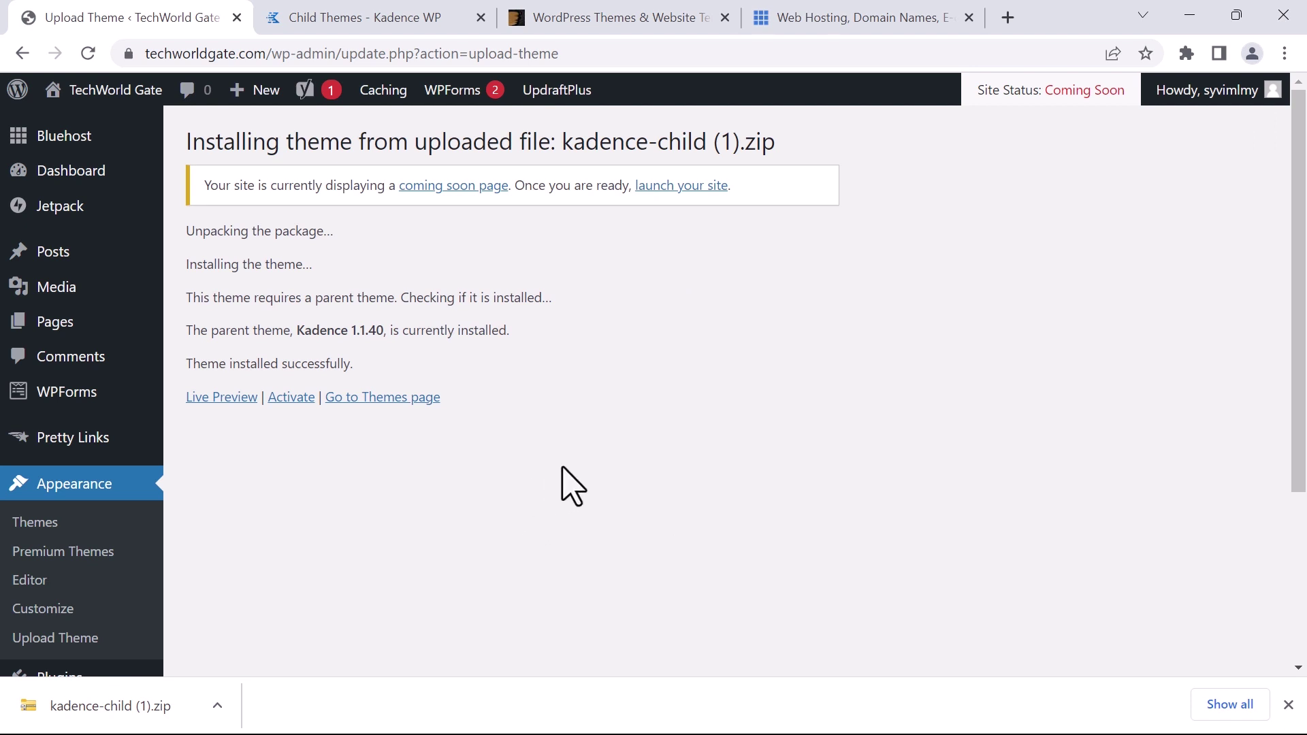
left_click(380, 399)
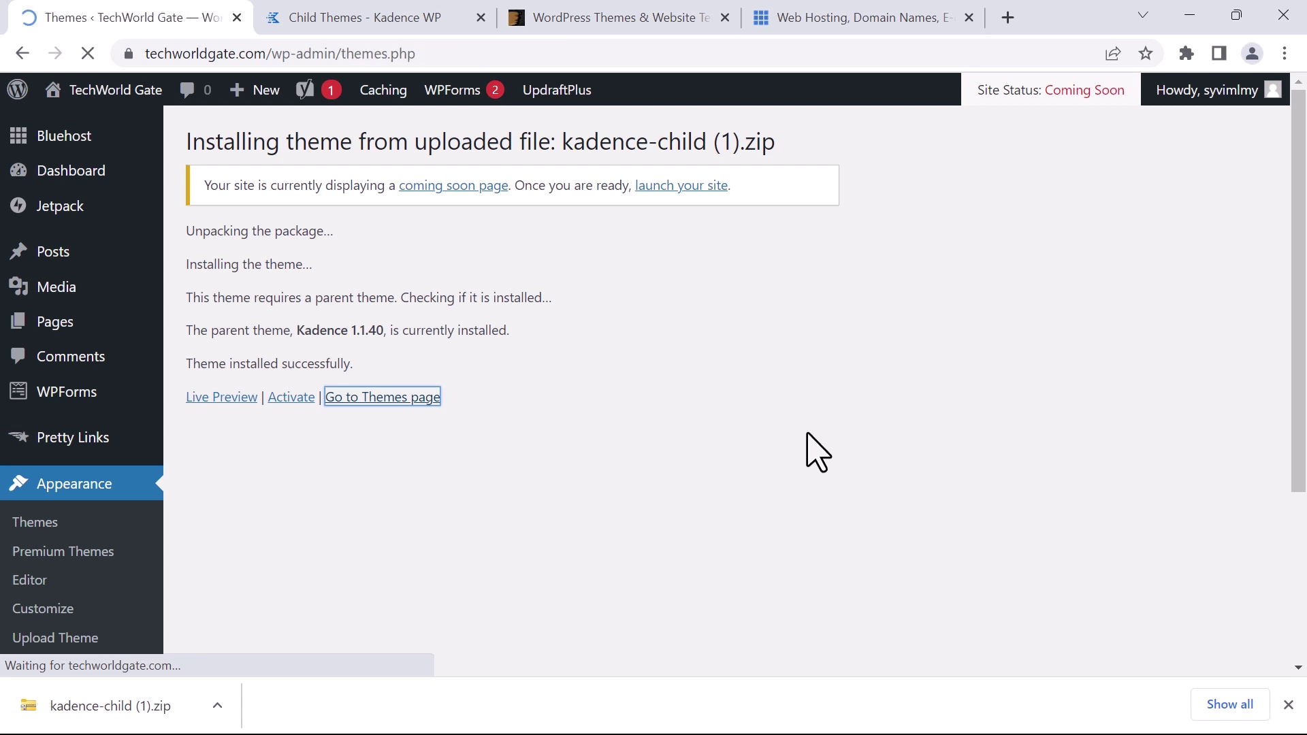
mouse_move(1044, 330)
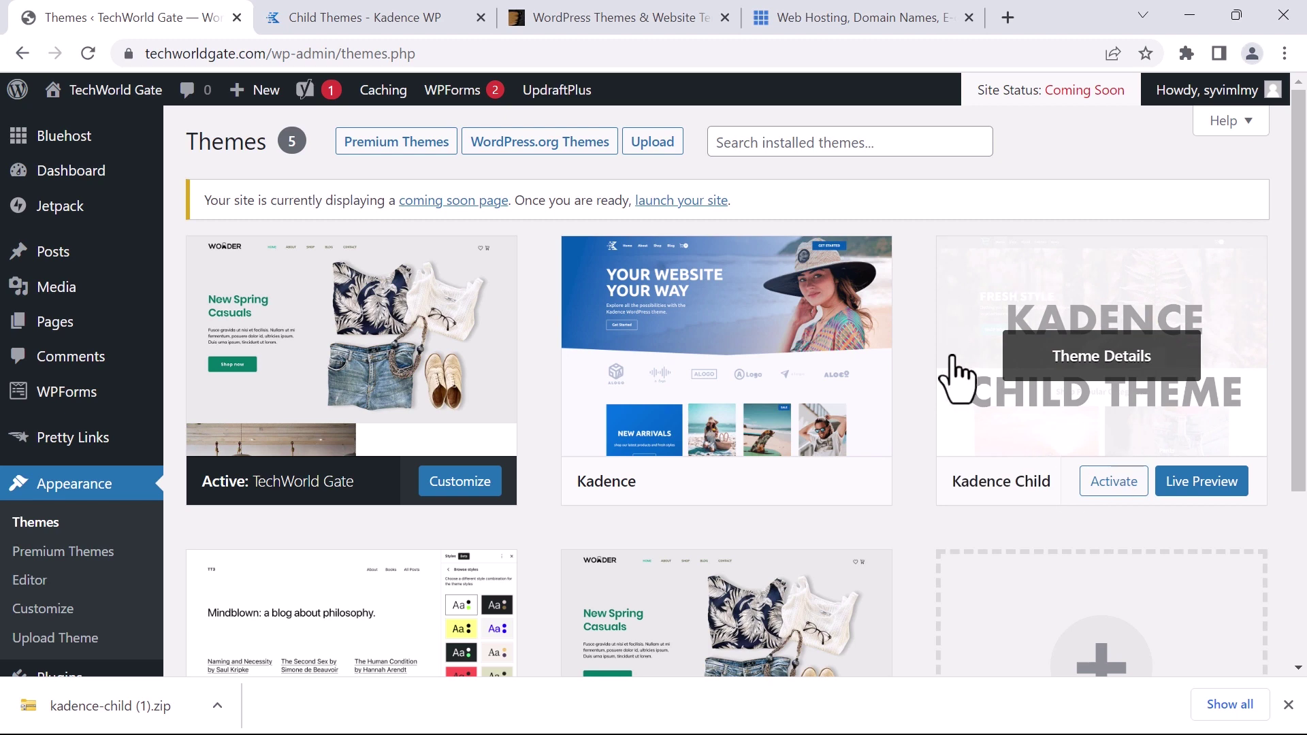
left_click(1107, 485)
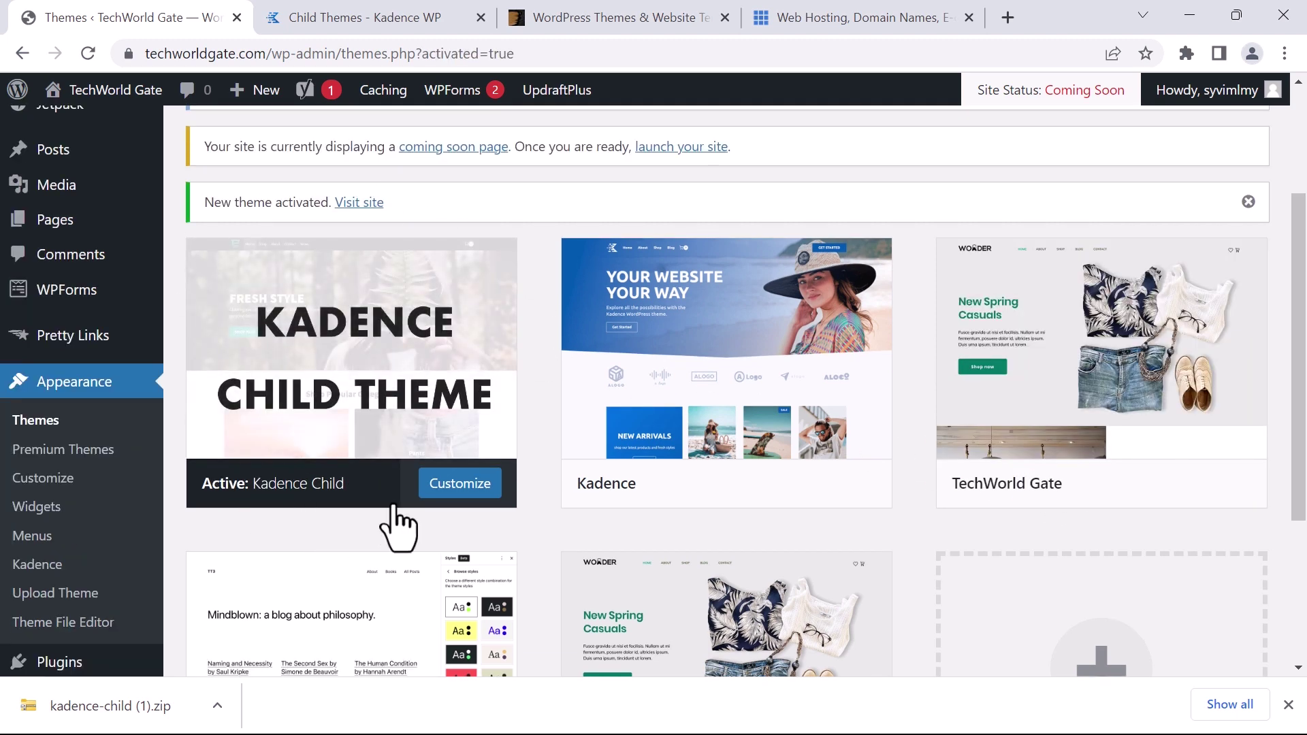
Check the five installed themes, then install Kadence Starter Templates from the Kadence notice
mouse_move(189, 345)
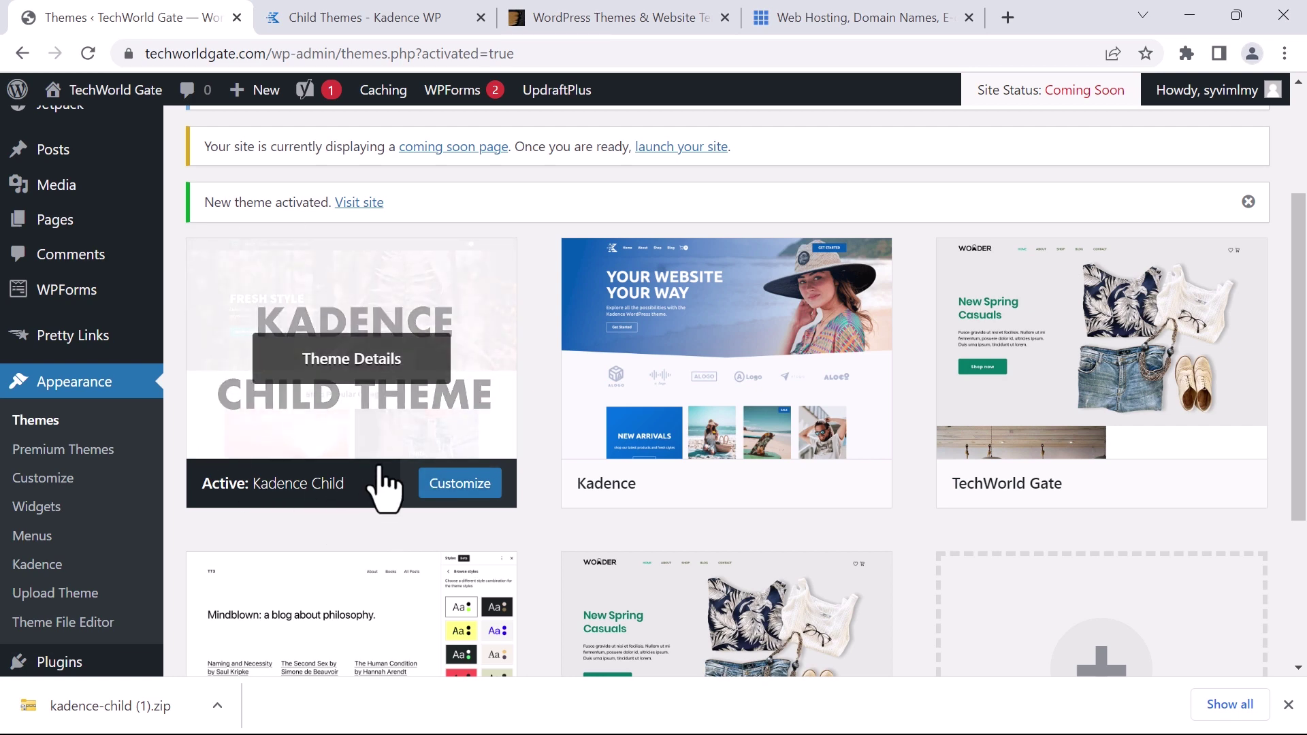
mouse_move(654, 233)
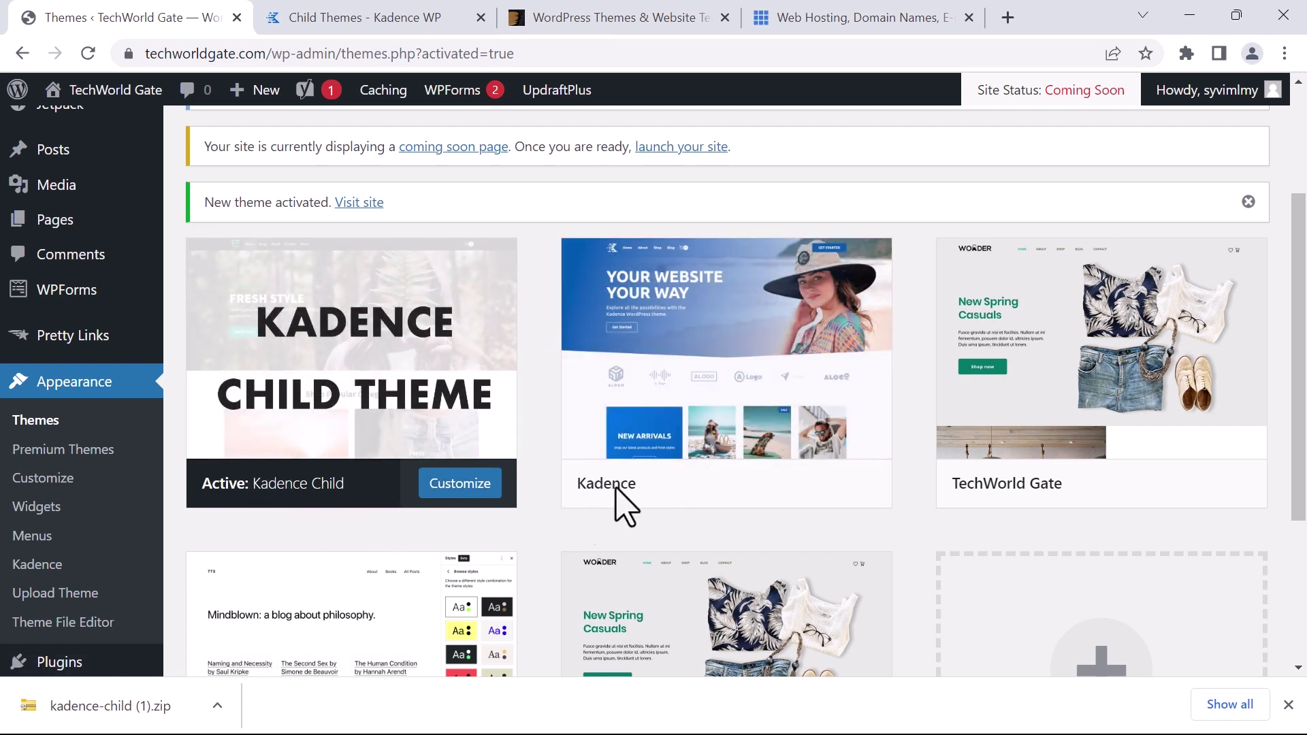
mouse_move(781, 310)
scroll(789, 333, "down", 1)
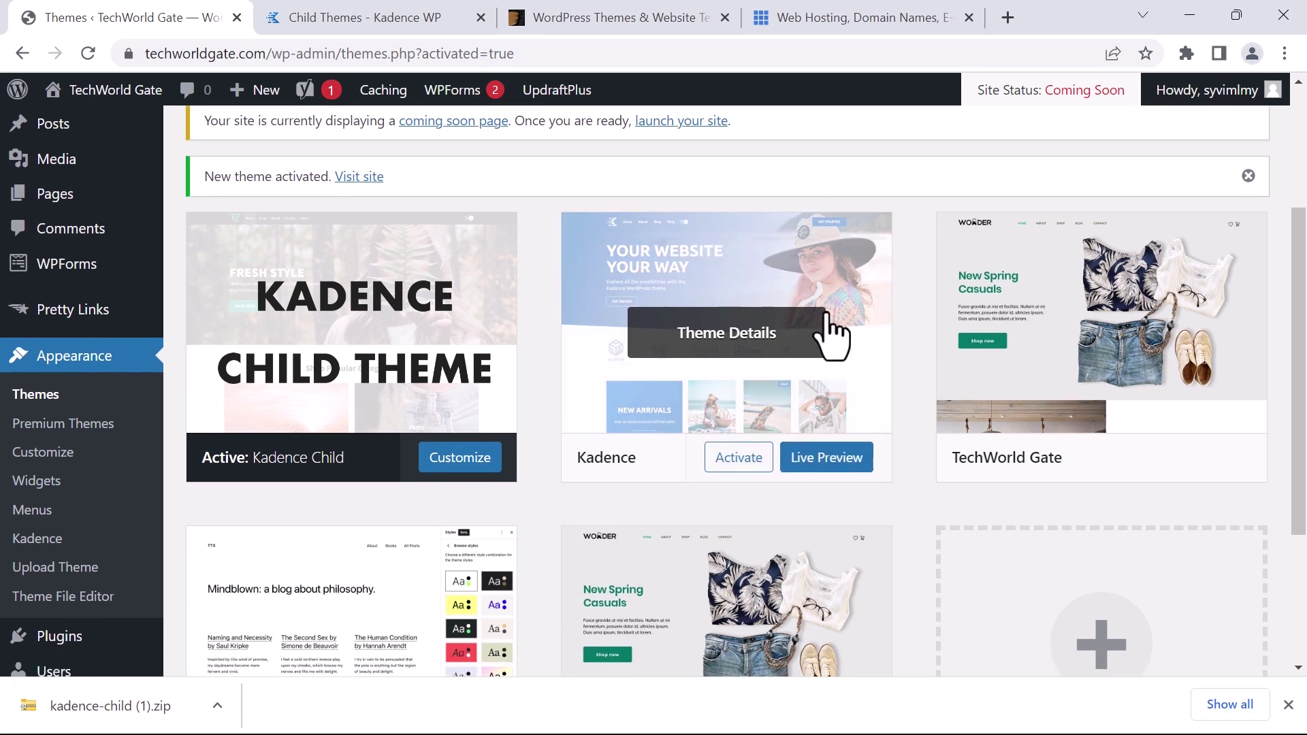
mouse_move(1015, 337)
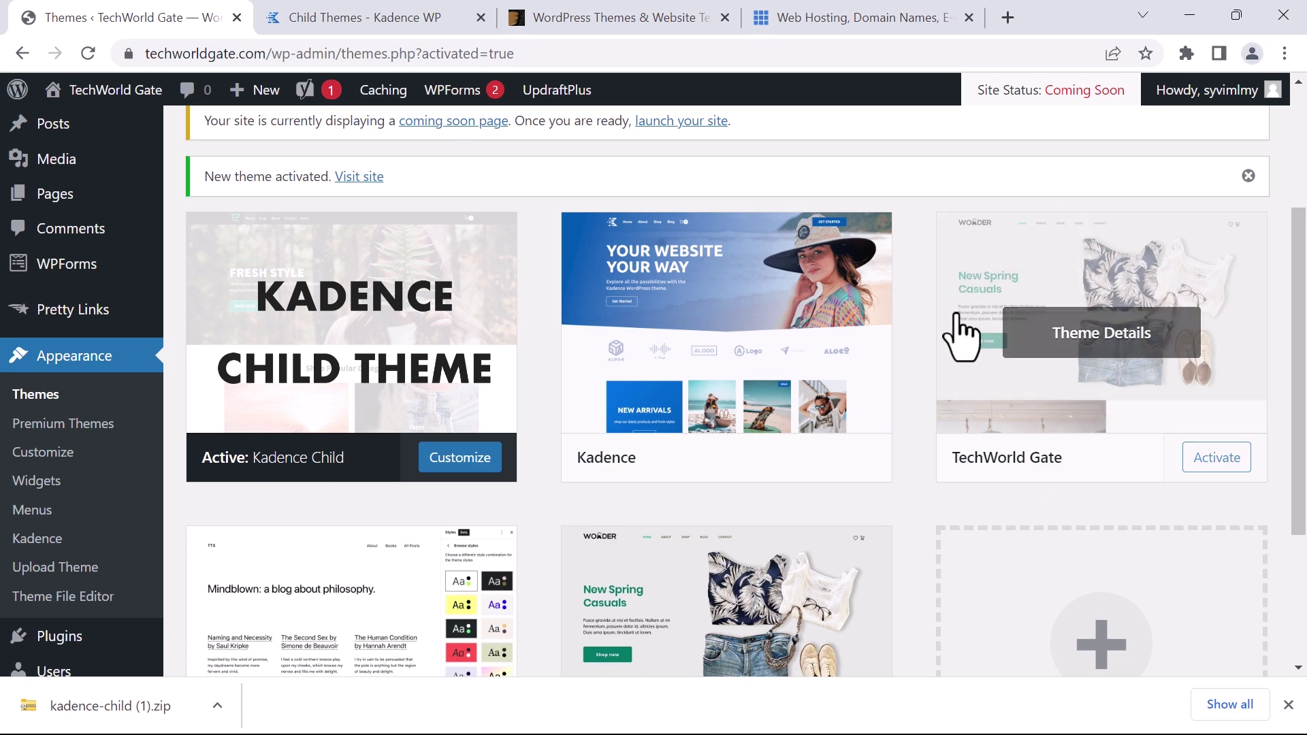
scroll(933, 399, "down", 1)
scroll(932, 401, "down", 3)
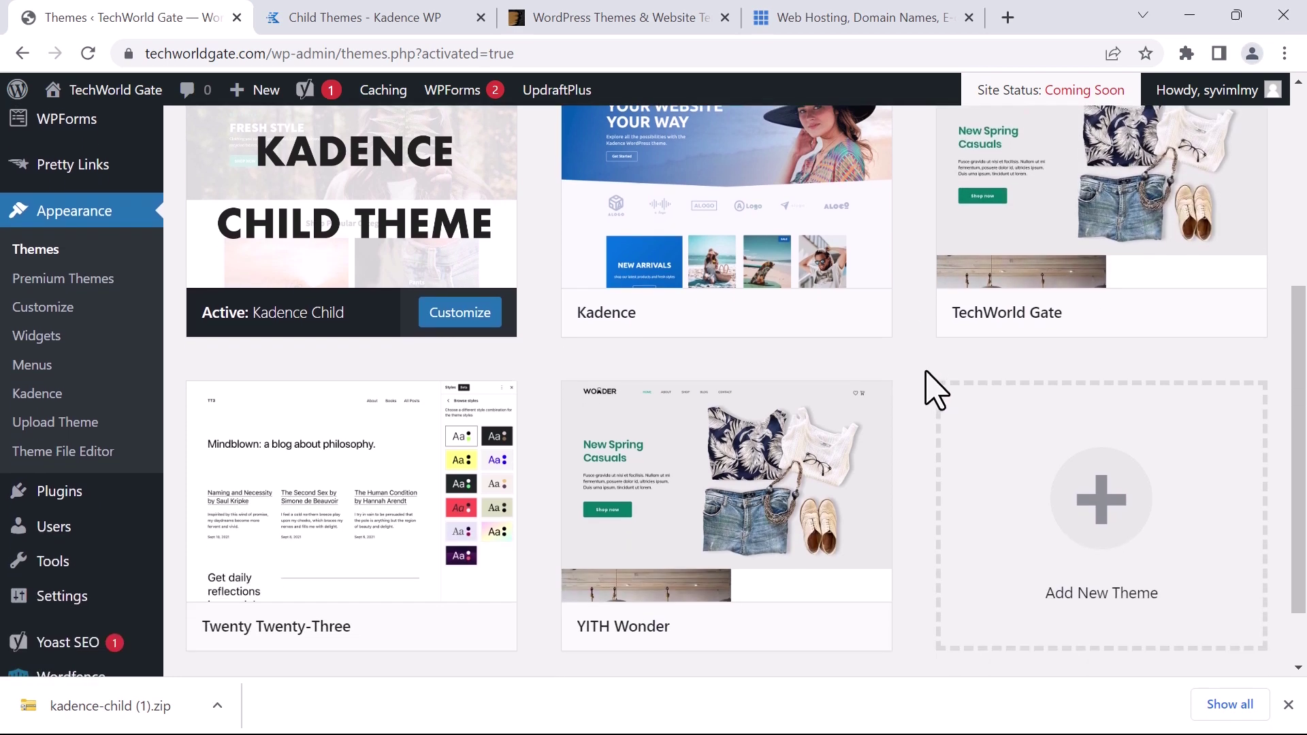
mouse_move(653, 545)
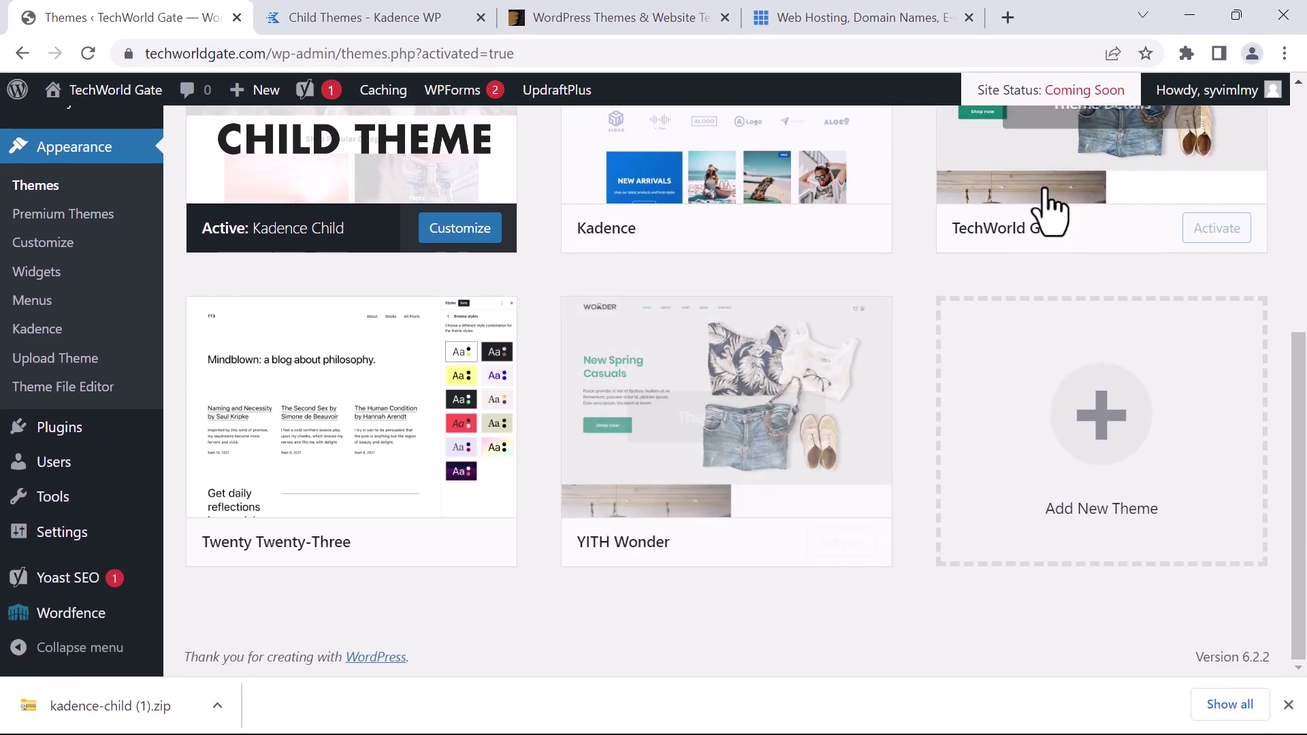
scroll(1056, 315, "up", 3)
scroll(885, 405, "down", 4)
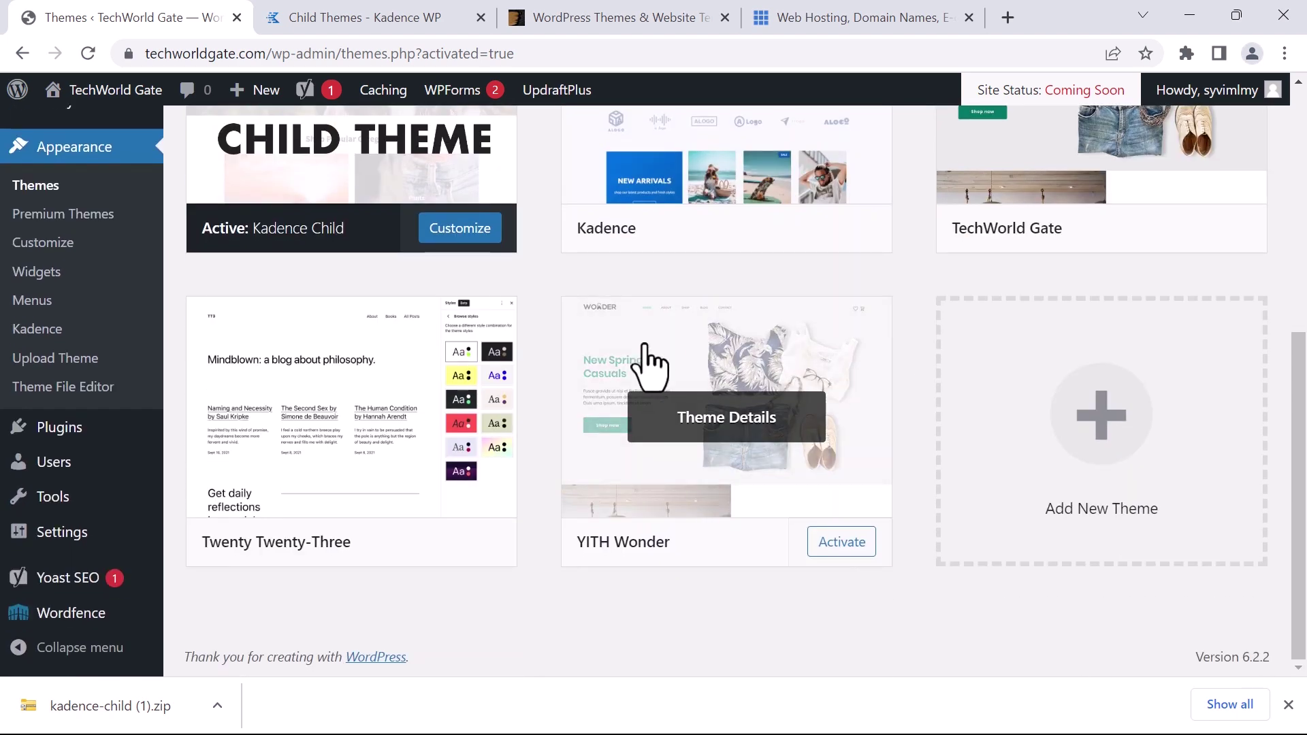
scroll(611, 410, "up", 3)
scroll(612, 410, "up", 4)
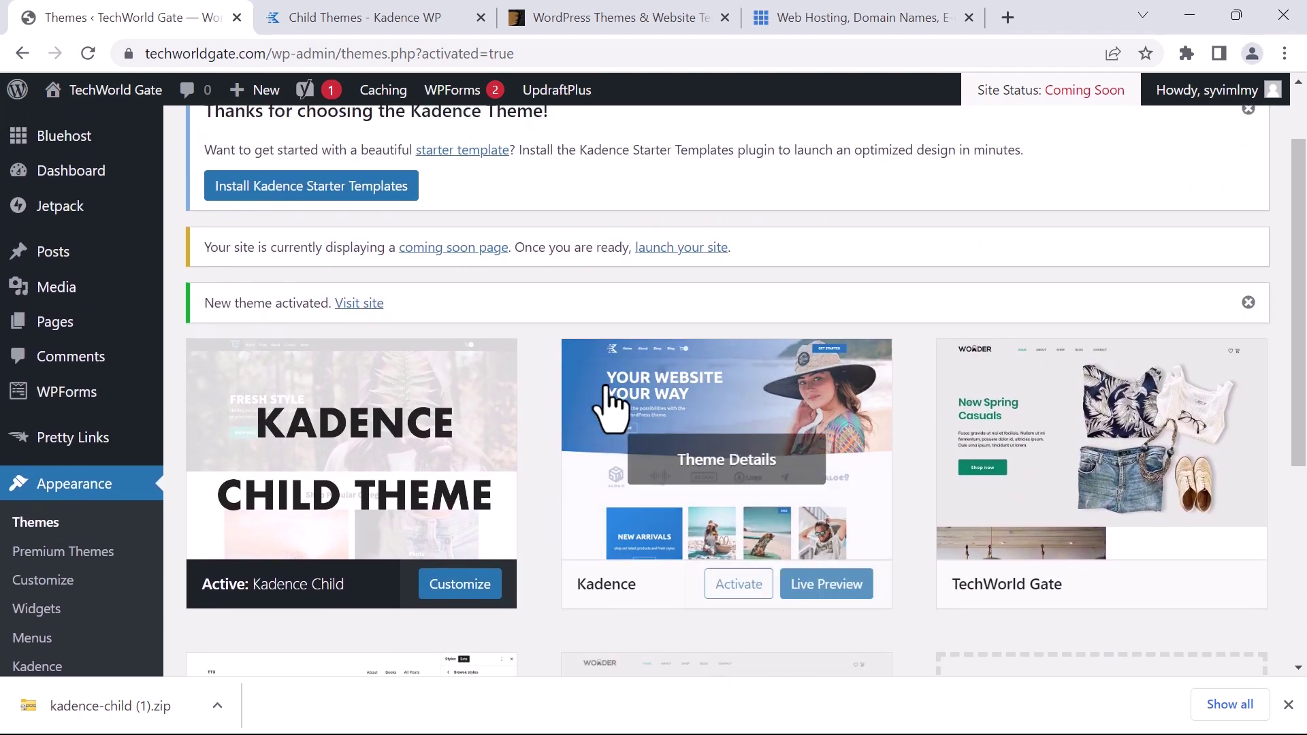
scroll(545, 408, "down", 1)
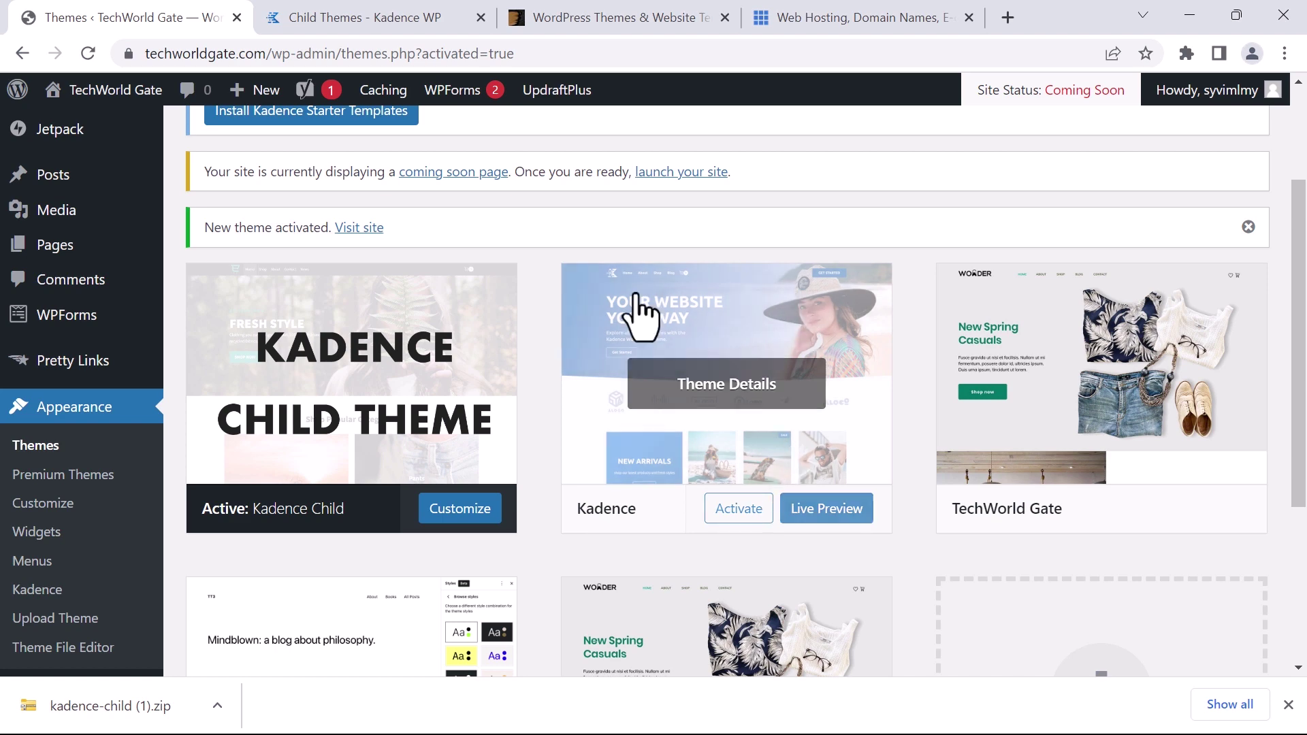
scroll(946, 395, "up", 3)
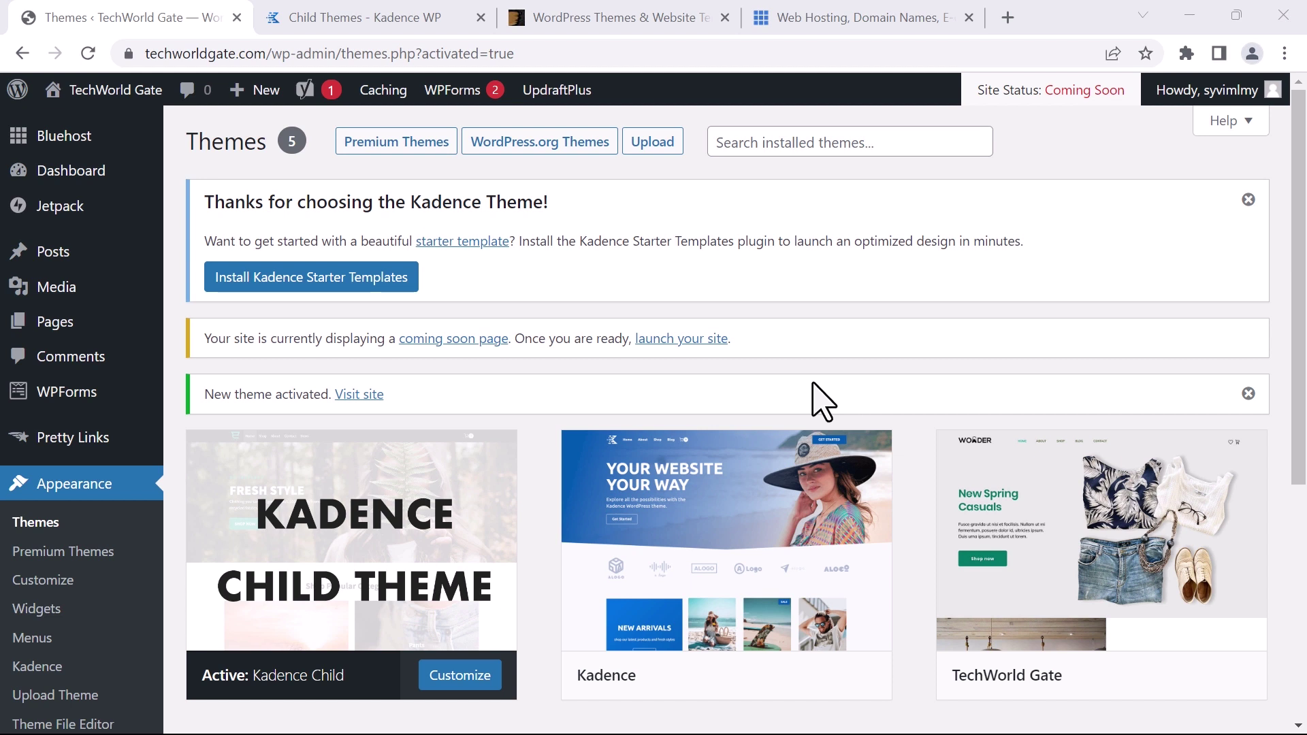
left_click(296, 279)
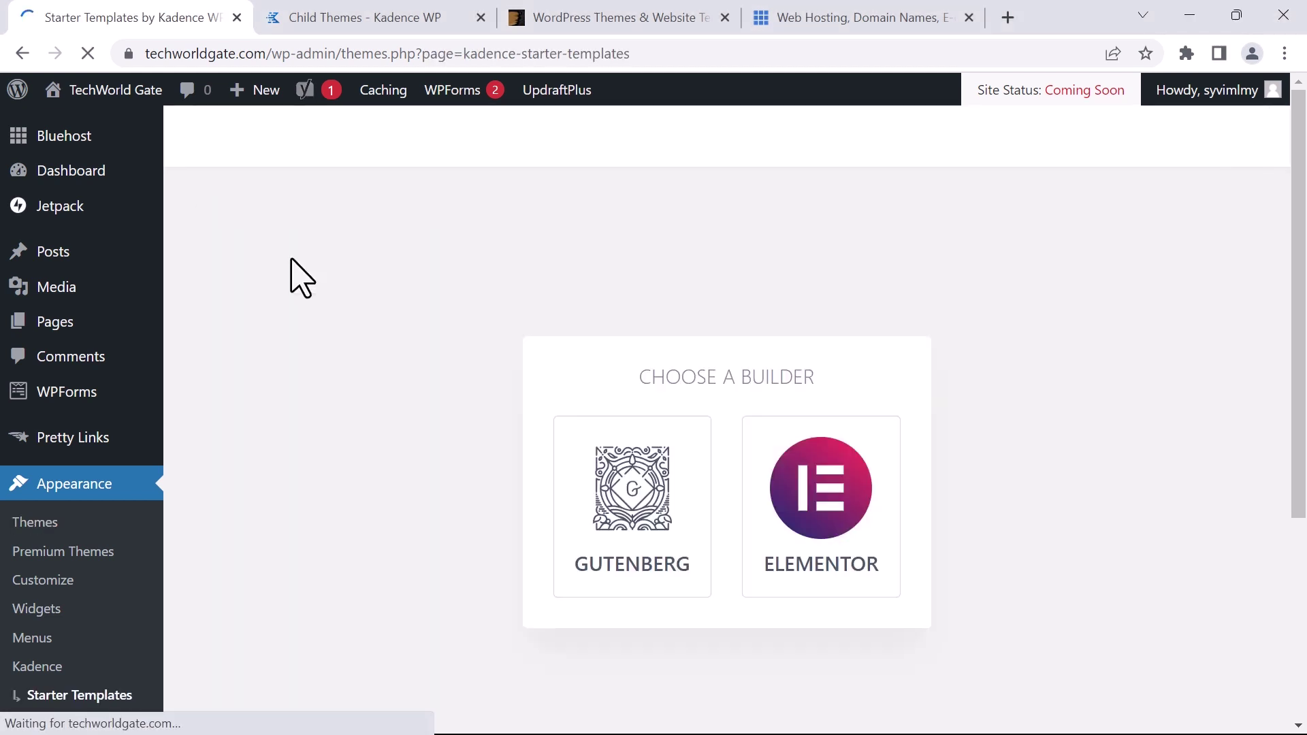
Scroll through the Kadence Starter Templates gallery for the Gutenberg builder
scroll(913, 206, "down", 14)
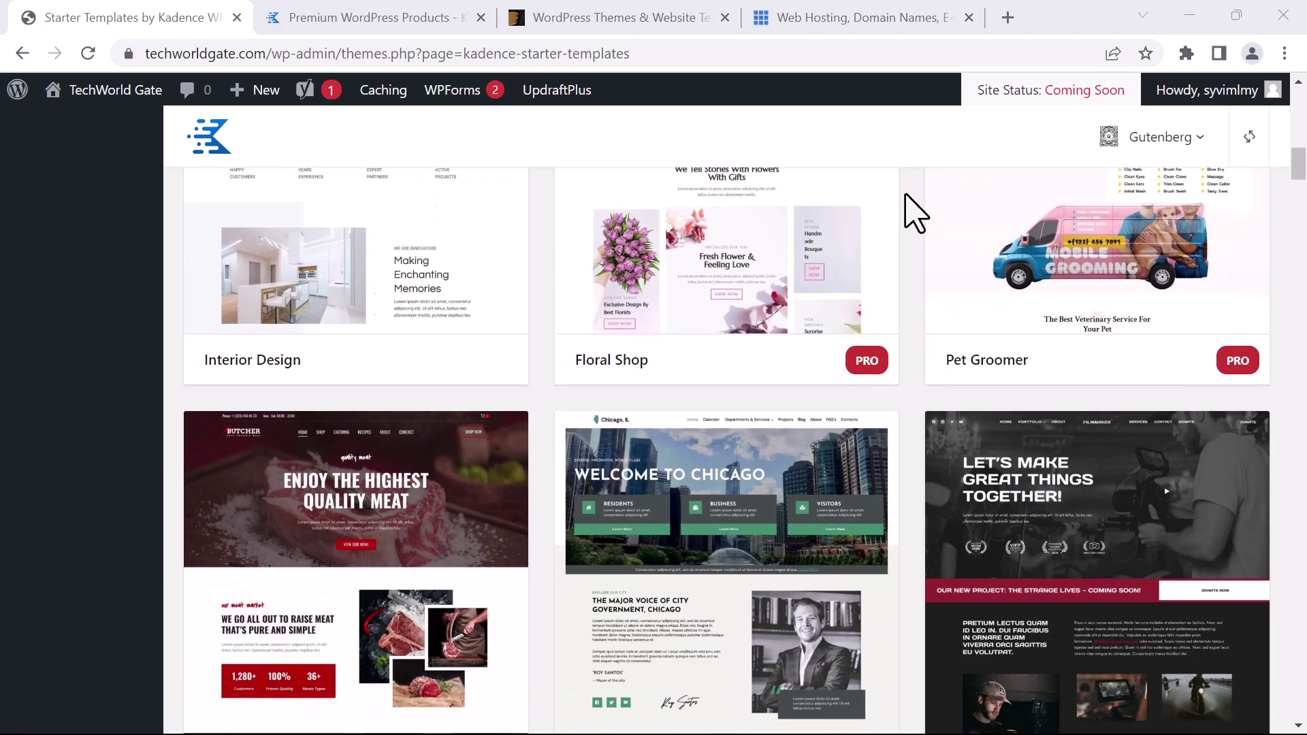
scroll(921, 232, "down", 12)
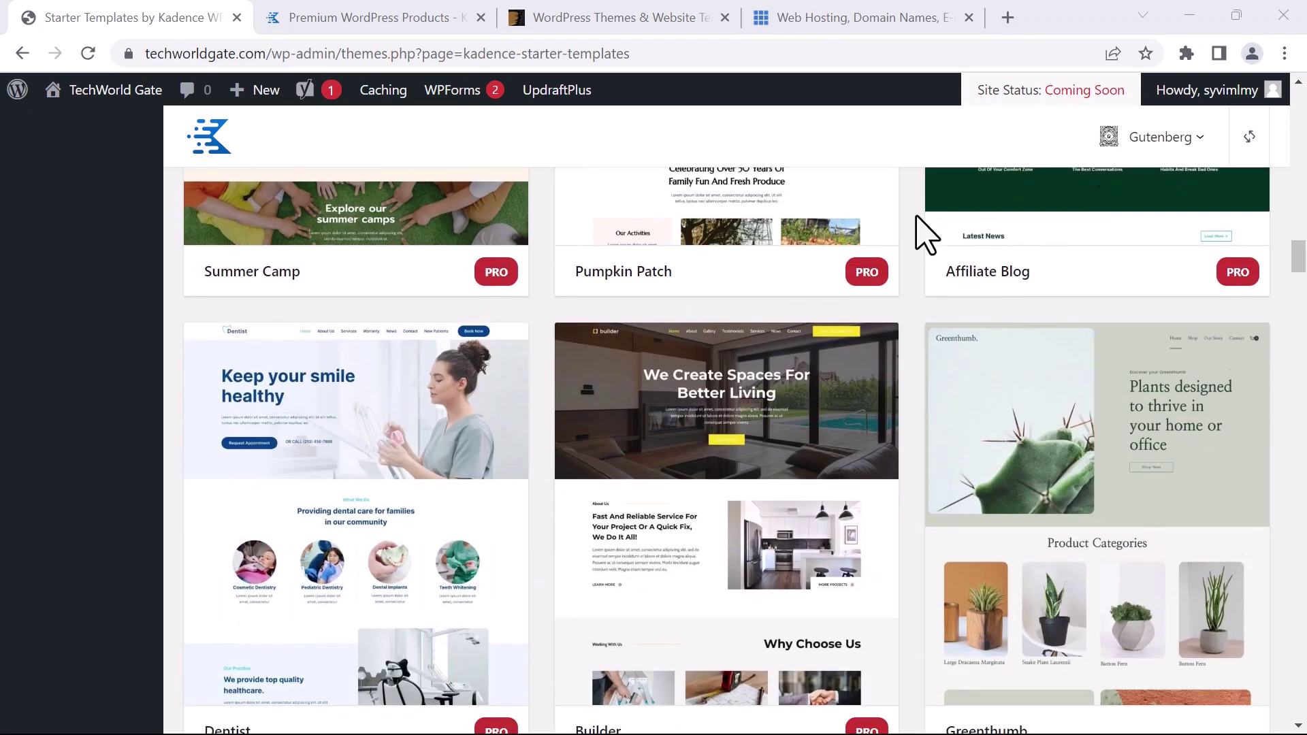
scroll(921, 232, "down", 6)
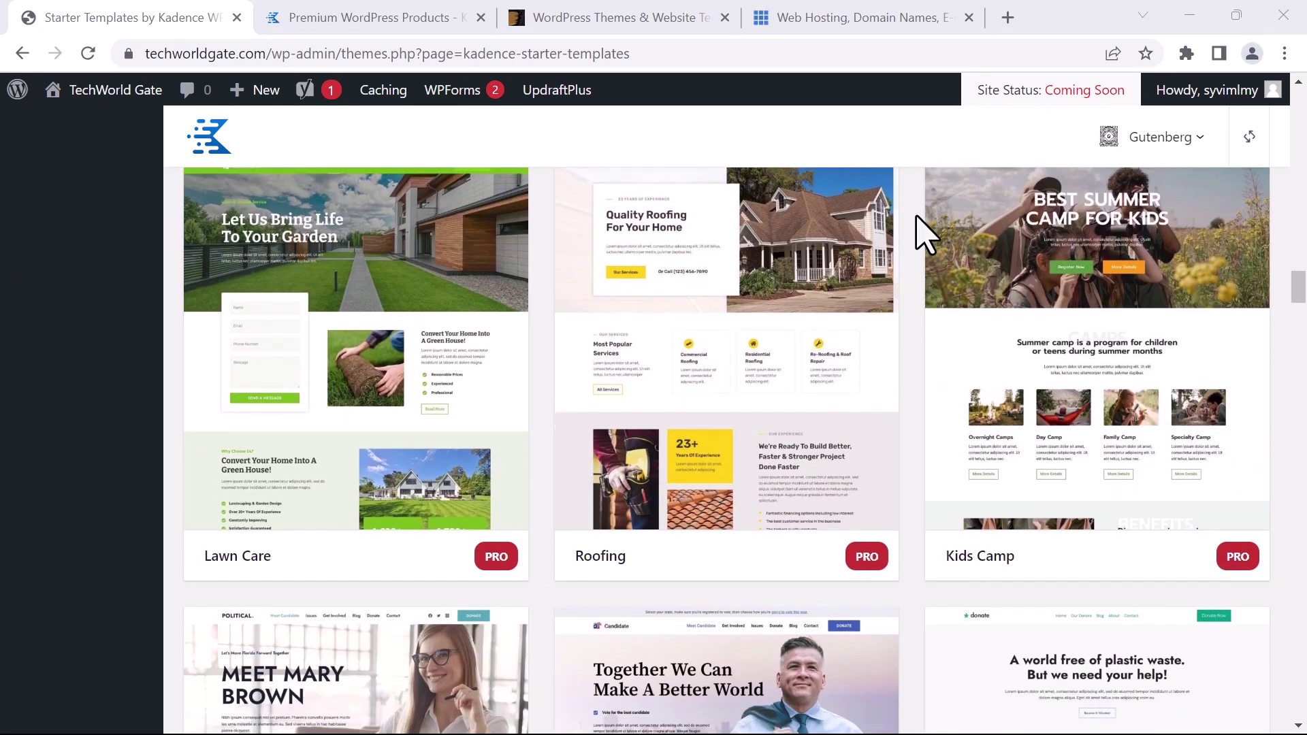
scroll(921, 232, "down", 12)
Compare the Kadence WP Free Forever, Essential Bundle and Full Bundle plans on the pricing page
key("ctrl+Tab")
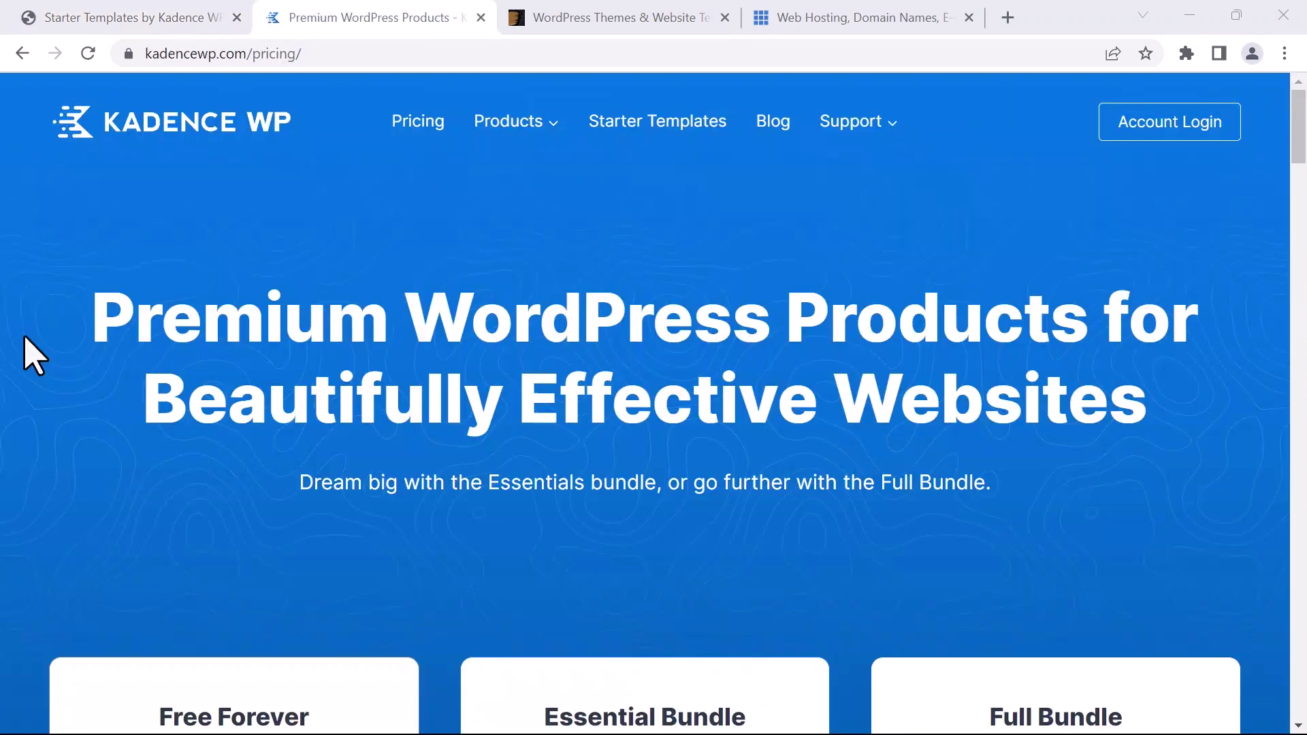
scroll(34, 354, "down", 5)
scroll(34, 354, "down", 3)
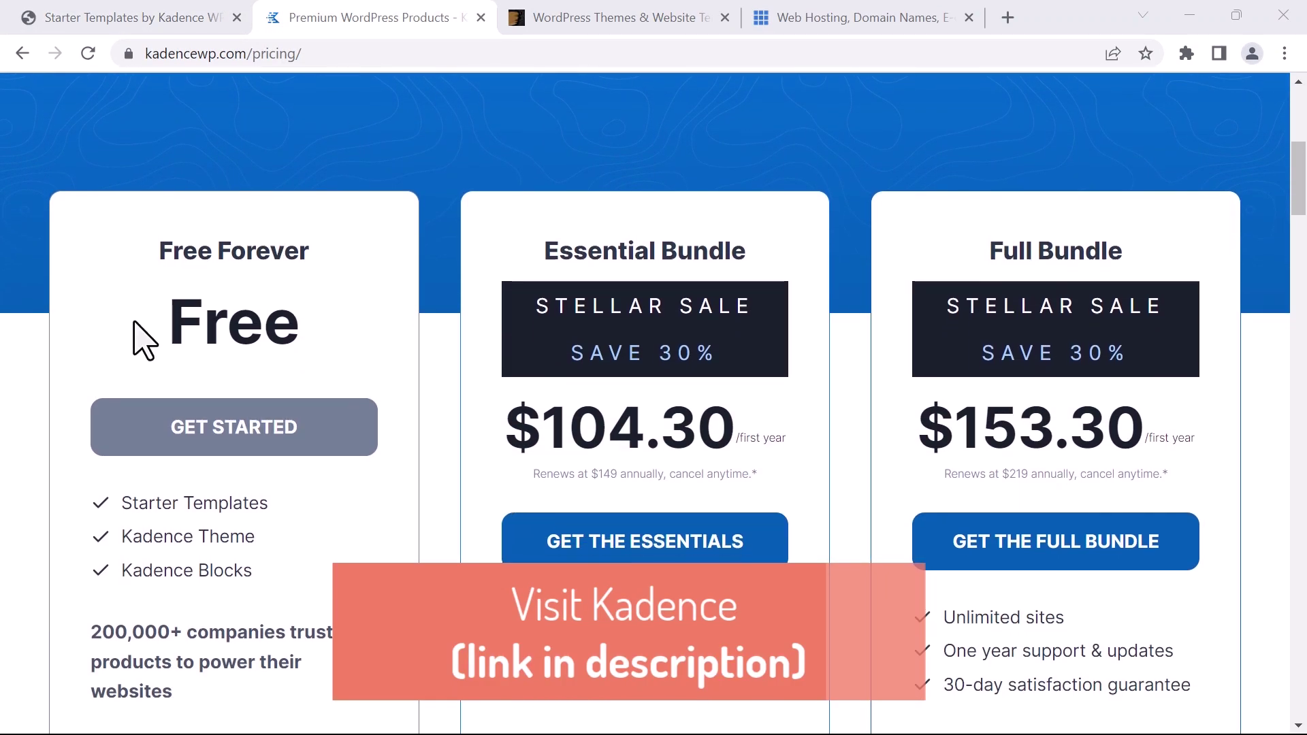
scroll(126, 378, "down", 3)
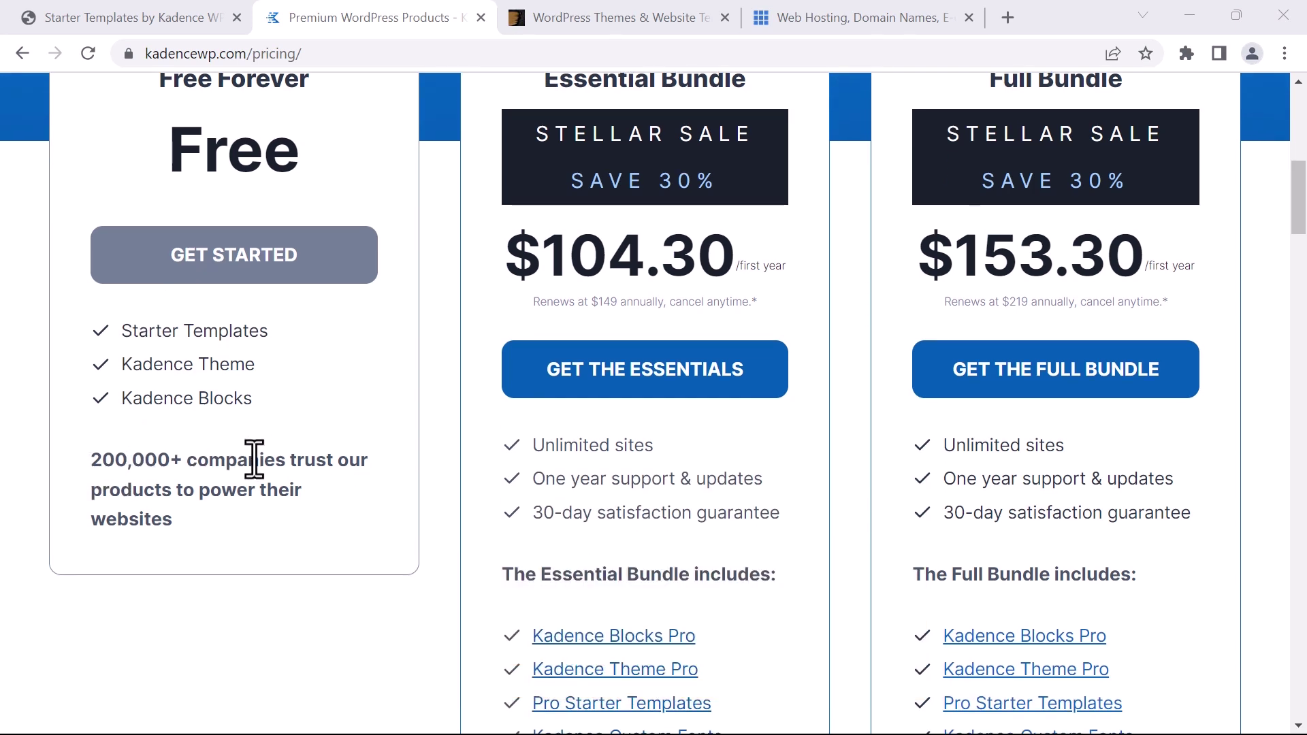
scroll(174, 422, "up", 2)
scroll(146, 432, "down", 1)
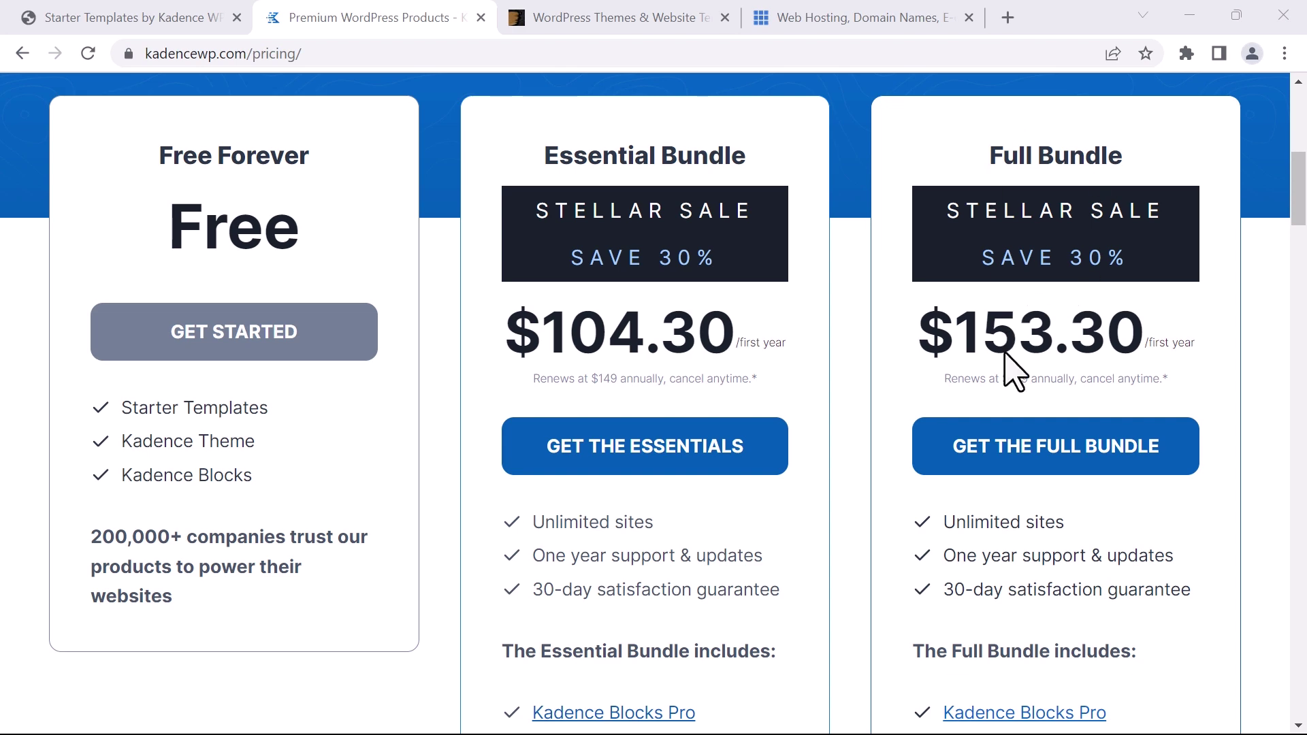
scroll(1013, 372, "down", 9)
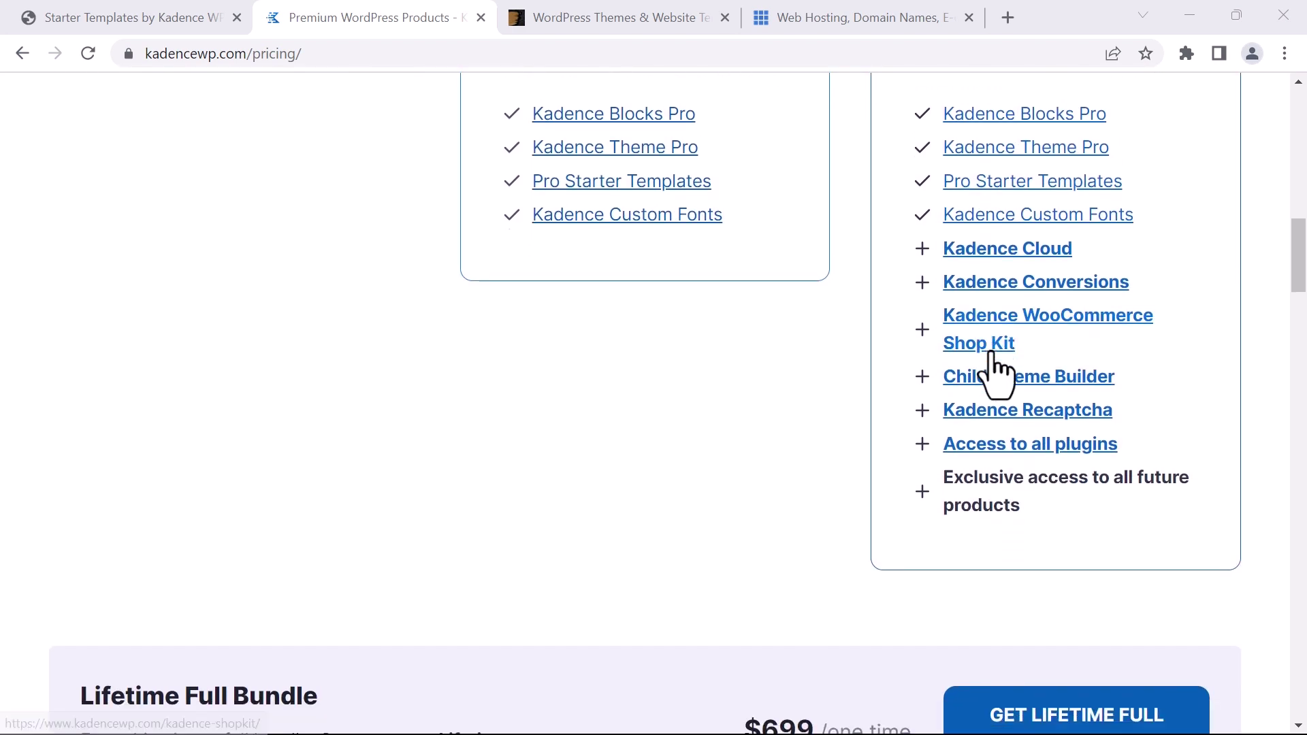
scroll(997, 374, "down", 4)
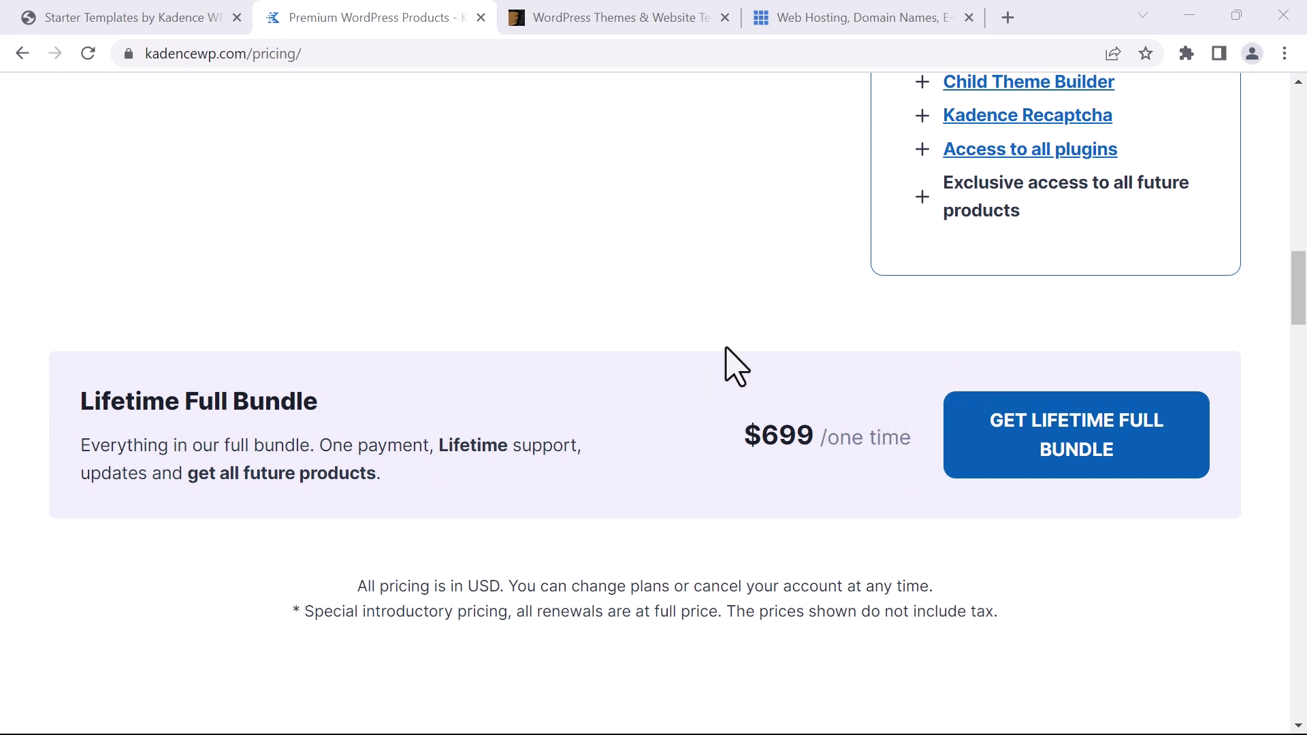
key("Home")
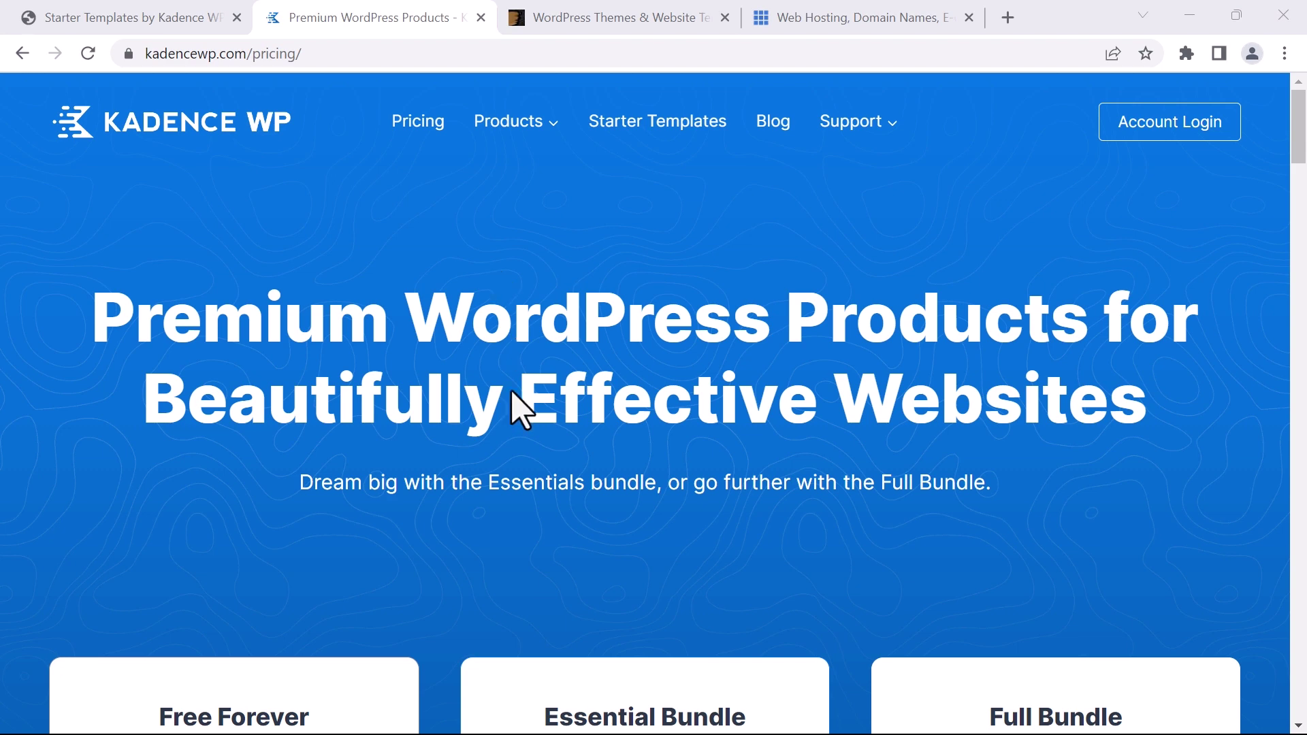
key("ctrl+shift+Tab")
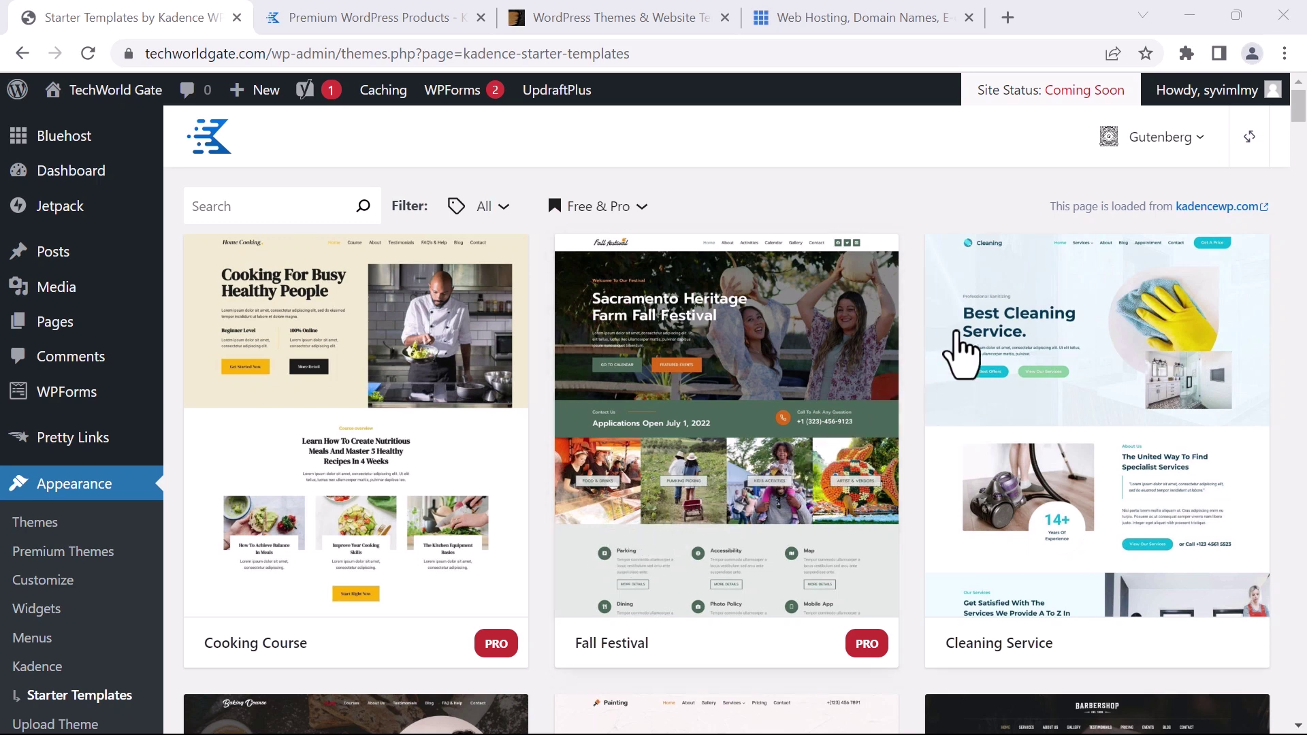
Look over the page builder choices and template grid, then go to Pages > All Pages
left_click(1153, 138)
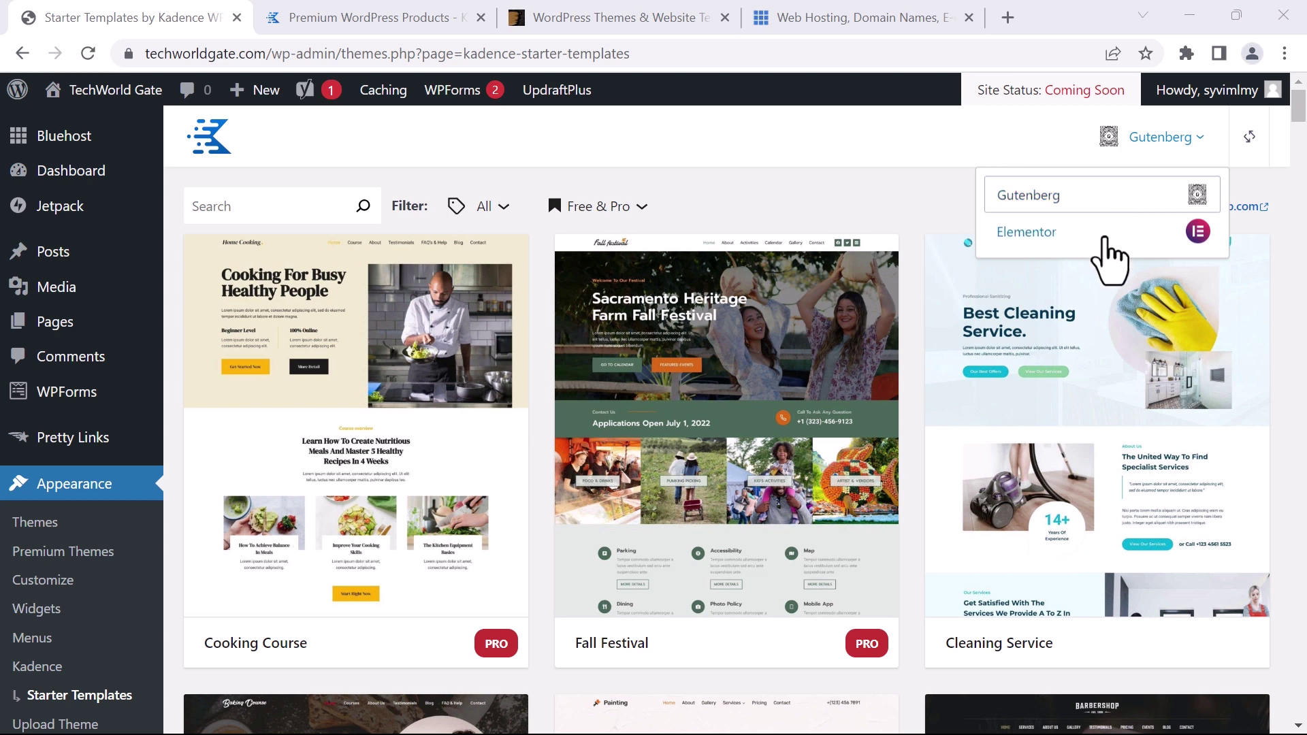
scroll(920, 268, "down", 5)
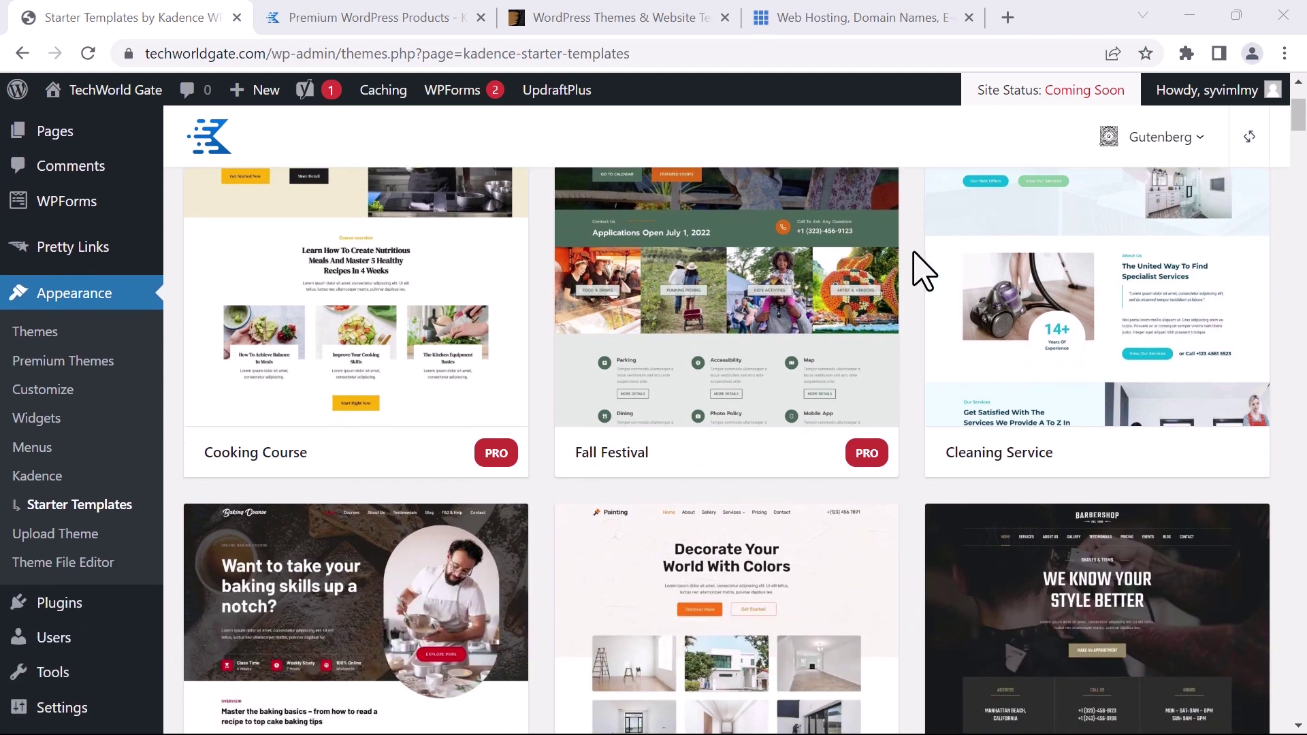
scroll(919, 268, "down", 14)
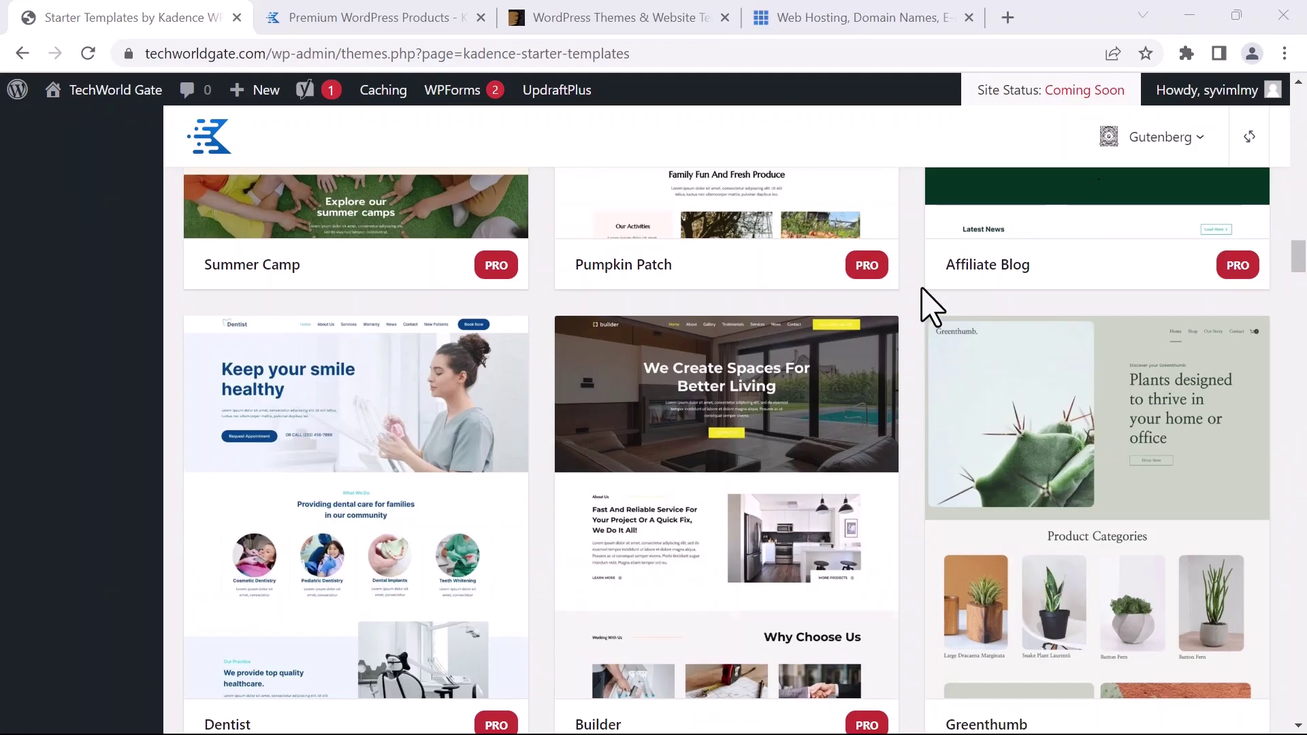
scroll(929, 290, "up", 15)
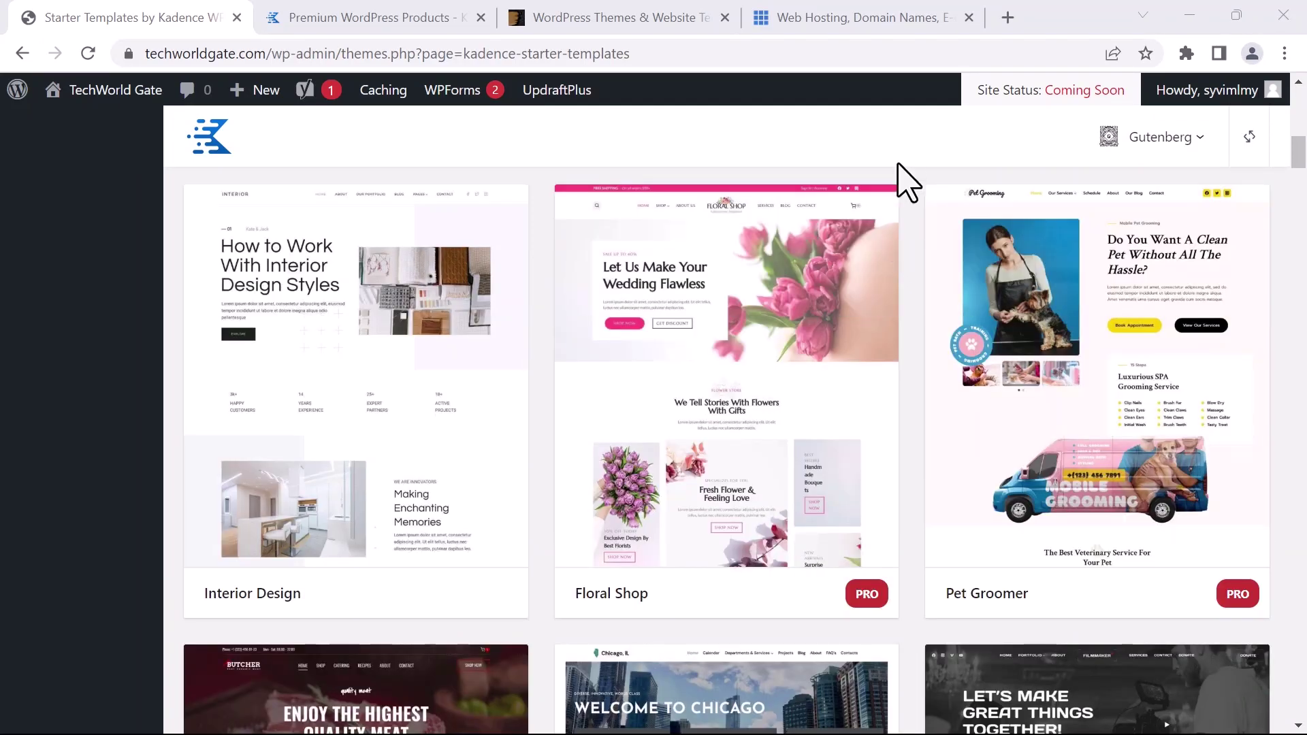
scroll(882, 278, "up", 6)
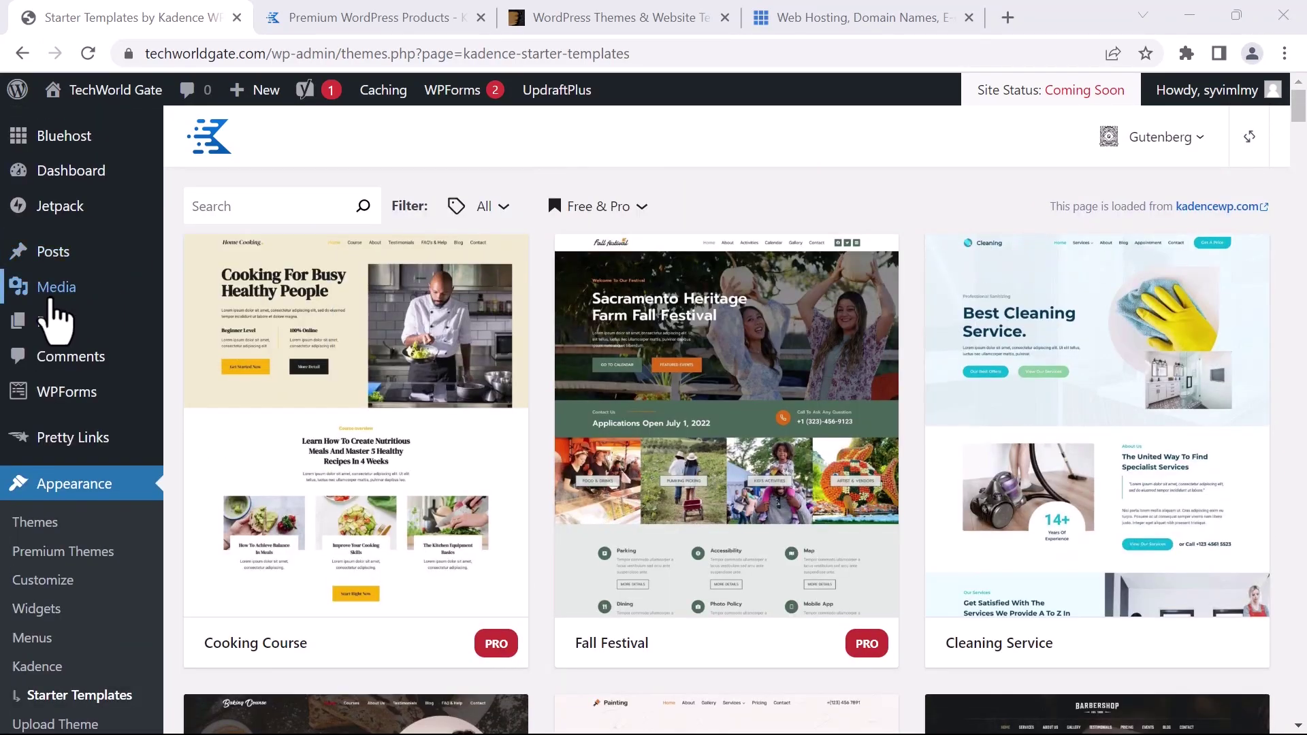
mouse_move(22, 321)
left_click(203, 326)
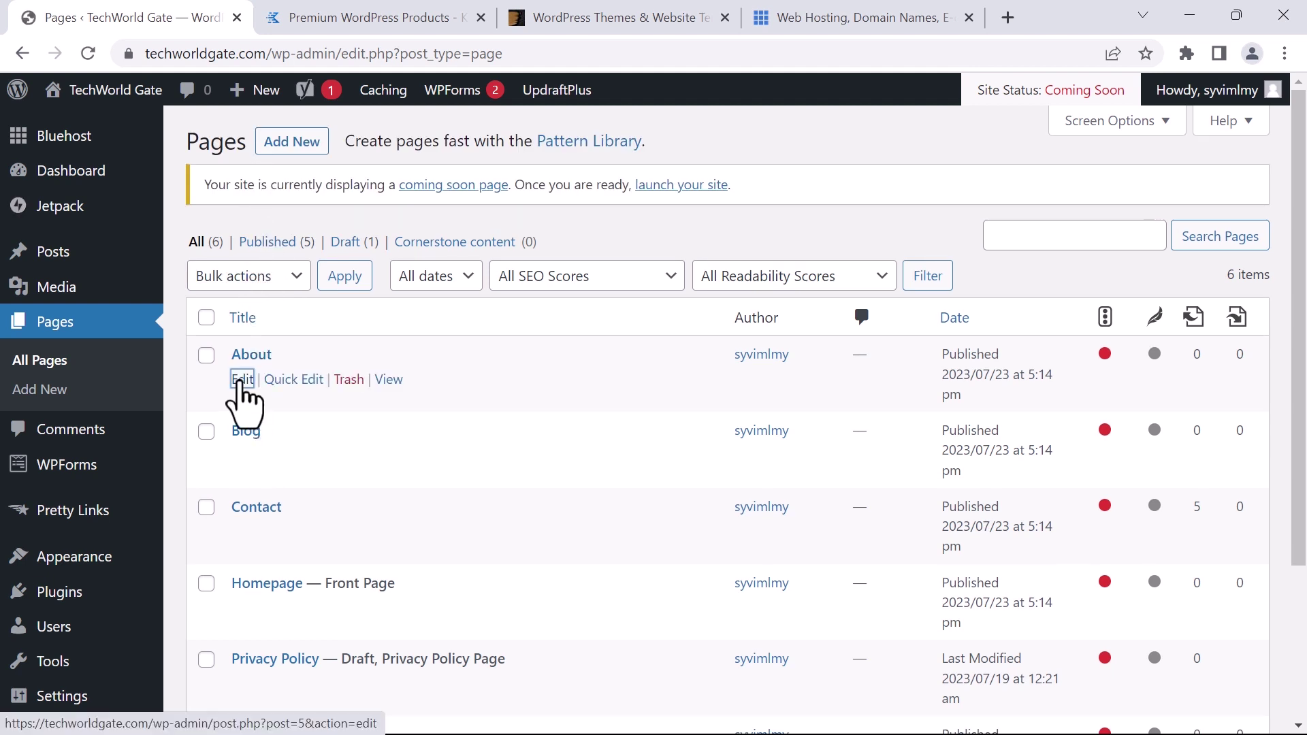
Open the About page in the block editor and dismiss the welcome guide
left_click(241, 380)
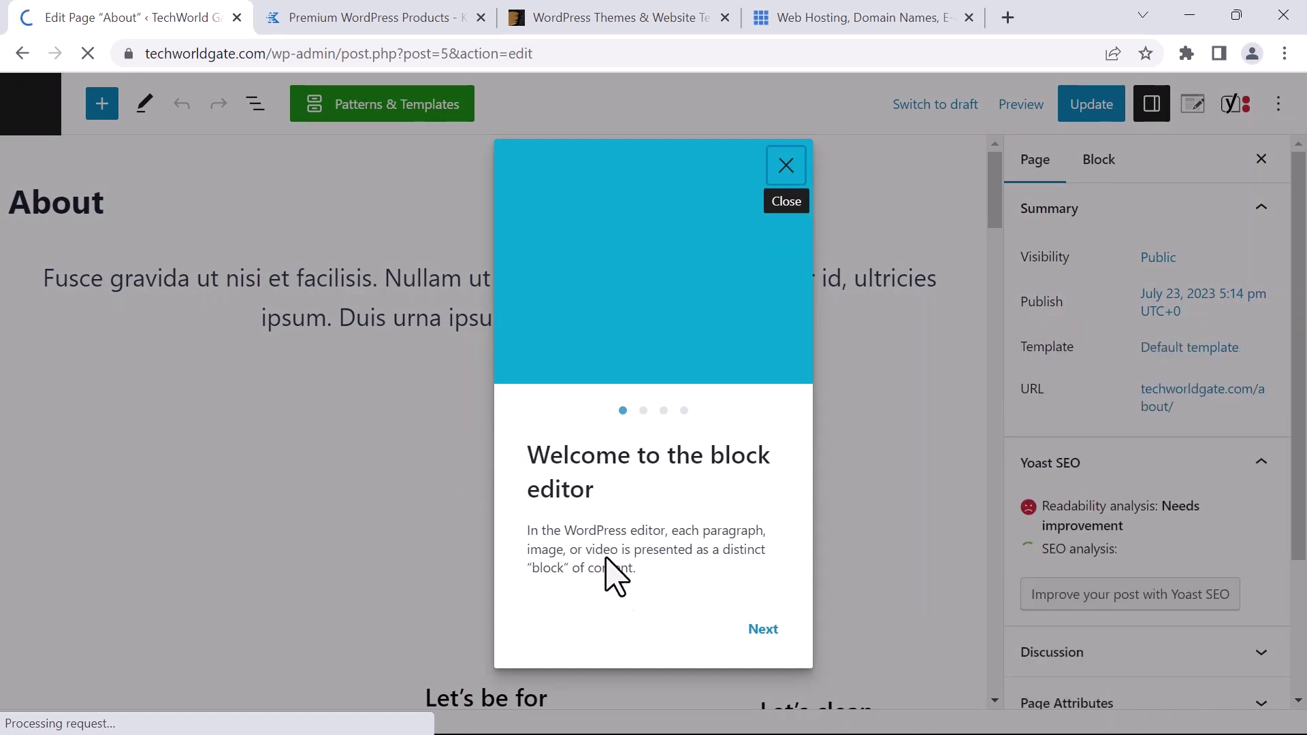
left_click(763, 632)
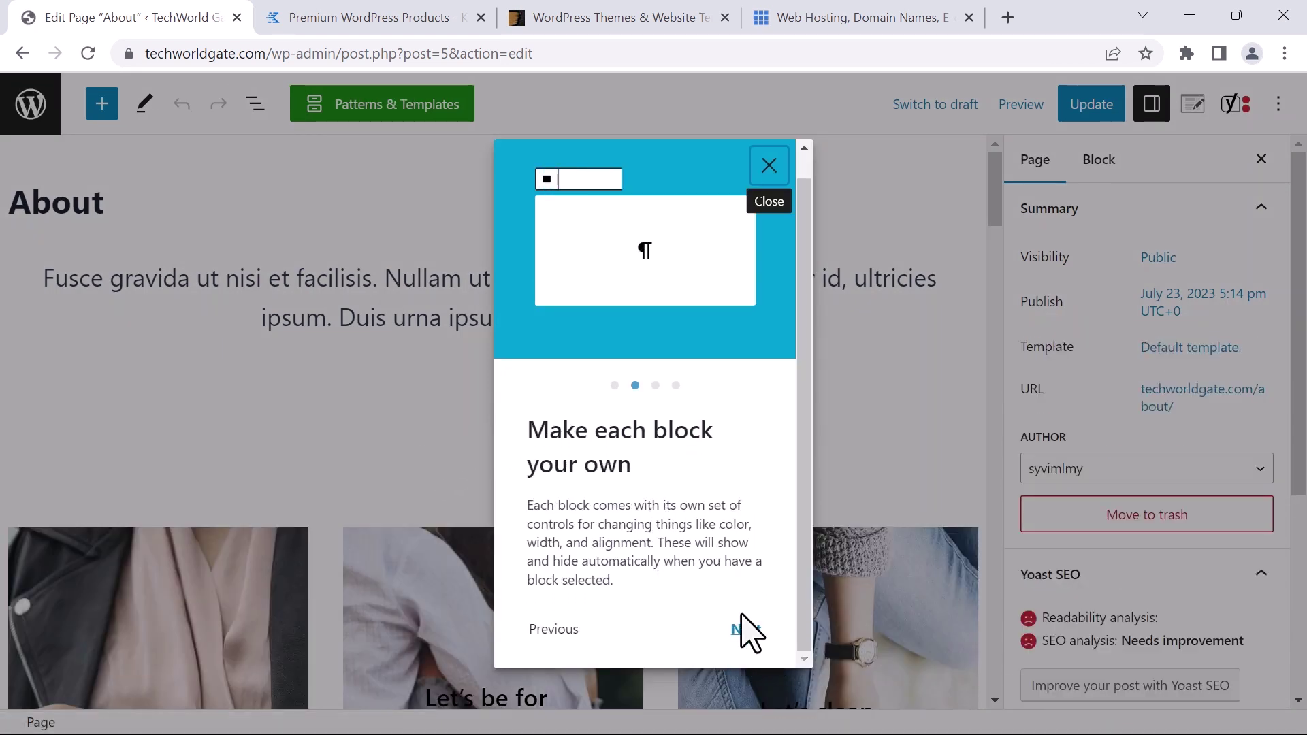
left_click(743, 629)
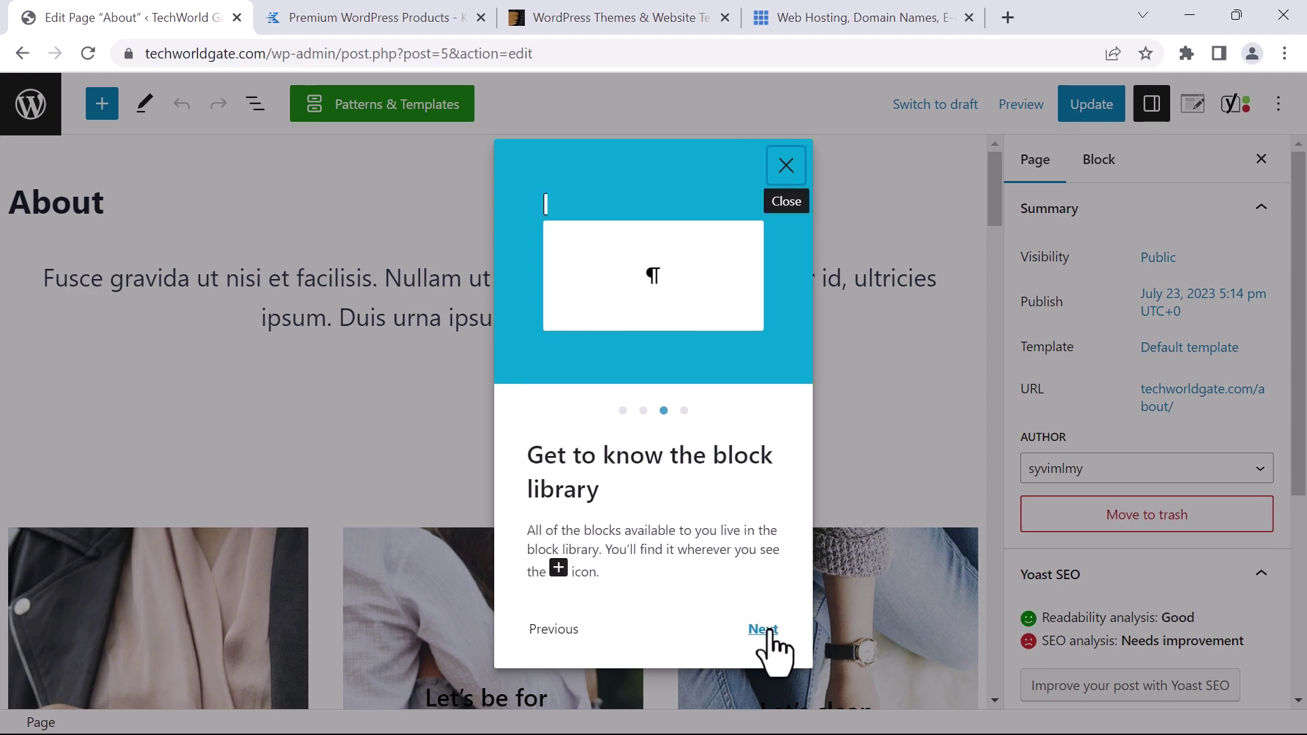
left_click(766, 629)
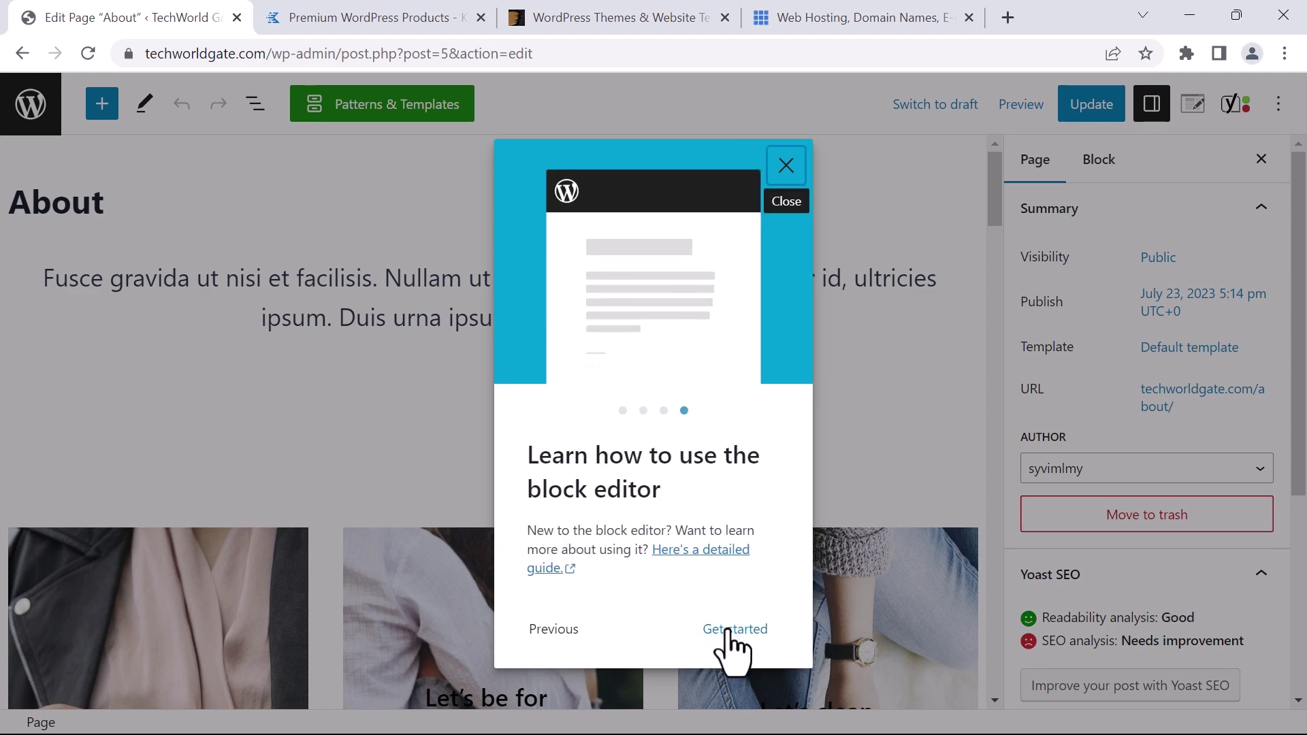
left_click(732, 629)
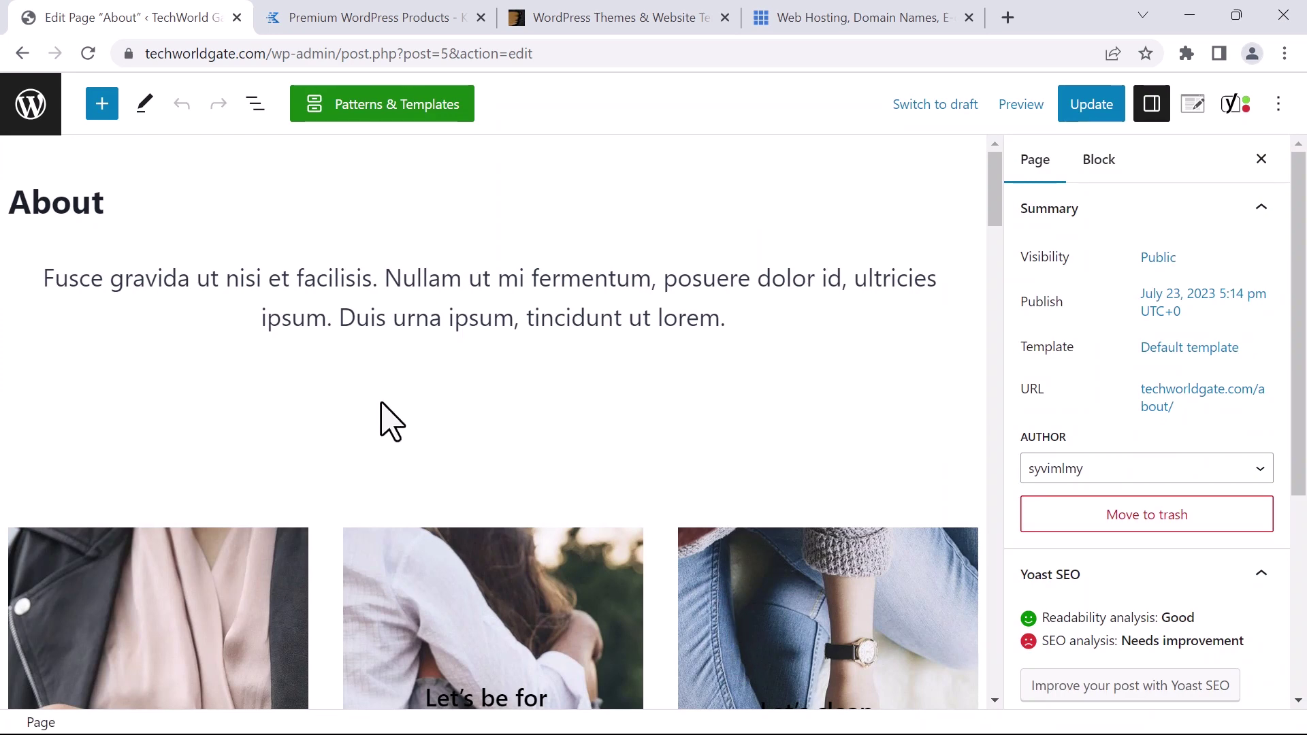
Inspect the spacer and image column blocks near the top of the About page
scroll(388, 419, "down", 1)
scroll(380, 409, "down", 10)
scroll(379, 409, "up", 10)
scroll(381, 395, "up", 1)
left_click(496, 469)
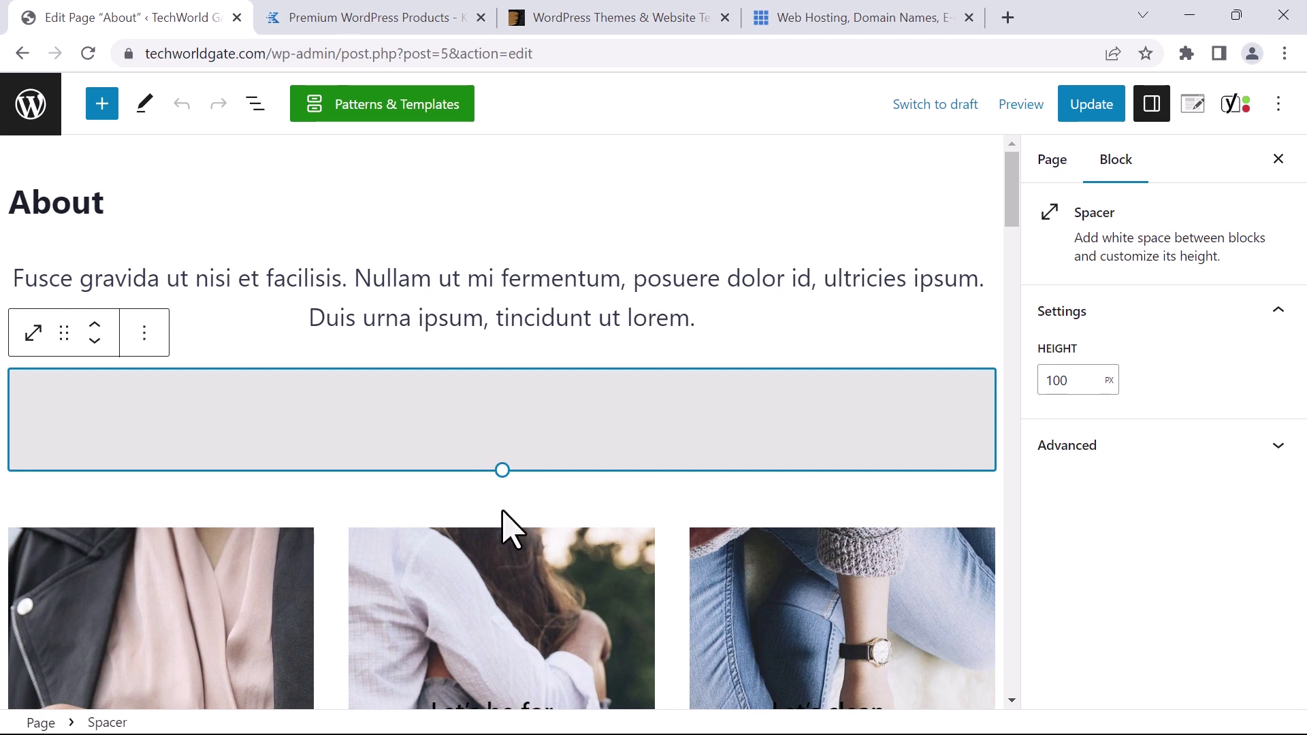
left_click(555, 534)
scroll(554, 524, "down", 10)
scroll(555, 497, "up", 1)
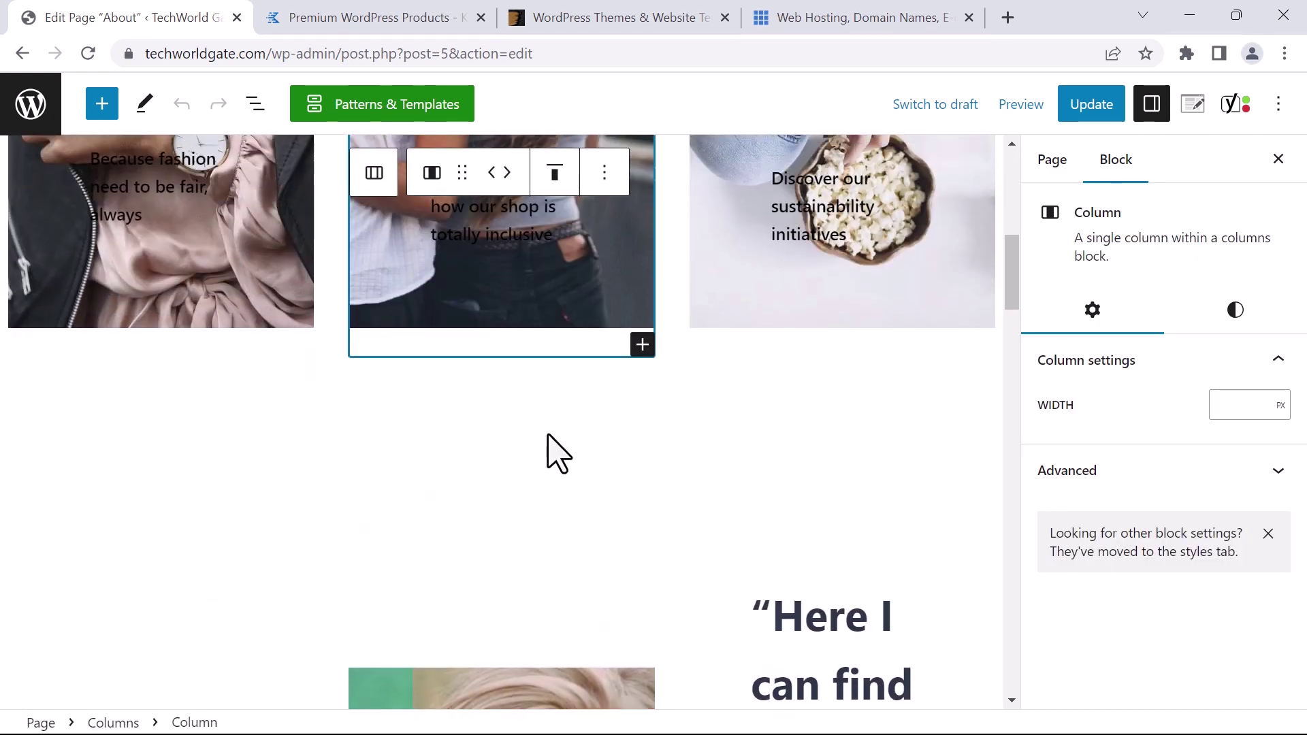
left_click(604, 418)
Select the empty paragraph just below the three feature columns
scroll(543, 496, "down", 5)
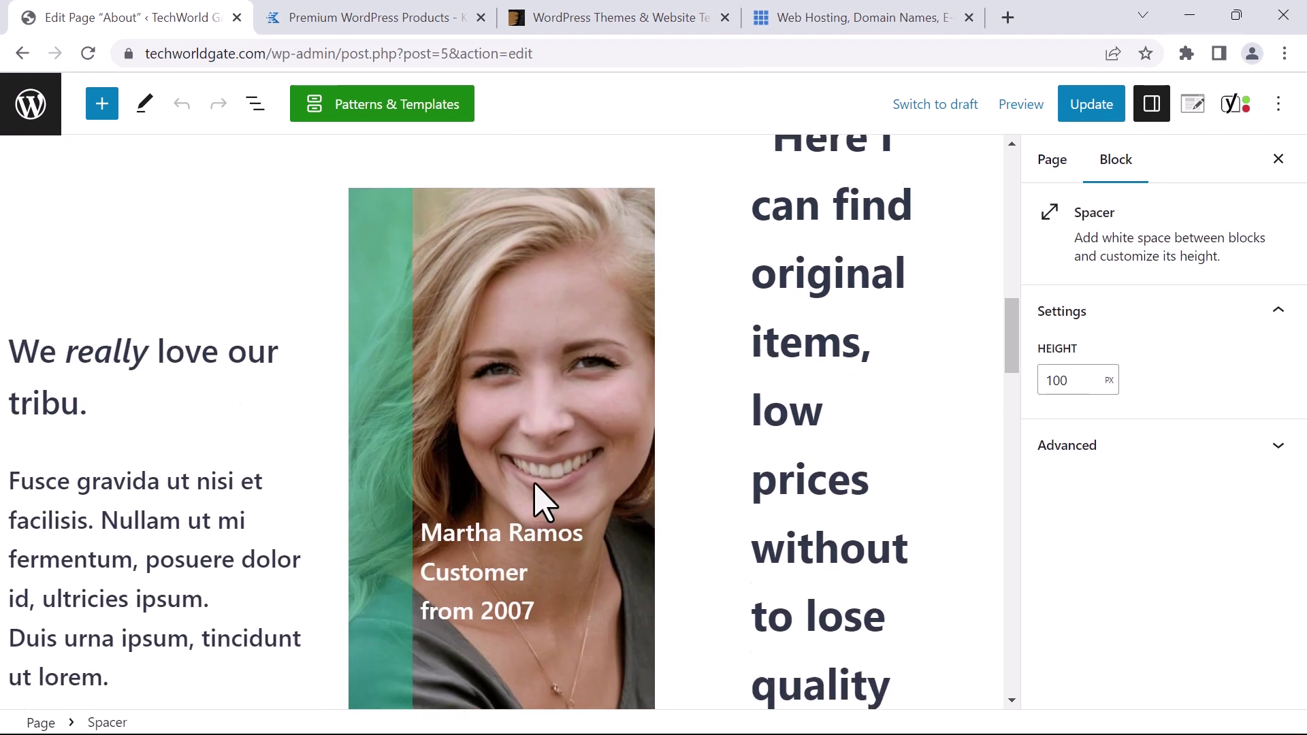
scroll(538, 504, "down", 8)
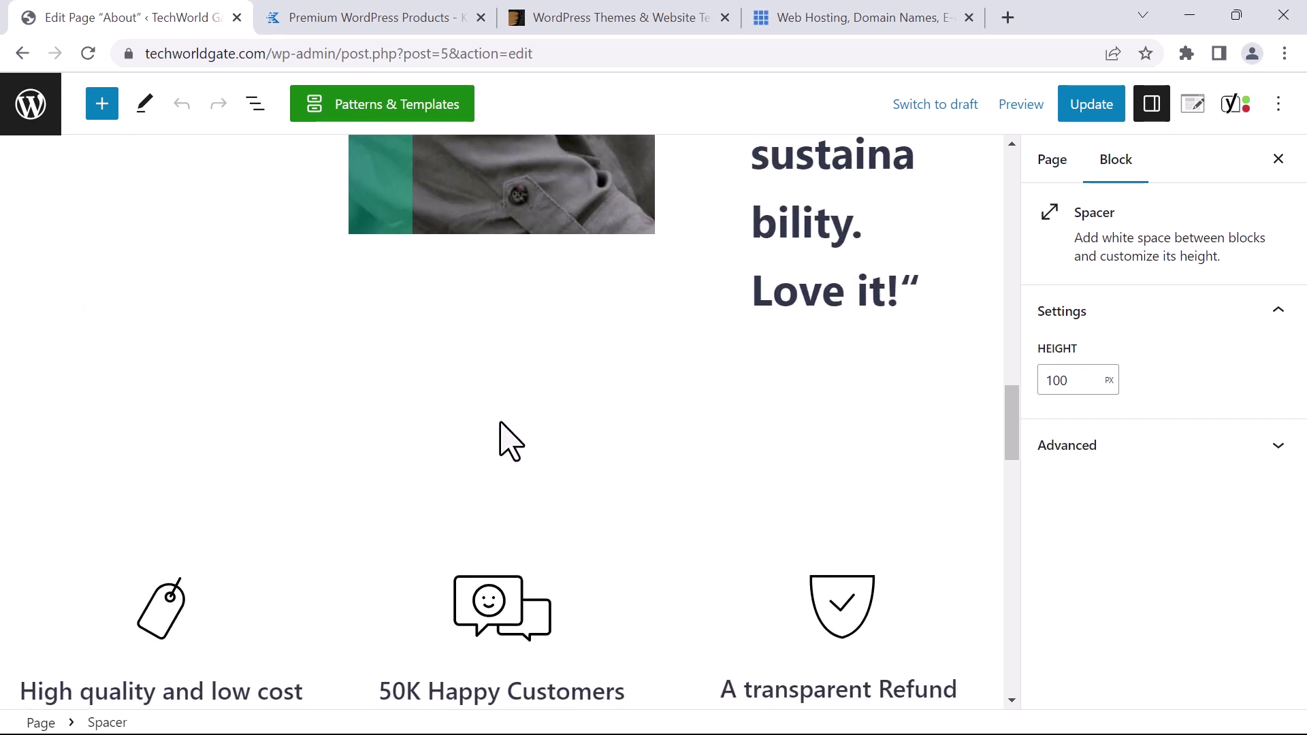
scroll(500, 491, "down", 10)
scroll(496, 444, "down", 2)
scroll(481, 438, "up", 7)
left_click(463, 446)
scroll(422, 429, "up", 2)
scroll(493, 507, "down", 4)
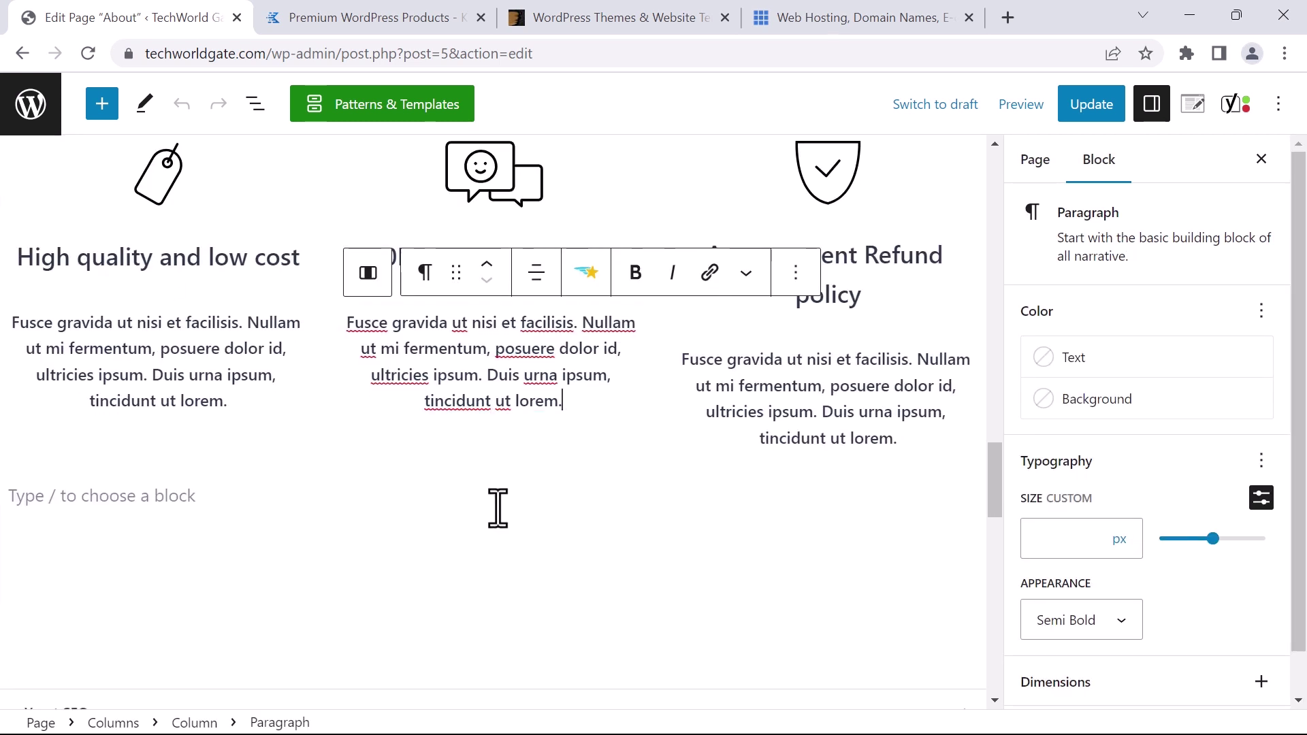
left_click(677, 538)
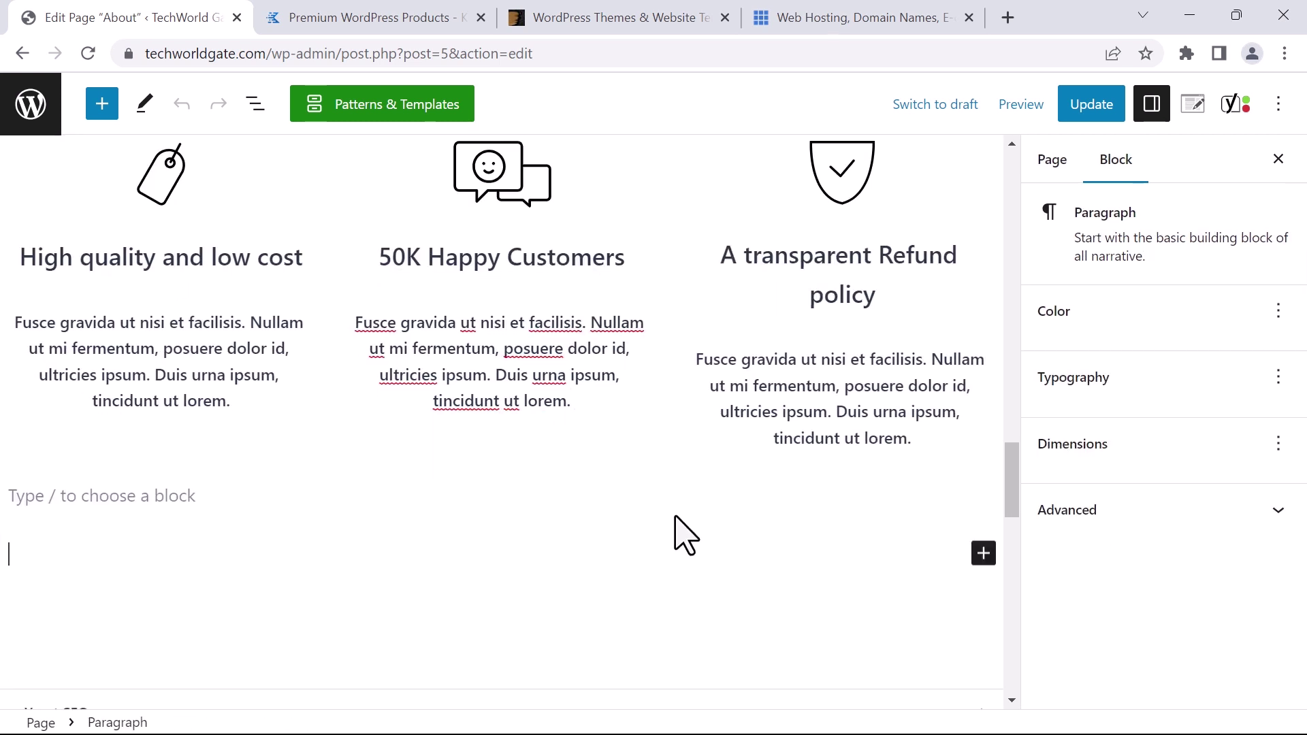
Add a 'Hello World' paragraph below the feature columns and remove the spacer beneath it
left_click(982, 552)
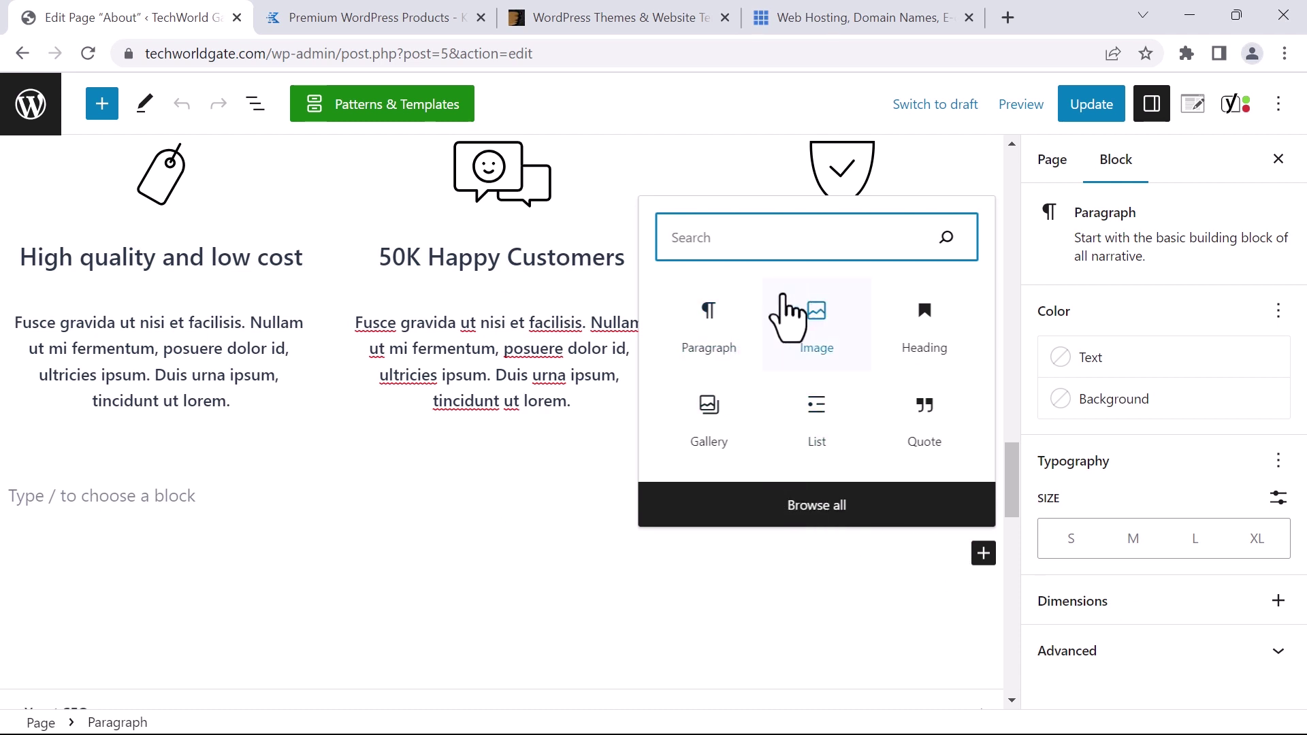
left_click(709, 334)
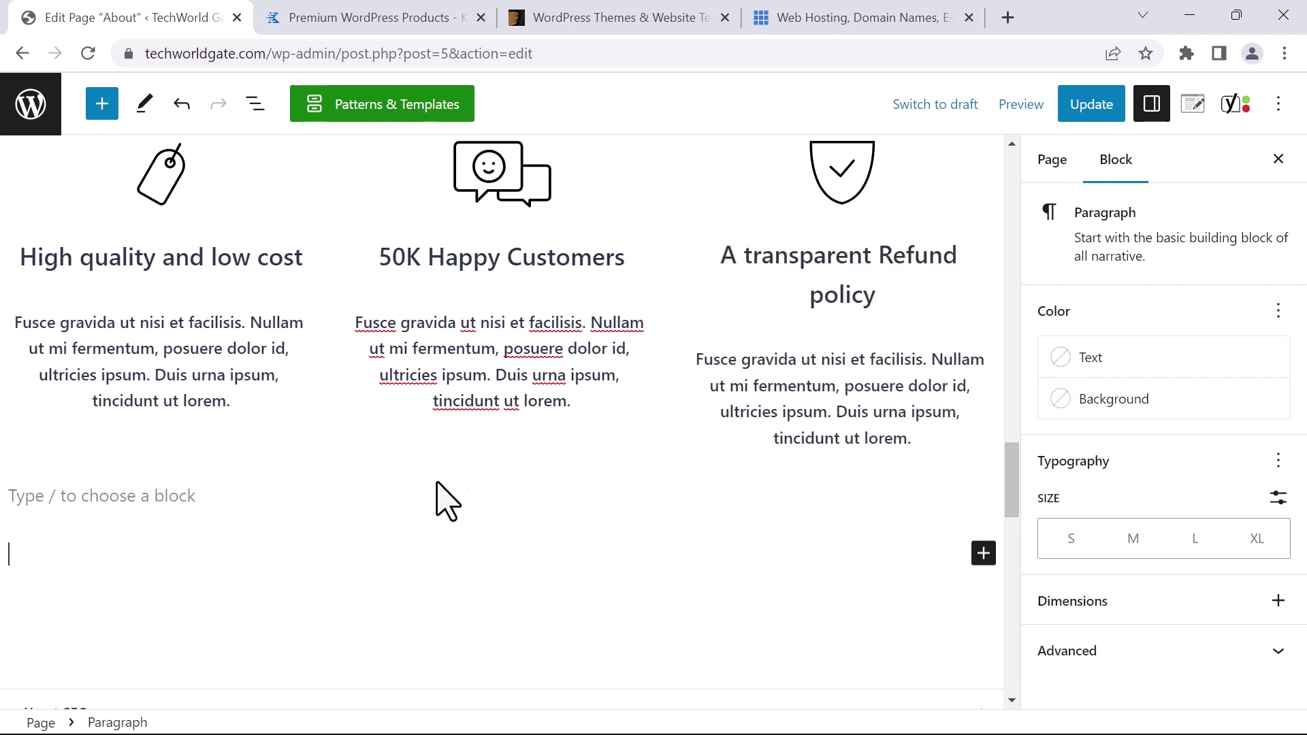
scroll(436, 484, "down", 2)
type("He")
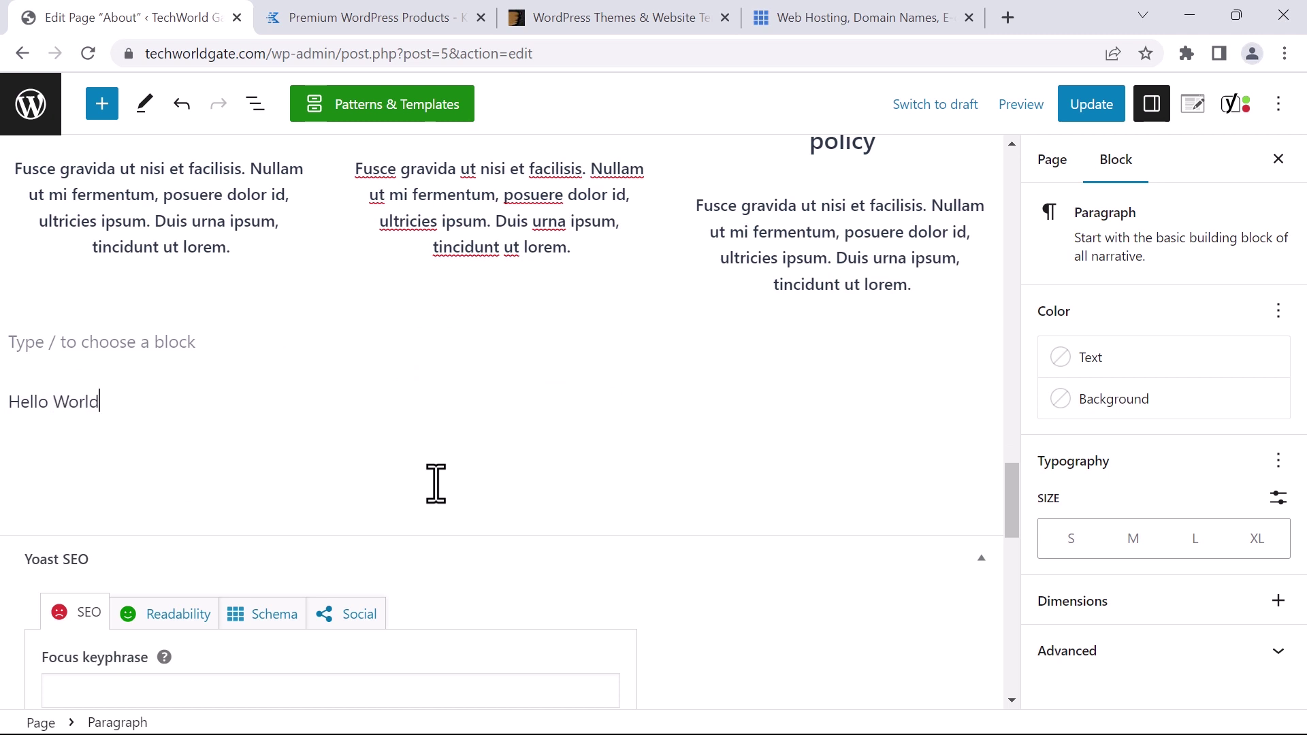
type("llo World")
left_click(516, 456)
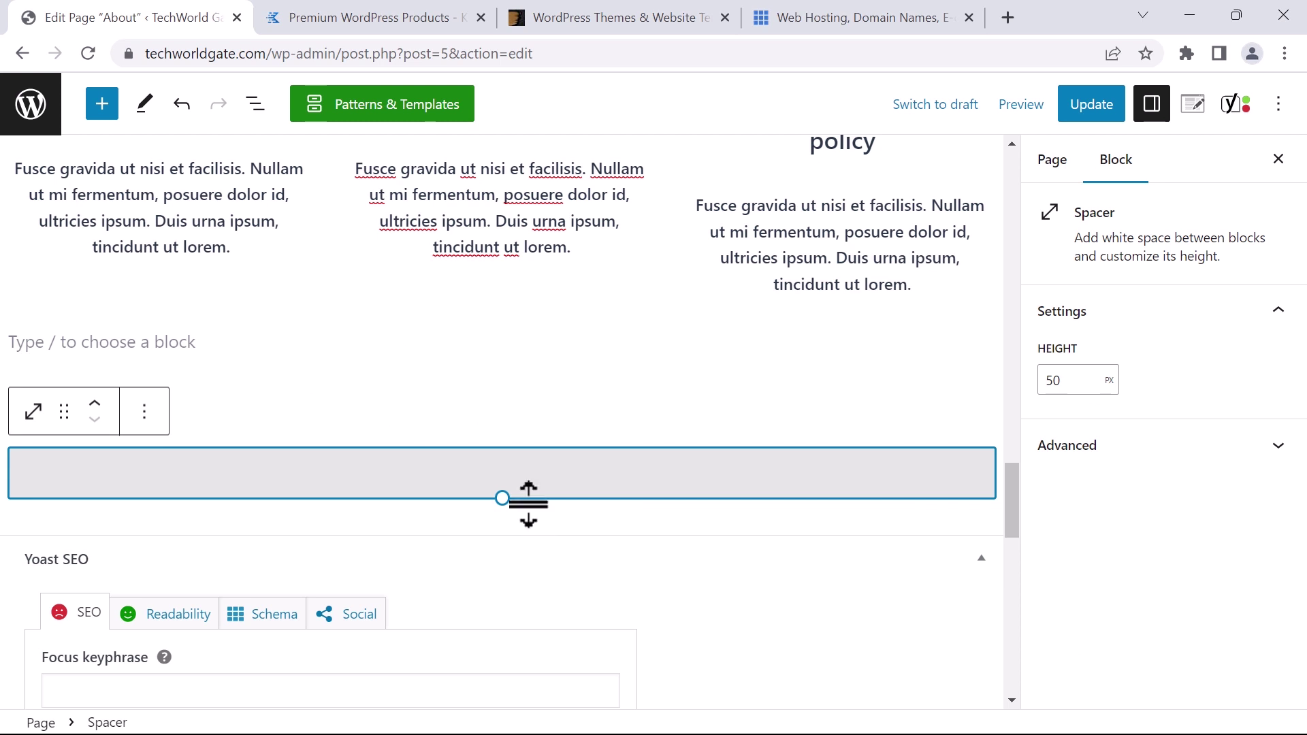
key("ctrl+z")
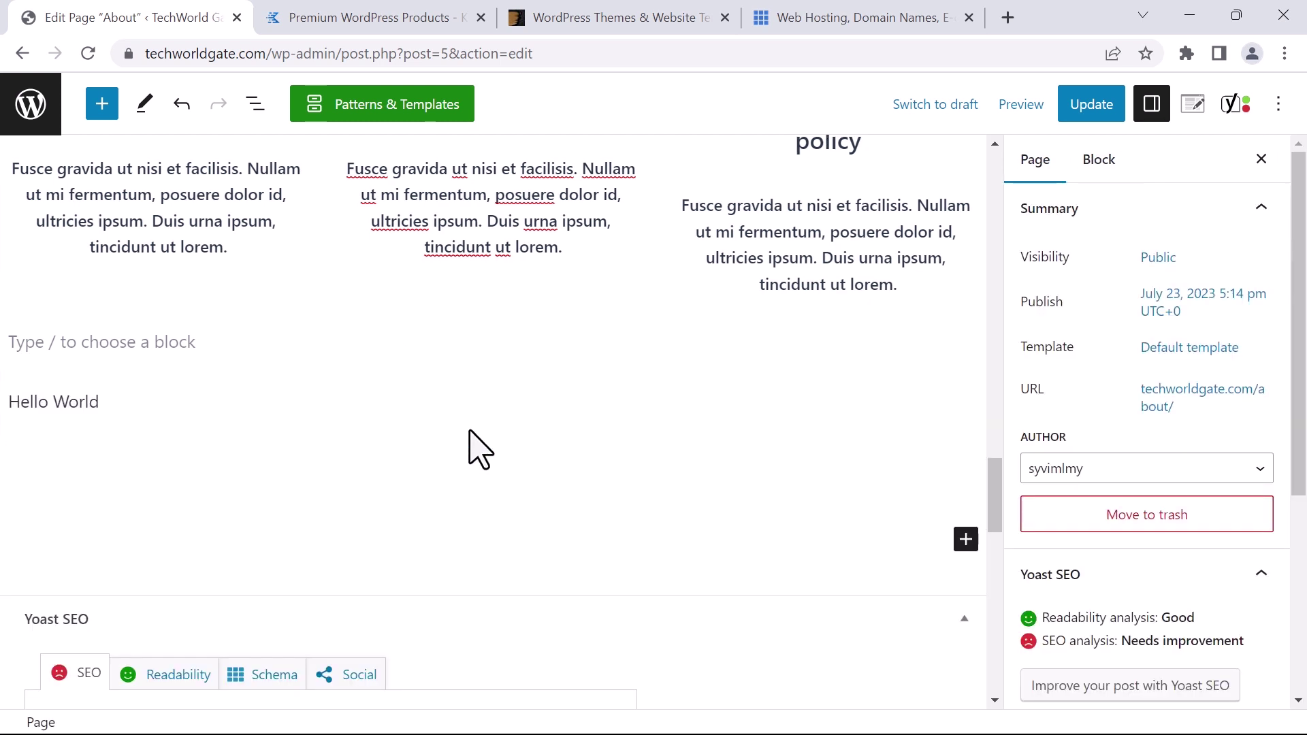
left_click(966, 542)
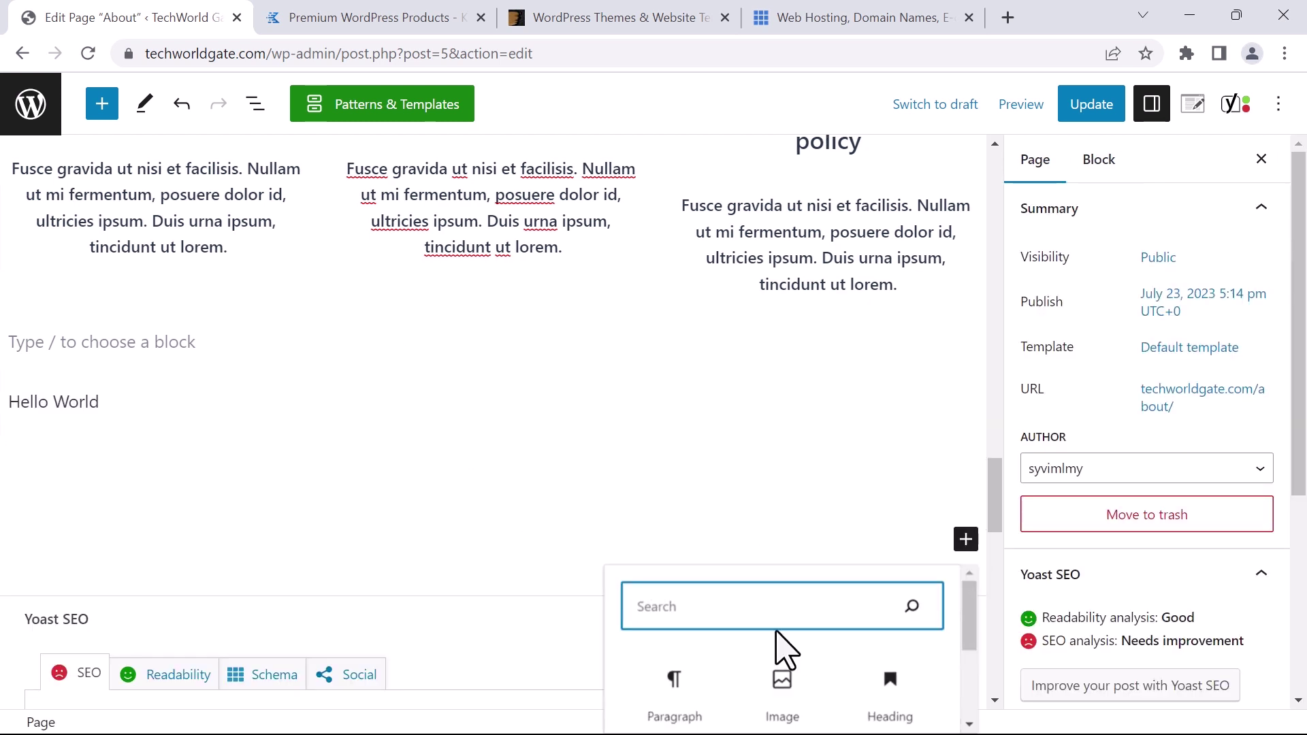
Add an Image block with the uploaded Earth photo nasa-vhSz50AaFAs-unsplash.jpg below Hello World
left_click(783, 689)
left_click(783, 689)
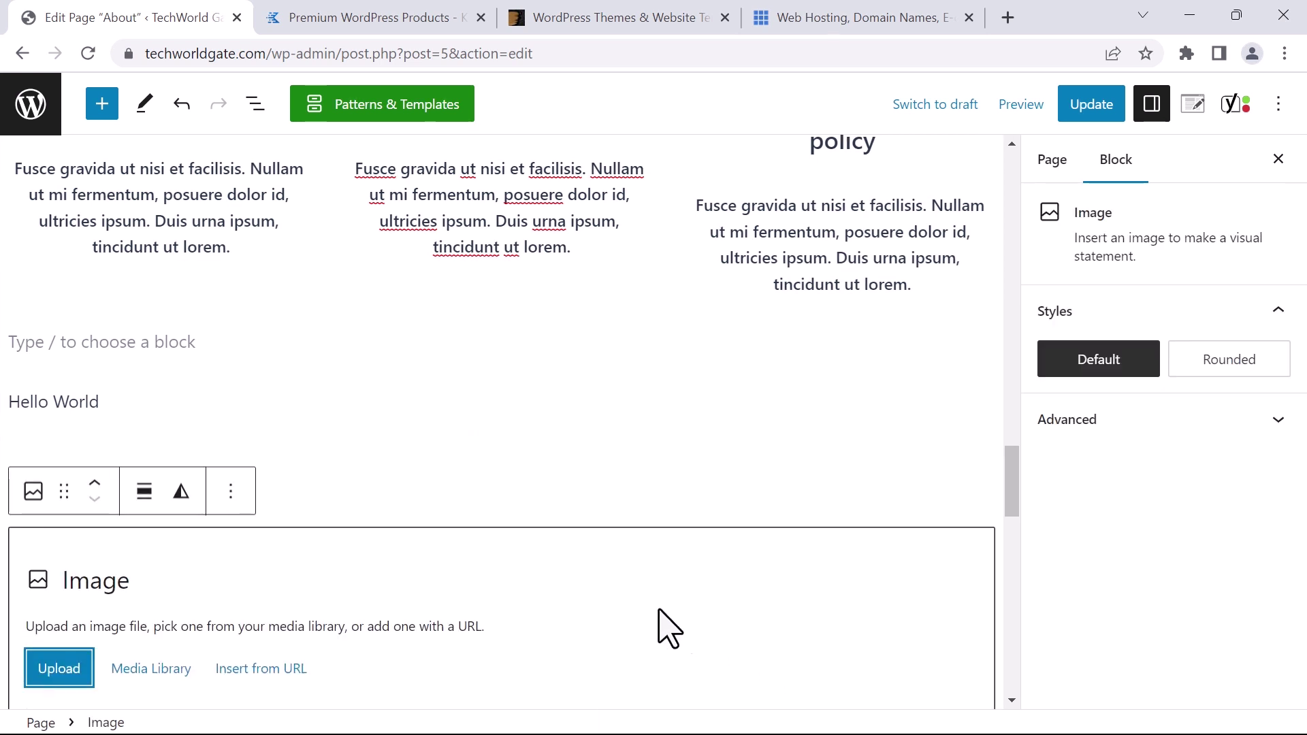
scroll(238, 545, "down", 2)
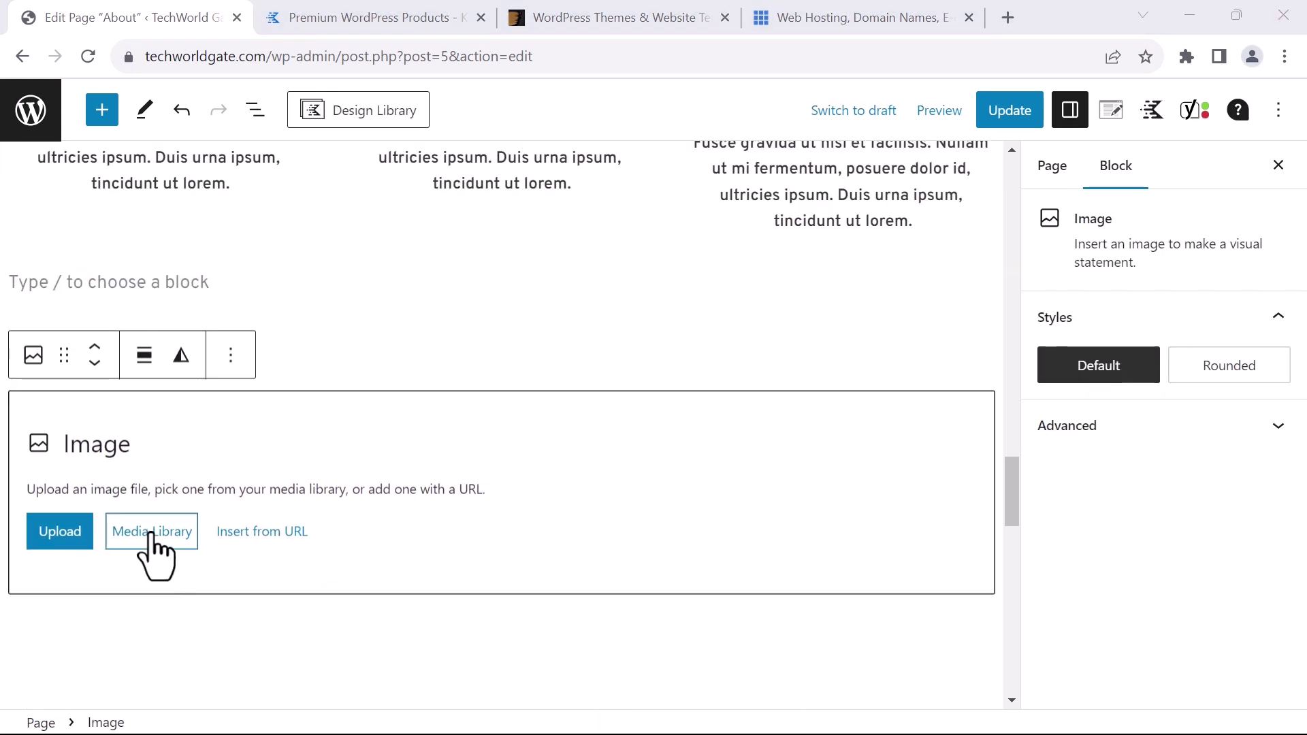
left_click(151, 535)
scroll(245, 402, "down", 10)
scroll(251, 394, "up", 10)
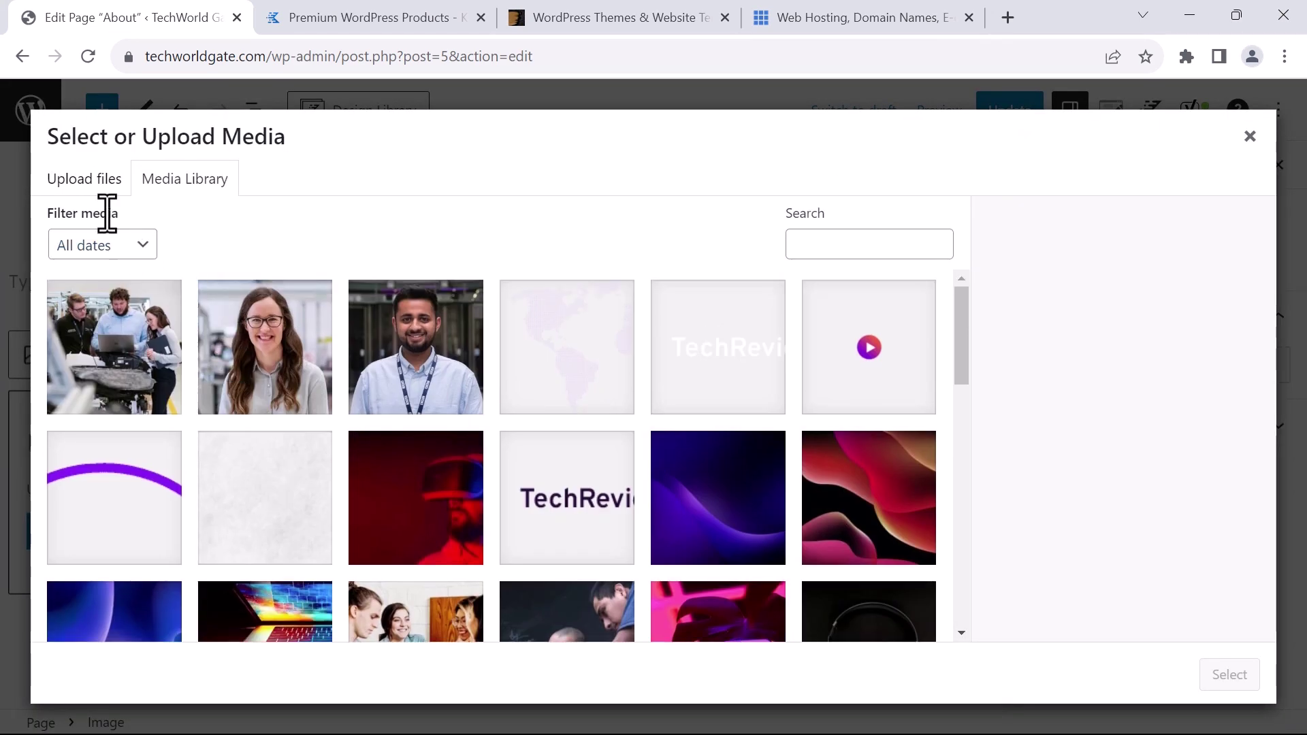
left_click(82, 180)
left_click(612, 437)
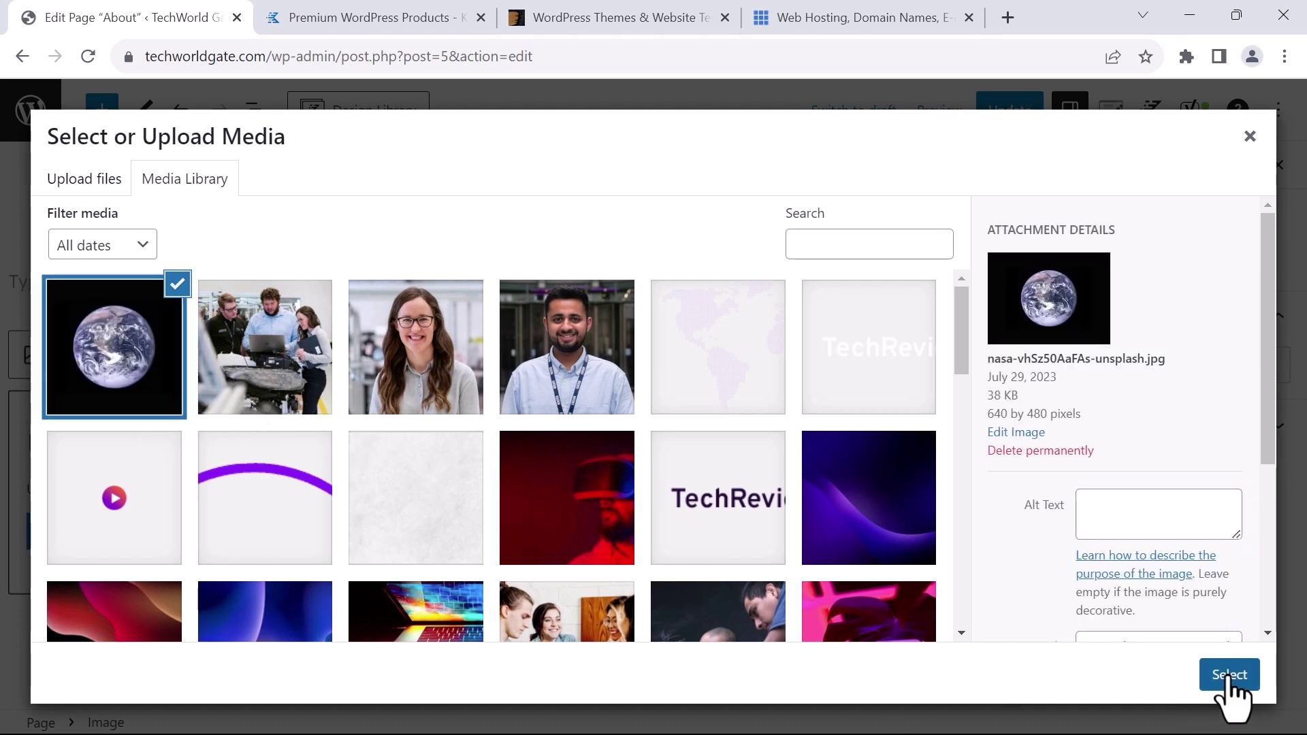
left_click(1230, 677)
Resize the Earth photo on the About page
scroll(623, 575, "down", 2)
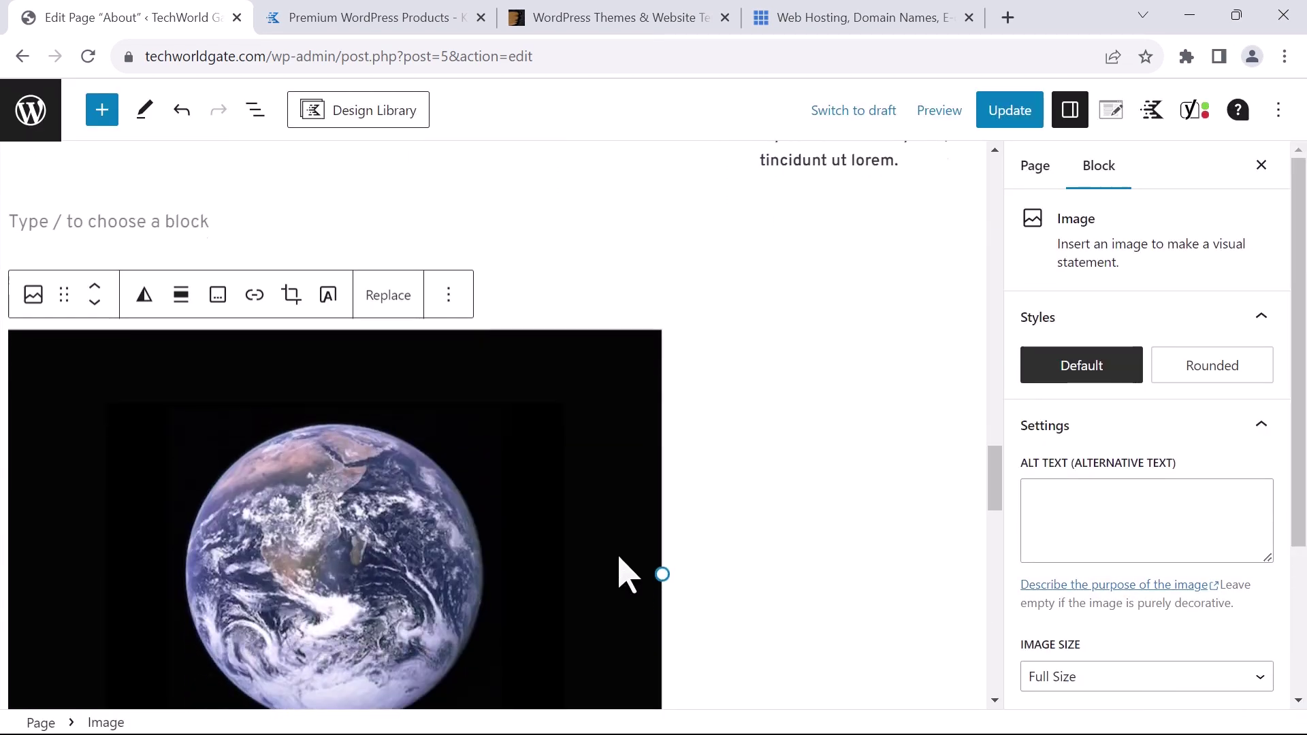
scroll(621, 560, "down", 1)
left_click_drag(665, 403, 498, 385)
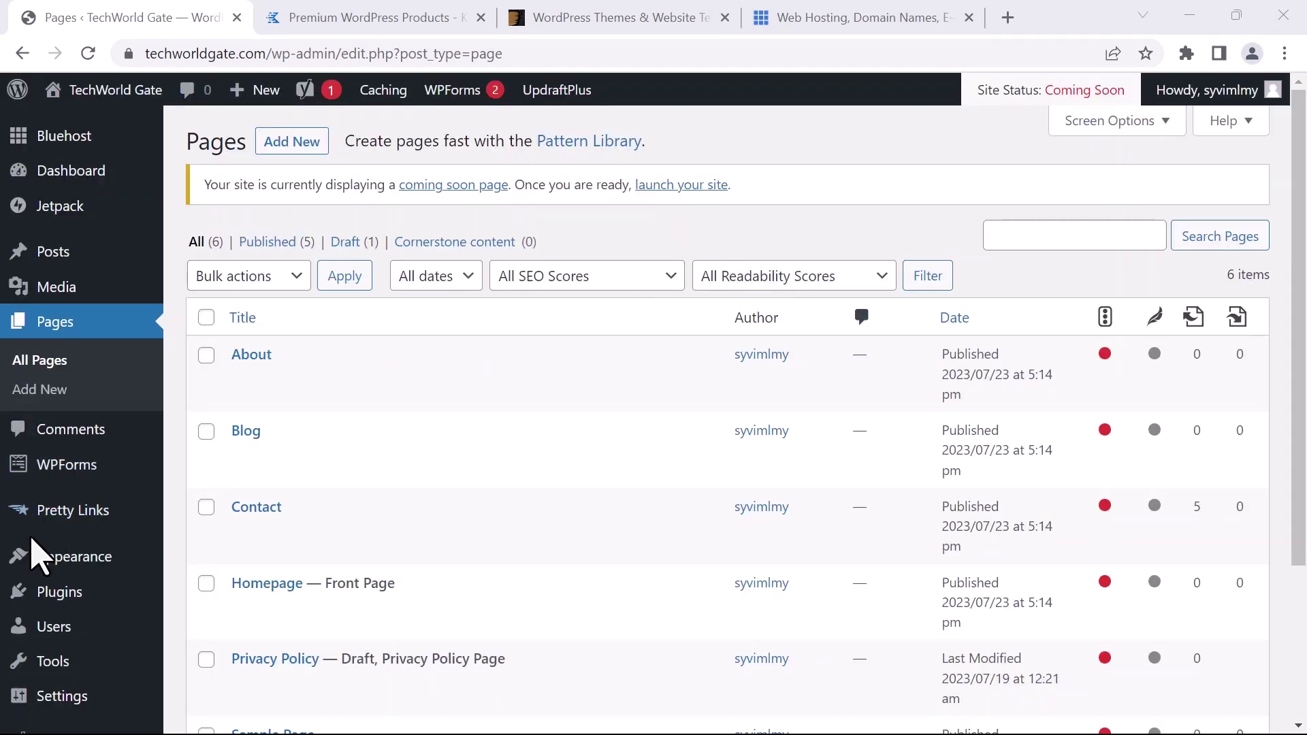
Open the theme Customizer and look through its homepage preview and settings sidebar
mouse_move(44, 565)
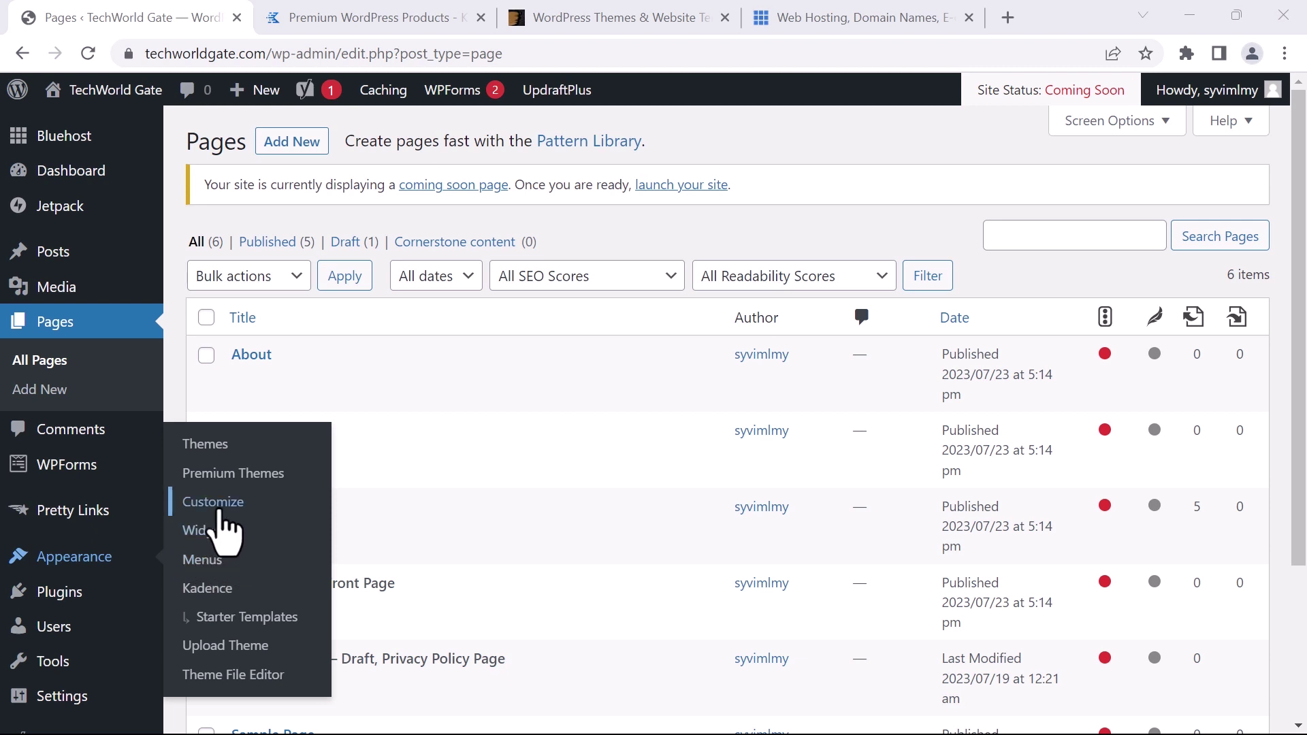
left_click(215, 504)
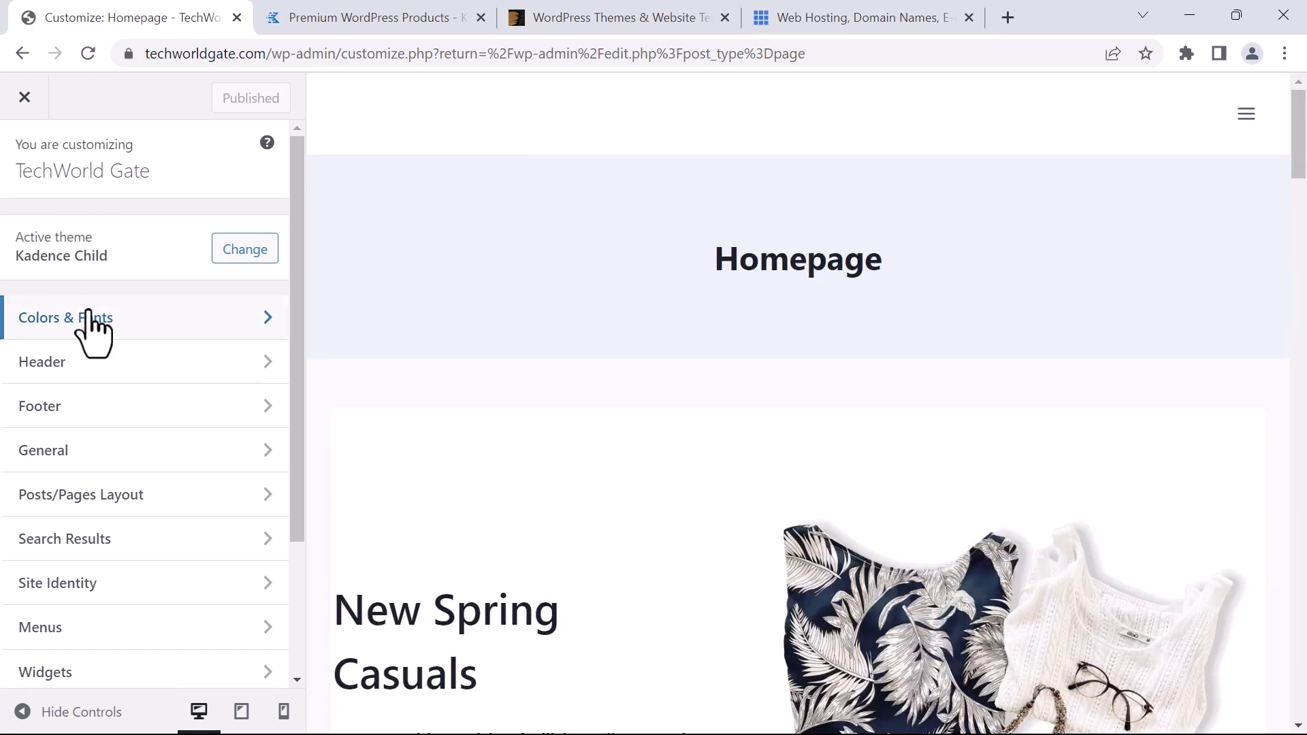
scroll(117, 341, "down", 2)
scroll(125, 328, "down", 1)
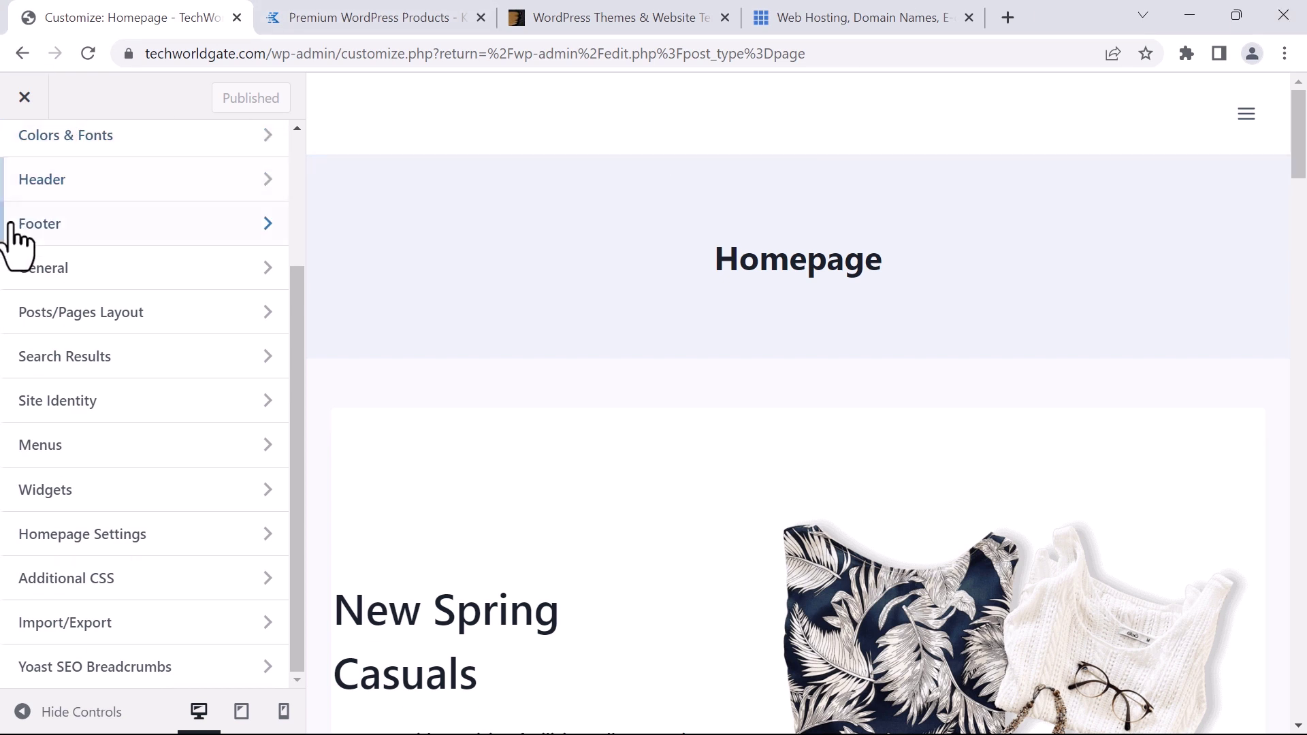
scroll(496, 394, "down", 3)
scroll(535, 334, "up", 3)
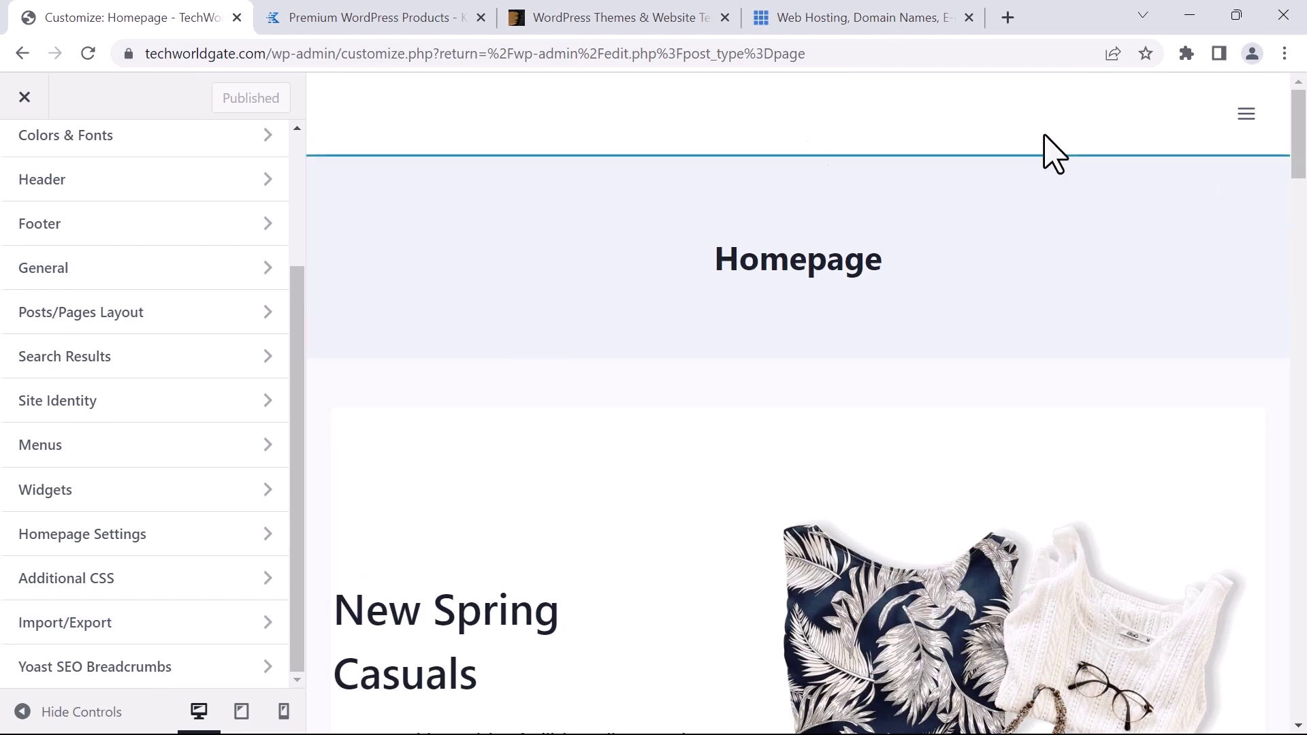
scroll(1299, 290, "down", 7)
scroll(1298, 289, "down", 10)
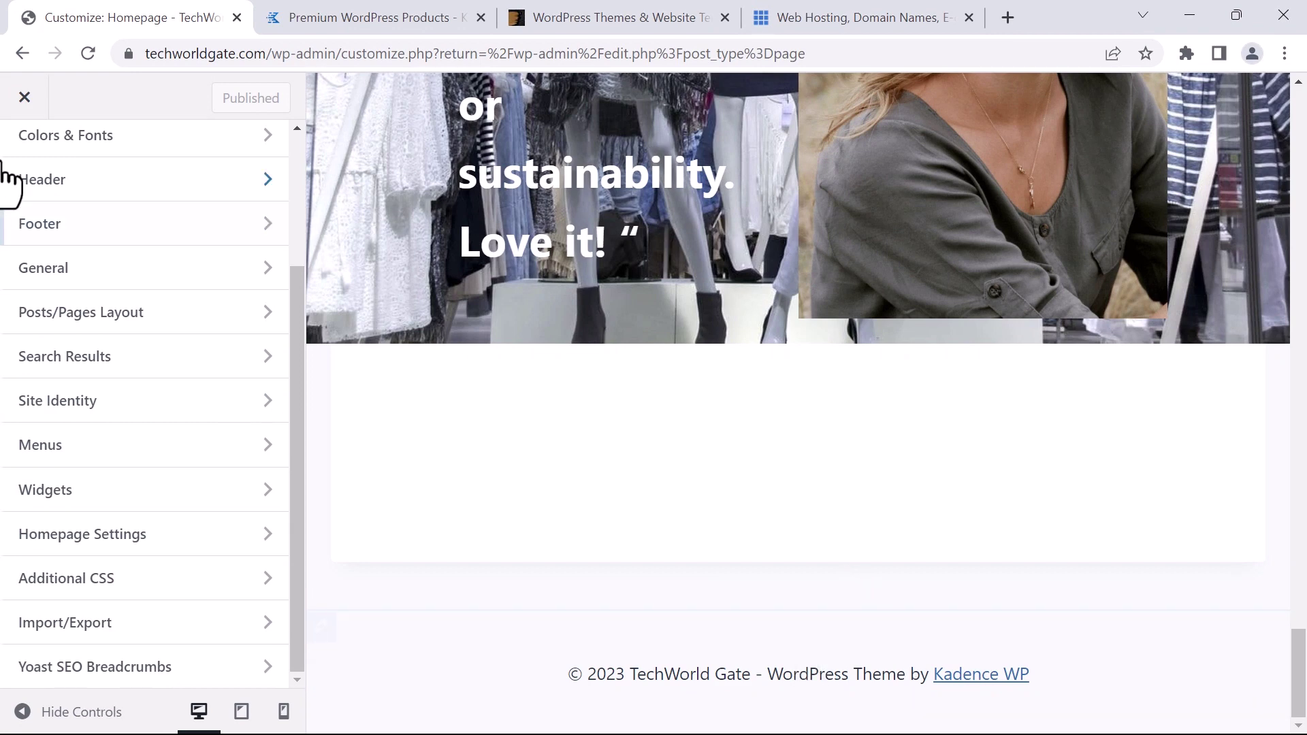
scroll(41, 231, "up", 3)
scroll(68, 272, "down", 2)
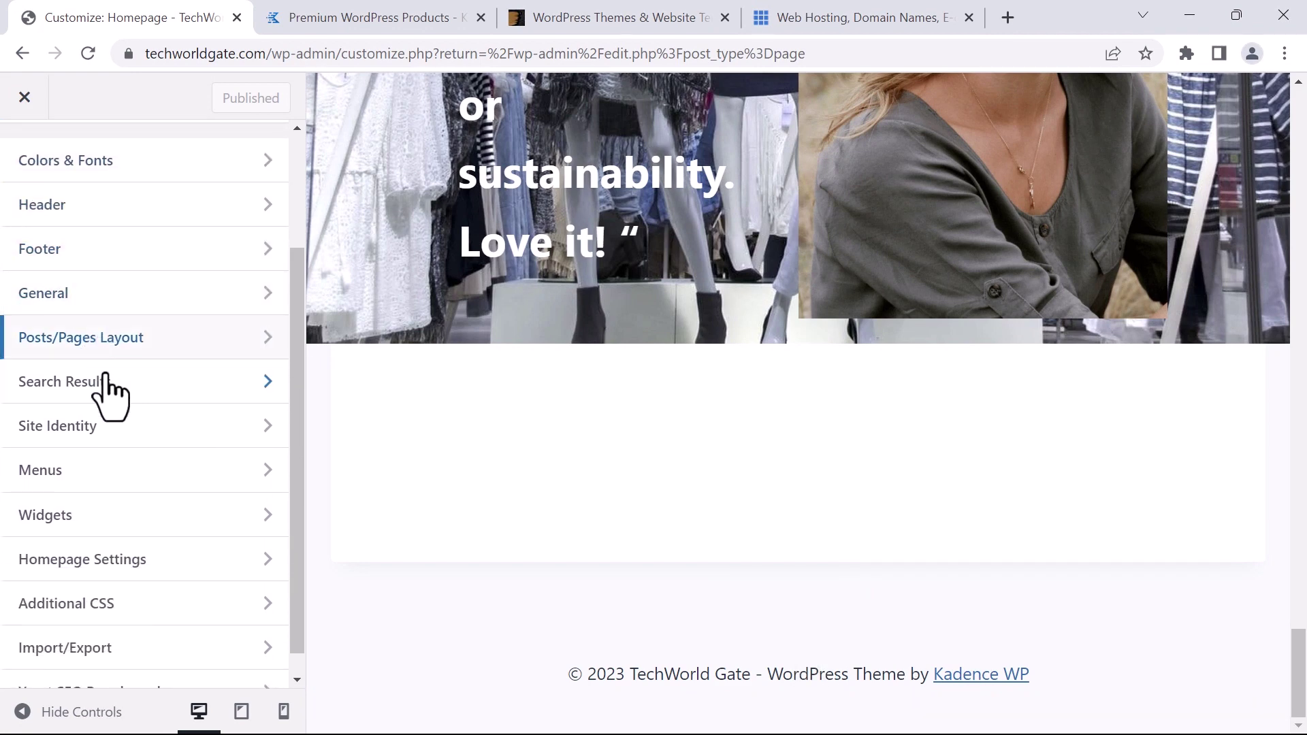
scroll(181, 418, "up", 2)
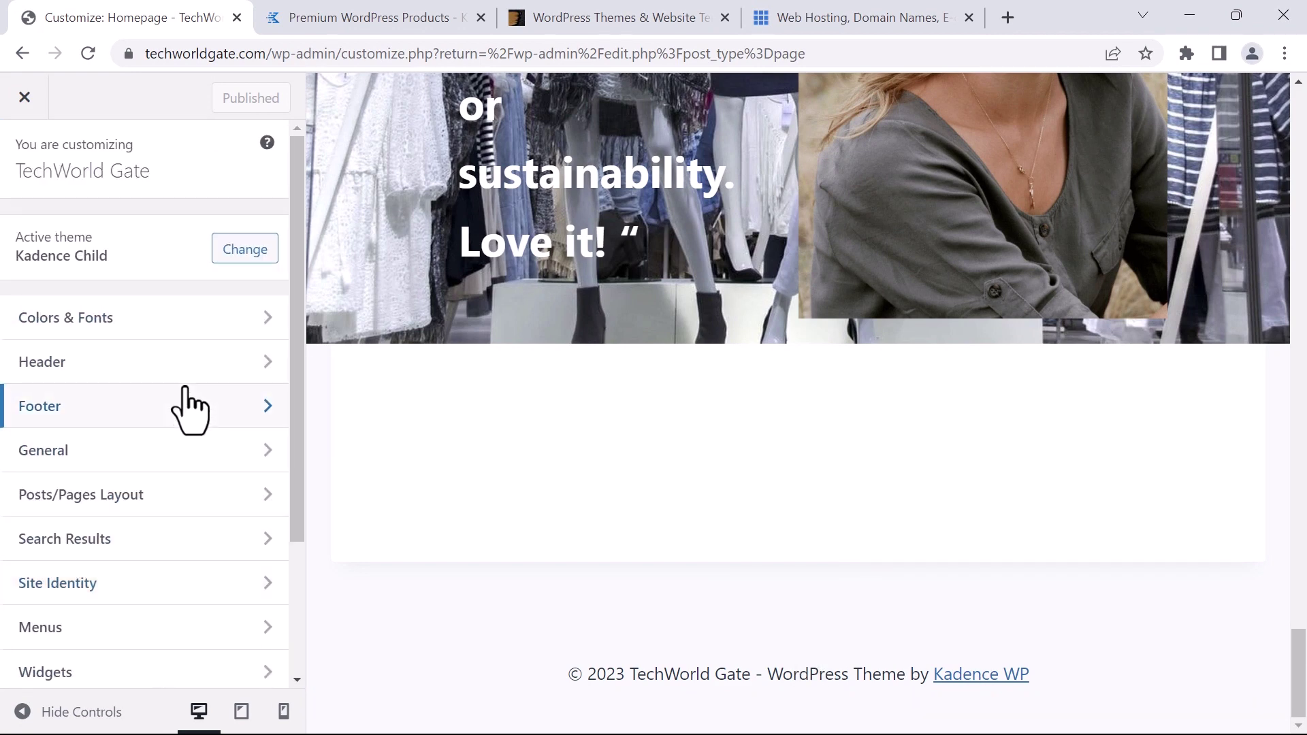
scroll(593, 573, "up", 6)
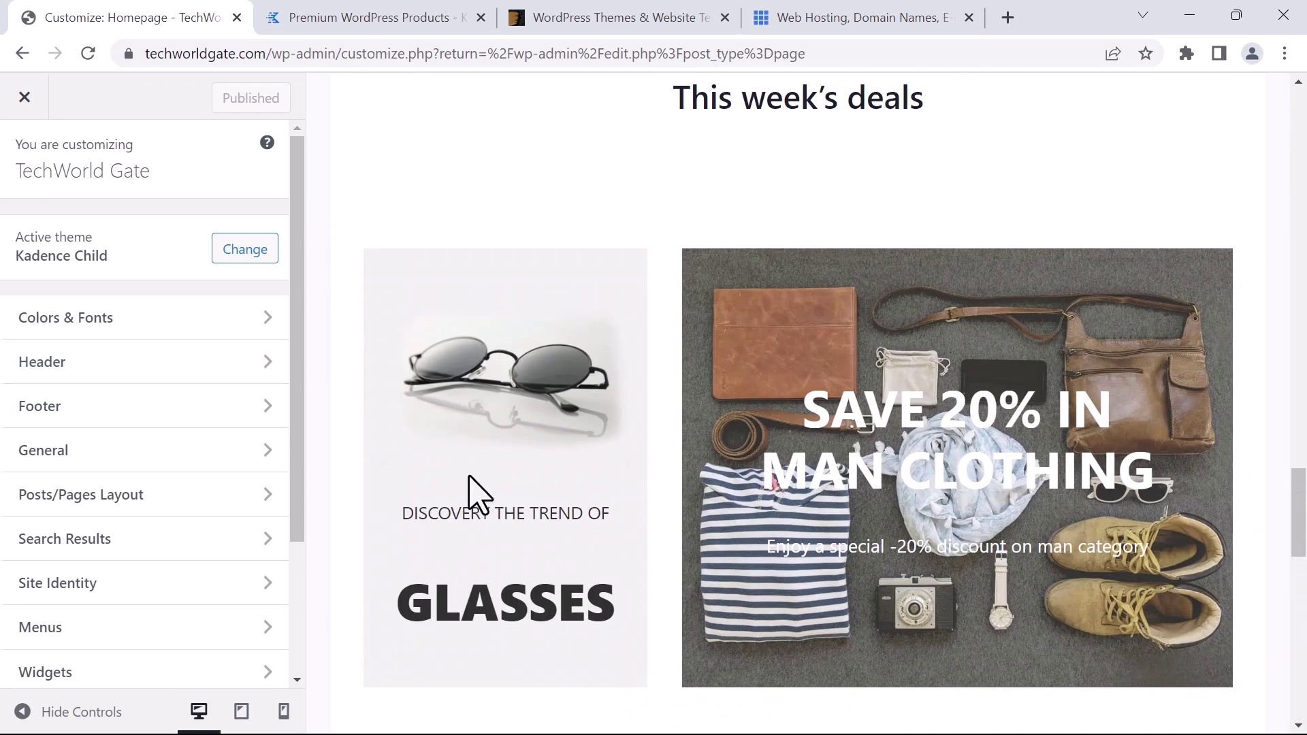
scroll(442, 490, "down", 1)
scroll(123, 436, "down", 2)
scroll(129, 420, "up", 2)
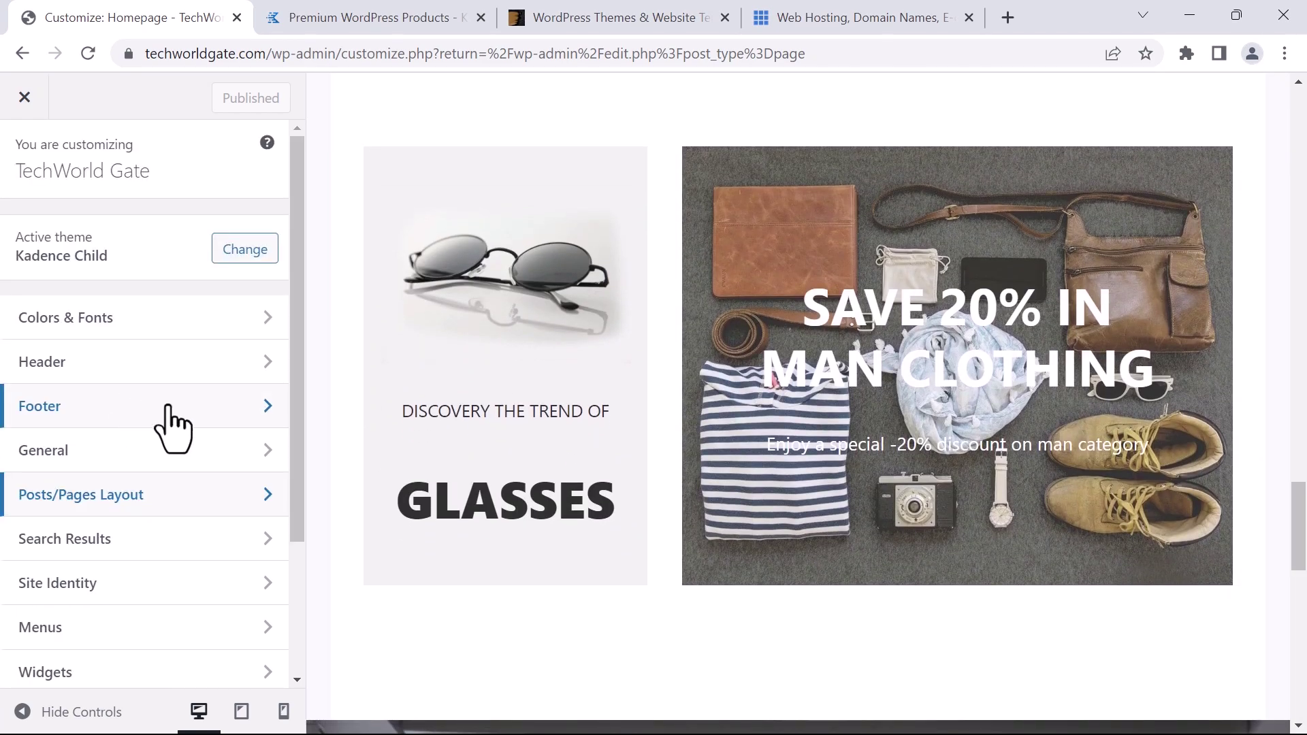
scroll(136, 518, "down", 3)
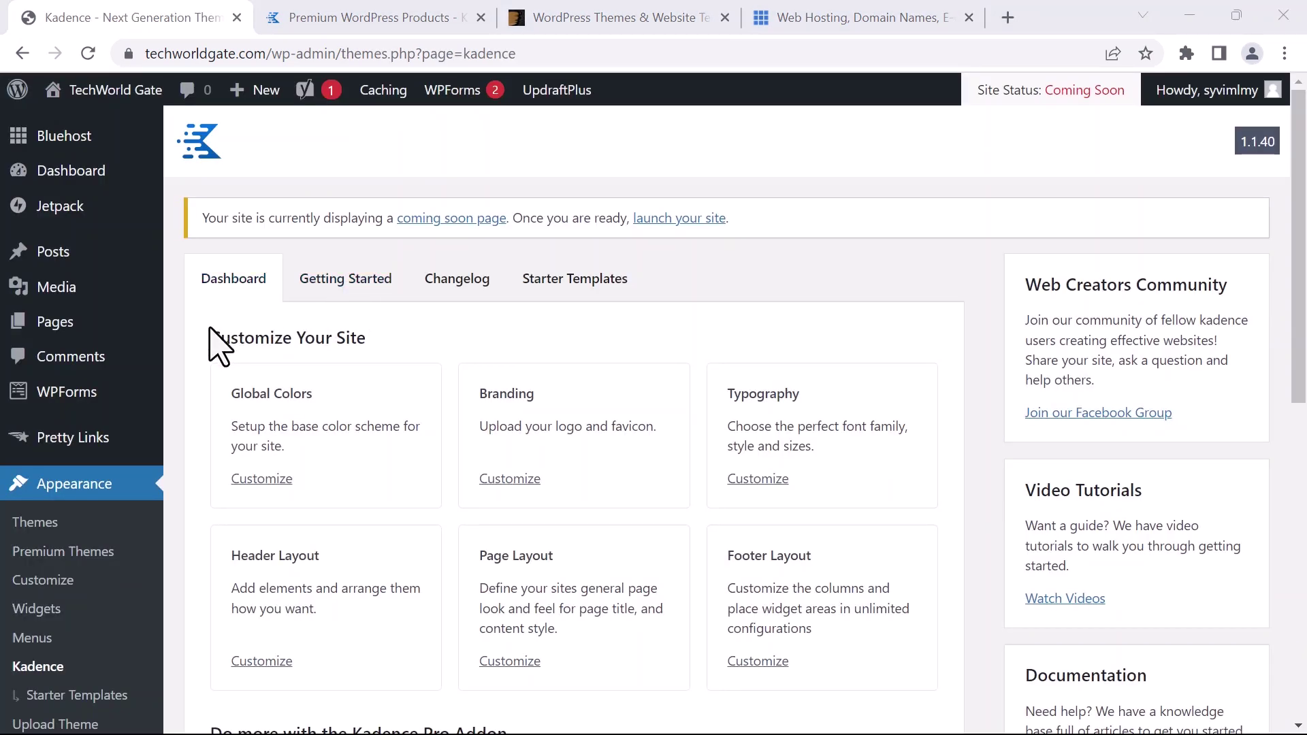
Switch the Kadence dashboard to Starter Templates and choose Browse Kadence Starter Templates
scroll(212, 347, "down", 2)
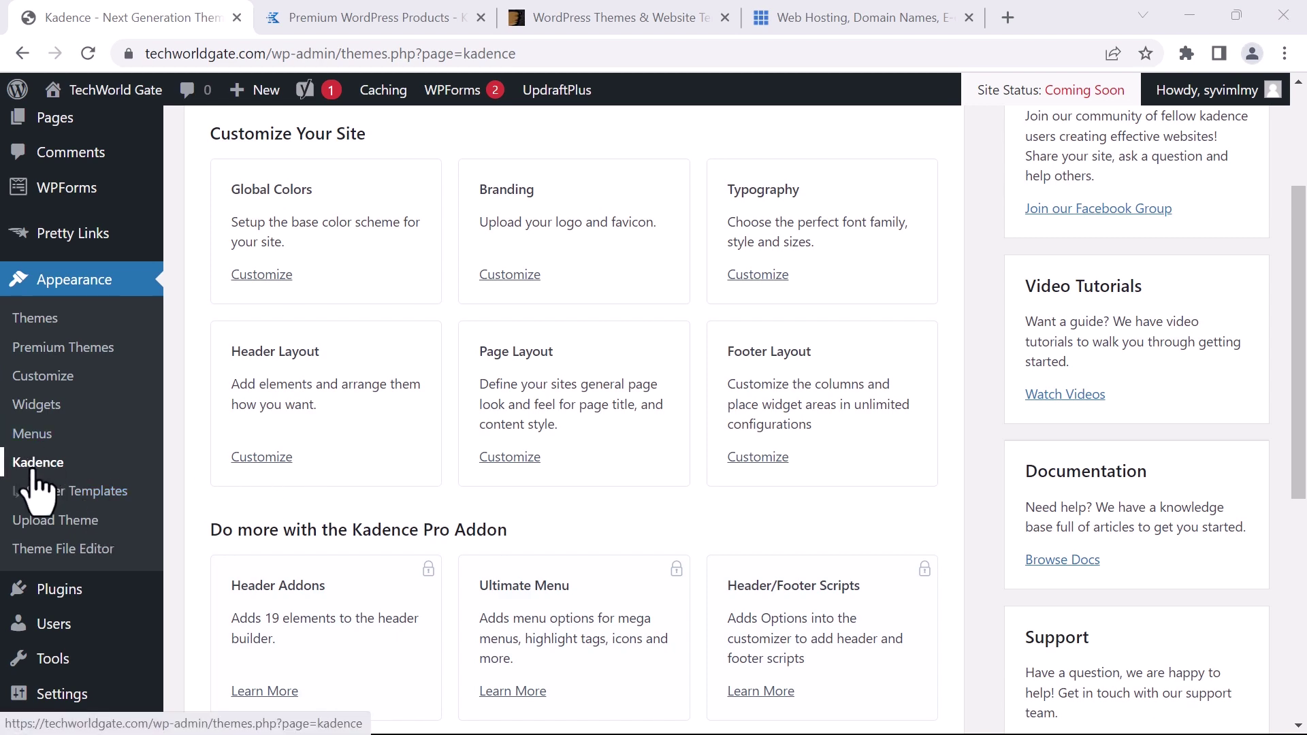
left_click(72, 470)
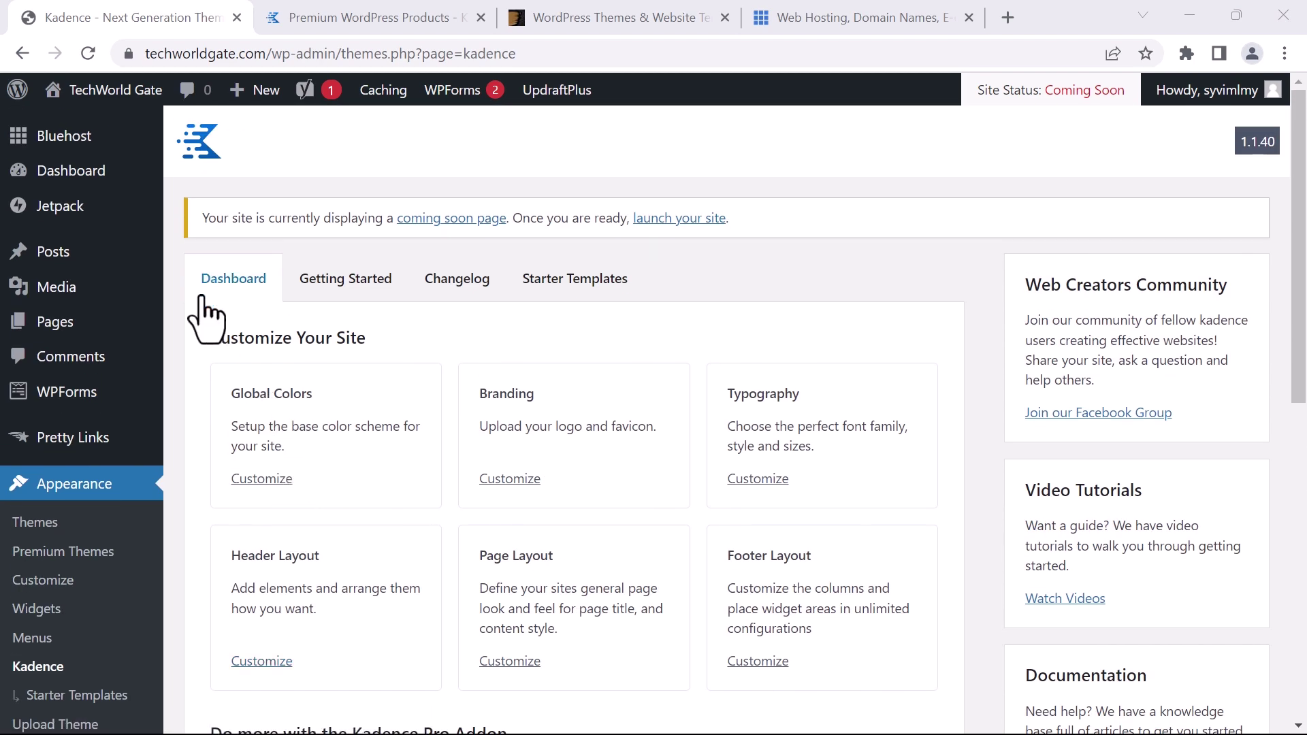
scroll(374, 356, "down", 3)
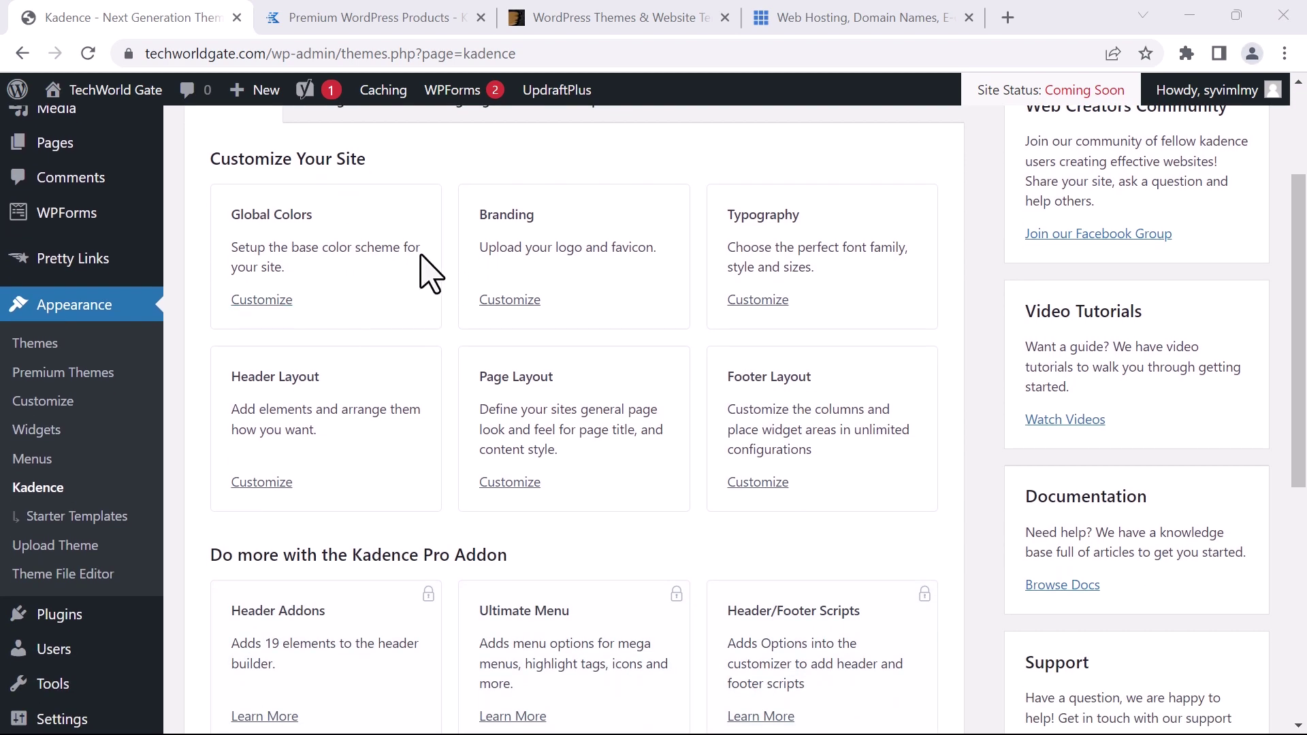
scroll(431, 273, "down", 1)
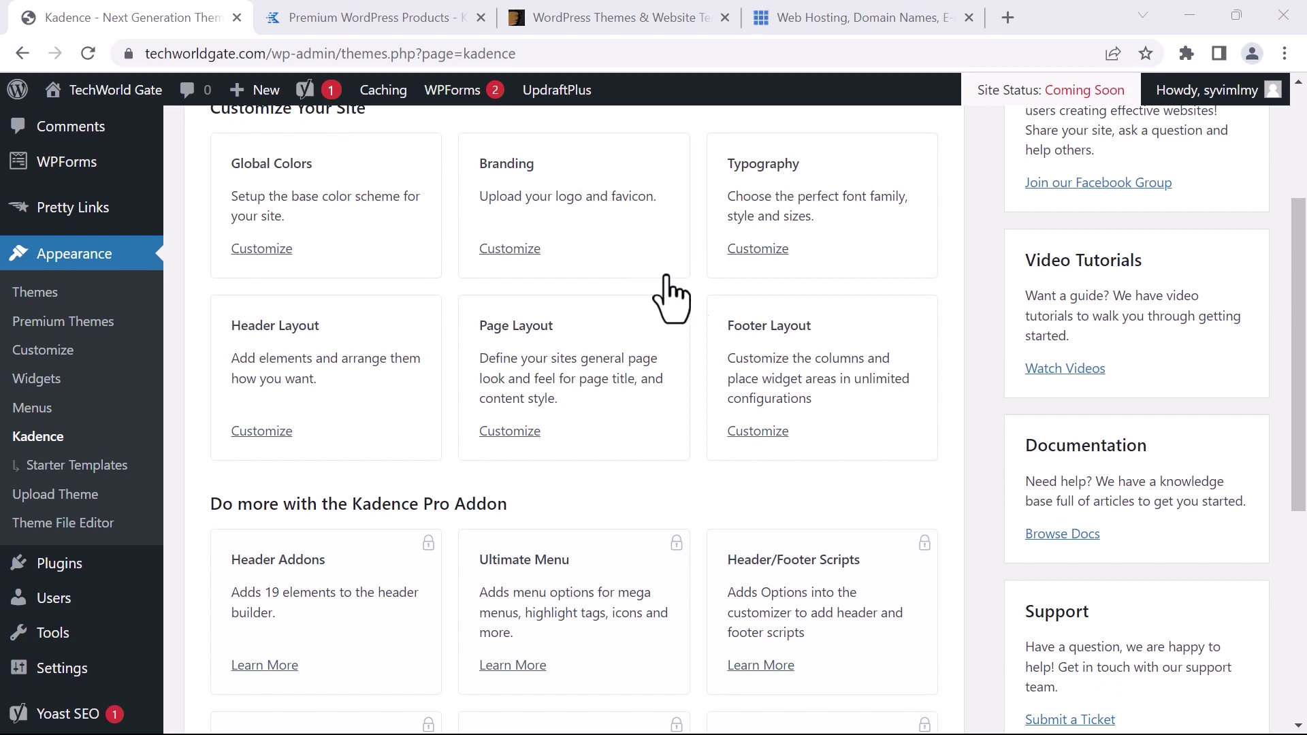
scroll(443, 313, "down", 4)
scroll(505, 293, "up", 8)
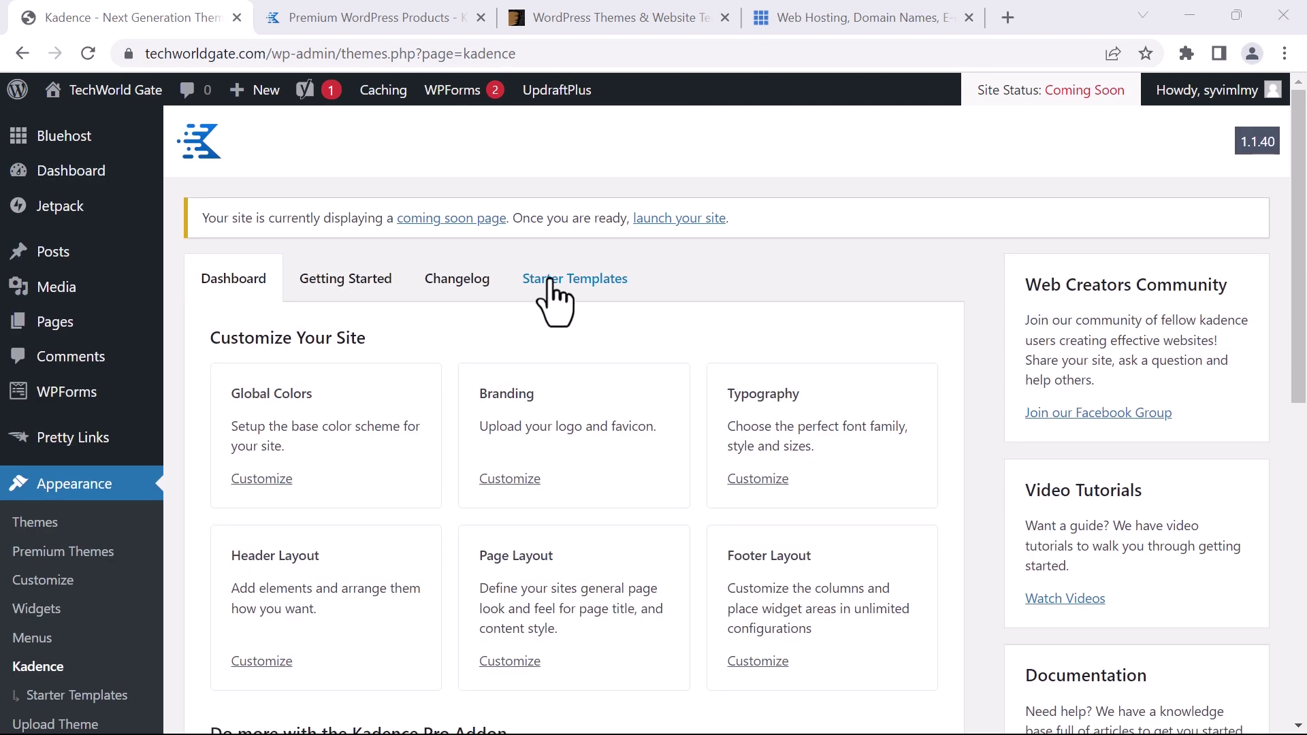
left_click(553, 280)
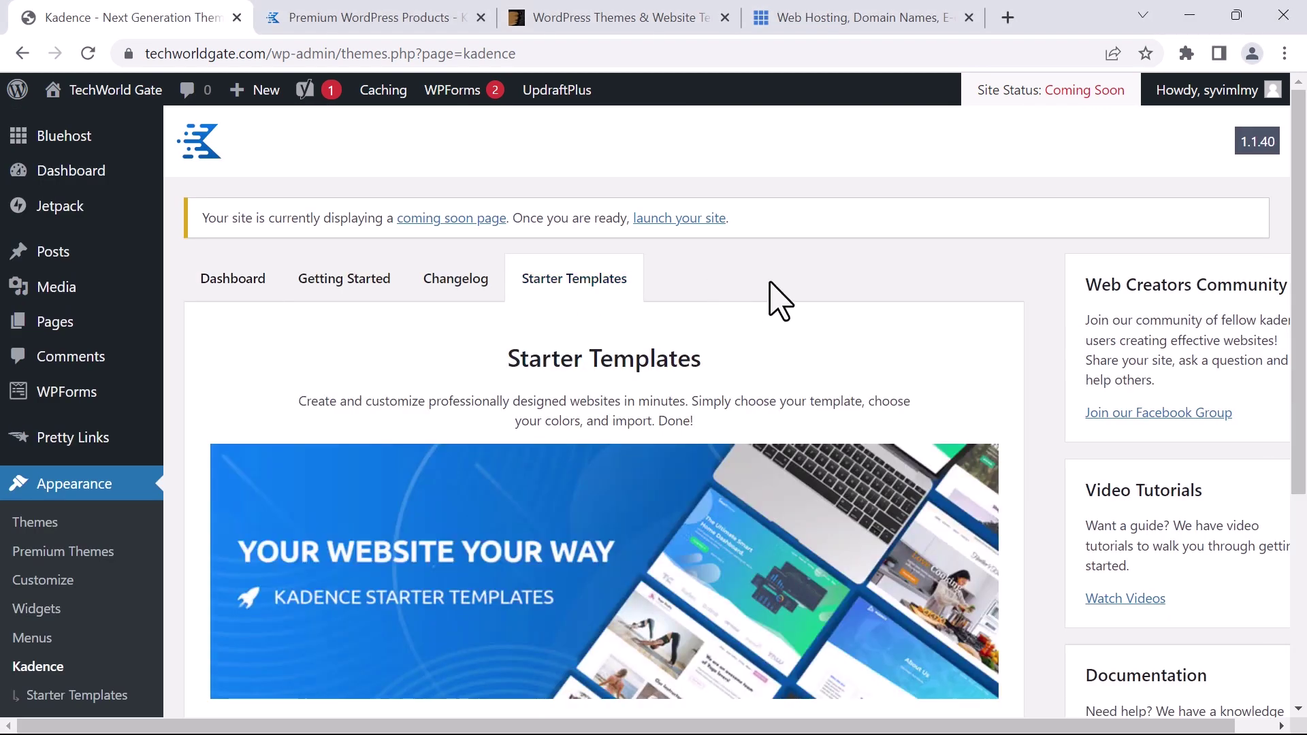
scroll(767, 292, "down", 5)
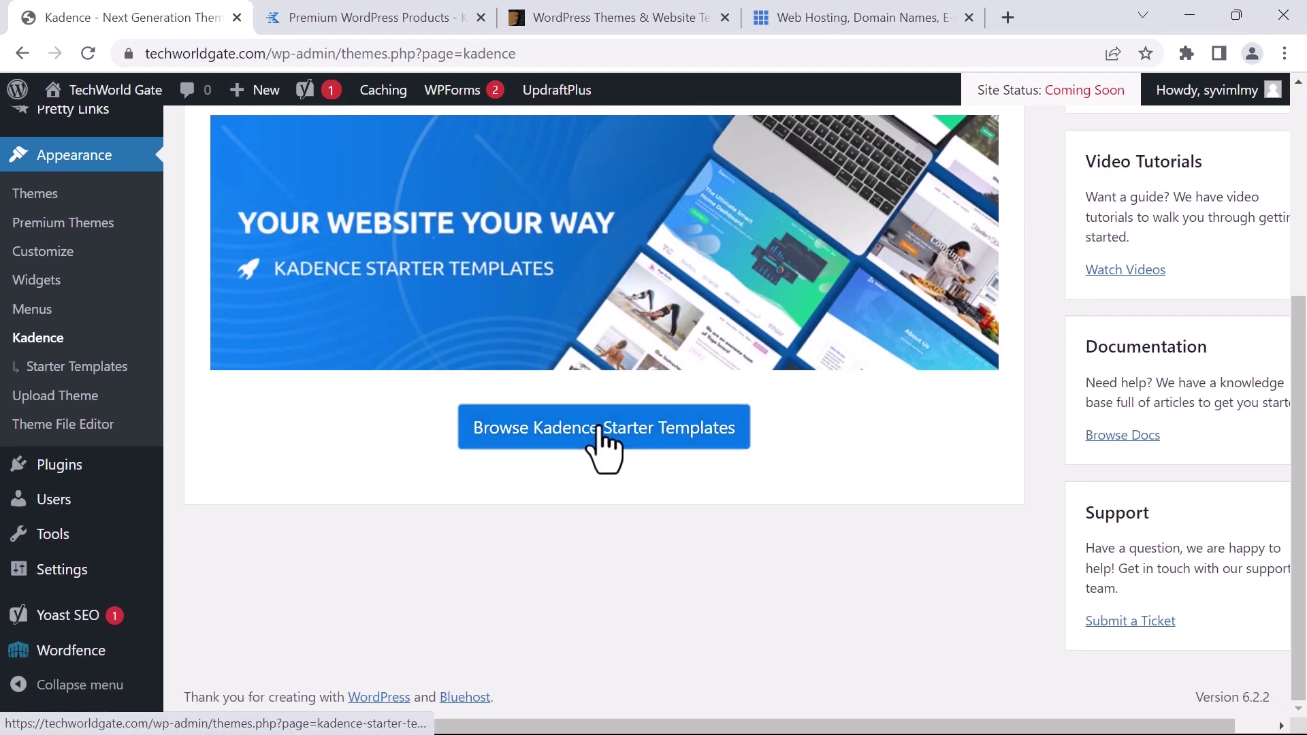
left_click(594, 432)
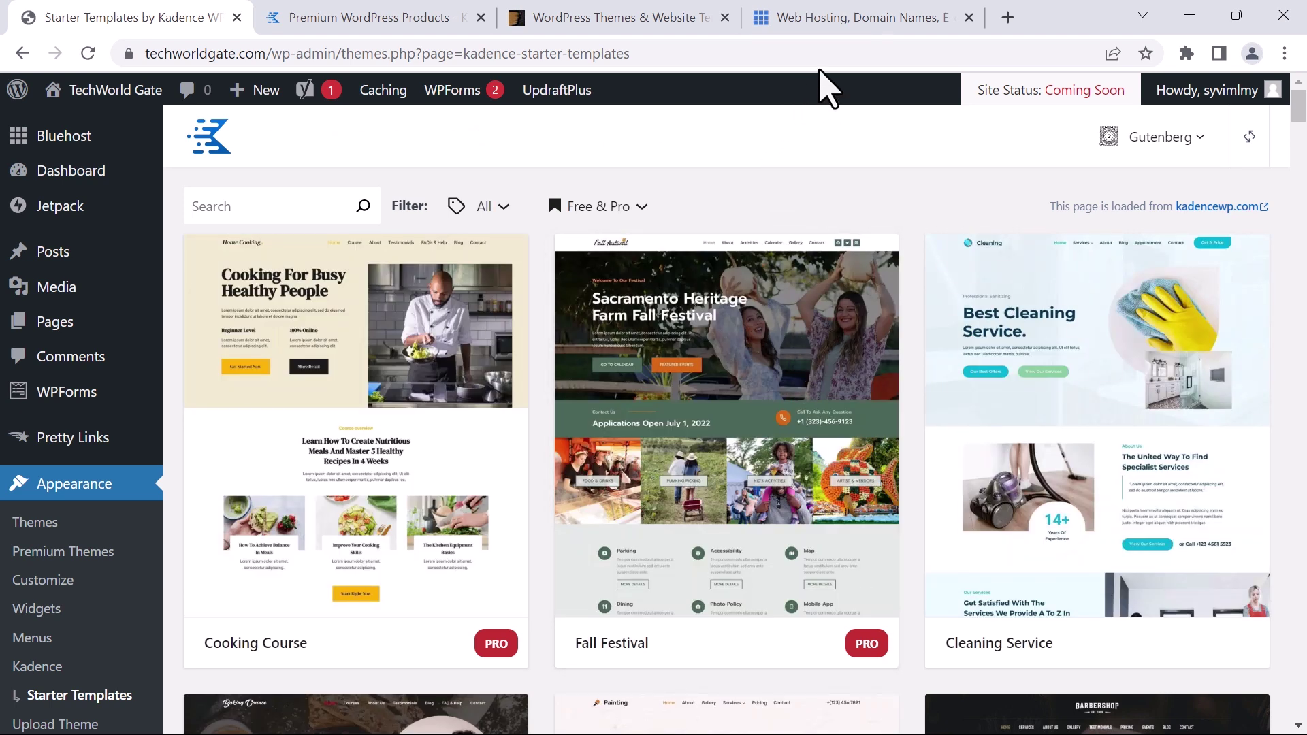
left_click(262, 215)
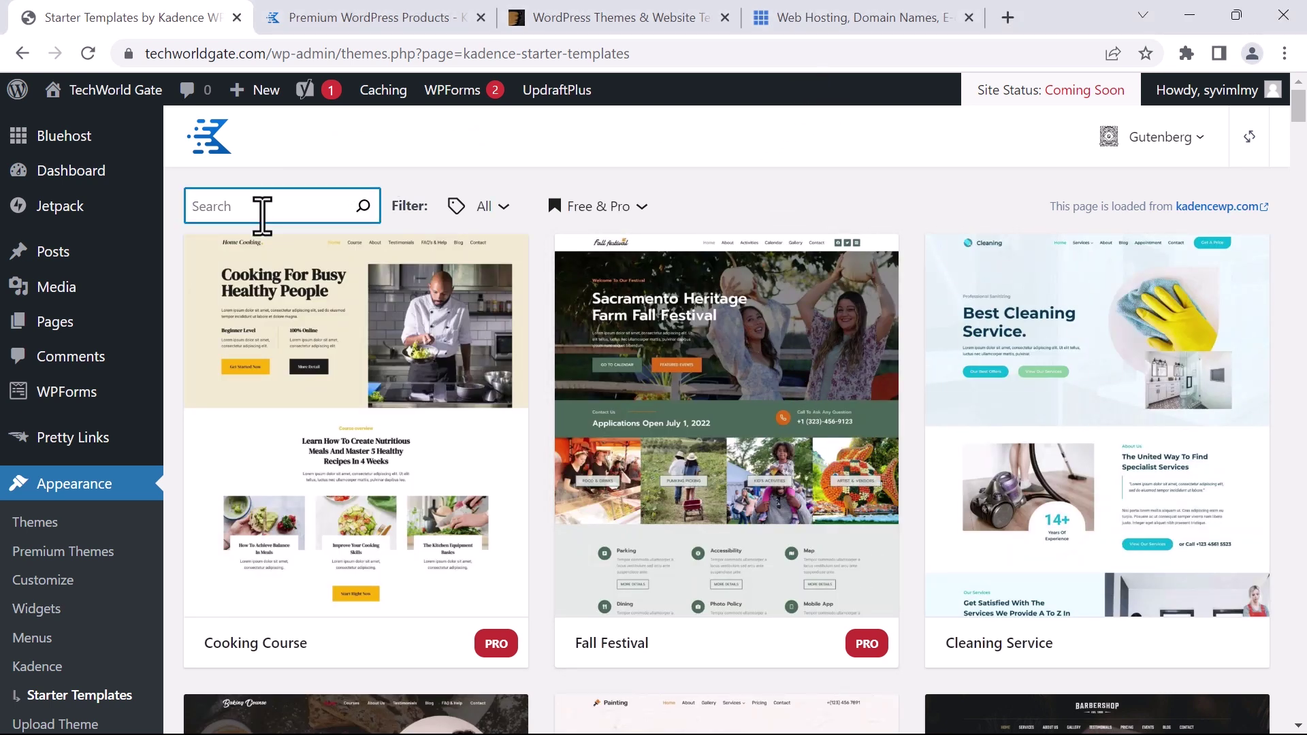
type("blog")
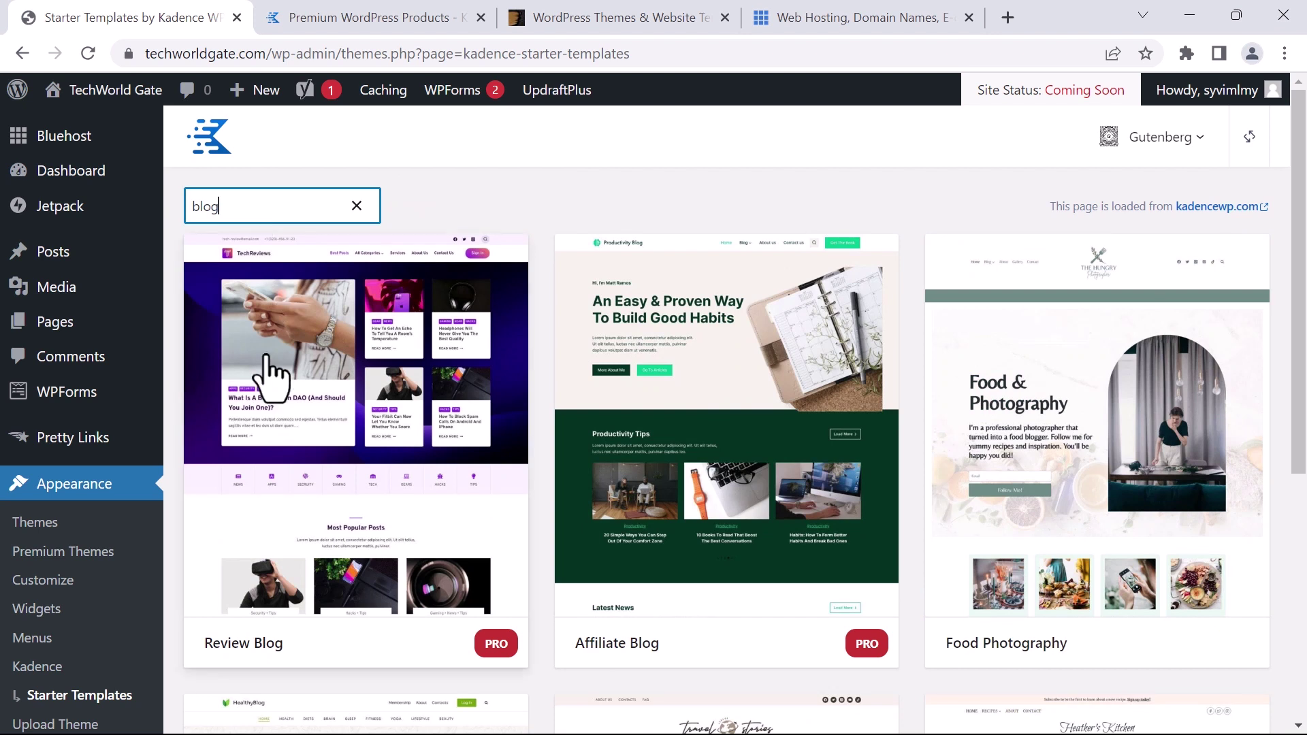
scroll(298, 379, "down", 1)
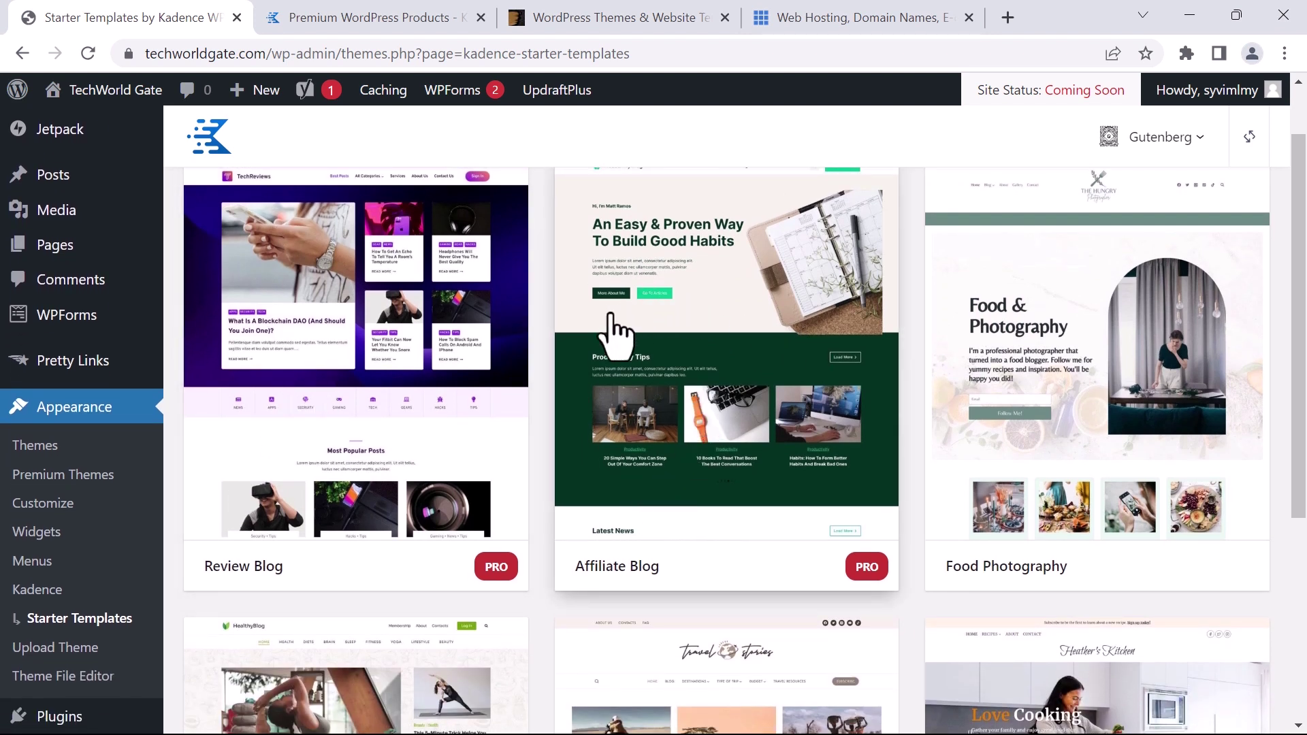
left_click(332, 314)
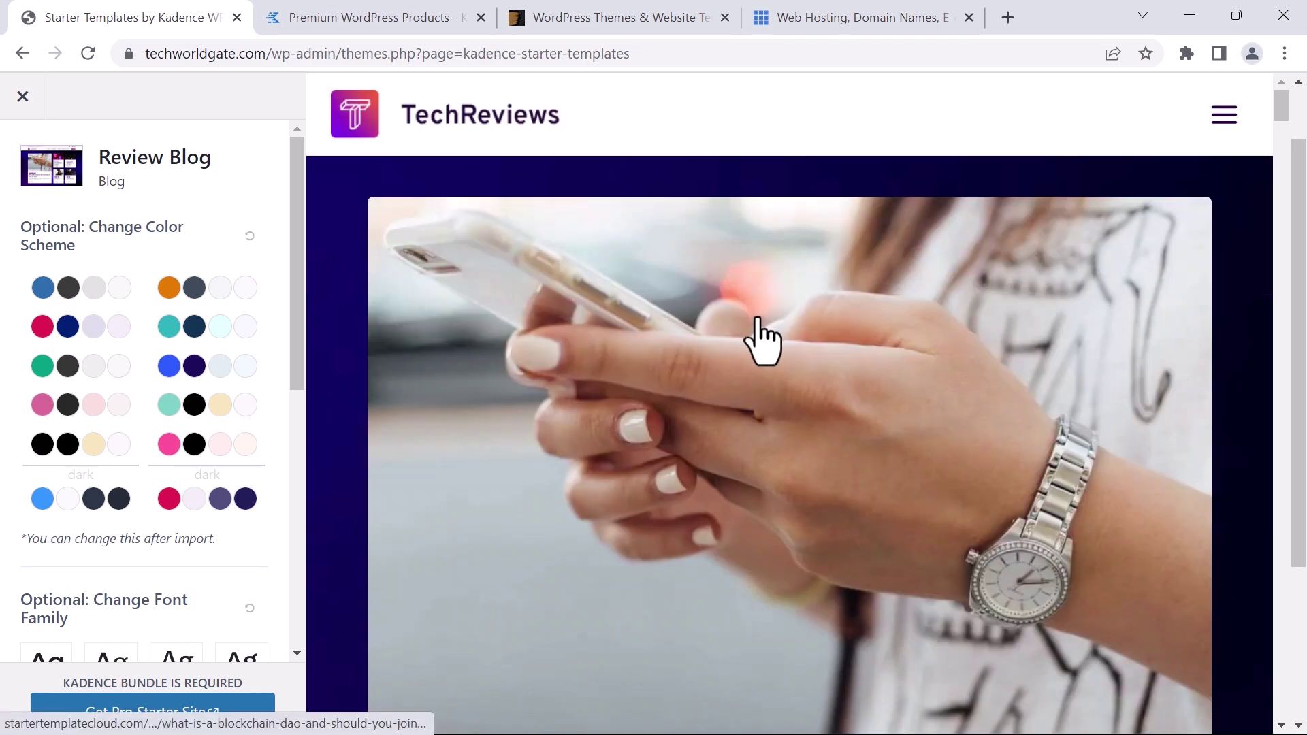
scroll(1163, 276, "down", 15)
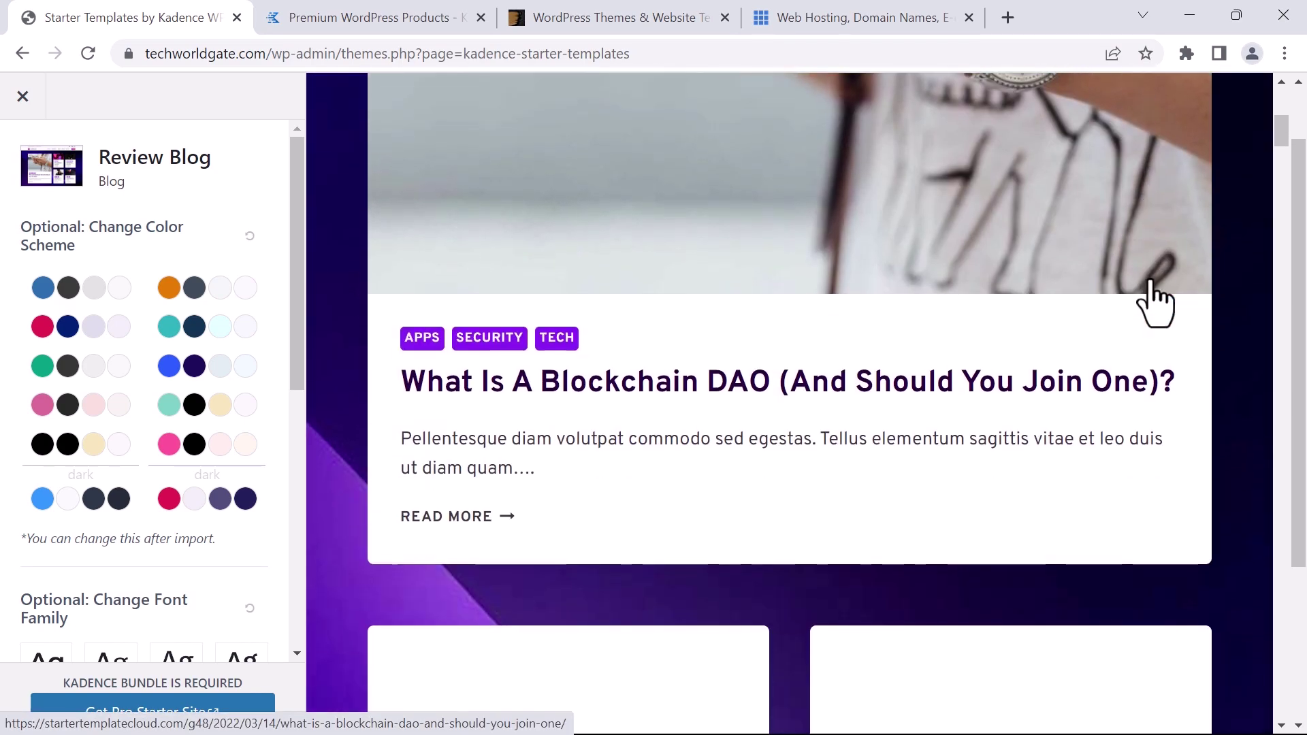
scroll(1143, 306, "up", 15)
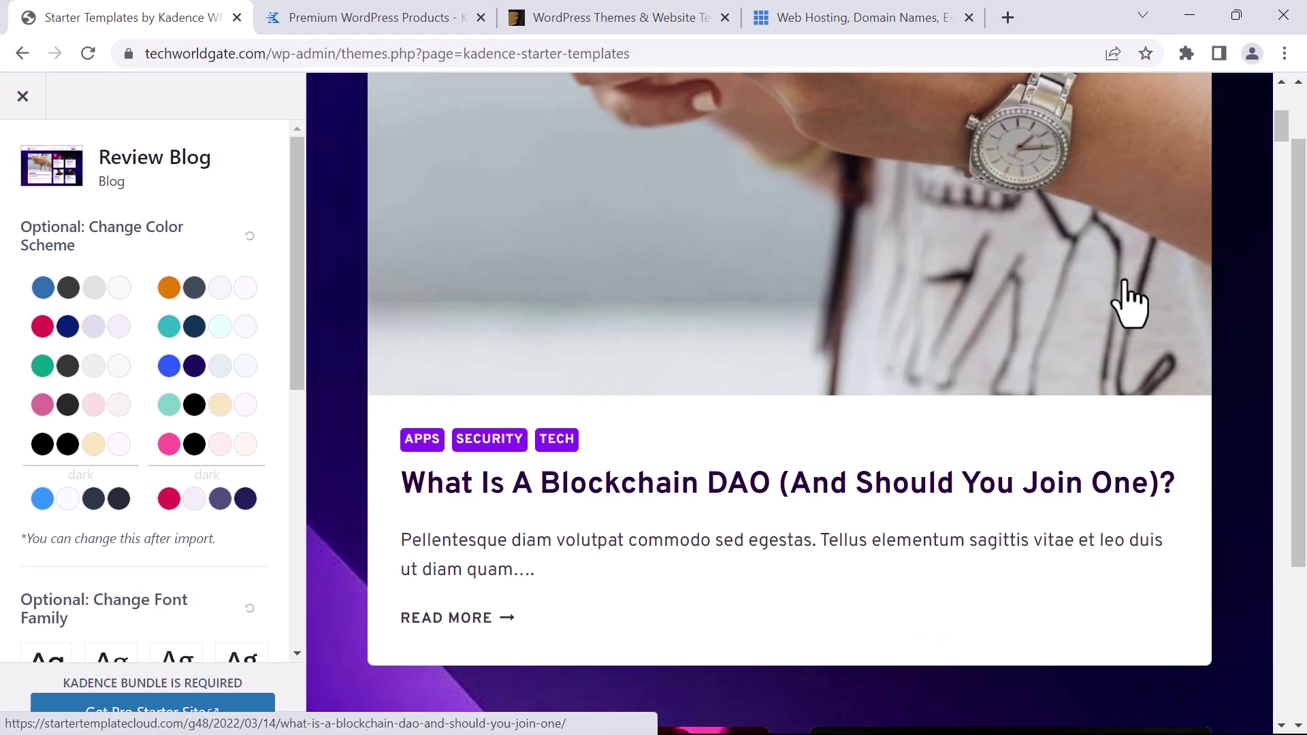
scroll(1130, 303, "down", 5)
scroll(1124, 300, "down", 15)
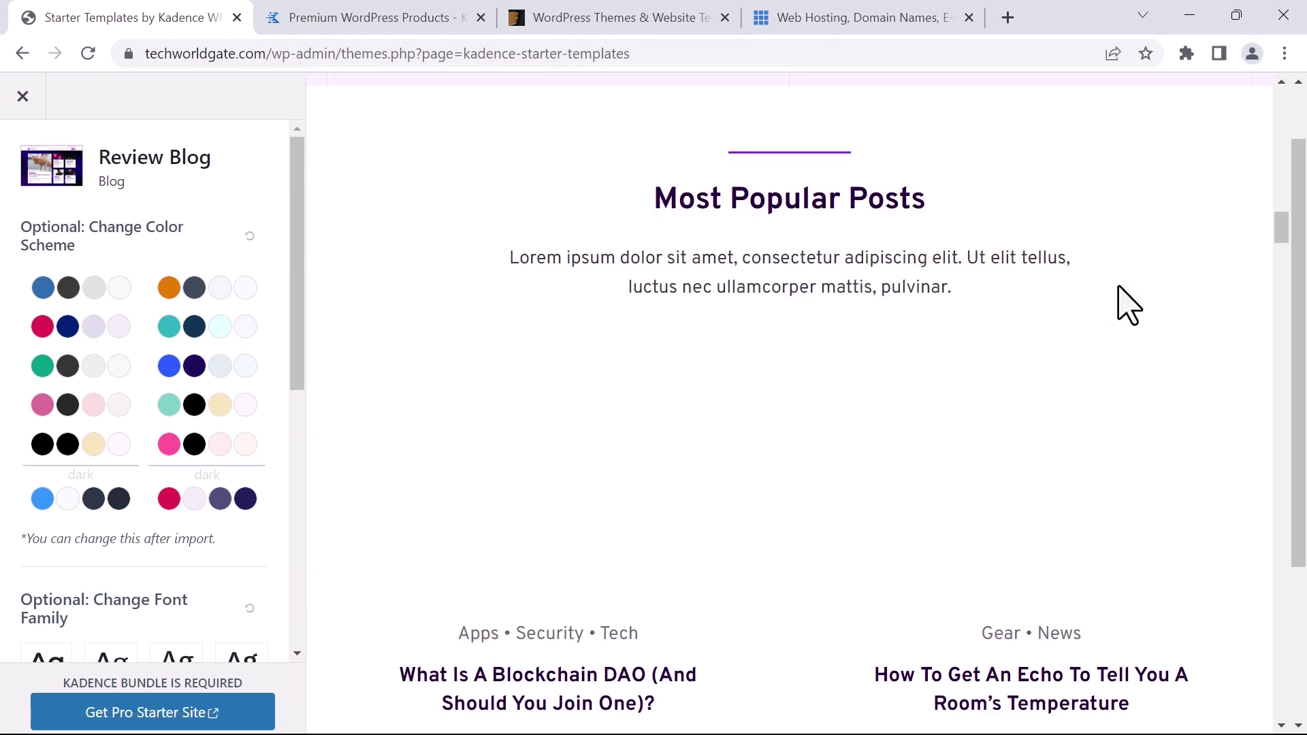
scroll(1022, 299, "down", 10)
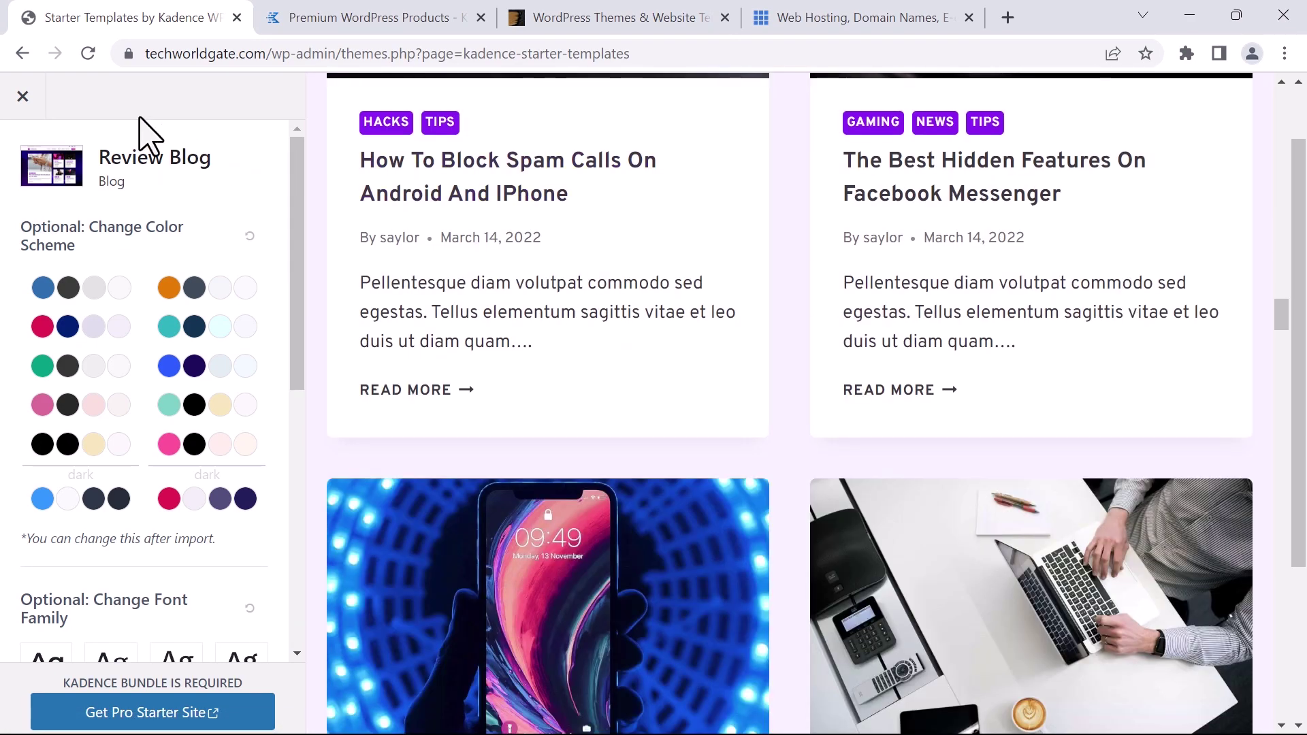
left_click(21, 98)
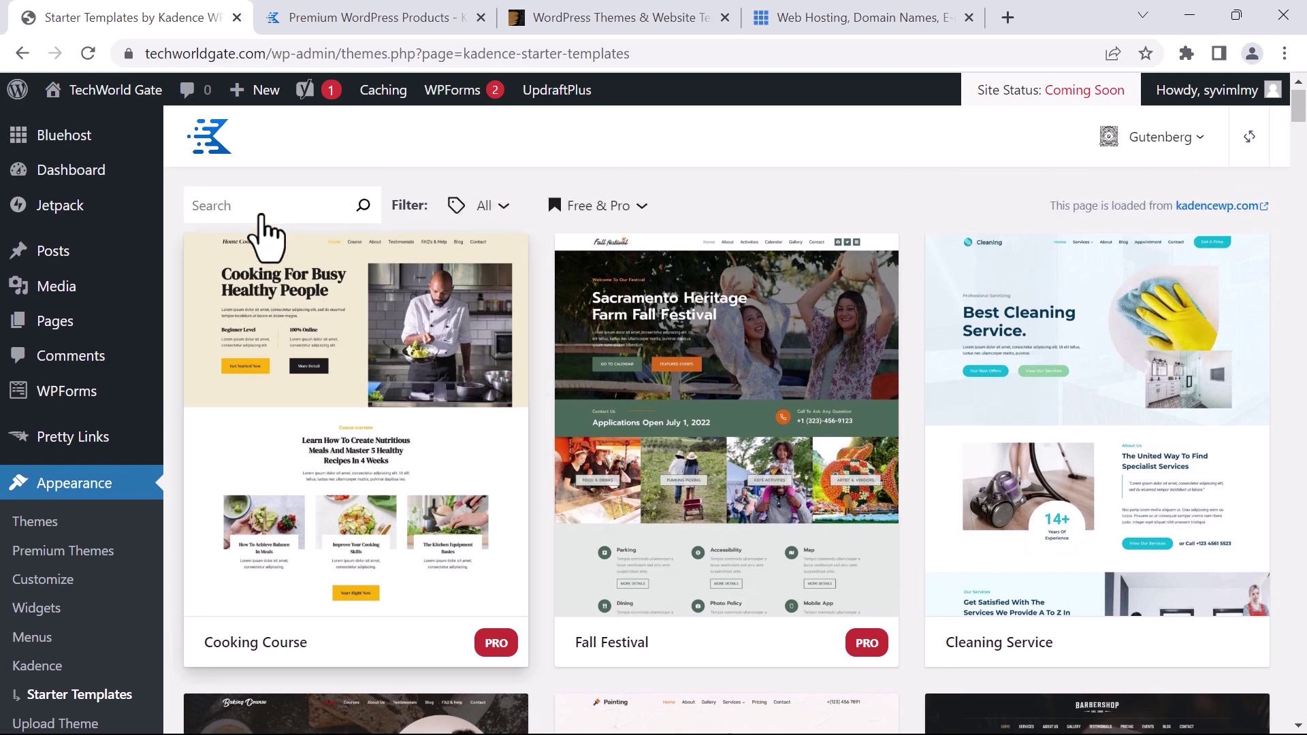
Search the starter templates for 'affilia' and preview the Affiliate Blog template
left_click(269, 206)
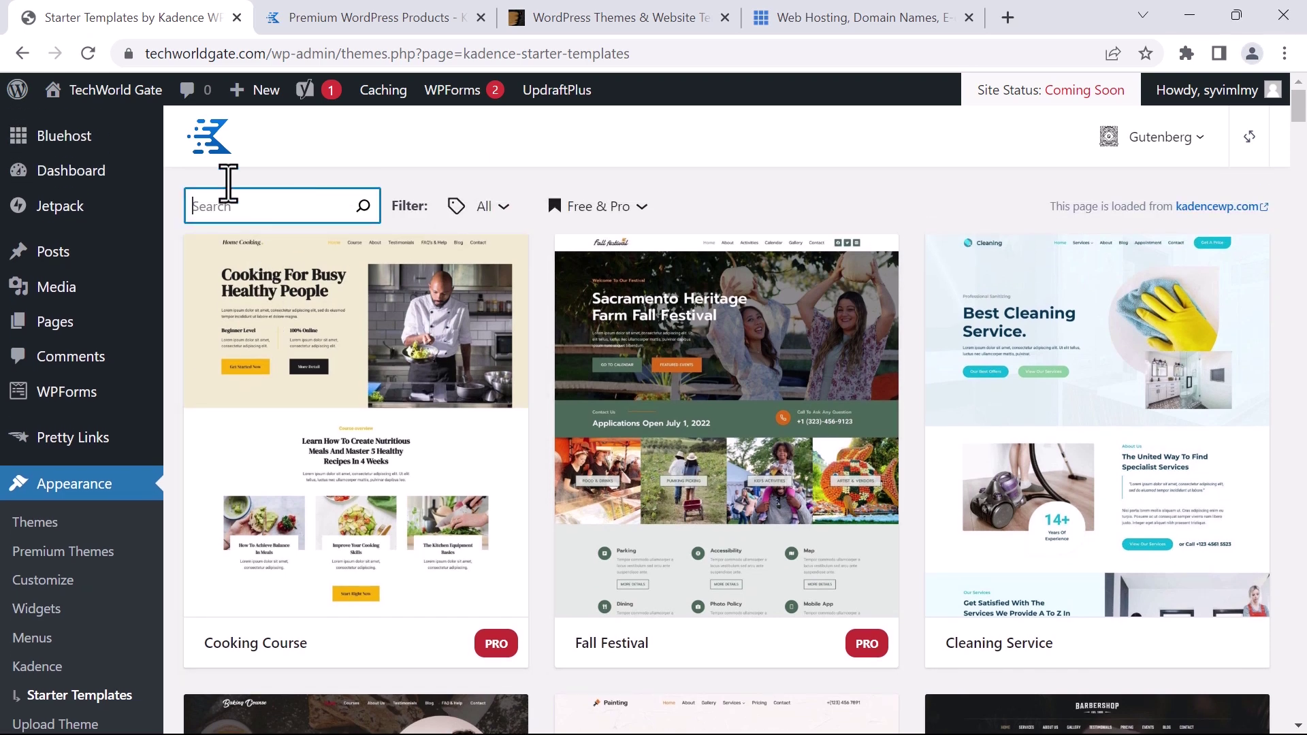
type("affiliat")
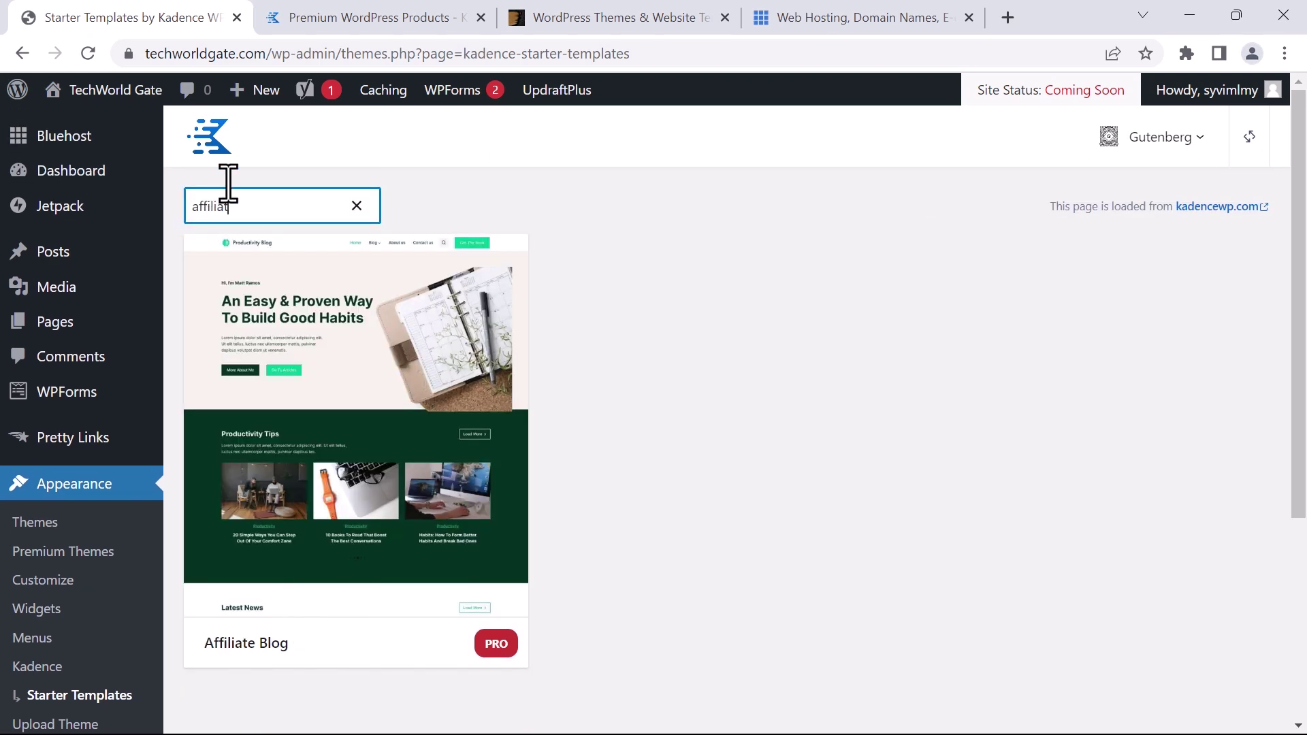
left_click(290, 337)
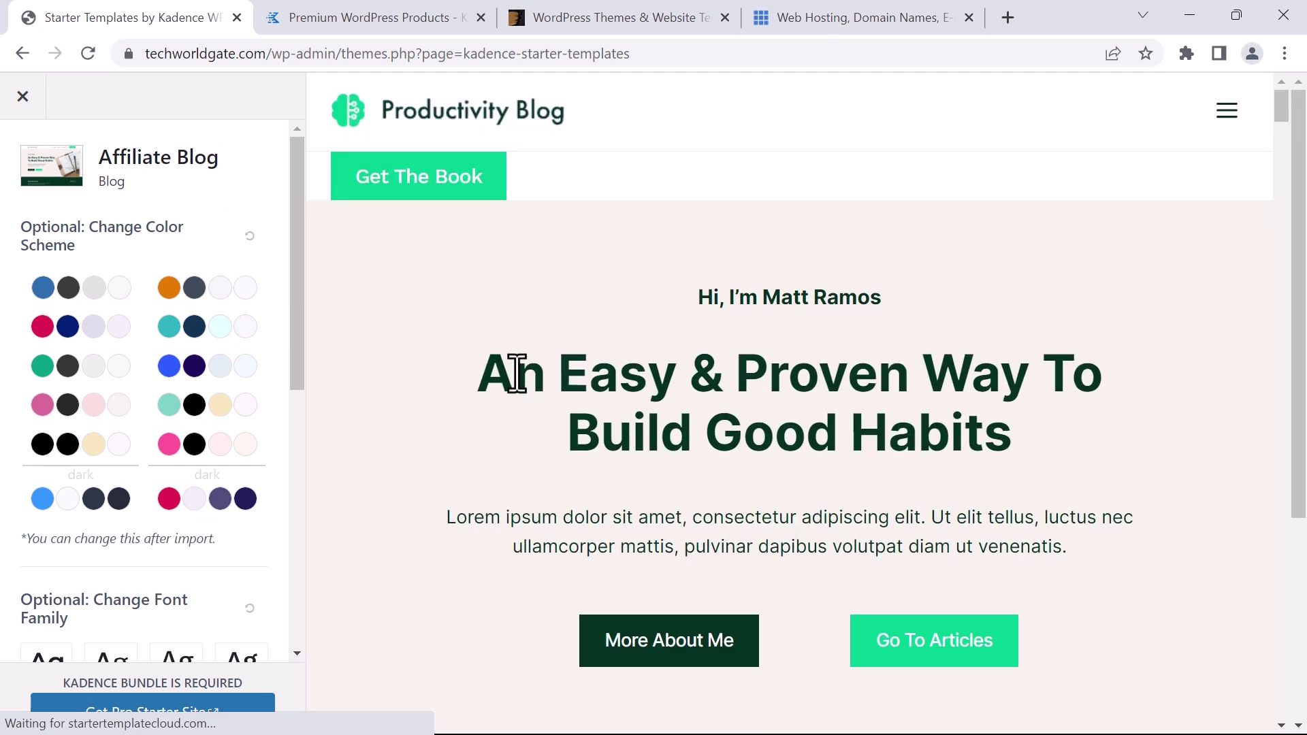
scroll(514, 373, "down", 3)
scroll(516, 385, "down", 15)
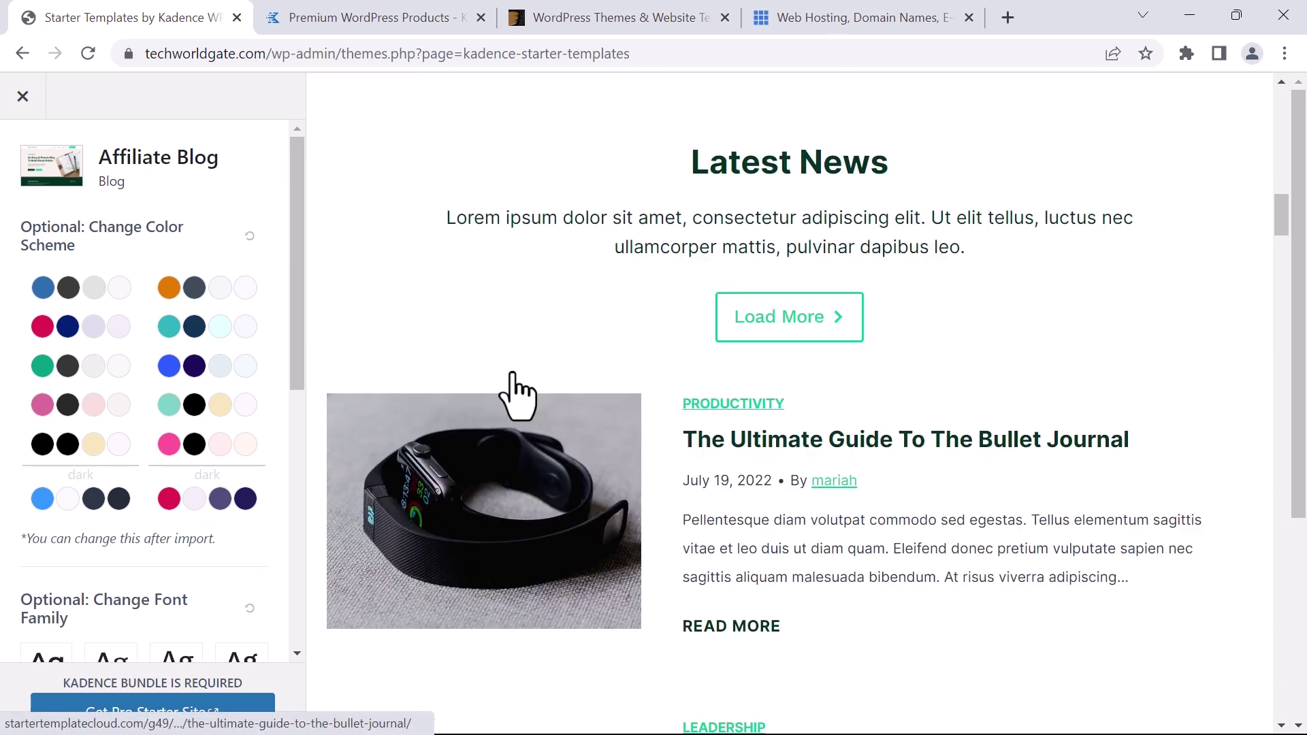
scroll(507, 385, "up", 15)
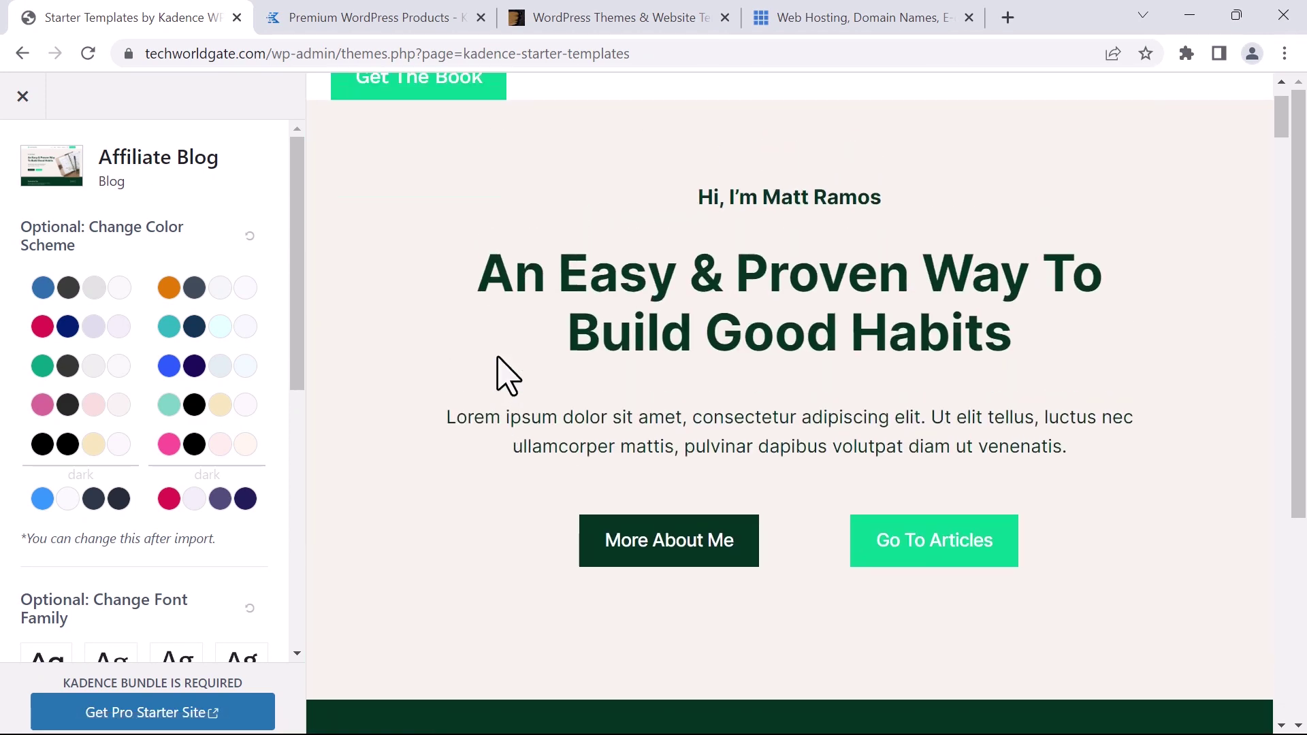
Try the blue/dark, orange, teal and red/navy colour schemes, settling on blue and dark
left_click(60, 289)
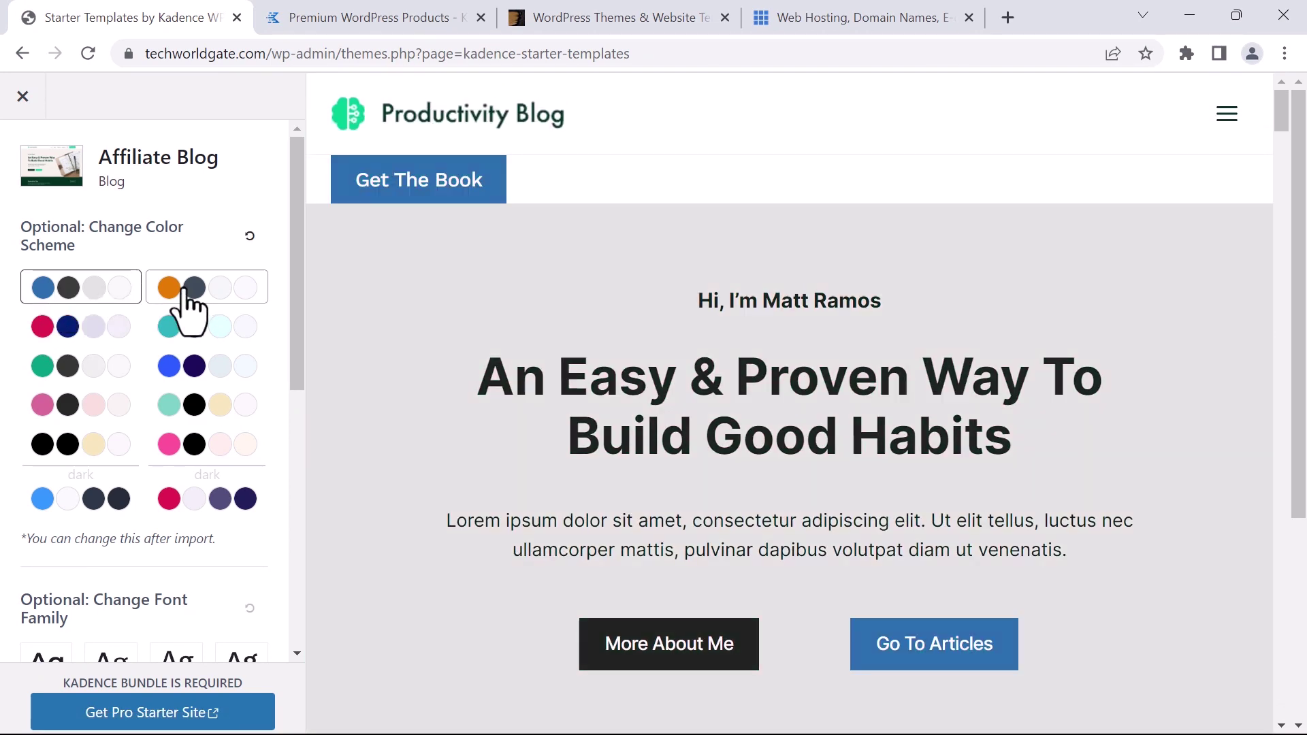
left_click(193, 290)
left_click(192, 329)
left_click(53, 328)
left_click(177, 289)
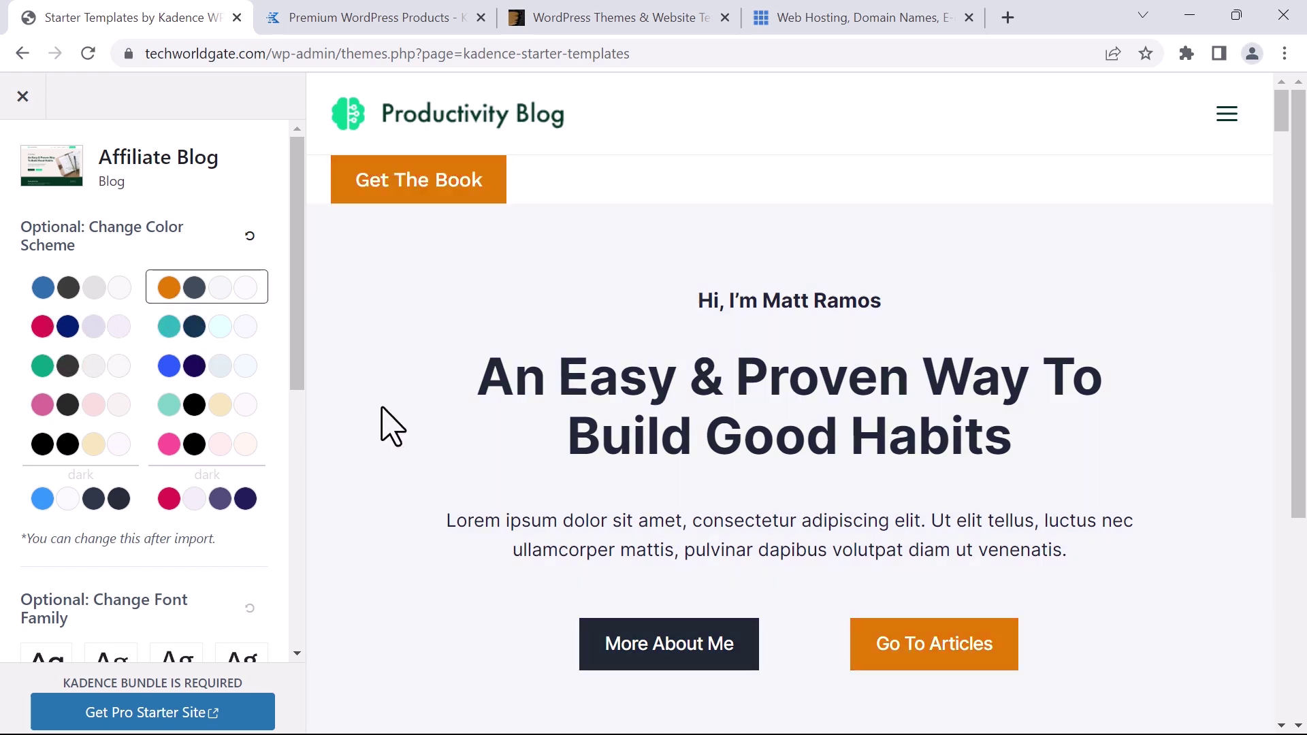
left_click(27, 286)
scroll(408, 511, "down", 15)
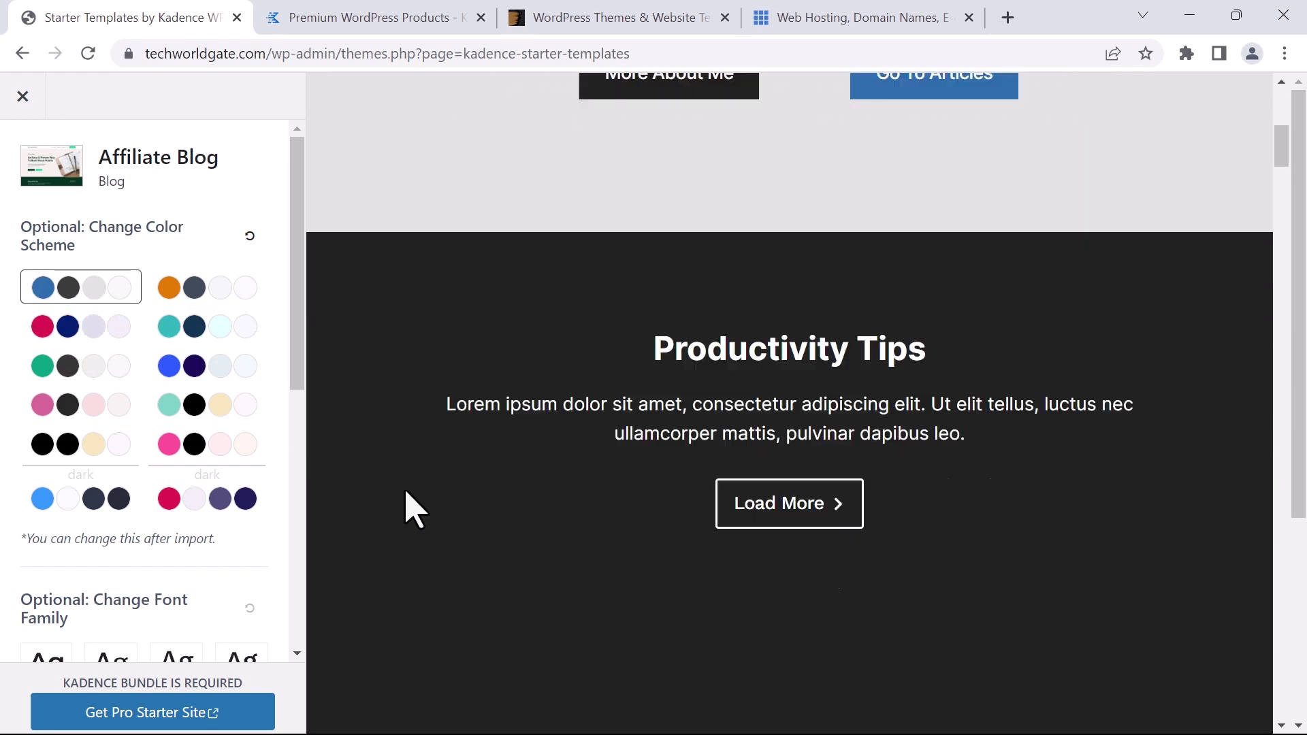
scroll(409, 508, "down", 2)
scroll(47, 486, "down", 8)
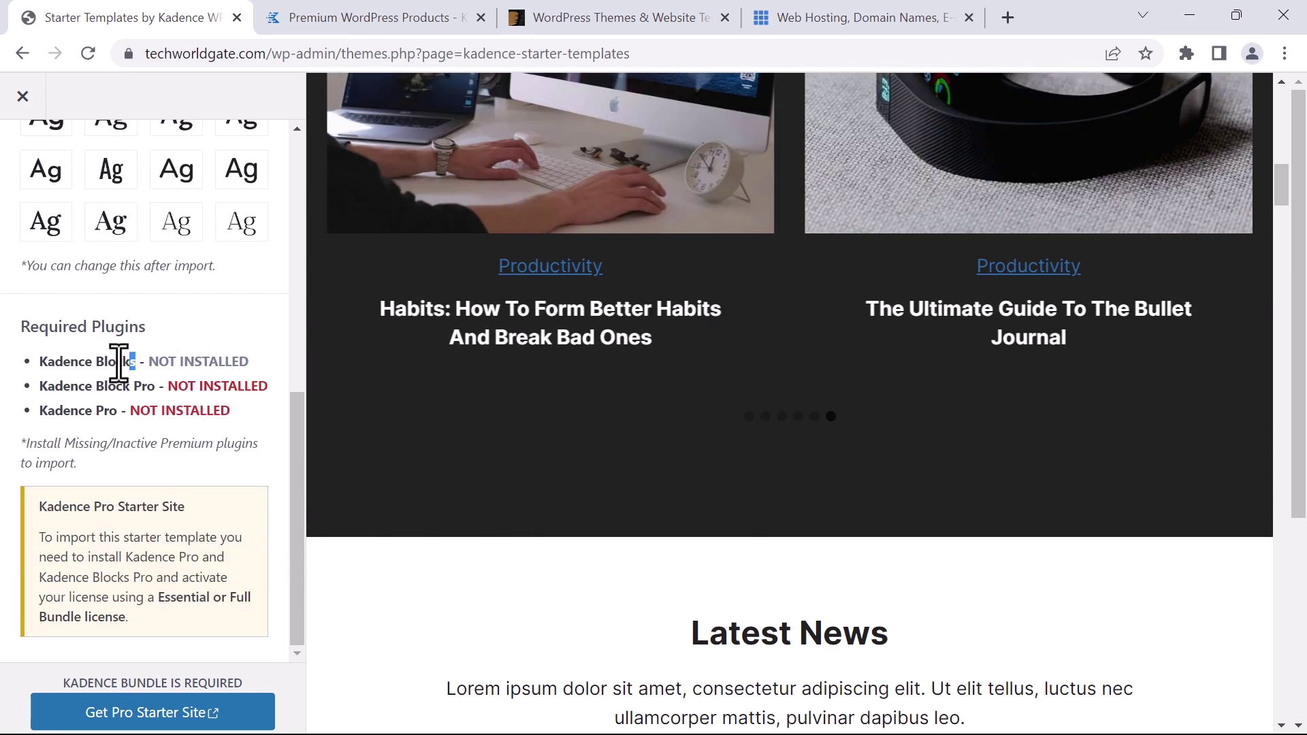
Highlight the required plugins: Kadence Blocks, Kadence Block Pro and Kadence Pro
left_click_drag(135, 361, 36, 366)
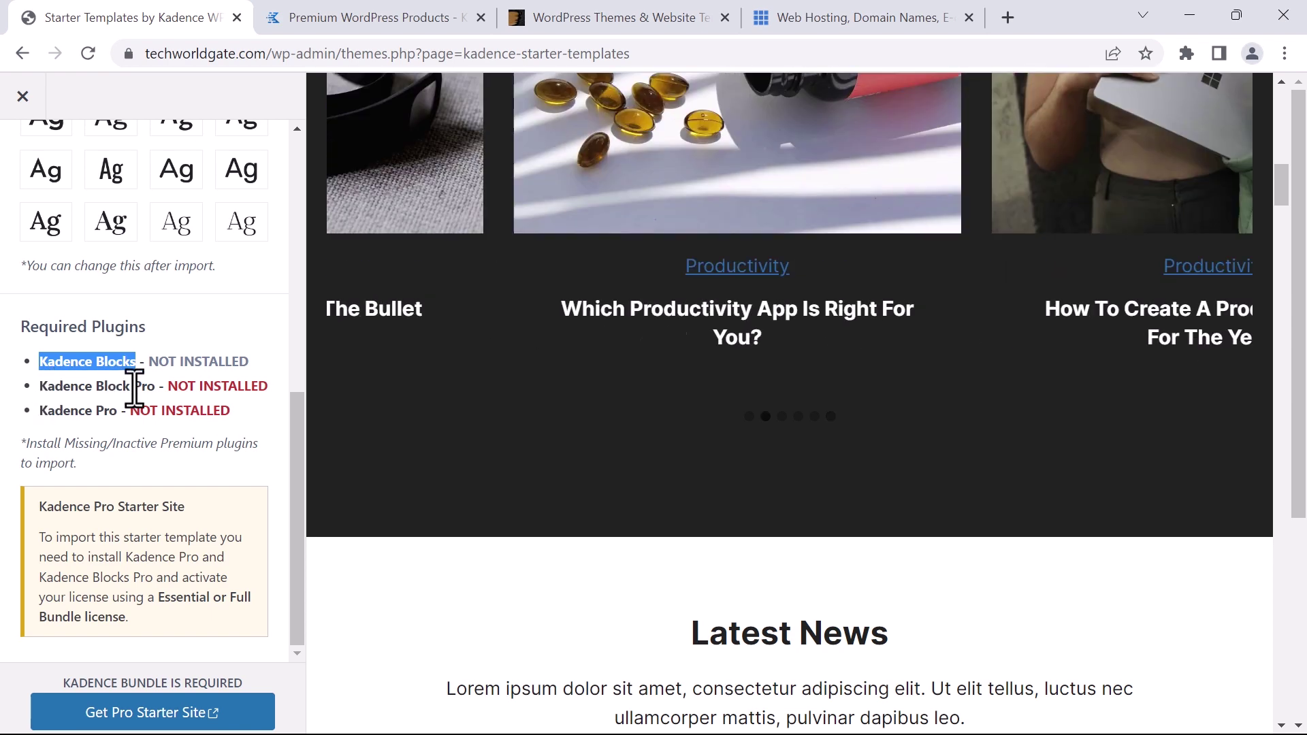
left_click_drag(146, 386, 39, 391)
left_click_drag(117, 410, 9, 412)
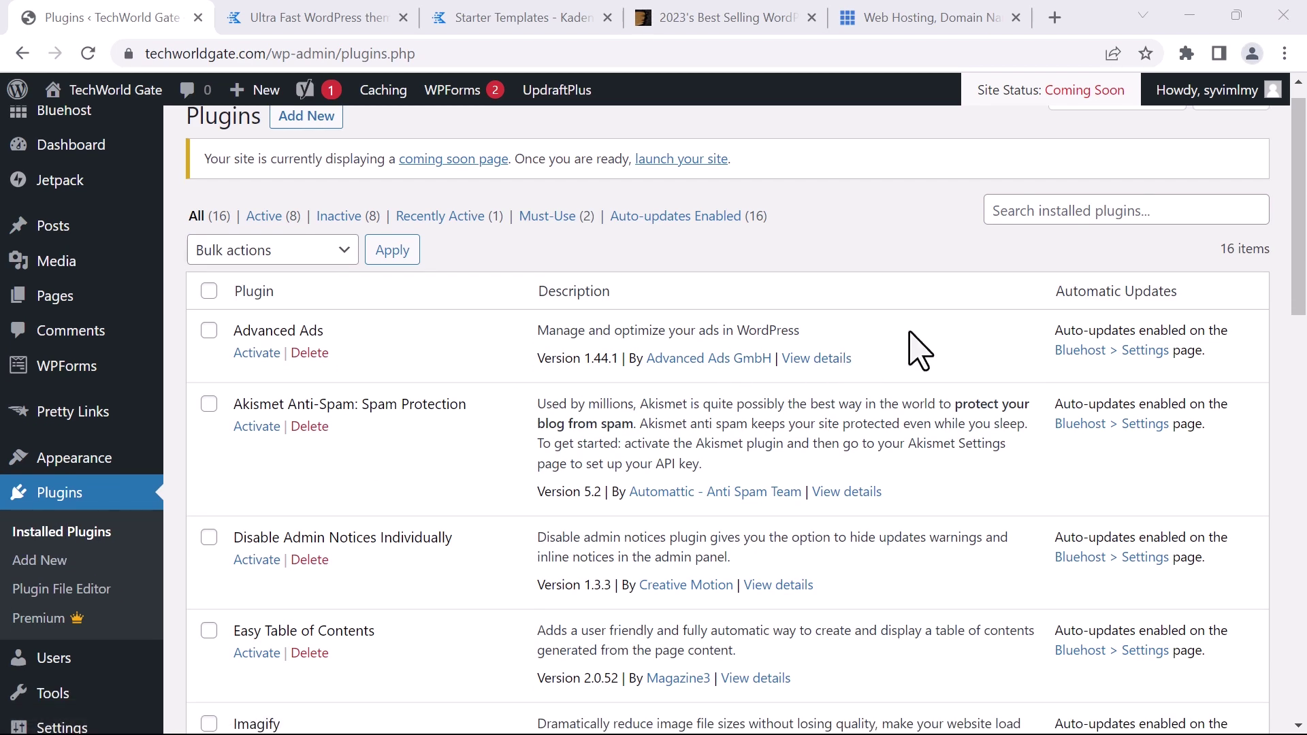
Install and activate Gutenberg Blocks by Kadence Blocks from a 'Kadence blocks' plugin search
mouse_move(1298, 258)
left_mouse_down()
mouse_move(1303, 708)
mouse_move(1304, 241)
left_mouse_up()
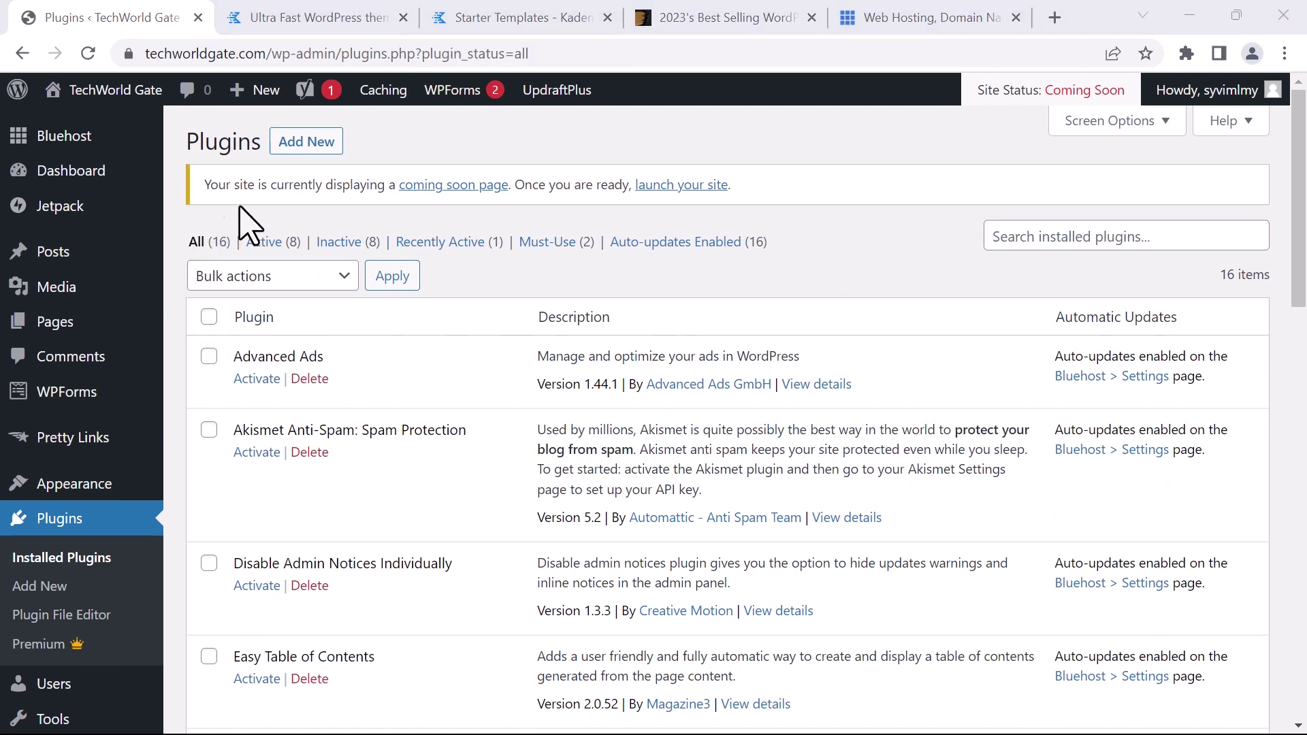
left_click(306, 143)
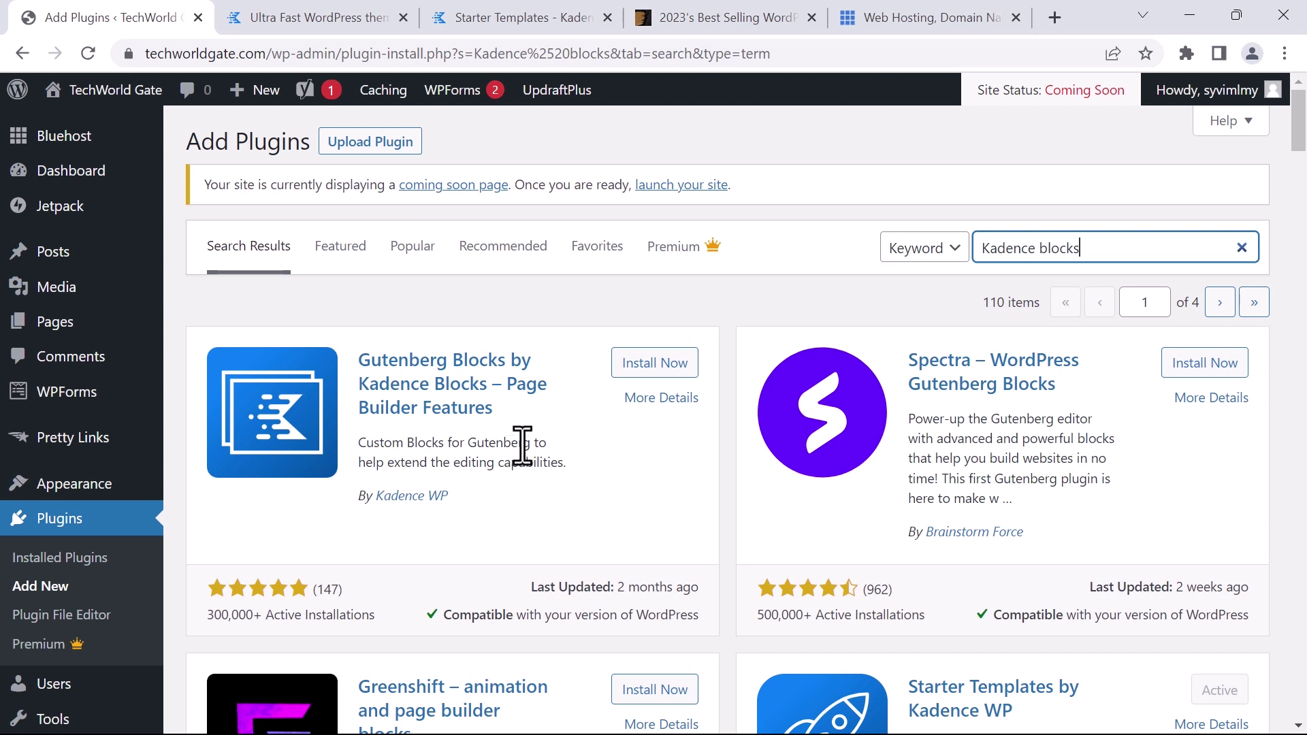
left_click(635, 361)
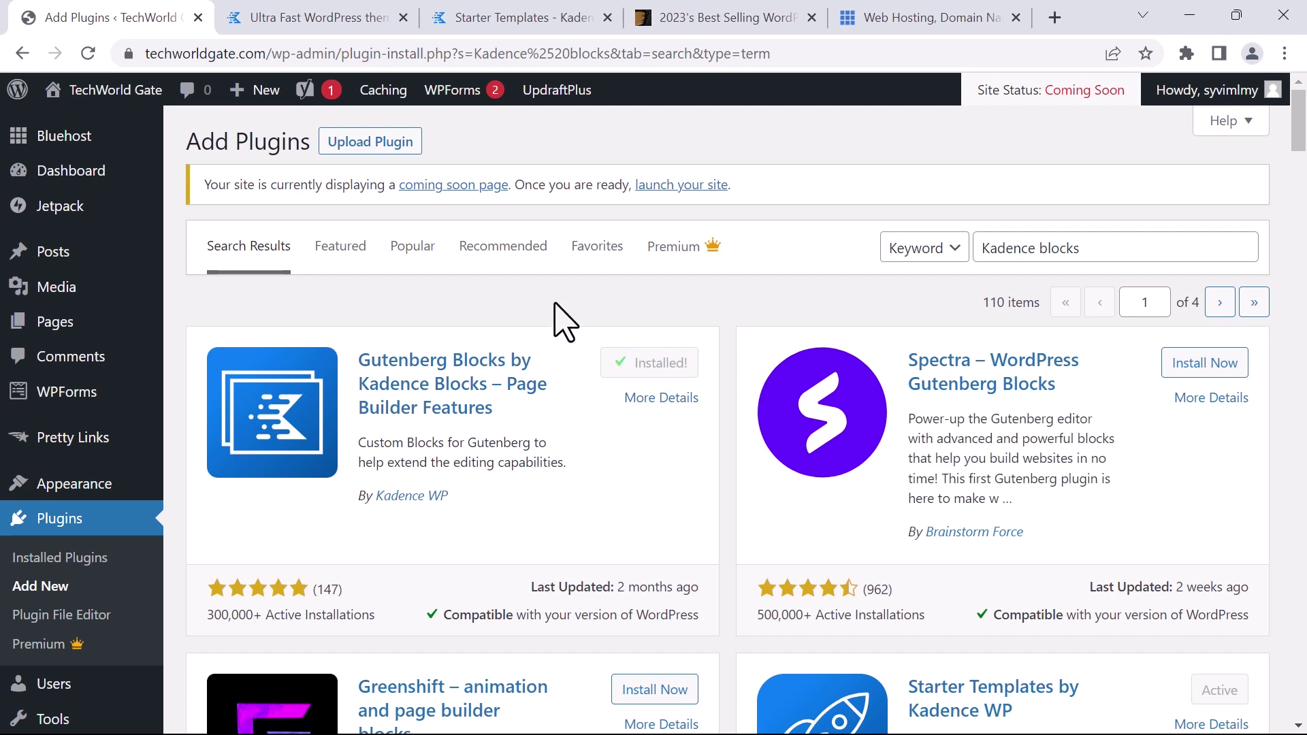
scroll(578, 327, "down", 1)
scroll(613, 347, "up", 1)
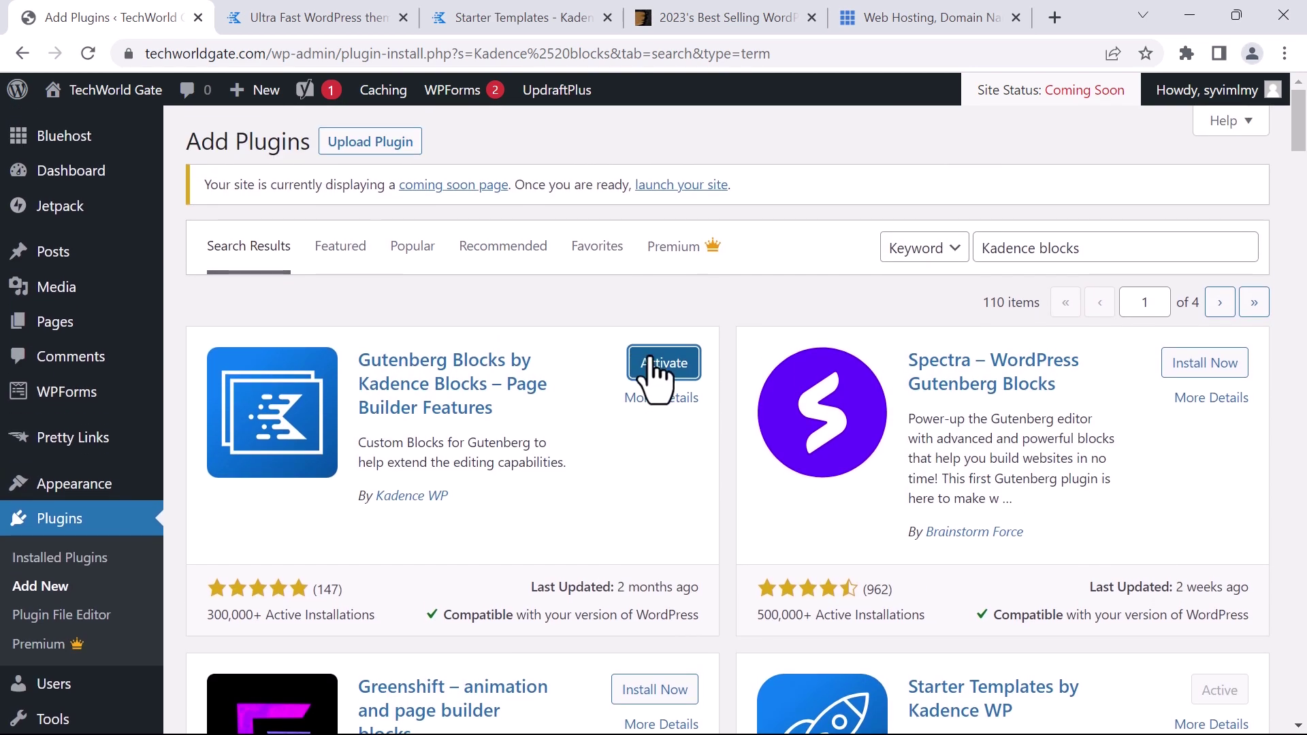
left_click(656, 367)
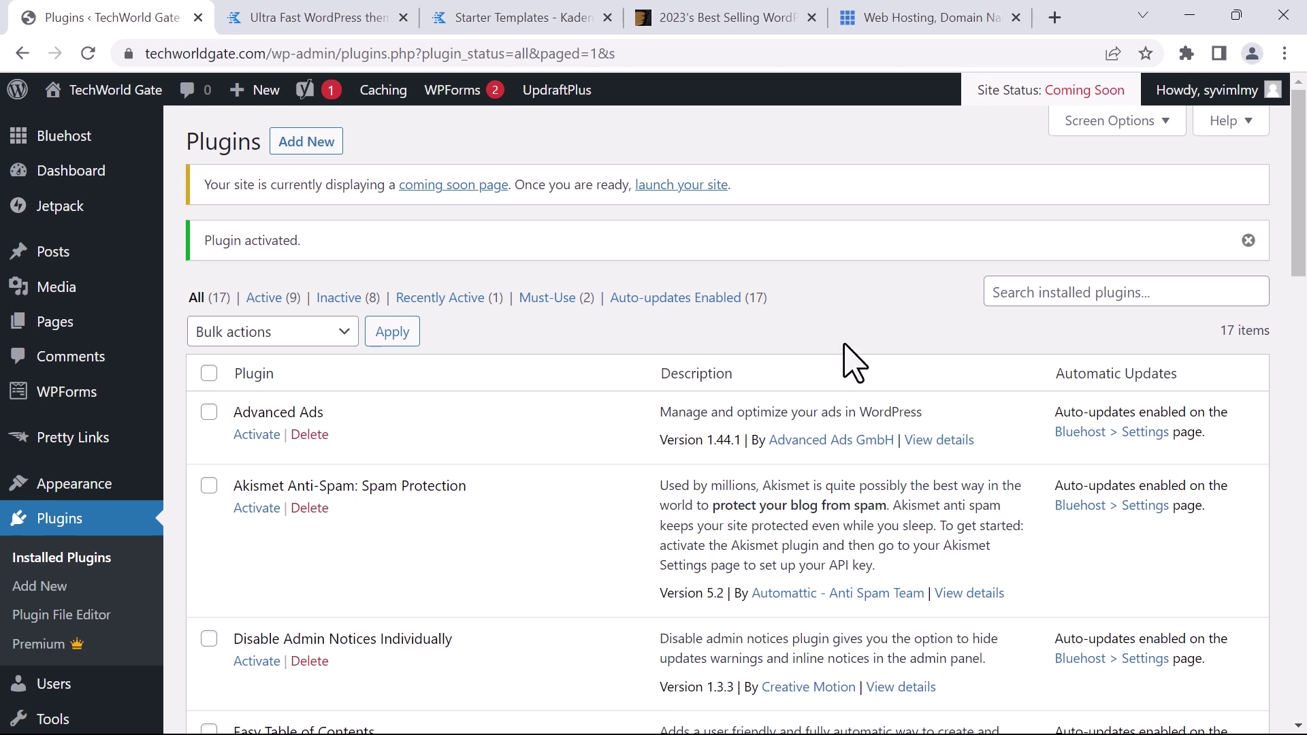
Dismiss the activation notice, verify Kadence Blocks and Kadence Starter Templates are active, then return to Add Plugins
left_click(1249, 242)
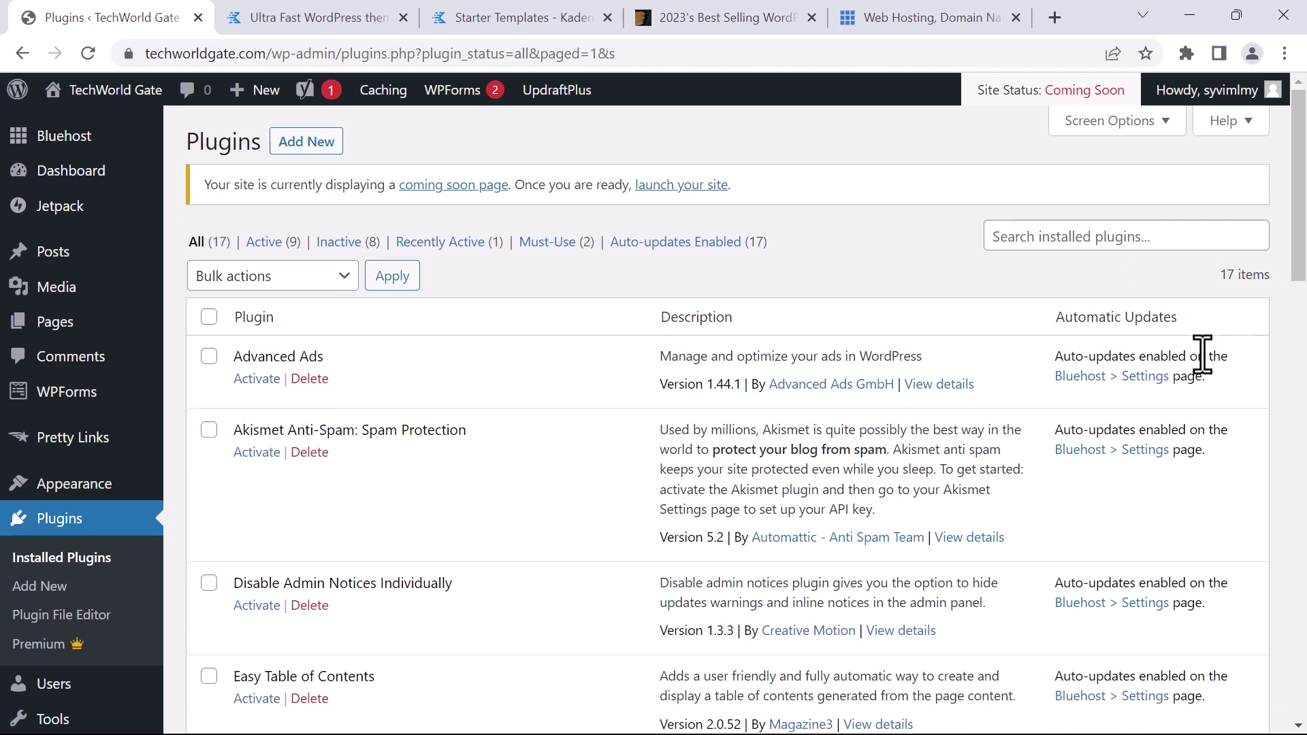
scroll(1201, 353, "down", 10)
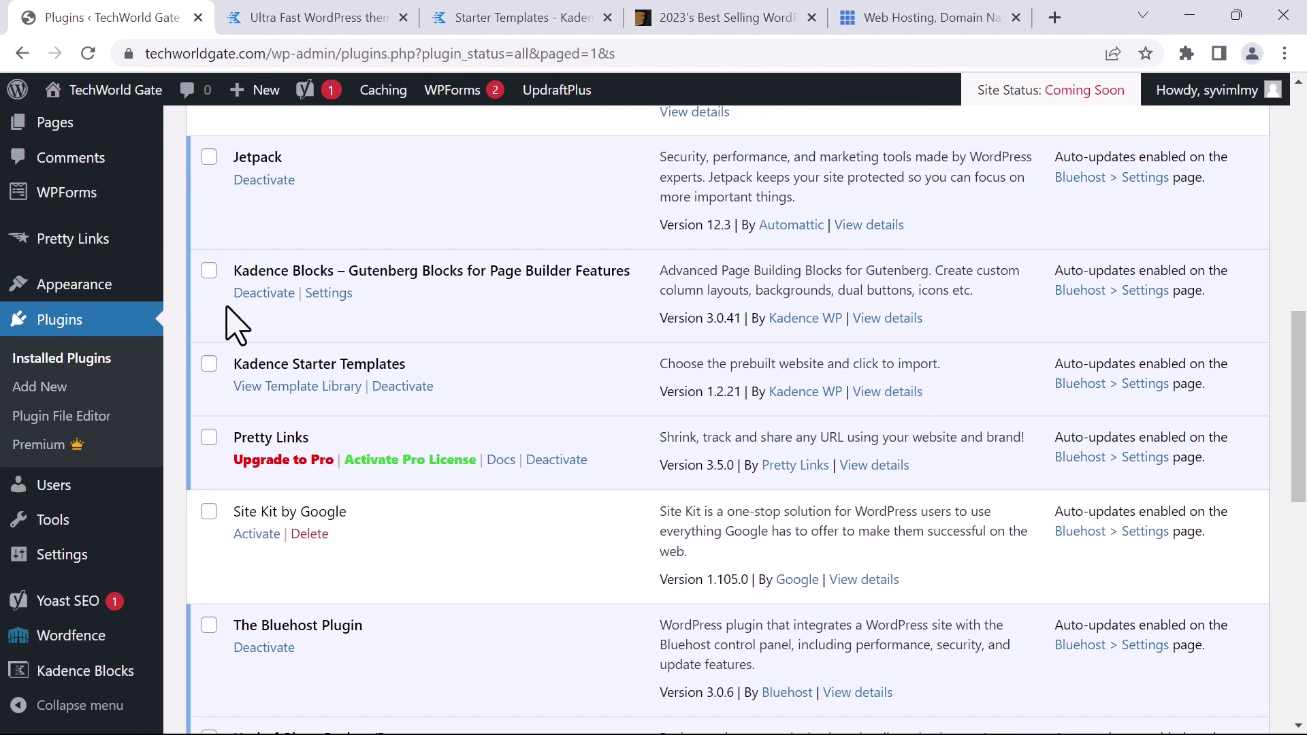
scroll(245, 345, "up", 3)
left_click_drag(328, 374, 245, 373)
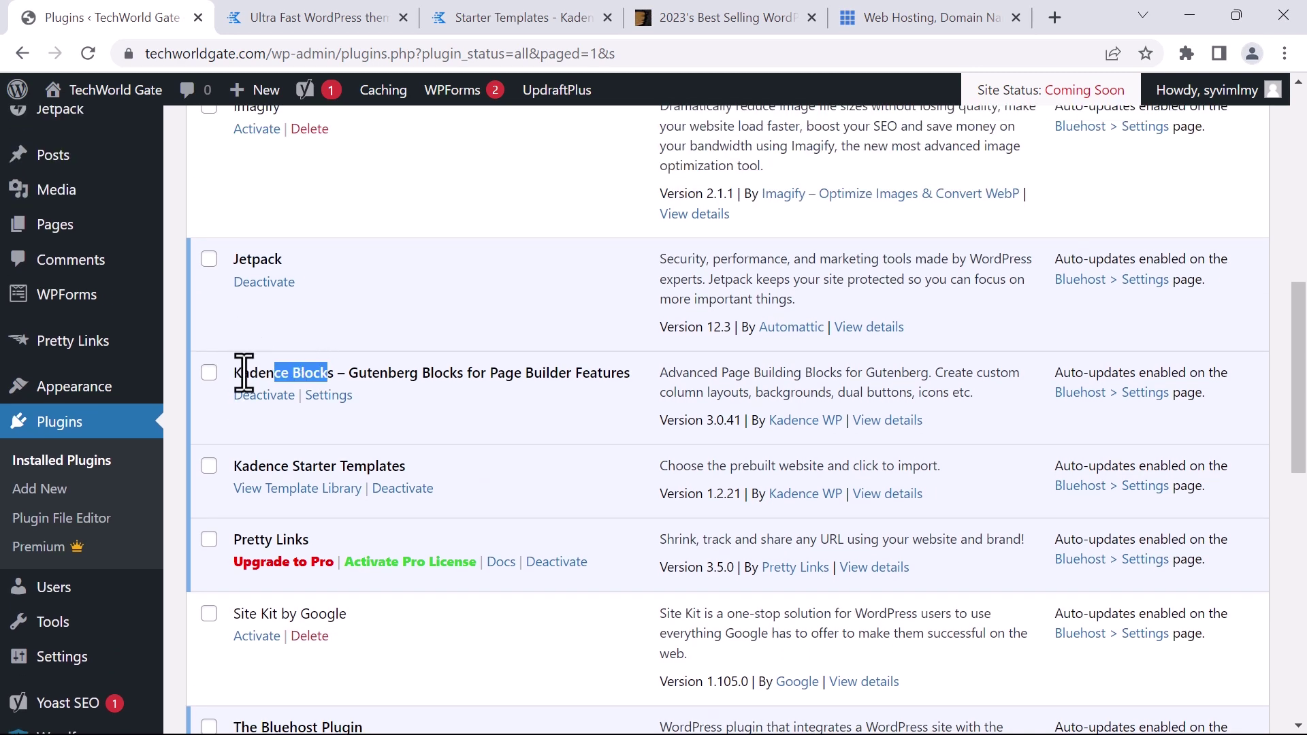
left_click_drag(250, 467, 401, 449)
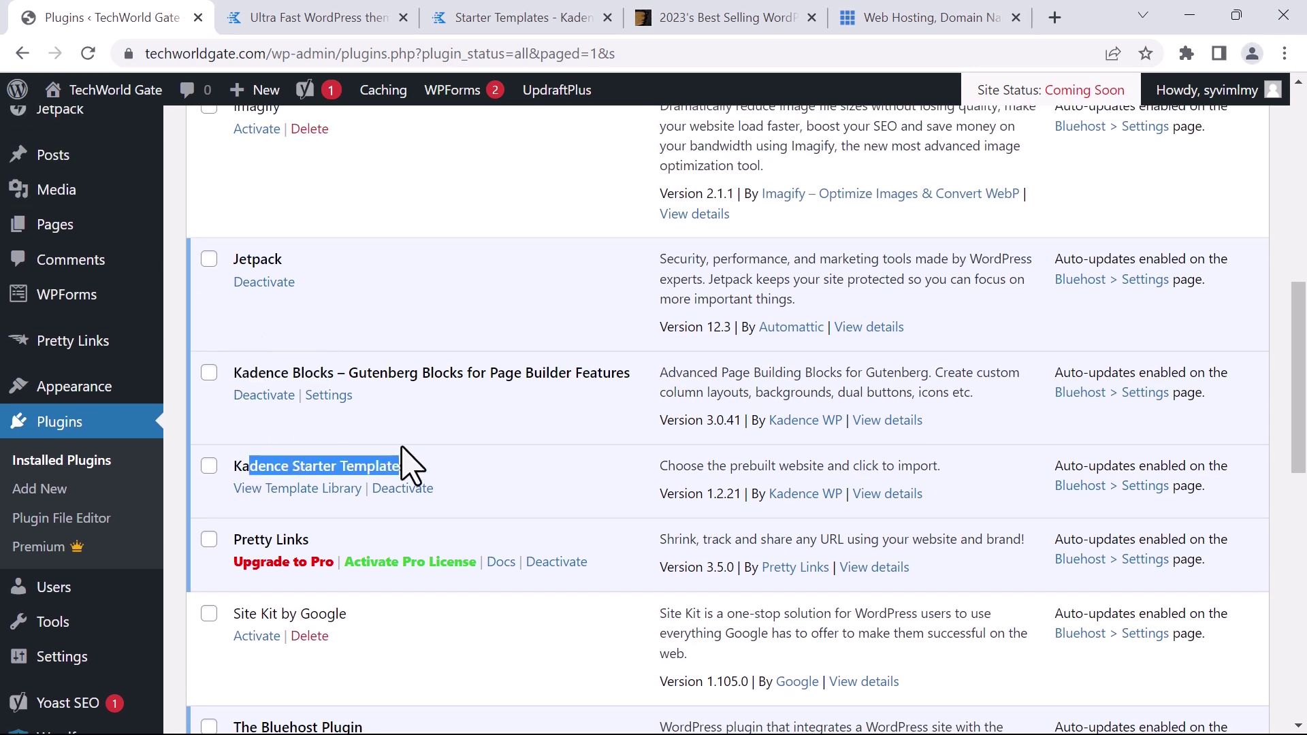
scroll(538, 463, "up", 1)
left_click(532, 453)
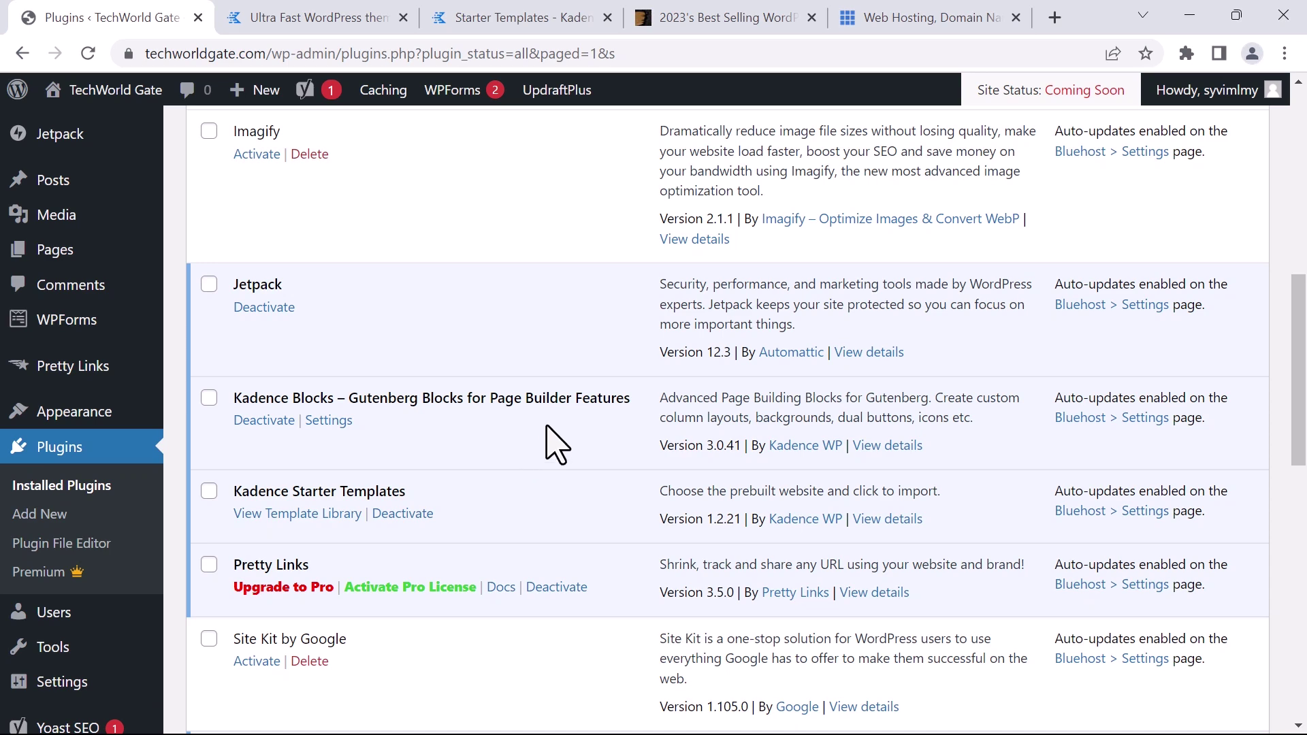
scroll(952, 184, "down", 2)
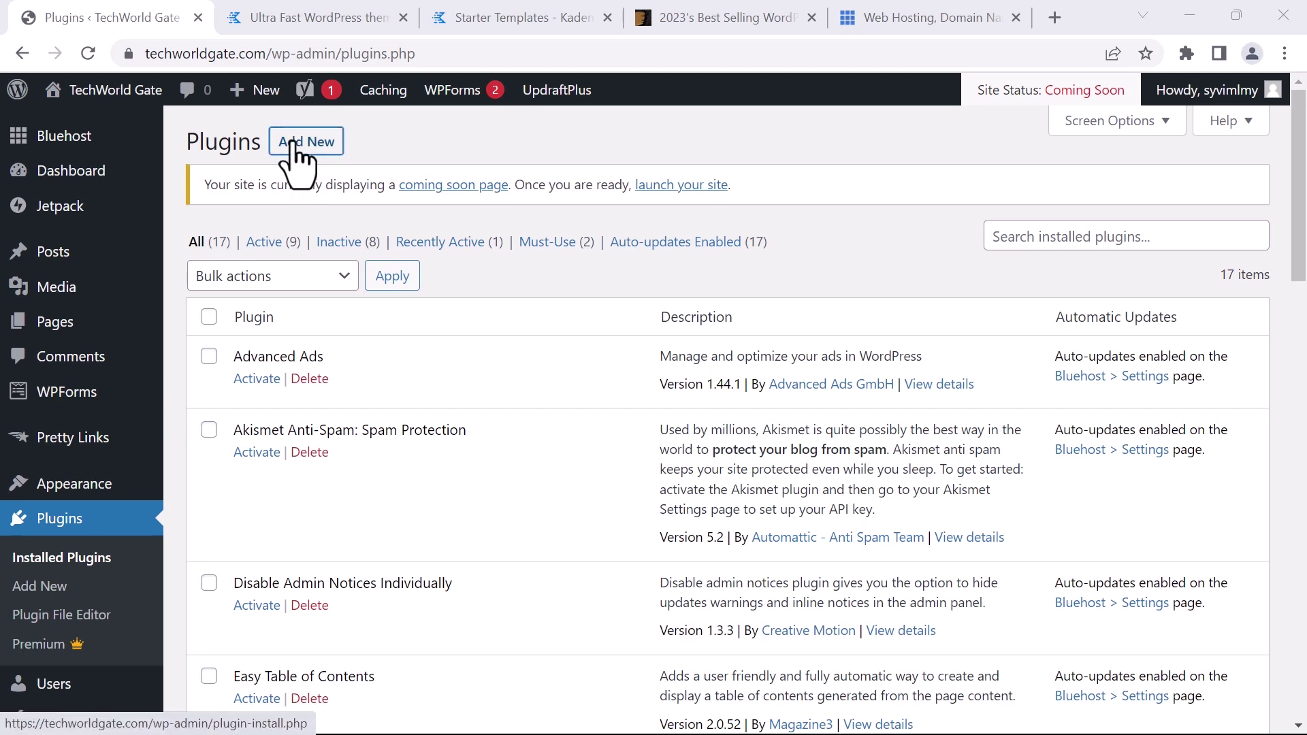
left_click(300, 144)
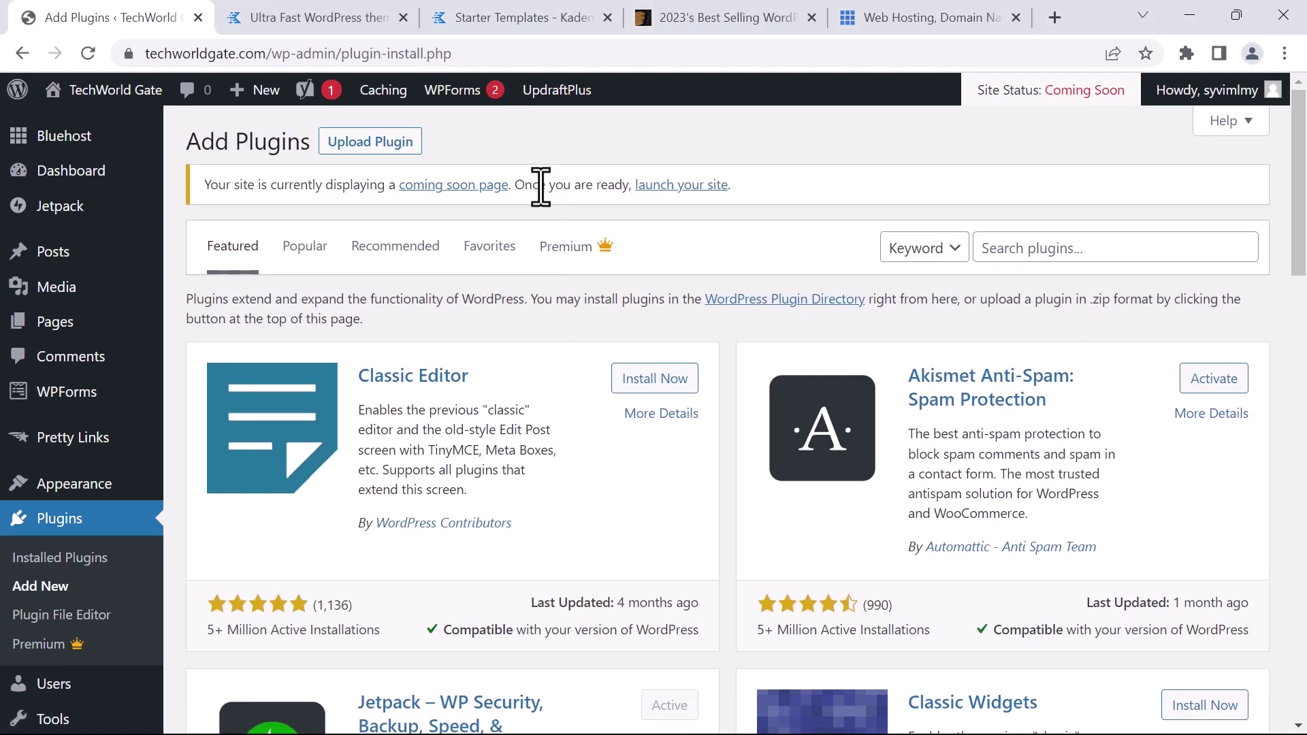
Upload and install kadence-blocks-pro (1).zip, then activate Kadence Blocks Pro
left_click(379, 145)
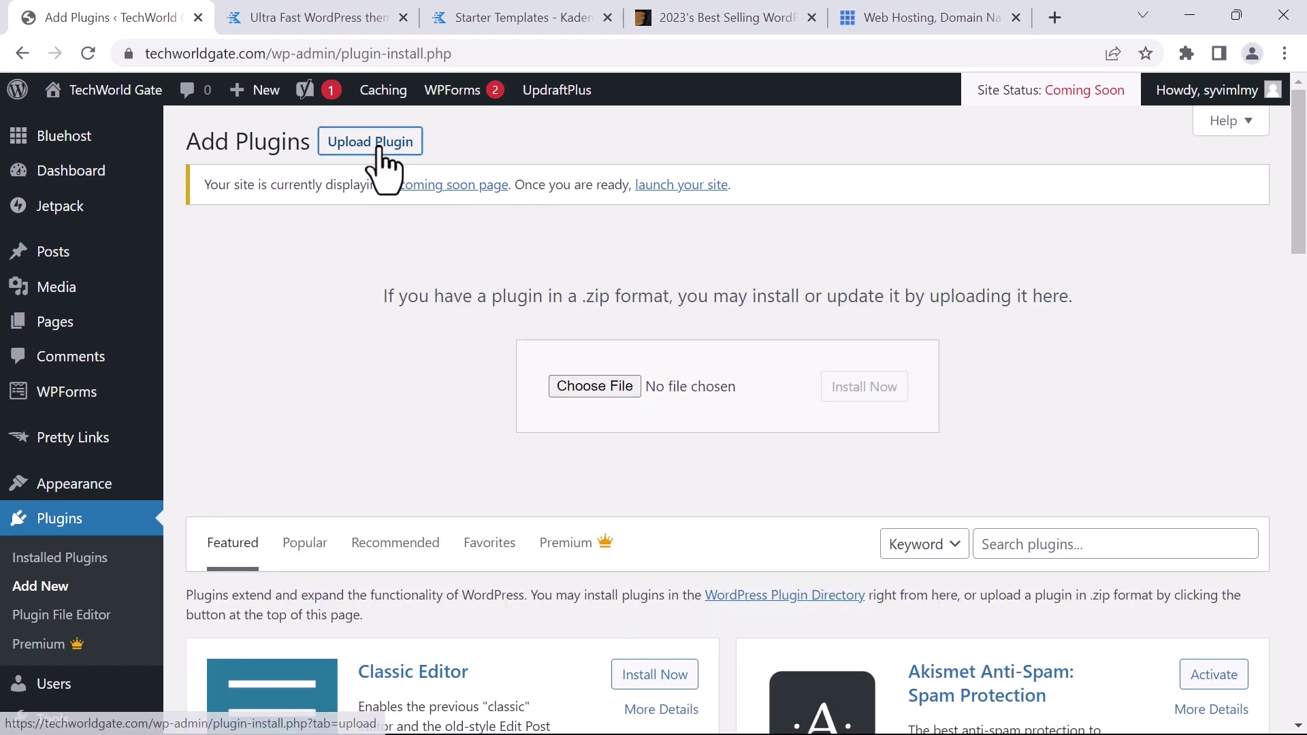
left_click(597, 382)
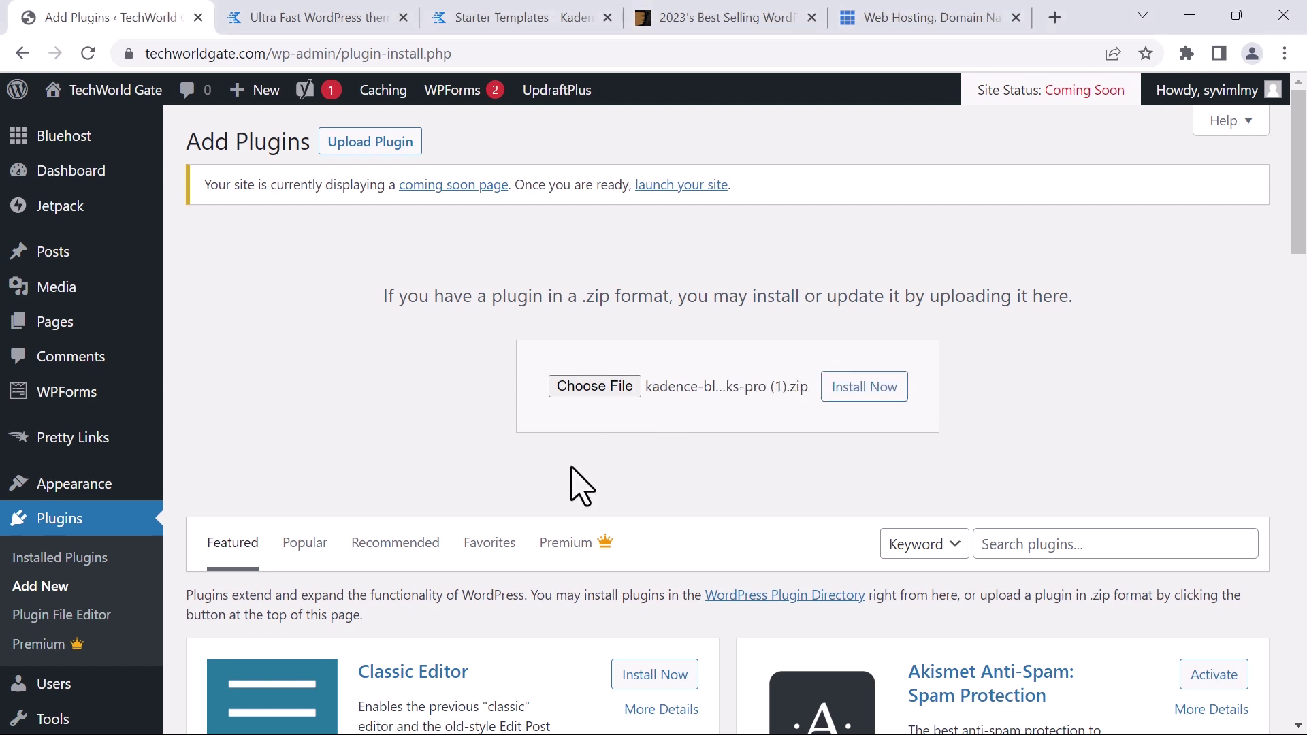
left_click(863, 388)
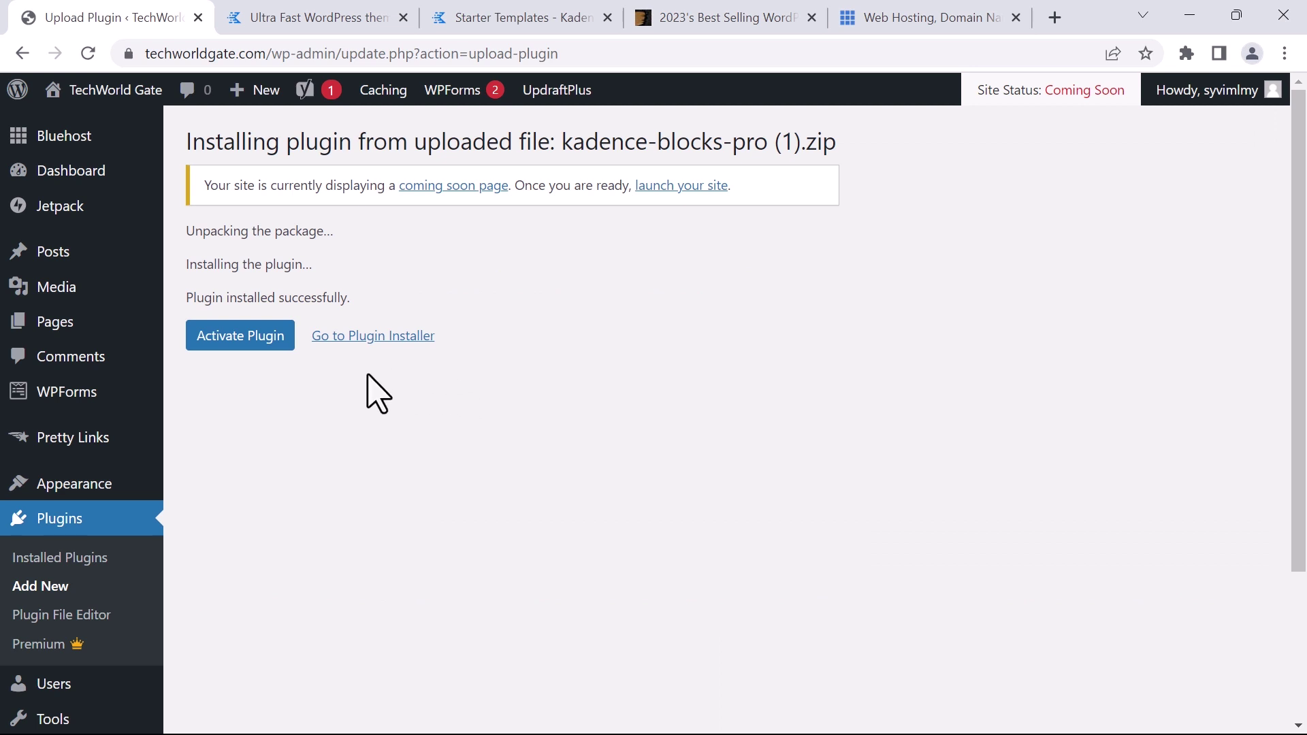
left_click(238, 338)
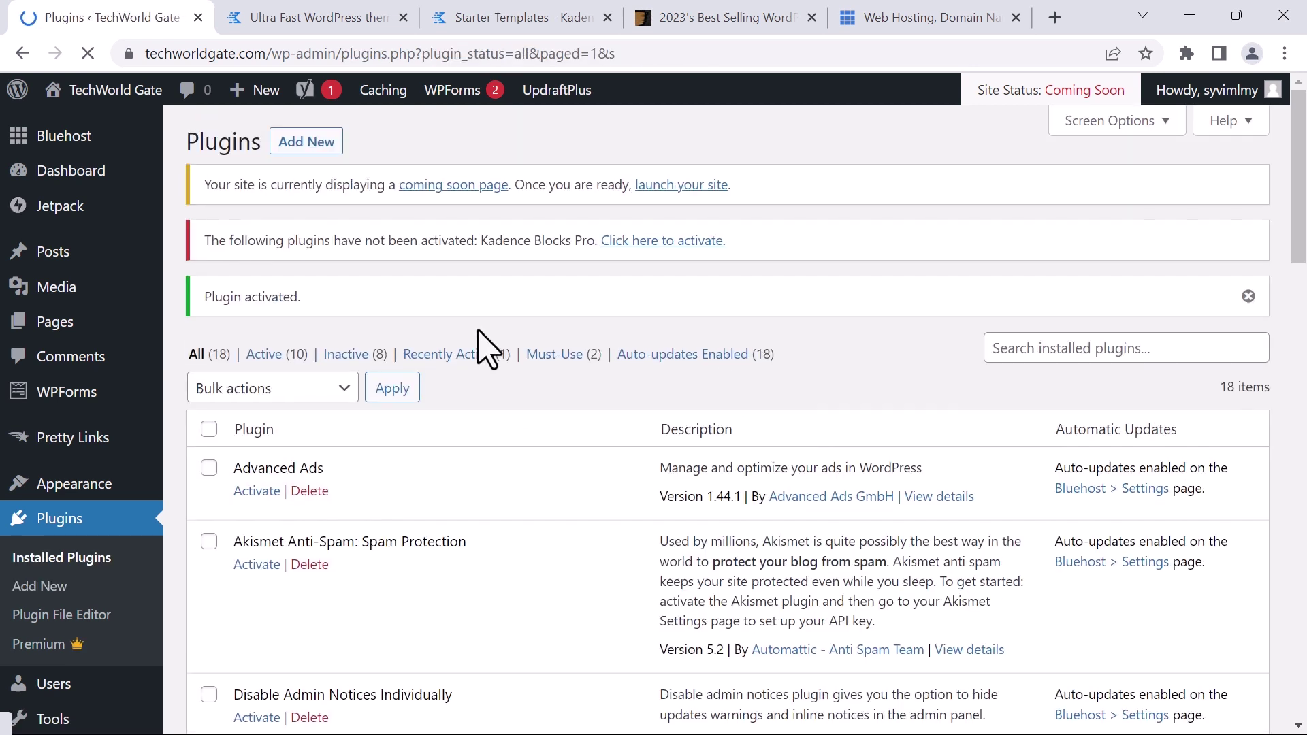
Upload and install kadence-pro (1).zip, then activate Kadence Pro
left_click(297, 145)
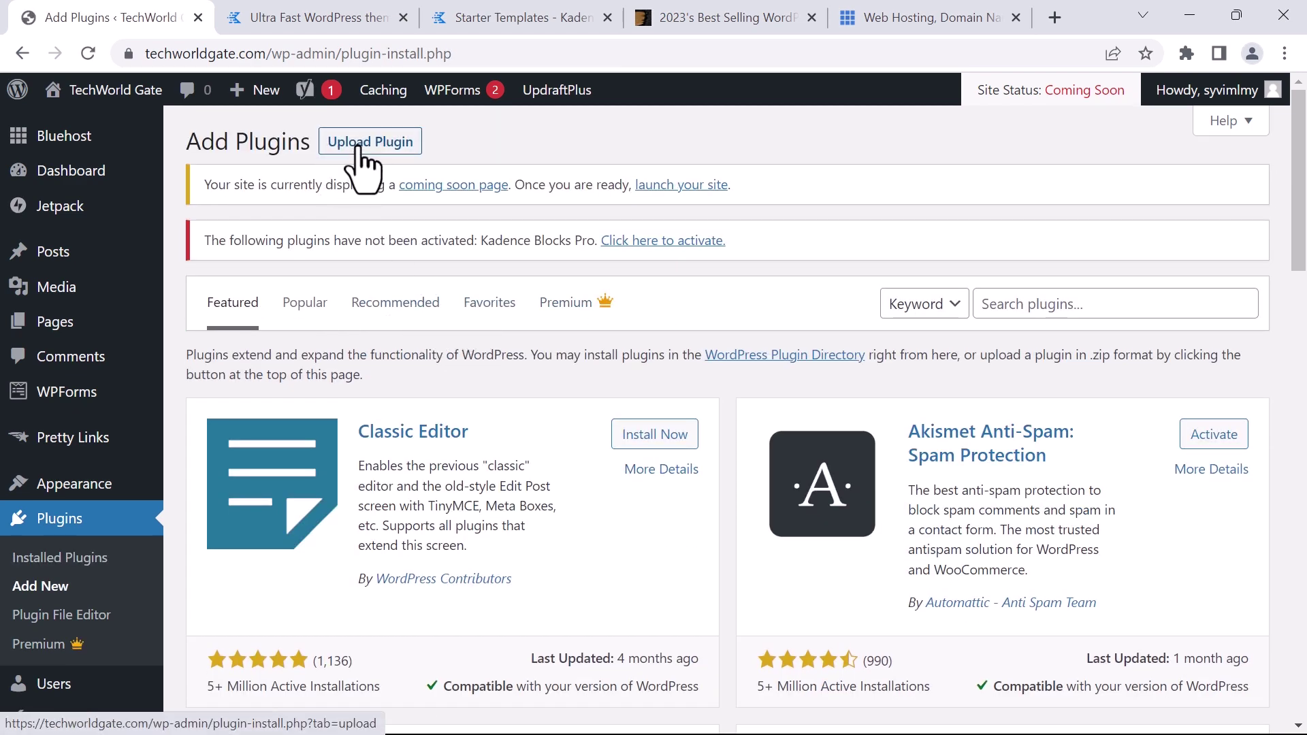
left_click(349, 144)
left_click(636, 443)
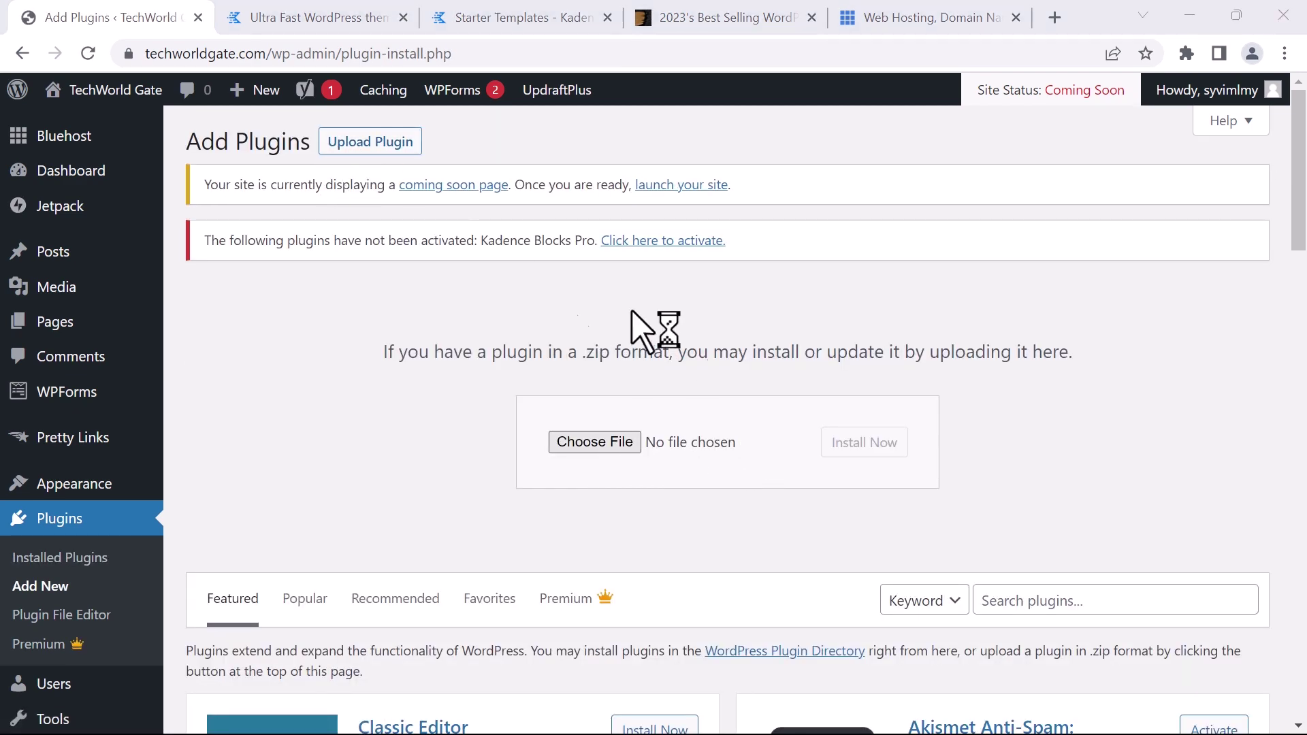
left_click(859, 448)
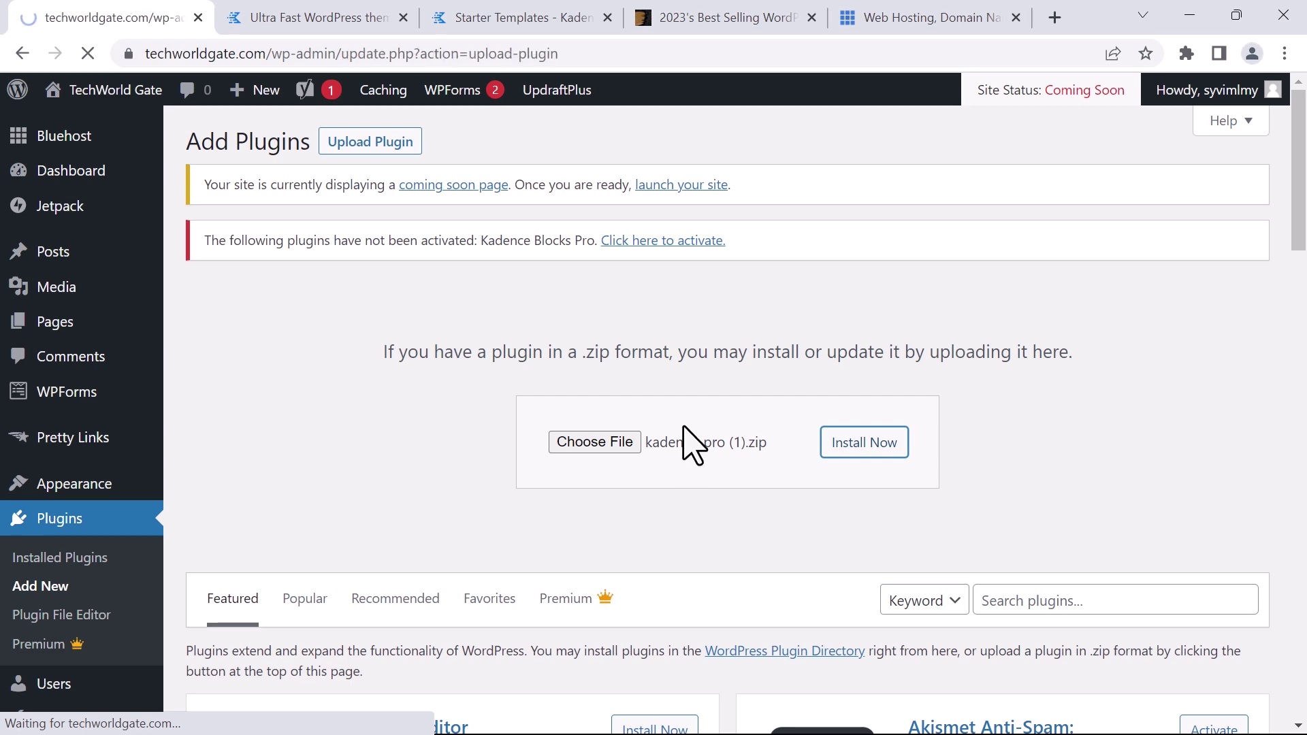
left_click(226, 398)
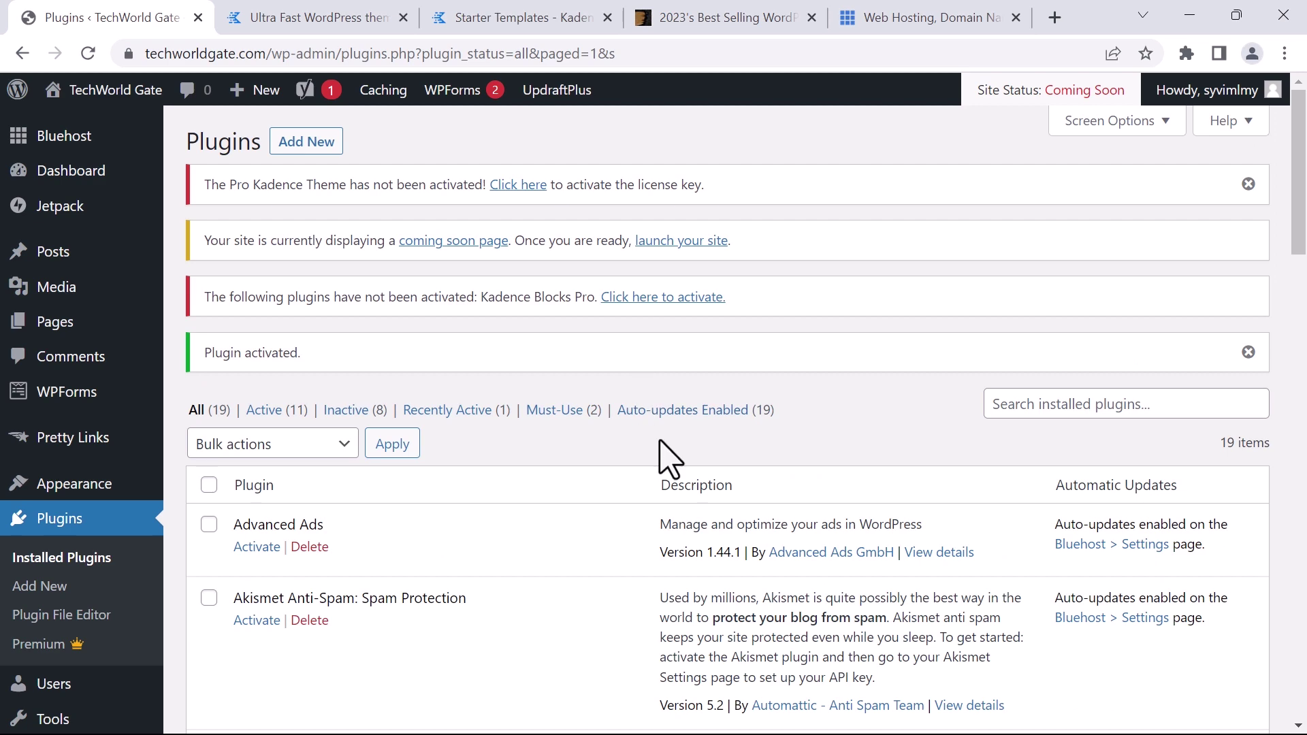
Check Kadence Blocks, Kadence Pro and Starter Templates in the list, then open Kadence Blocks Pro licence activation
scroll(659, 443, "down", 1)
left_click_drag(1301, 260, 1304, 497)
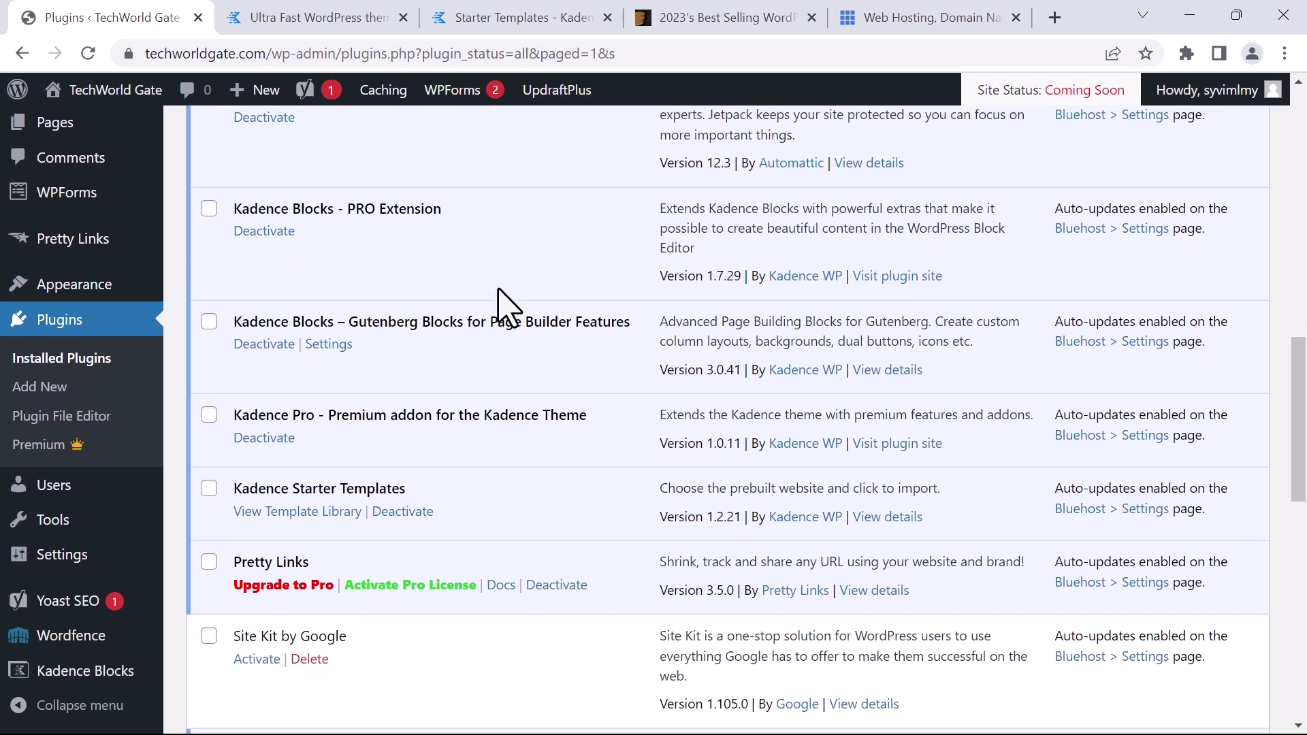
left_click_drag(305, 323, 232, 323)
left_click_drag(319, 414, 220, 417)
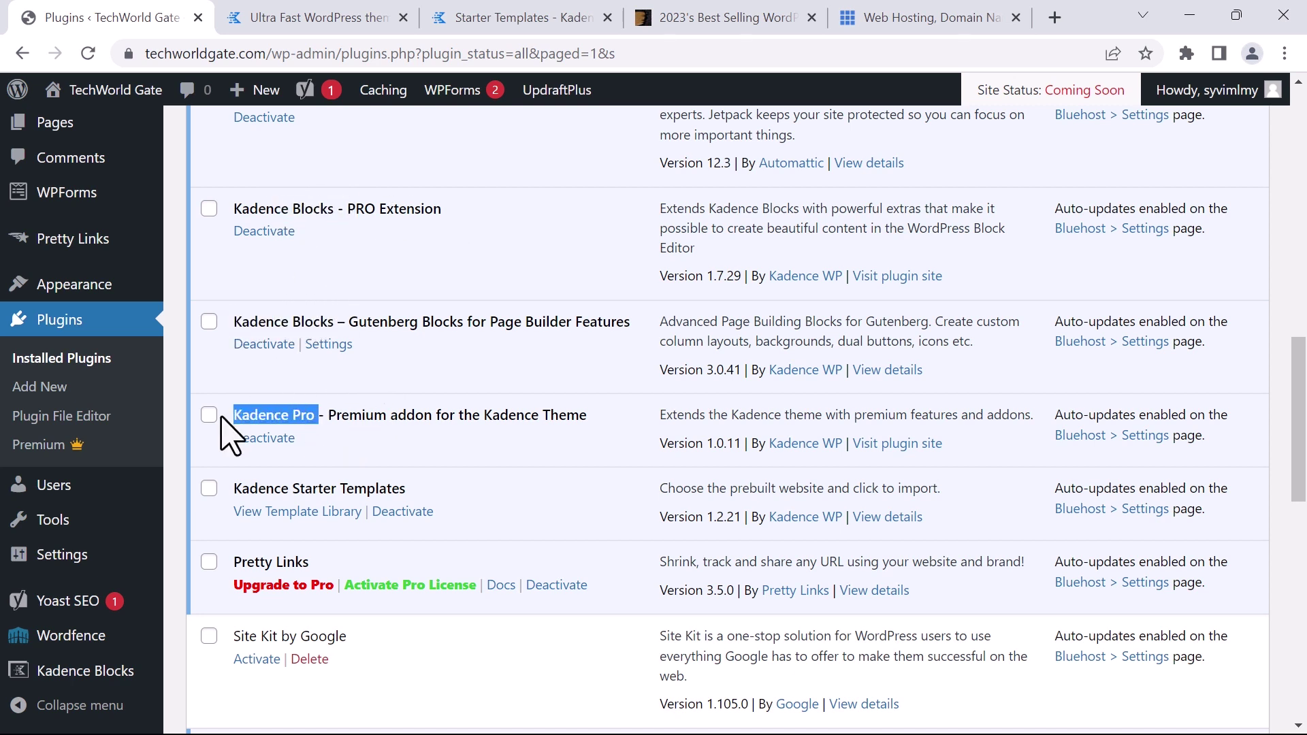
left_click_drag(378, 489, 228, 496)
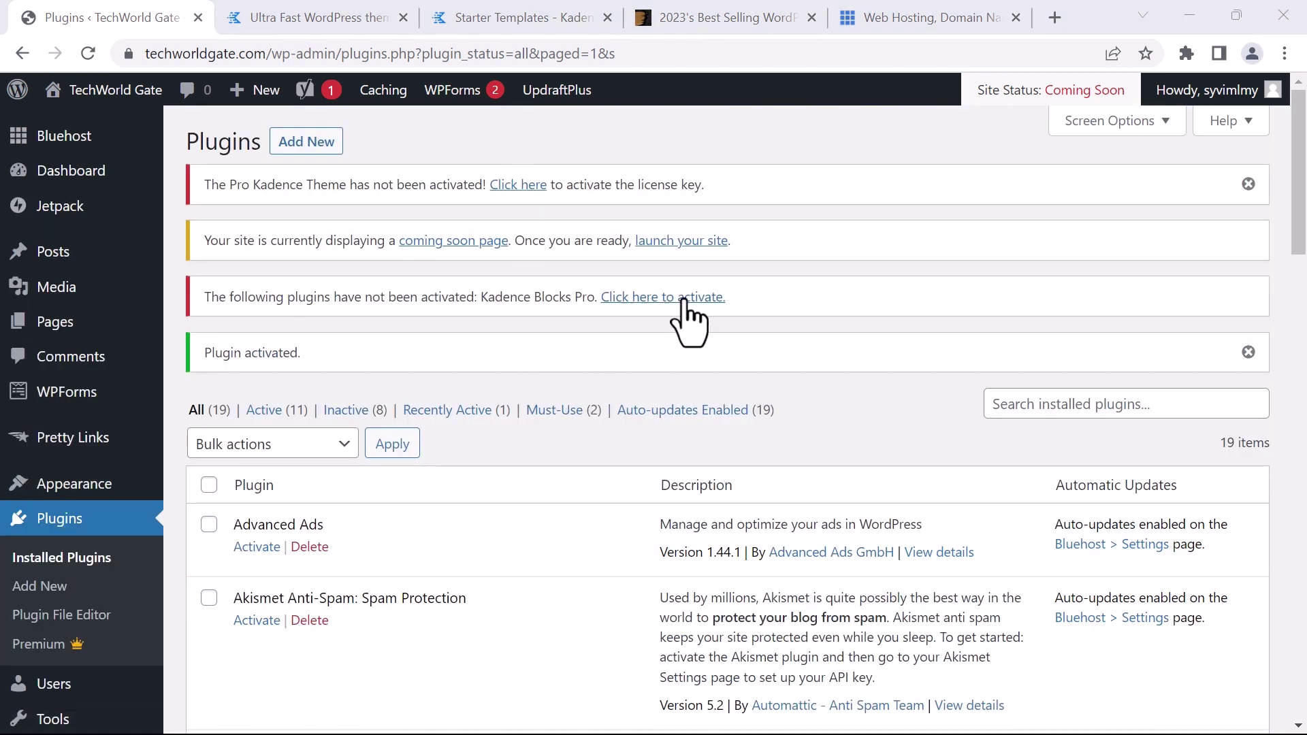
left_click(685, 299)
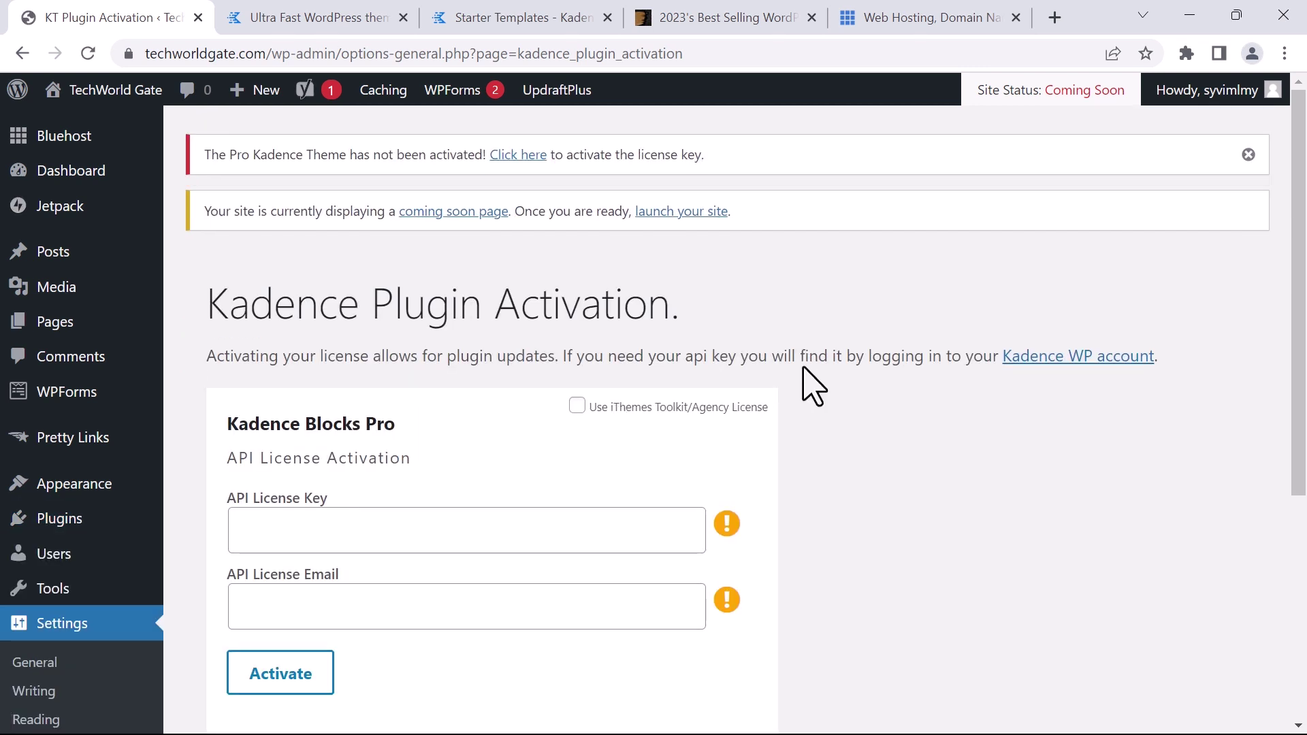
Leave the Kadence Plugin Activation page and return to the Installed Plugins list
scroll(814, 388, "down", 1)
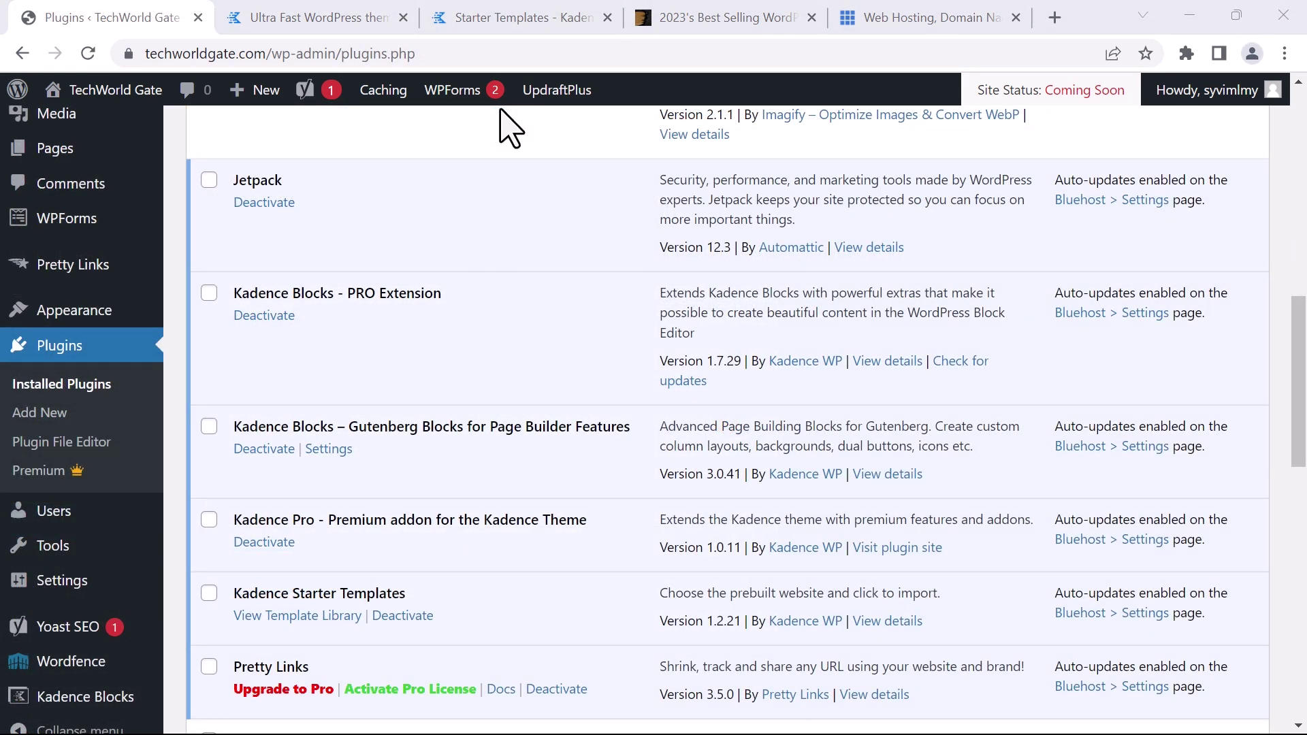
scroll(533, 172, "down", 1)
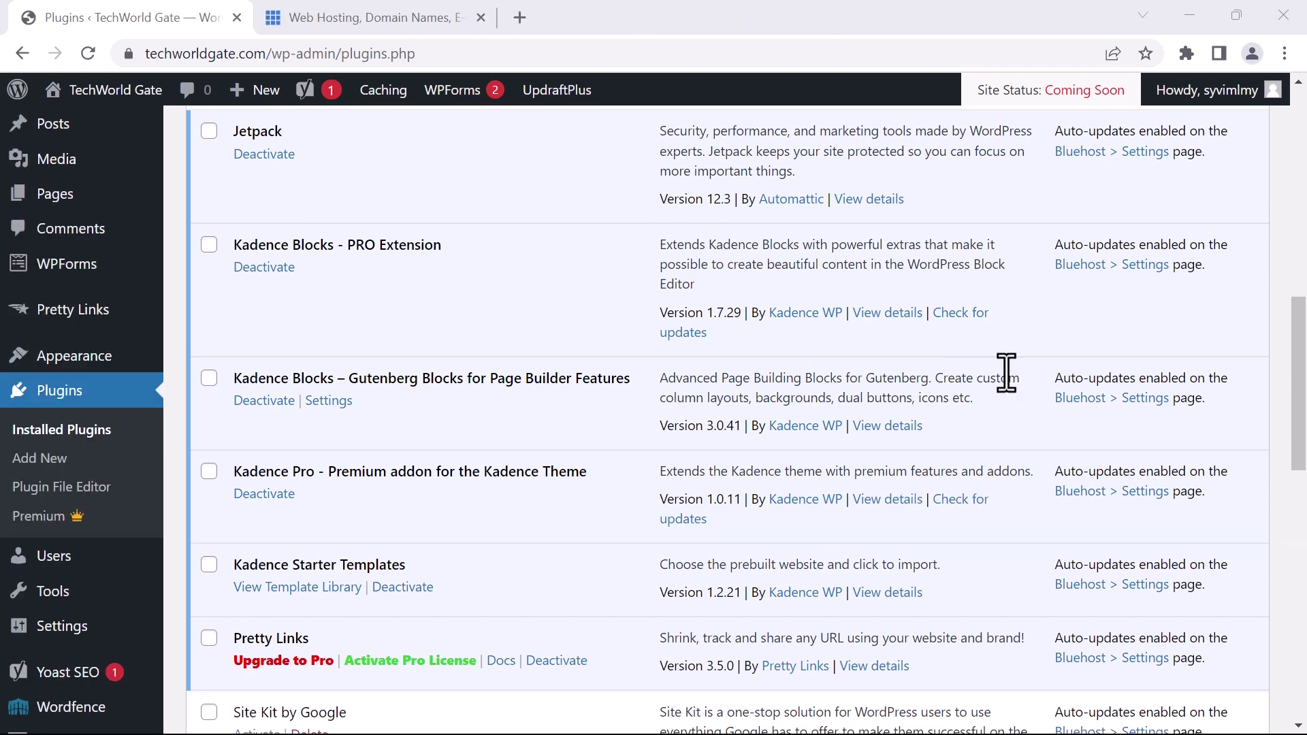
mouse_move(85, 354)
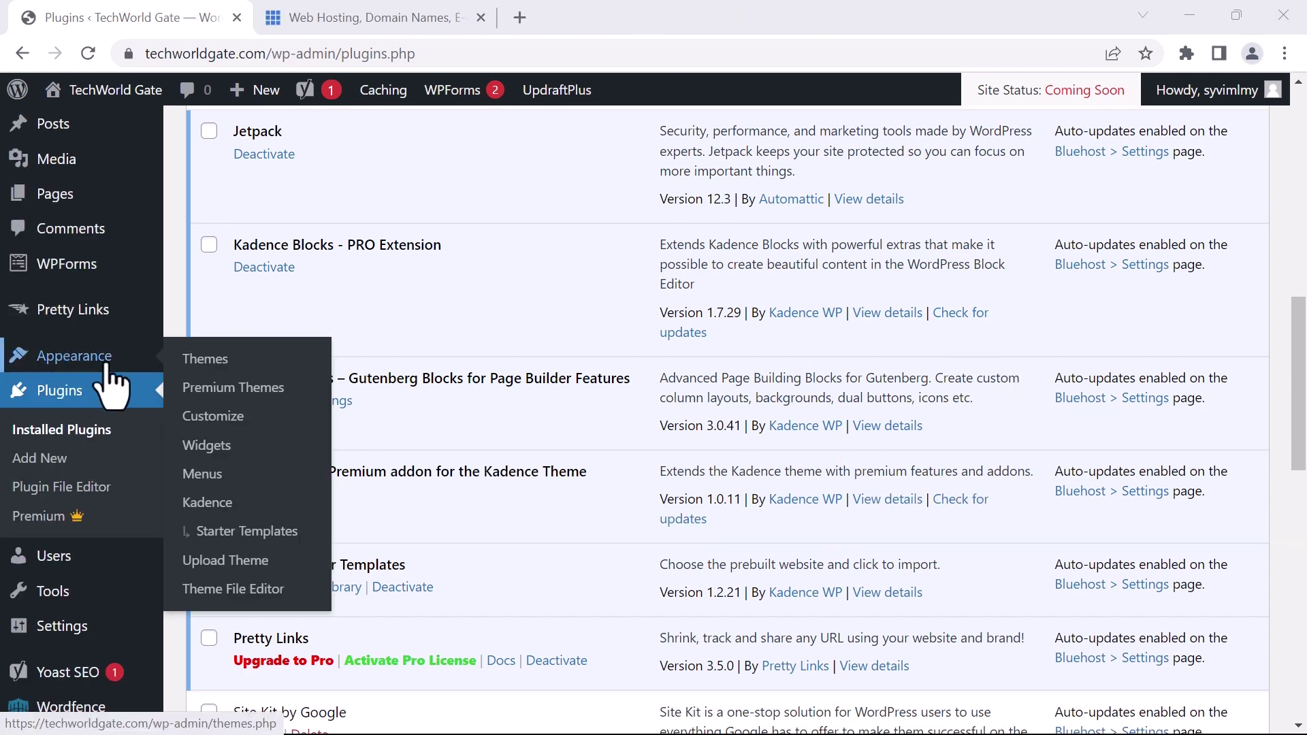
Search the Kadence starter templates for 'blog' and open the Review Blog template's import options
left_click(246, 532)
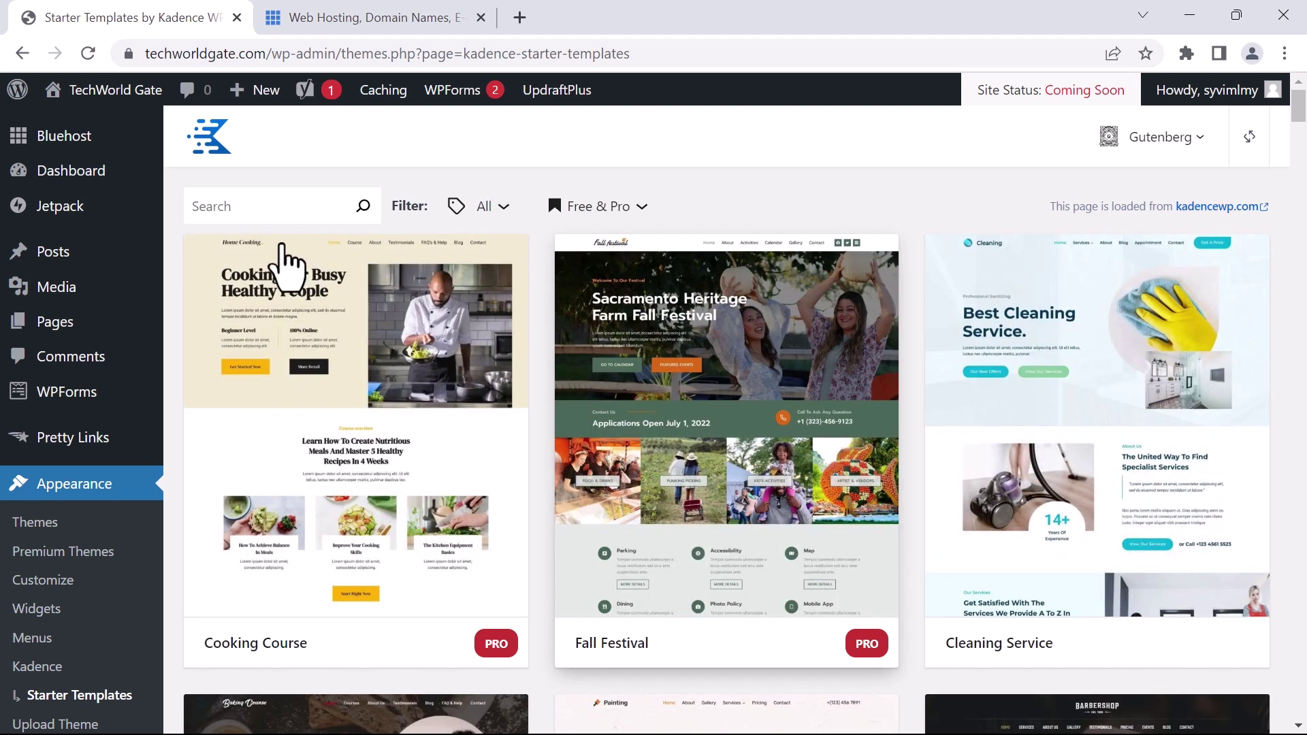
left_click(263, 205)
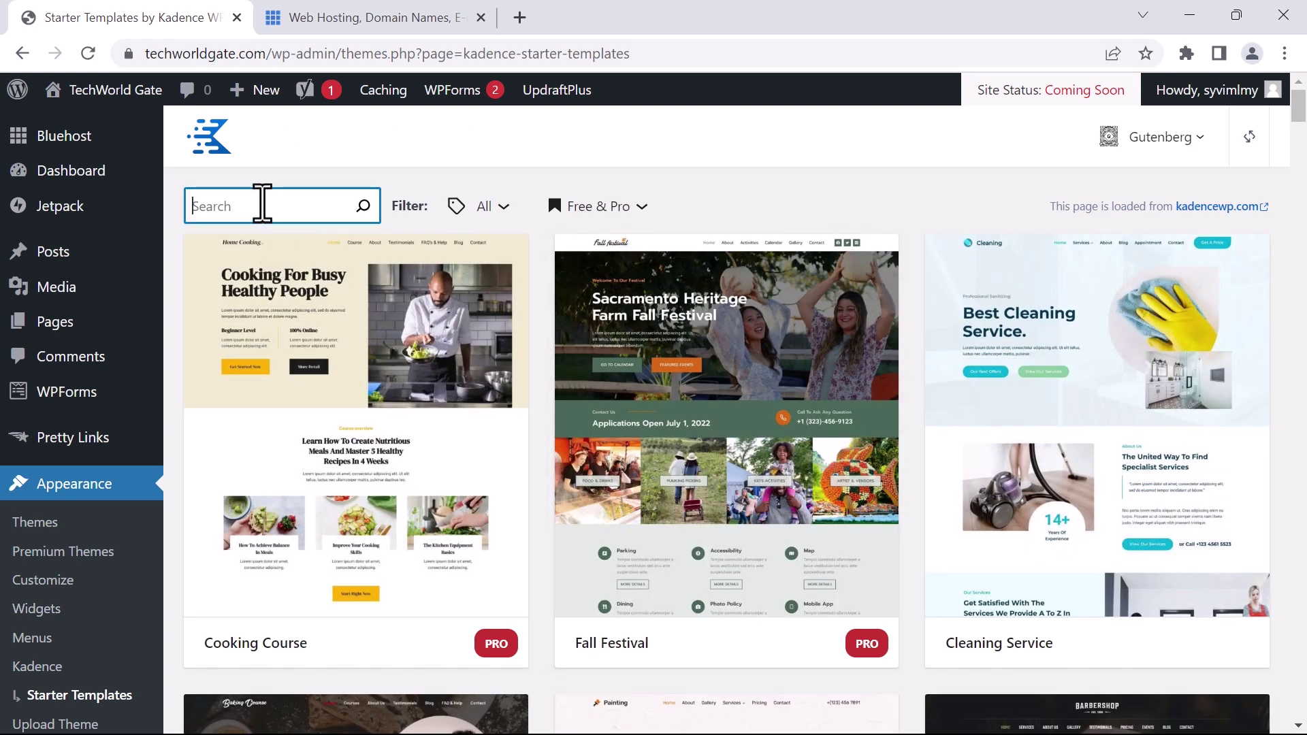
type("blog")
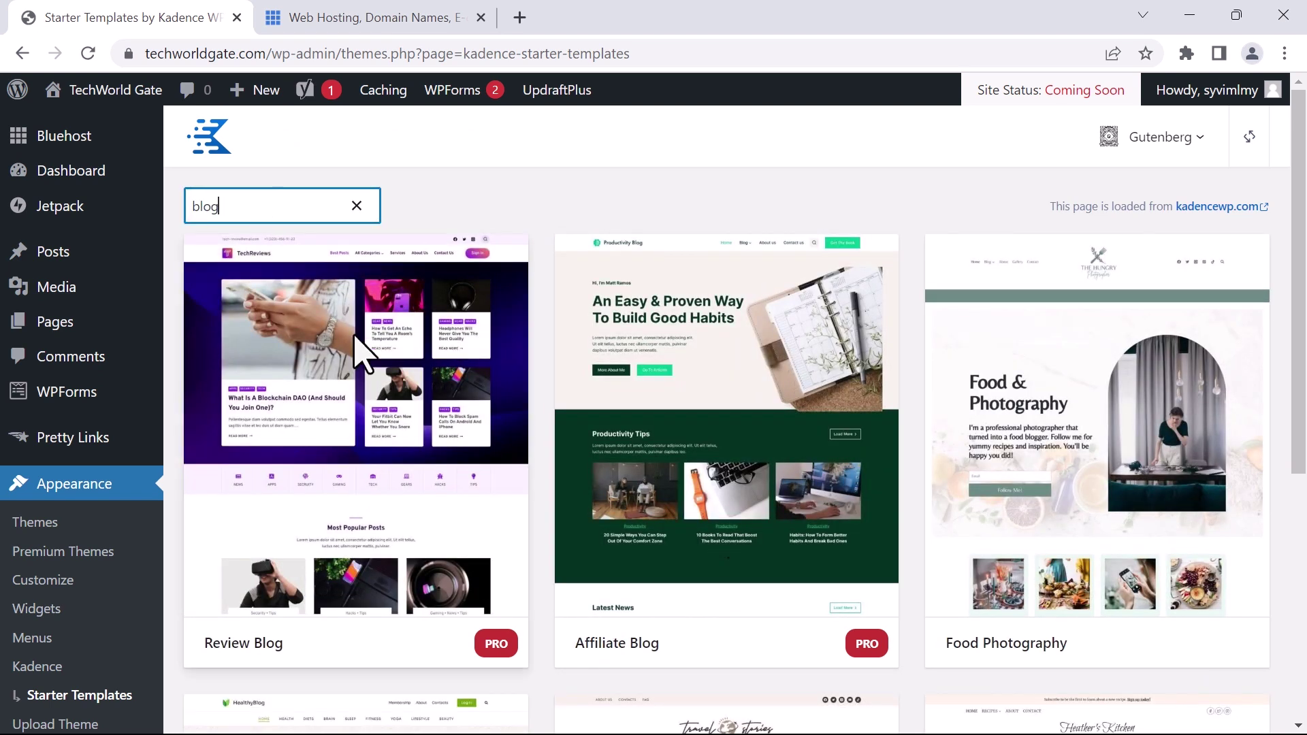
left_click(348, 484)
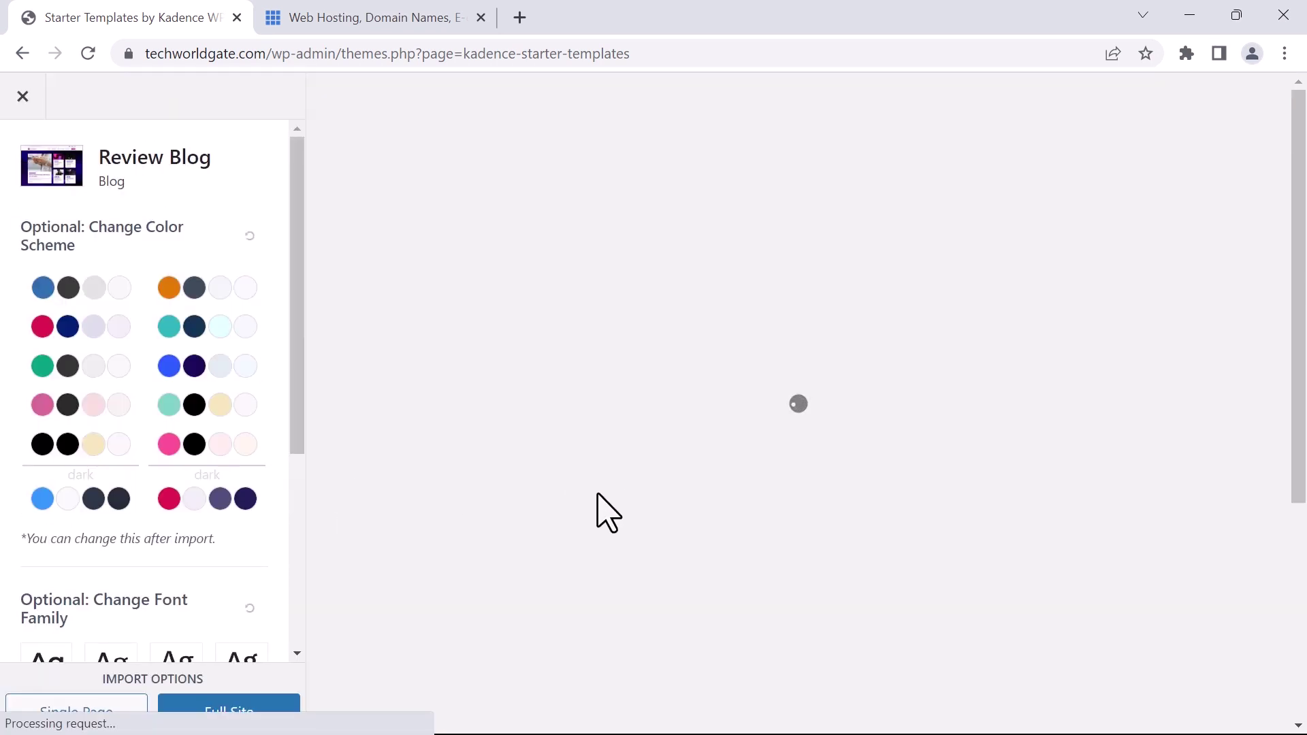
scroll(201, 579, "down", 5)
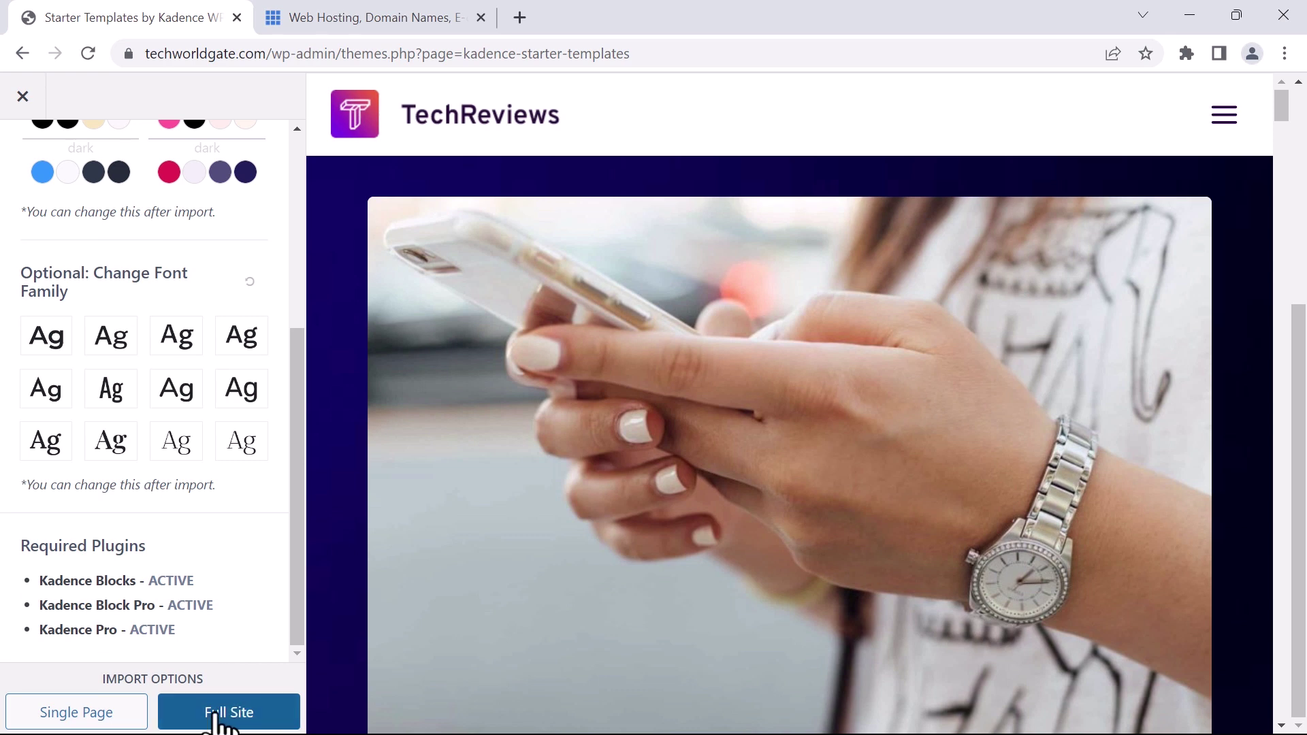
Import Review Blog as a Full Site with customizer settings and content, then view the result
left_click(217, 715)
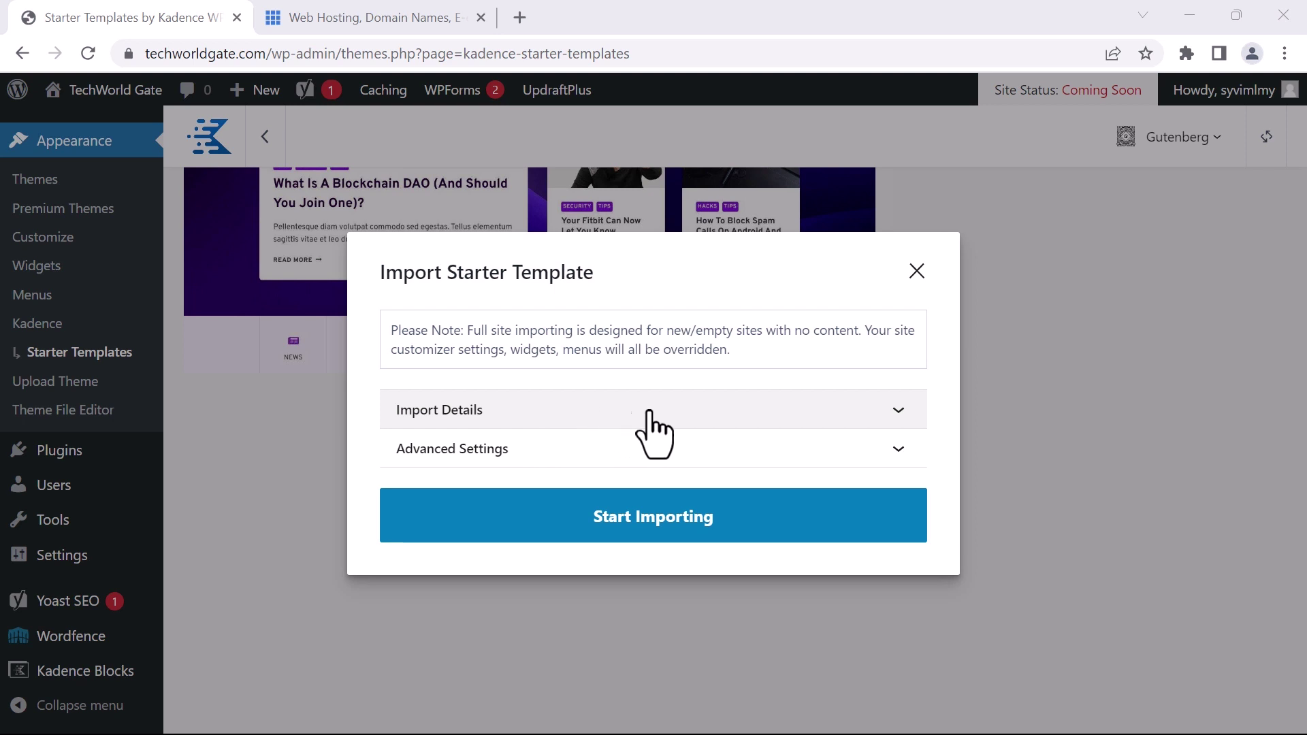
left_click(891, 417)
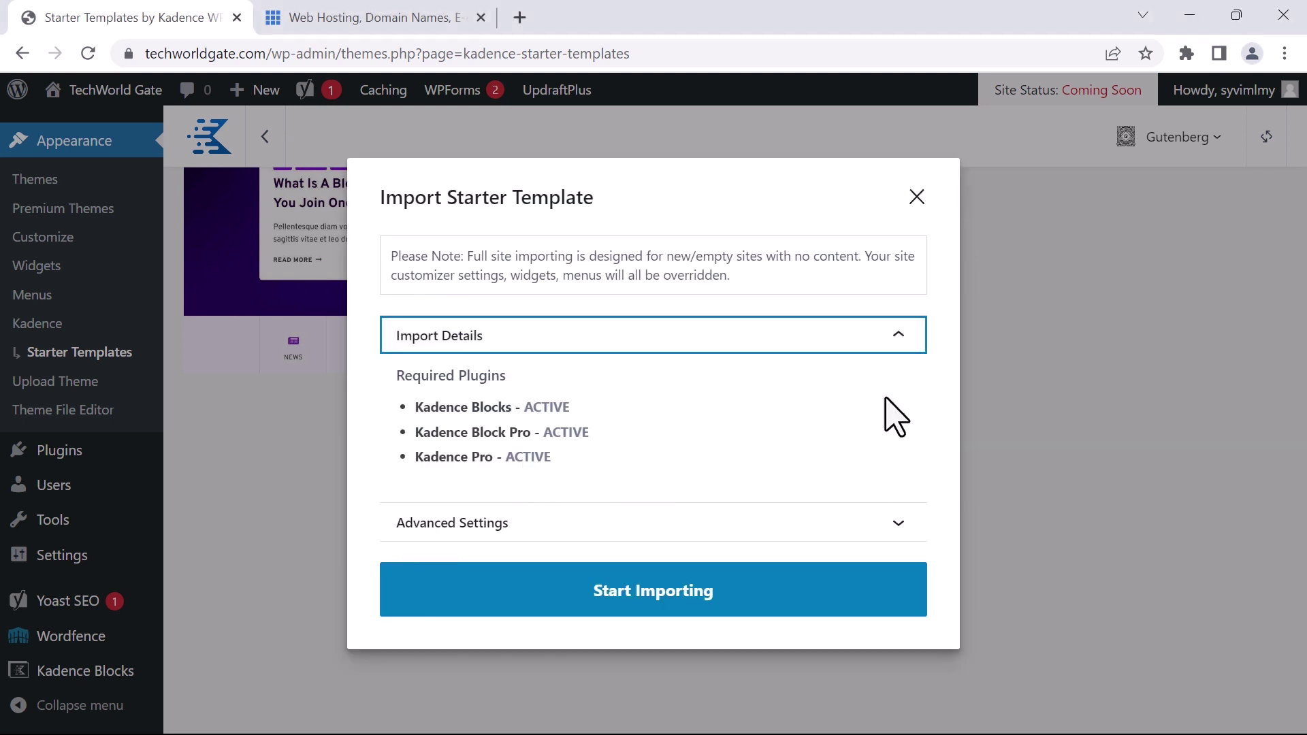
left_click(899, 531)
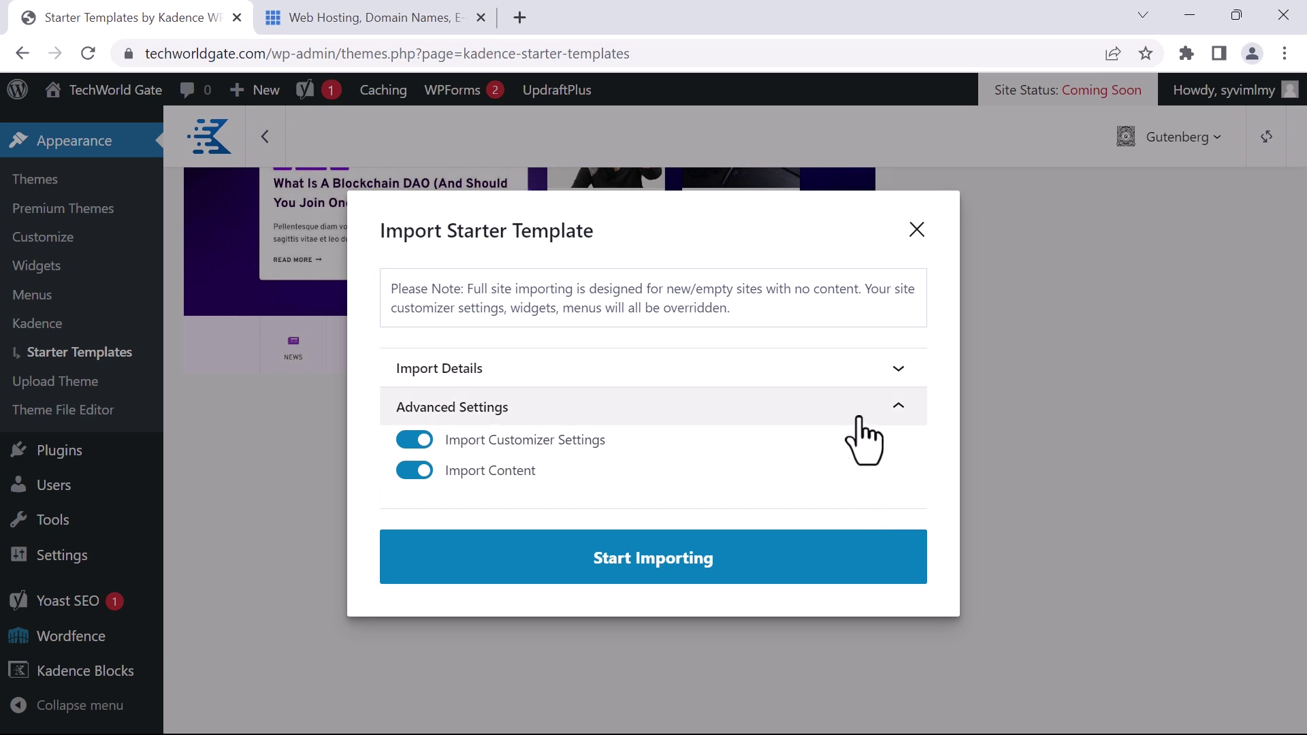
left_click(879, 370)
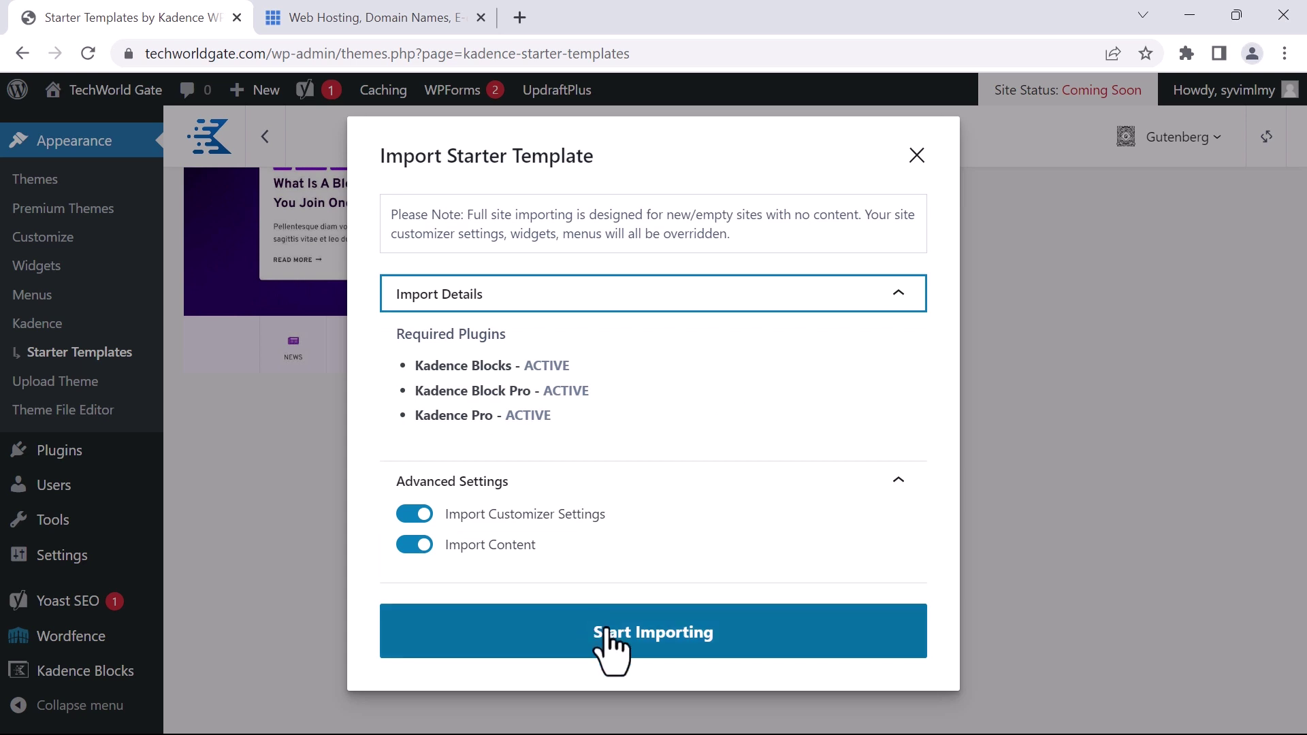
left_click(631, 631)
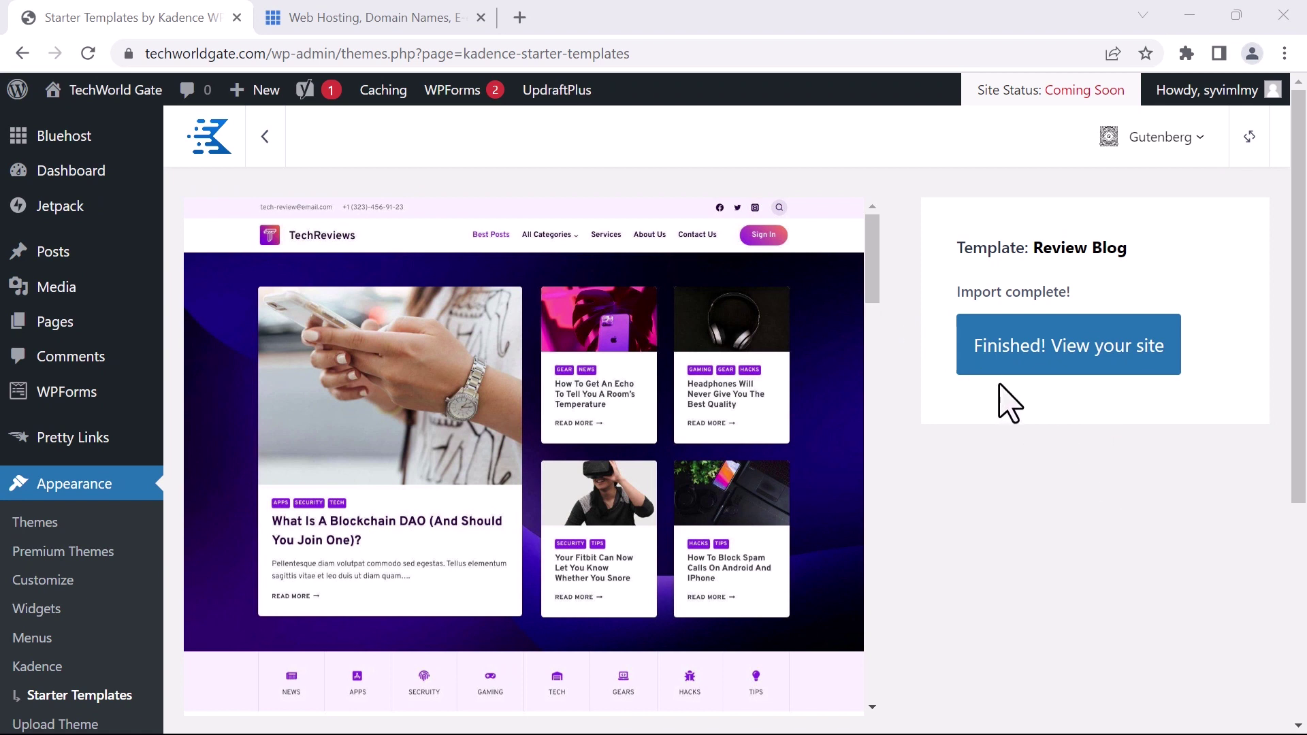
left_click(1075, 345)
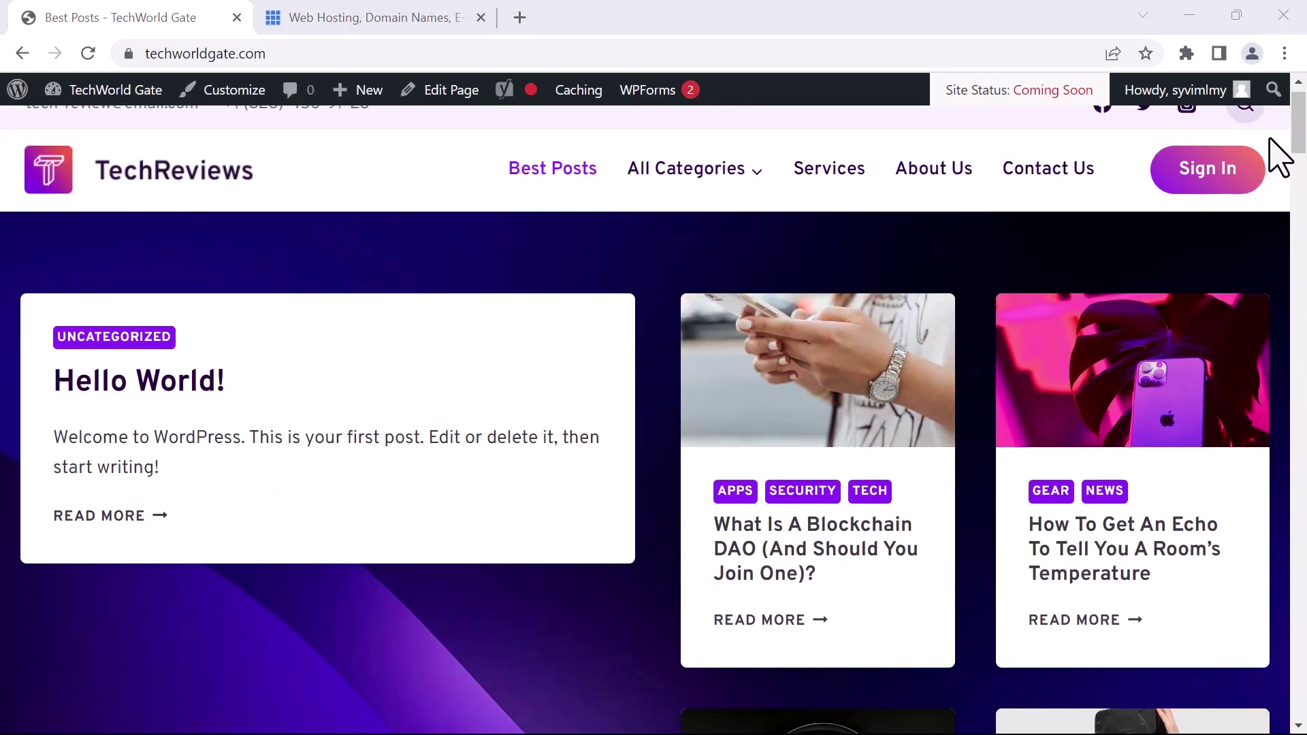
Scroll the TechReviews home page, reload it, and review the Best-Of Awards 2022 and Everything You Need sections
scroll(1278, 155, "down", 8)
scroll(1278, 156, "down", 20)
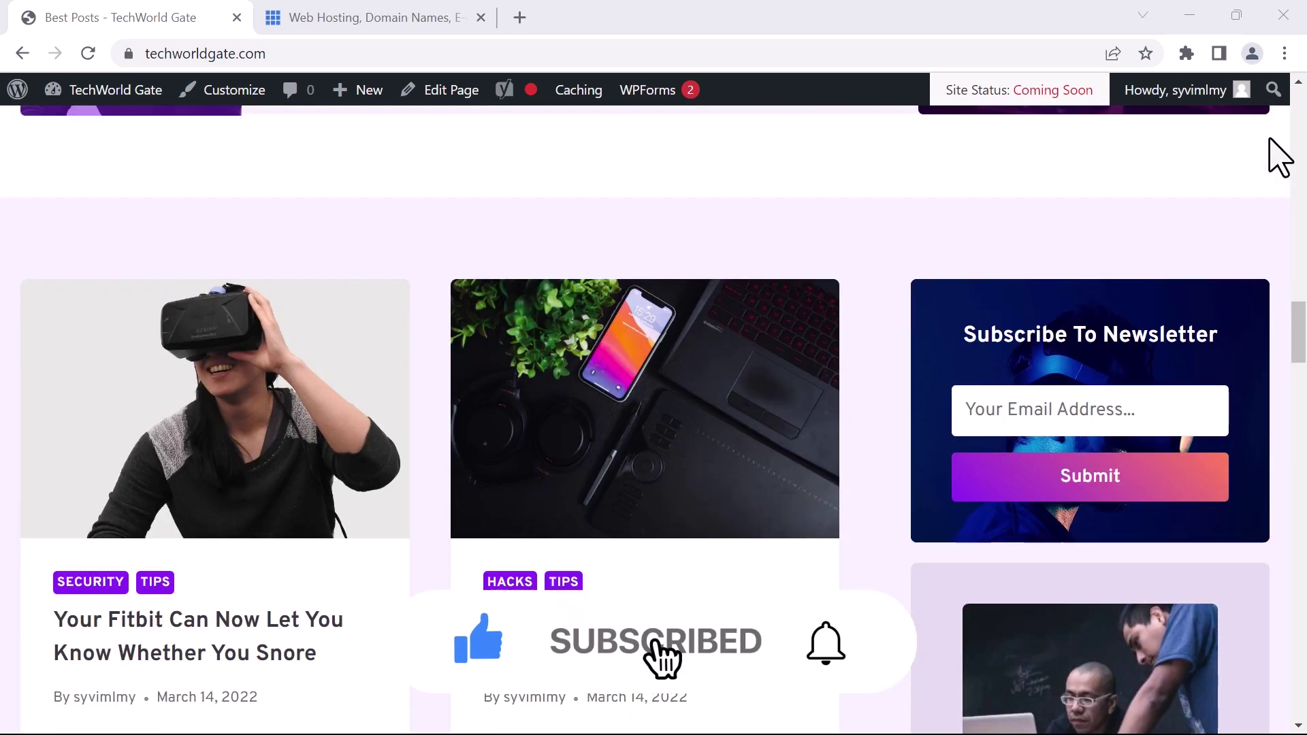
scroll(1278, 155, "down", 20)
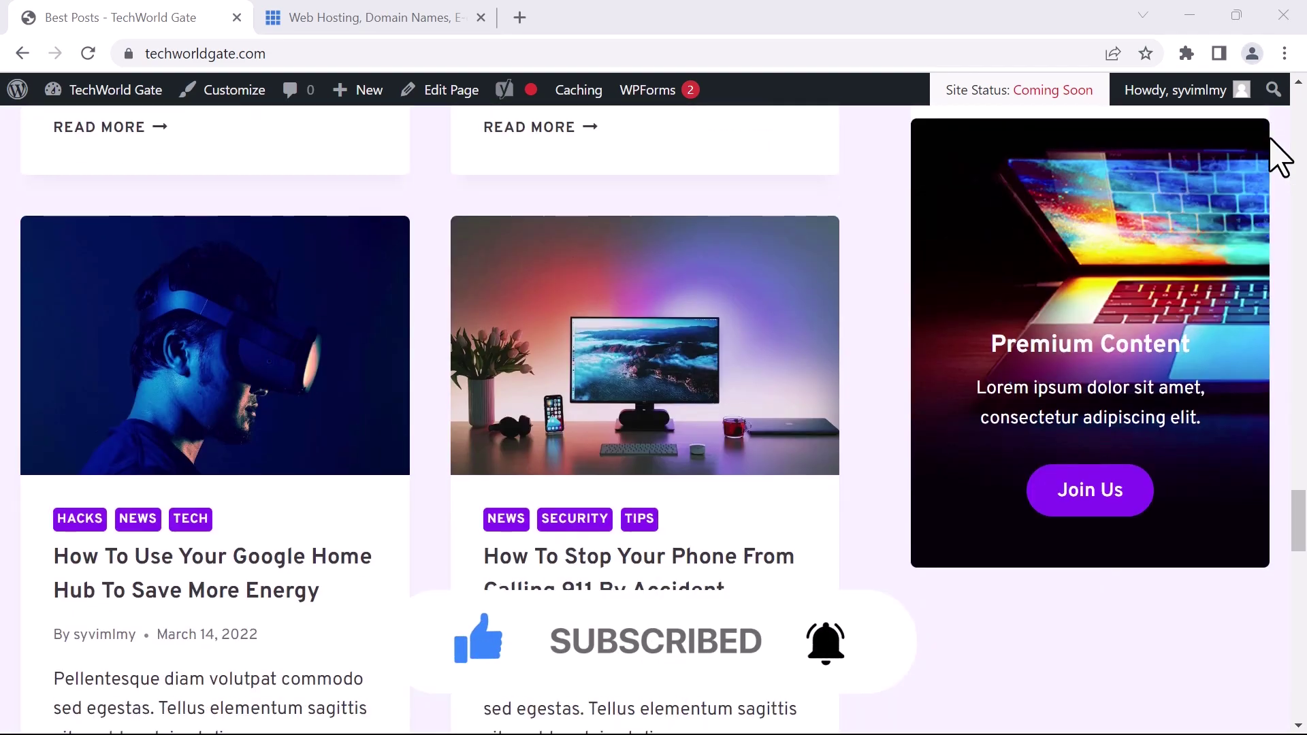
scroll(1278, 155, "down", 15)
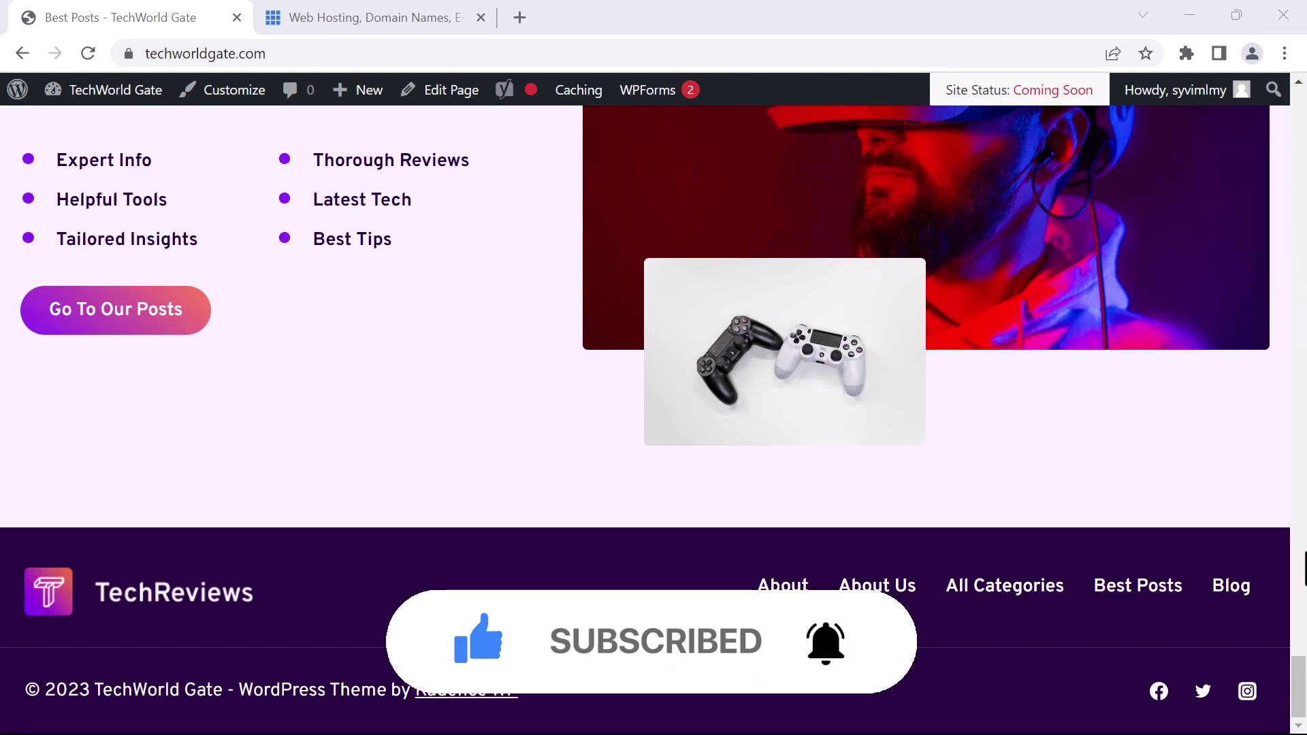
left_click_drag(1299, 702, 1269, 123)
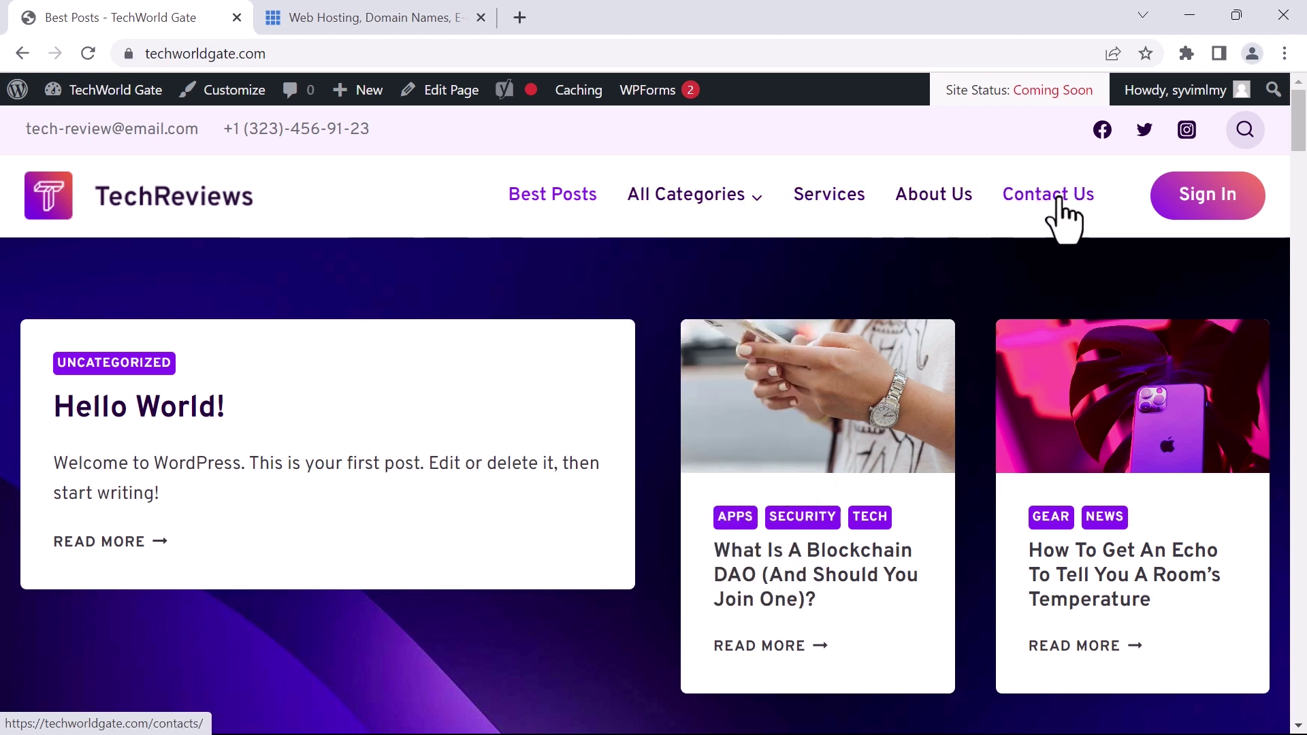
left_click(579, 205)
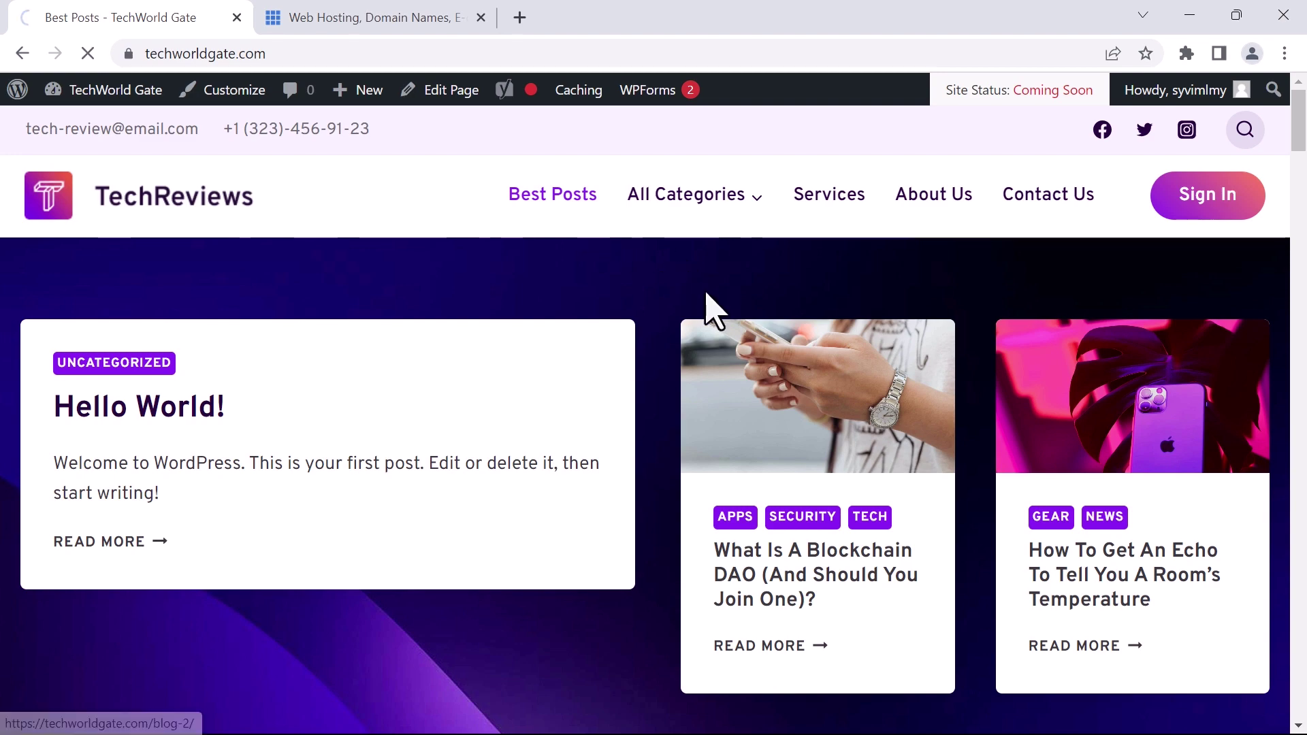
scroll(632, 305, "down", 10)
scroll(647, 317, "down", 20)
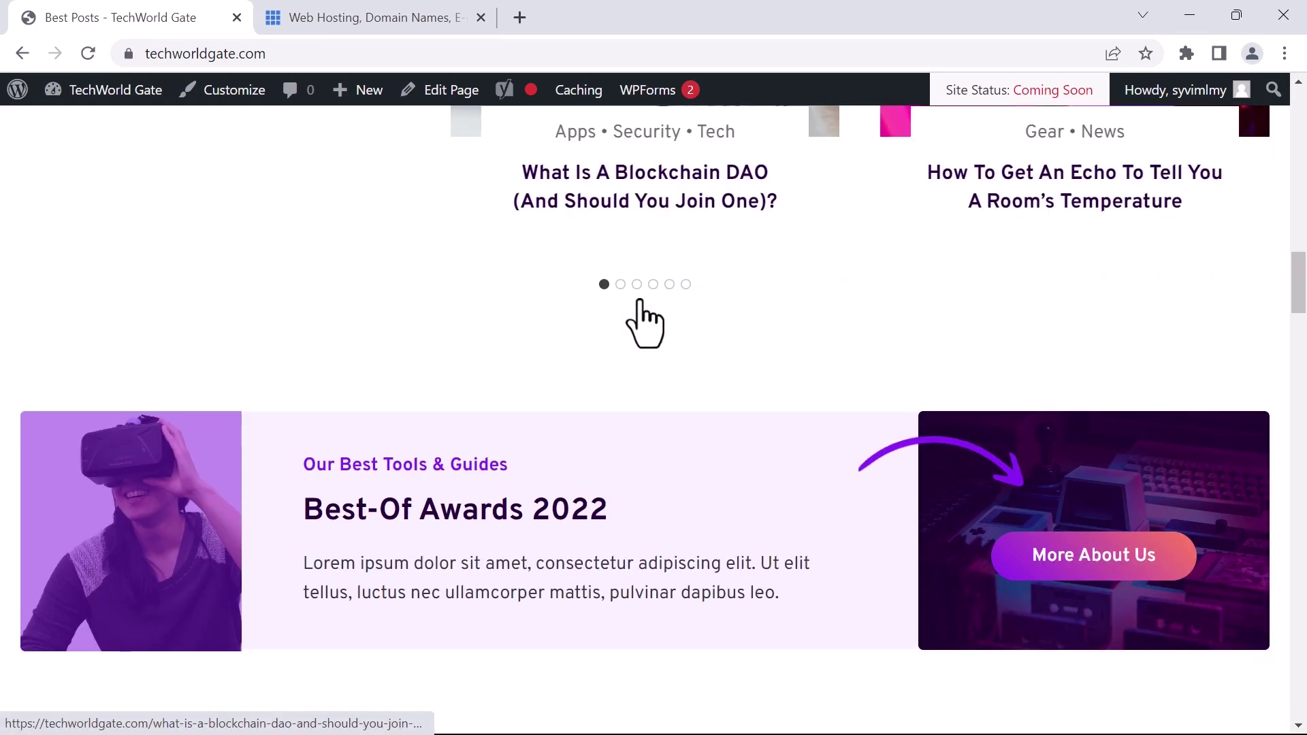
scroll(638, 297, "down", 20)
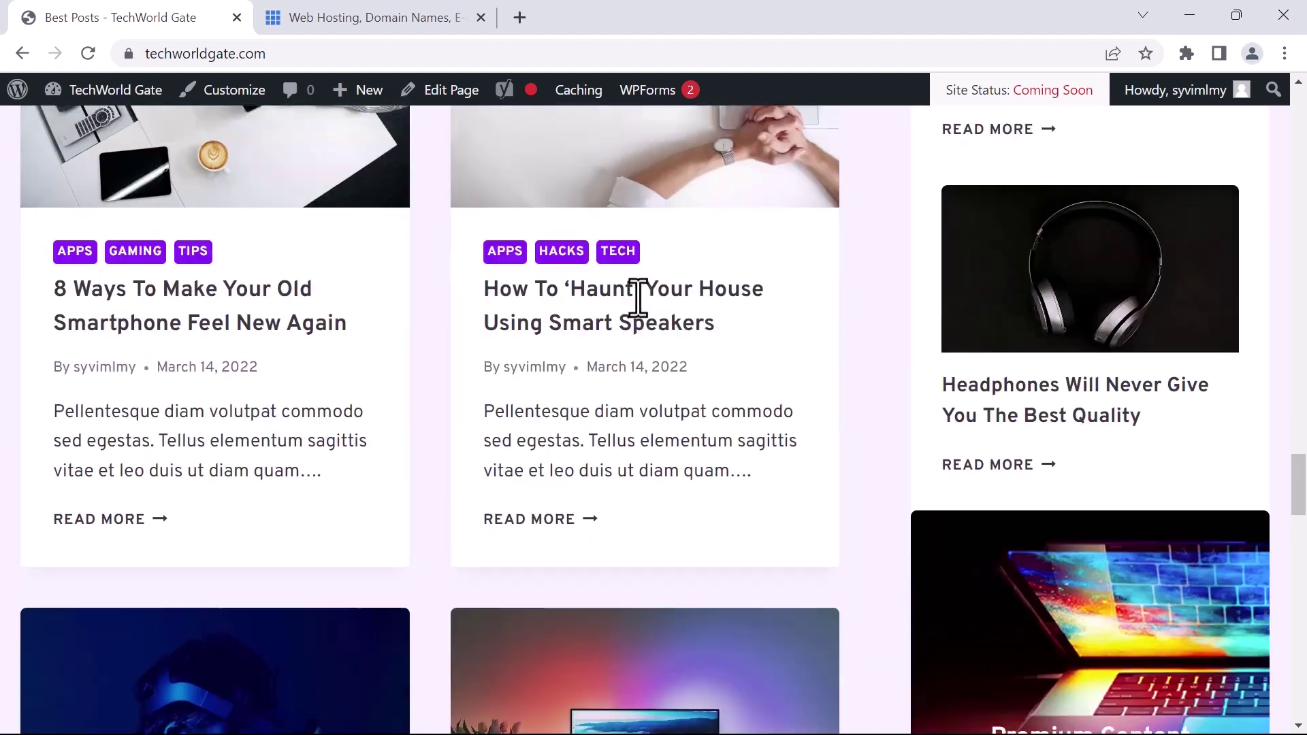
scroll(639, 298, "down", 15)
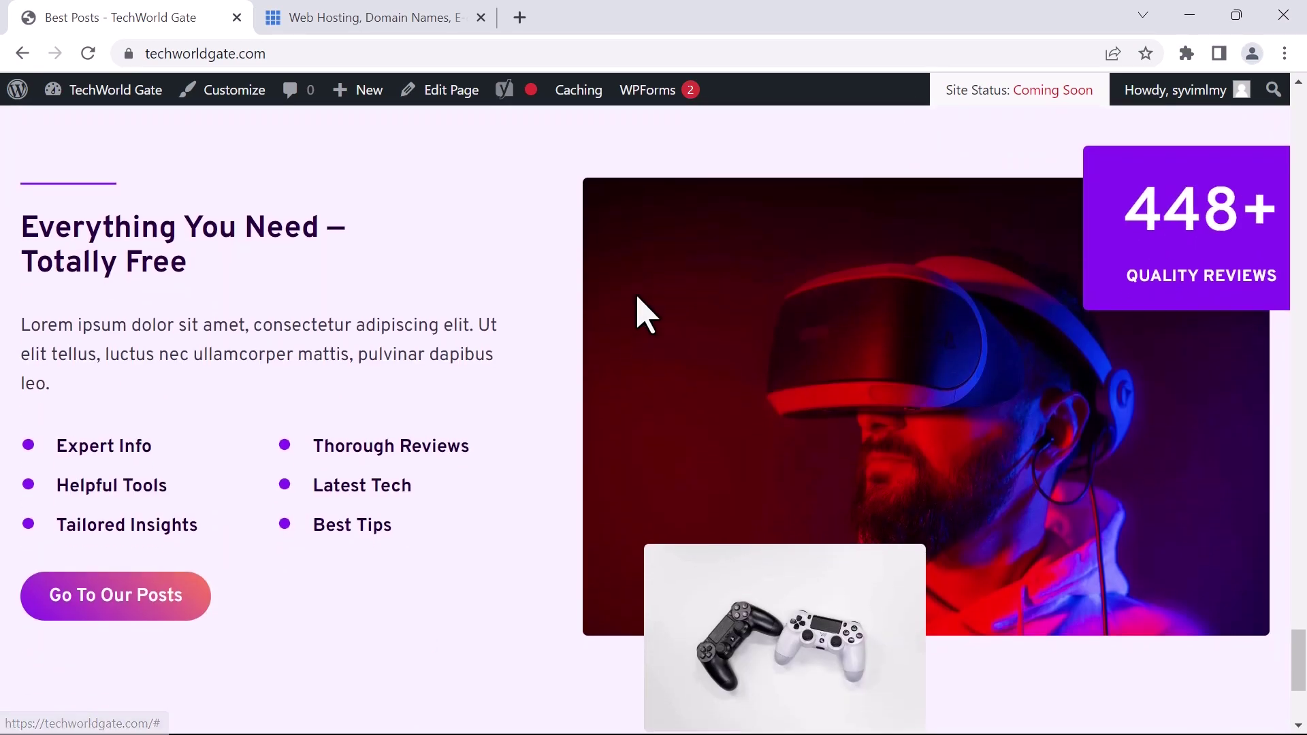
scroll(638, 297, "up", 8)
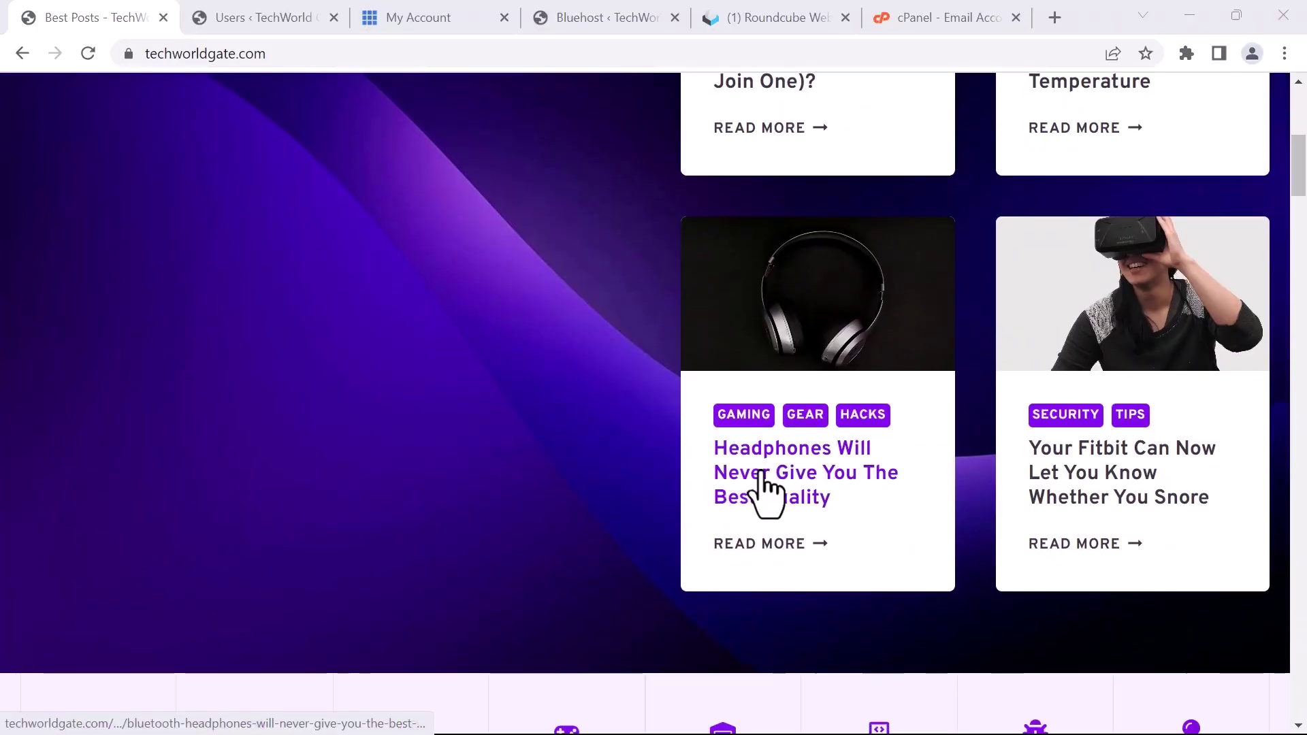
Read through the headphones post and return to the Best Posts home page
left_click(763, 476)
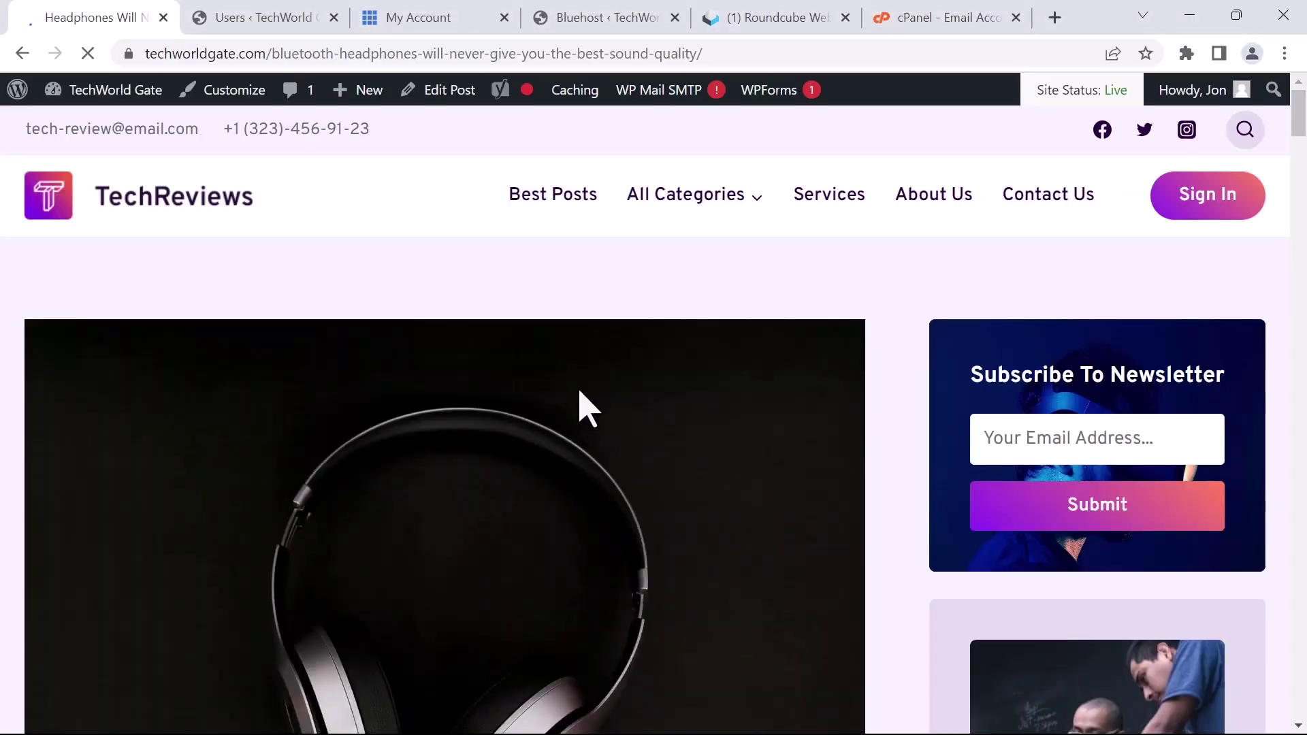
scroll(837, 369, "down", 15)
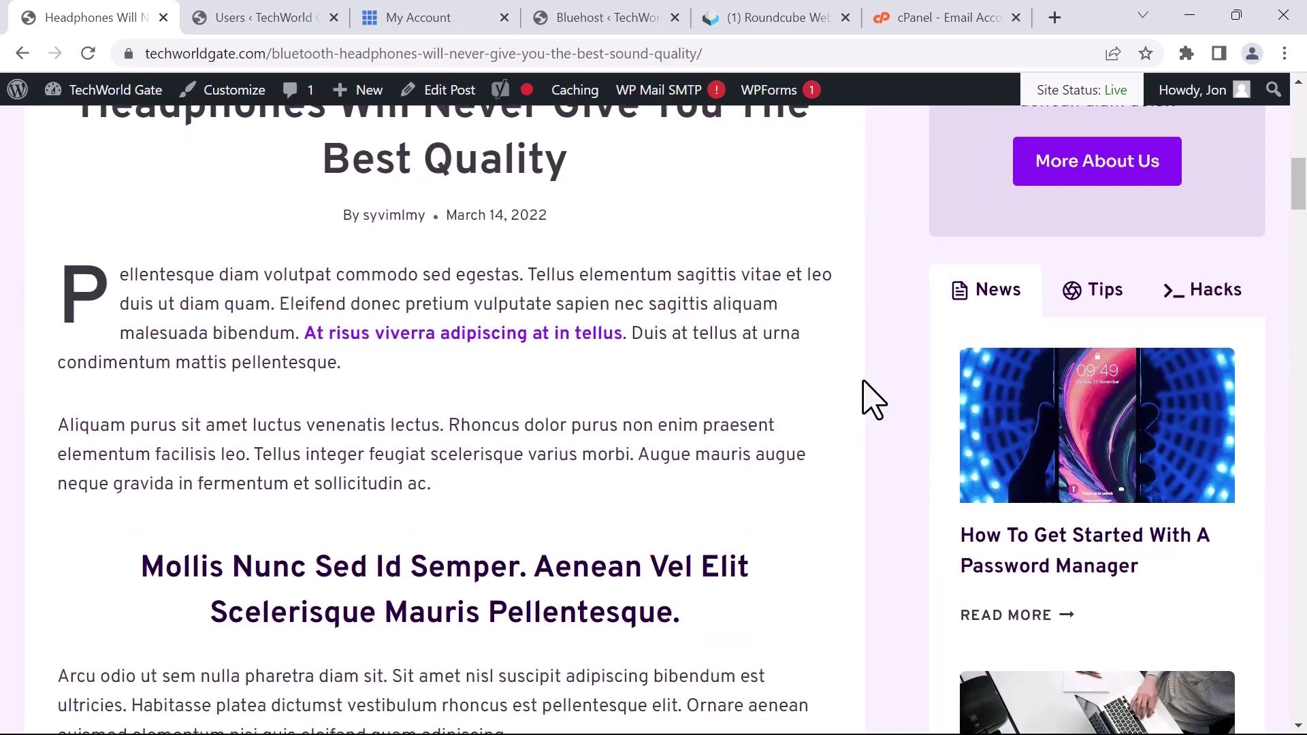
scroll(873, 401, "down", 20)
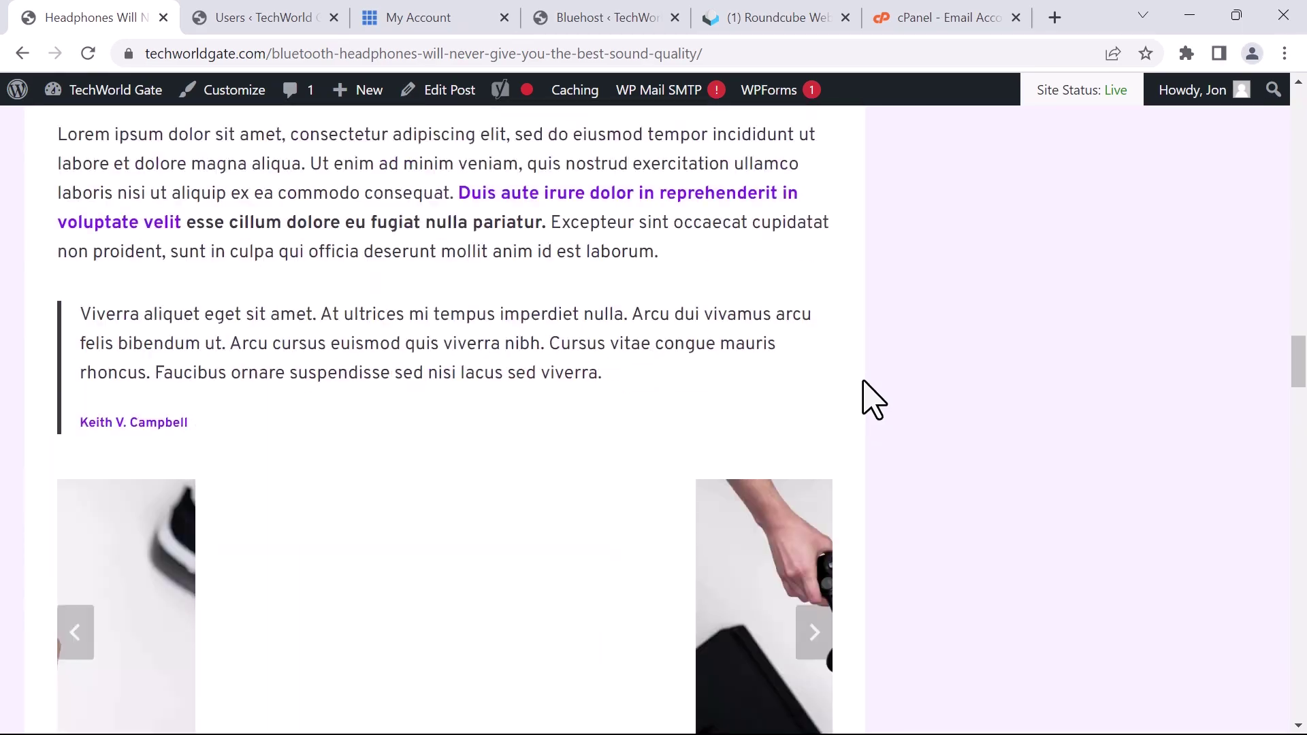
scroll(874, 401, "down", 20)
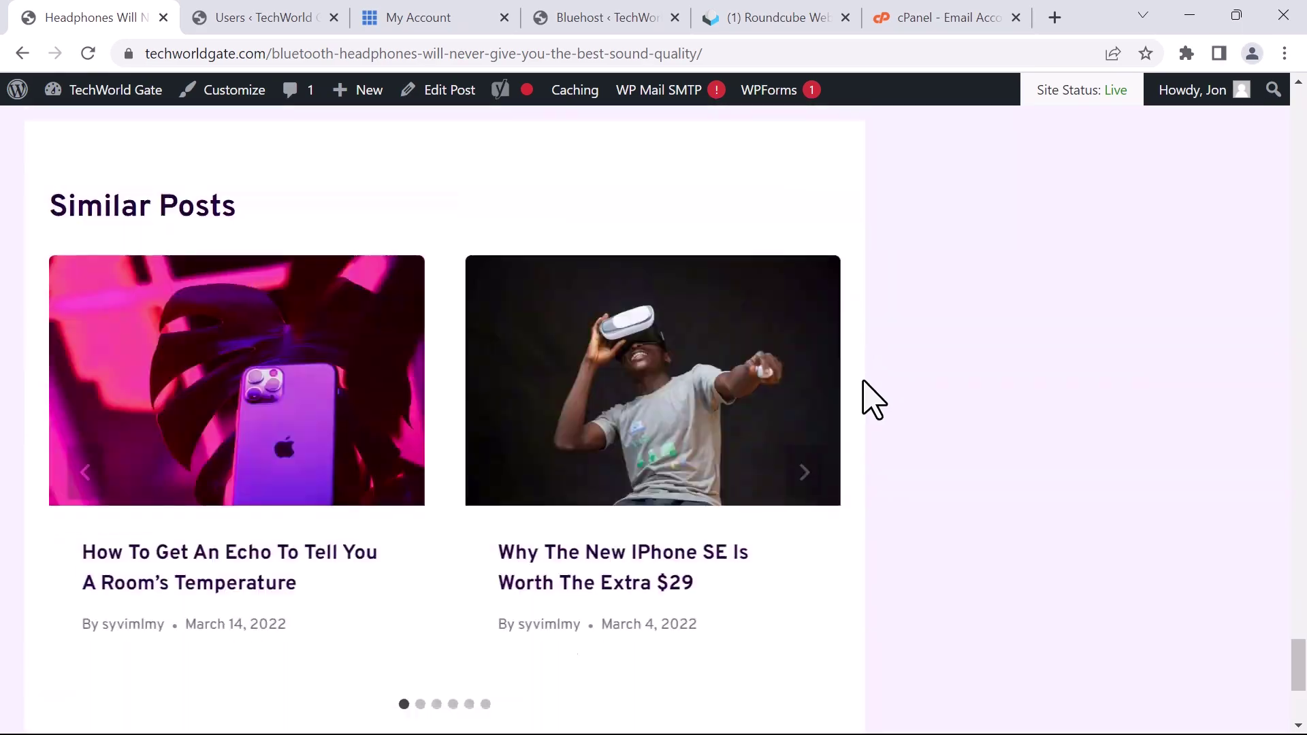
scroll(874, 401, "down", 3)
left_click(22, 54)
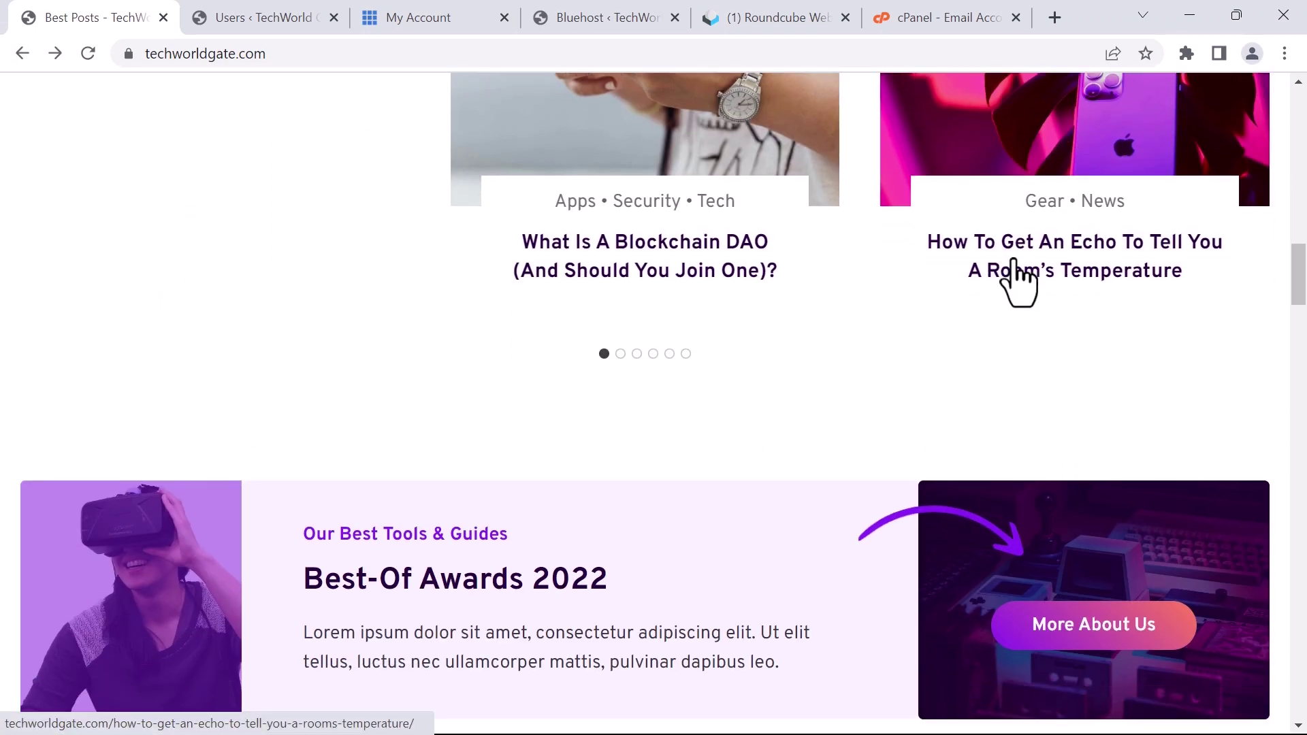
Open the How To Get An Echo post and continue to the Facebook Messenger hidden-features article
left_click(1019, 273)
scroll(796, 417, "down", 5)
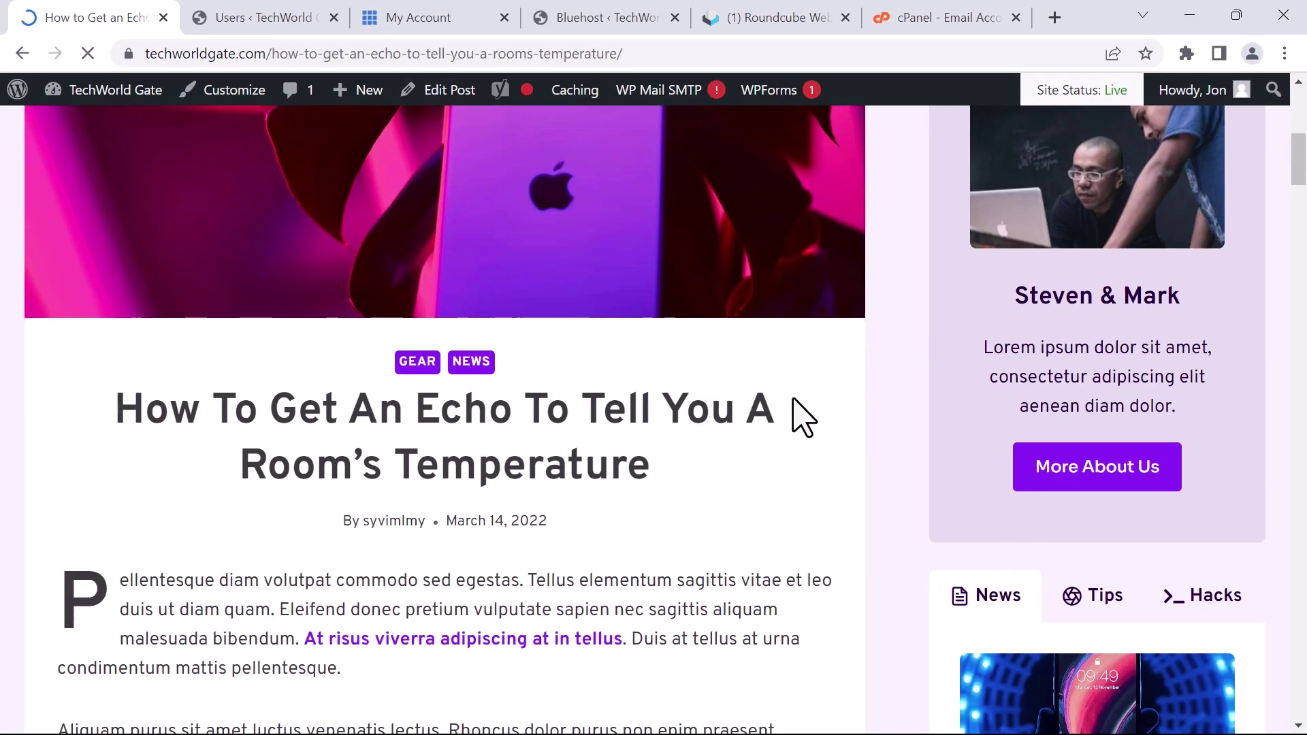
scroll(804, 417, "down", 15)
scroll(814, 436, "down", 20)
scroll(814, 441, "down", 15)
scroll(619, 272, "up", 5)
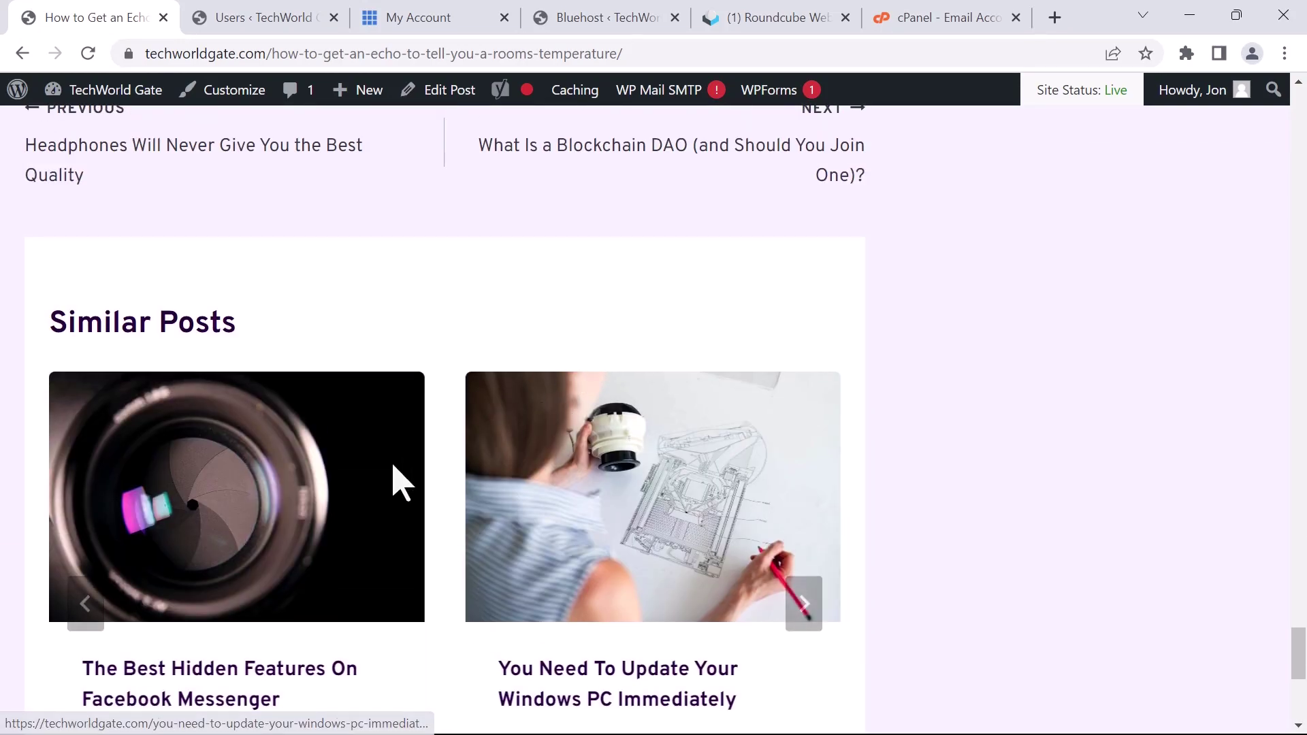
scroll(933, 443, "down", 15)
scroll(934, 431, "down", 15)
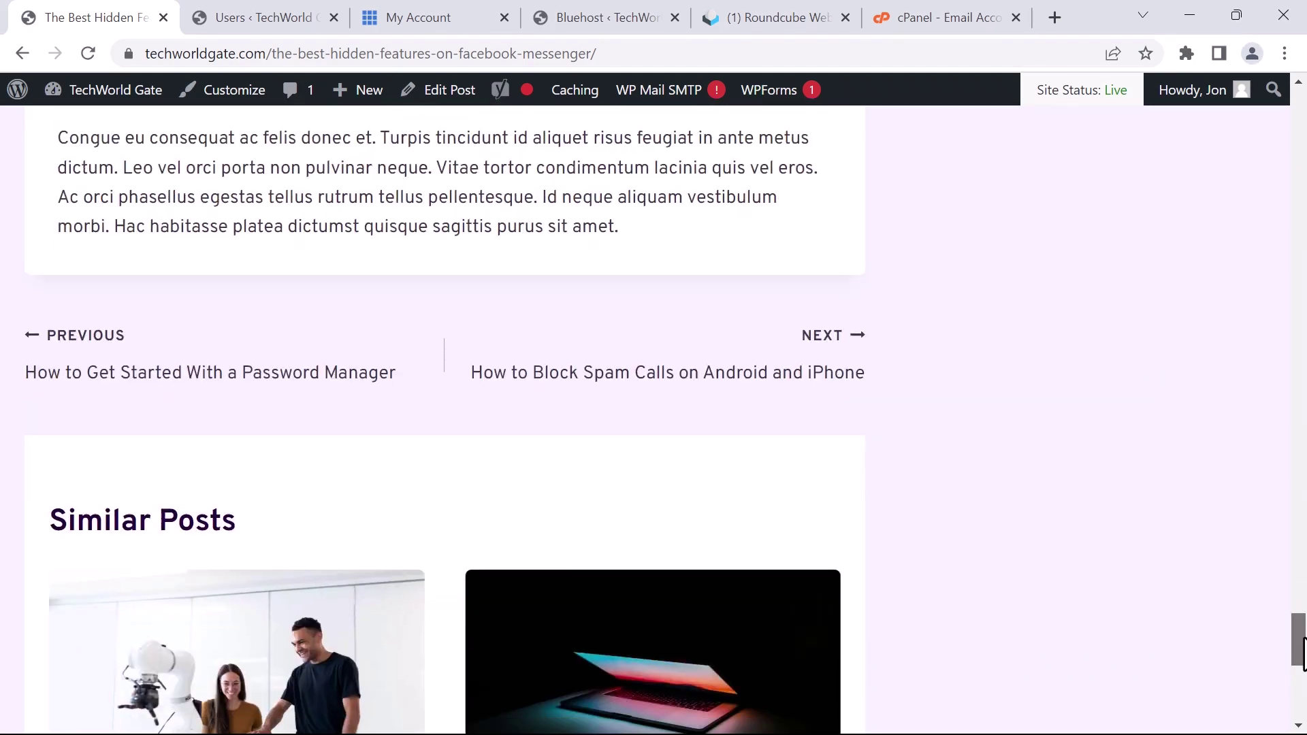
left_click_drag(1302, 647, 1303, 119)
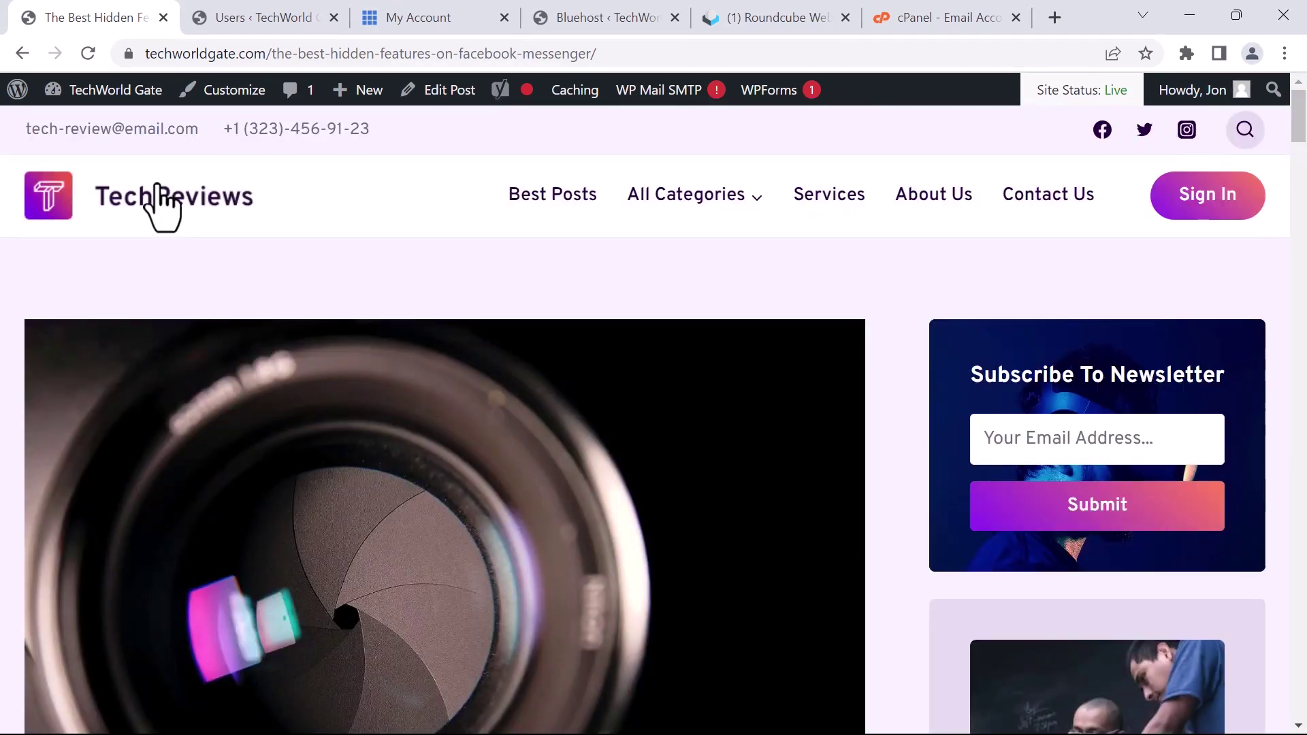
Return to the TechReviews home page and browse the About Us page
left_click(205, 211)
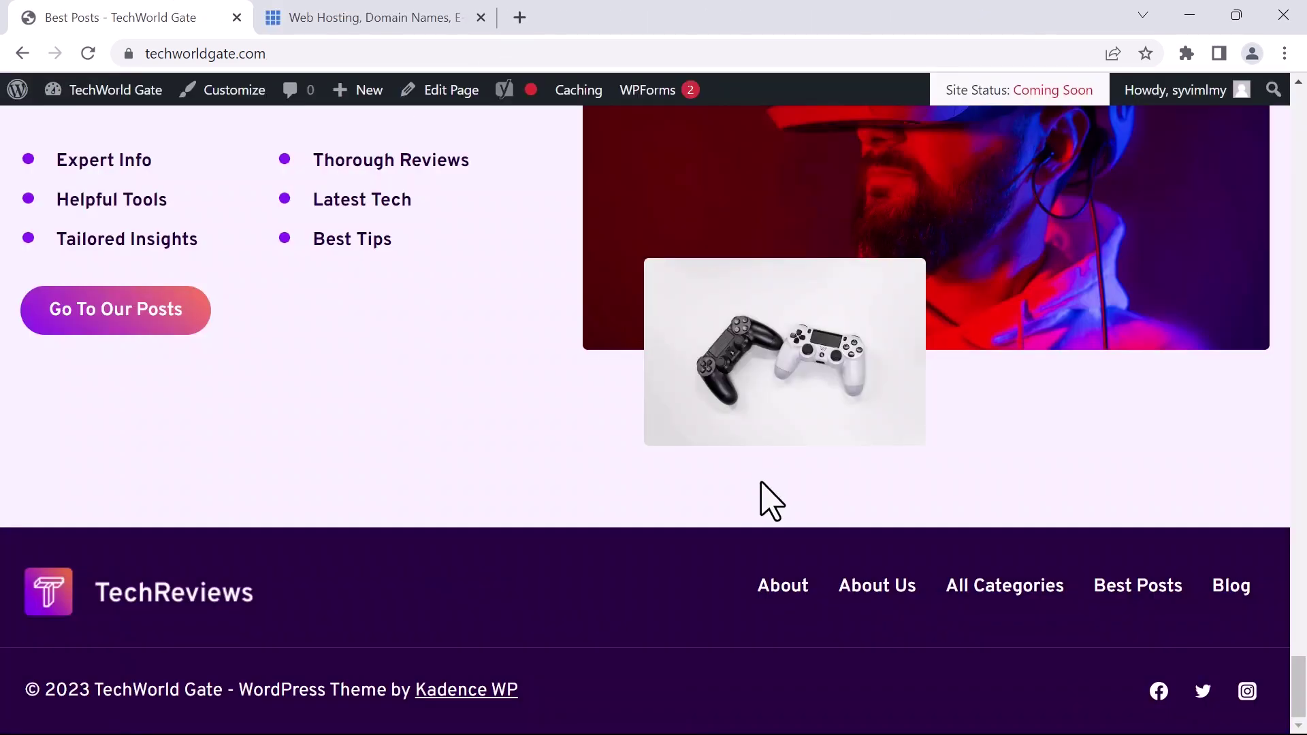
left_click(860, 590)
scroll(662, 492, "down", 15)
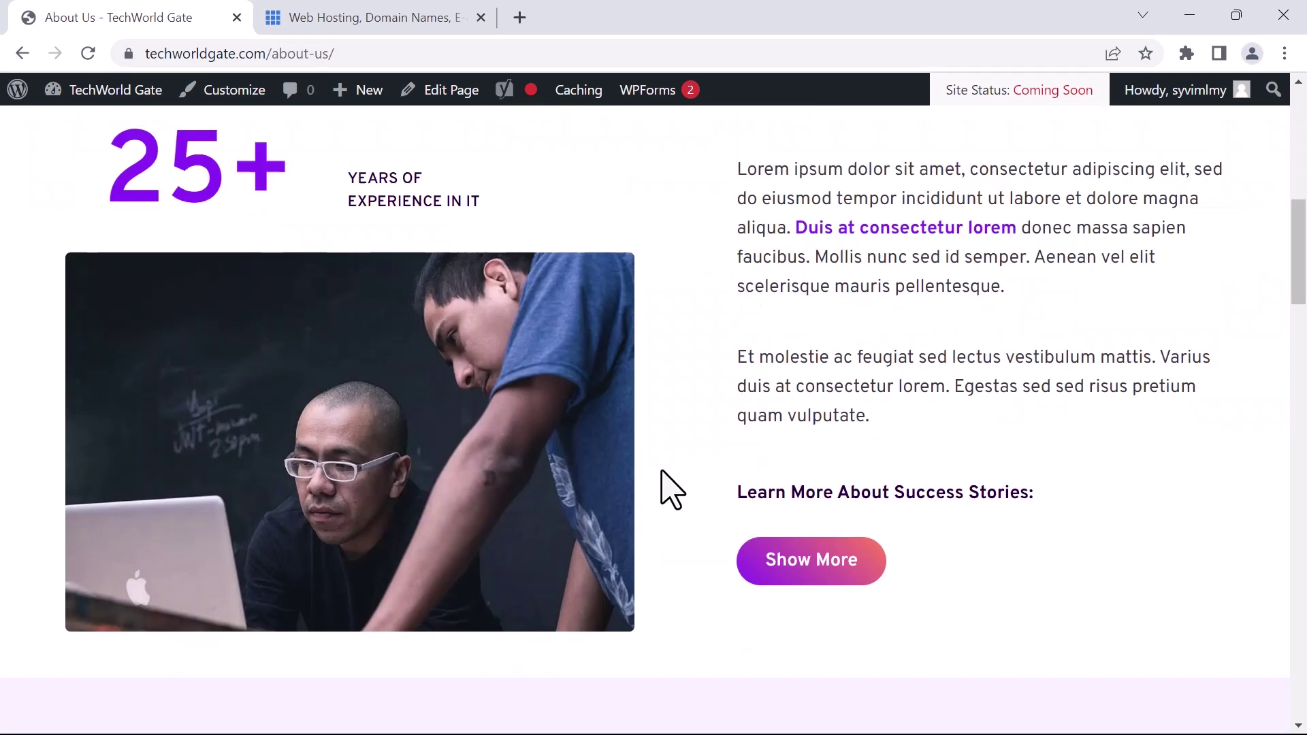
scroll(662, 469, "down", 20)
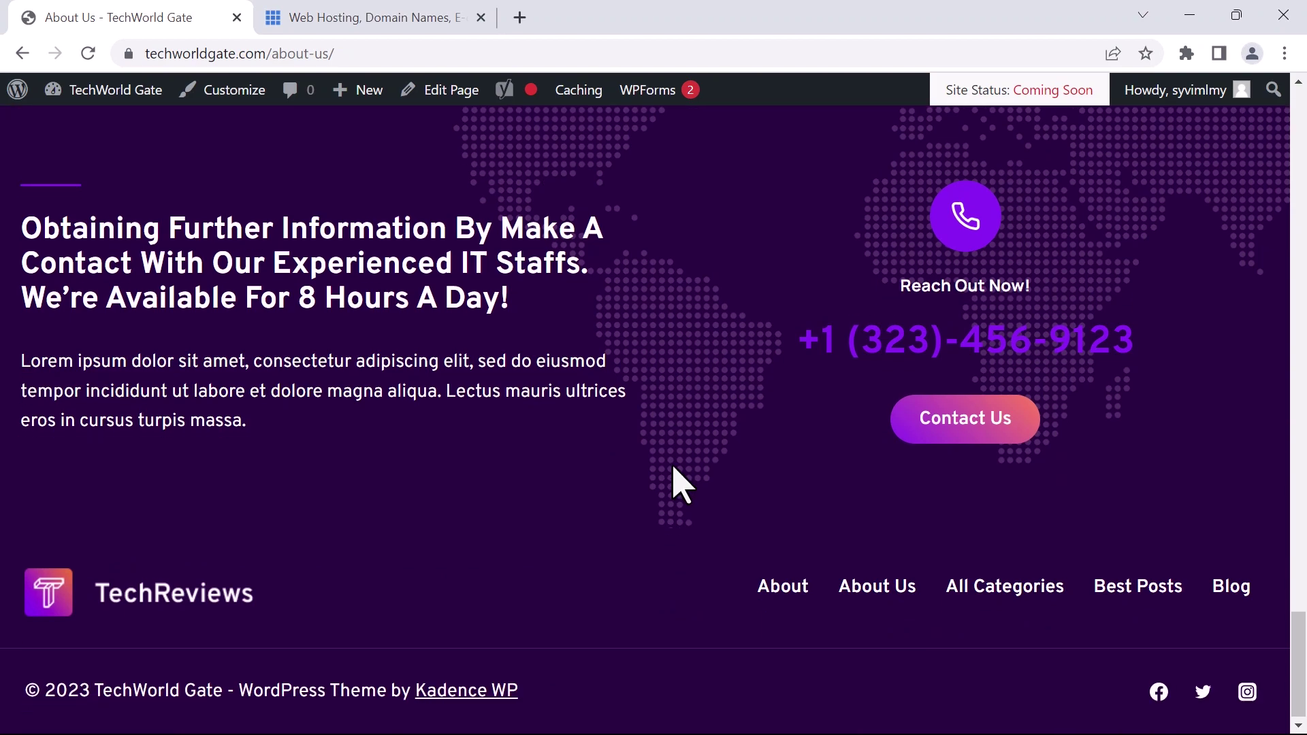
Browse the All Categories blog page, then return to the top and go home
left_click(1011, 589)
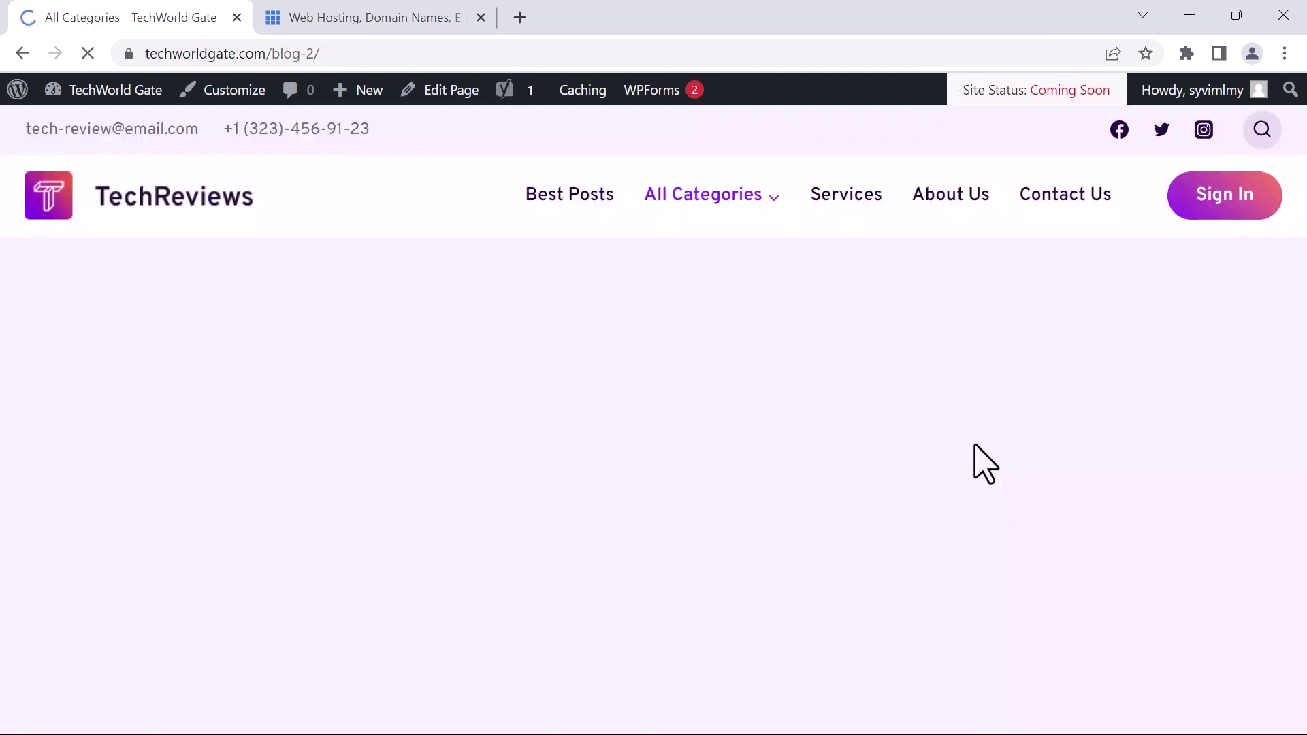
scroll(917, 451, "down", 20)
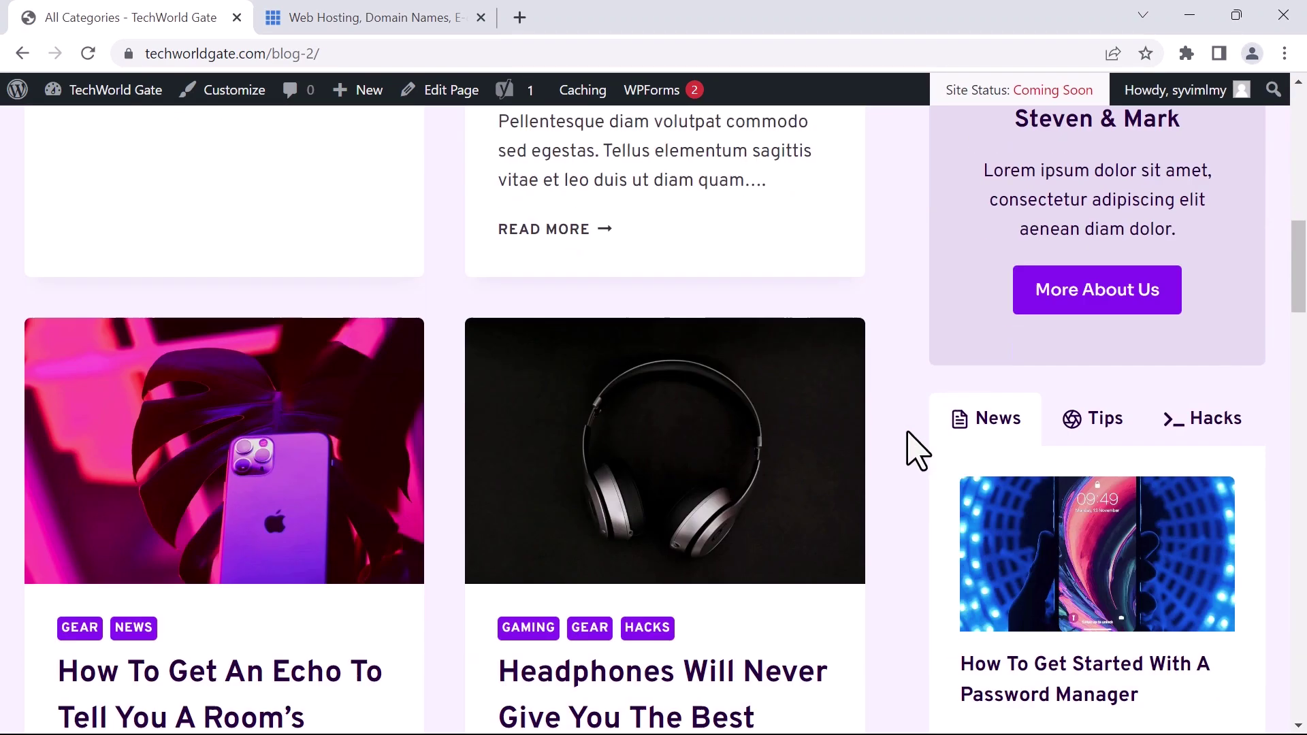
scroll(917, 451, "down", 10)
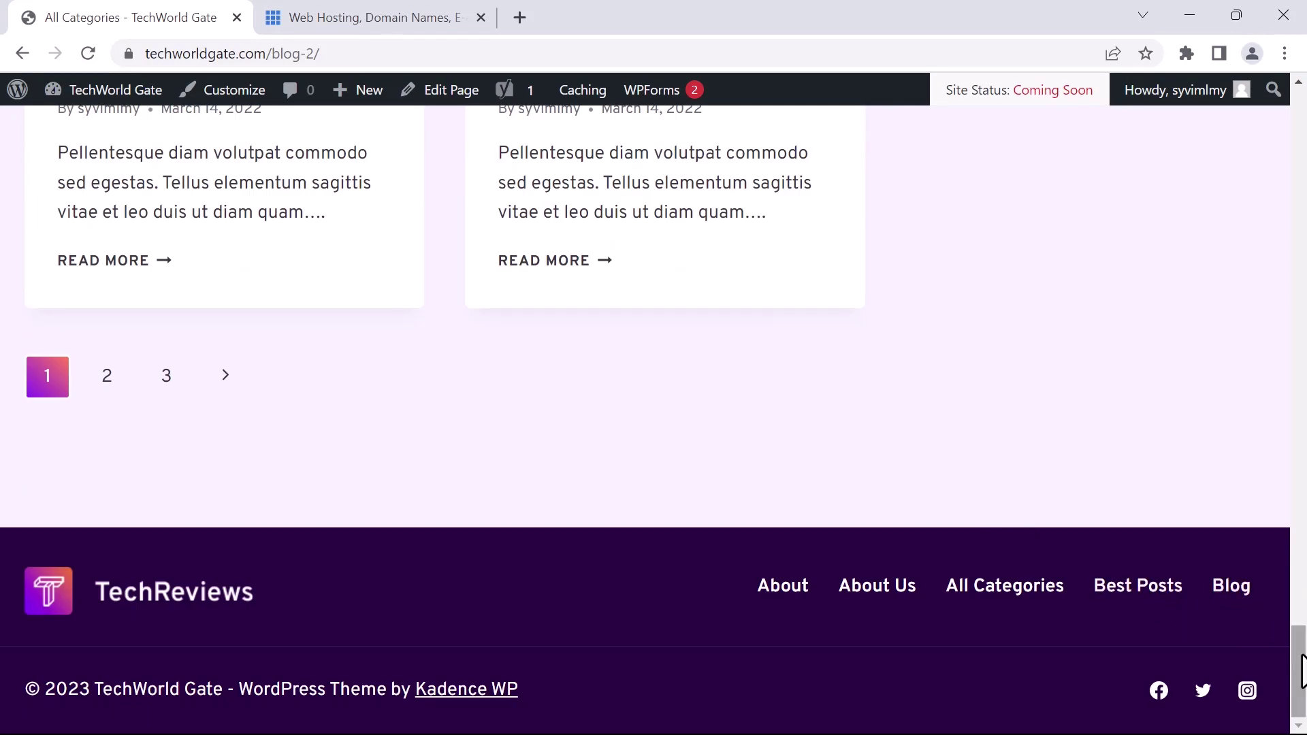
left_click_drag(1303, 677, 1305, 68)
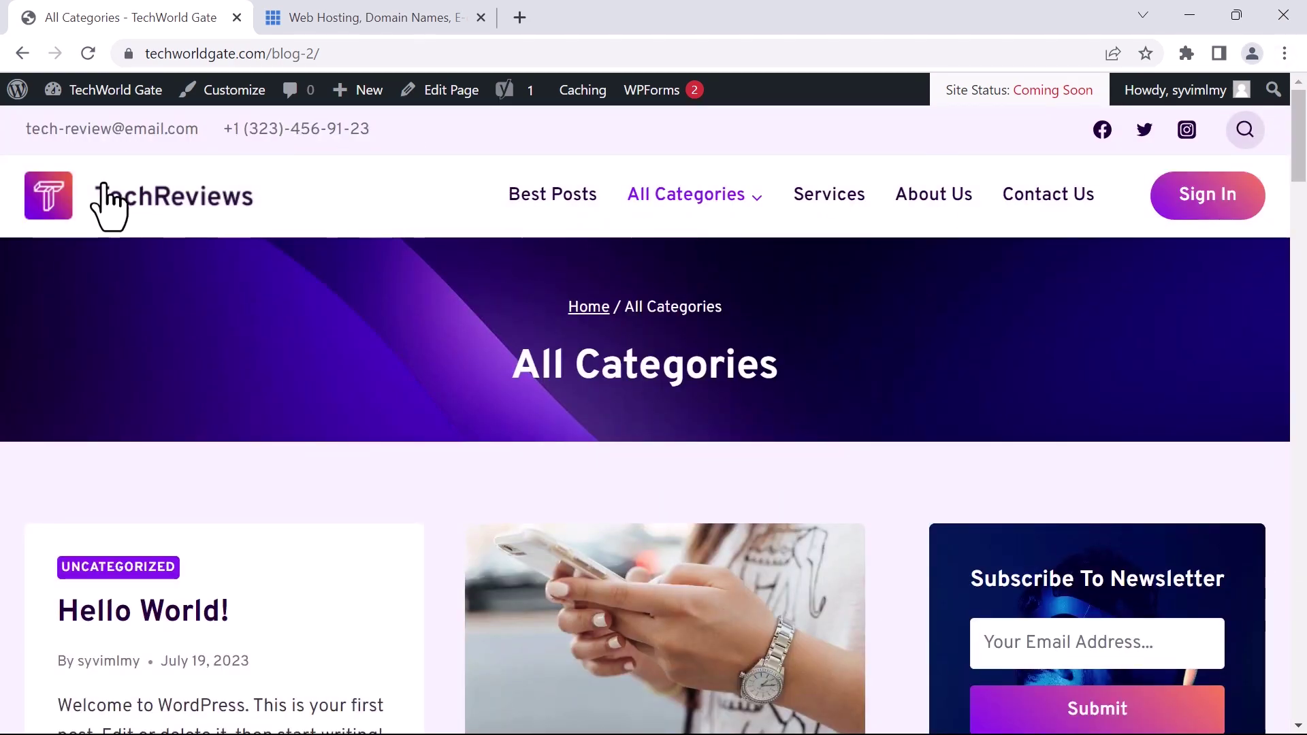
left_click(168, 206)
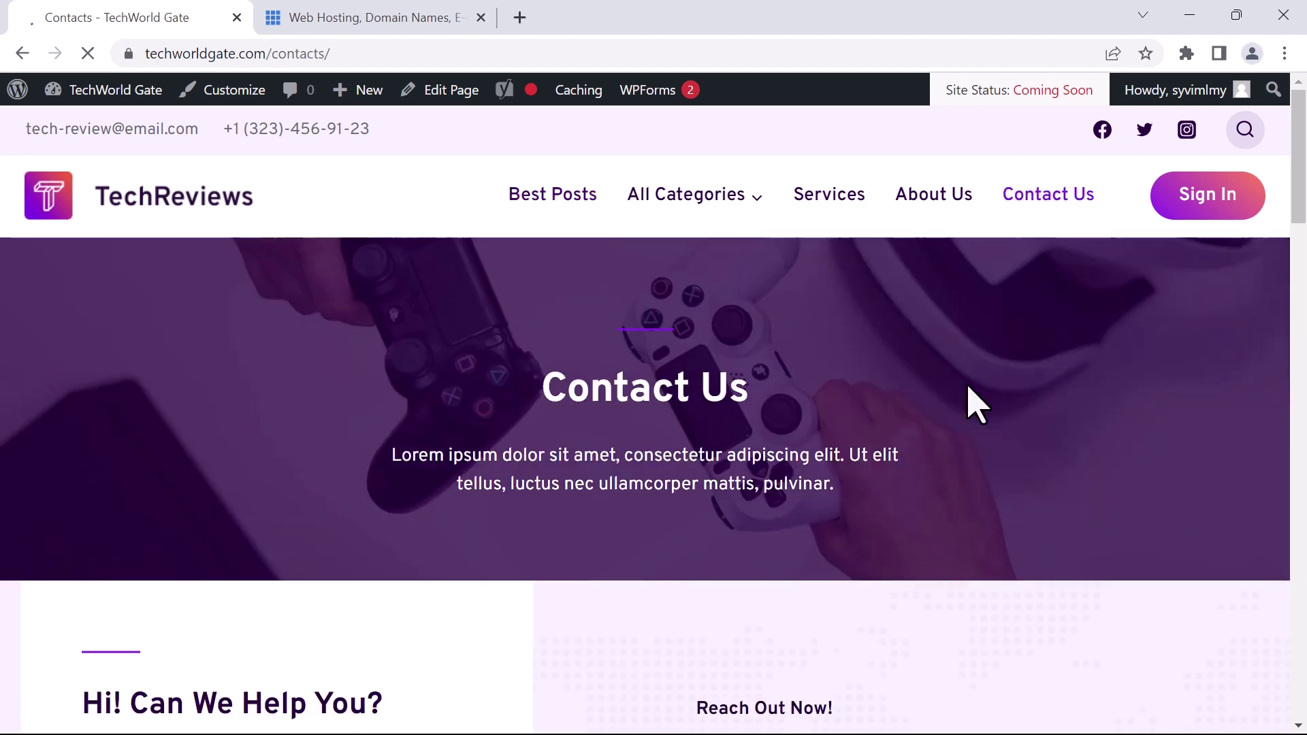
Read through the Contacts page, expand the shipping-methods FAQ answer, and return to Best Posts home
scroll(977, 406, "down", 6)
scroll(978, 405, "down", 15)
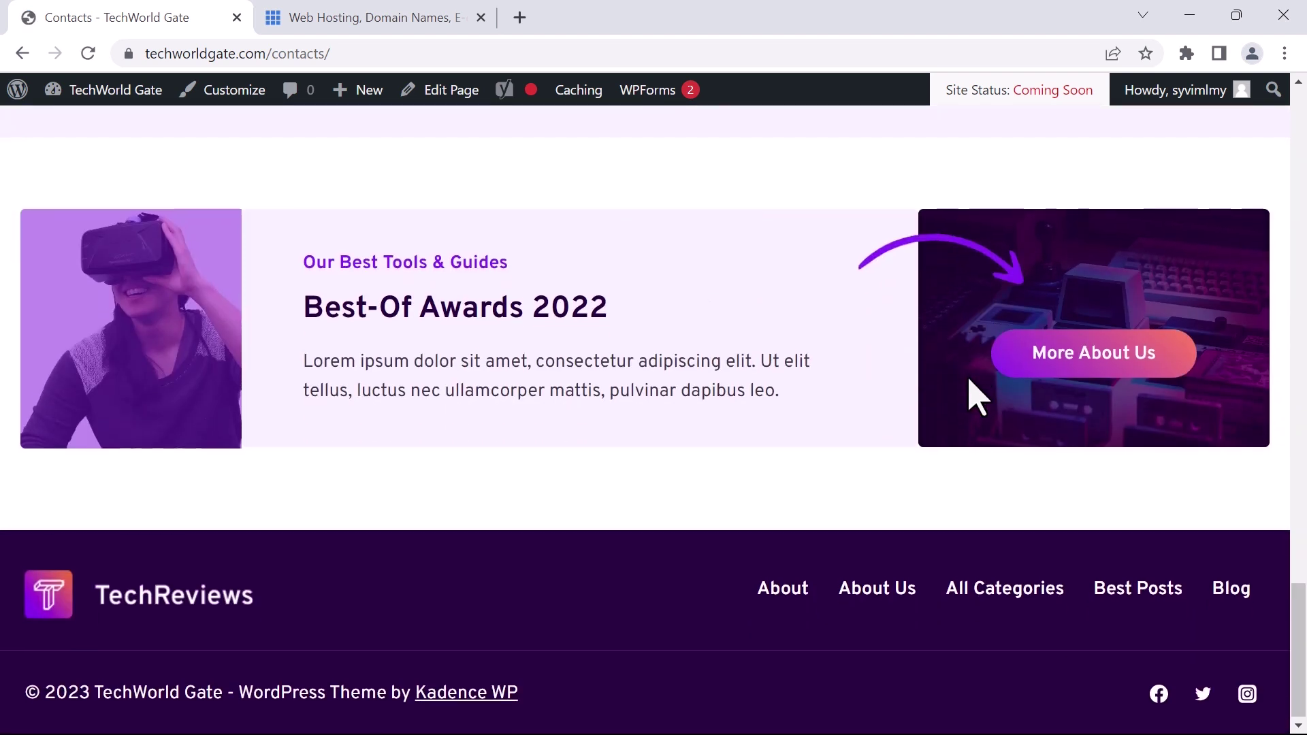
scroll(981, 380, "up", 9)
scroll(583, 467, "down", 3)
left_click(272, 330)
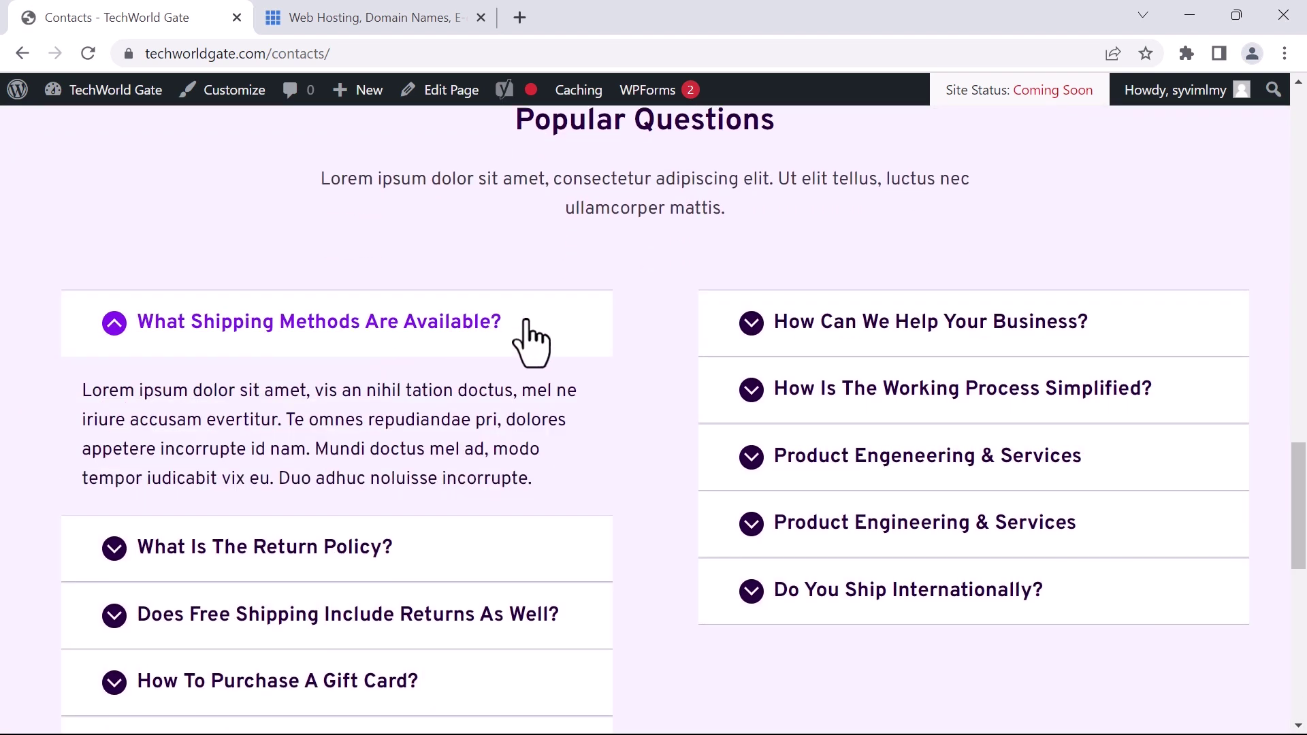
scroll(569, 330, "up", 10)
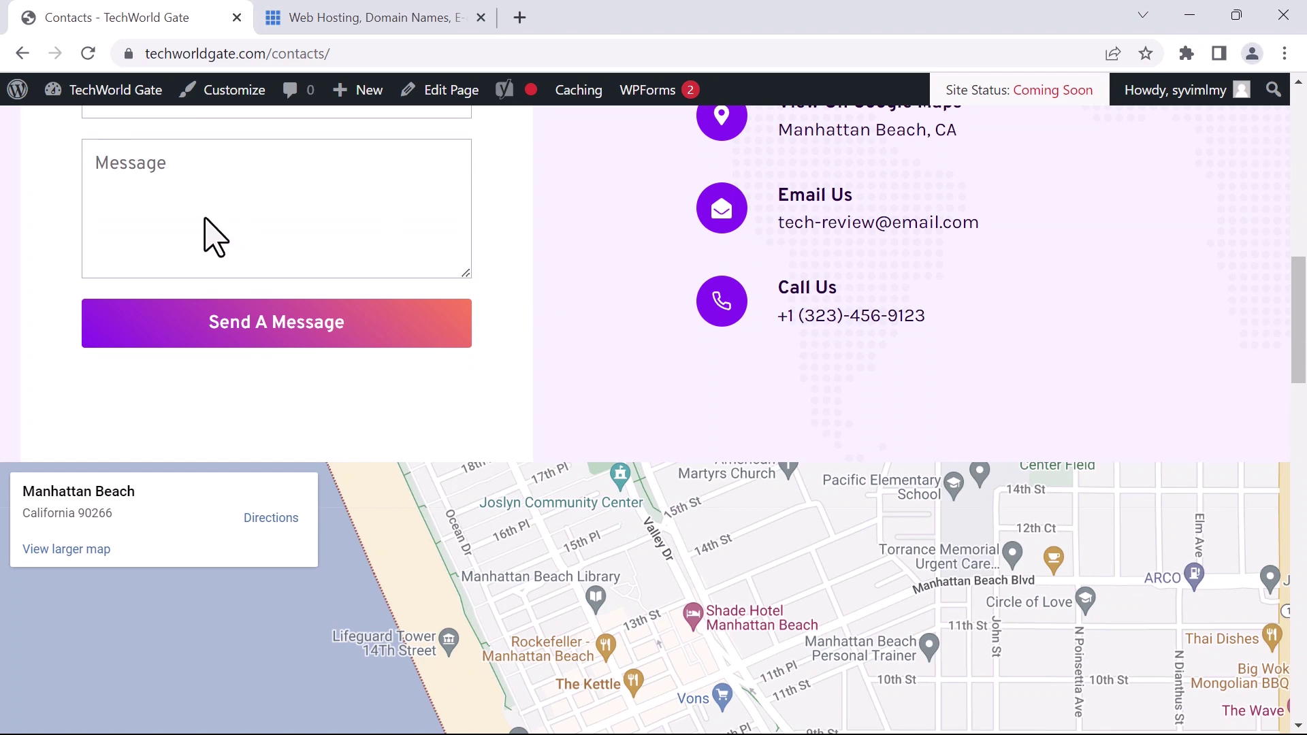
scroll(197, 225, "up", 10)
left_click(192, 206)
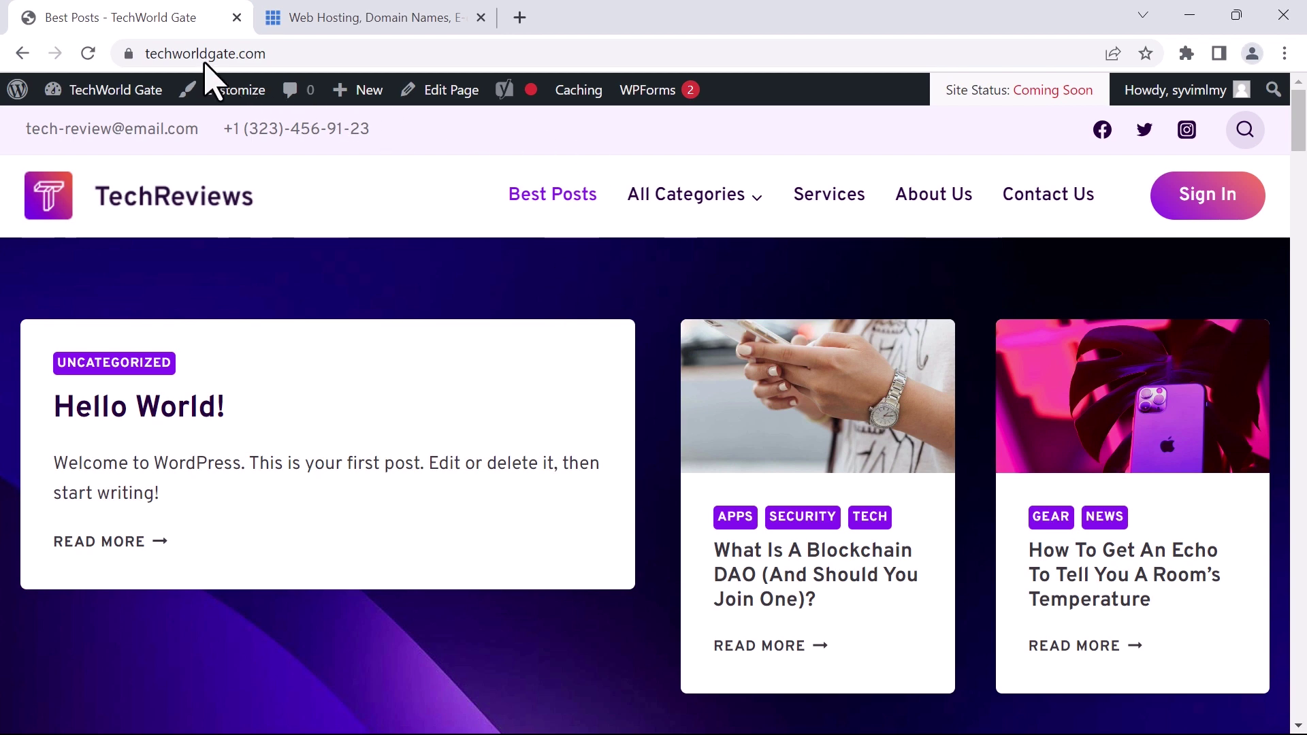
Glance at the Best Posts page editor, then preview the Customizer down to the footer copyright
left_click(439, 92)
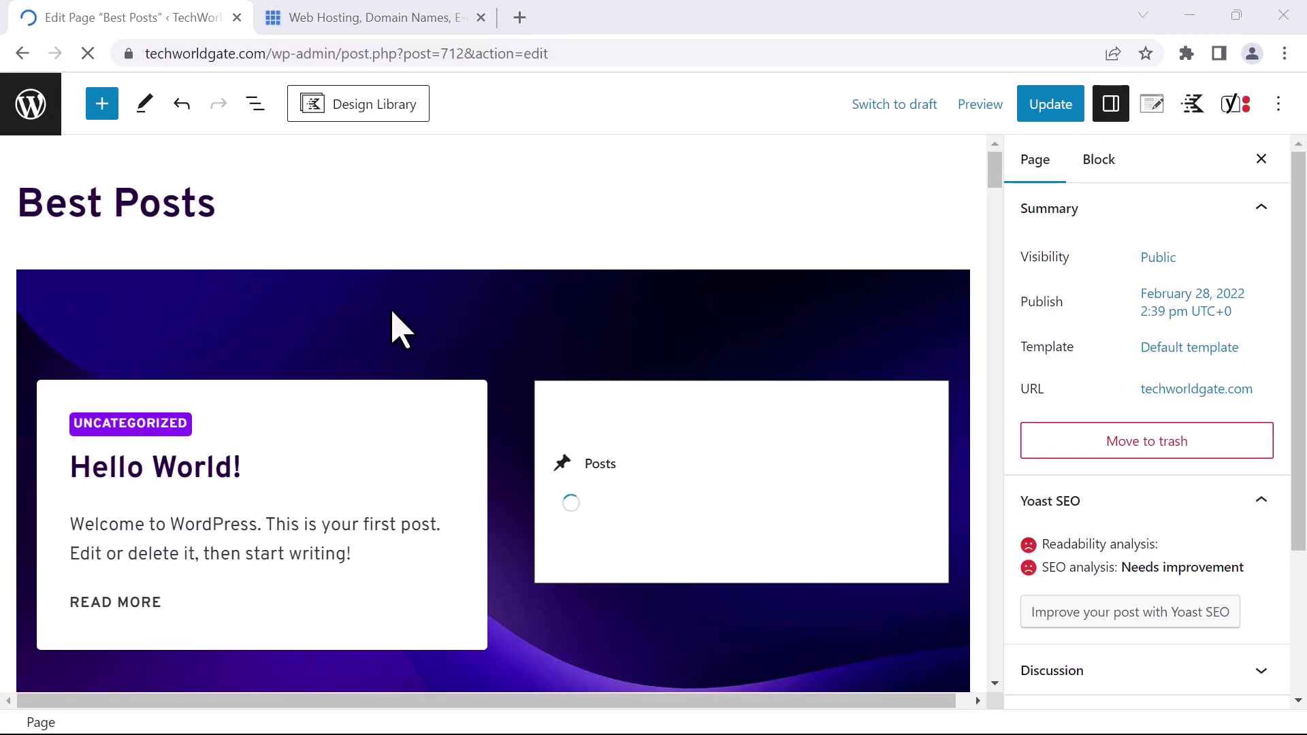
scroll(554, 341, "down", 8)
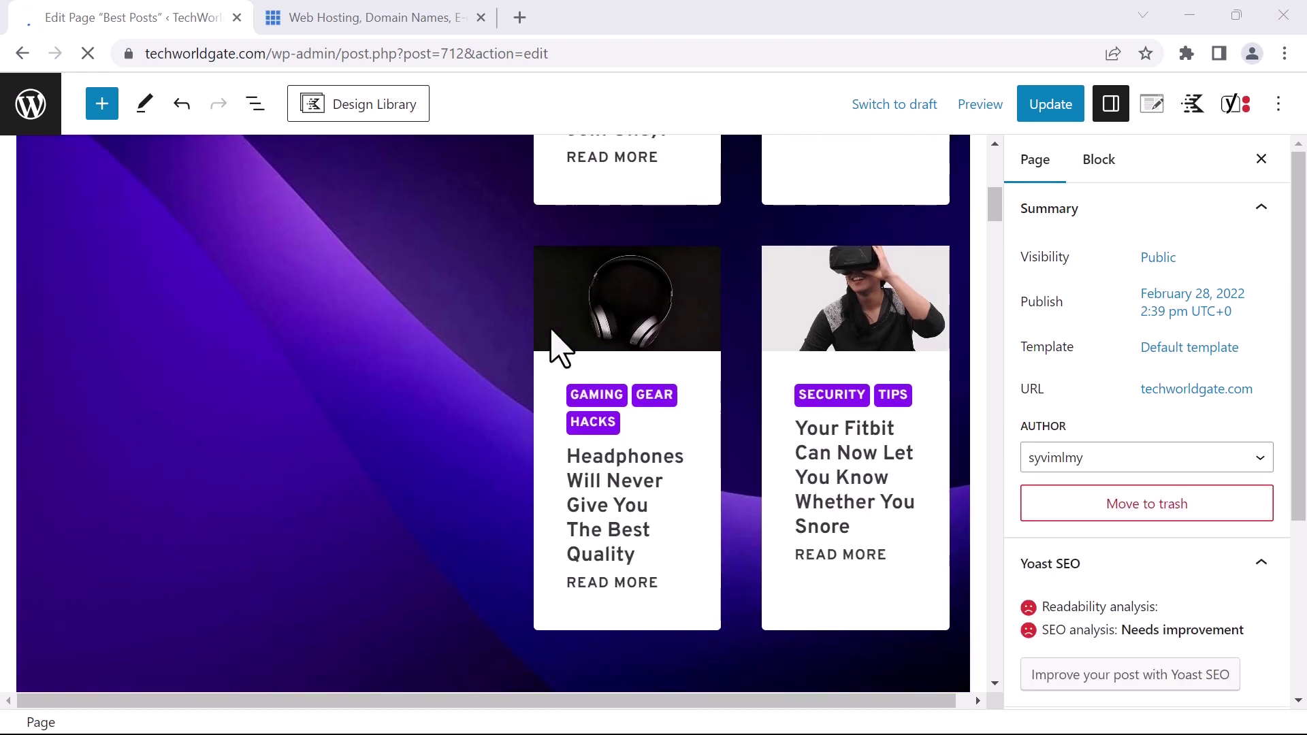
key("alt+Left")
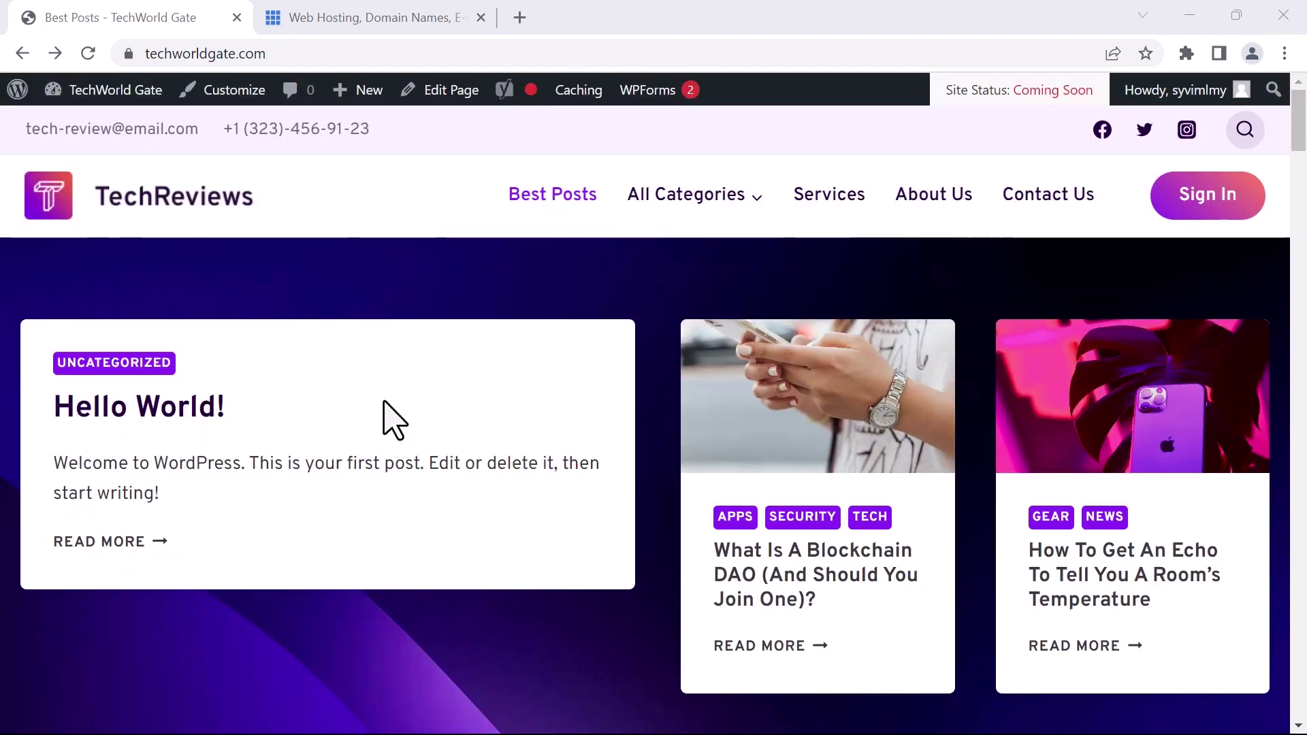
left_click(226, 93)
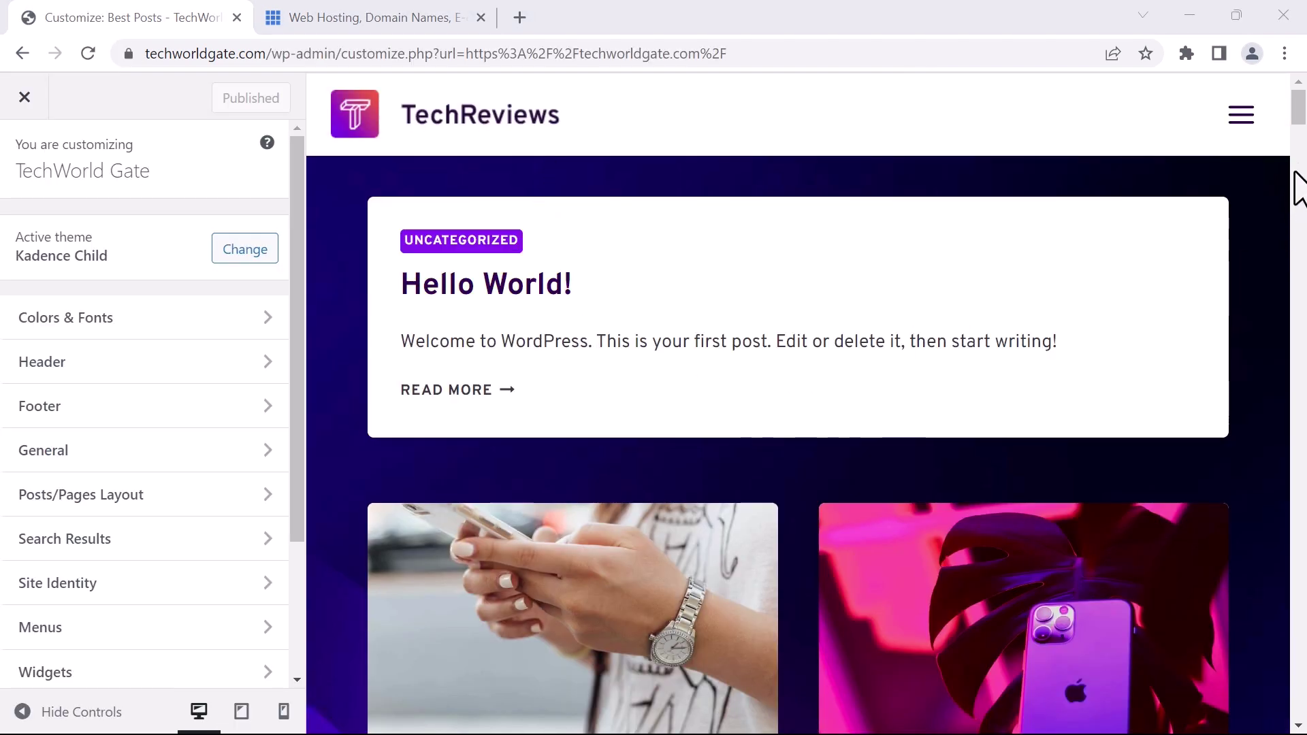
left_click_drag(1297, 133, 1305, 725)
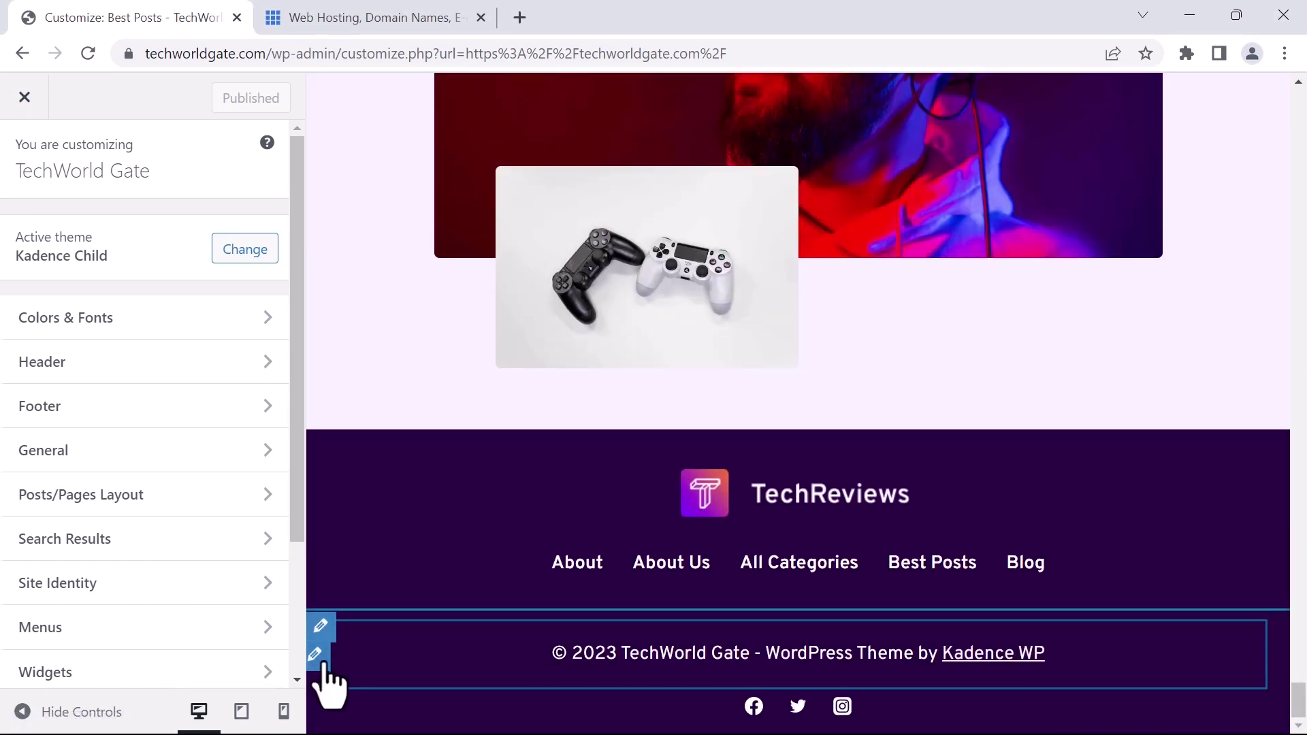
Delete {theme-credit} from the footer copyright HTML, leaving {copyright} {year} {site-title}, and publish it
left_click(316, 656)
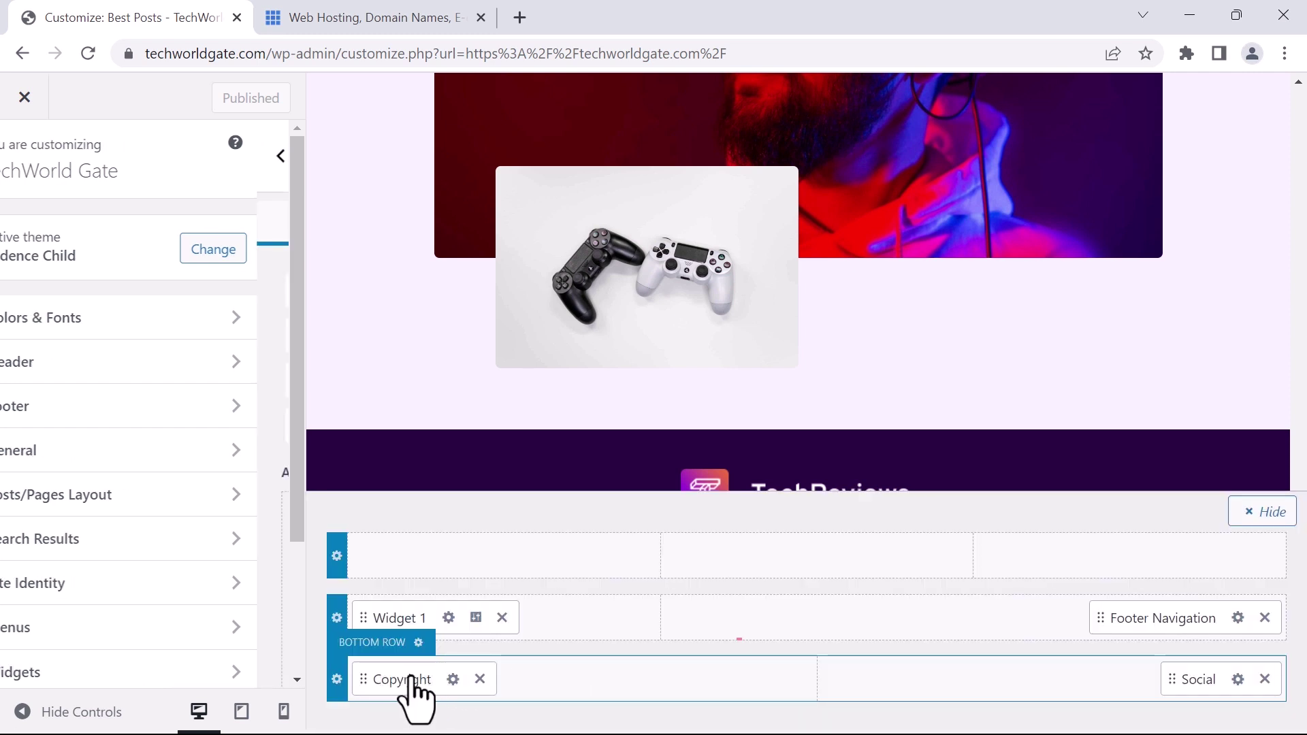
left_click(403, 679)
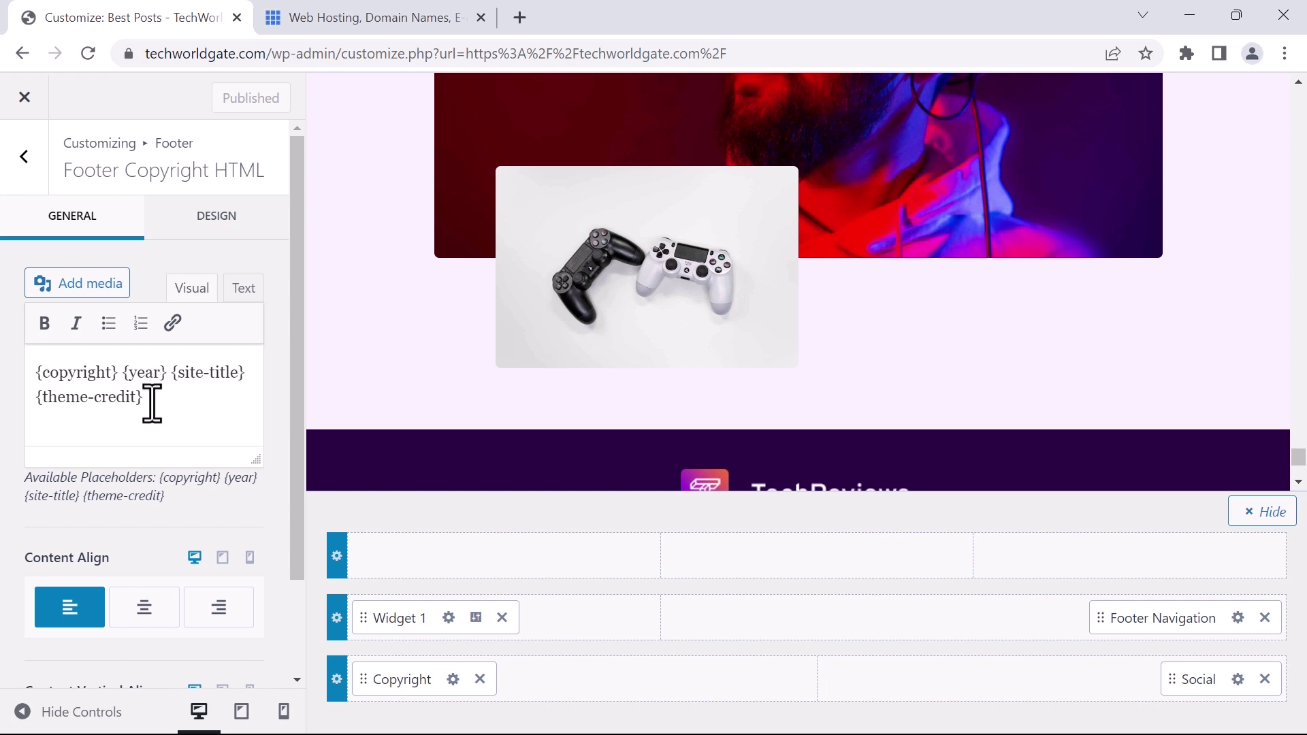
left_click_drag(153, 402, 34, 403)
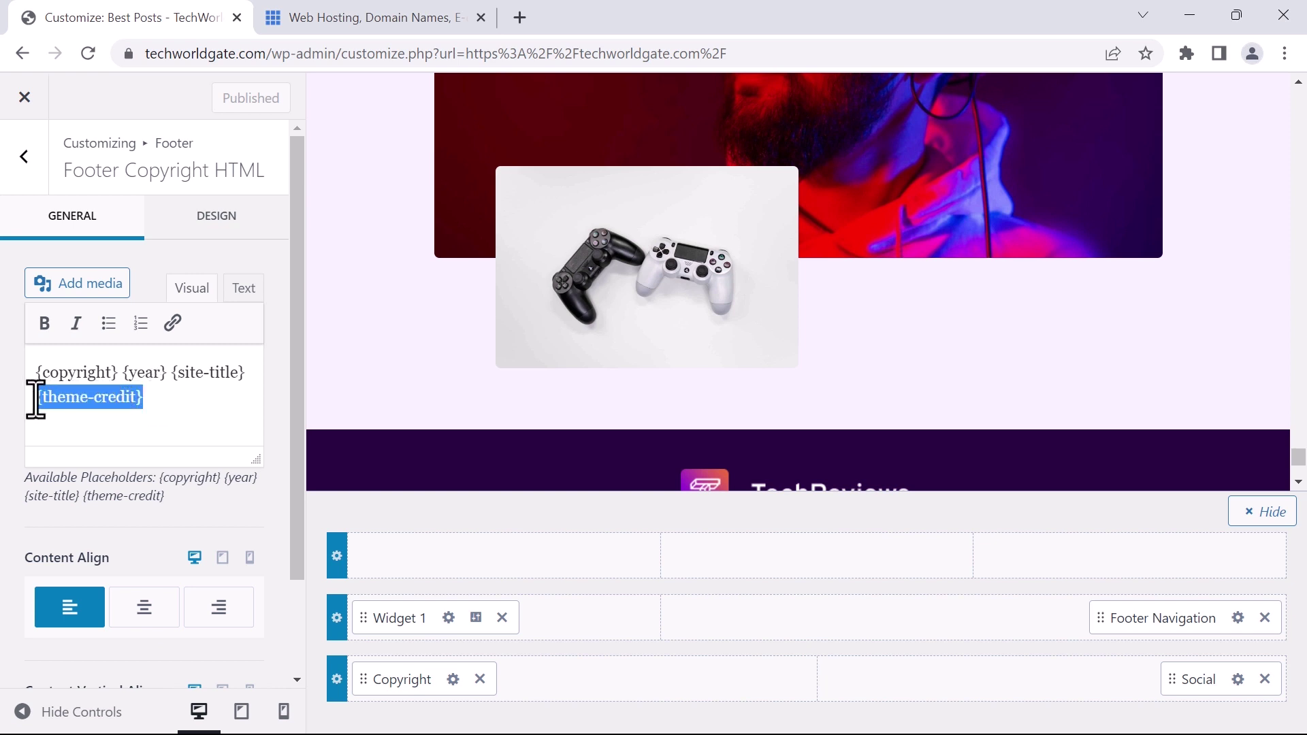
key("BackSpace")
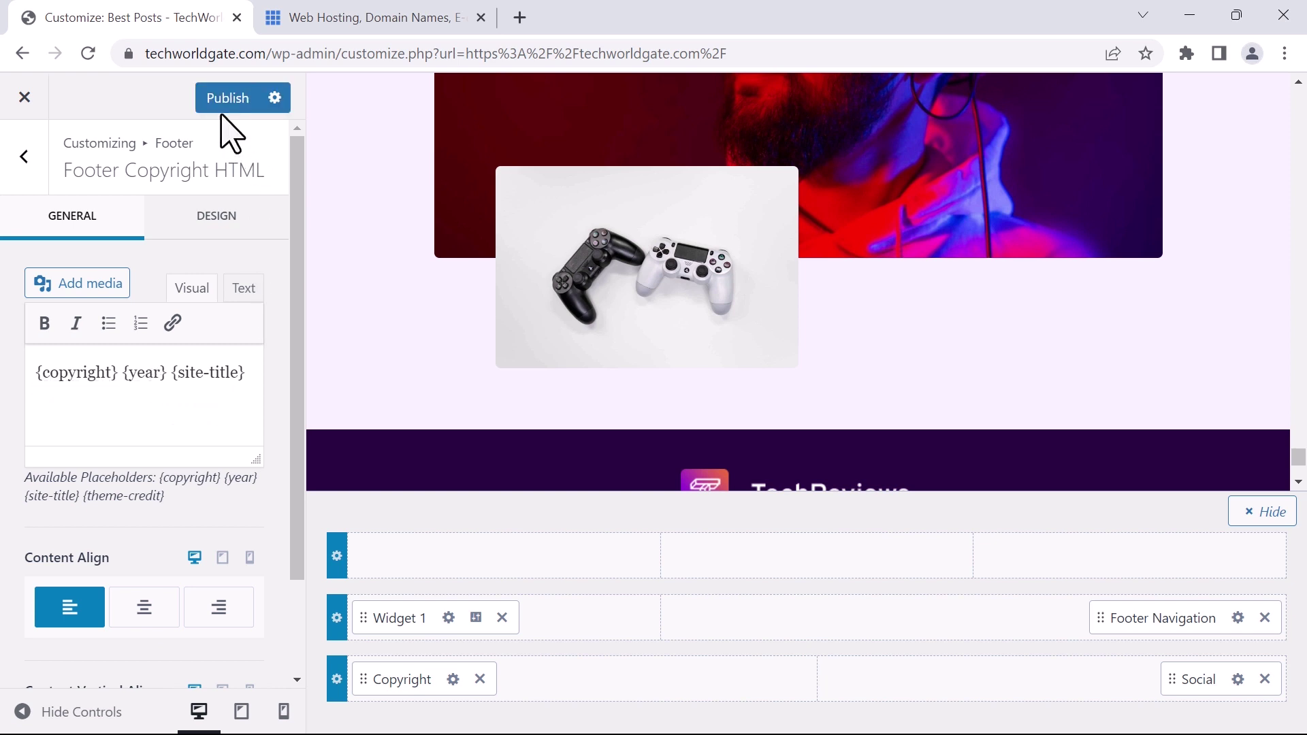
left_click(222, 103)
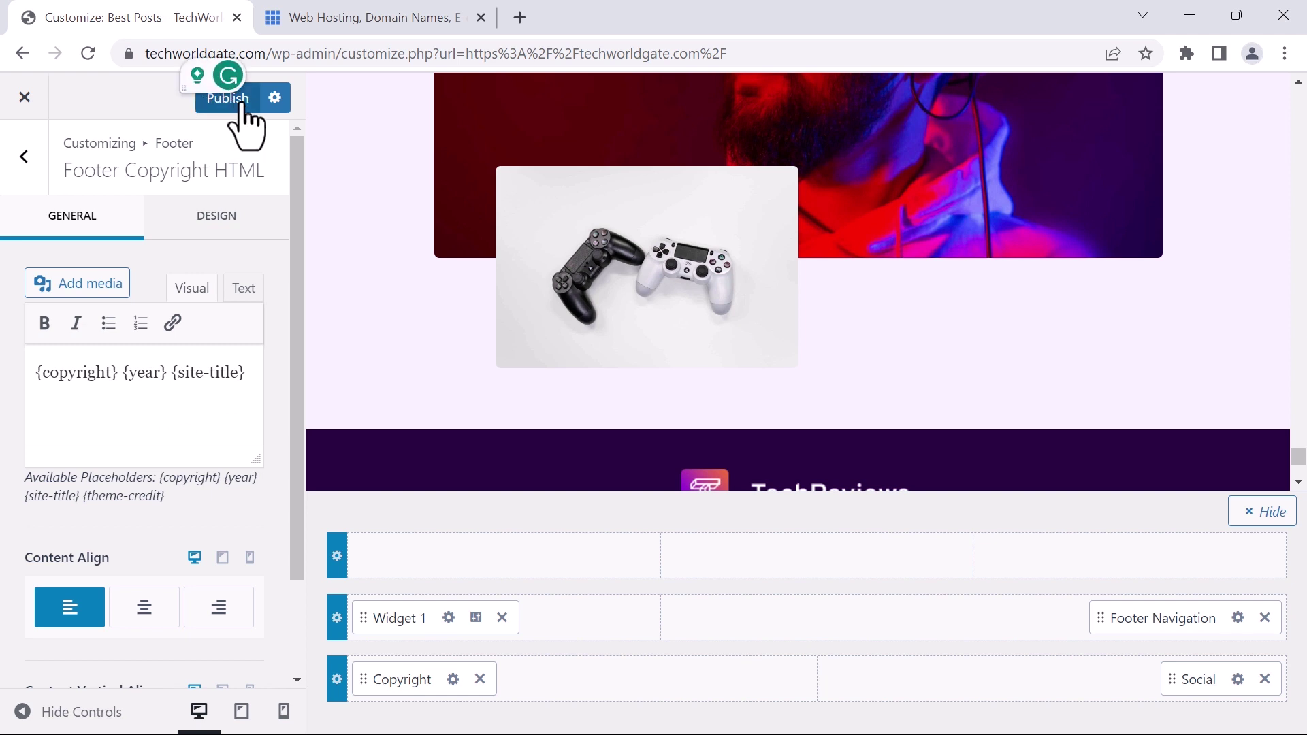
left_click(240, 105)
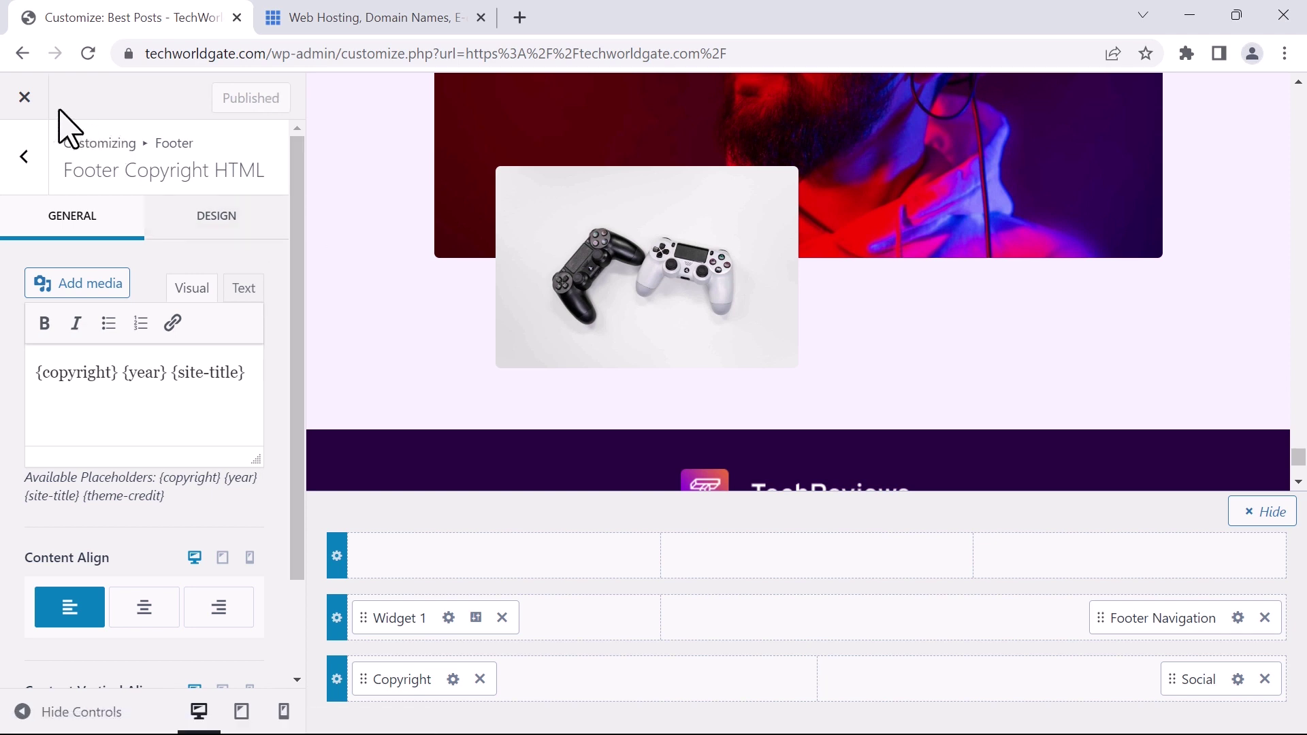
left_click(25, 97)
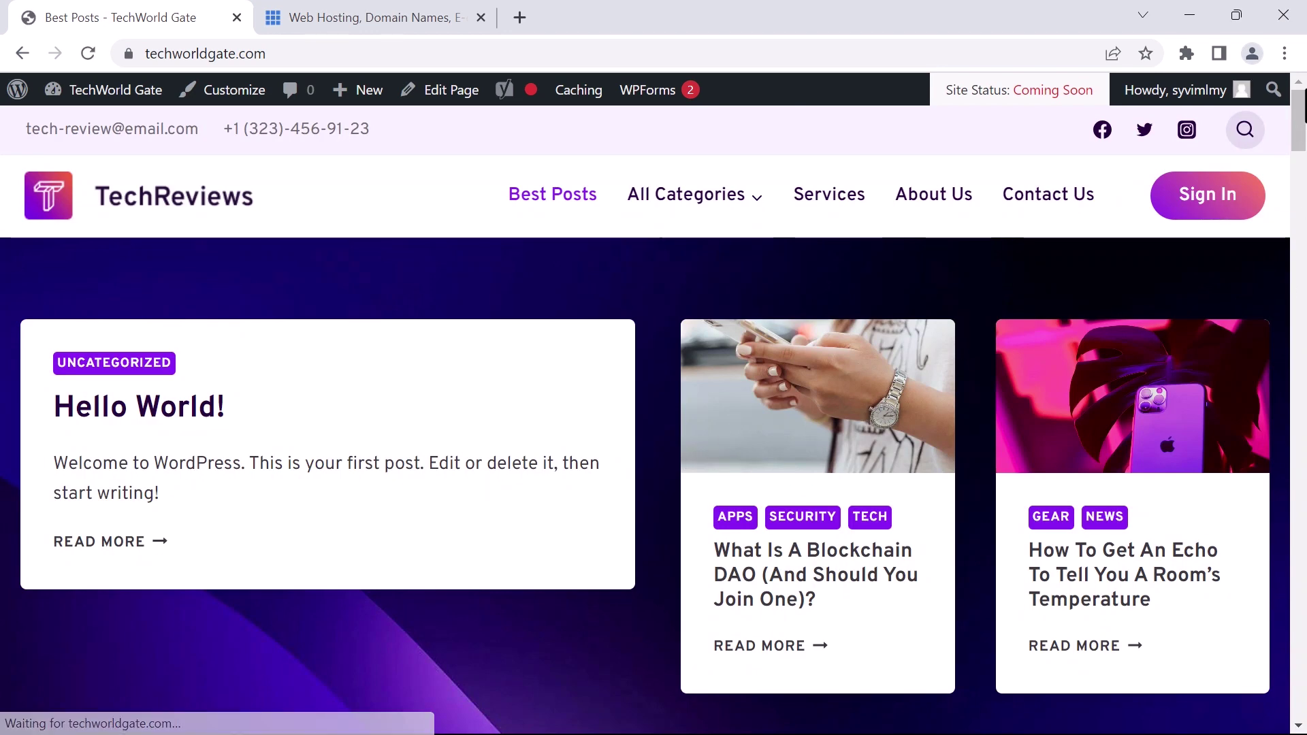
Go from the live site to the TechWorld Gate wp-admin Dashboard
scroll(702, 463, "down", 15)
scroll(654, 418, "down", 10)
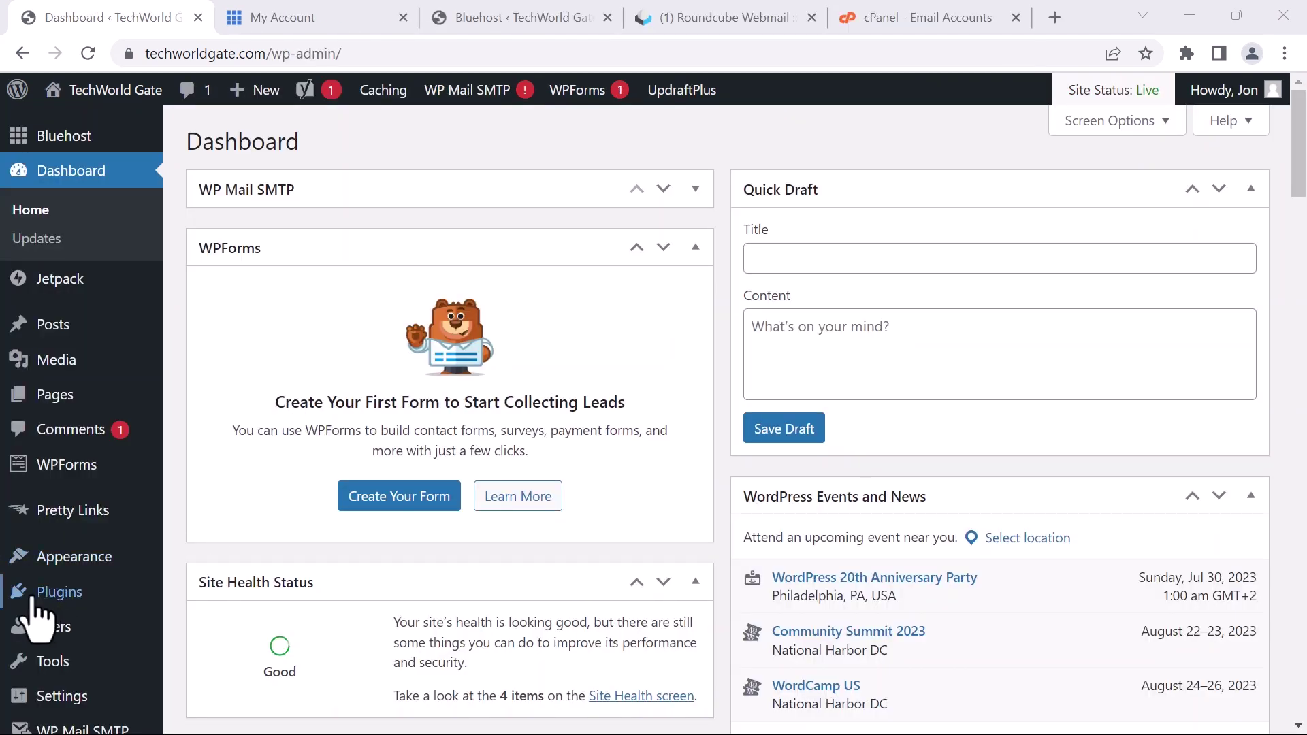
mouse_move(59, 568)
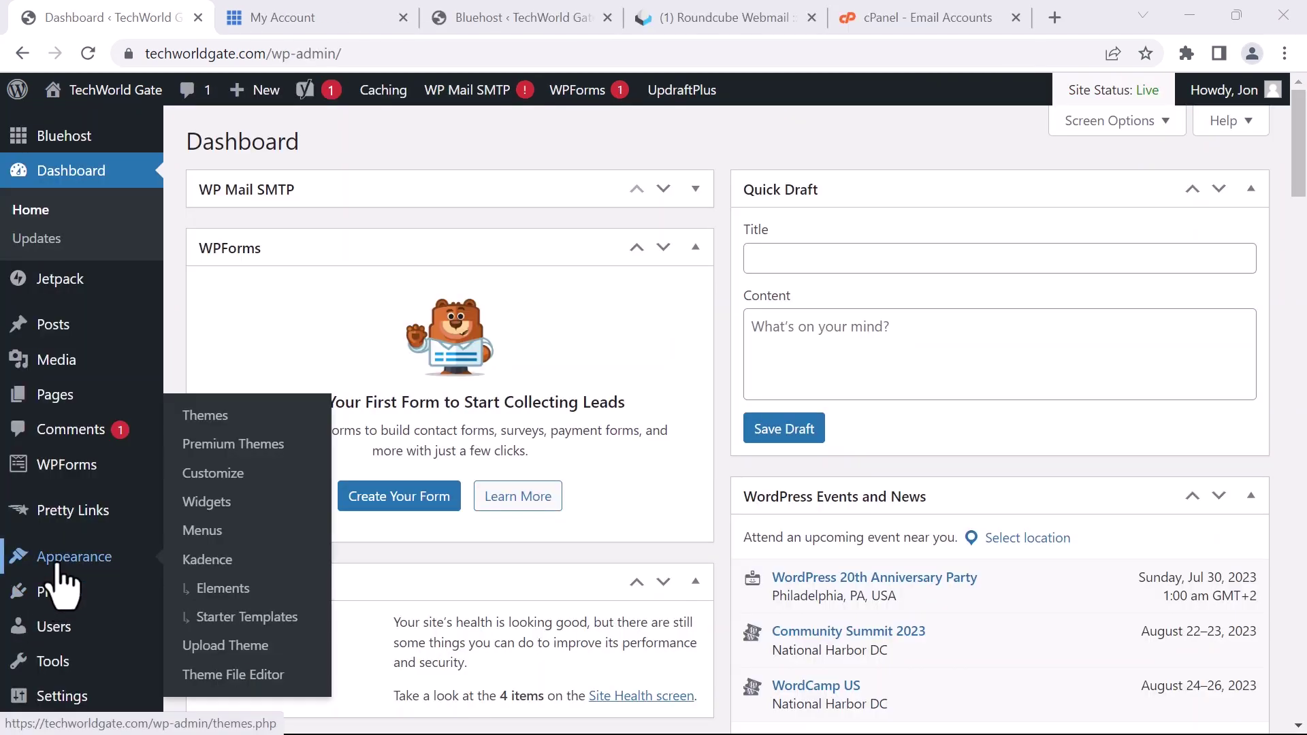
Review the logo, site title and tagline settings under Customizer Site Identity
left_click(203, 477)
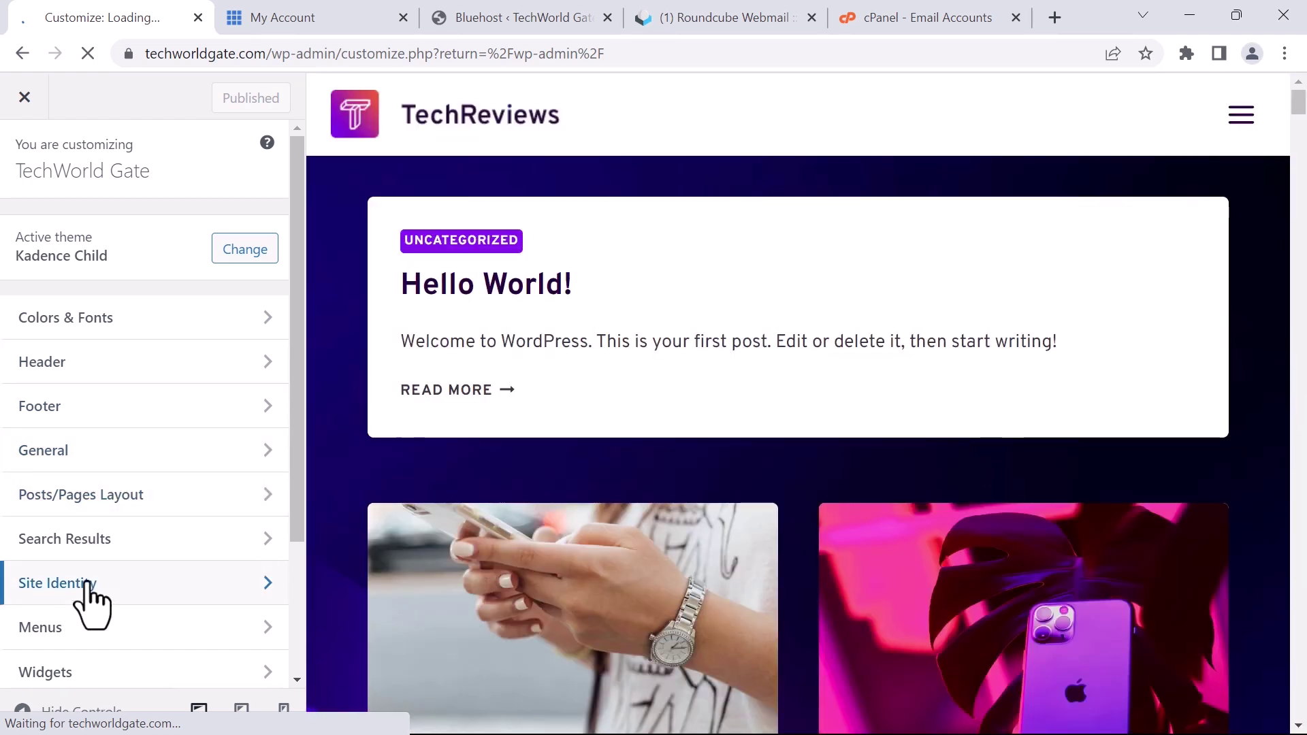
left_click(88, 585)
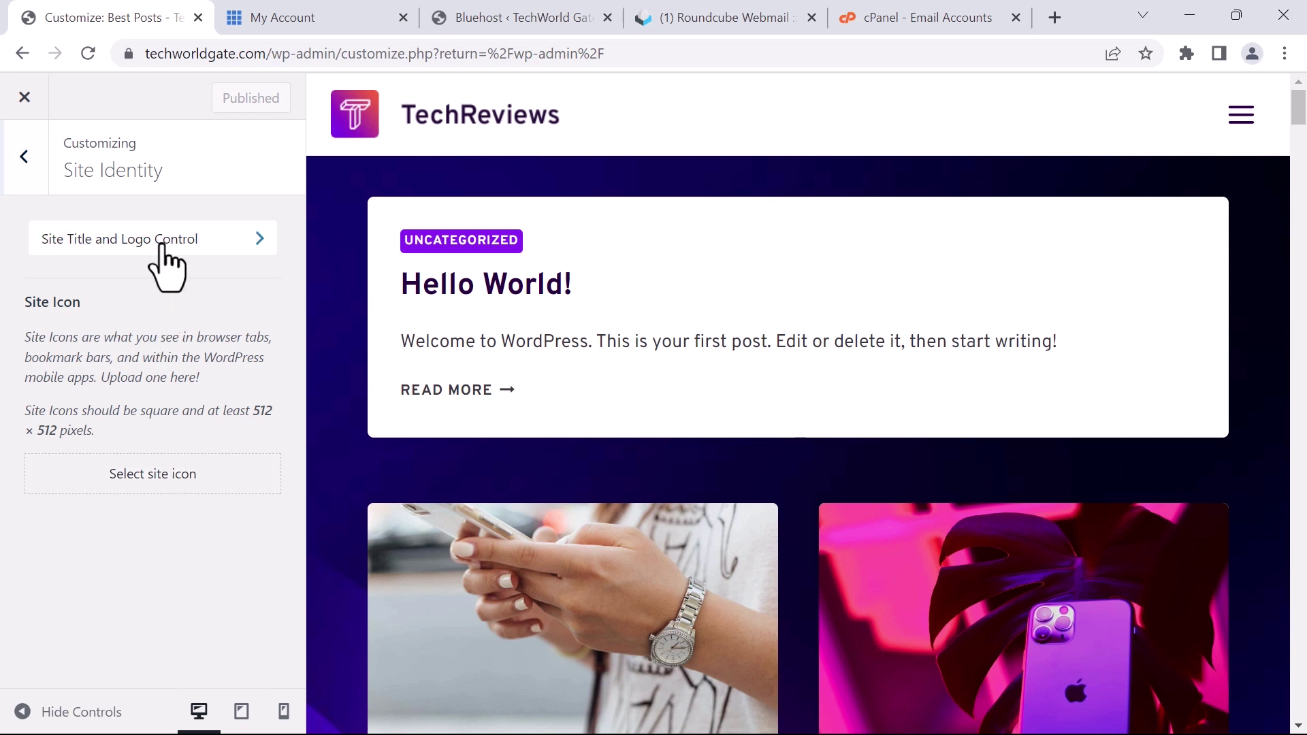
left_click(38, 247)
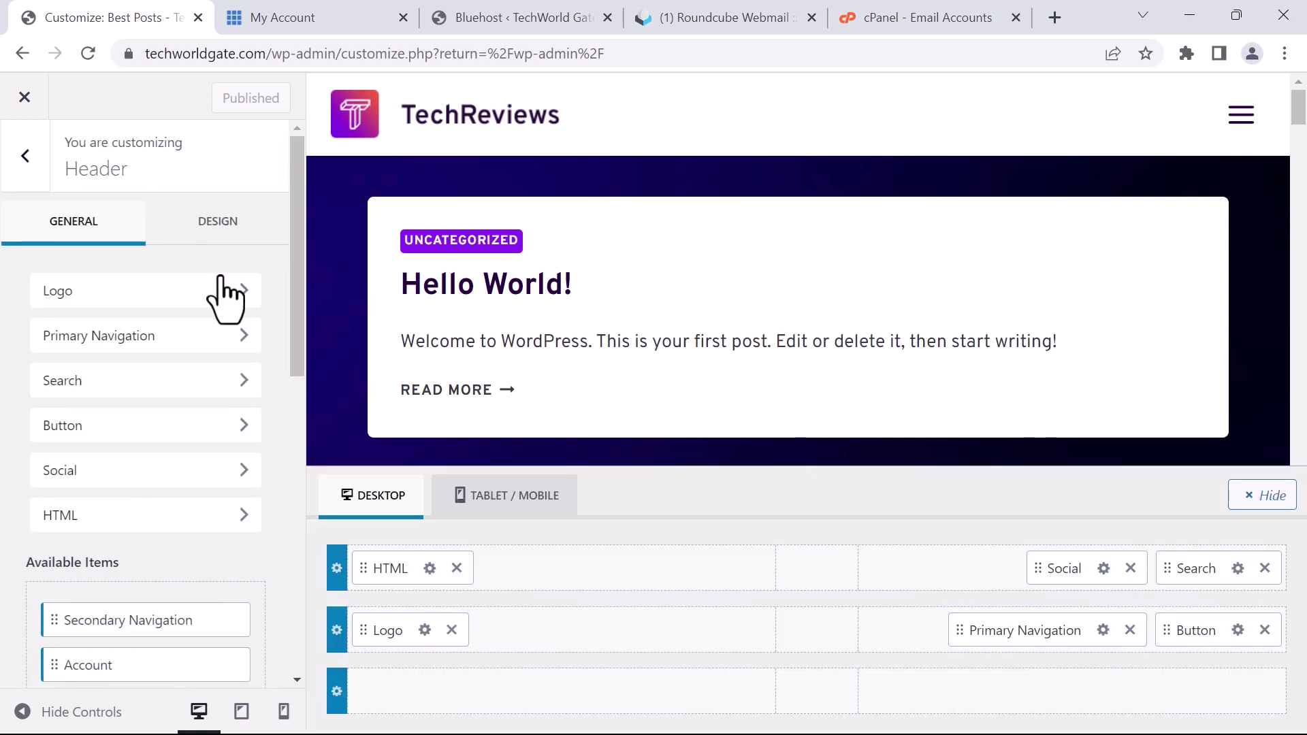
left_click(84, 290)
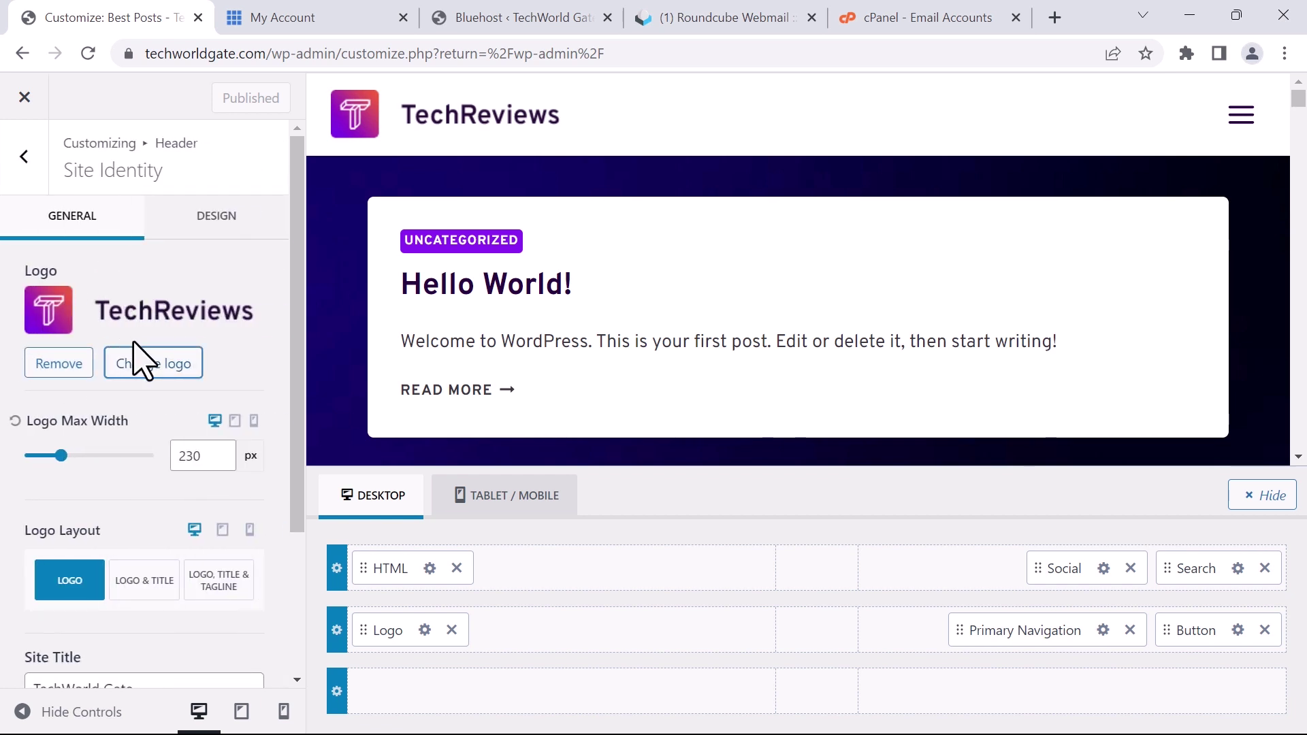
scroll(170, 452, "down", 3)
scroll(163, 470, "up", 3)
scroll(136, 490, "down", 3)
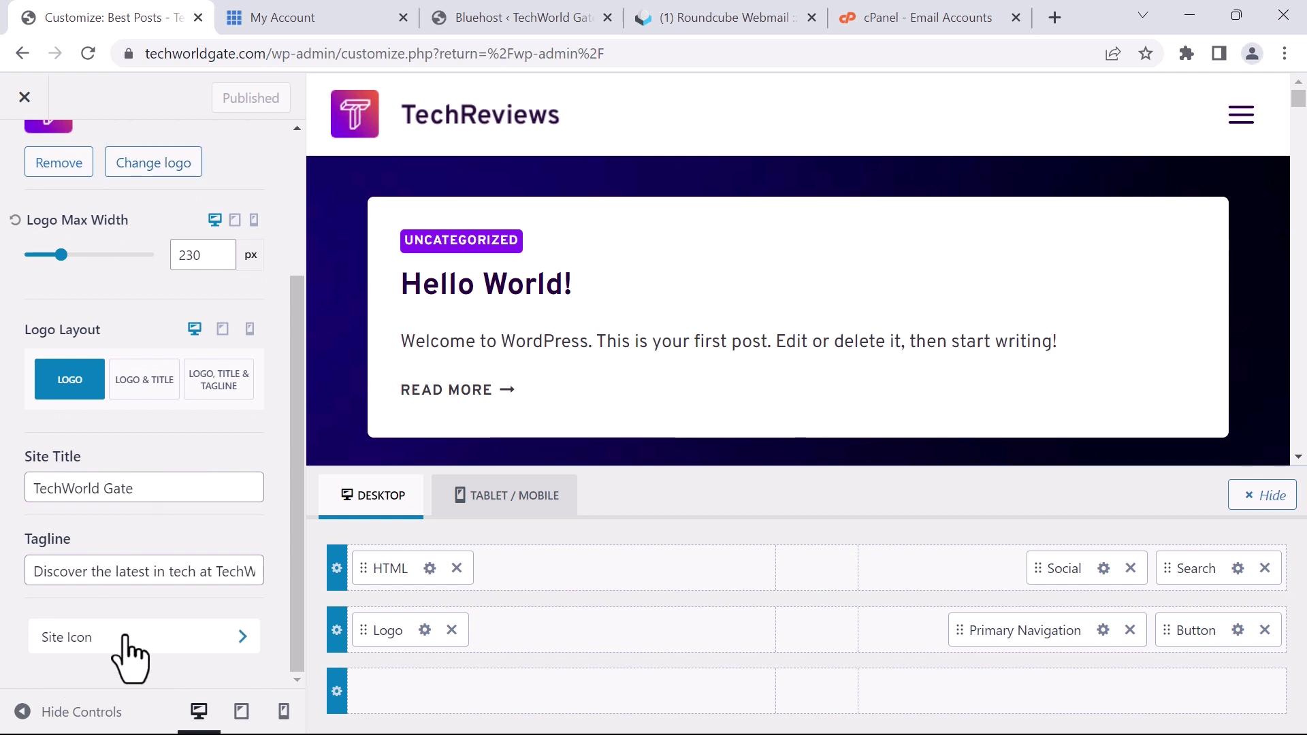
Check the Site Icon setting, then return to the admin Dashboard
left_click(230, 633)
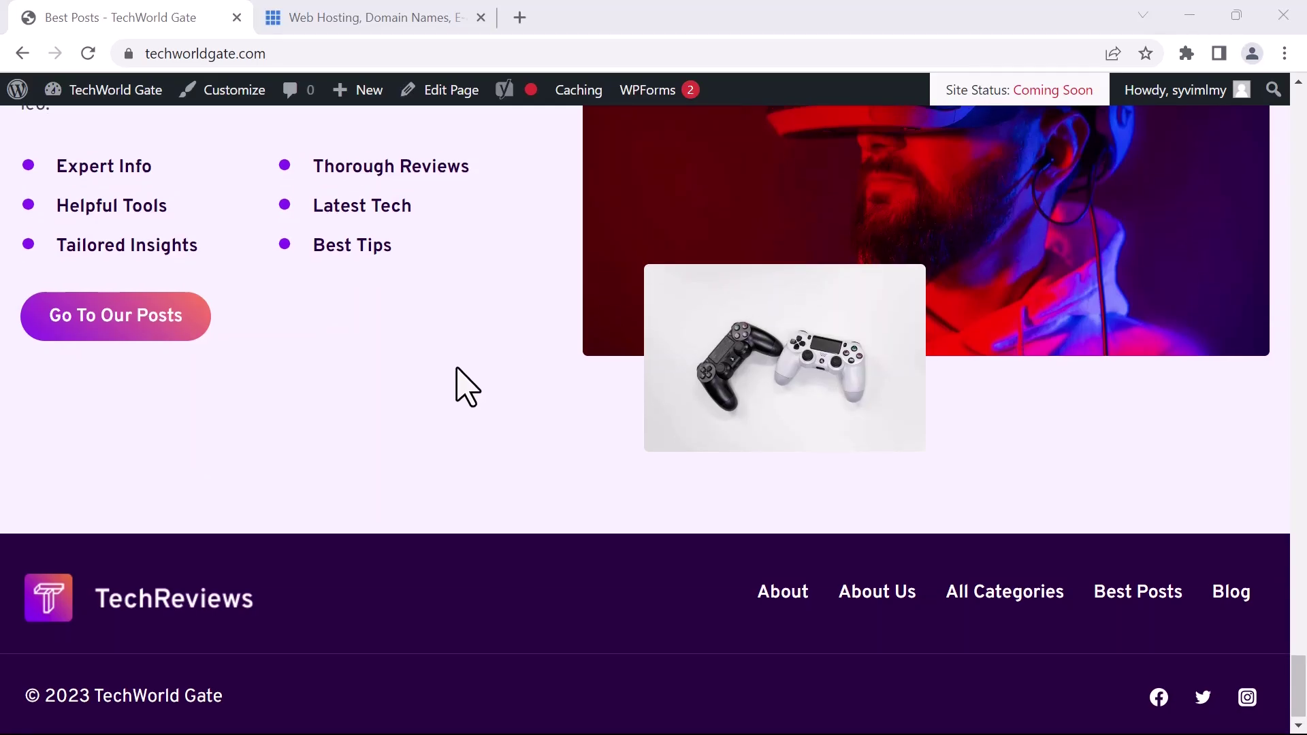
scroll(149, 218, "up", 2)
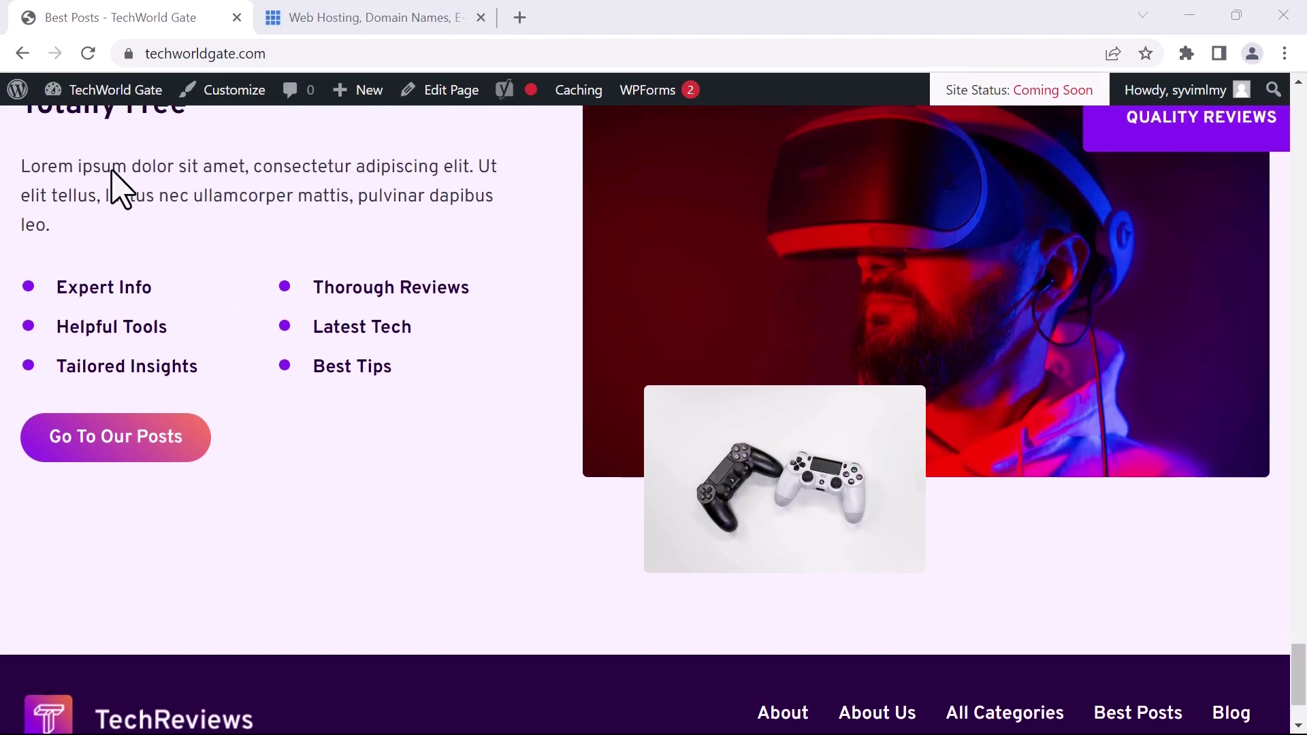
left_click(76, 93)
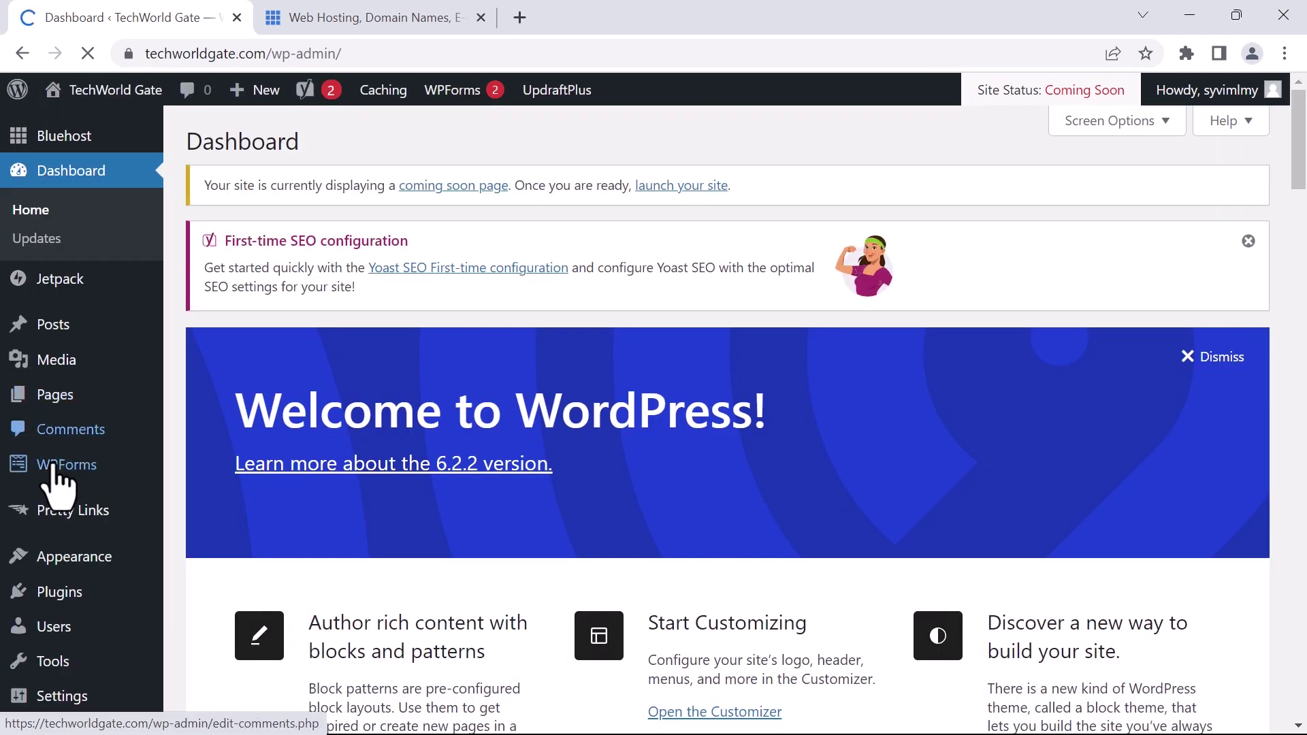
Open Appearance > Themes to see Kadence Child as the active theme
scroll(27, 504, "down", 2)
scroll(28, 504, "down", 3)
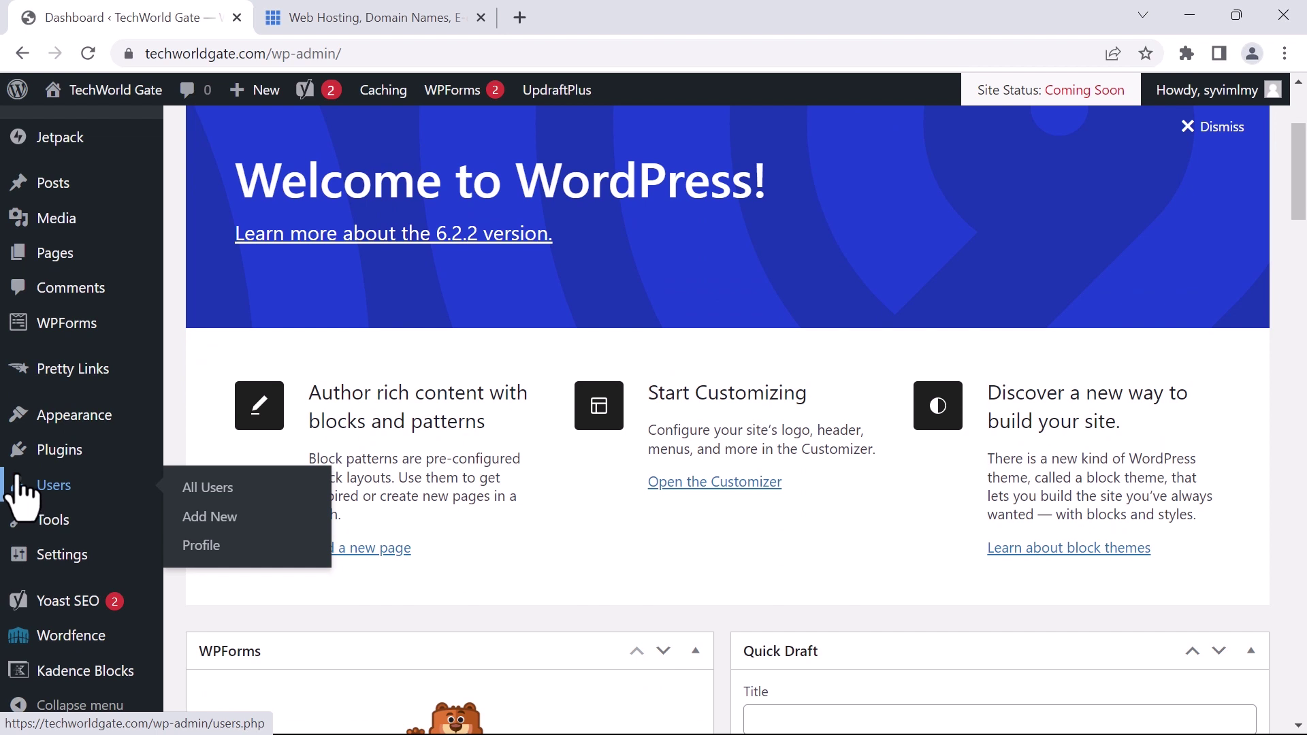
scroll(262, 279, "down", 2)
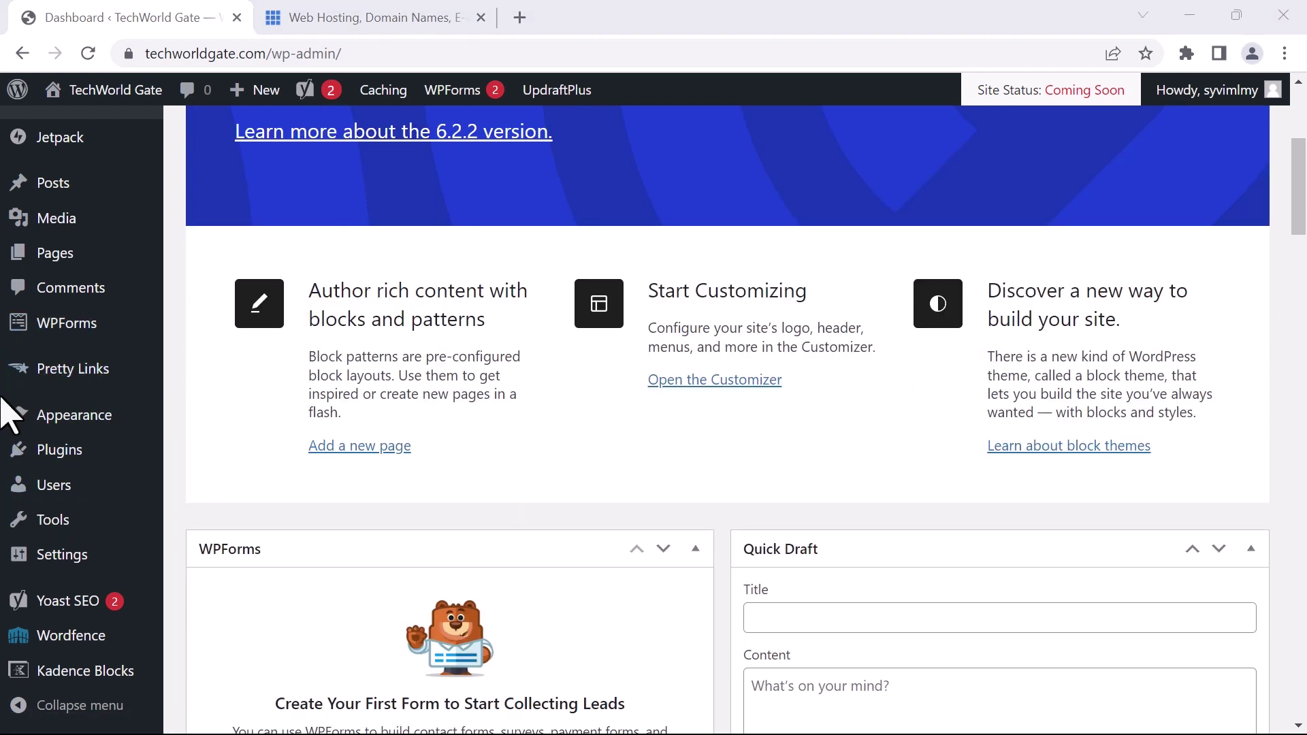
mouse_move(75, 423)
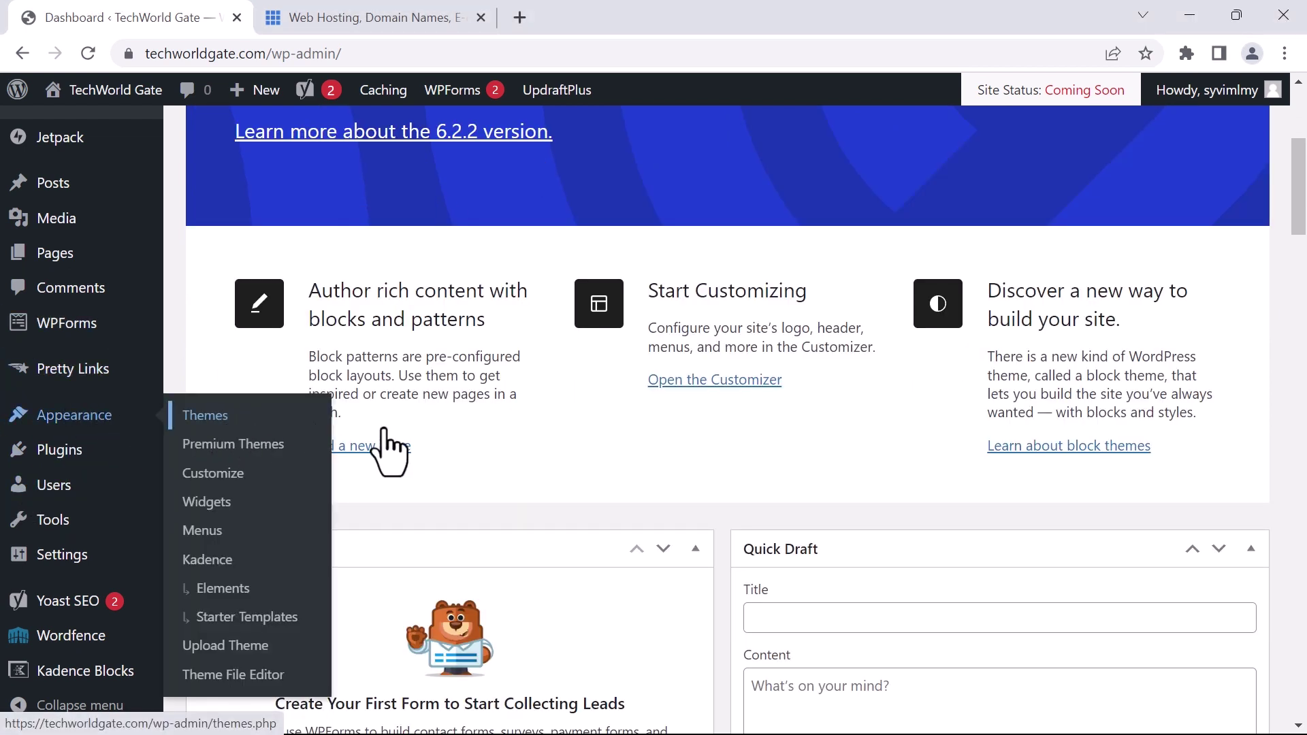
left_click(320, 427)
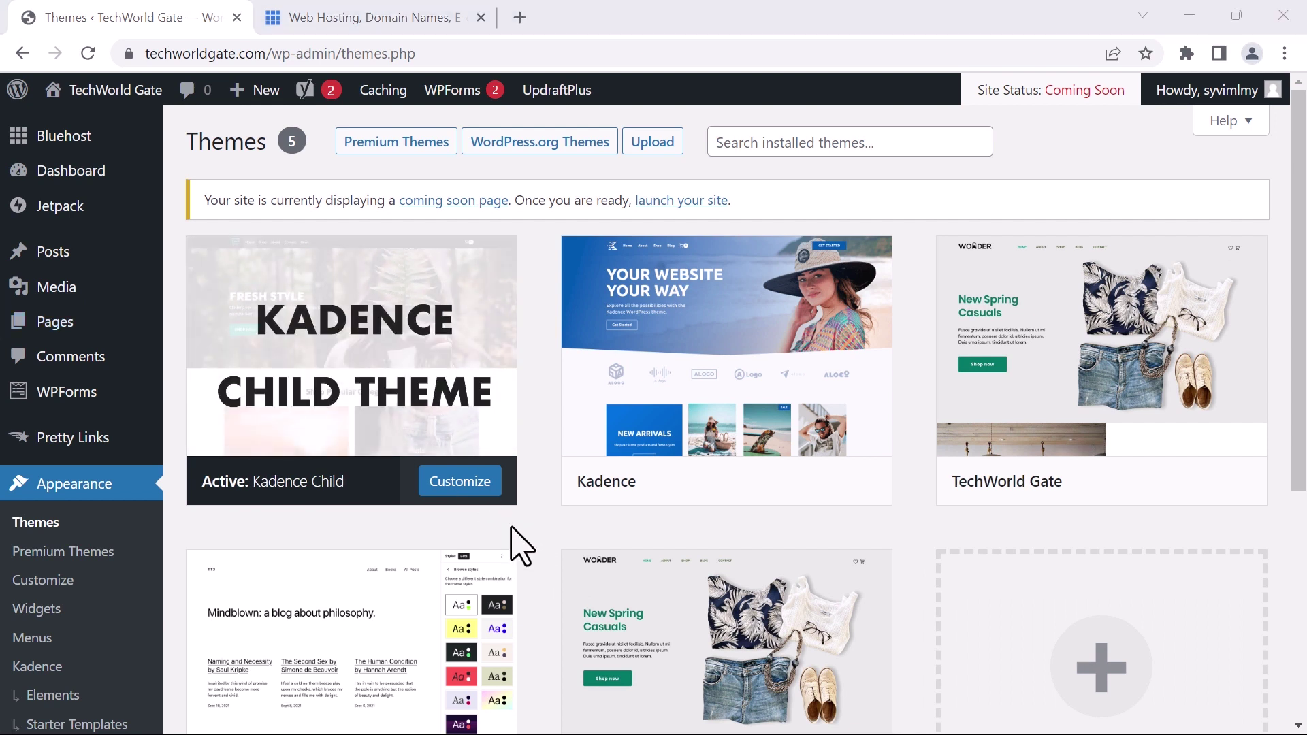
Review the Main menu's items and its Primary display location, then head back to the Dashboard
left_click(33, 640)
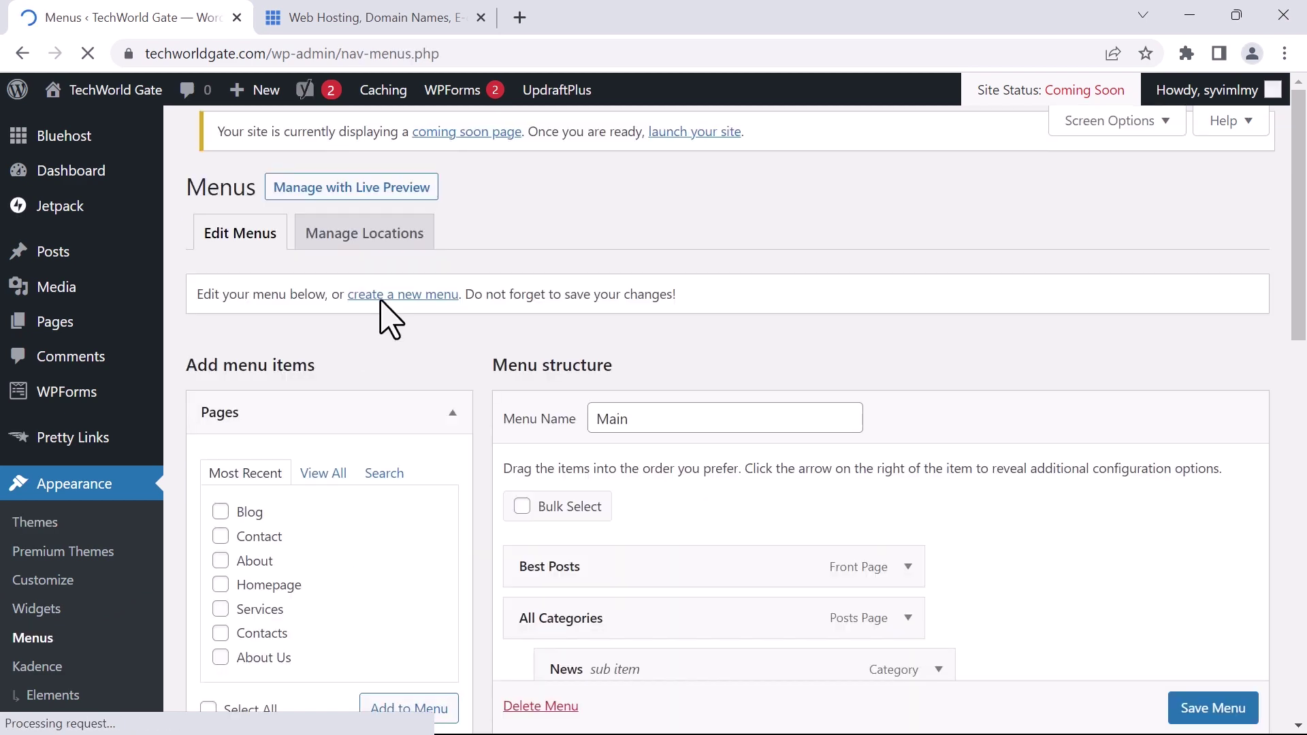
scroll(432, 435, "down", 1)
left_click(631, 333)
scroll(436, 265, "down", 10)
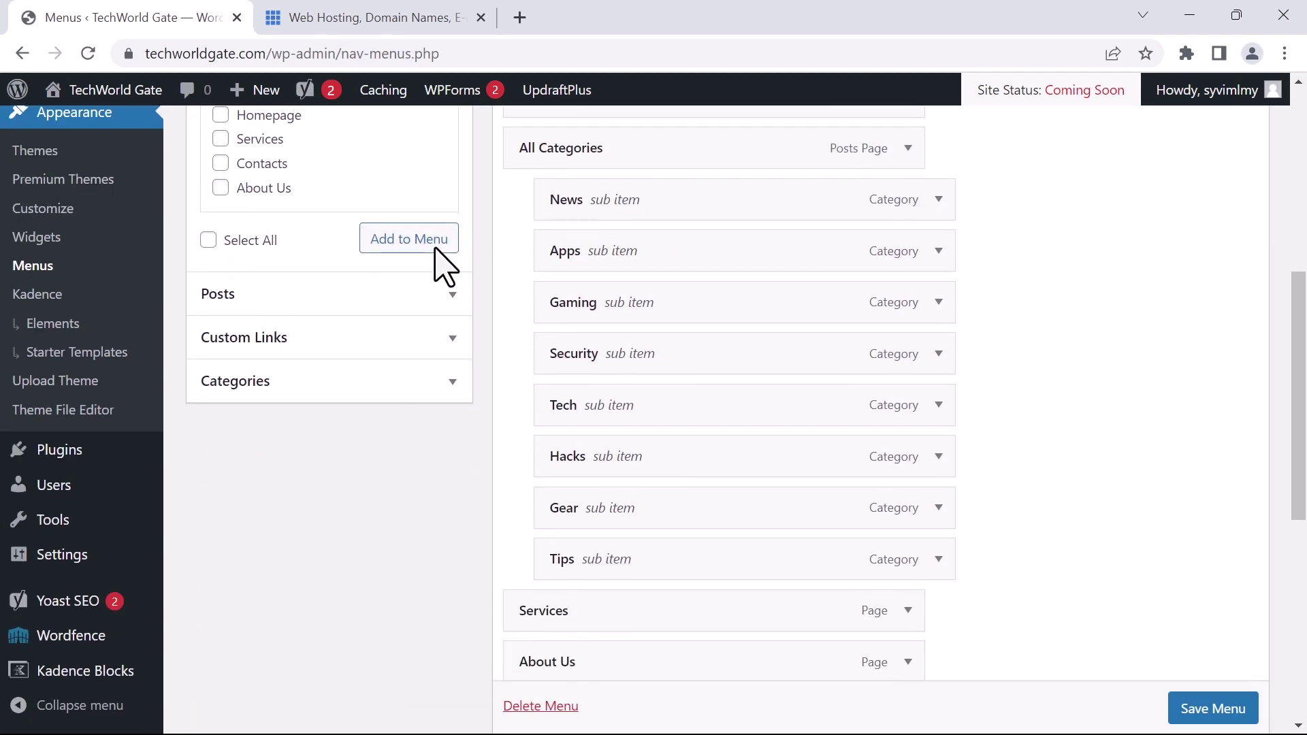
scroll(449, 272, "down", 4)
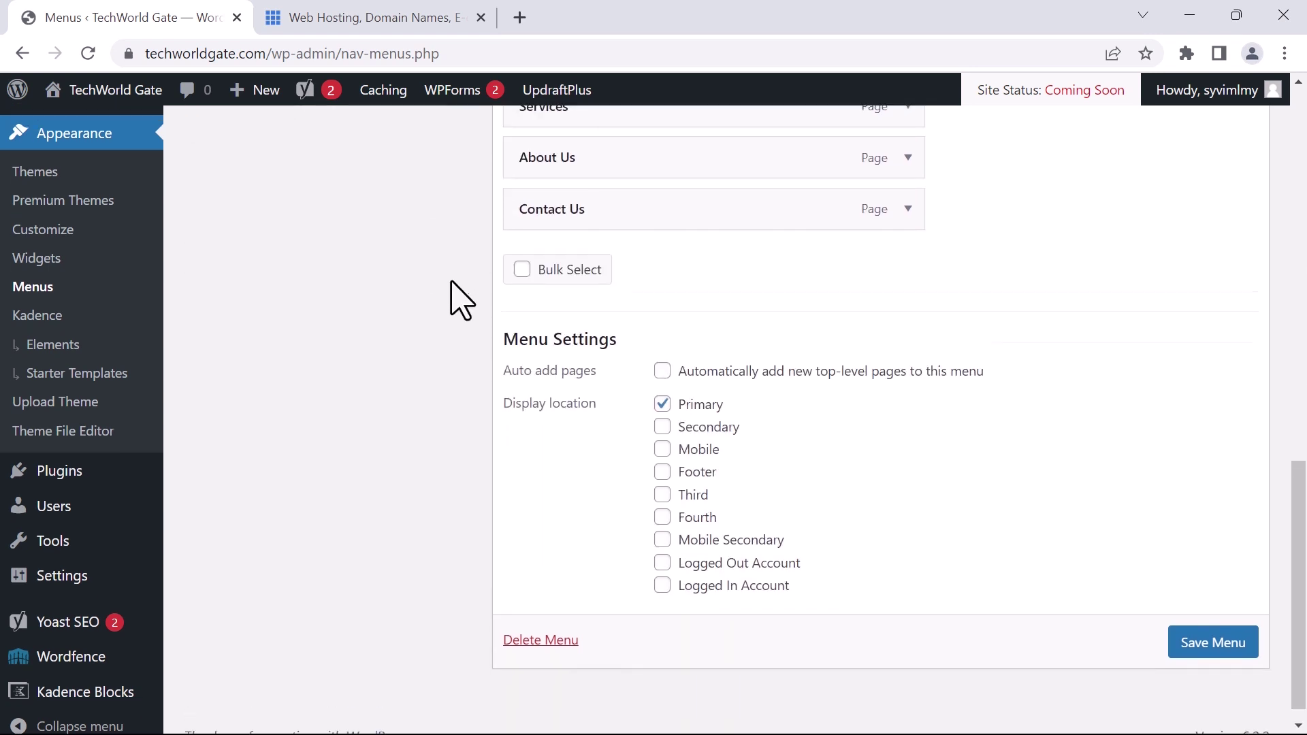
scroll(452, 269, "up", 15)
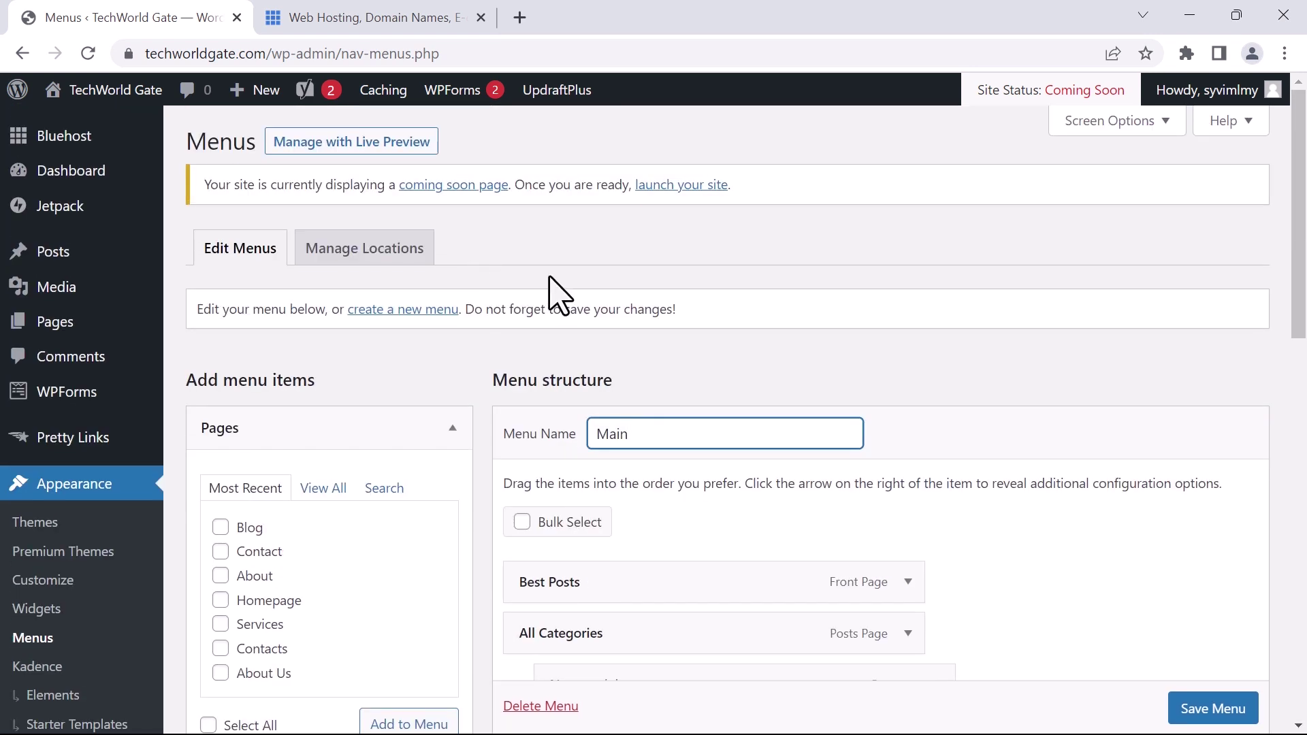
scroll(896, 388, "down", 2)
scroll(867, 379, "up", 2)
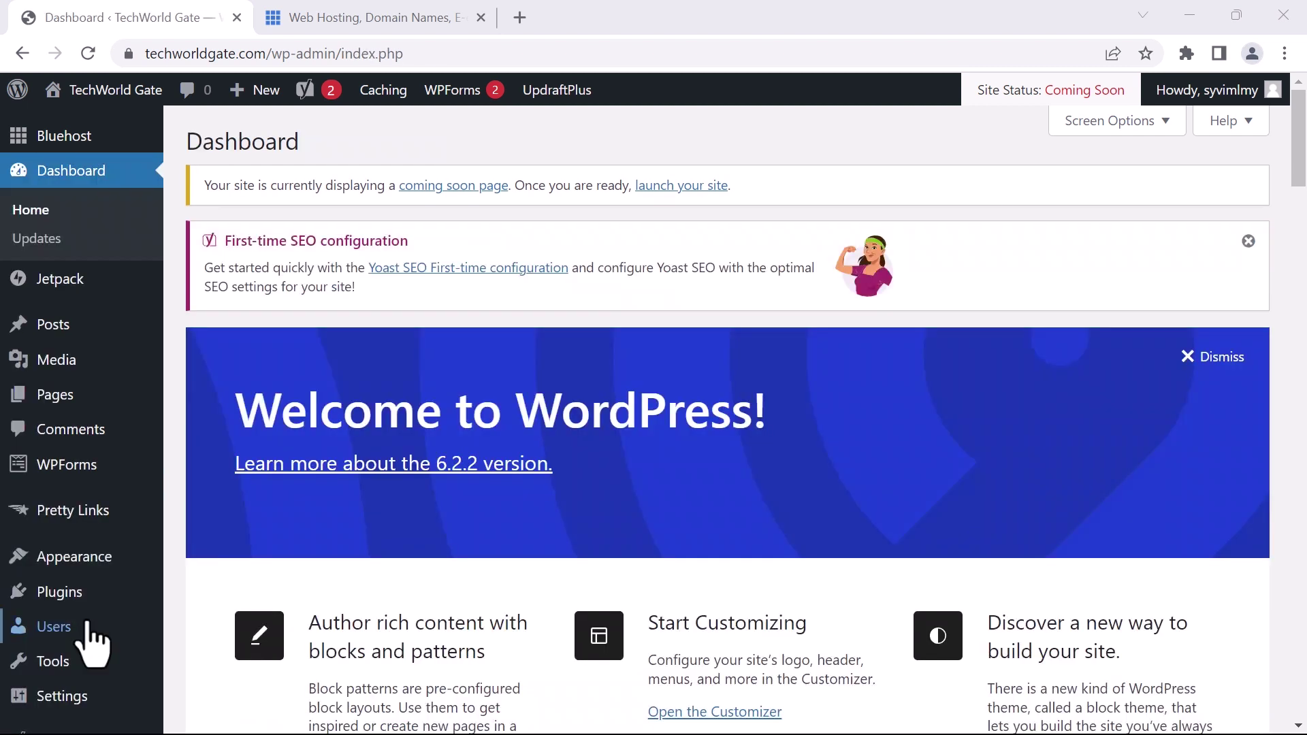
mouse_move(58, 629)
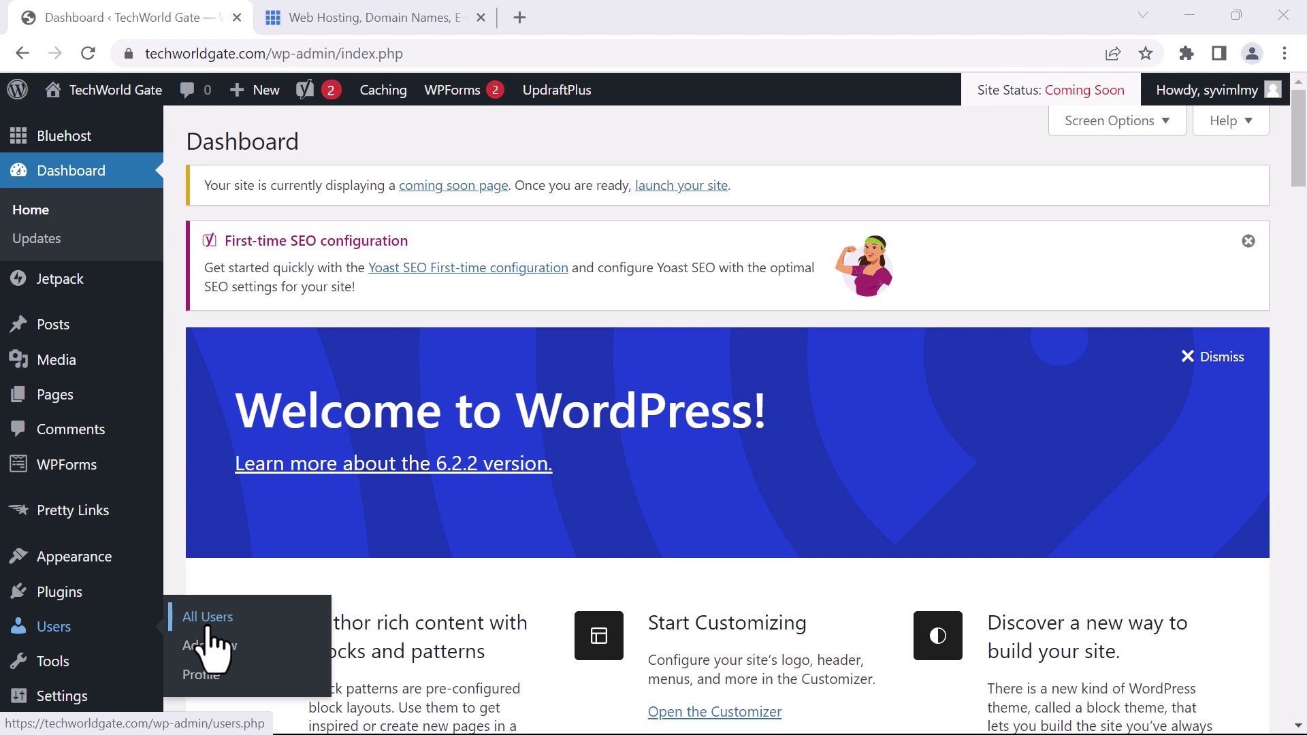
scroll(28, 681, "down", 2)
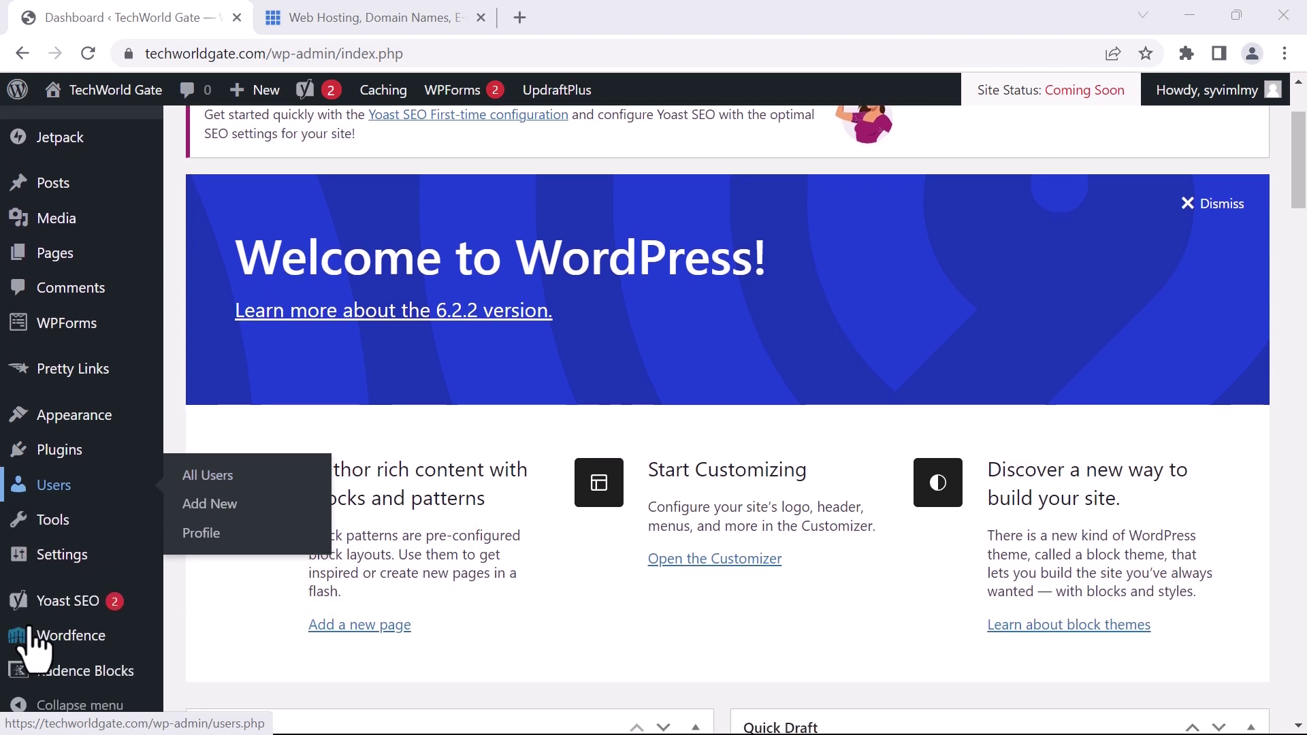
Check the WordPress Address and Site Address URLs in Settings > General
mouse_move(46, 572)
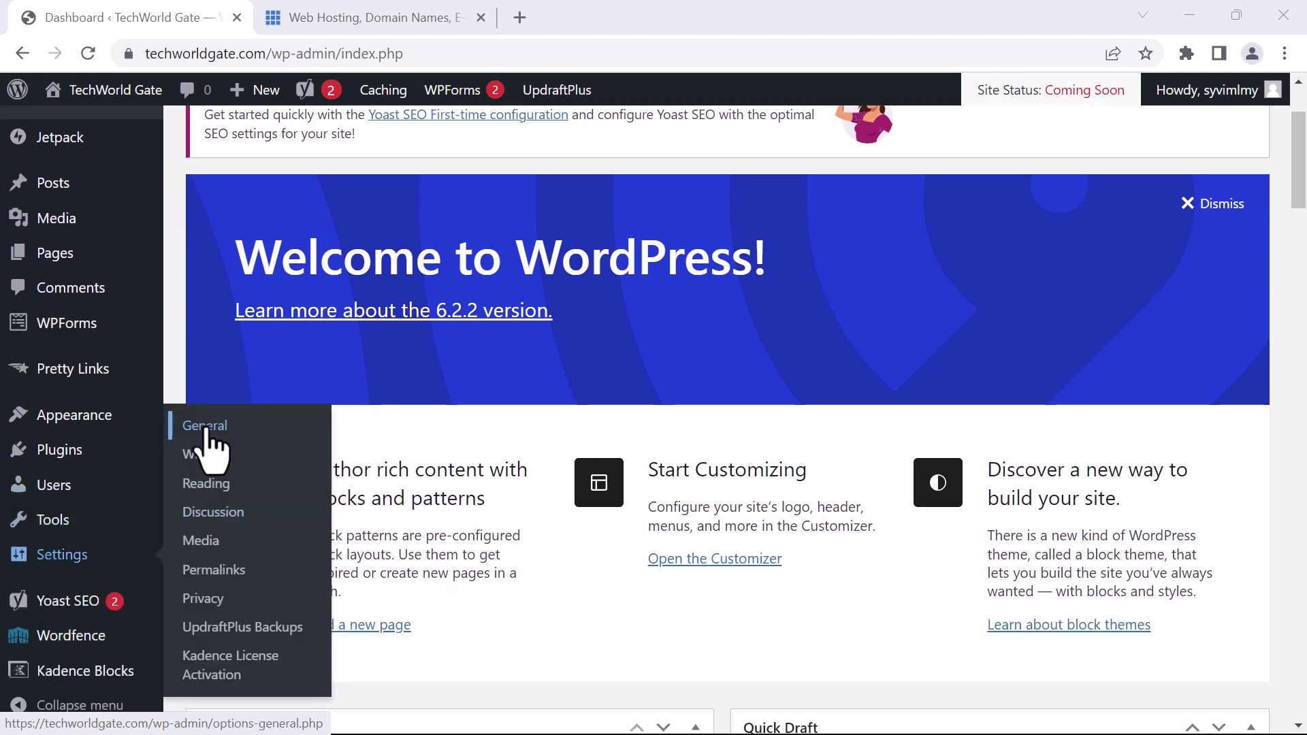
left_click(217, 429)
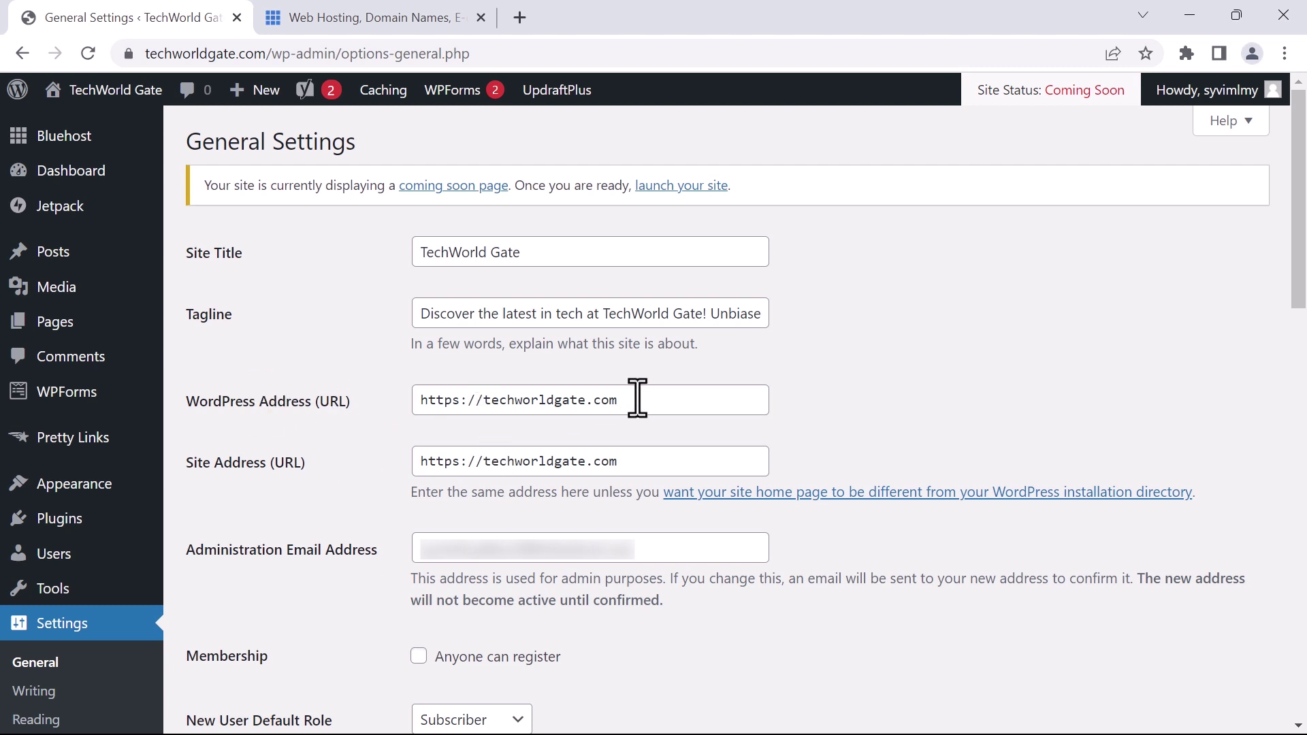
left_click_drag(637, 398, 418, 398)
left_click(790, 379)
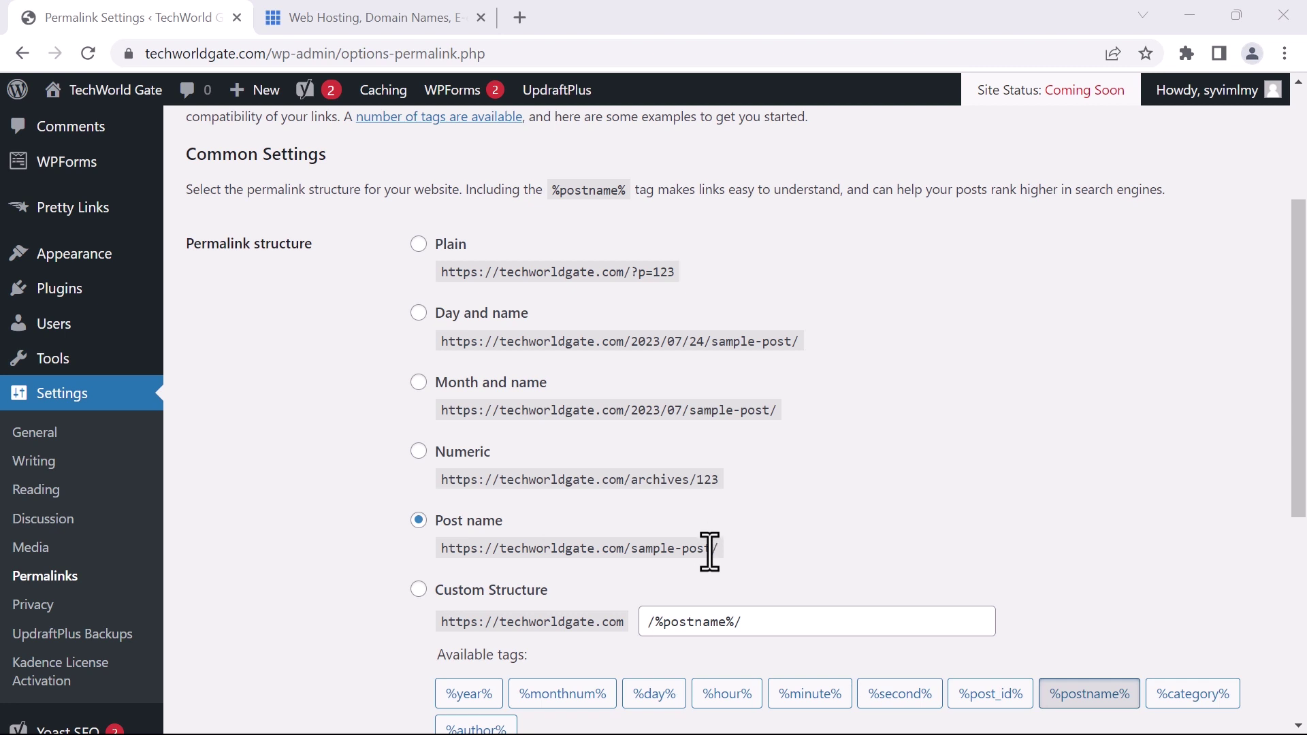
Bring up the Bluehost Home page for TechWorld Gate in WordPress admin
left_click(618, 556)
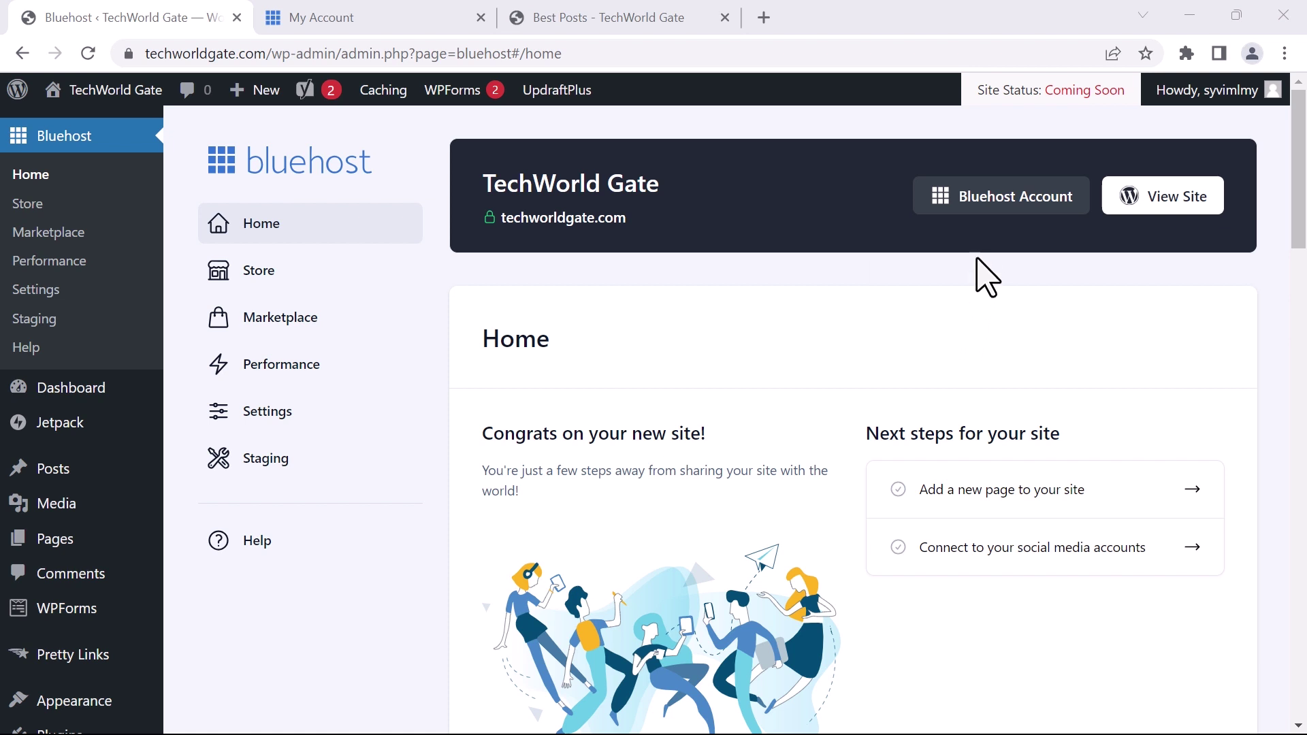
Open the WordPress Basic Hosting details and scroll to the techworldgate.com site, logging into its WordPress admin
left_click(986, 202)
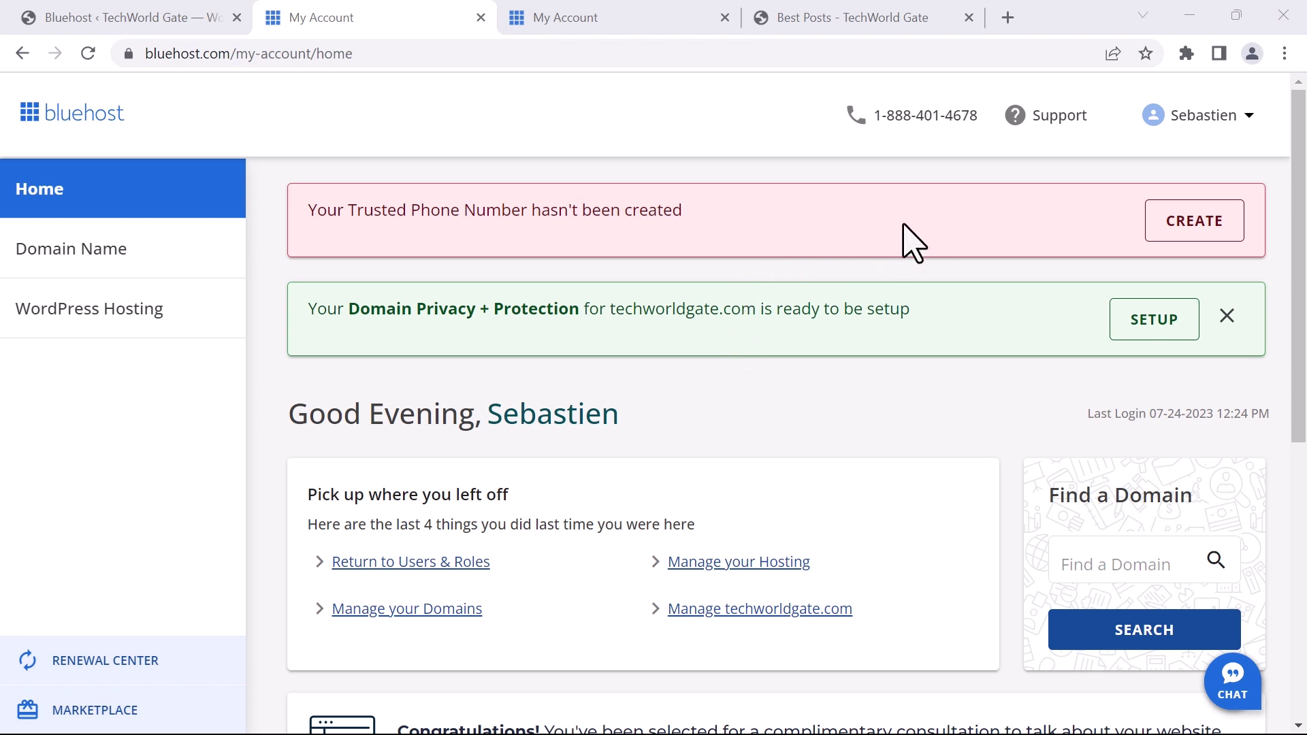
left_click(1184, 216)
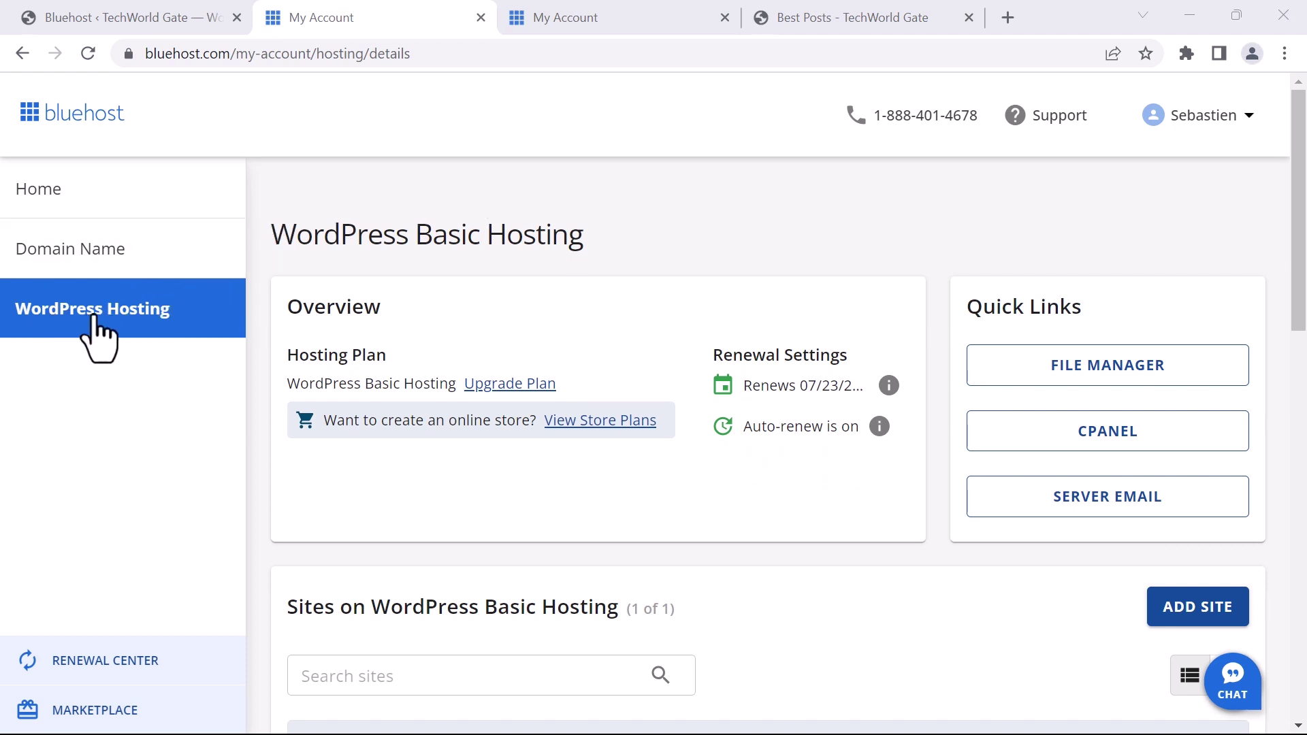
scroll(359, 304, "down", 2)
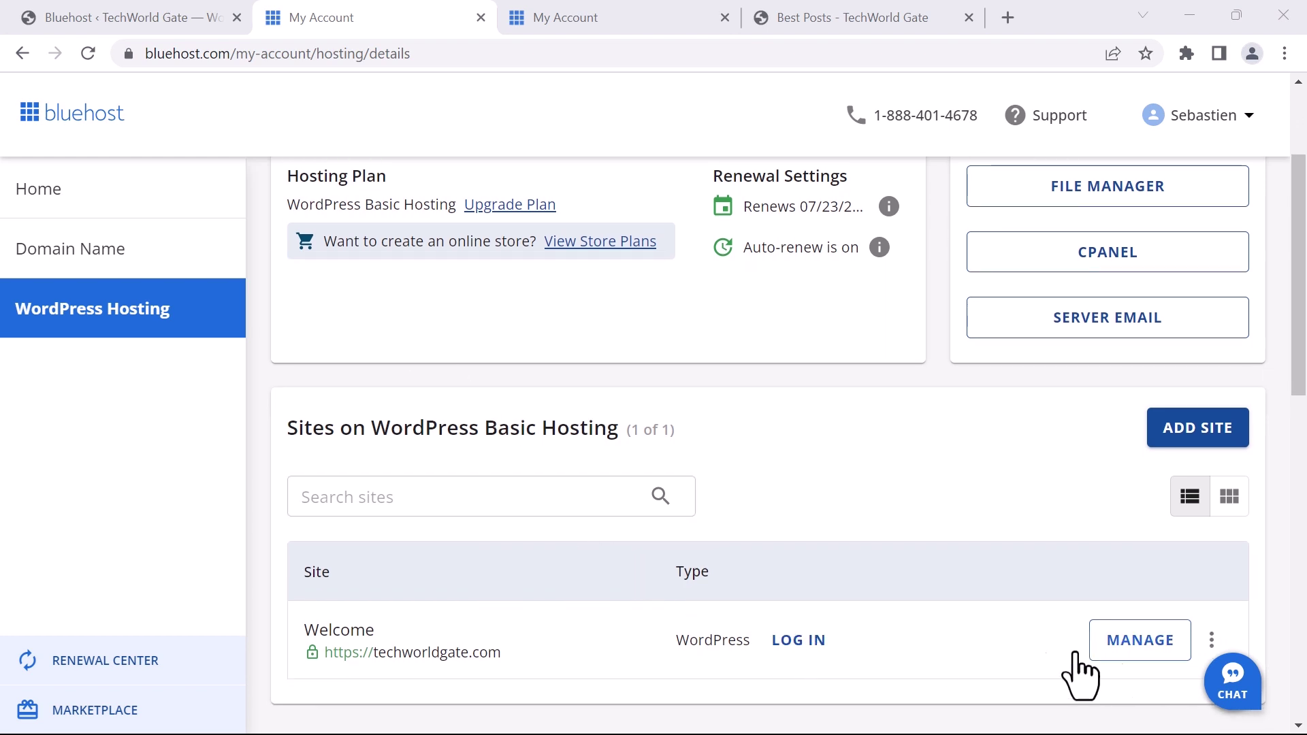
left_click(793, 641)
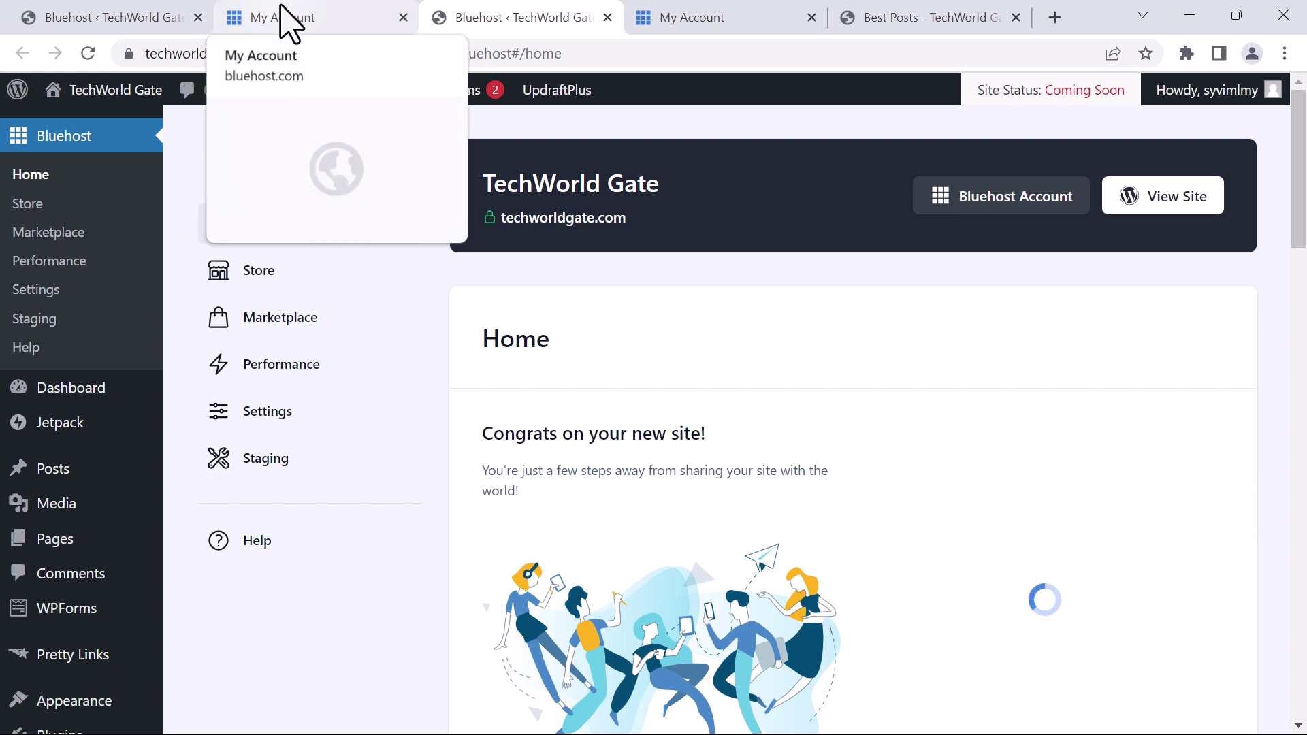
left_click(290, 20)
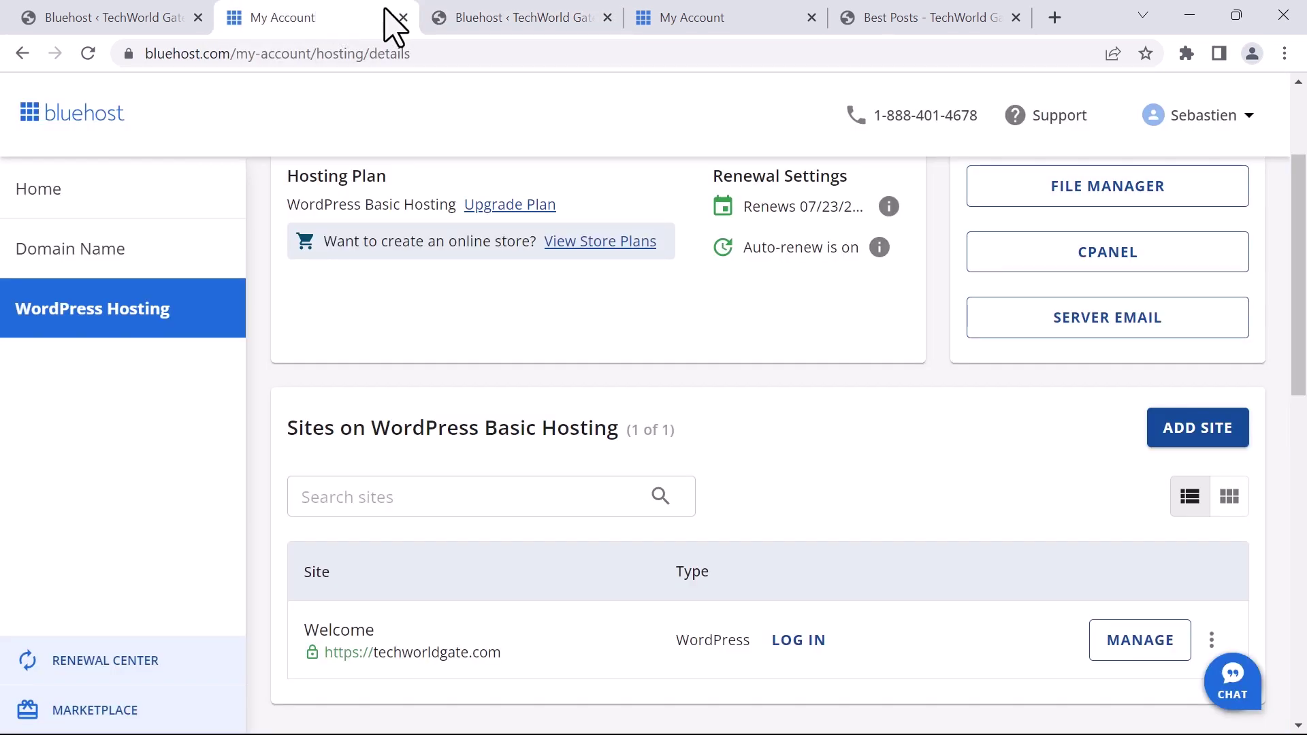
Manage techworldgate.com and browse its Security, Backups, Plugins and Speed tabs, ending on caching settings
left_click(1127, 652)
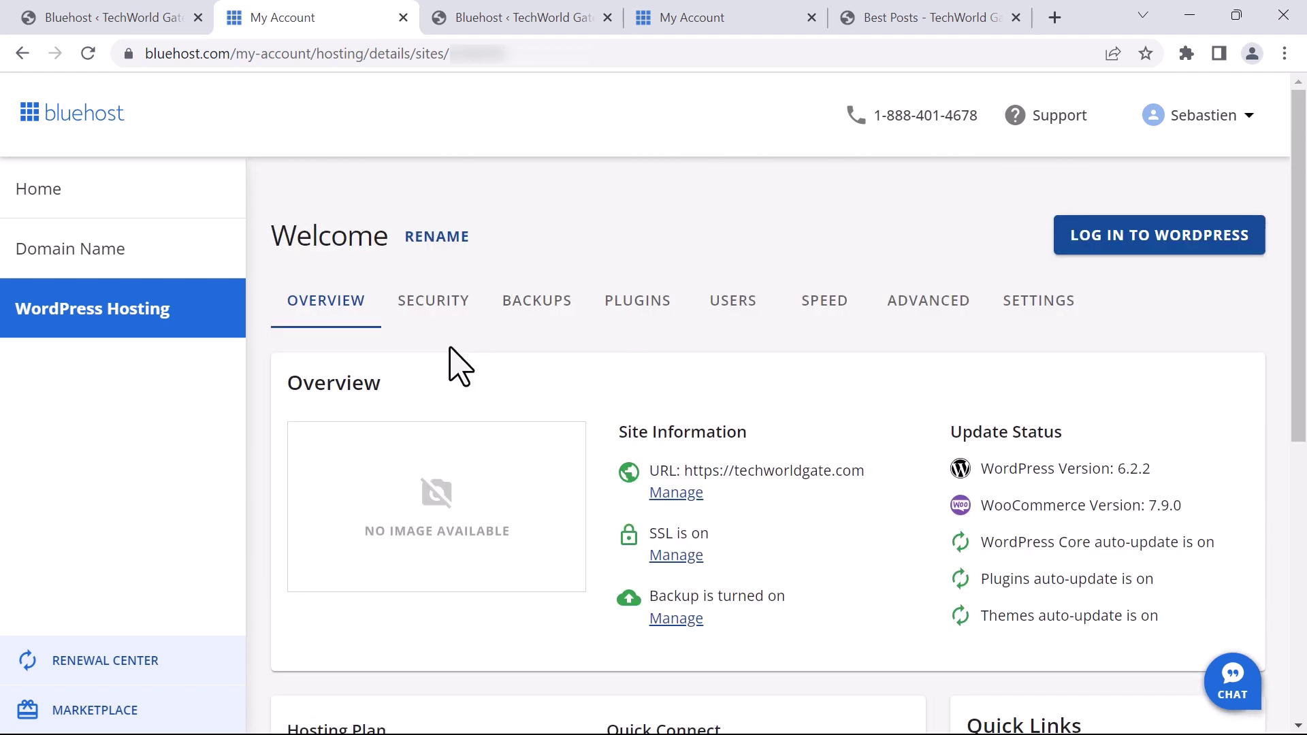
left_click(447, 305)
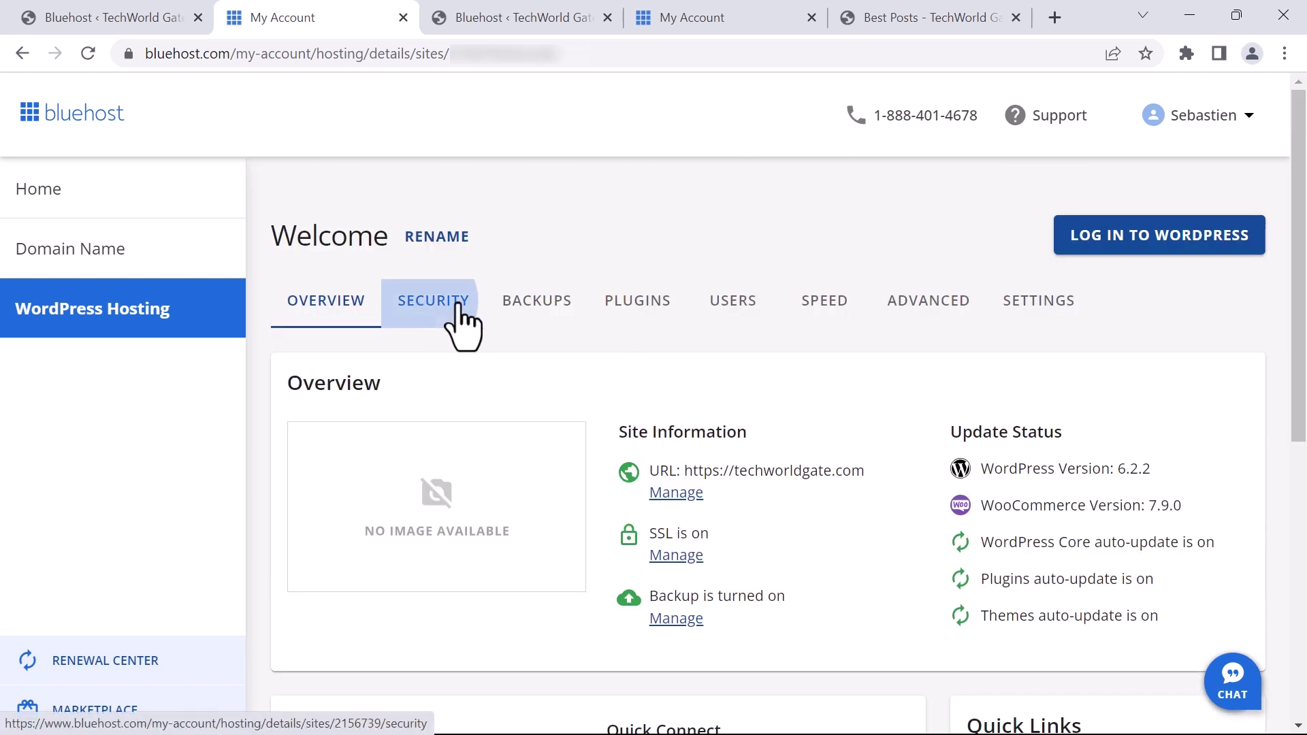
left_click(536, 300)
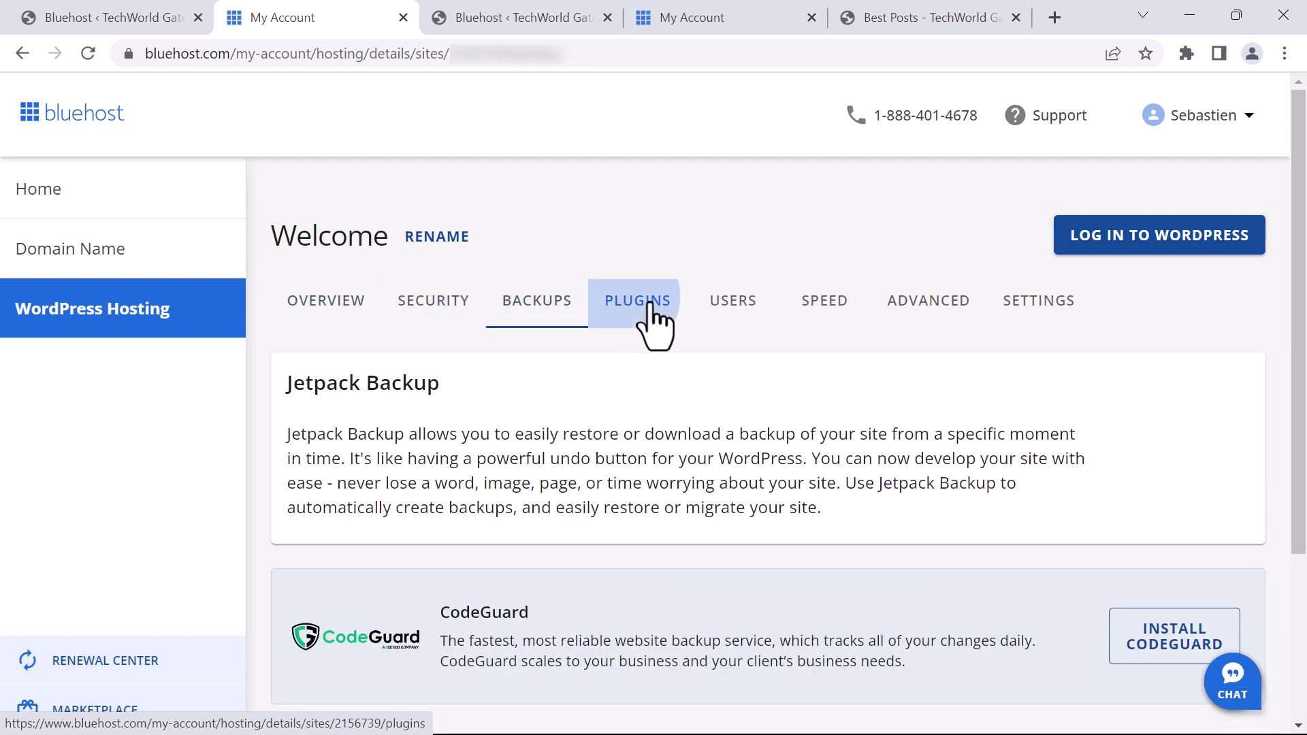
left_click(636, 319)
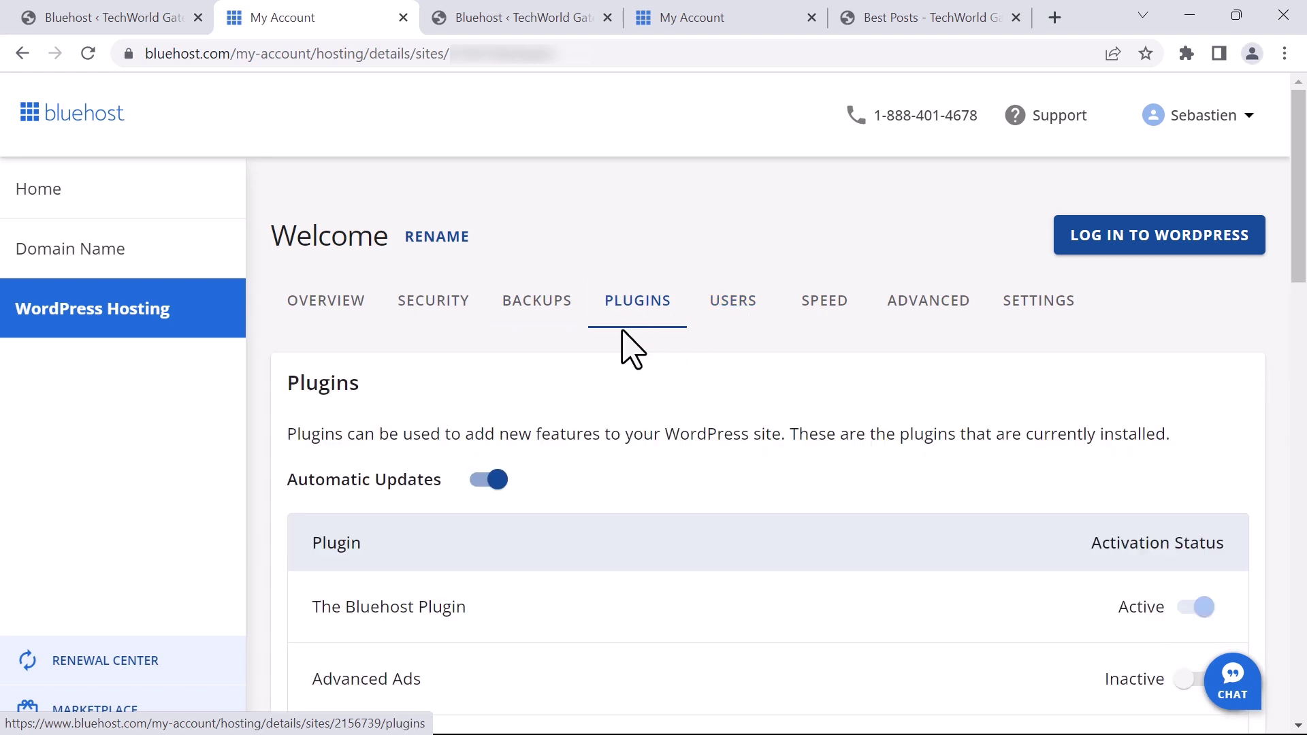
scroll(632, 348, "down", 1)
left_click_drag(300, 402, 397, 404)
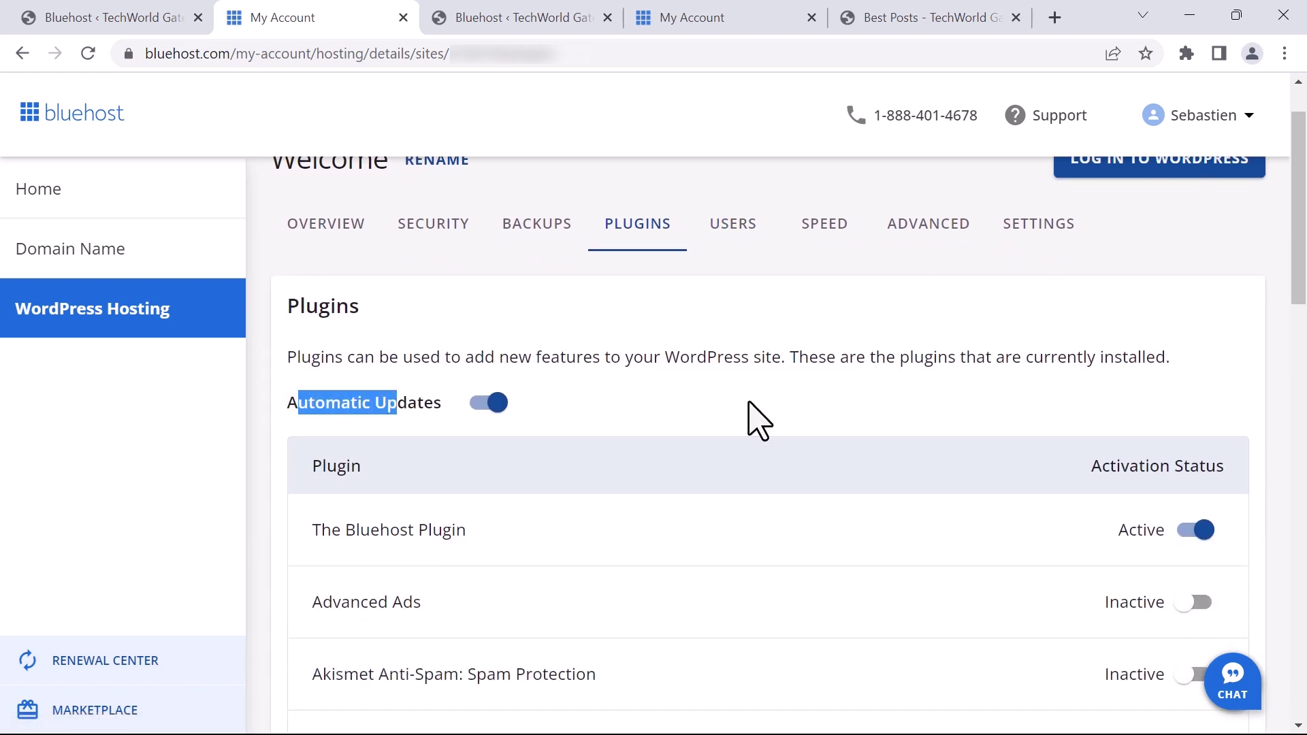
scroll(747, 399, "down", 1)
scroll(692, 528, "up", 2)
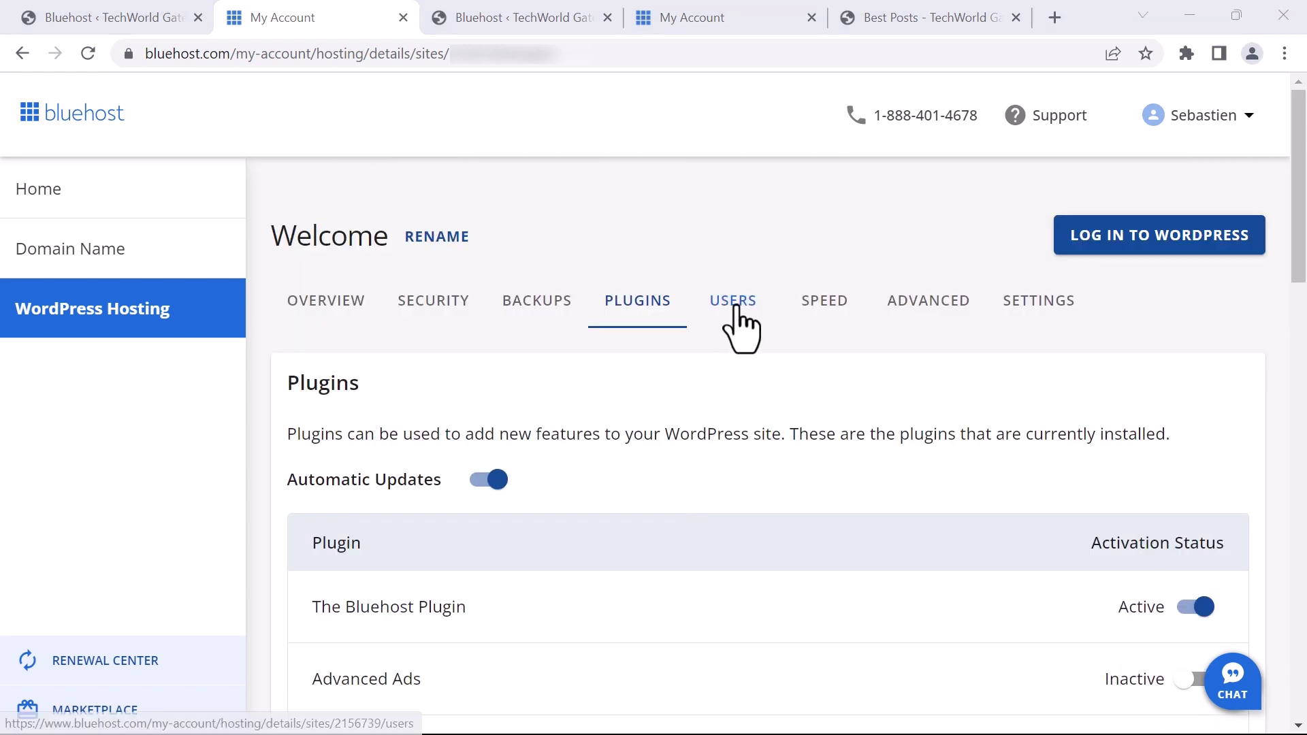
left_click(827, 320)
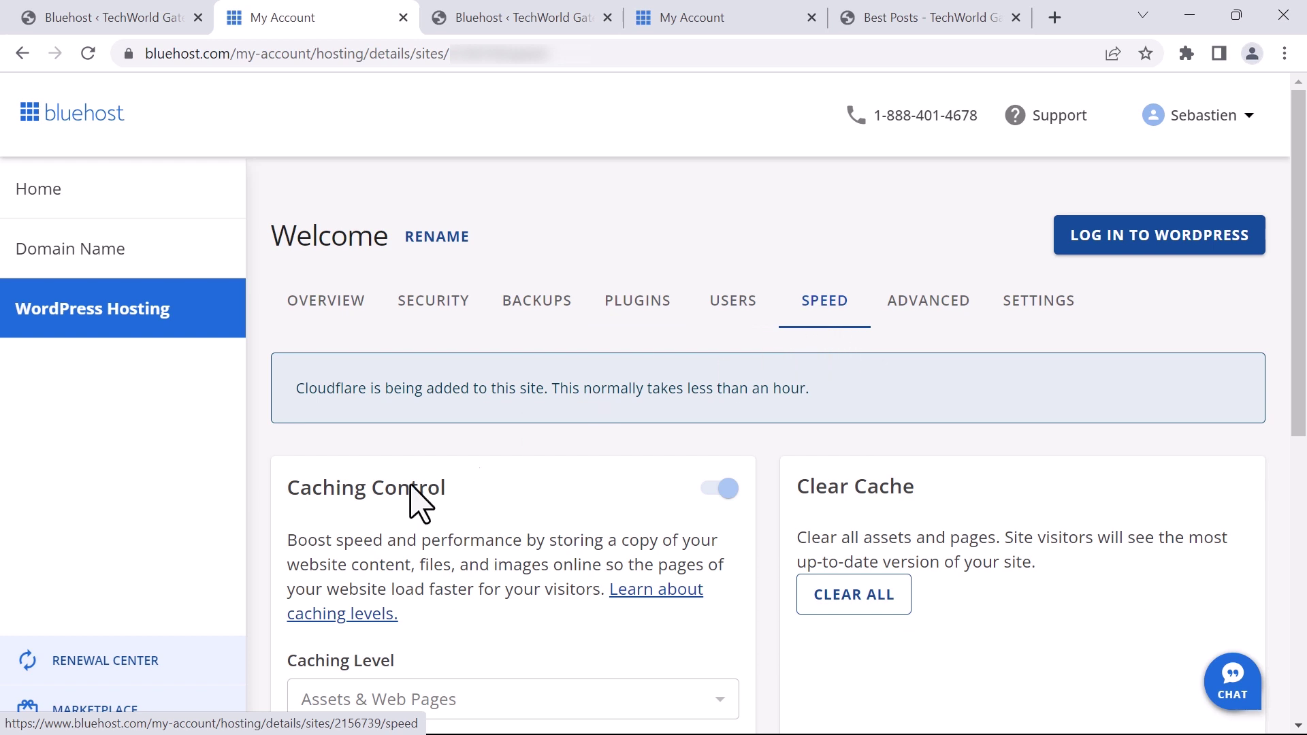
scroll(294, 530, "down", 3)
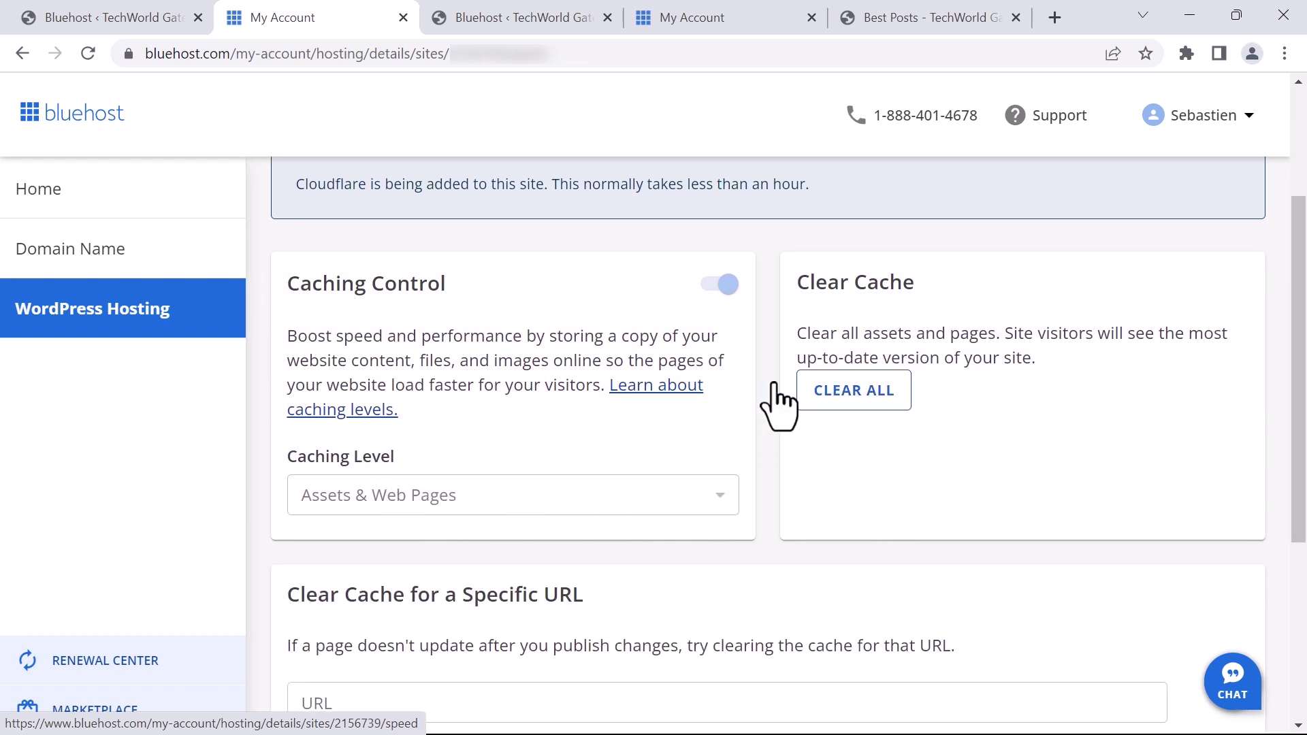
scroll(836, 395, "down", 1)
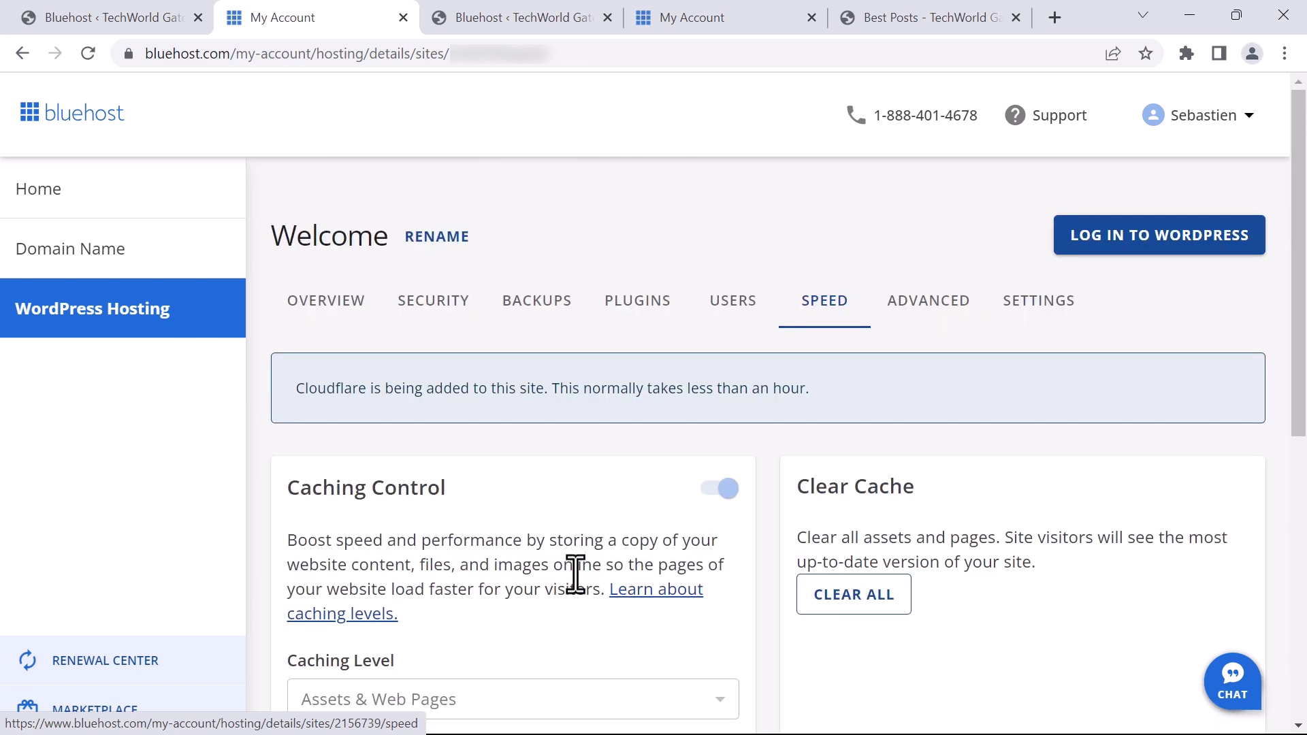
Browse the site's Advanced server tools tab
left_click(930, 286)
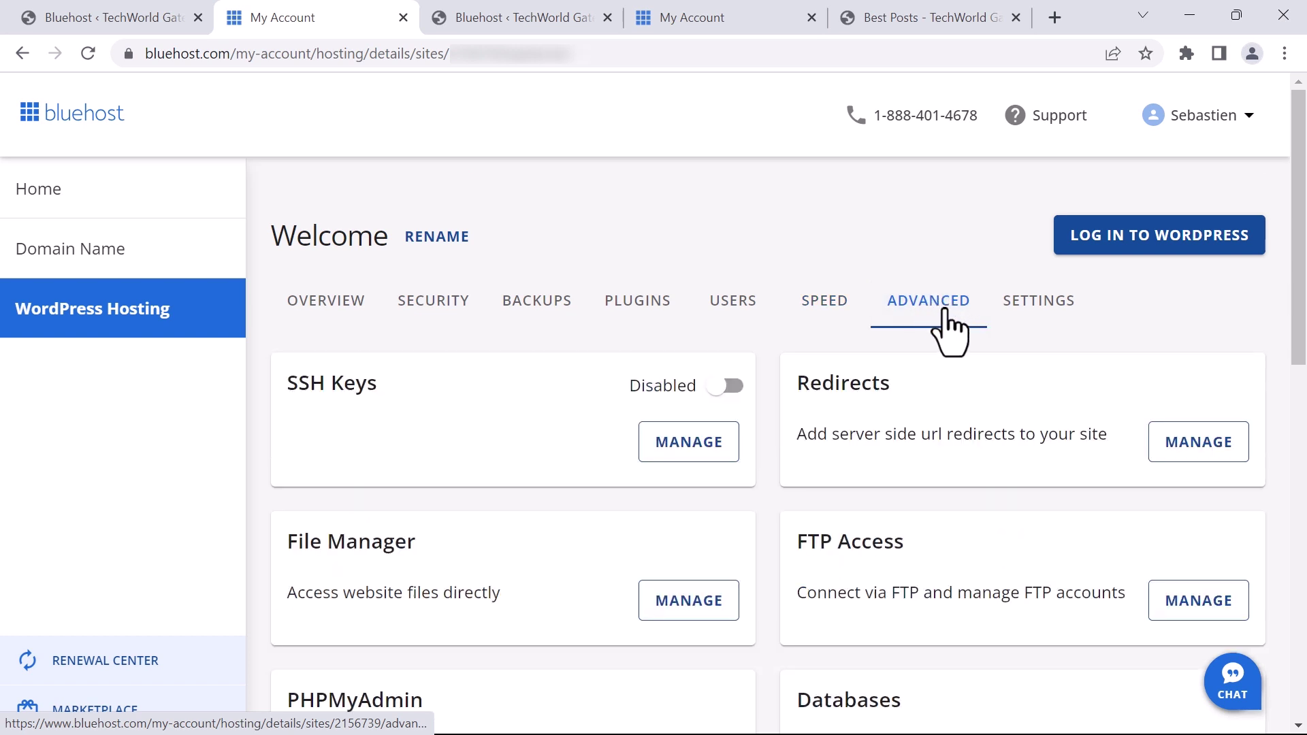
scroll(934, 311, "down", 7)
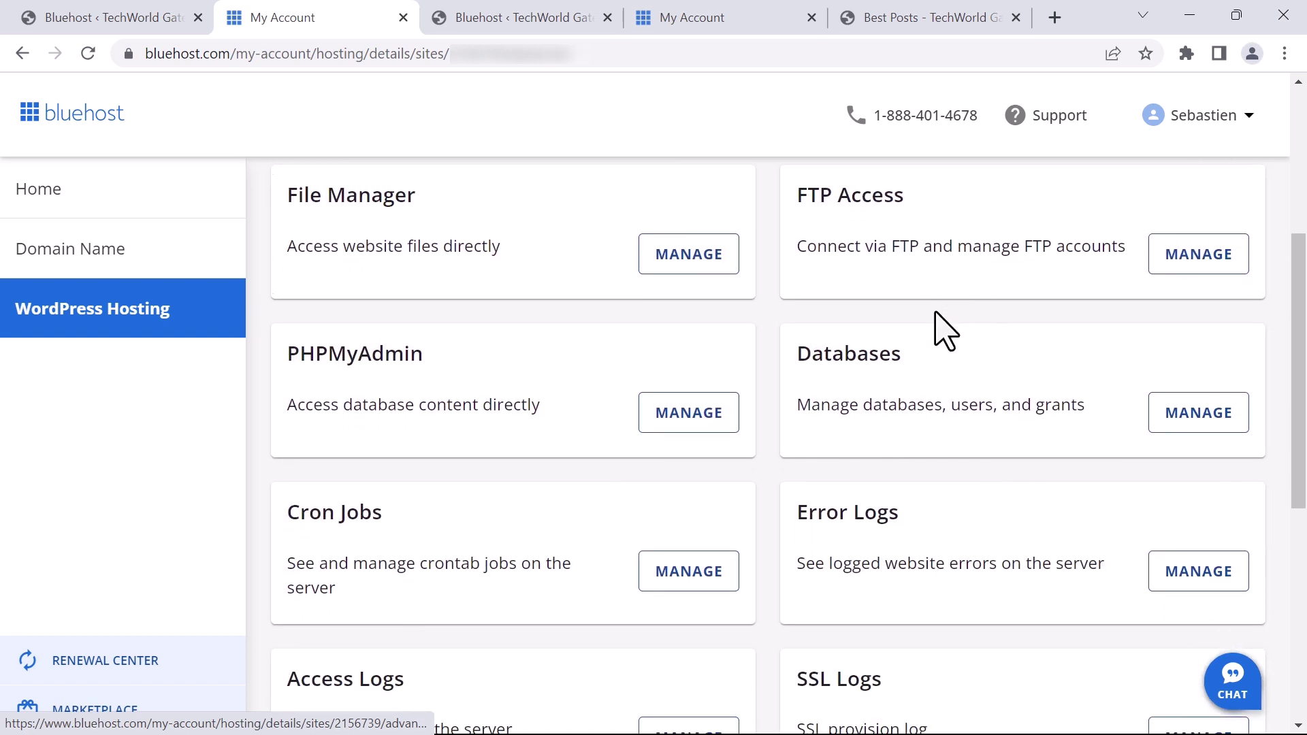
scroll(944, 332, "down", 5)
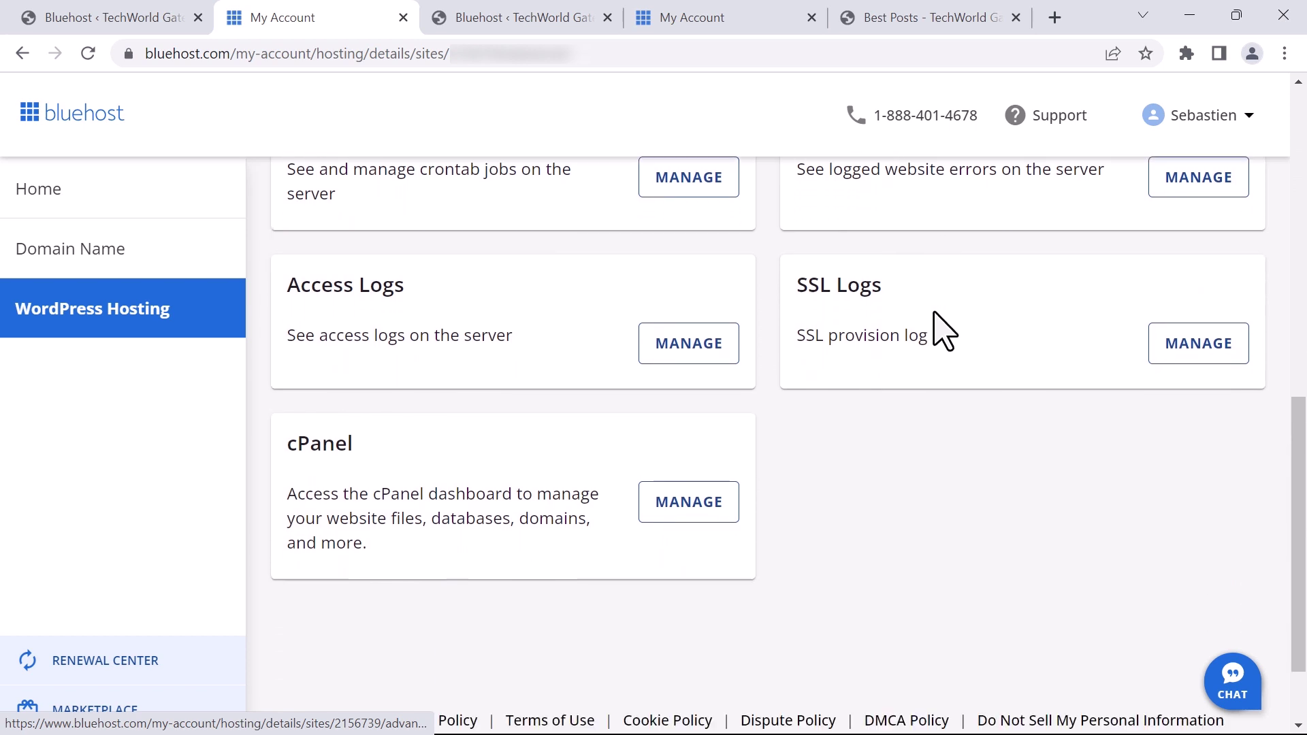
scroll(933, 330, "up", 5)
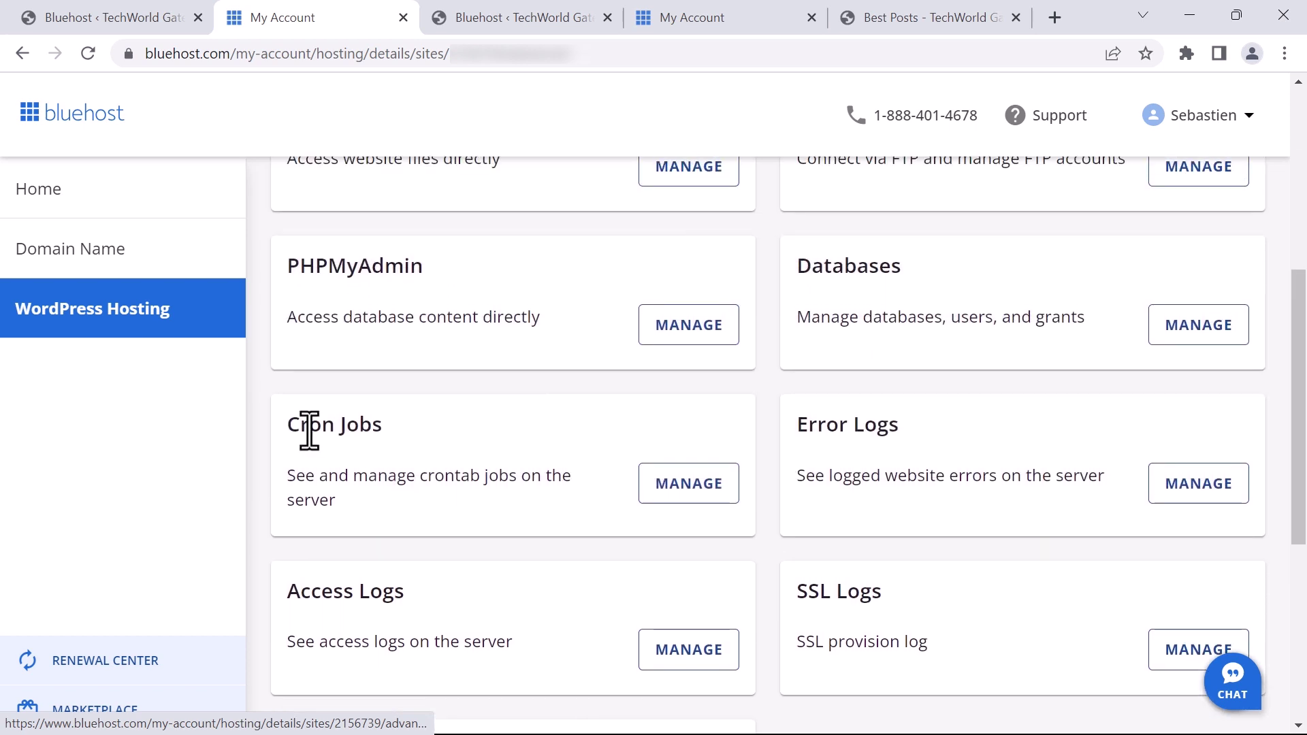
left_click_drag(294, 430, 362, 427)
scroll(607, 422, "up", 6)
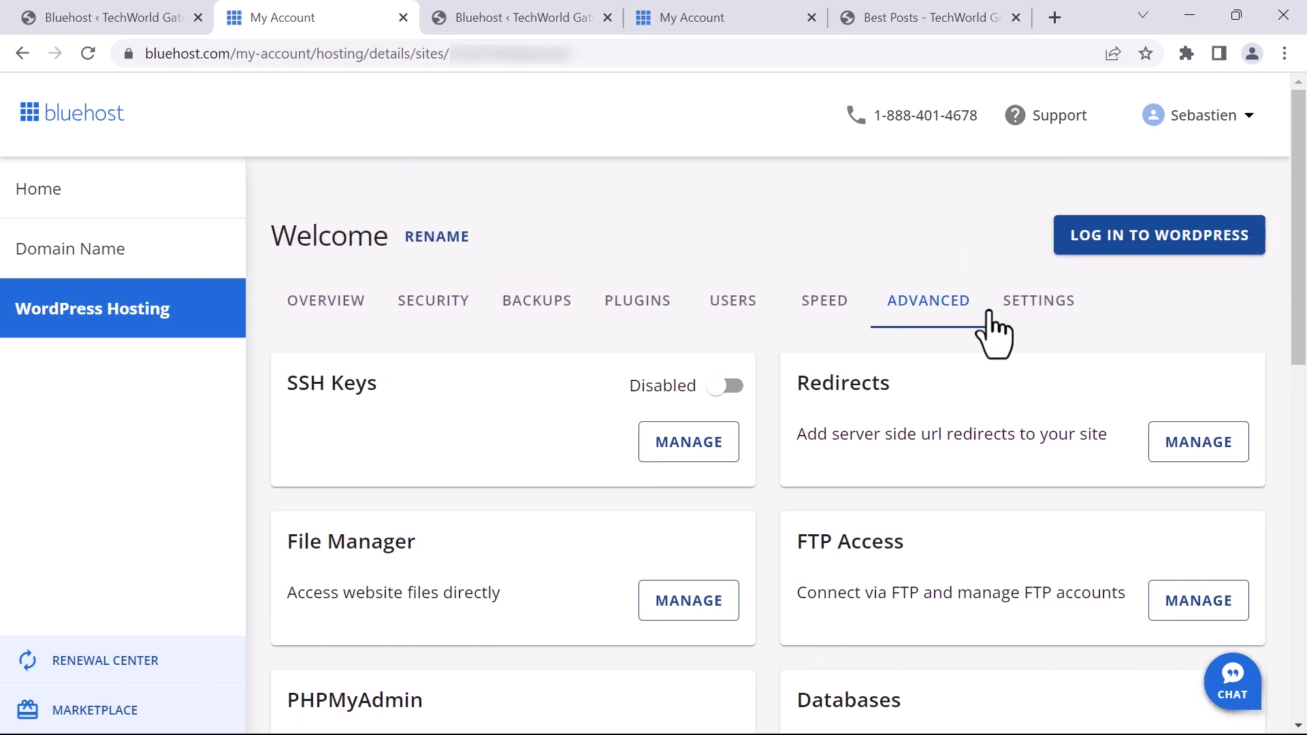
Look through the Settings tab's Automatic Updates and Coming Soon Page options
left_click(1033, 311)
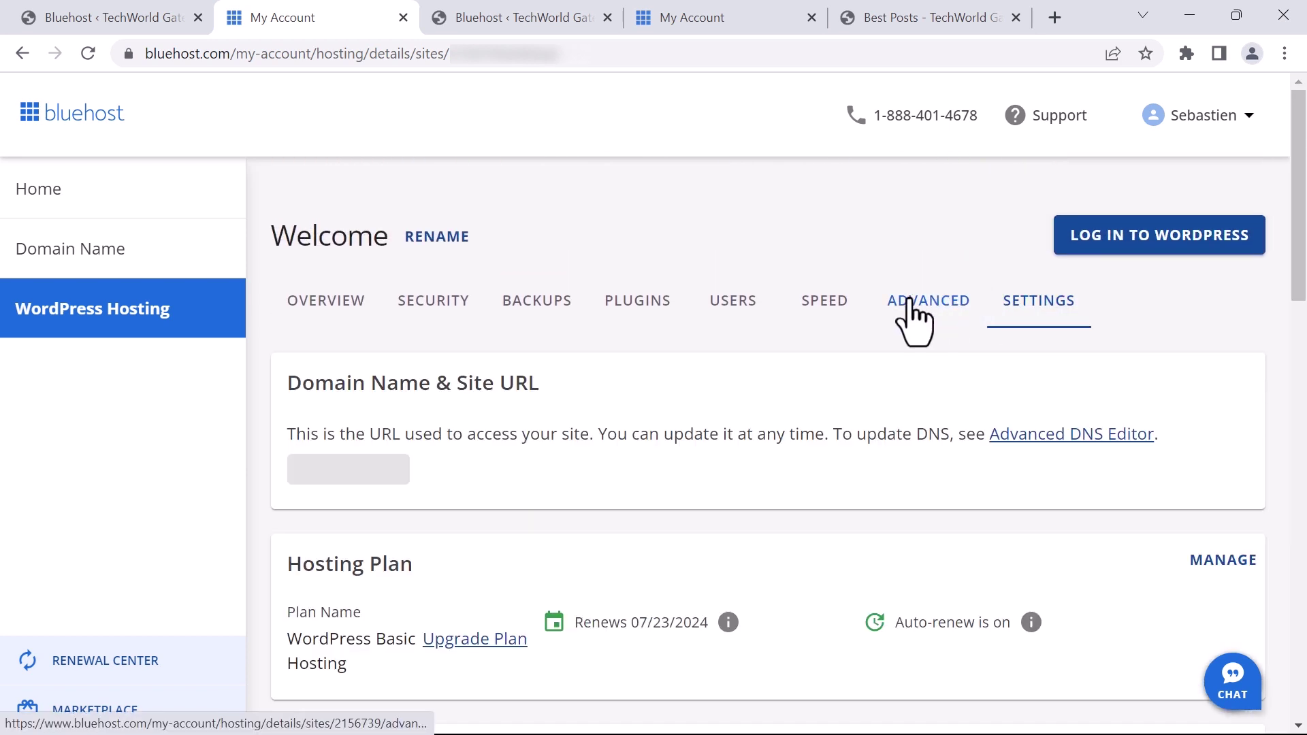
scroll(888, 385, "down", 10)
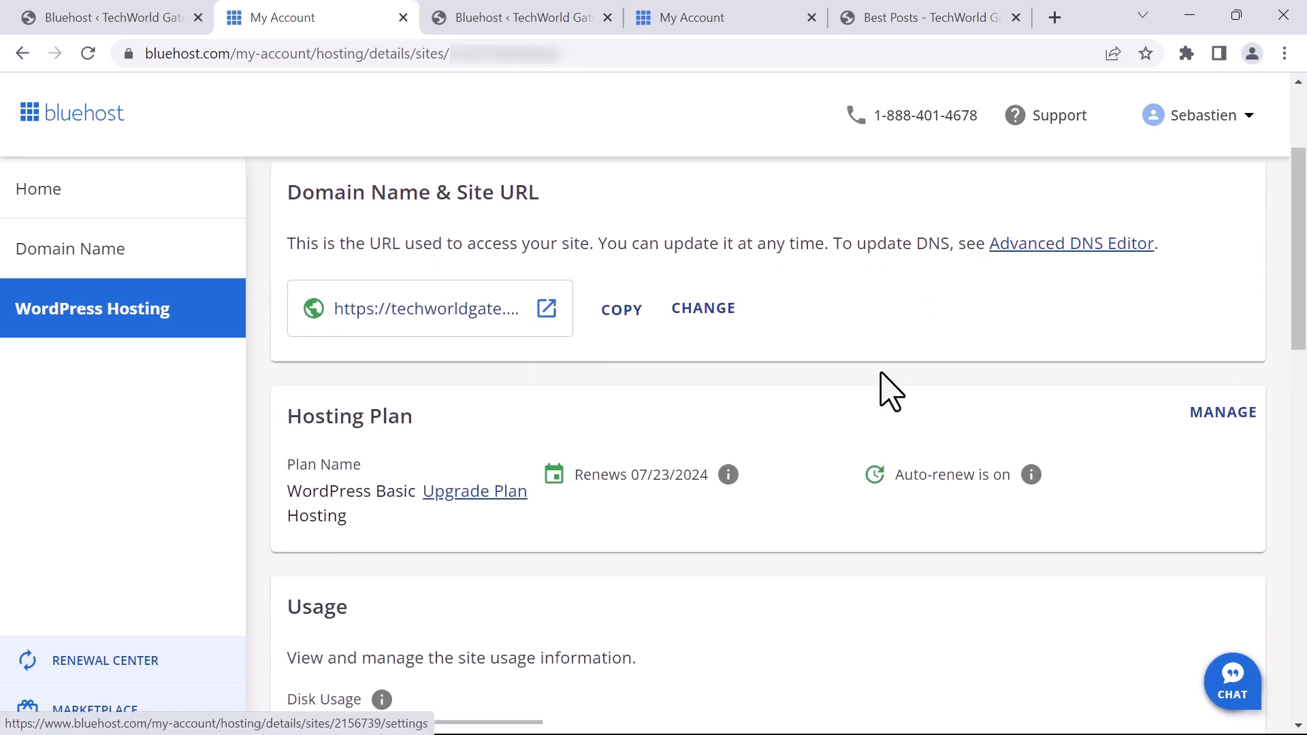
scroll(892, 378, "down", 10)
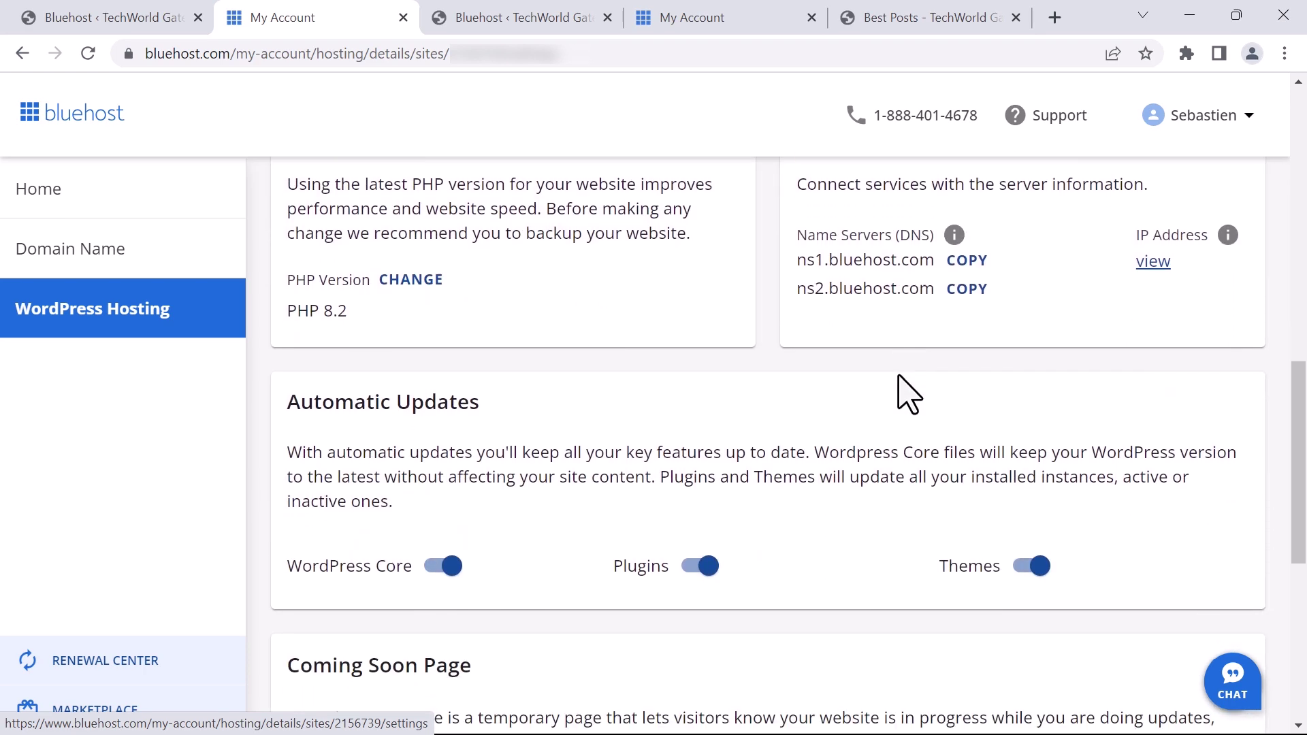
scroll(913, 394, "up", 5)
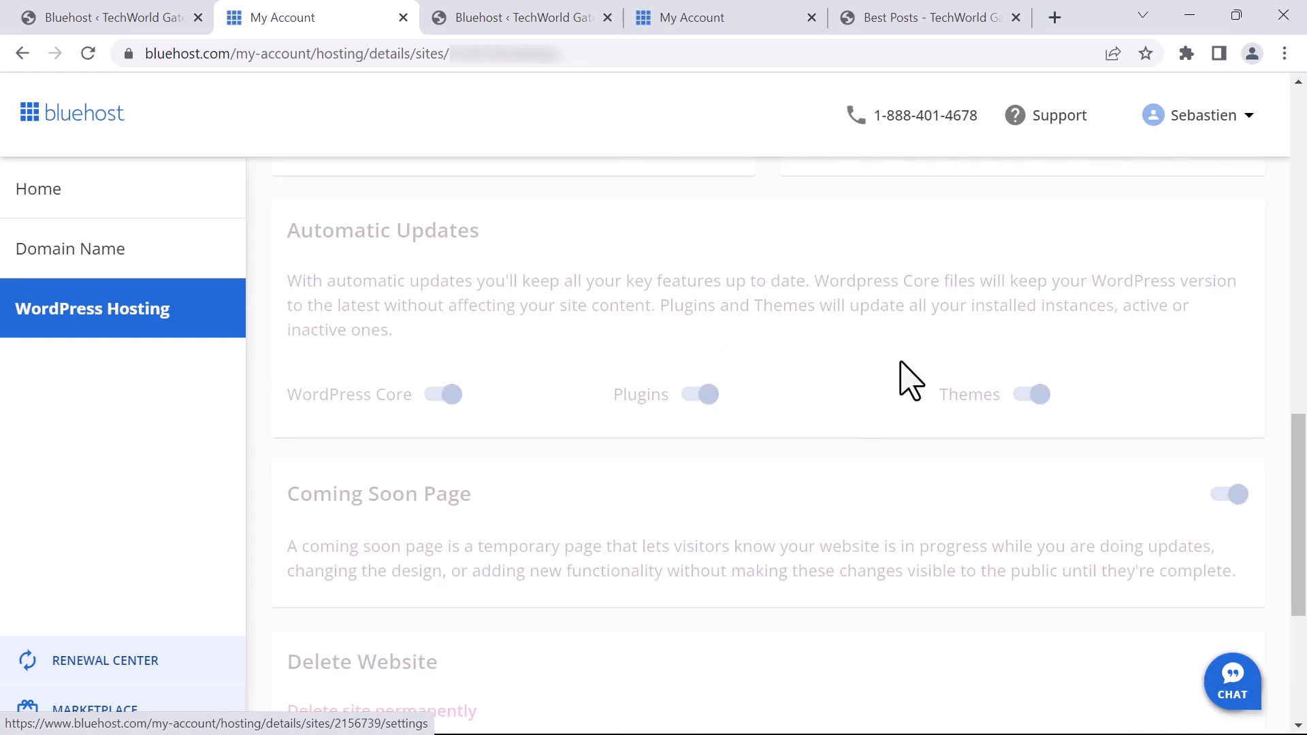
scroll(909, 374, "down", 2)
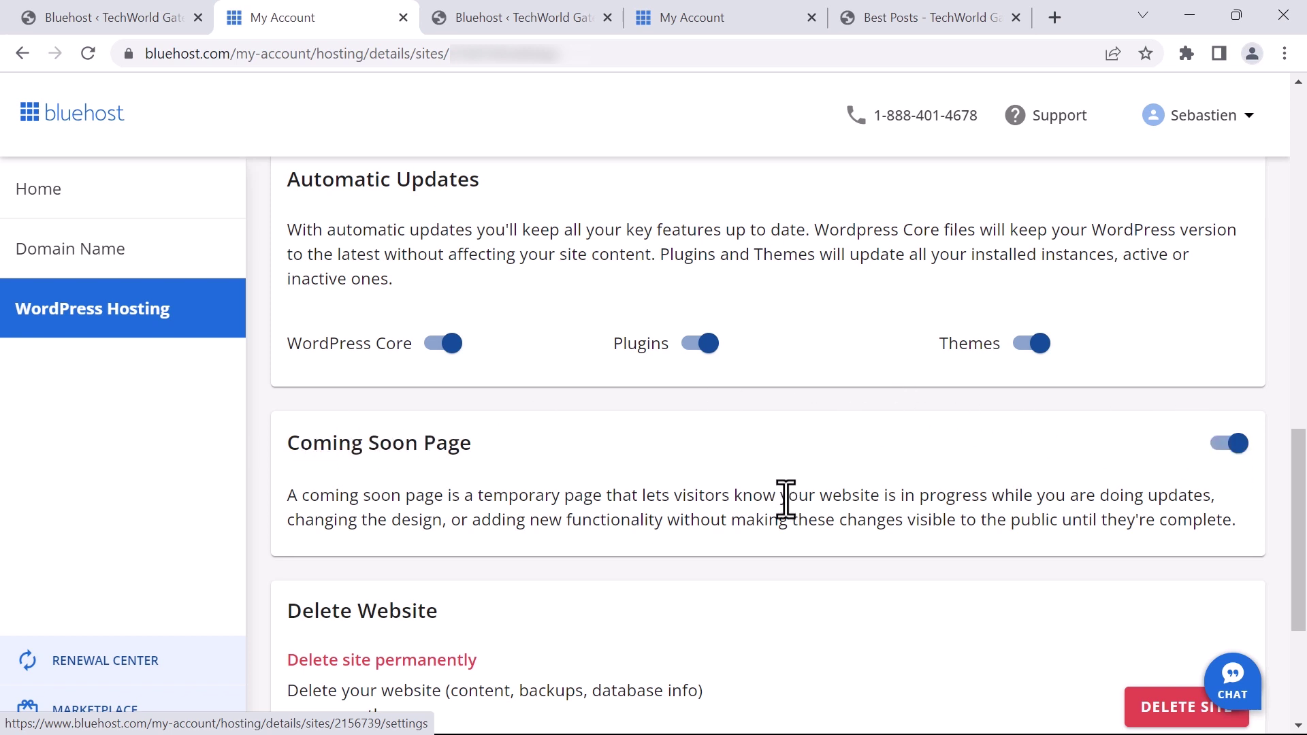
scroll(781, 465, "up", 15)
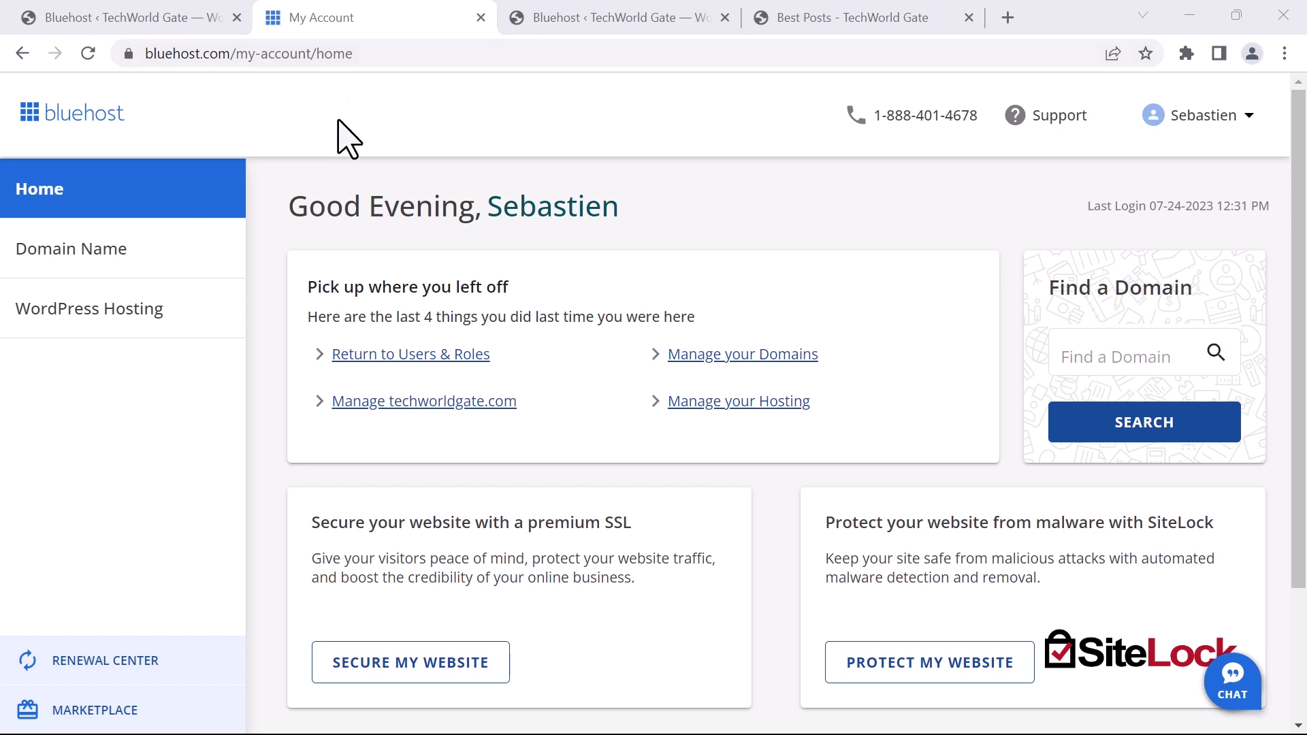
Open cPanel's Email Accounts page through the WordPress Hosting Server Email quick link
left_click(90, 342)
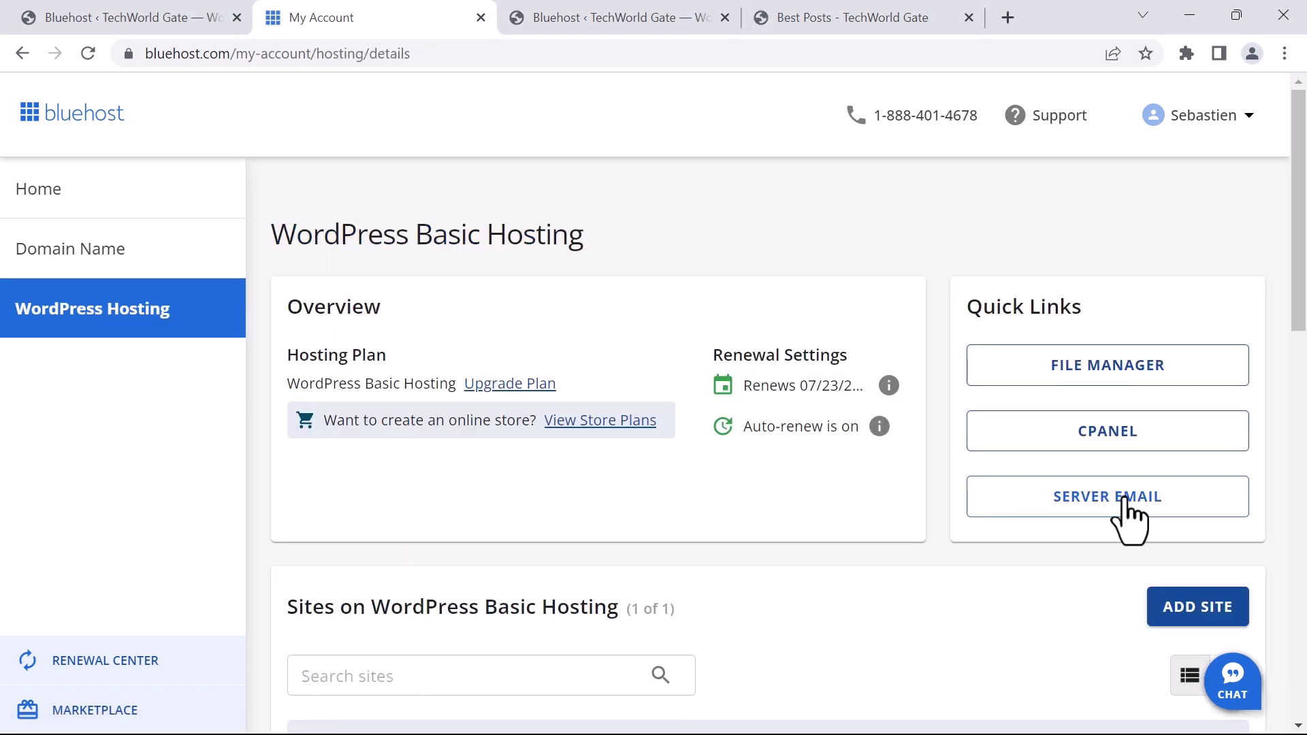
left_click(1128, 507)
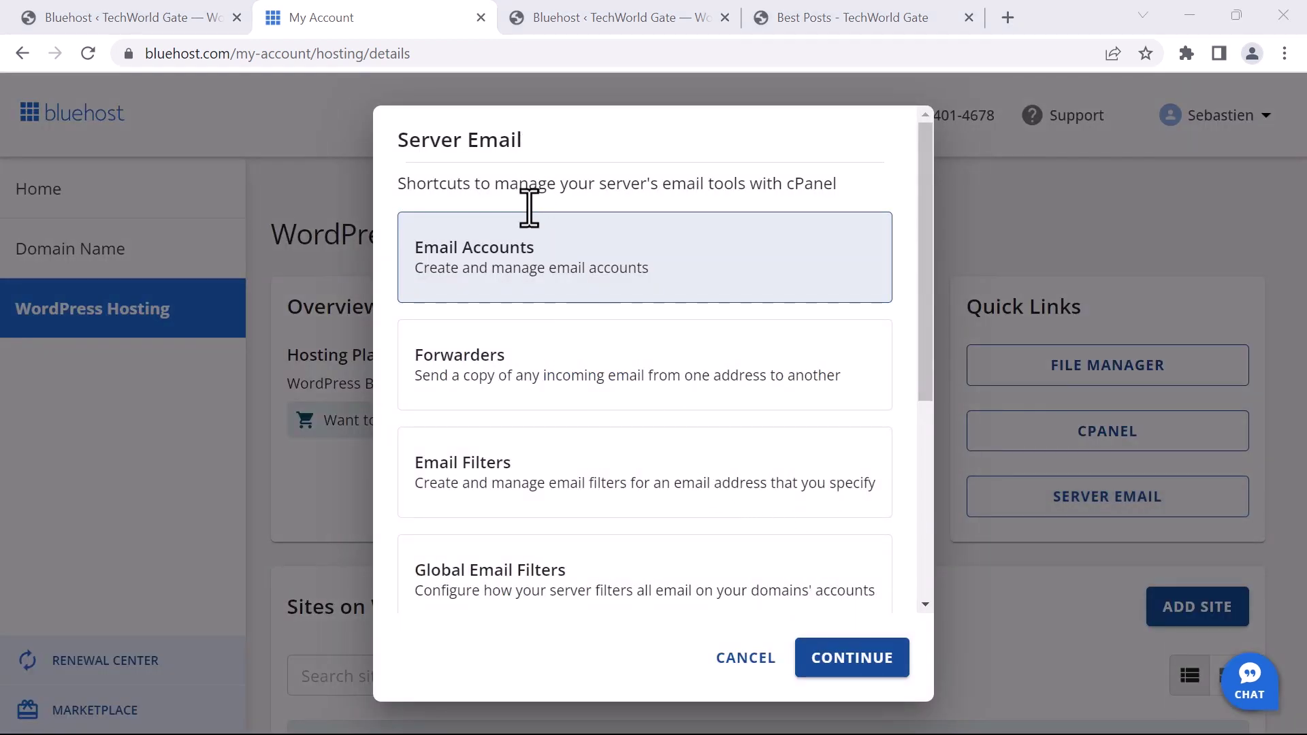
left_click(603, 259)
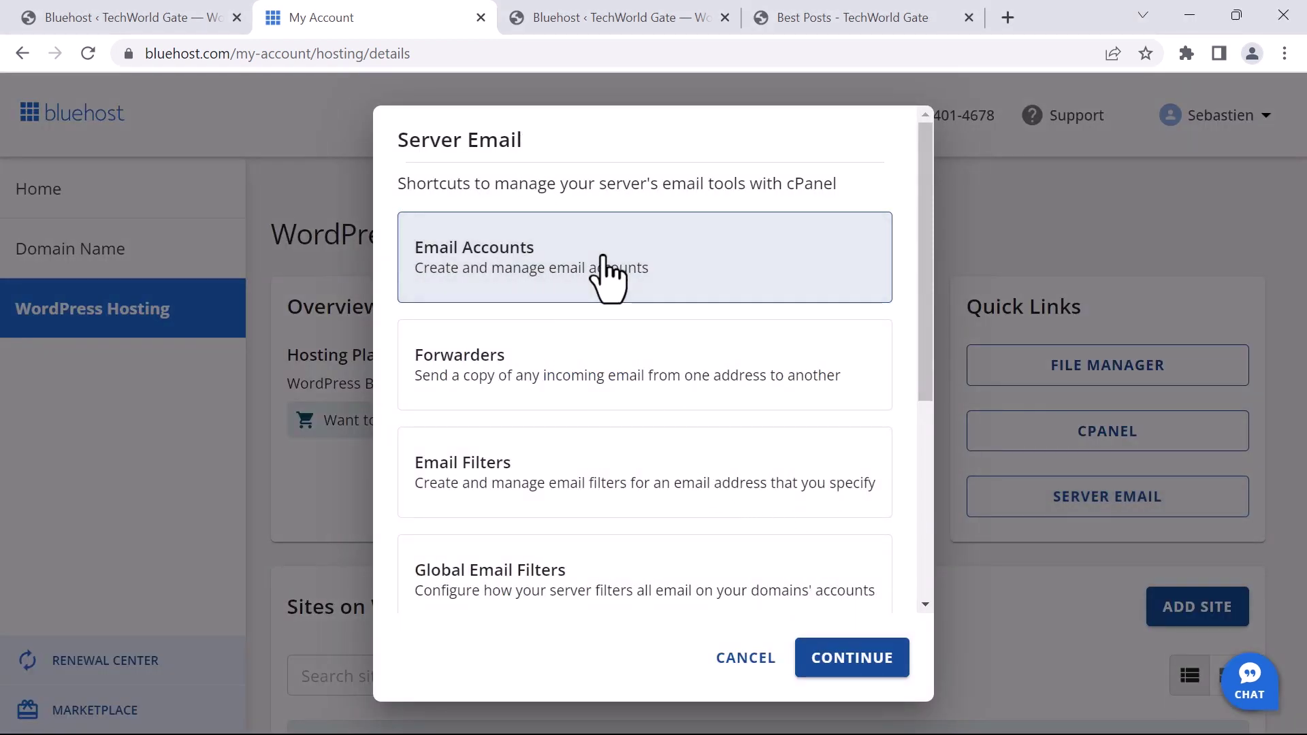
left_click(856, 657)
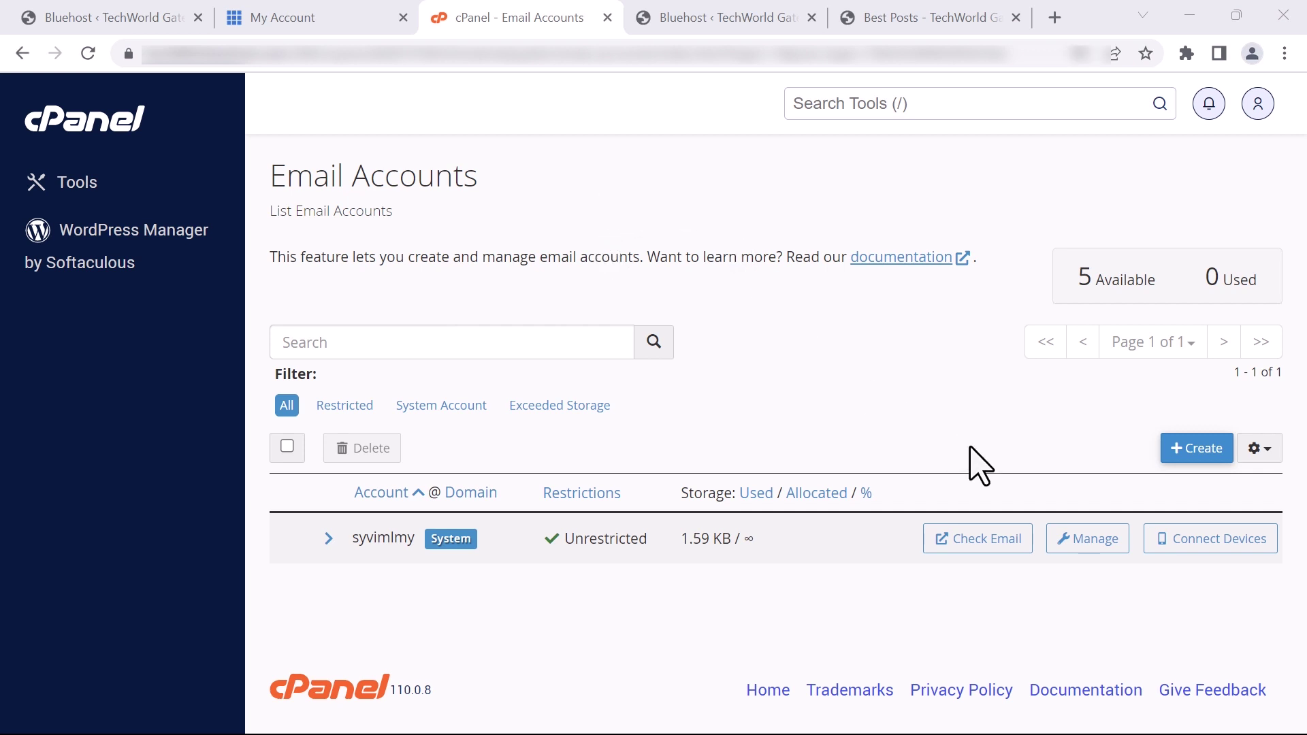
Create a techworldgate.com email account with a username and generated strong password, dismissing the save-password prompt
left_click(1197, 448)
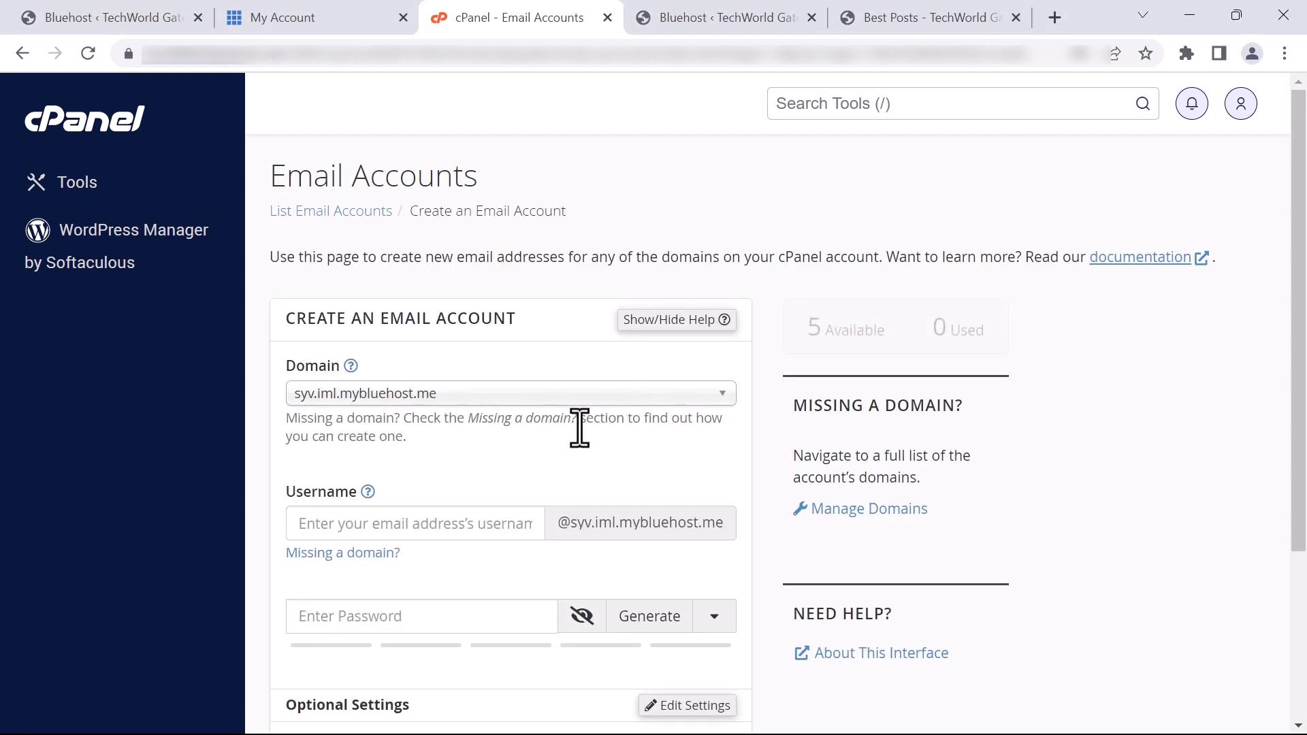
left_click(547, 401)
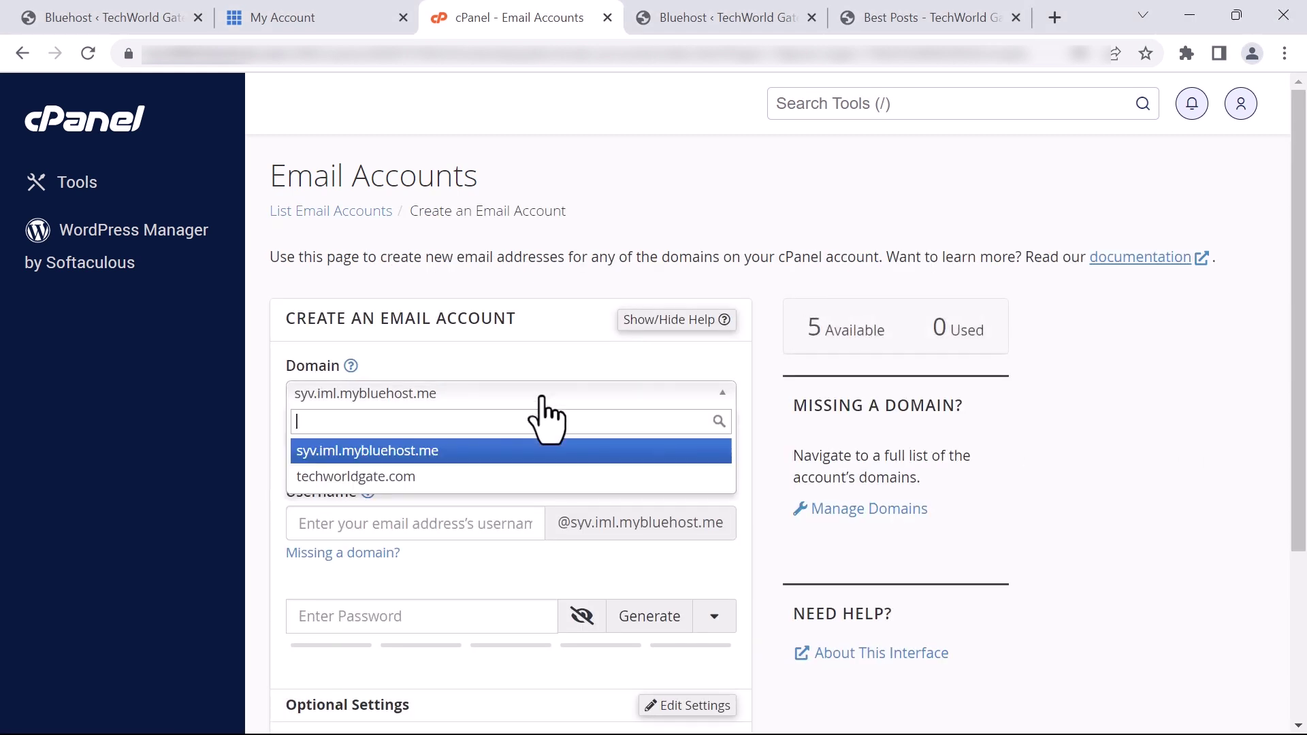
left_click(449, 479)
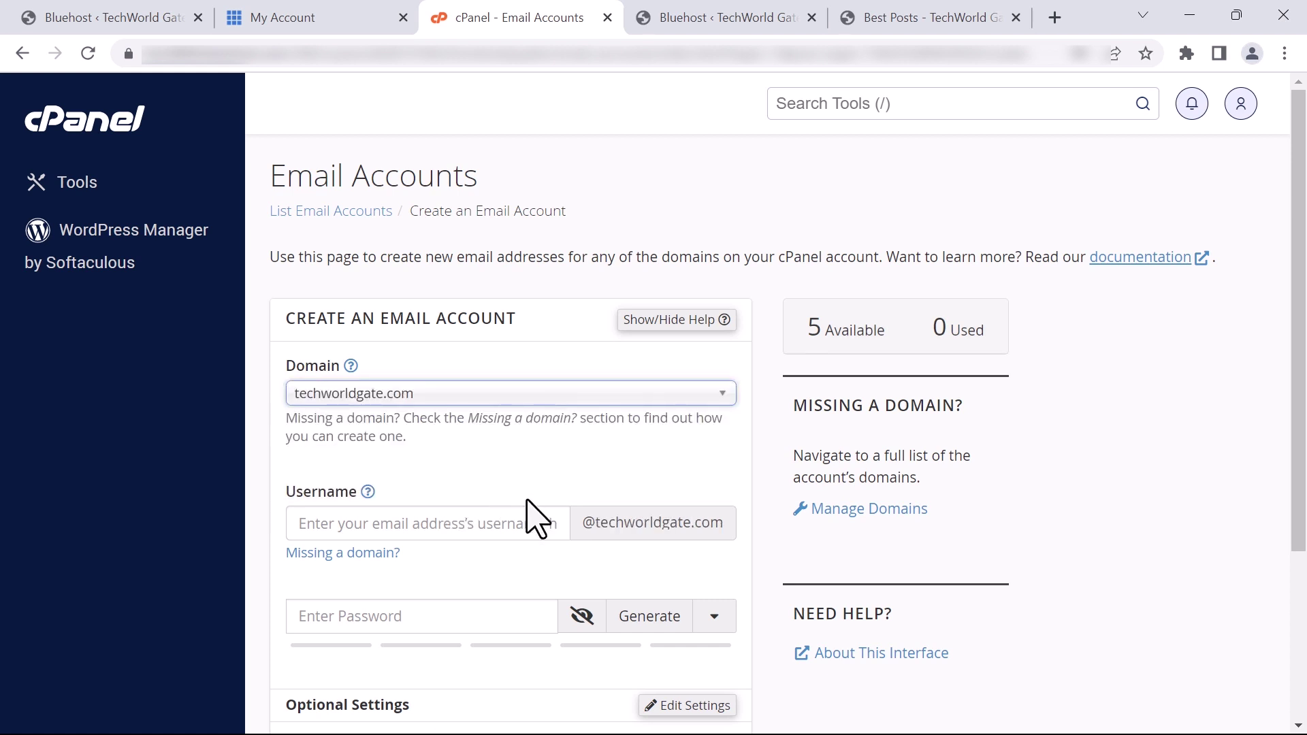
scroll(408, 520, "down", 1)
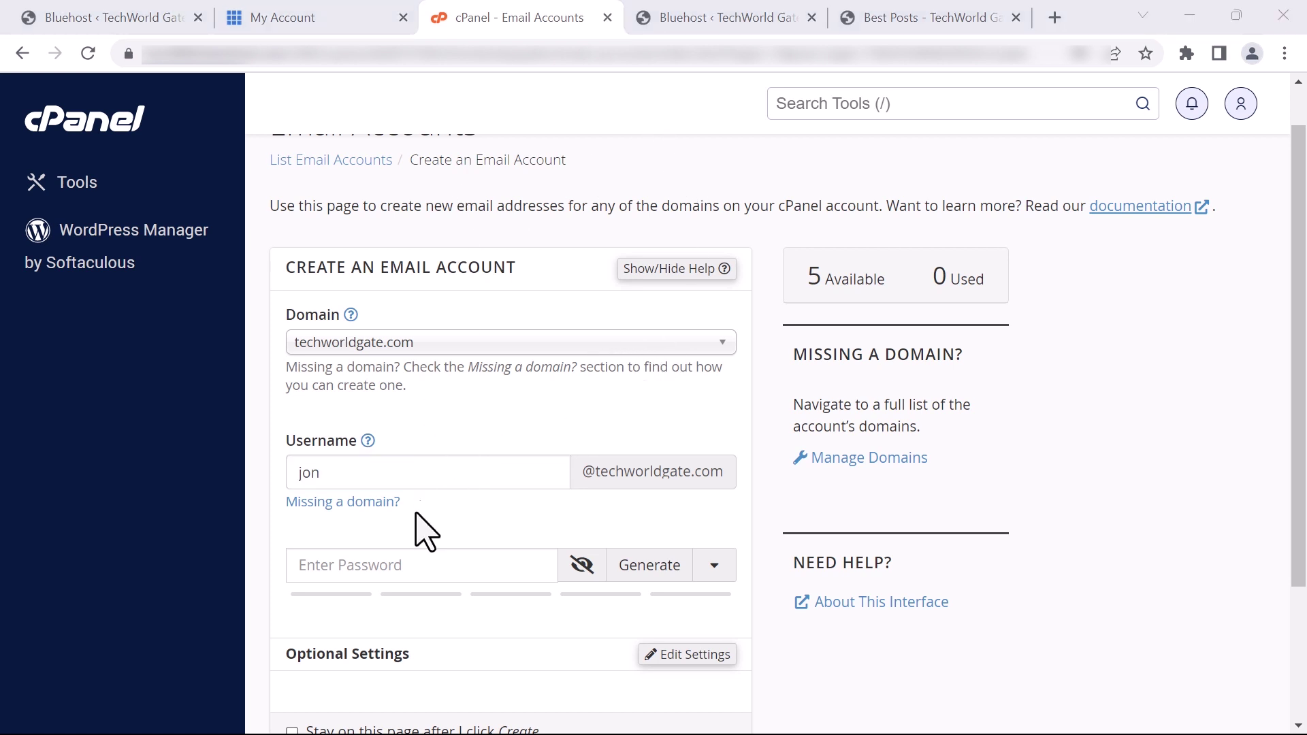
left_click(630, 568)
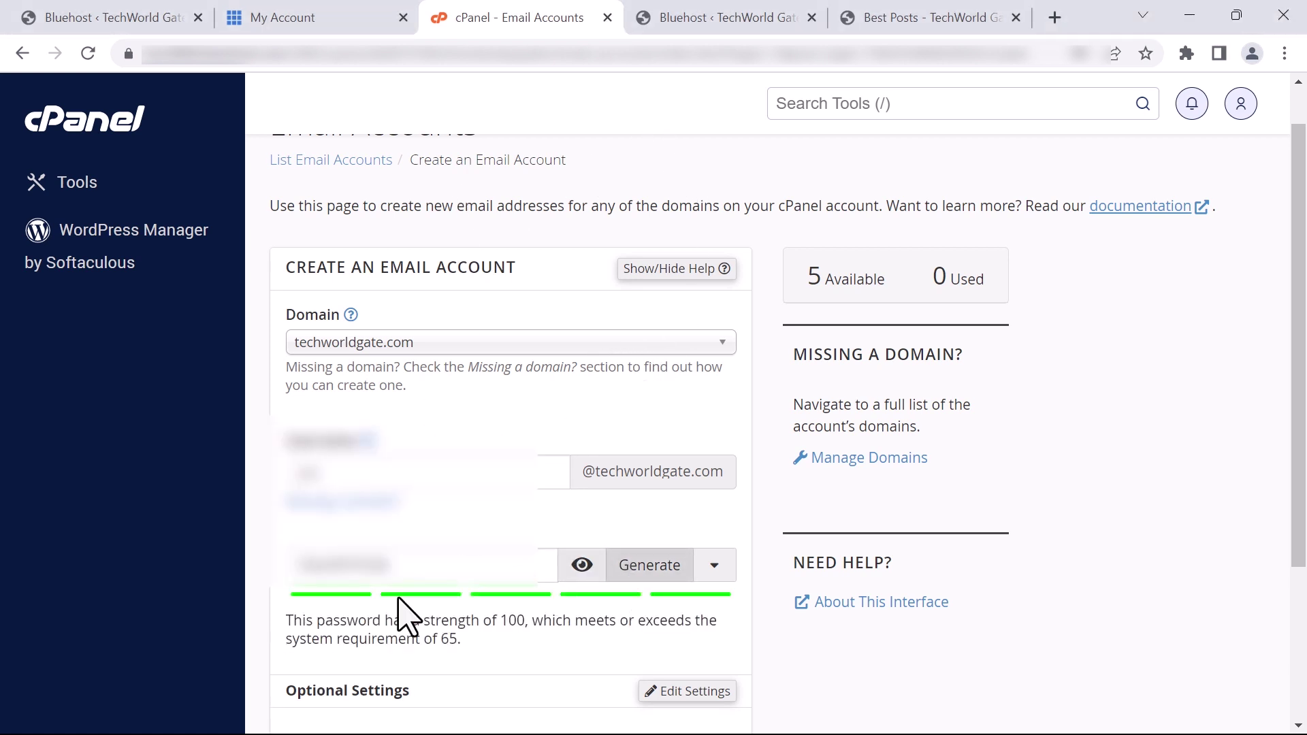
scroll(338, 591, "down", 3)
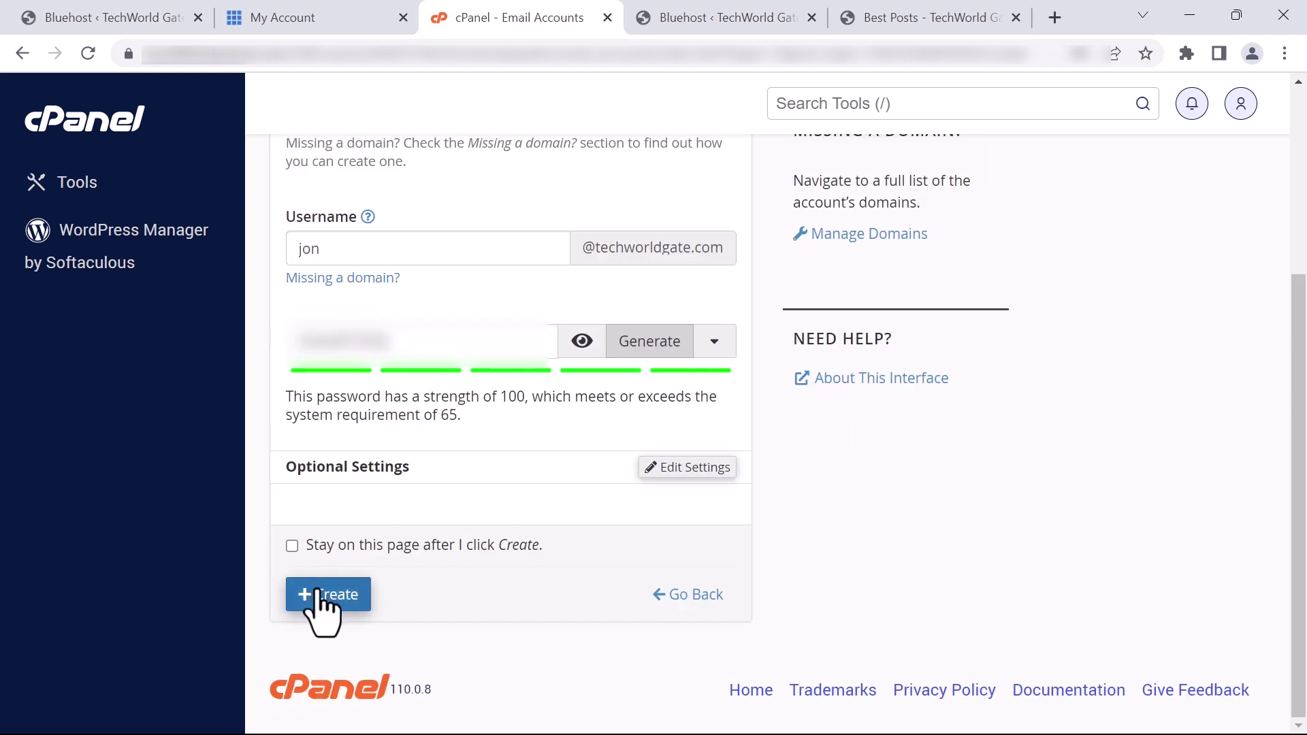
left_click(331, 597)
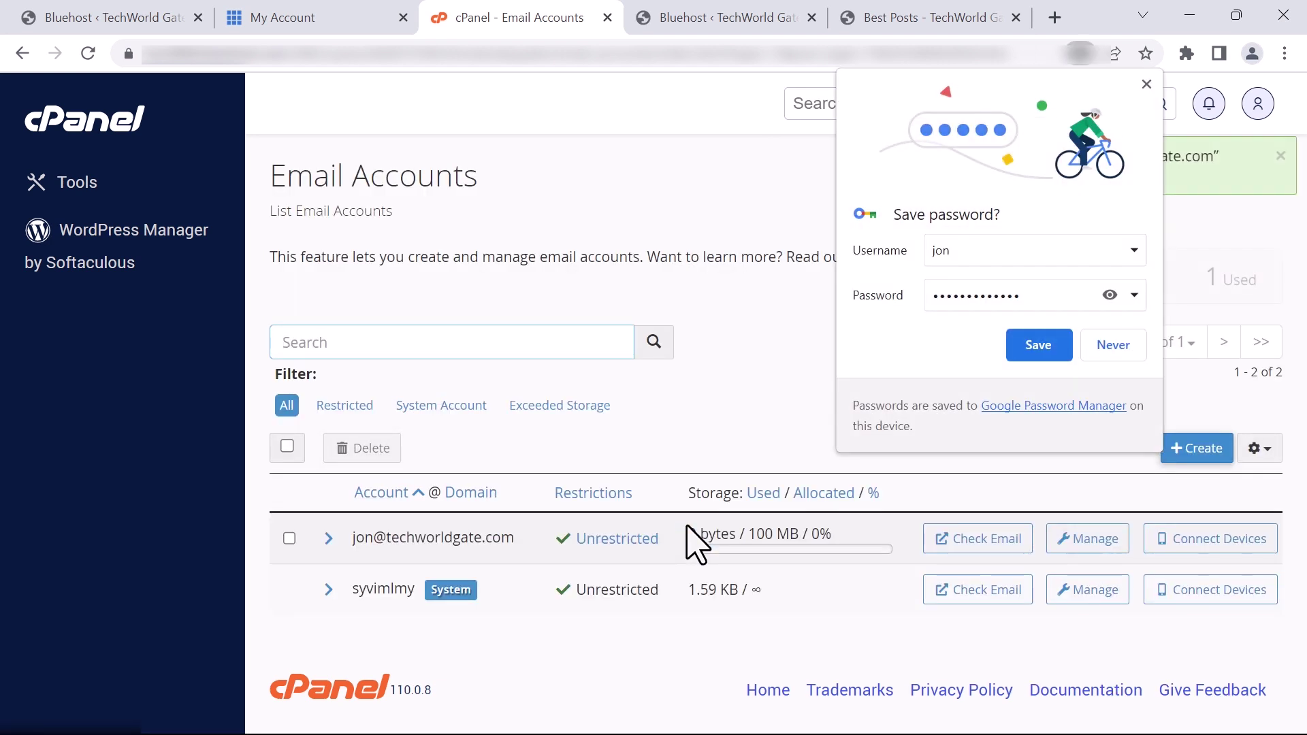
left_click(1147, 84)
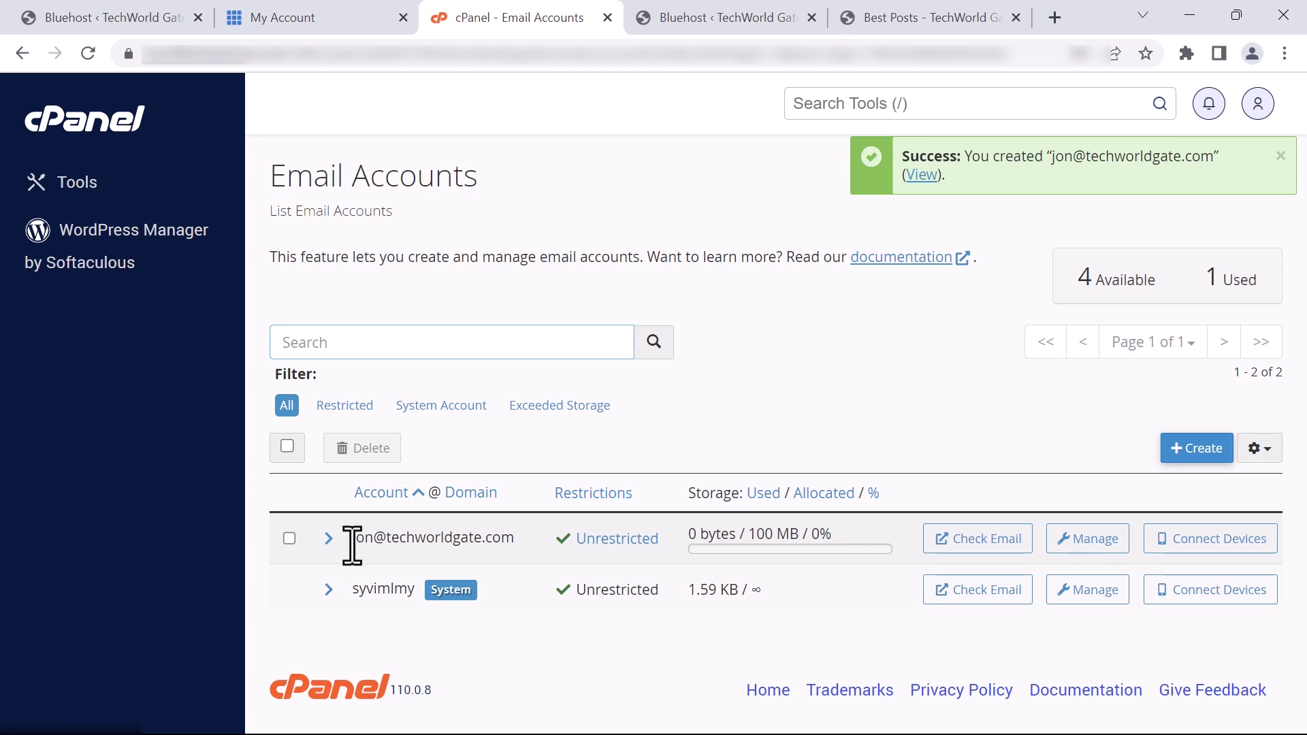
left_click_drag(361, 538, 395, 538)
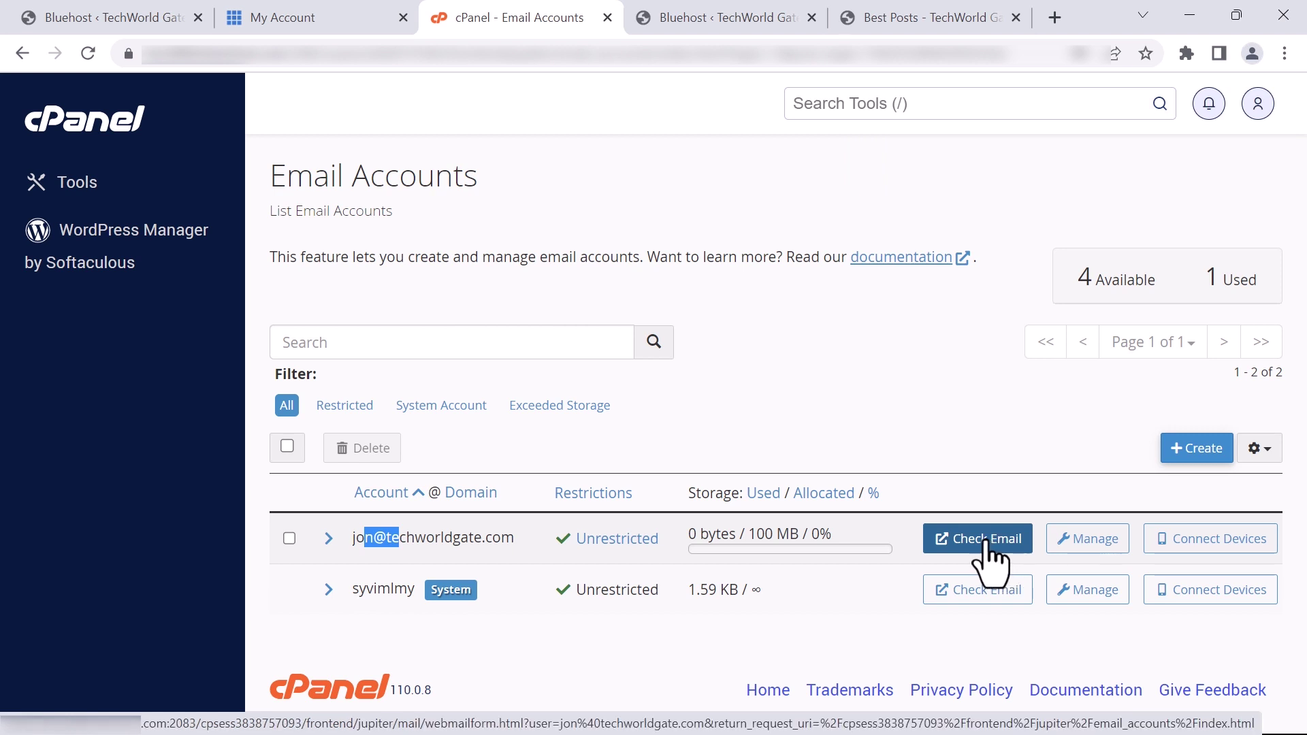
Read the Client configuration settings email in Roundcube, then select the new account in cPanel's list
left_click(1021, 539)
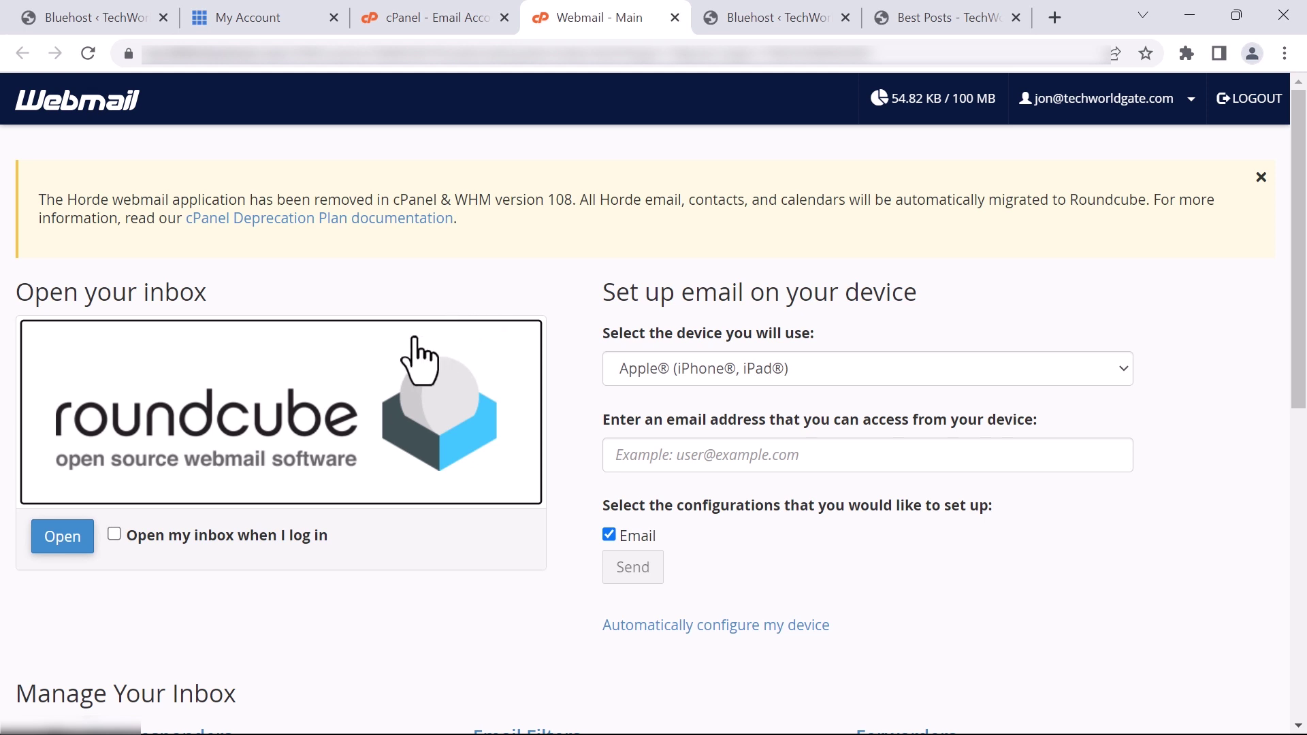
left_click(47, 537)
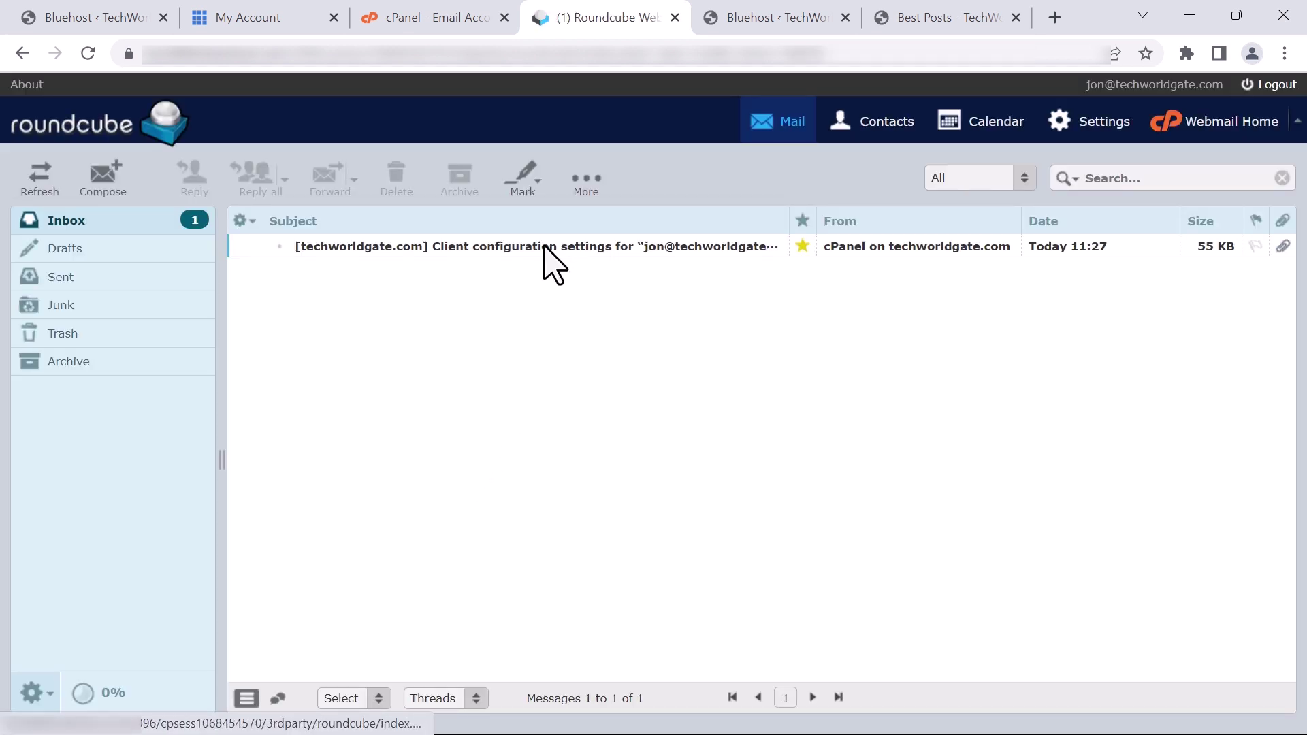
left_click(545, 249)
double_click(551, 250)
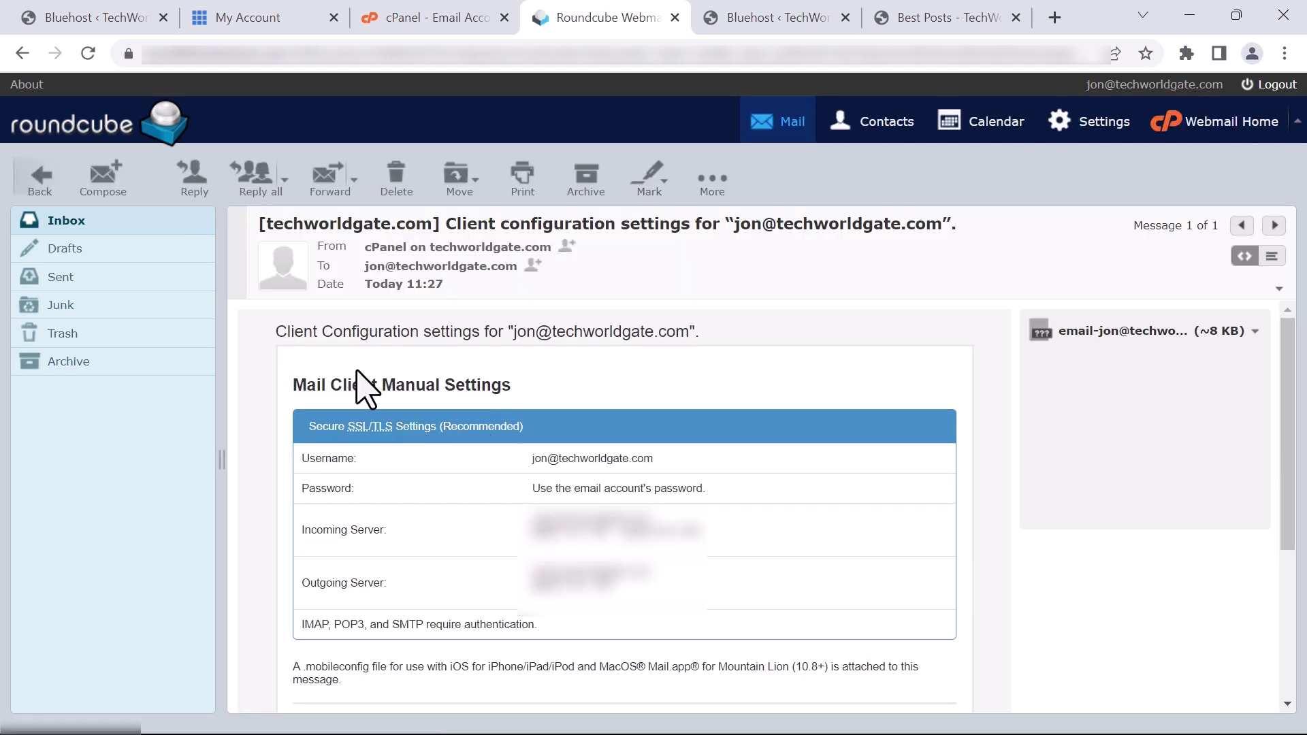
key("ctrl+shift+Tab")
left_click(288, 538)
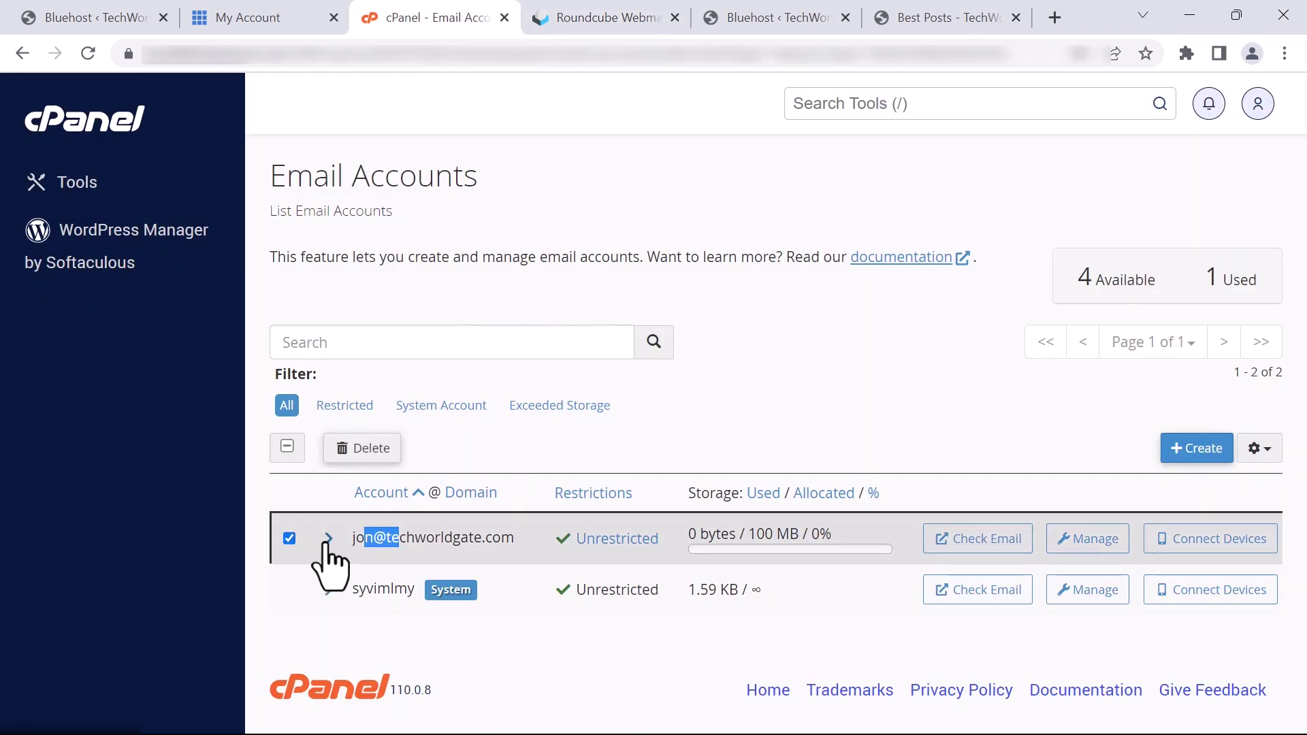
Permanently delete the selected techworldgate.com email account
left_click(366, 449)
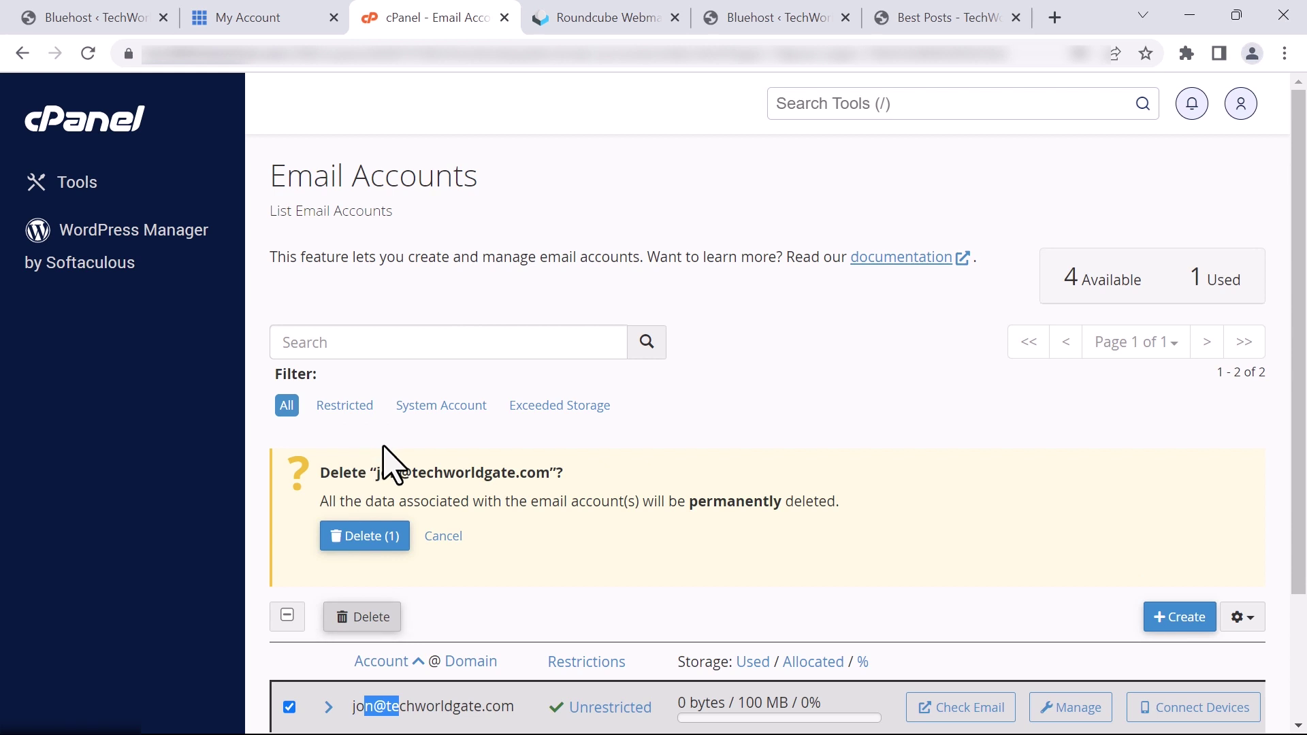
left_click(352, 537)
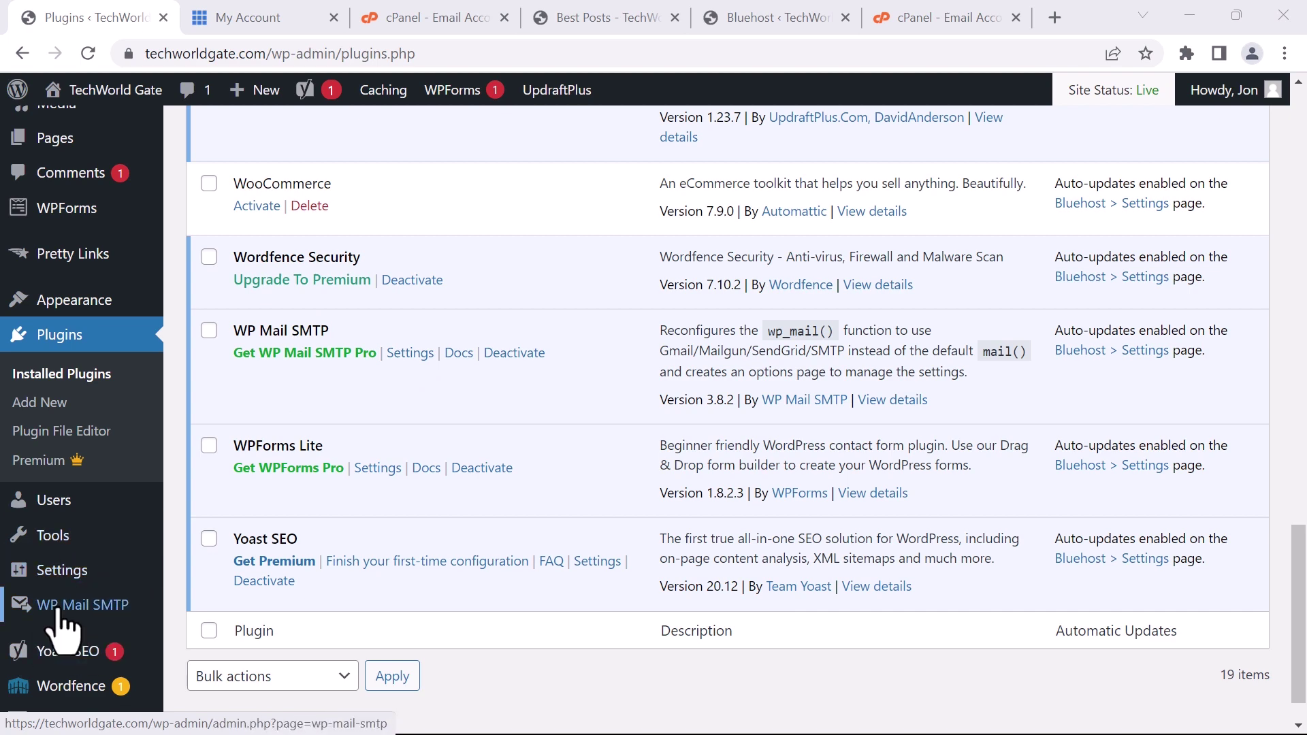
Open the WP Mail SMTP settings and inspect the From Email value
left_click(406, 353)
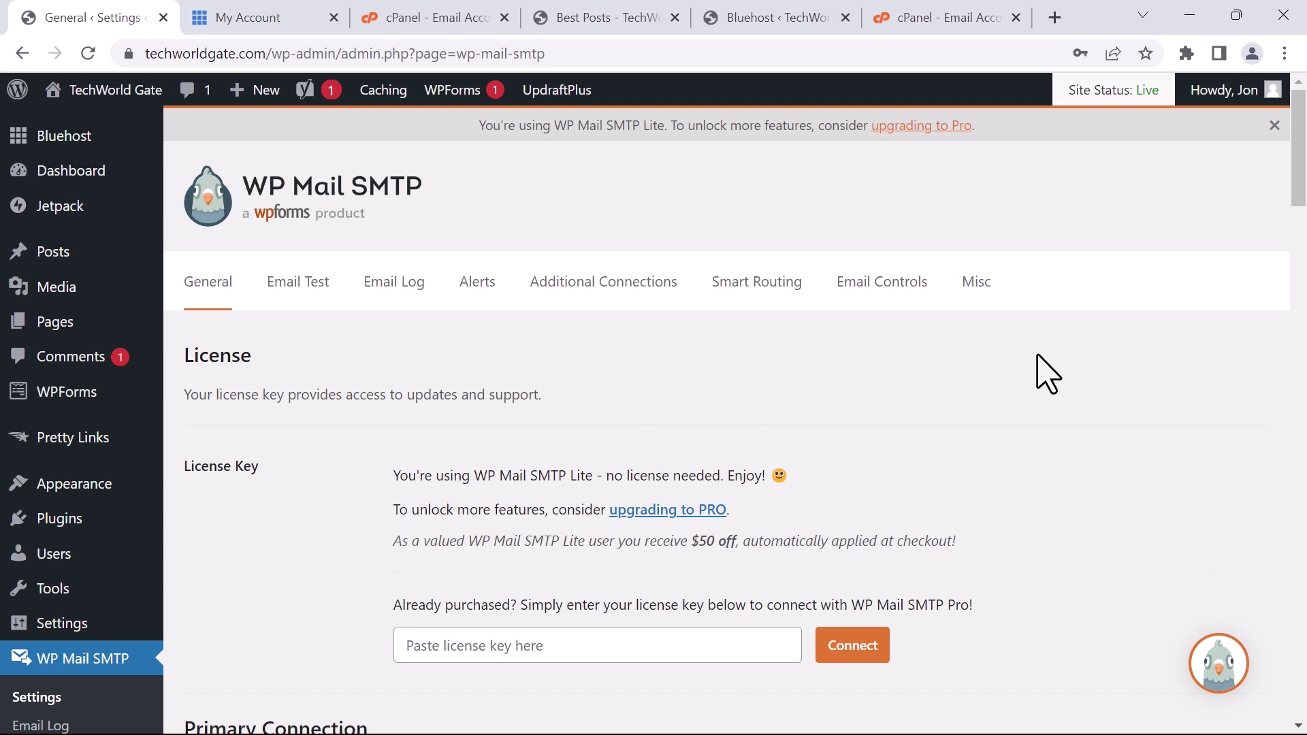
left_click_drag(1301, 175, 1301, 219)
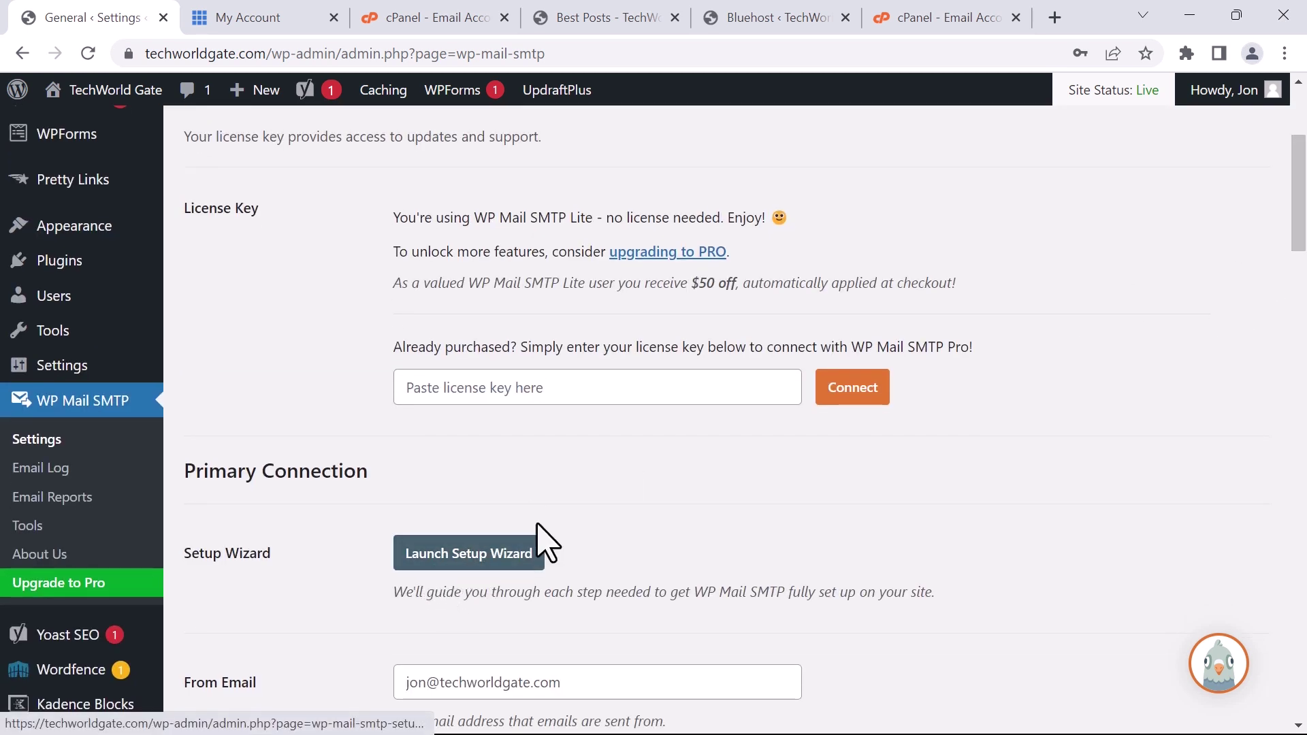
scroll(842, 145, "up", 3)
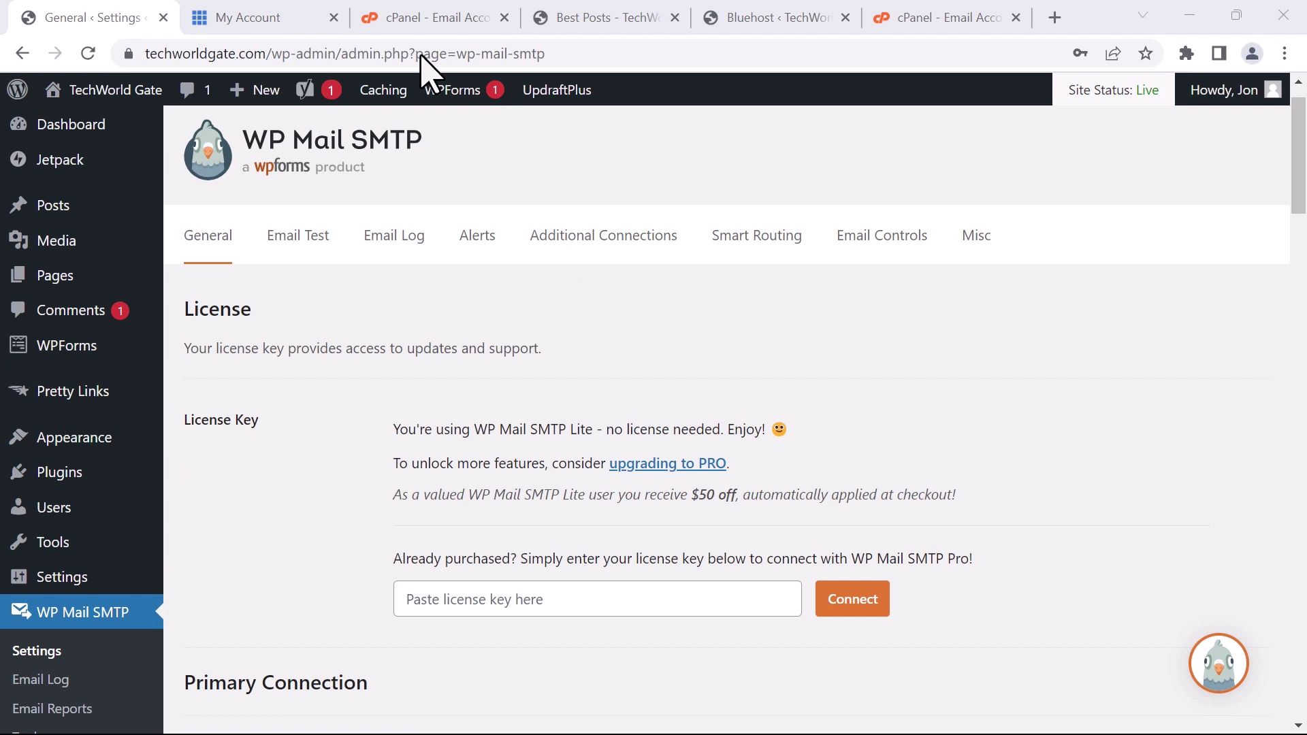
scroll(406, 295, "down", 5)
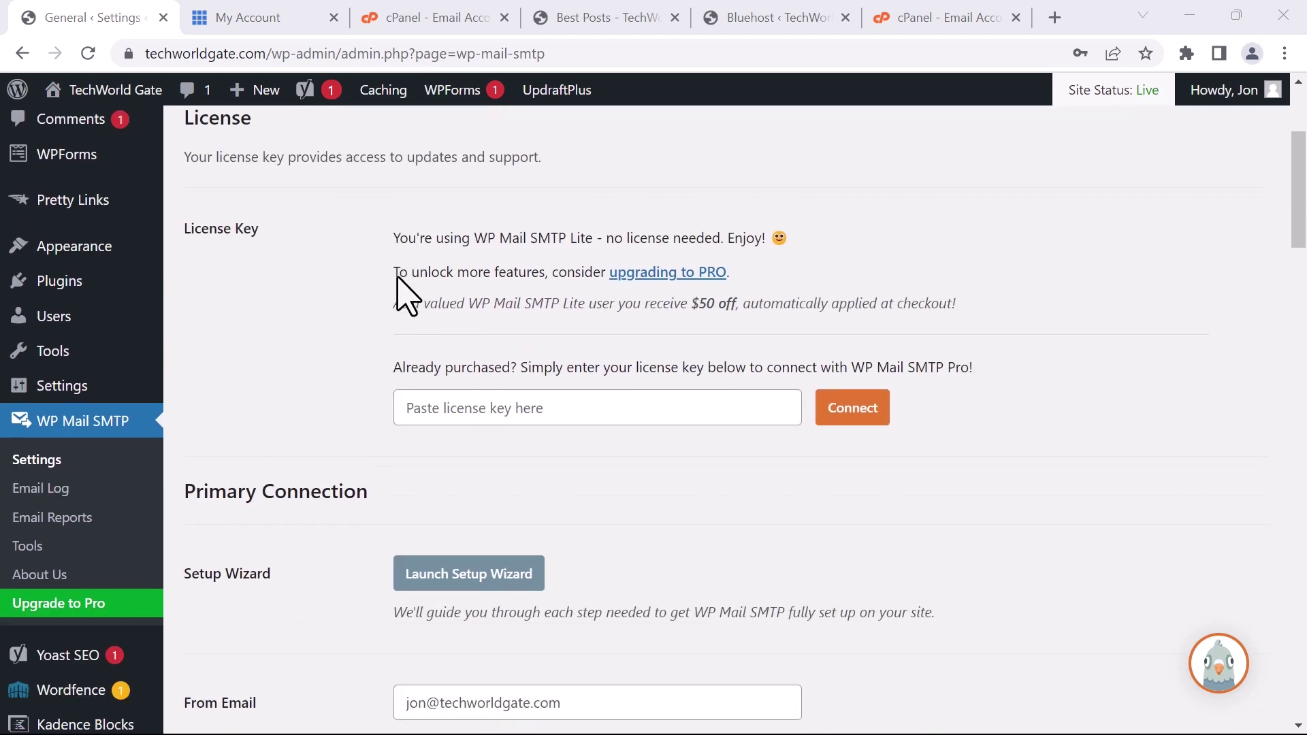
scroll(617, 335, "down", 2)
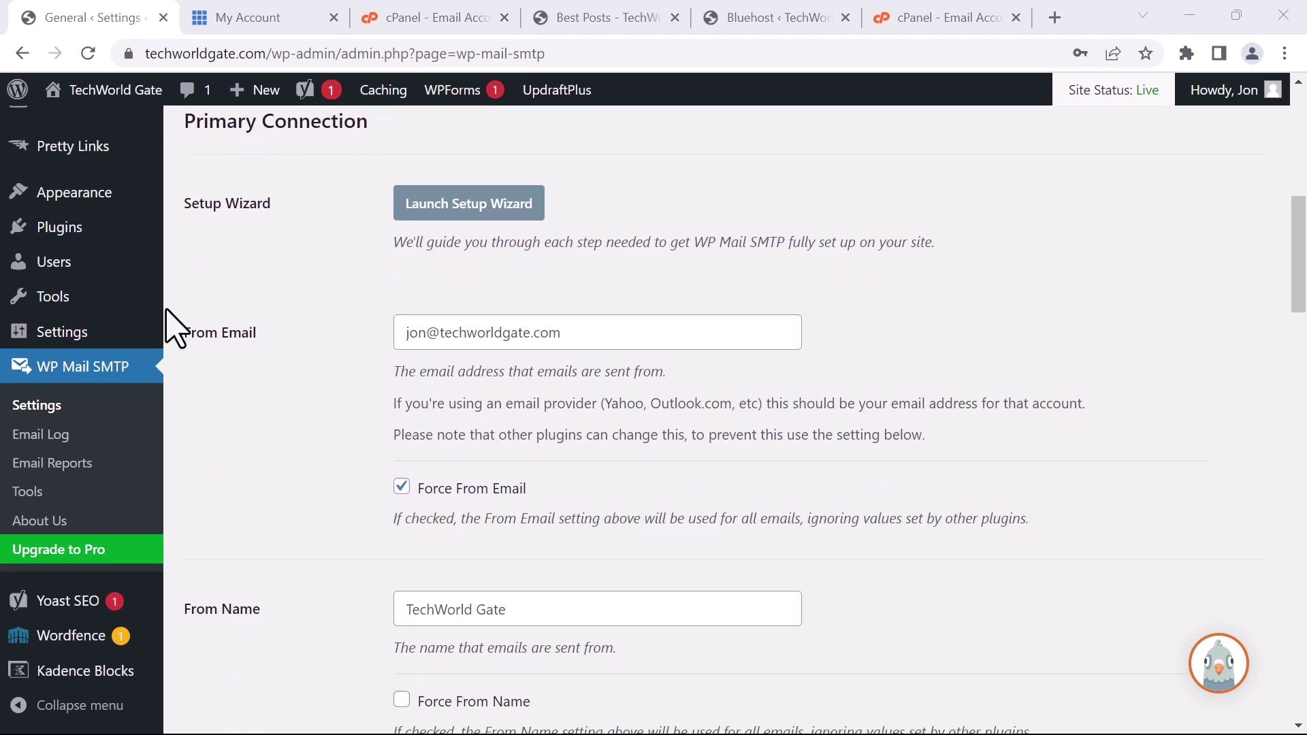
left_click_drag(256, 334, 196, 336)
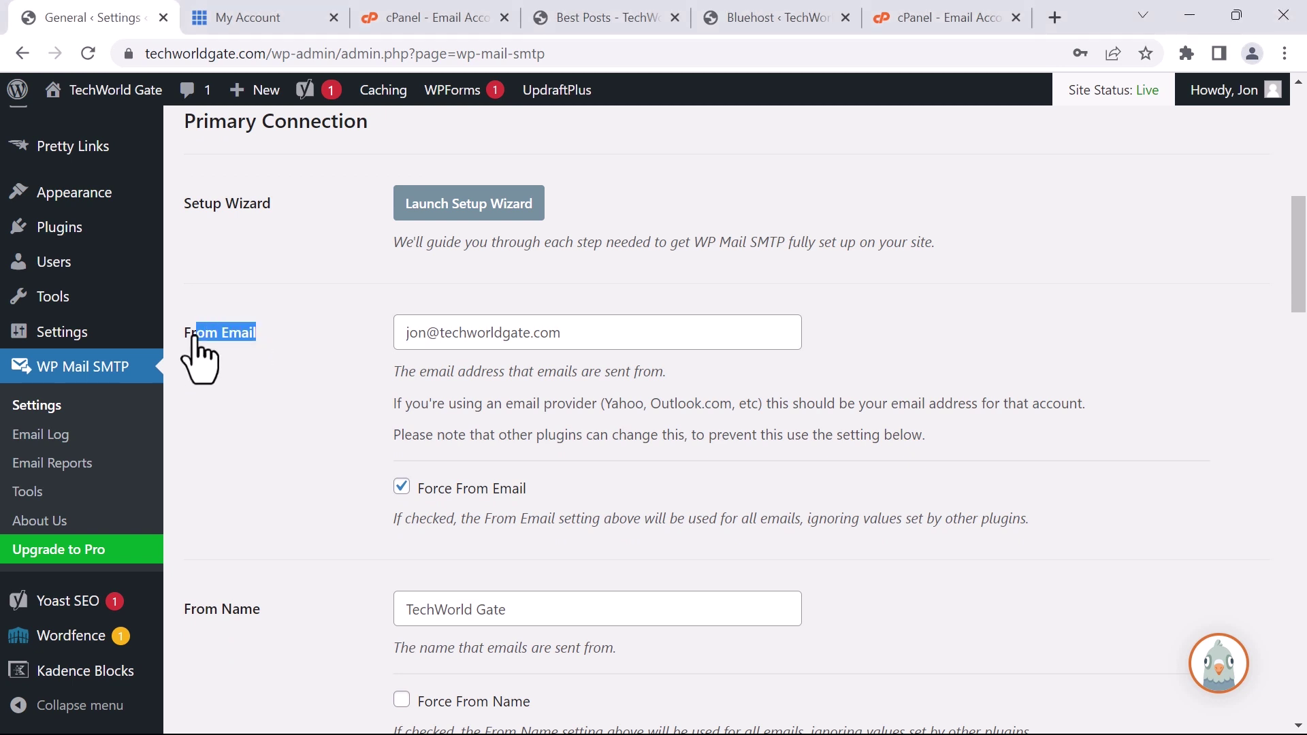
triple_click(534, 338)
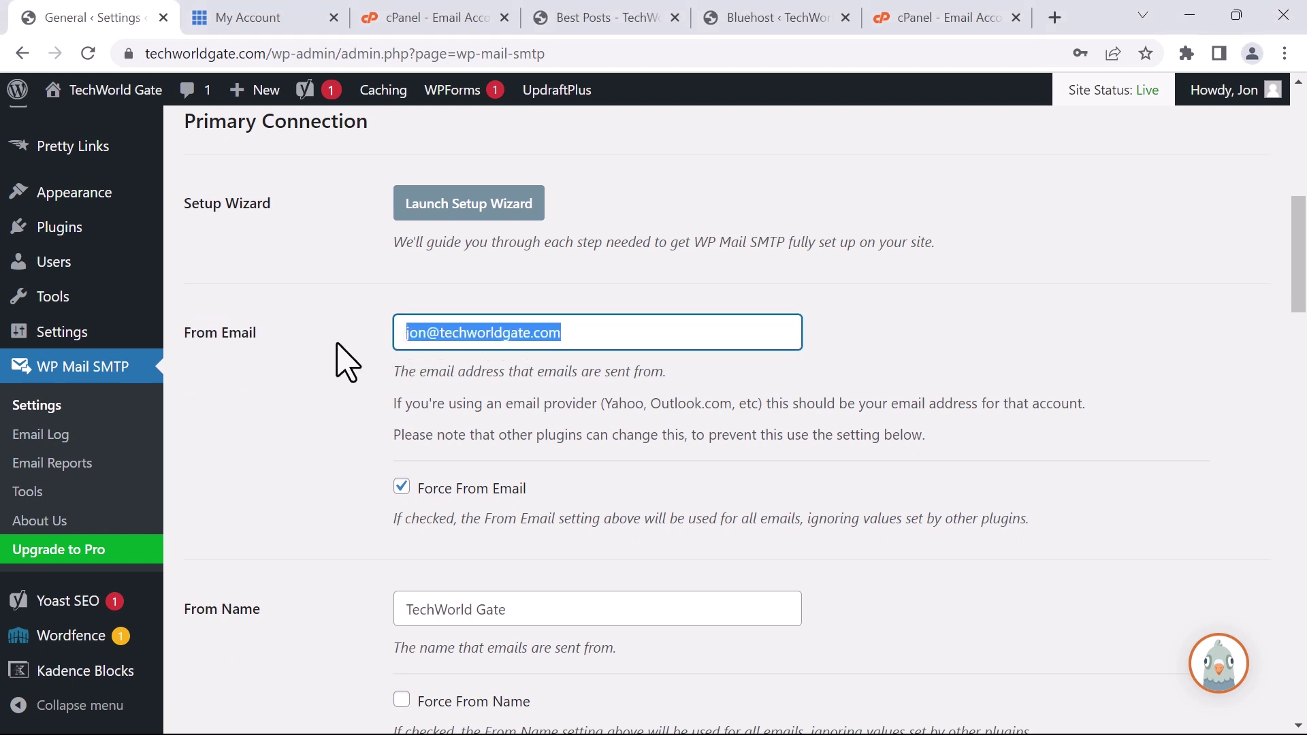
left_click(661, 331)
Check the Other SMTP host, encryption and port settings, then return to cPanel's Email Accounts
scroll(681, 347, "down", 1)
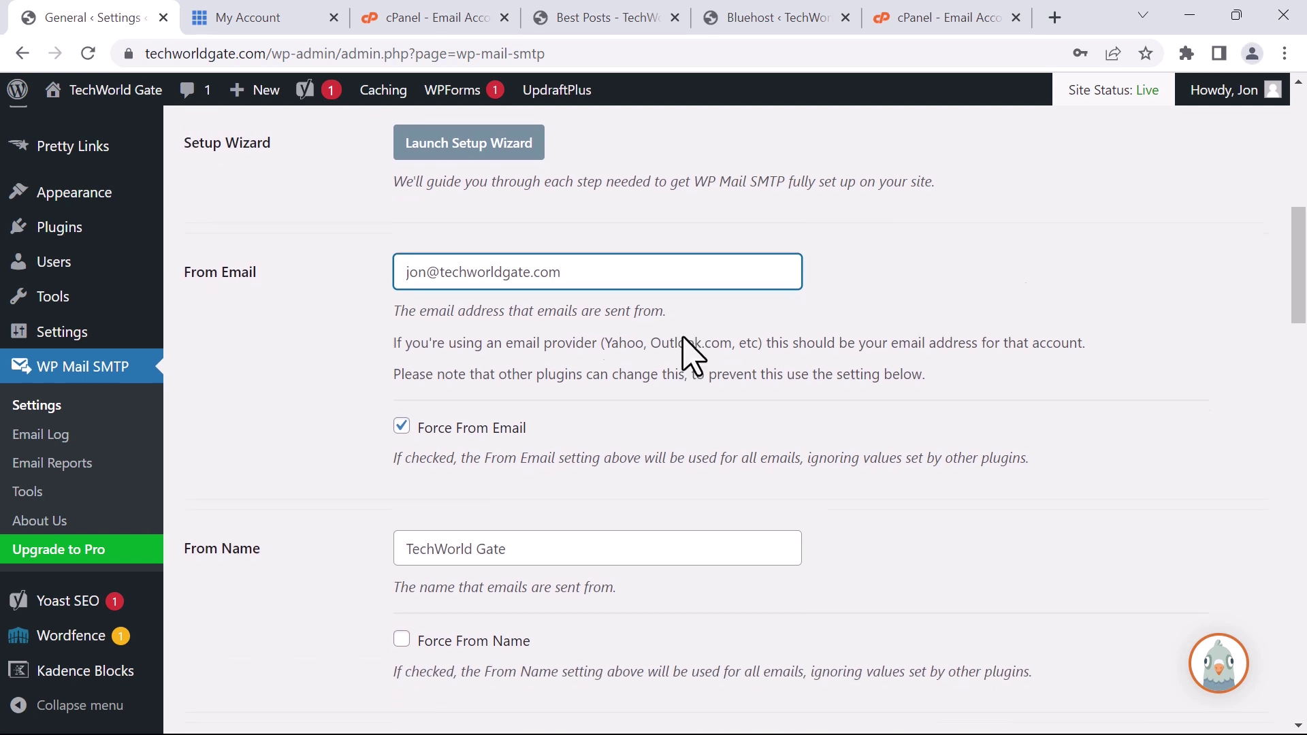
scroll(691, 355, "down", 4)
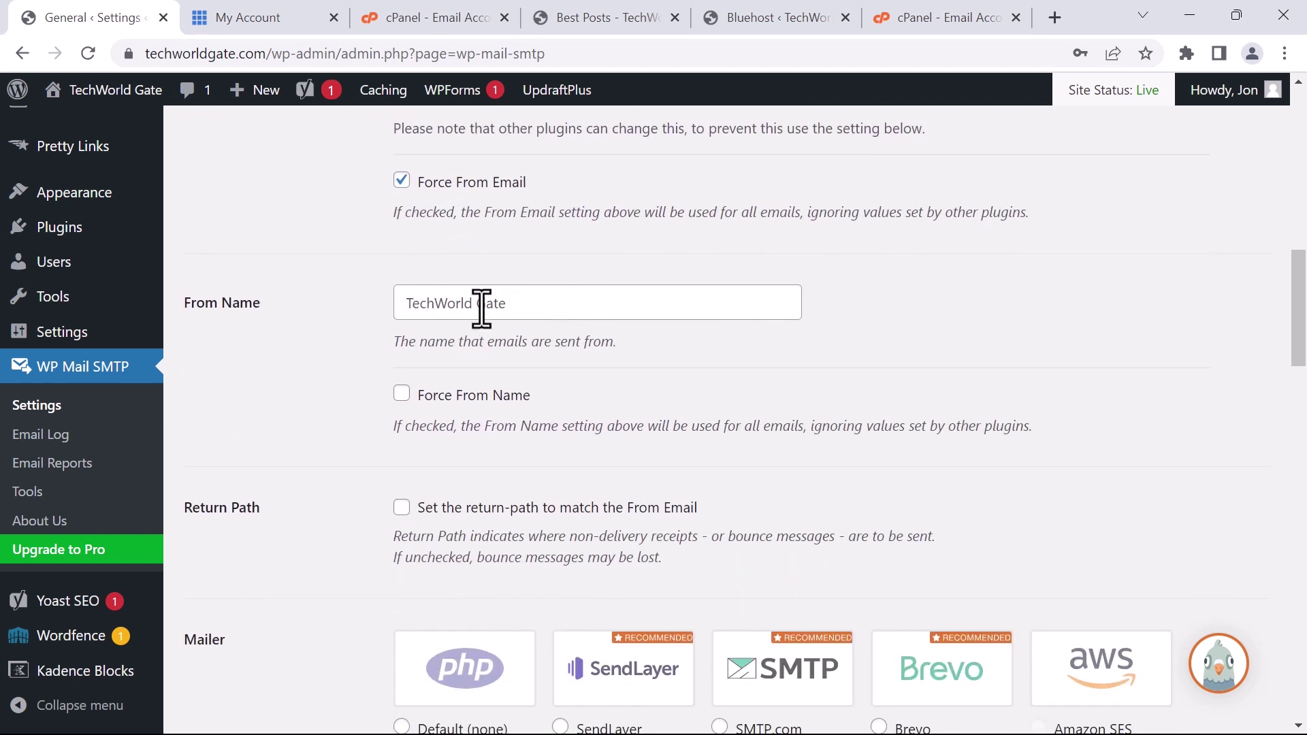
scroll(480, 303, "down", 5)
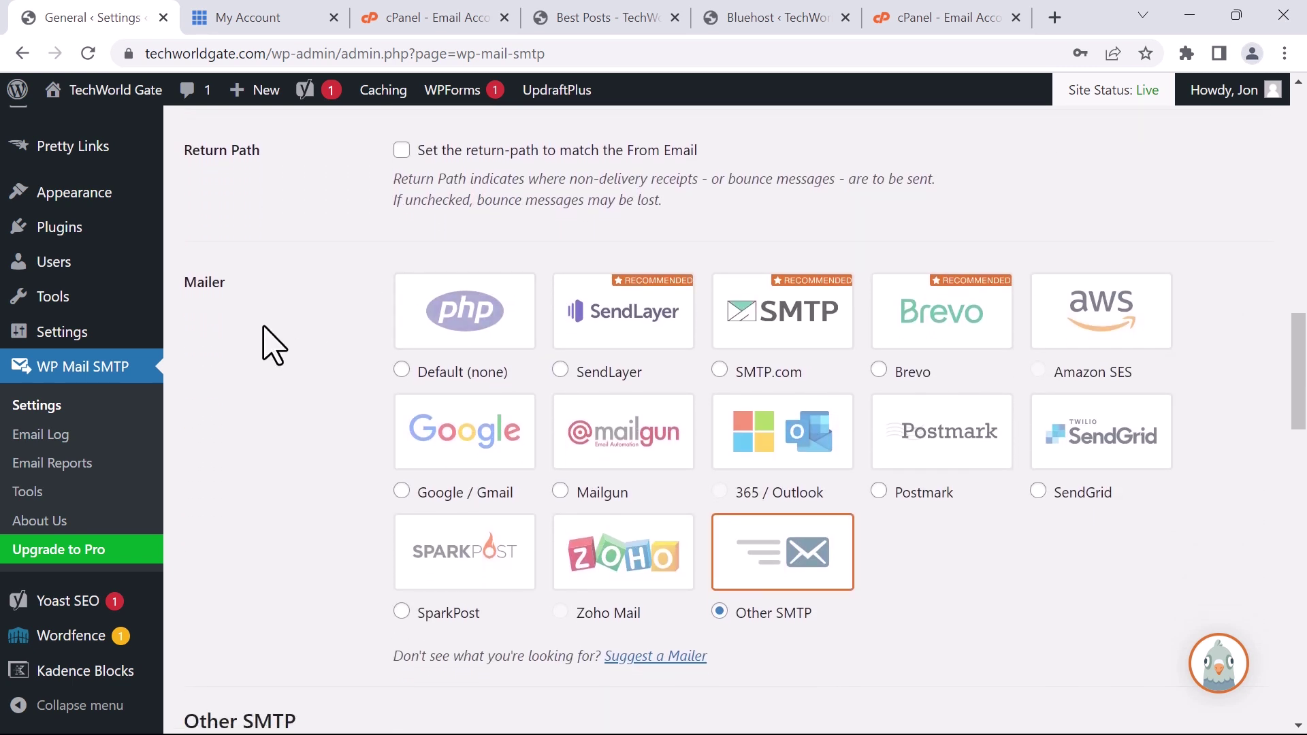
scroll(677, 461, "down", 3)
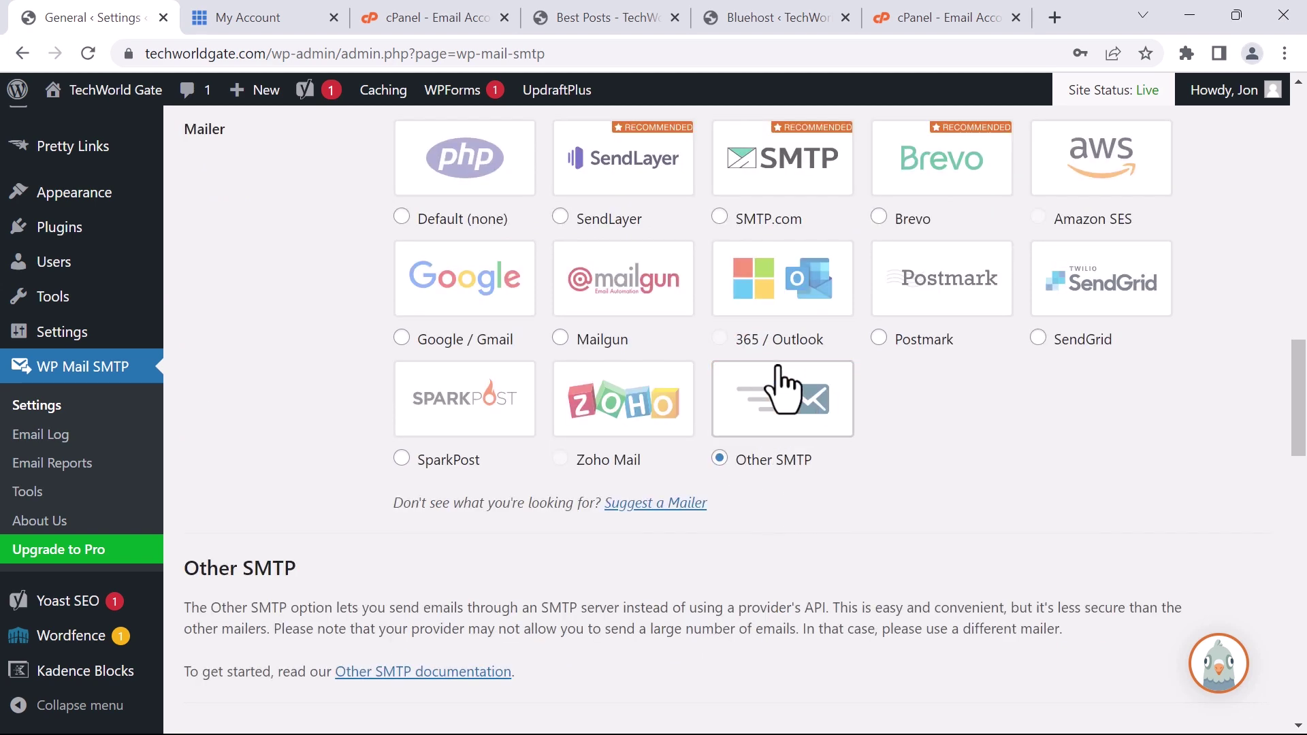
scroll(803, 461, "down", 5)
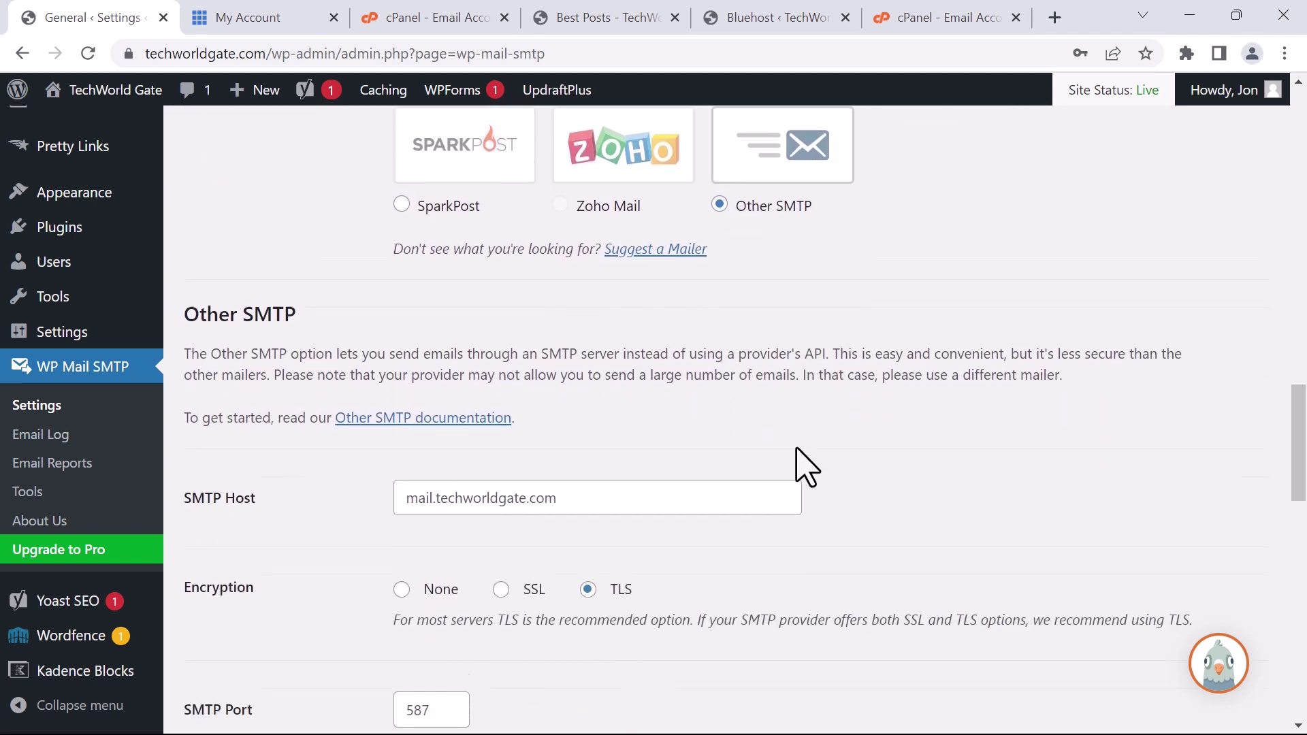
scroll(805, 466, "down", 2)
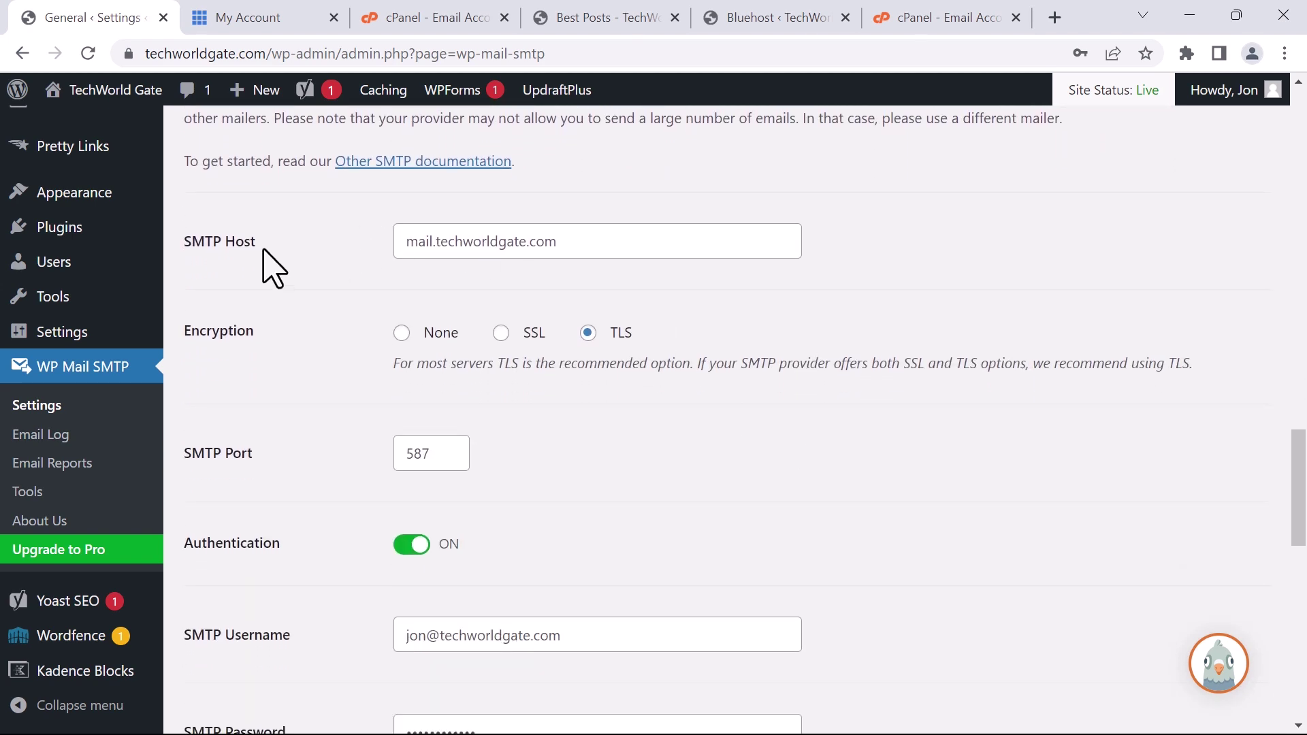
left_click_drag(616, 242, 367, 242)
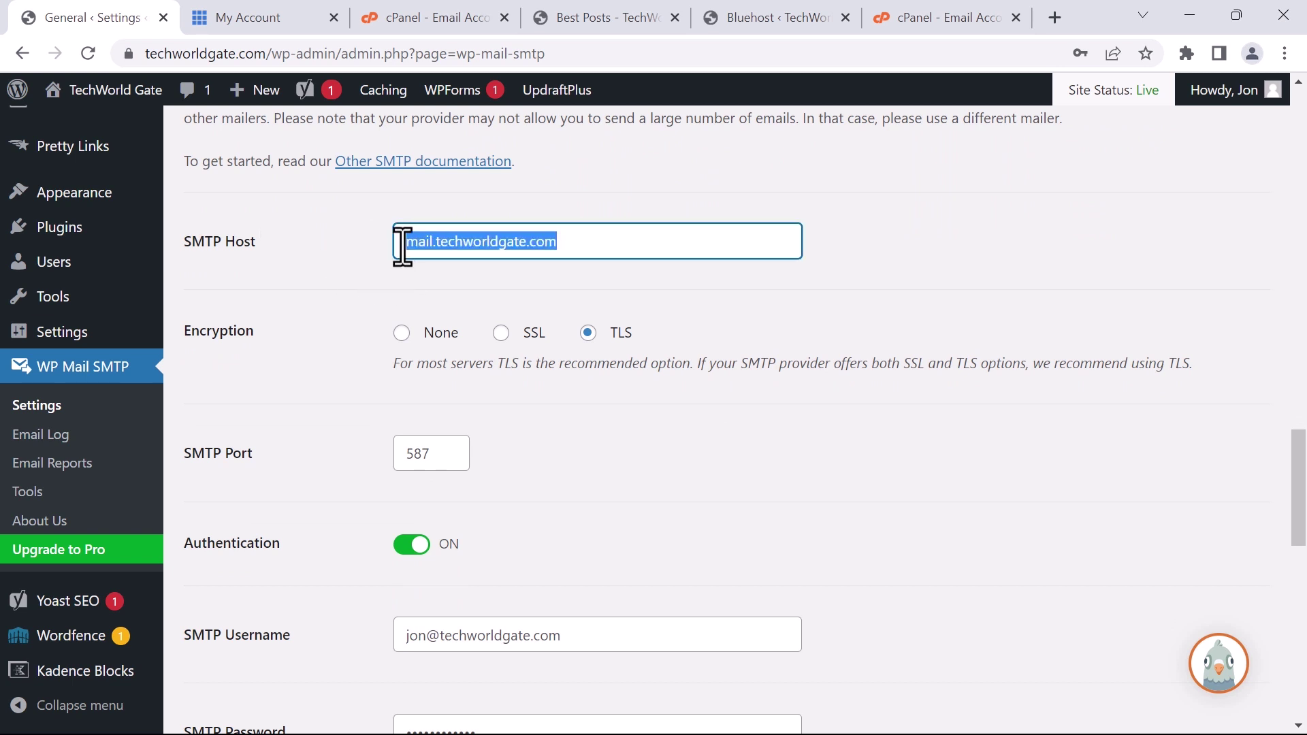
left_click(610, 243)
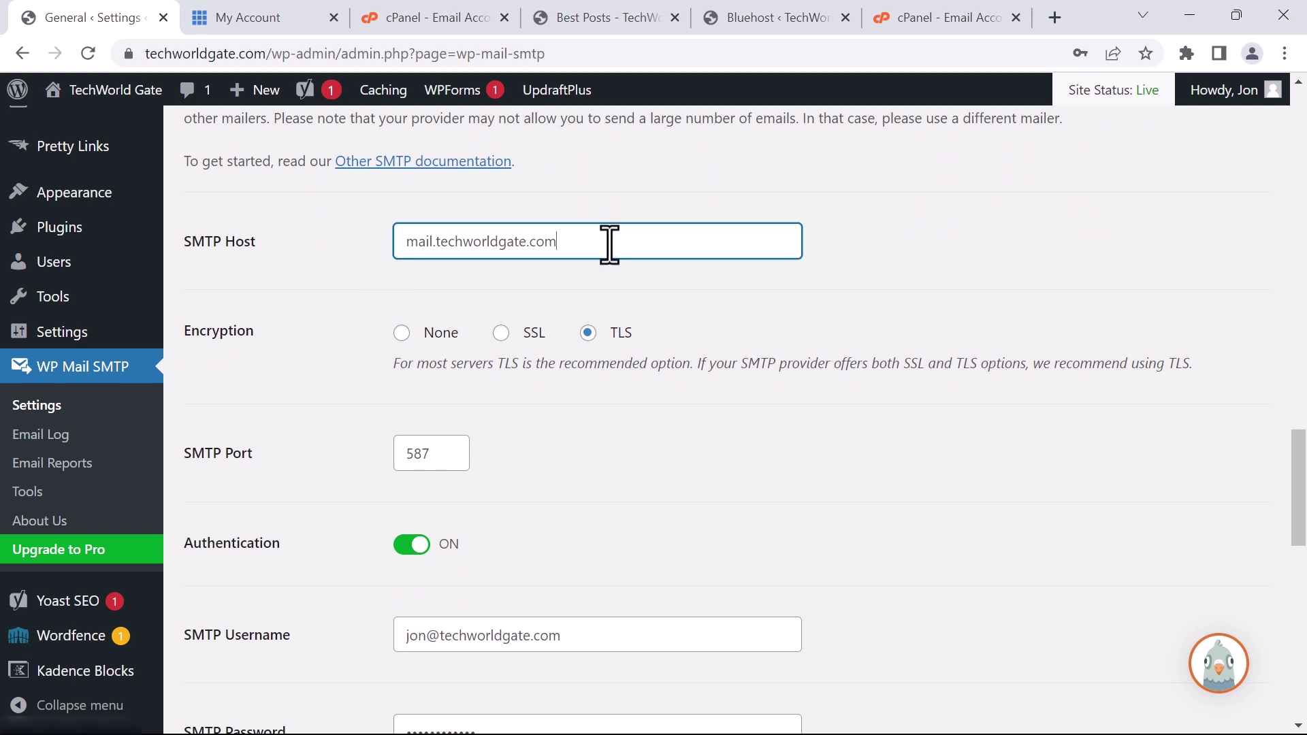
left_click(381, 20)
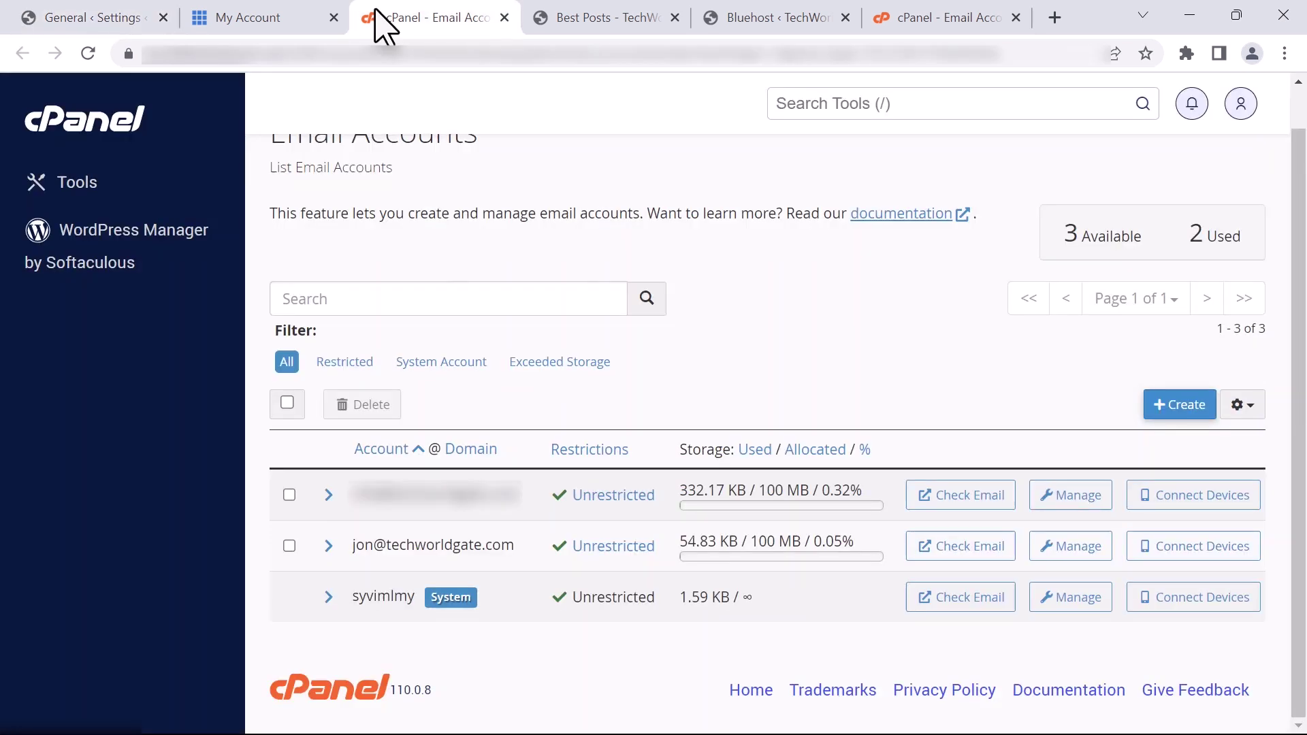
Open the mailbox's configuration email in Roundcube and confirm outgoing server mail.techworldgate.com on port 465
left_click(970, 552)
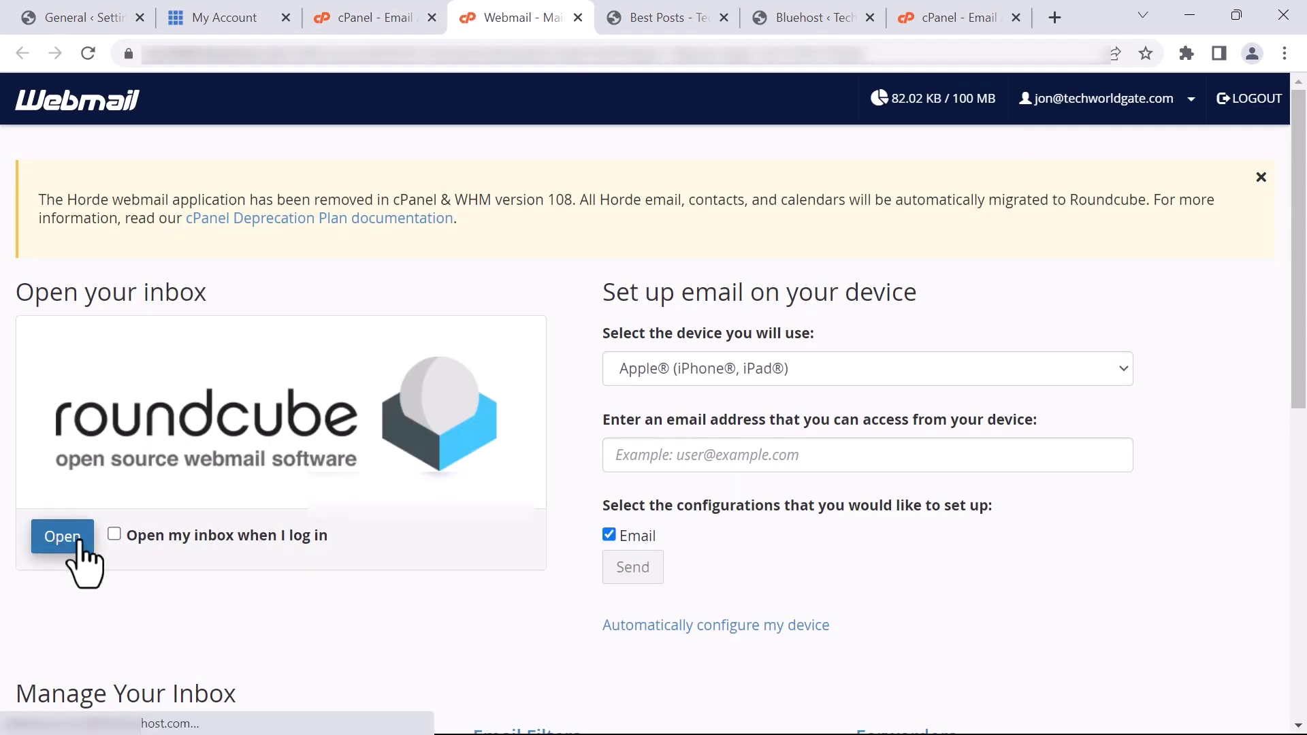
left_click(77, 540)
left_click(558, 296)
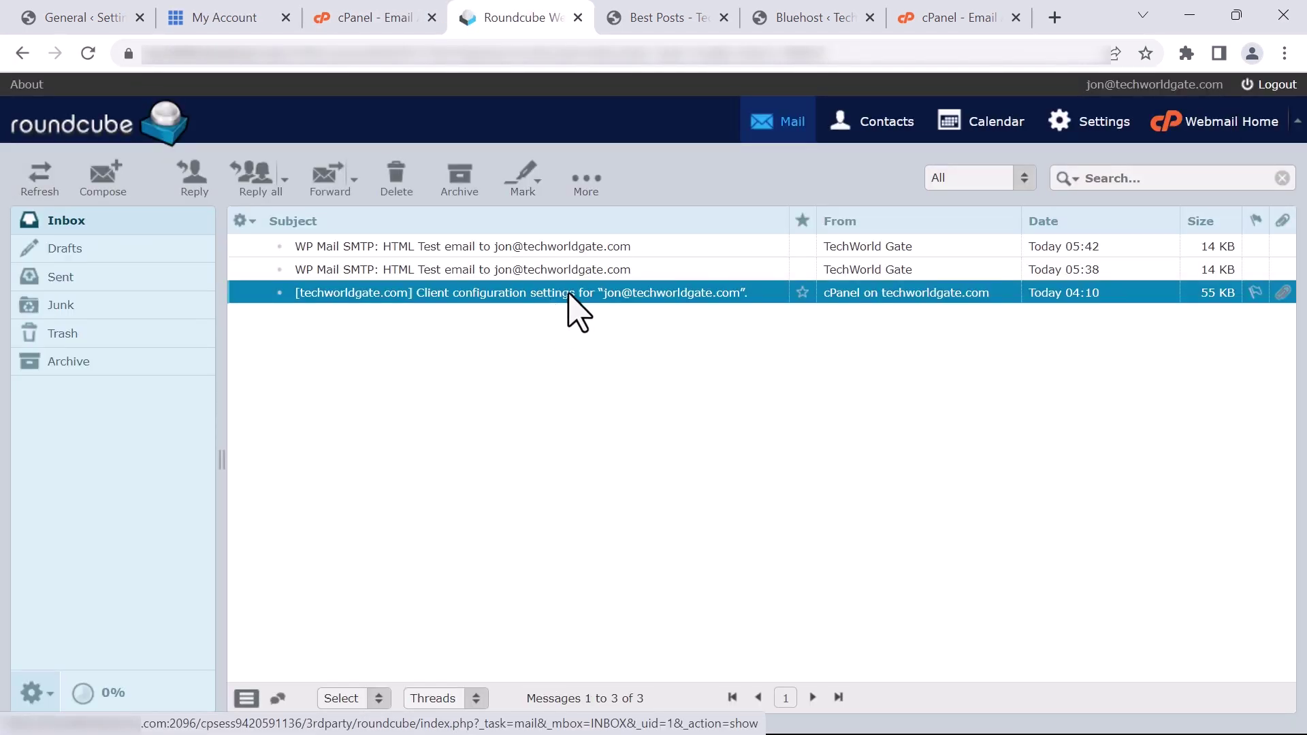
double_click(548, 293)
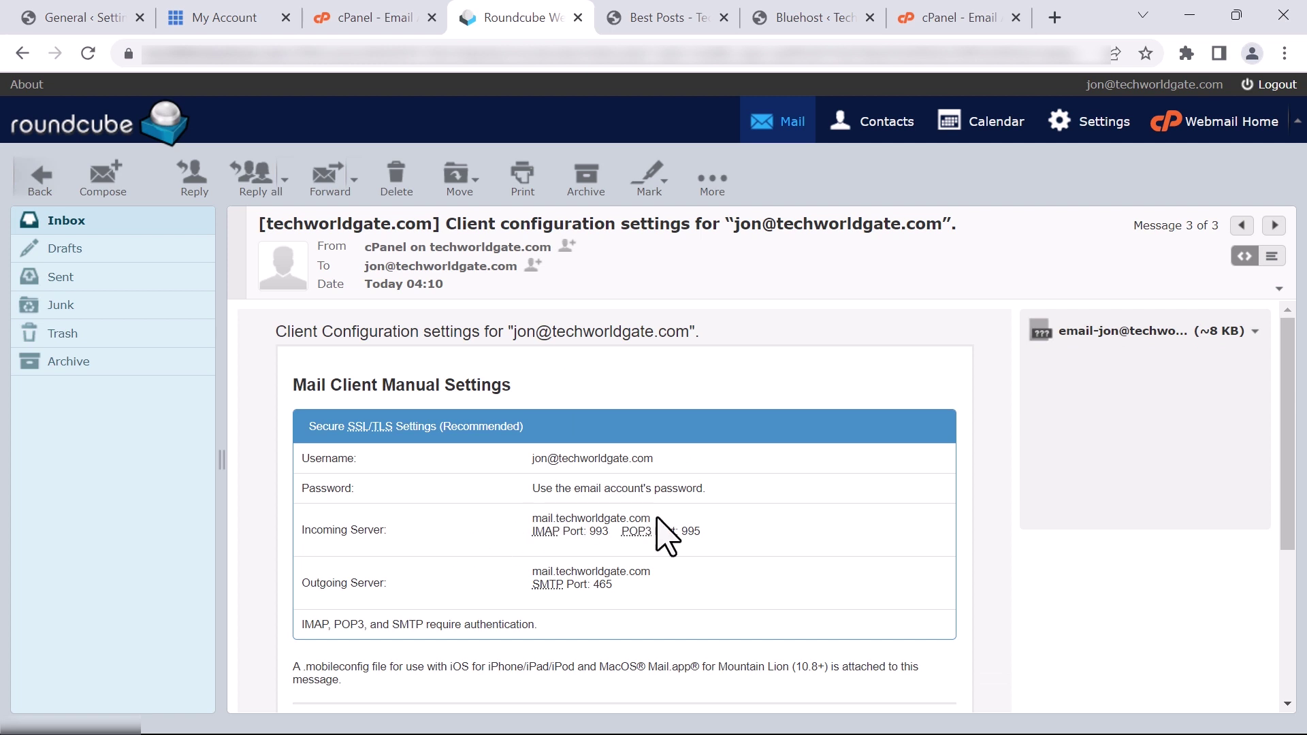
left_click_drag(653, 574, 530, 572)
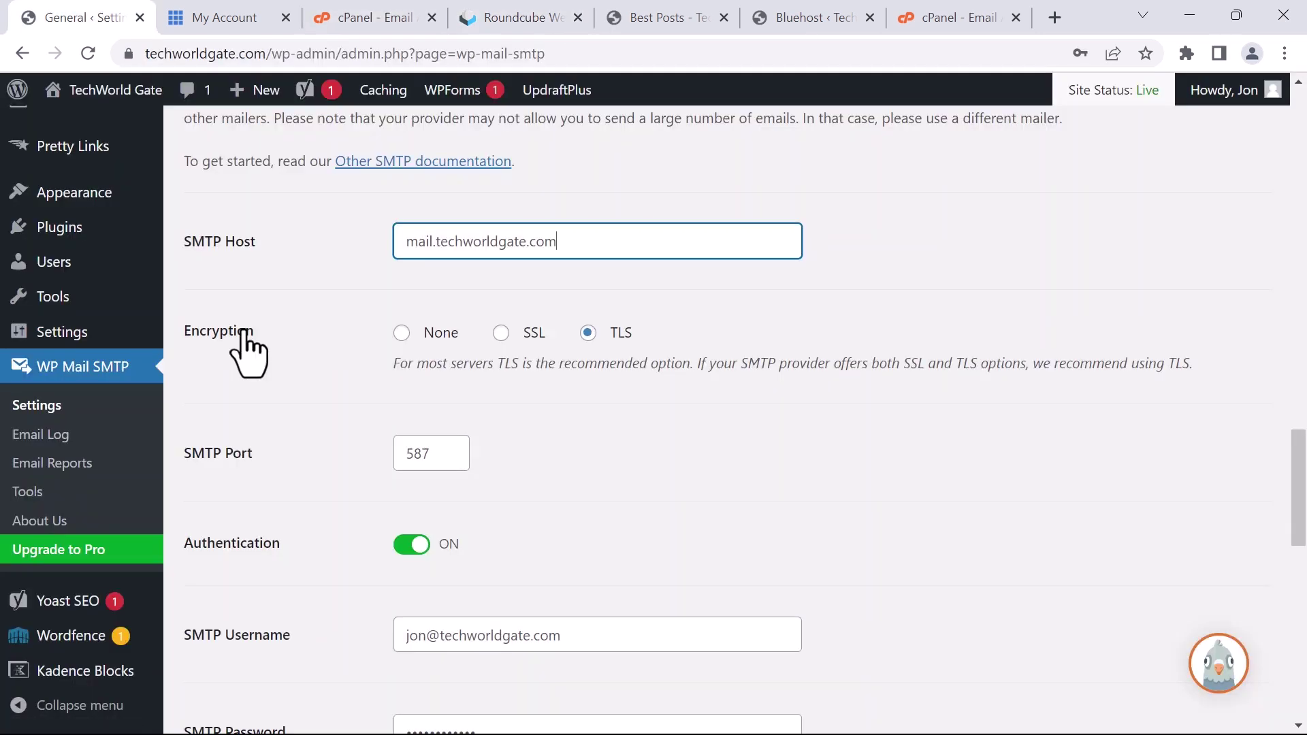
scroll(245, 350, "down", 1)
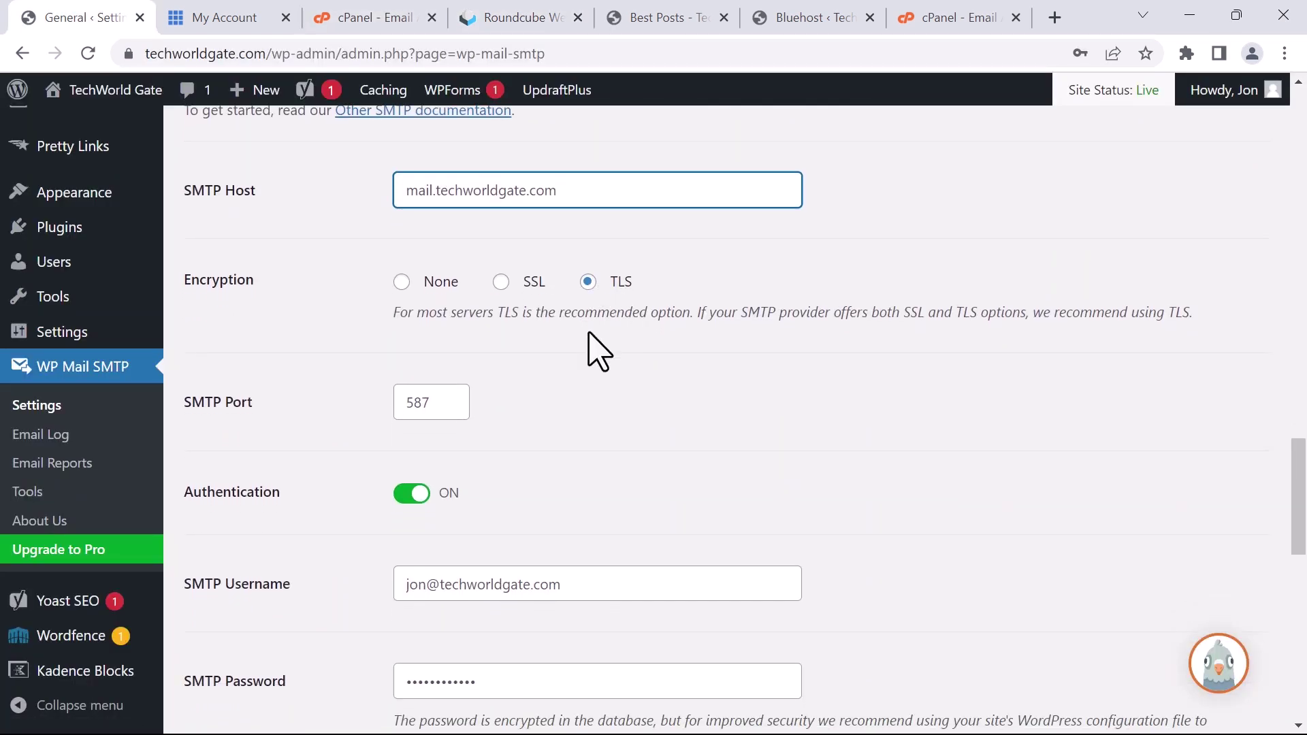
Verify the SMTP username against the configuration email and save WP Mail SMTP with port 587 and authentication
scroll(592, 351, "down", 2)
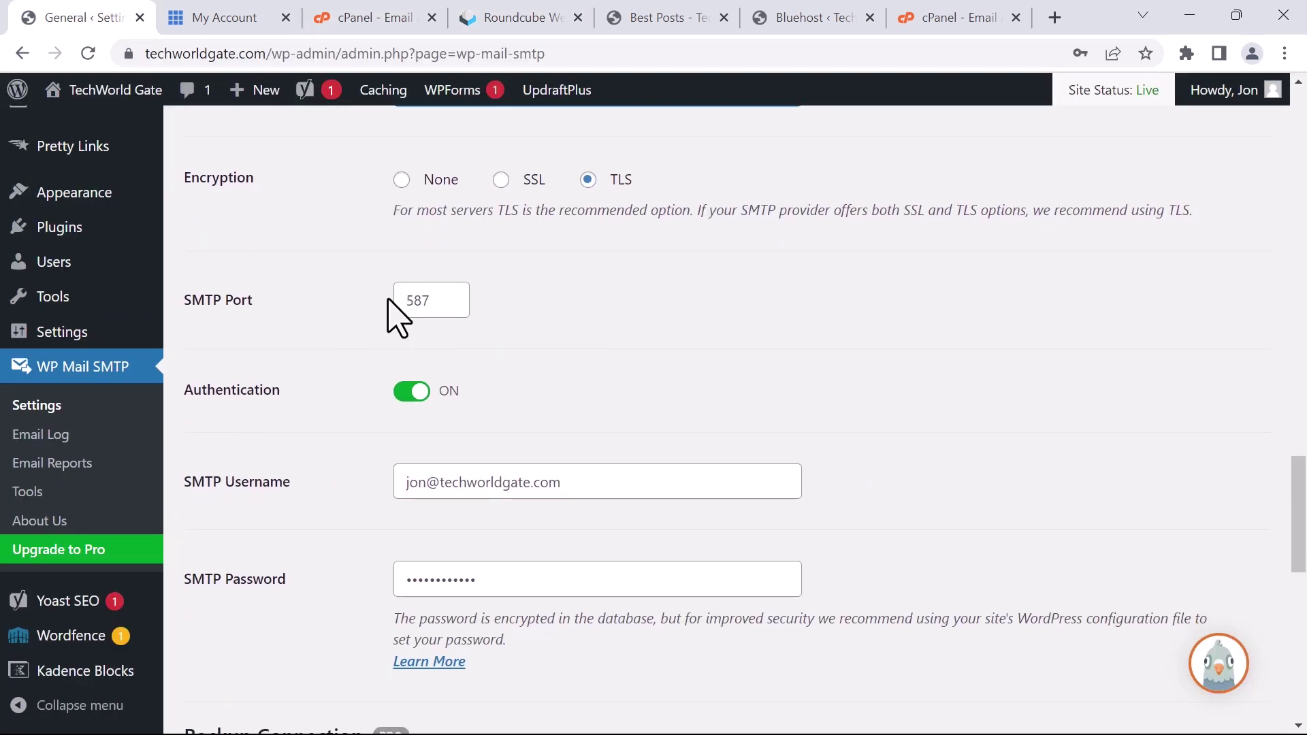
scroll(594, 360, "down", 1)
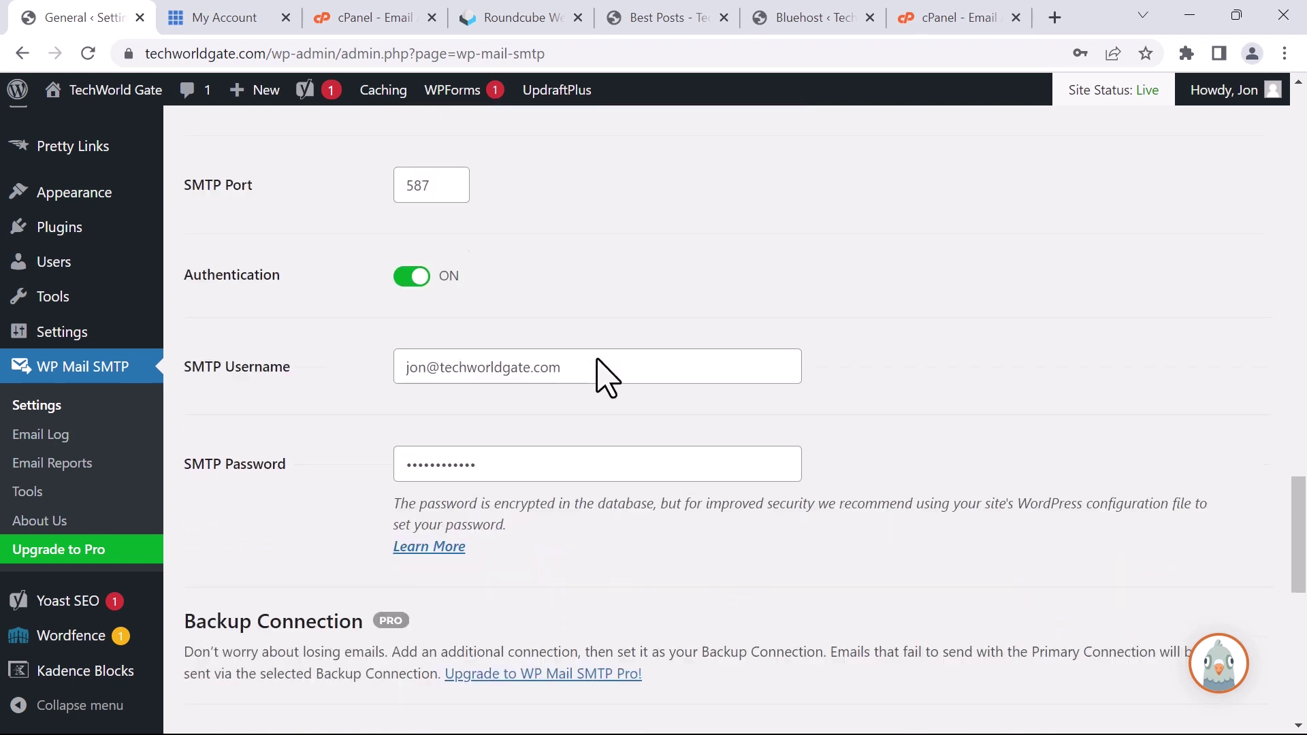
scroll(600, 378, "down", 1)
scroll(381, 306, "down", 1)
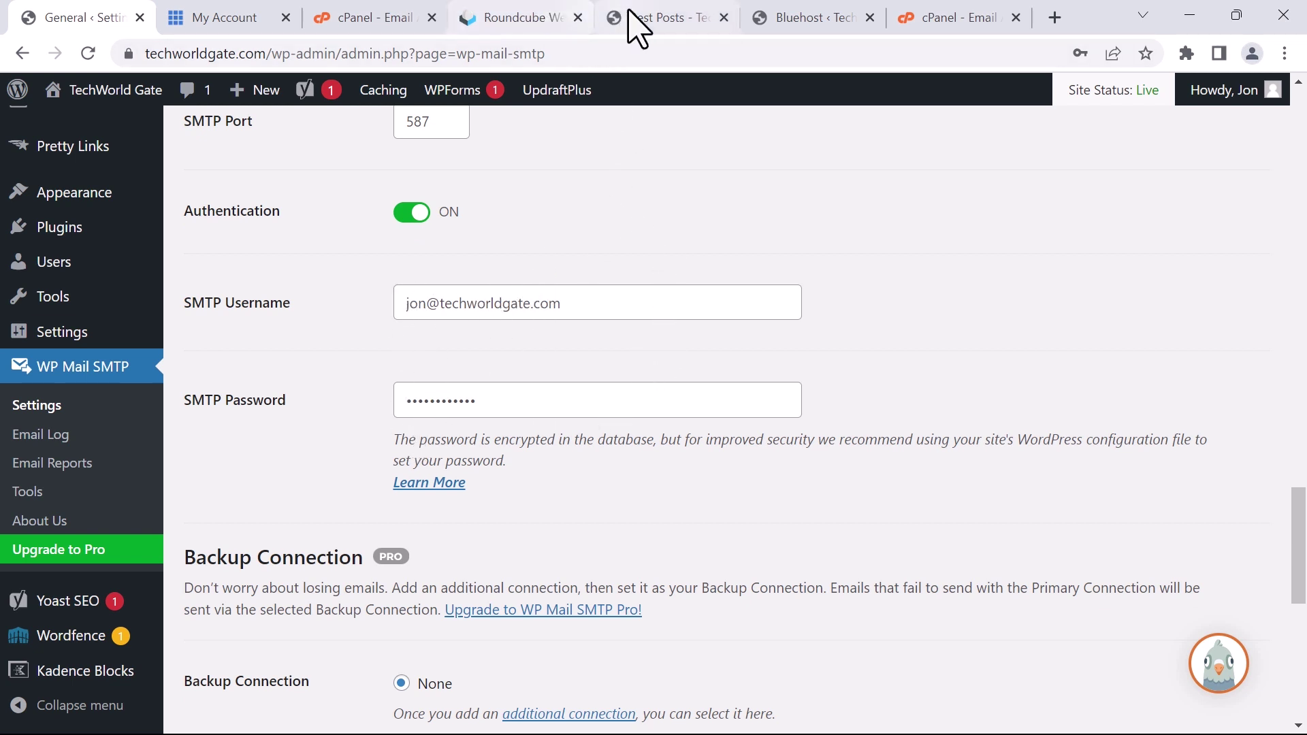
left_click(497, 17)
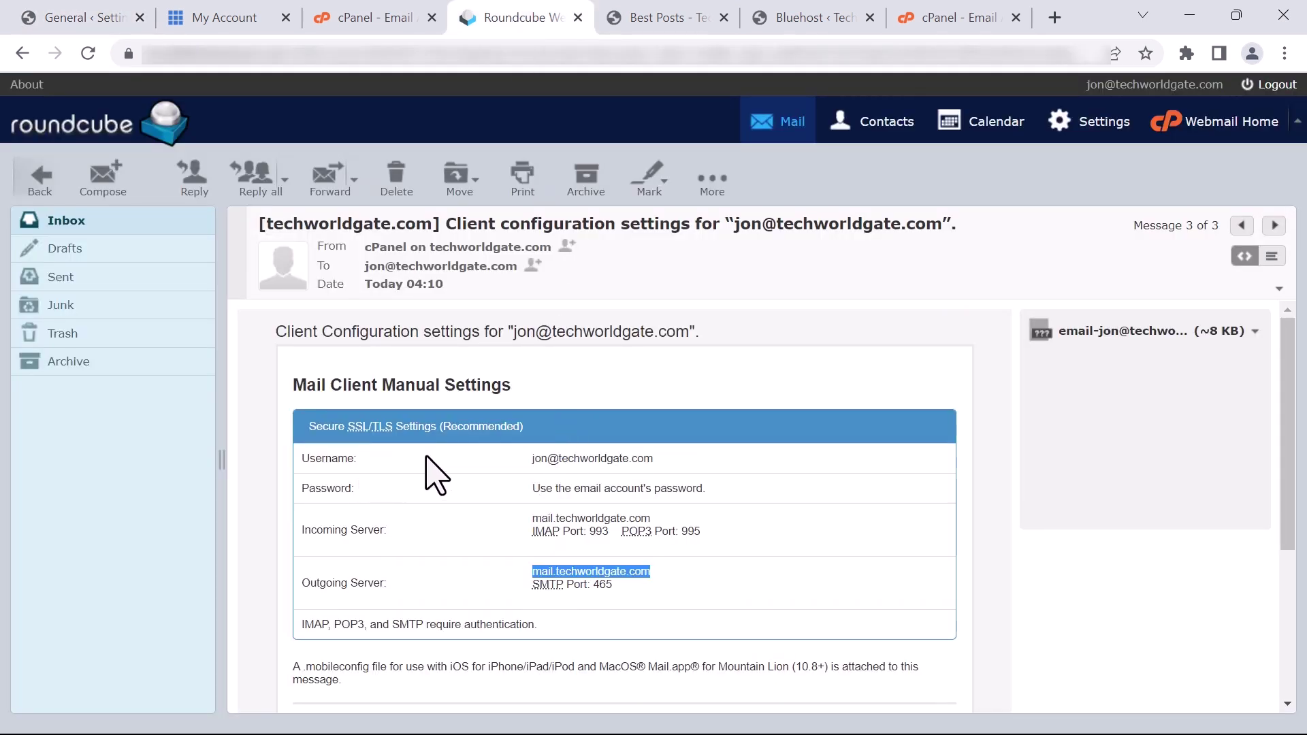
left_click_drag(655, 458, 467, 467)
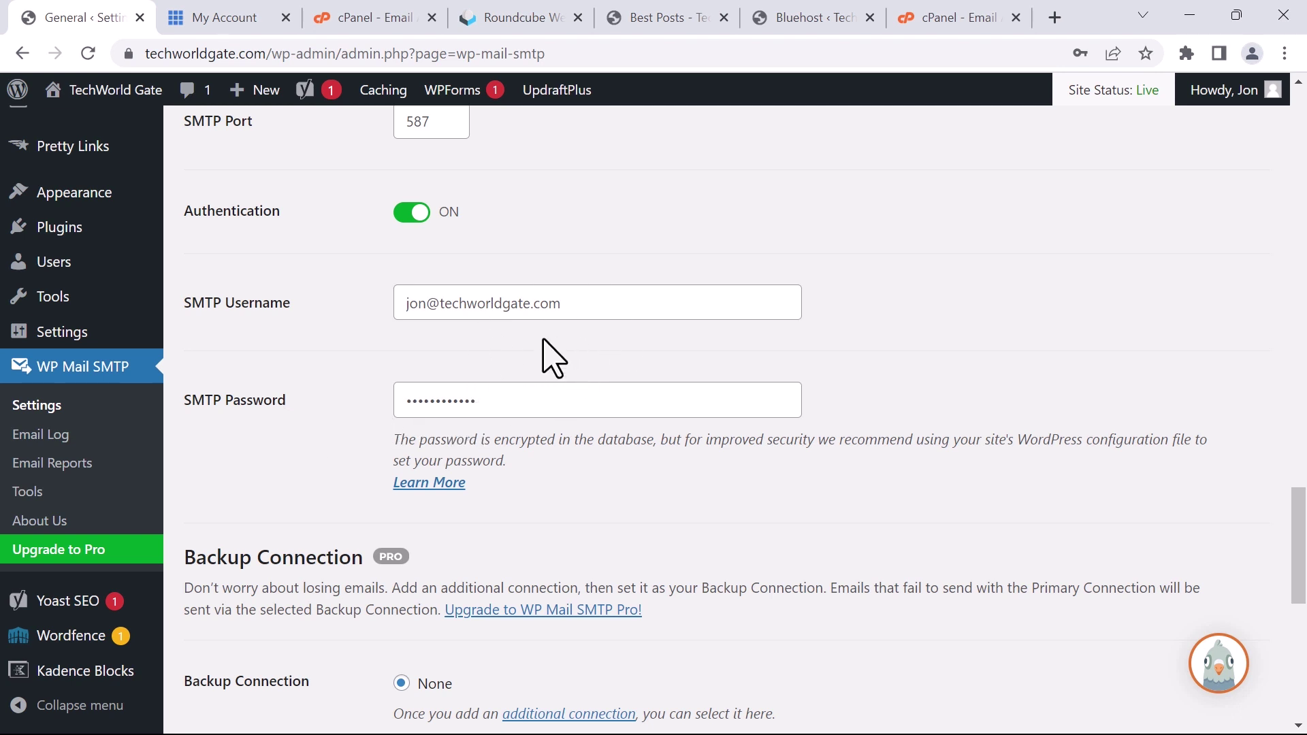
scroll(542, 344, "down", 3)
scroll(542, 341, "down", 3)
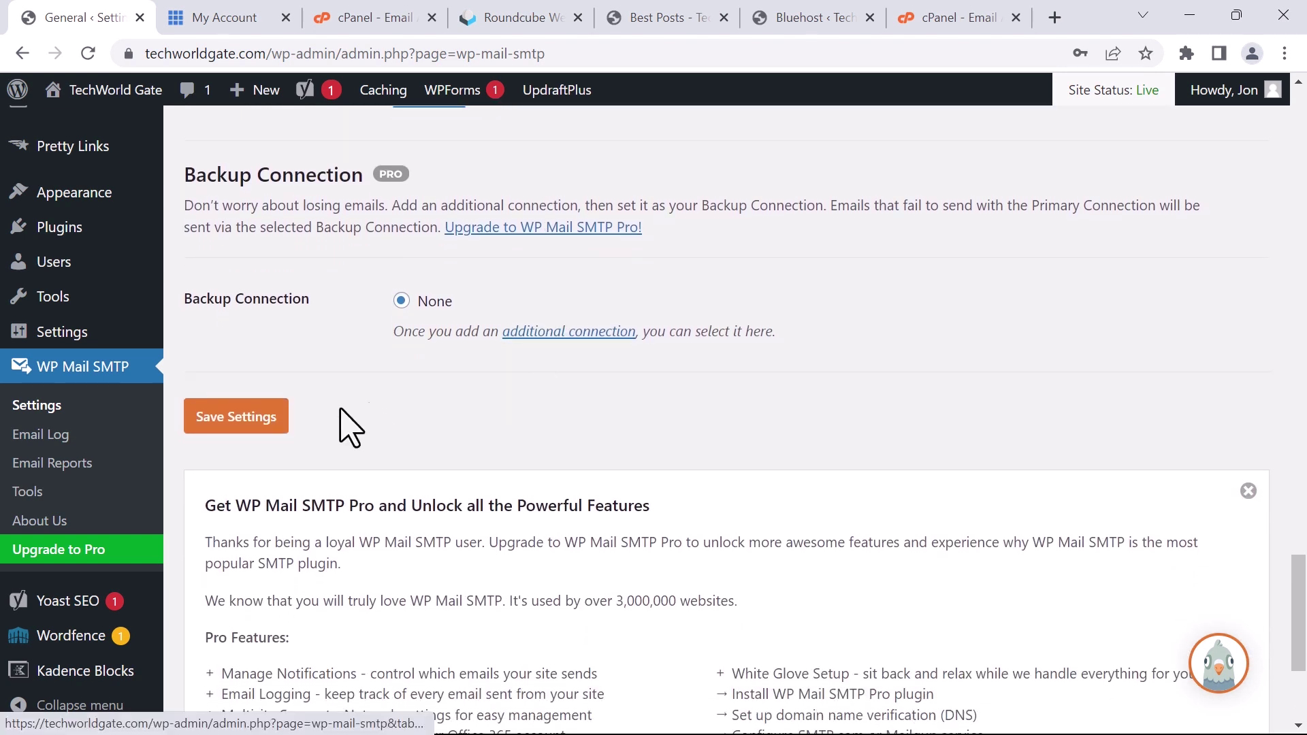
left_click(249, 425)
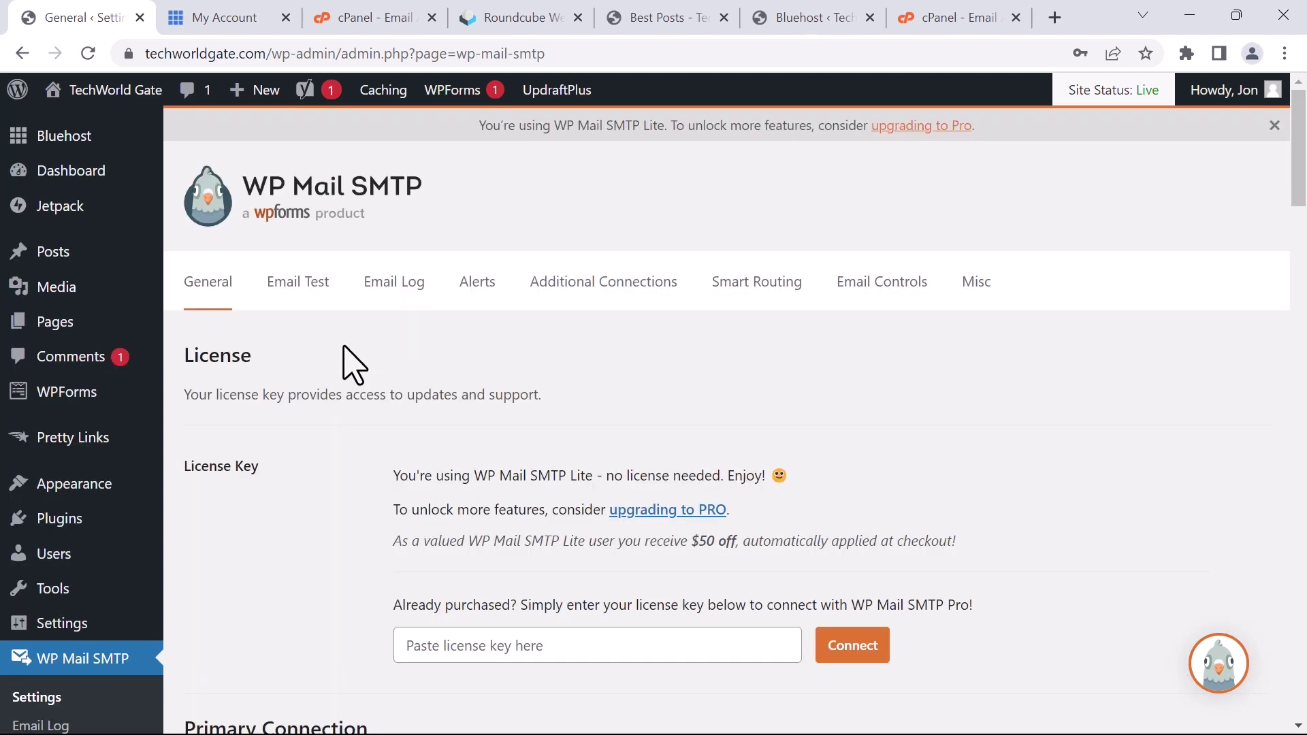
Send an HTML test email from WP Mail SMTP's Email Test page to the site mailbox
left_click(294, 285)
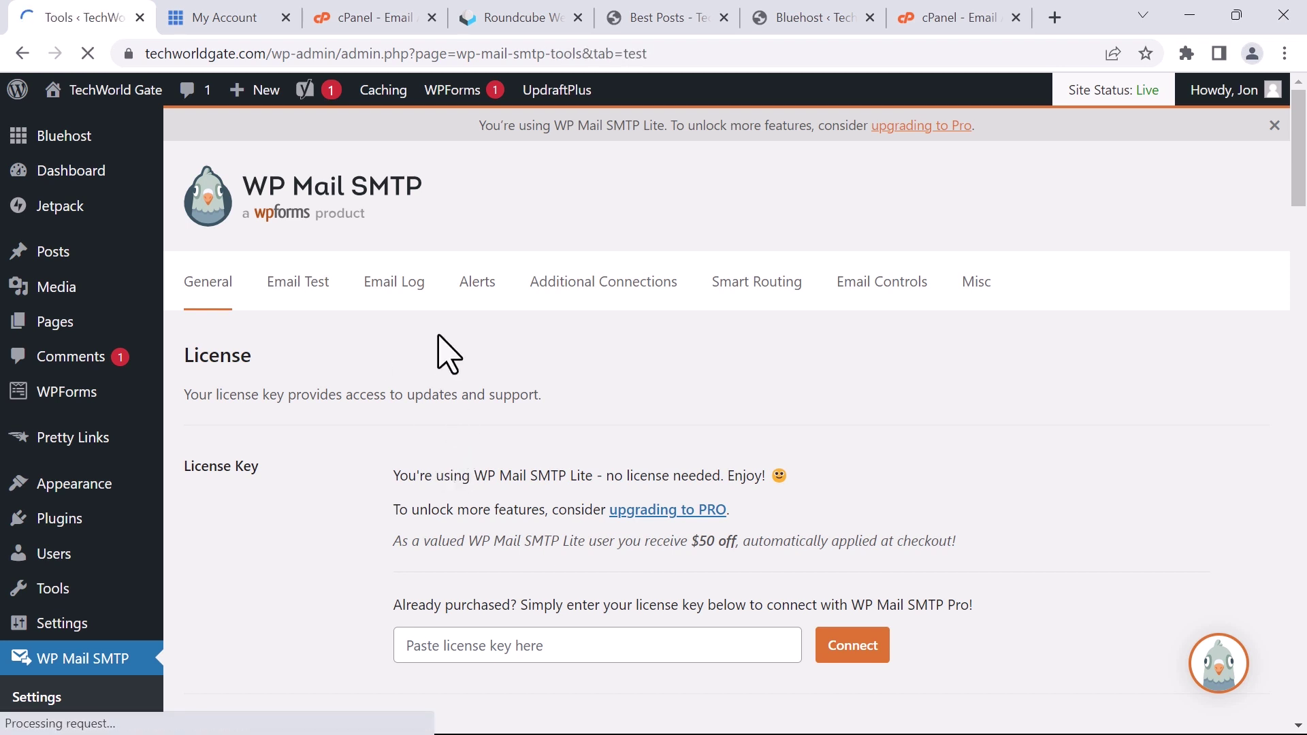
scroll(373, 367, "down", 1)
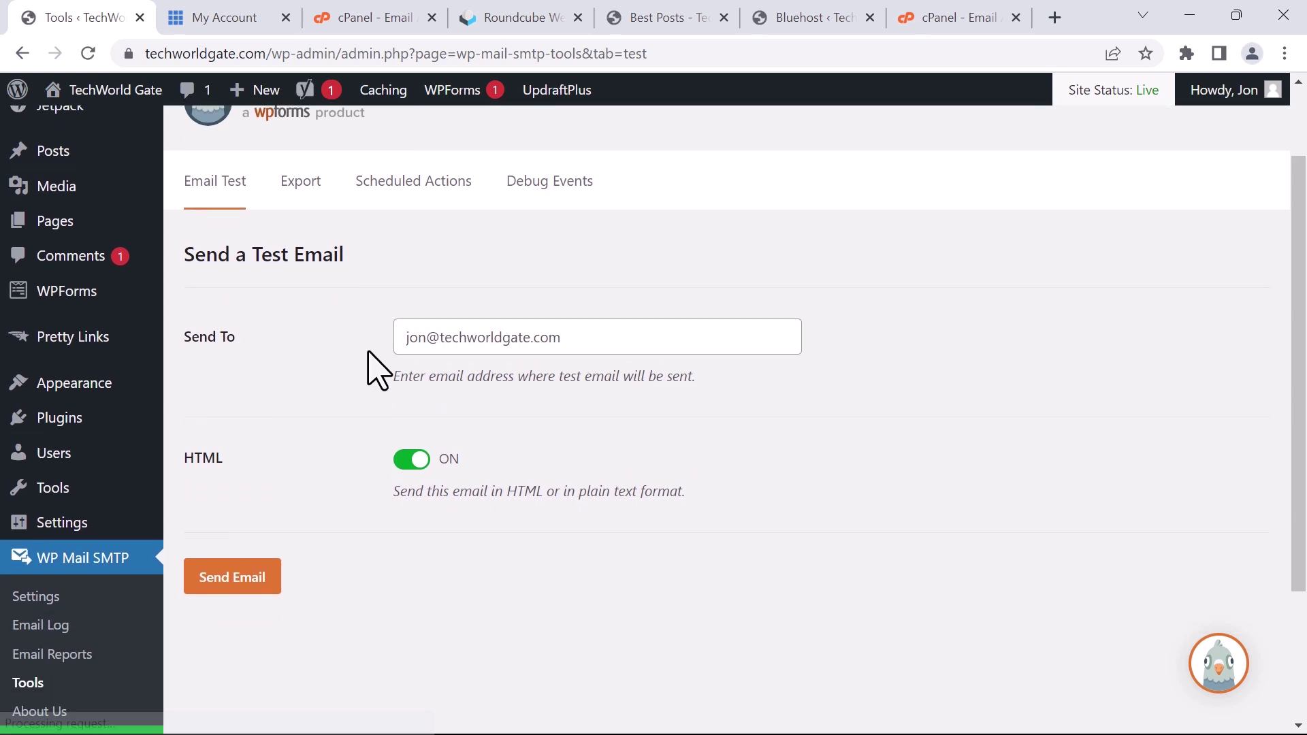
left_click(255, 577)
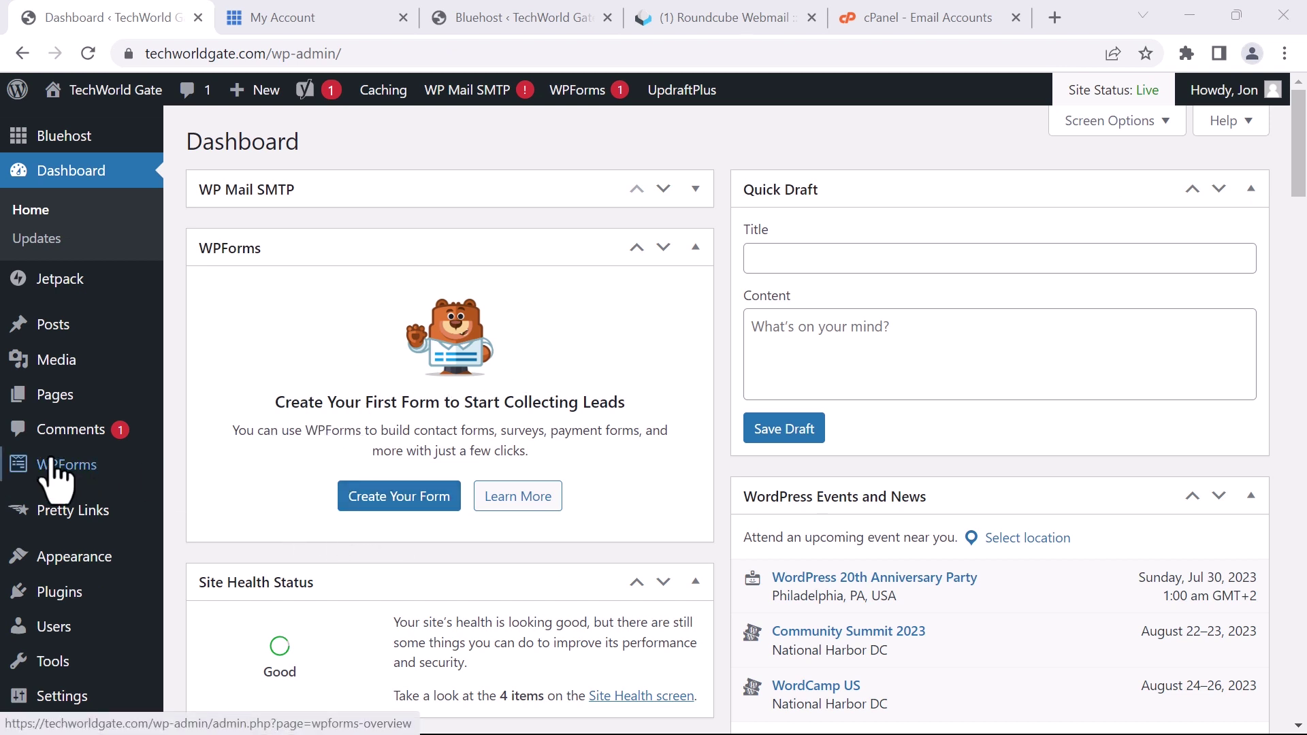
Go to WPForms All Forms from the admin sidebar flyout
mouse_move(55, 470)
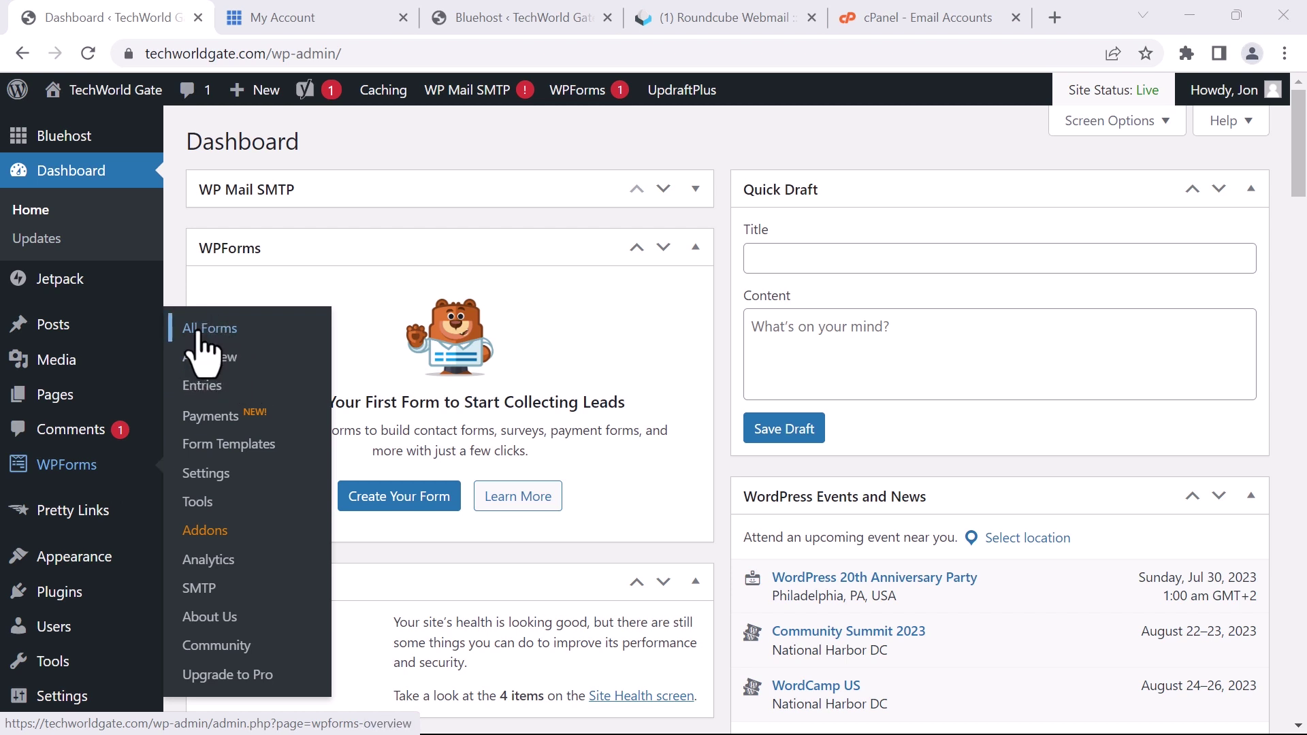
left_click(292, 361)
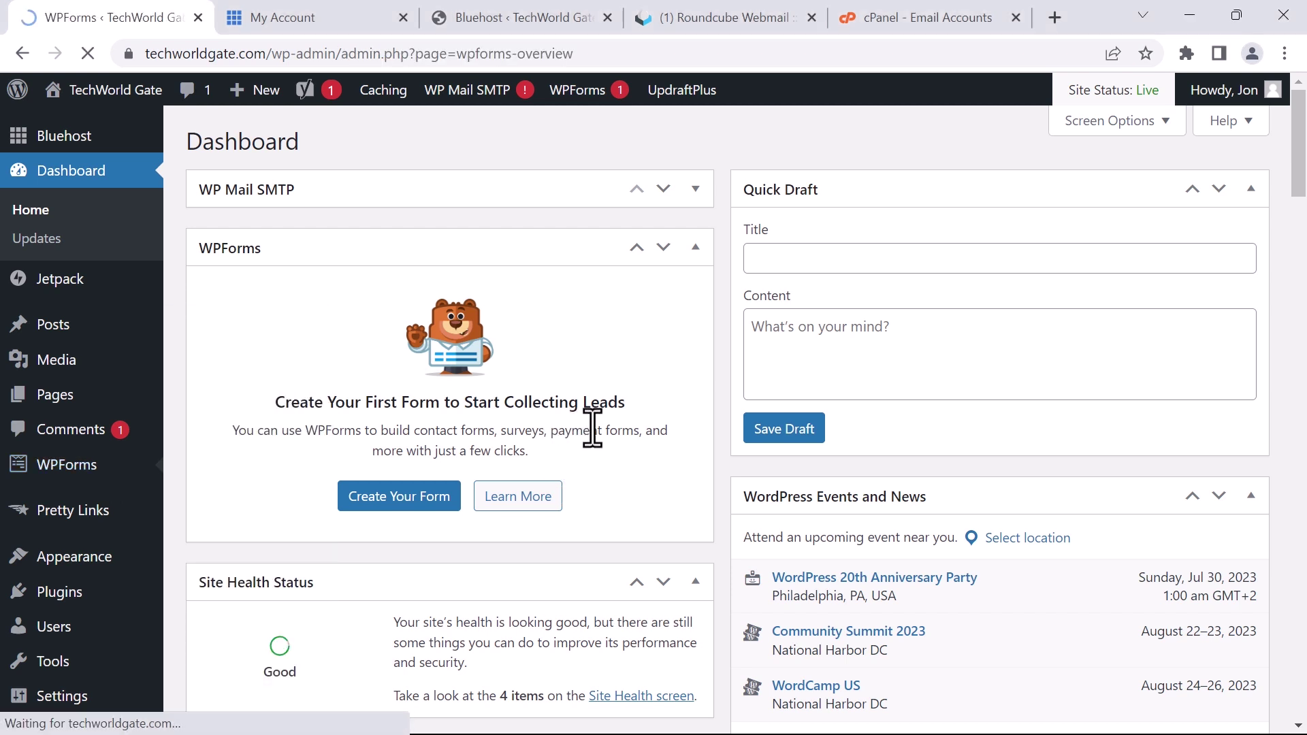
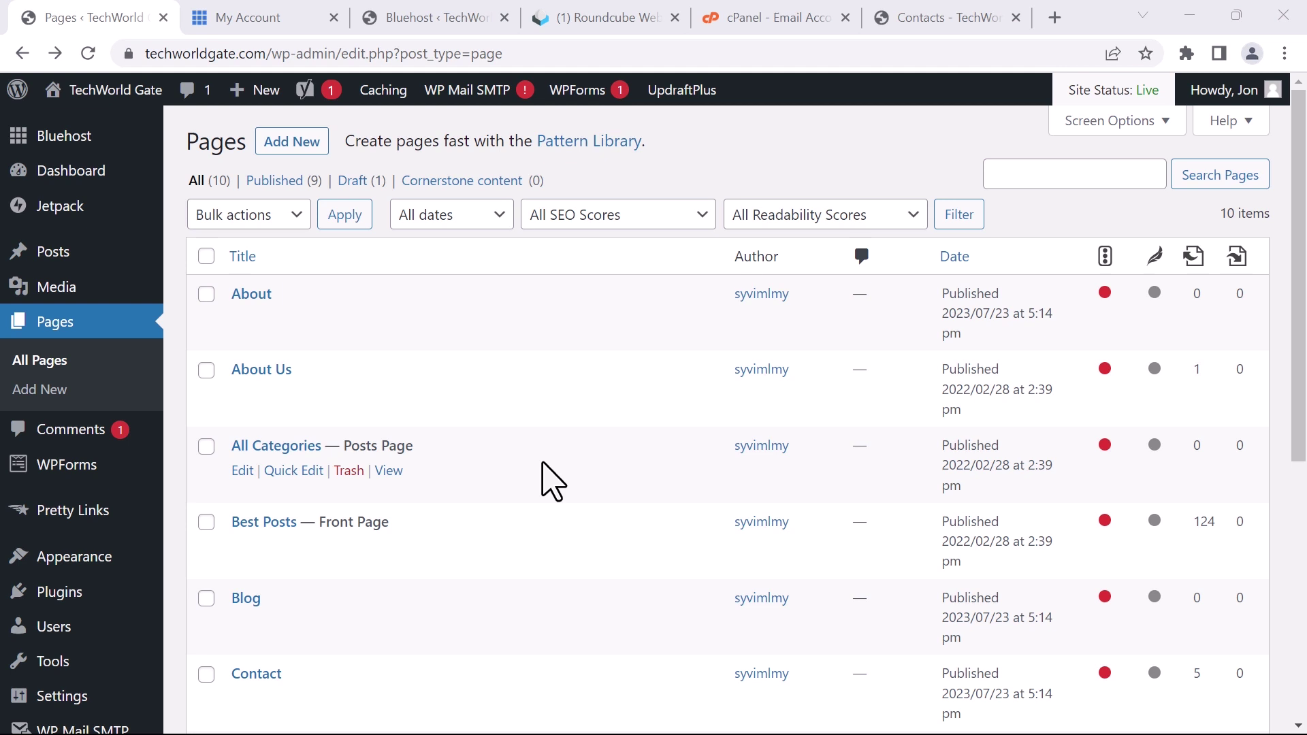
Scroll the Pages list down to Contacts and open it in the block editor
scroll(613, 163, "down", 5)
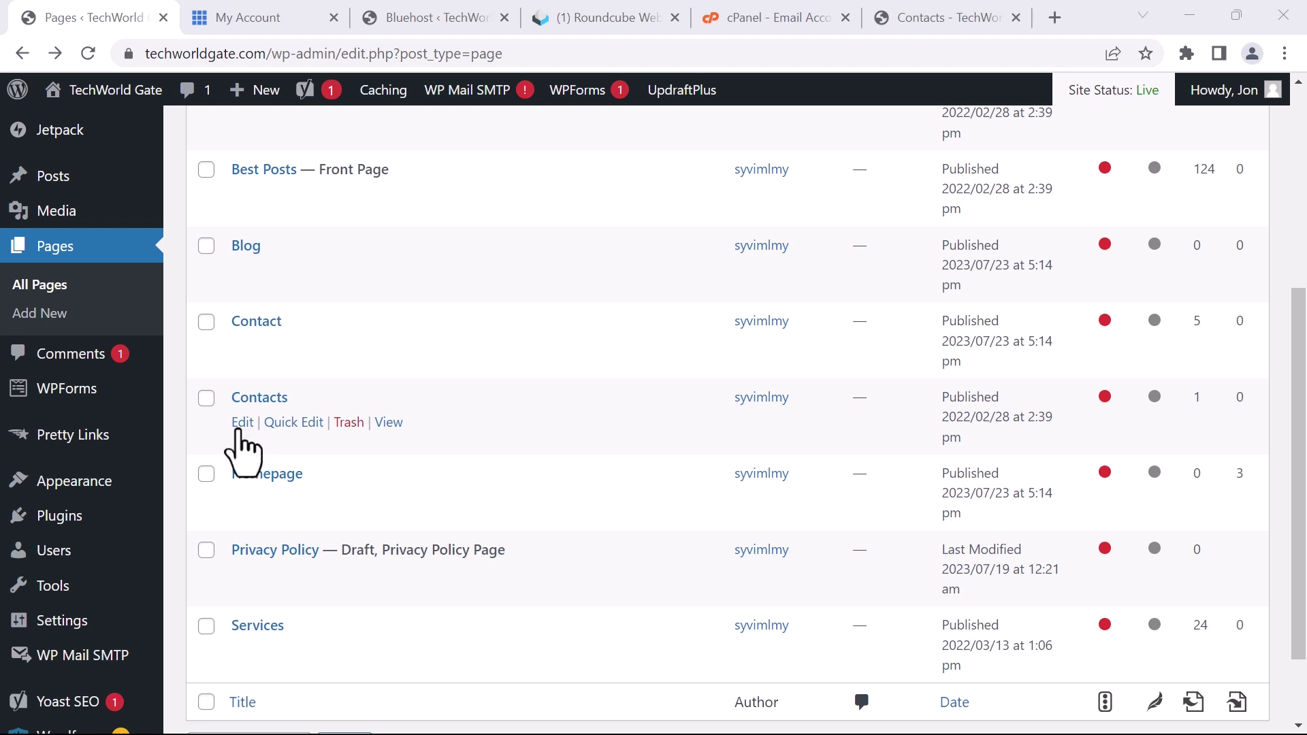
left_click(240, 427)
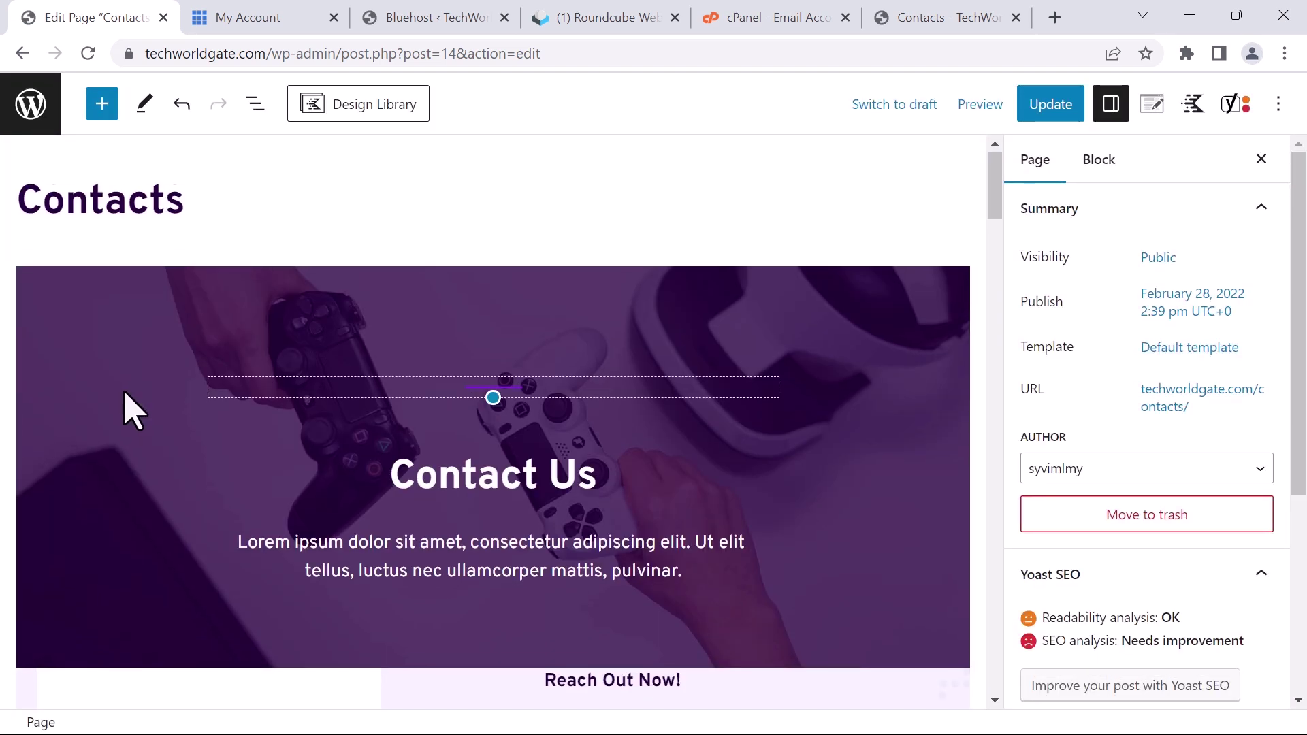
Select the Contacts page's contact form and expand its Email Settings in the Block sidebar
scroll(136, 412, "down", 15)
scroll(153, 419, "down", 3)
scroll(152, 417, "up", 5)
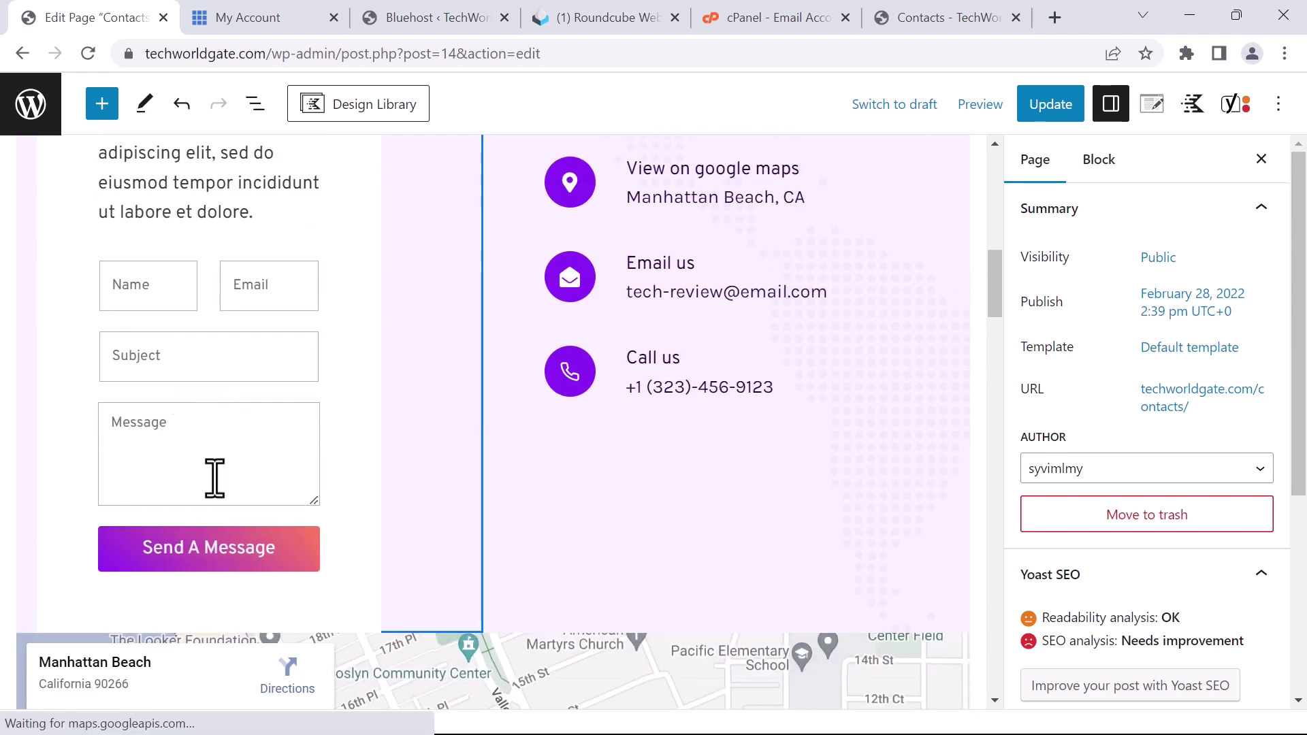
left_click(215, 467)
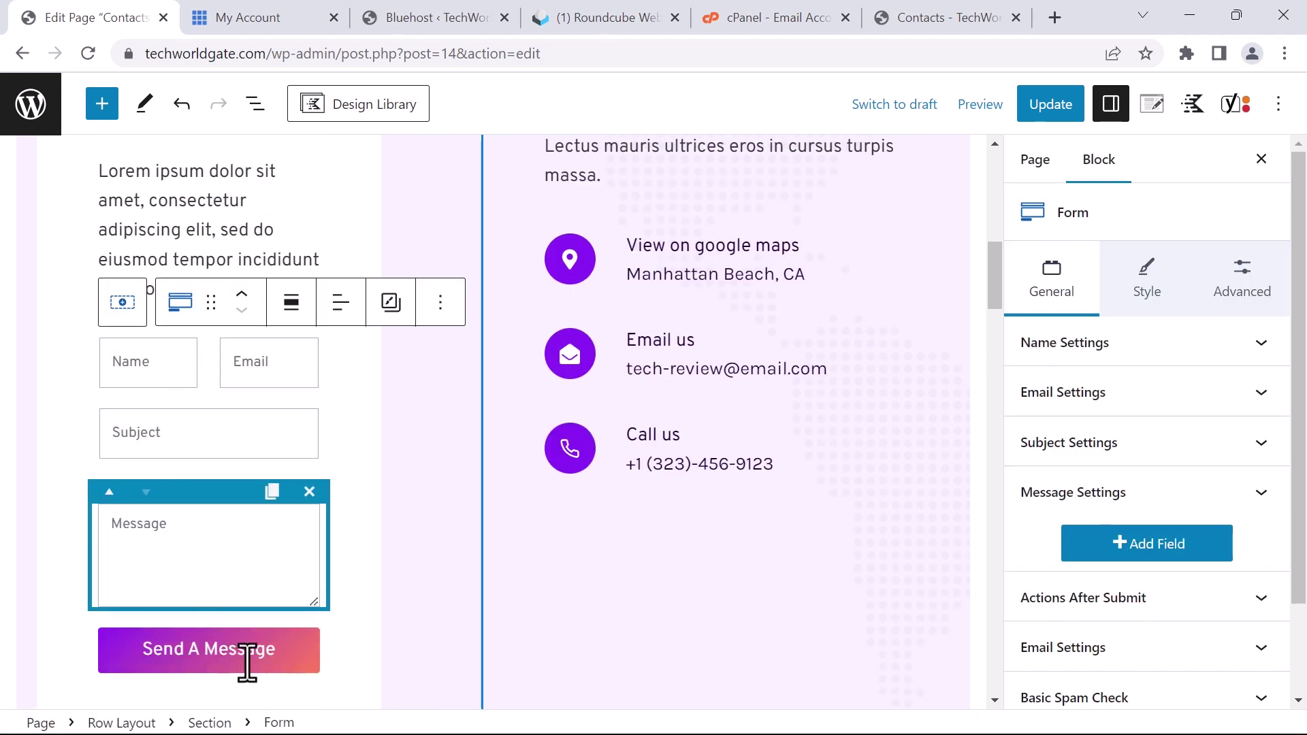
scroll(1103, 521, "down", 2)
scroll(1109, 525, "up", 2)
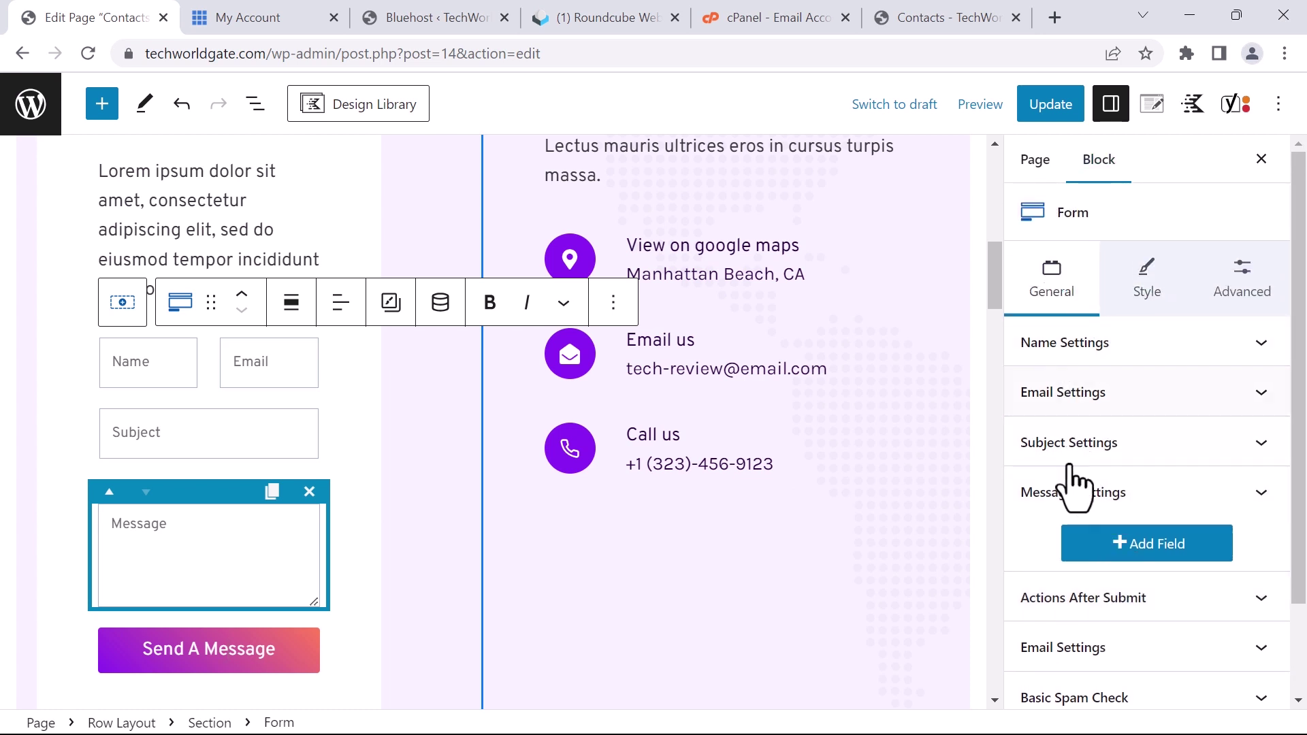
scroll(1074, 520, "down", 2)
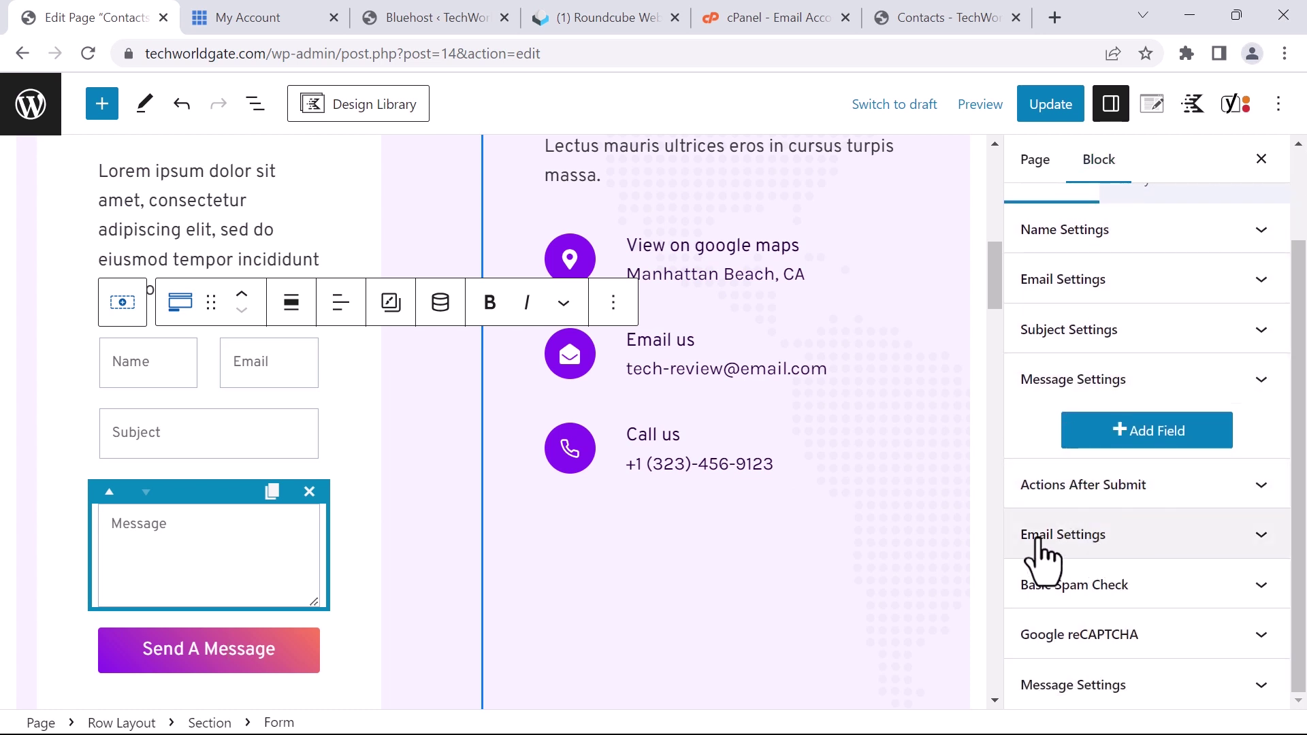
left_click(1103, 534)
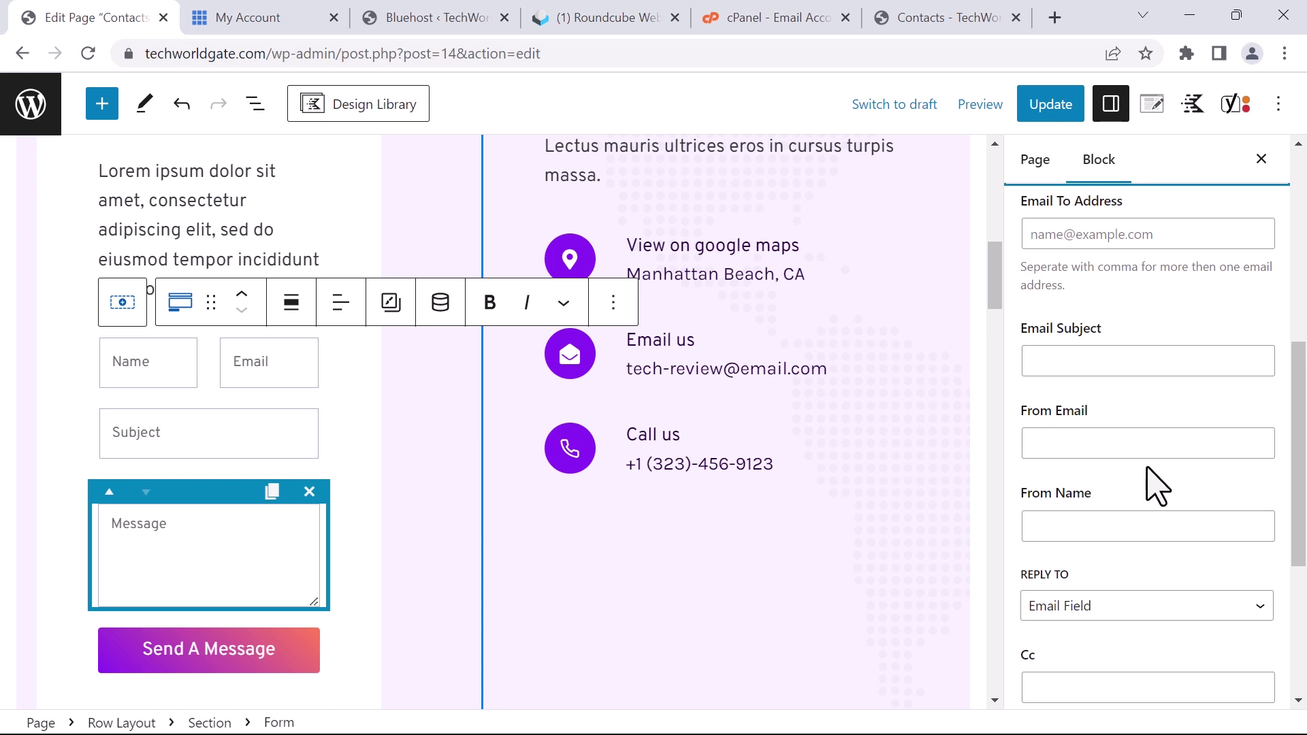
Review the form's email delivery settings and update the Contacts page
scroll(1090, 340, "up", 2)
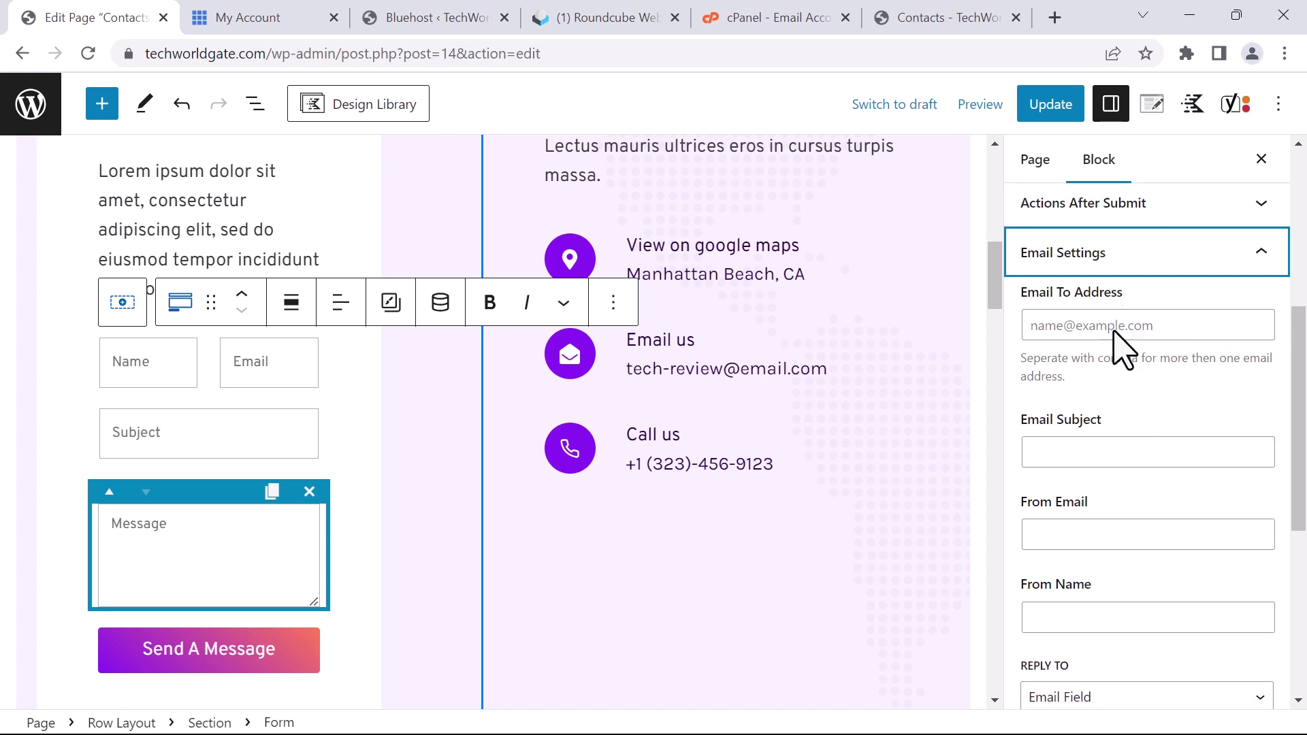
scroll(1123, 348, "down", 6)
scroll(1138, 367, "up", 7)
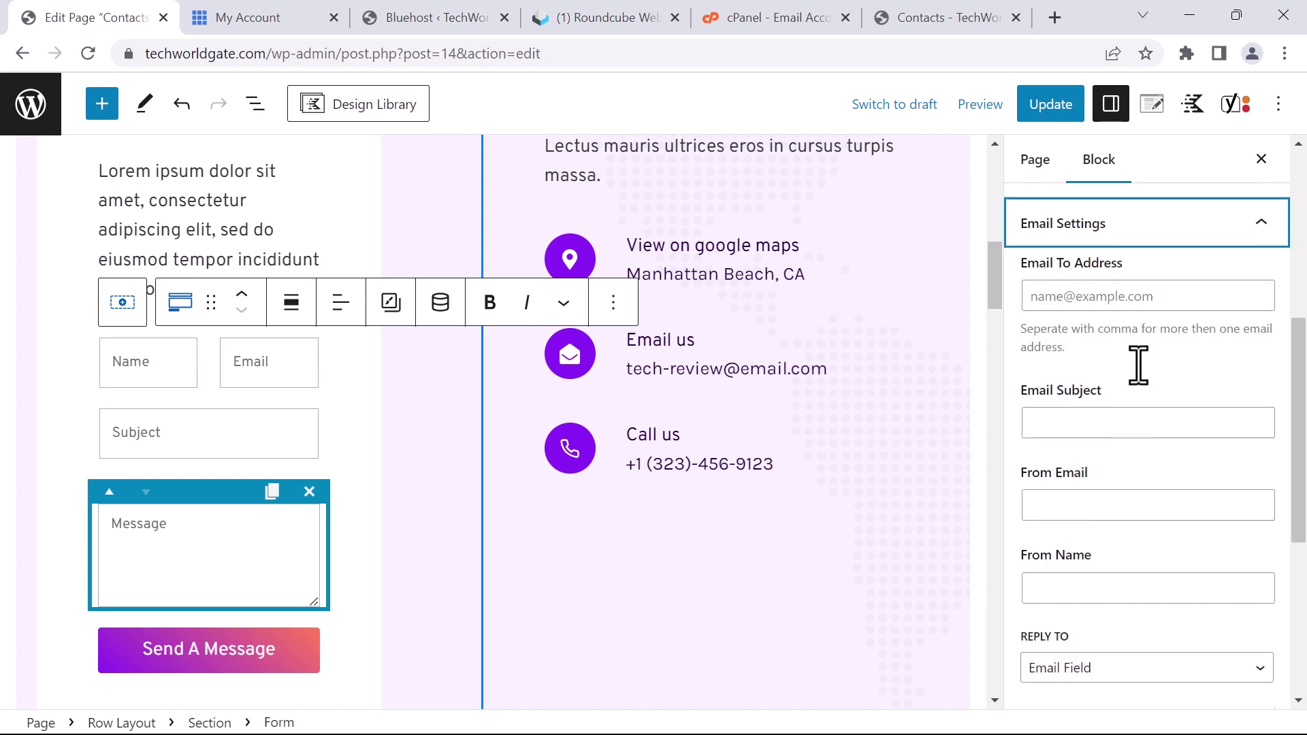
scroll(1068, 204, "down", 3)
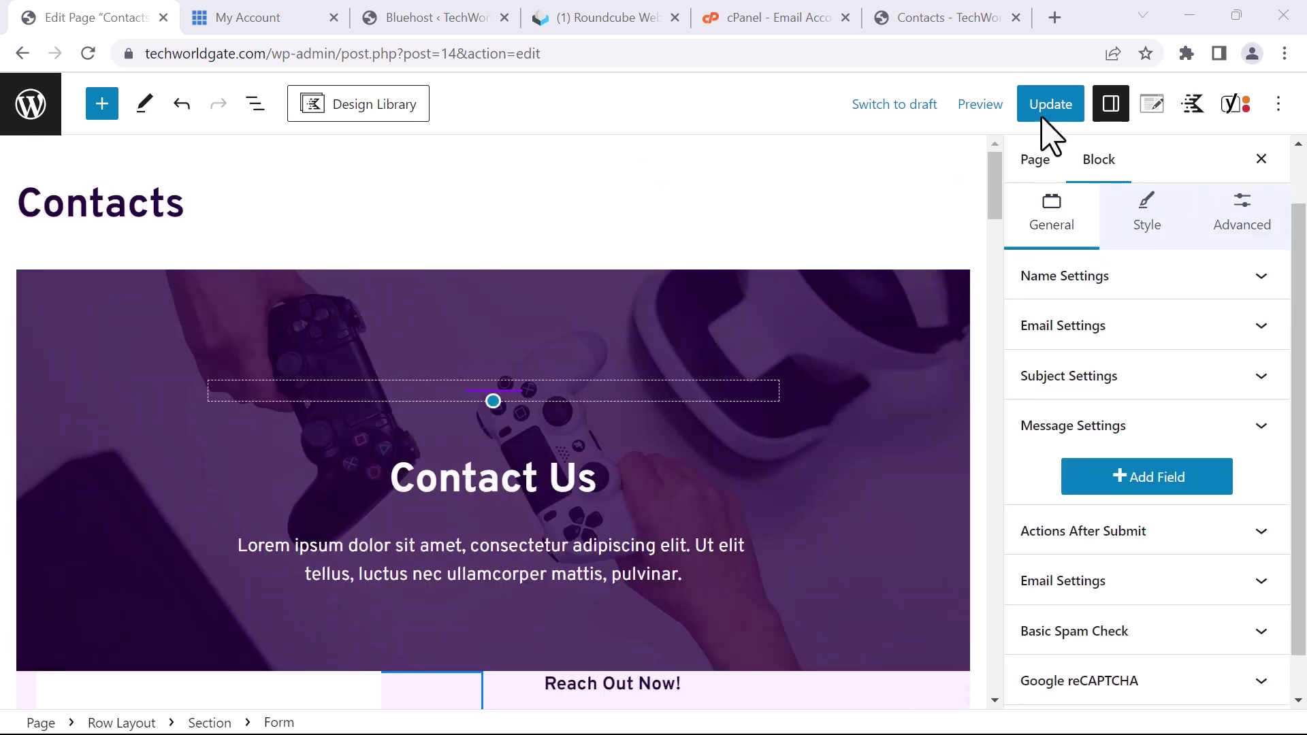
left_click(1042, 117)
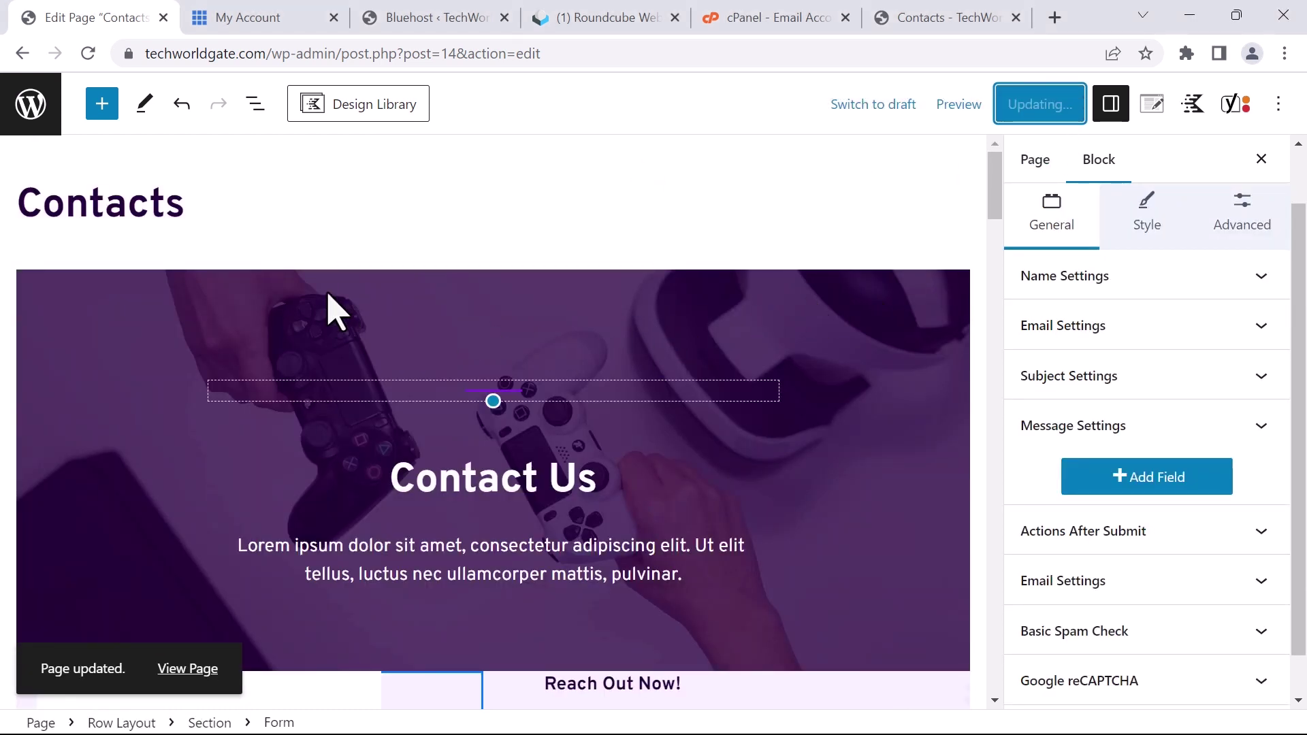
View the live Contacts page and scroll through its form, map and FAQ
left_click(189, 664)
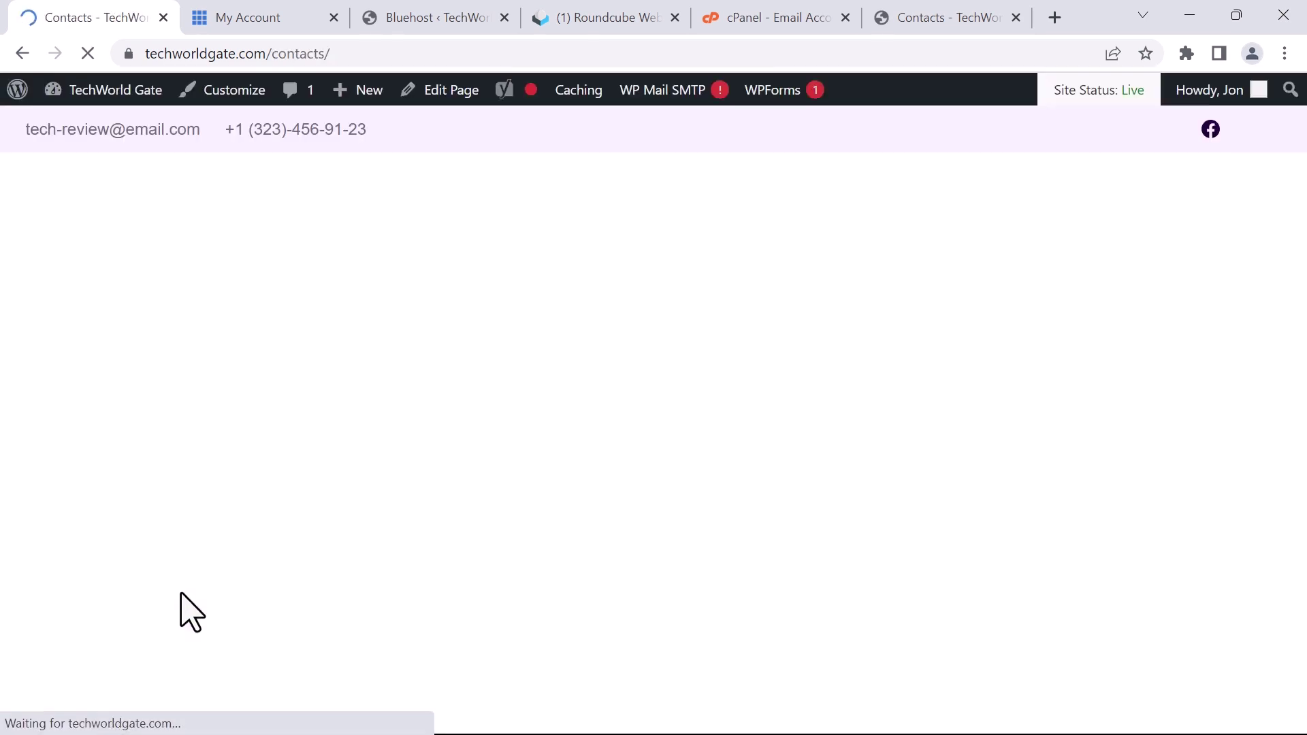
scroll(194, 538, "down", 10)
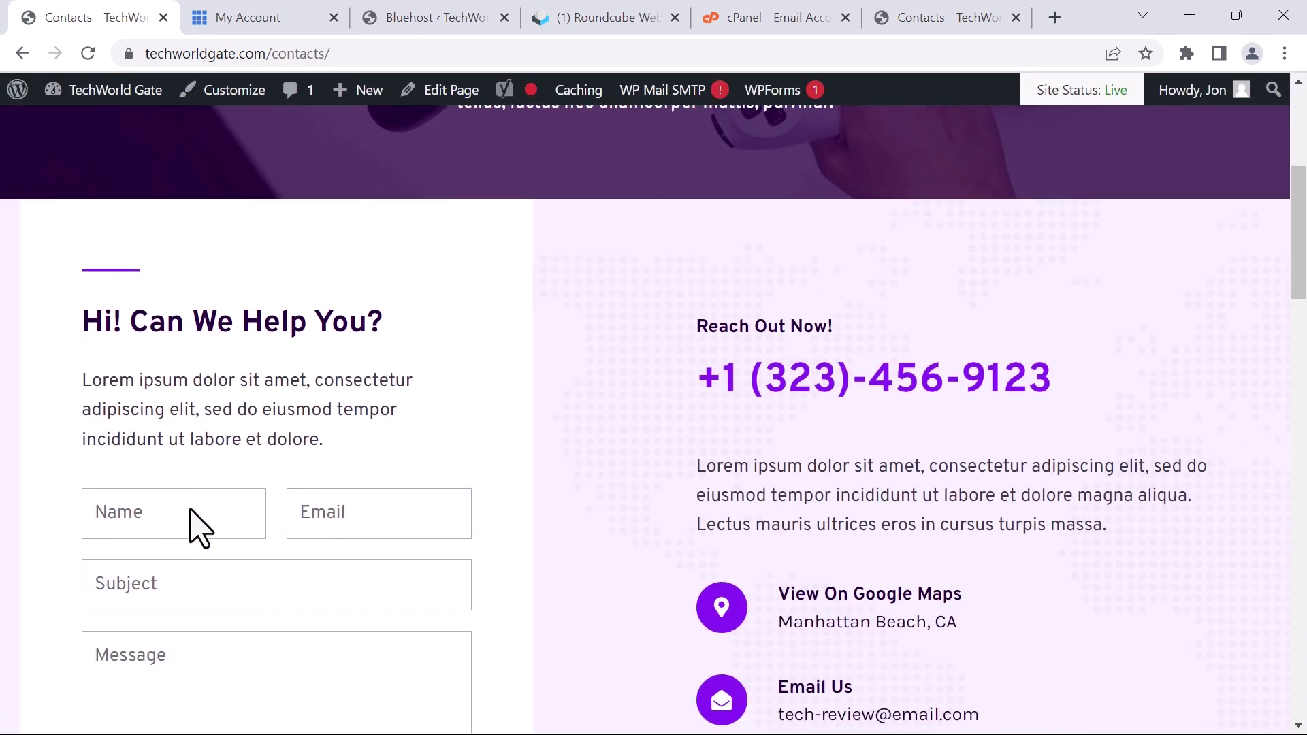
scroll(222, 511, "up", 1)
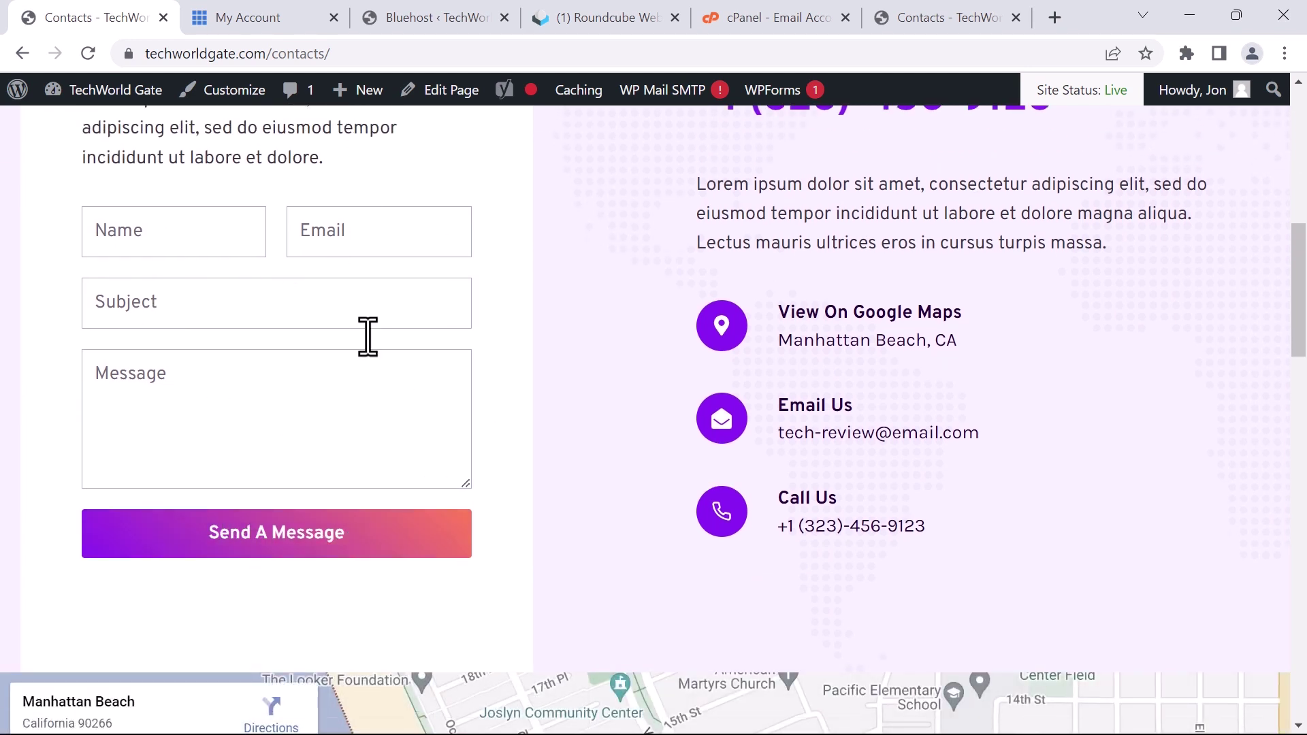
scroll(533, 454, "down", 15)
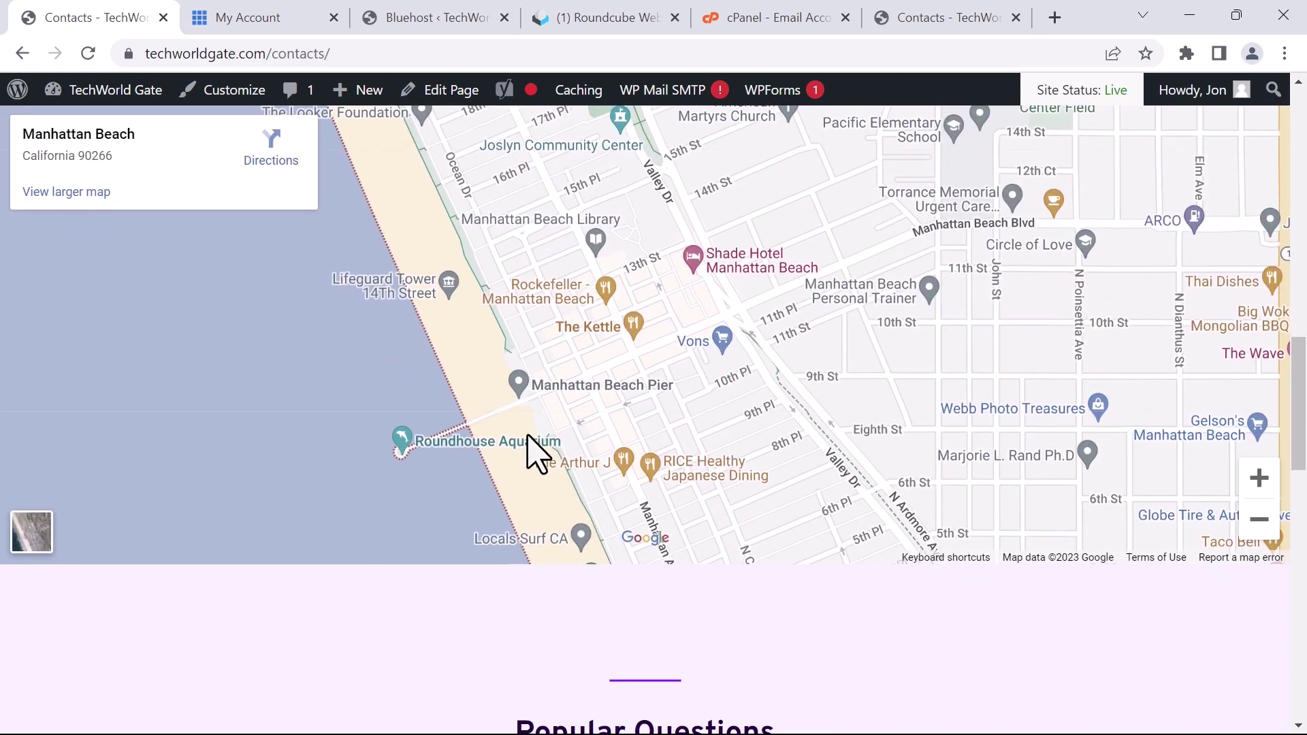
scroll(535, 446, "down", 5)
scroll(538, 437, "up", 20)
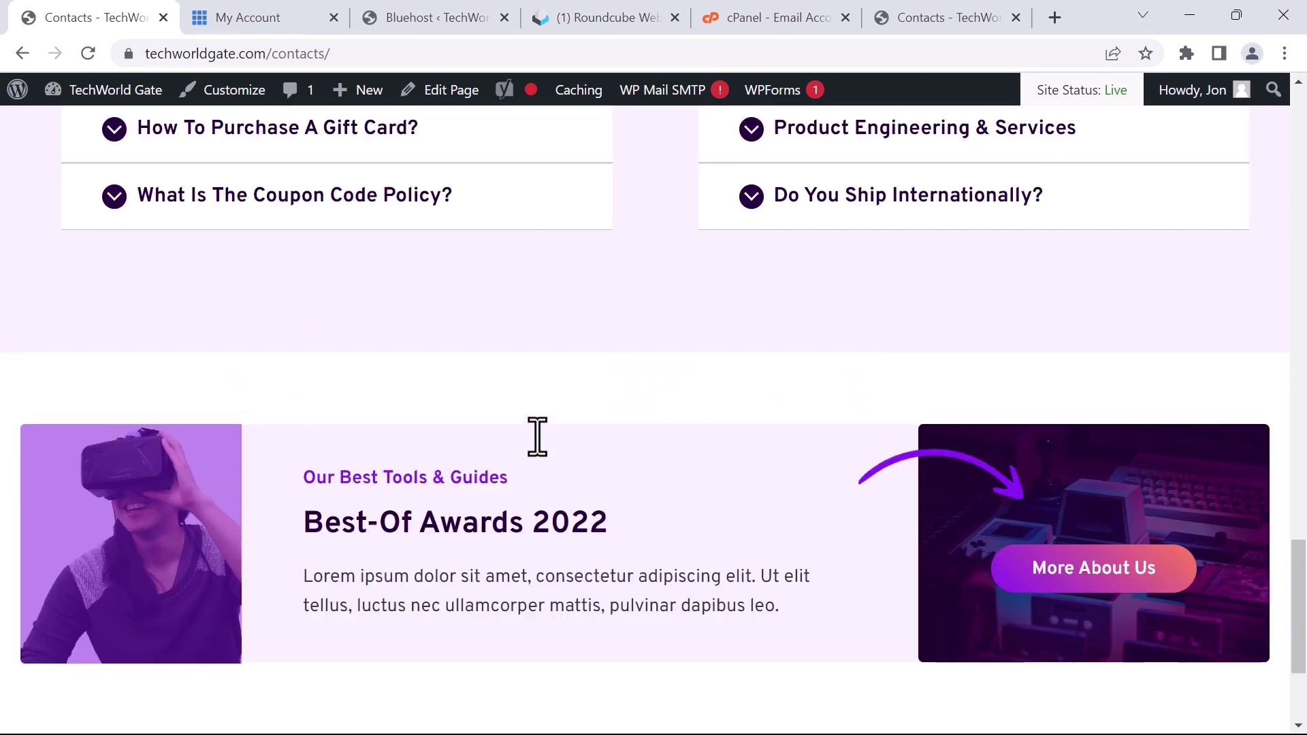
scroll(544, 409, "up", 10)
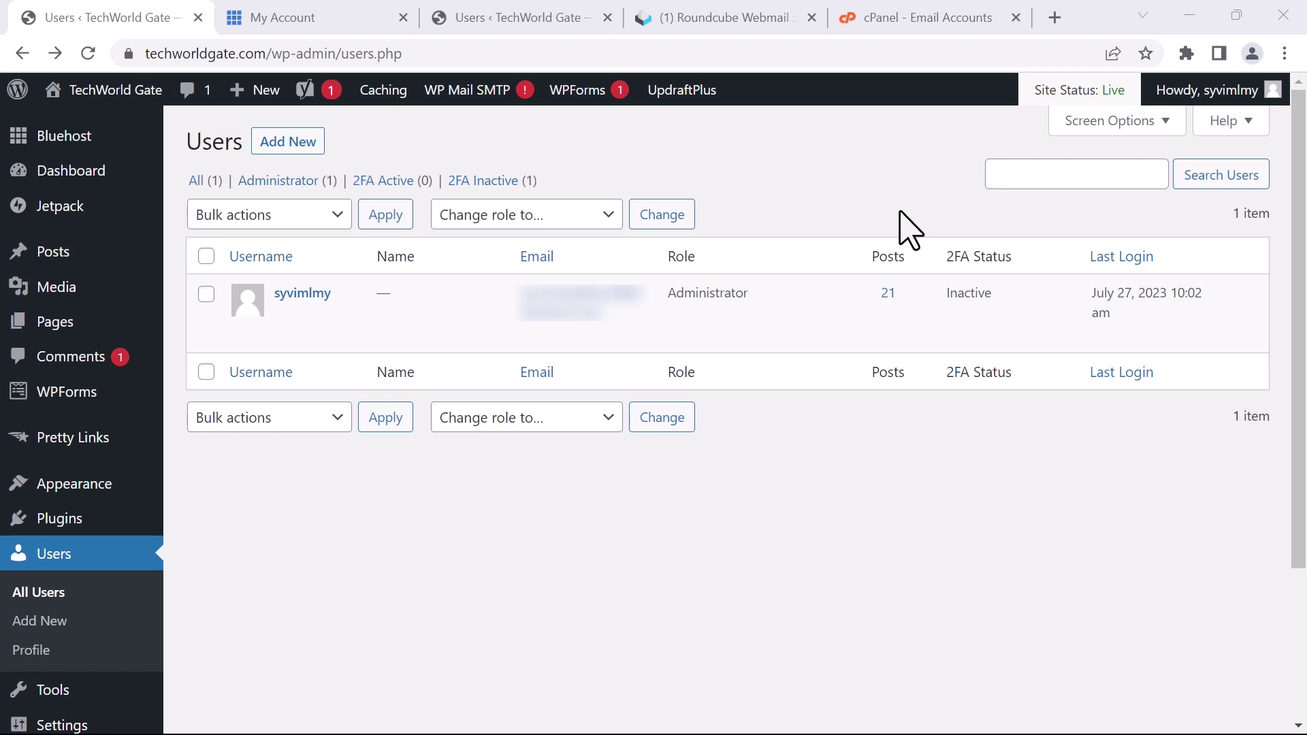
Switch to the Users list and start adding a new user
key("ctrl+3")
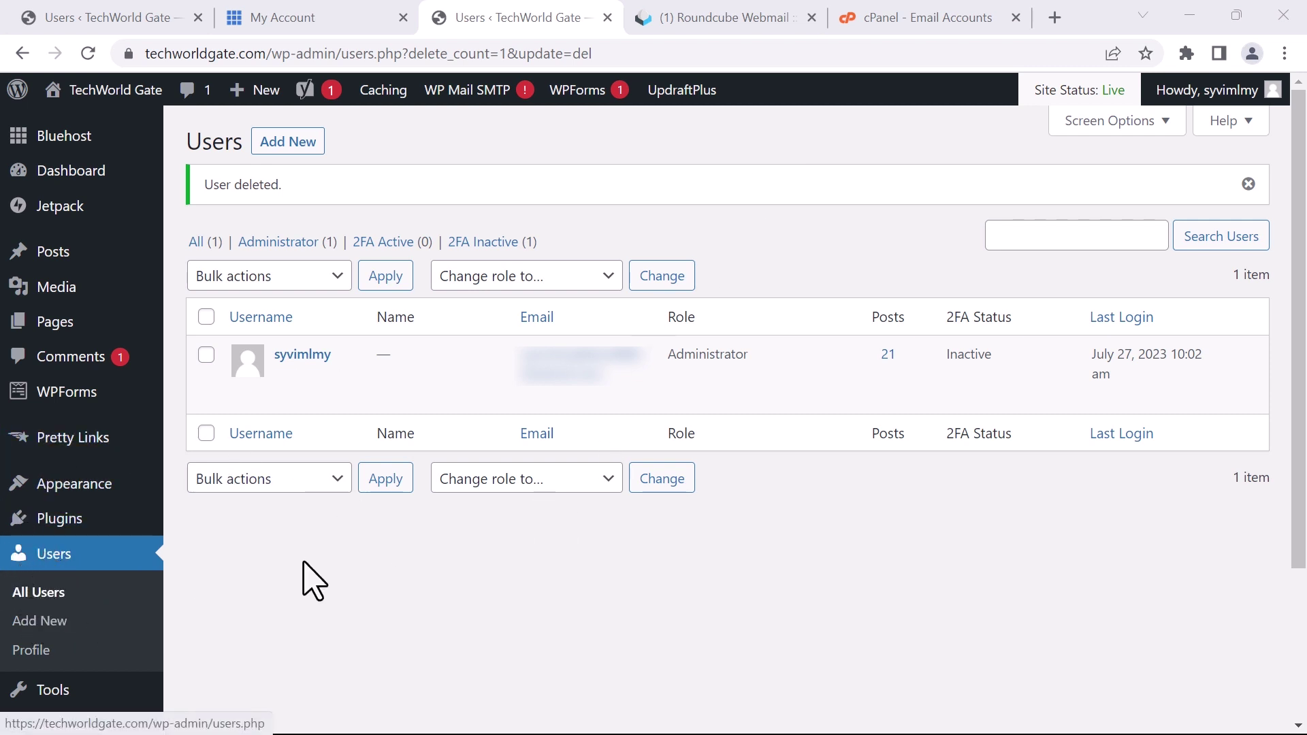
left_click(286, 144)
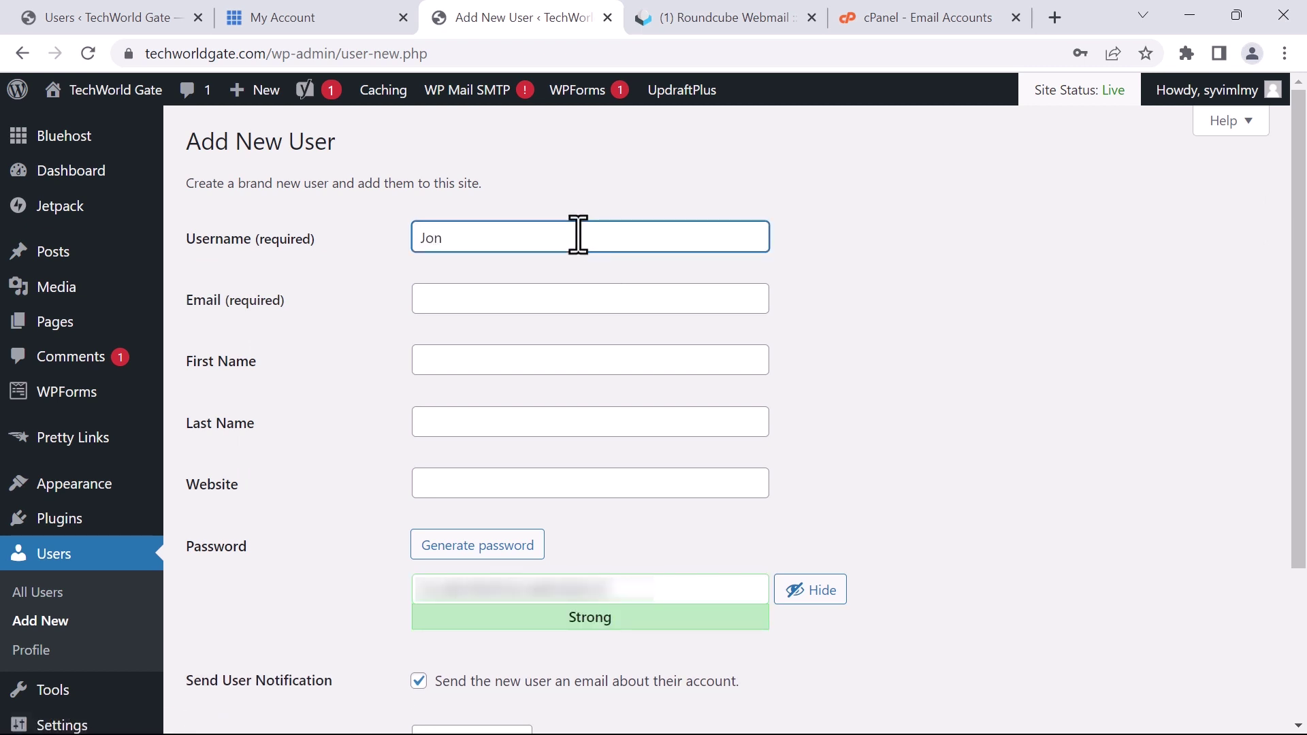
Enter the new user's techworldgate.com email address on the Add New User form
left_click(533, 300)
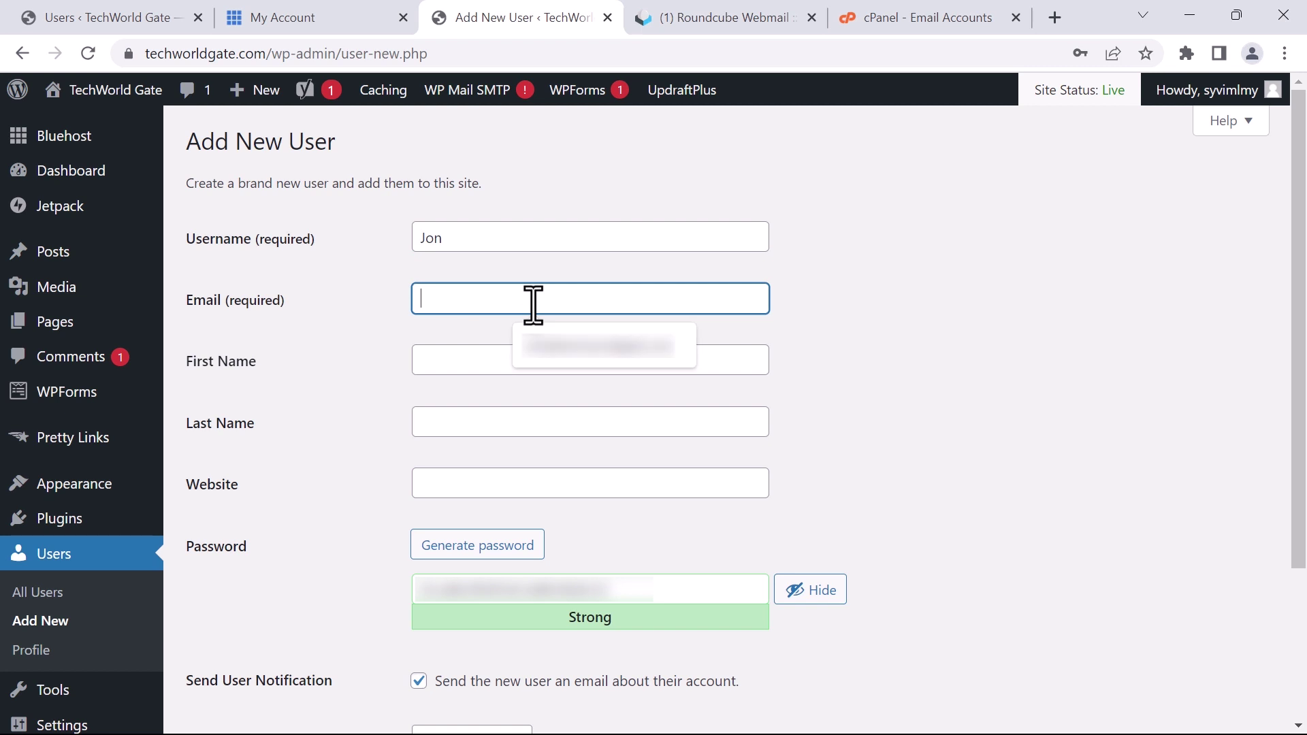
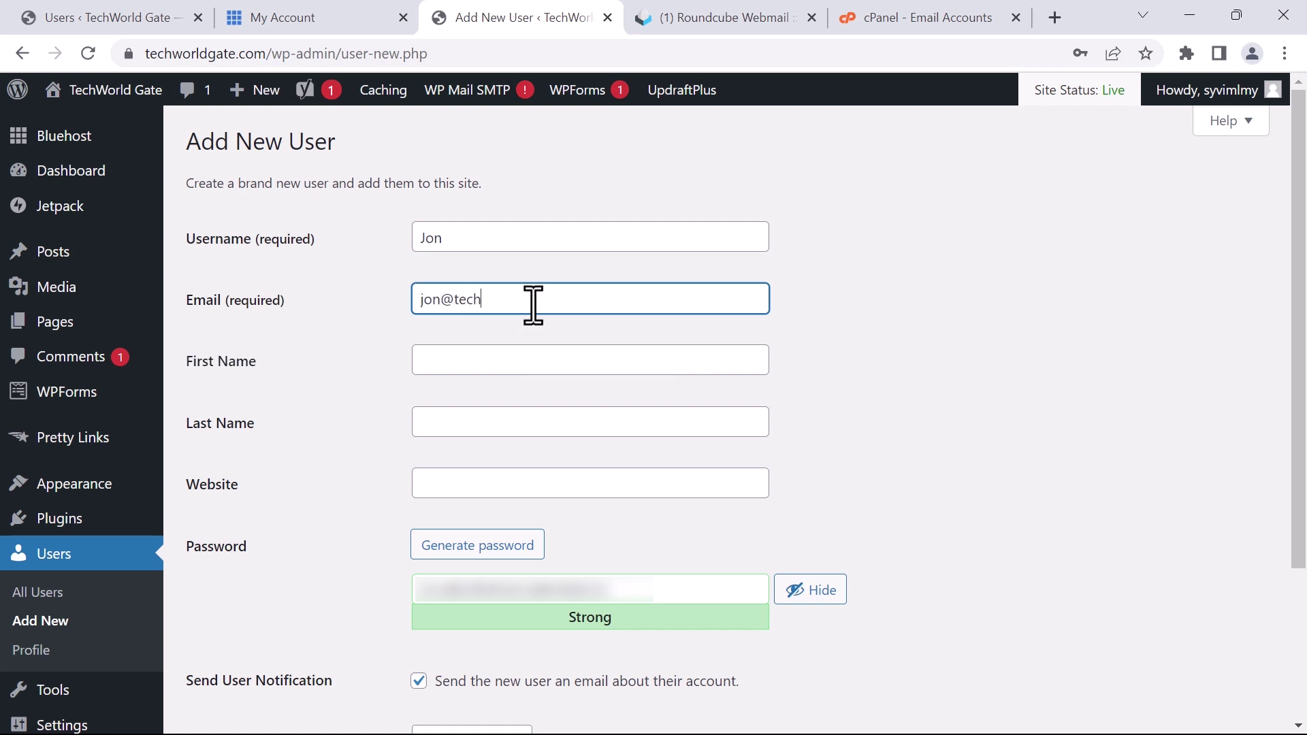
left_click(863, 326)
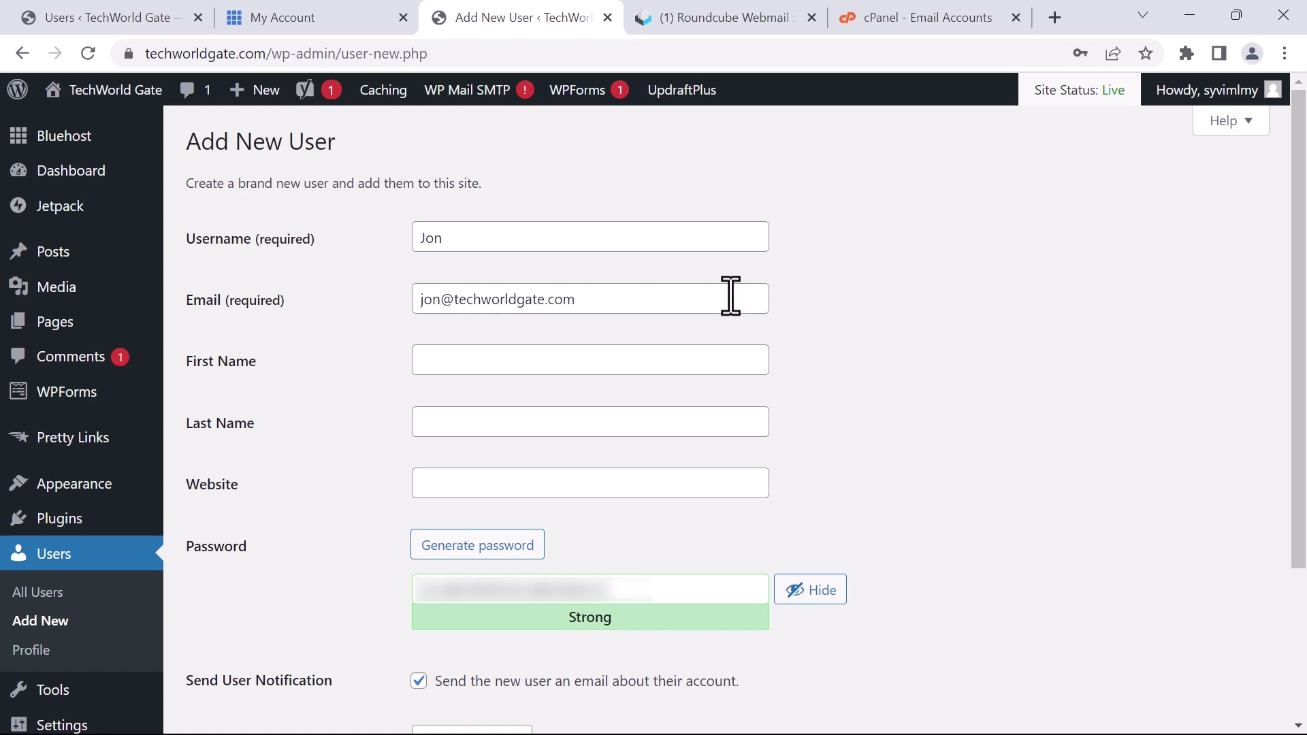
scroll(881, 409, "down", 2)
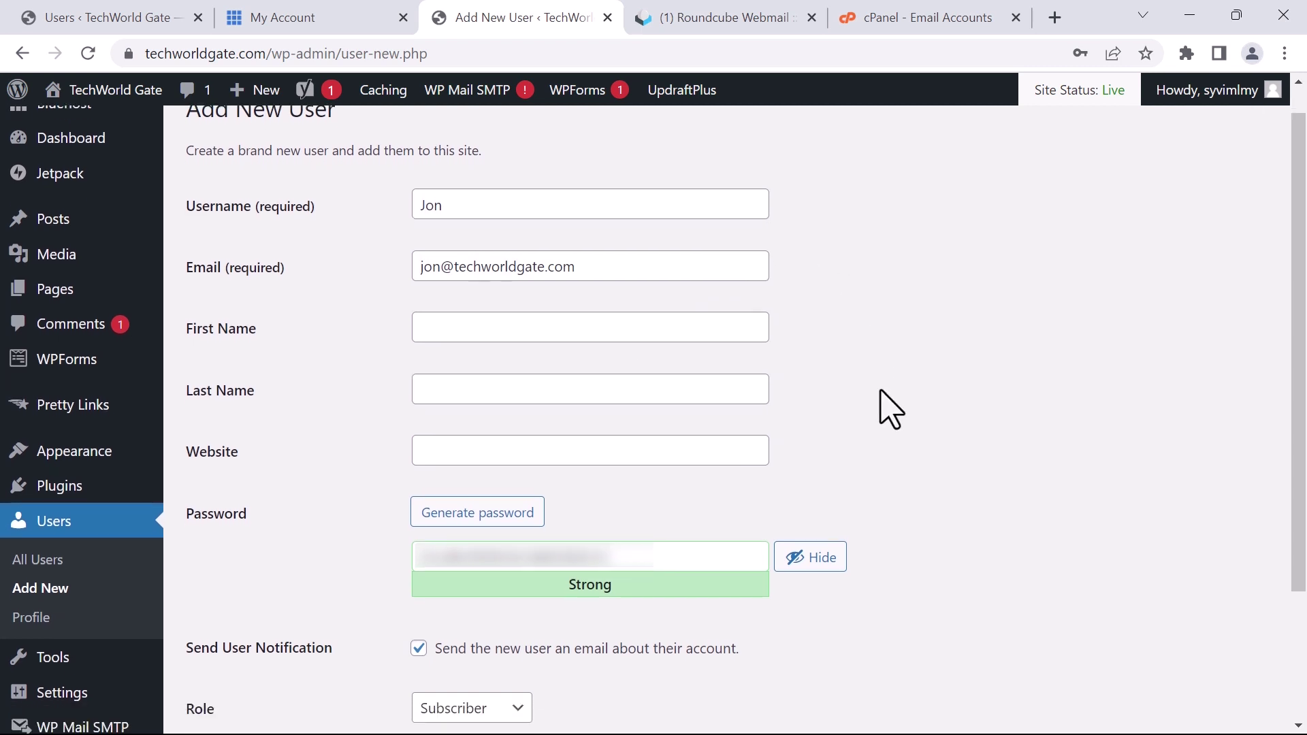
scroll(500, 408, "down", 1)
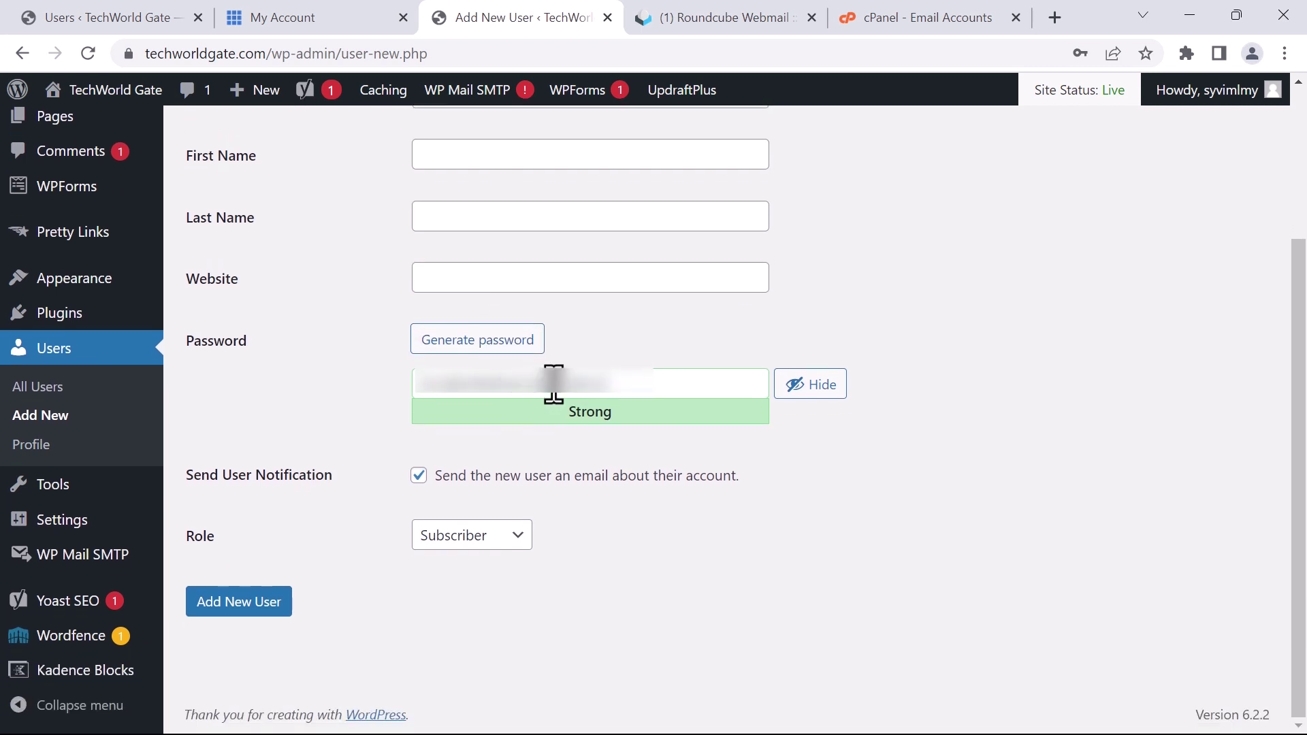
left_click_drag(627, 379, 385, 379)
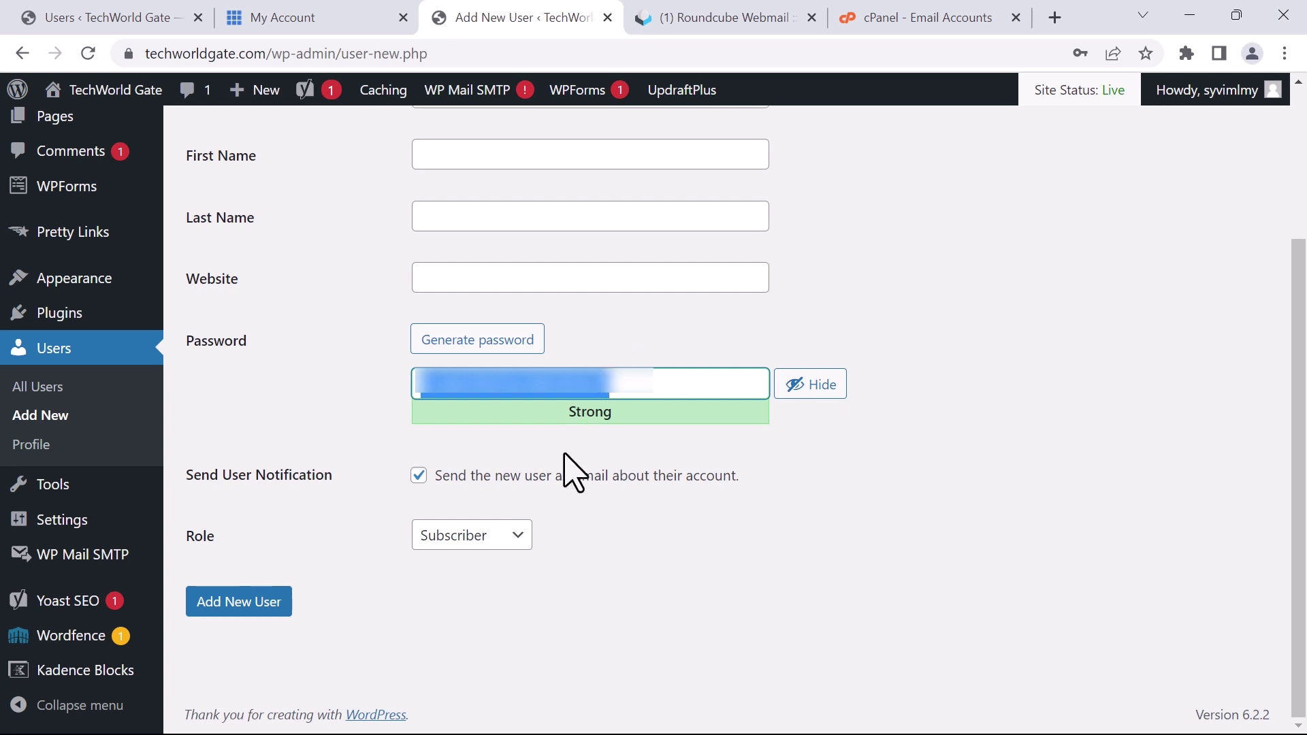
Set the new user's role to Administrator and create the account
left_click(507, 536)
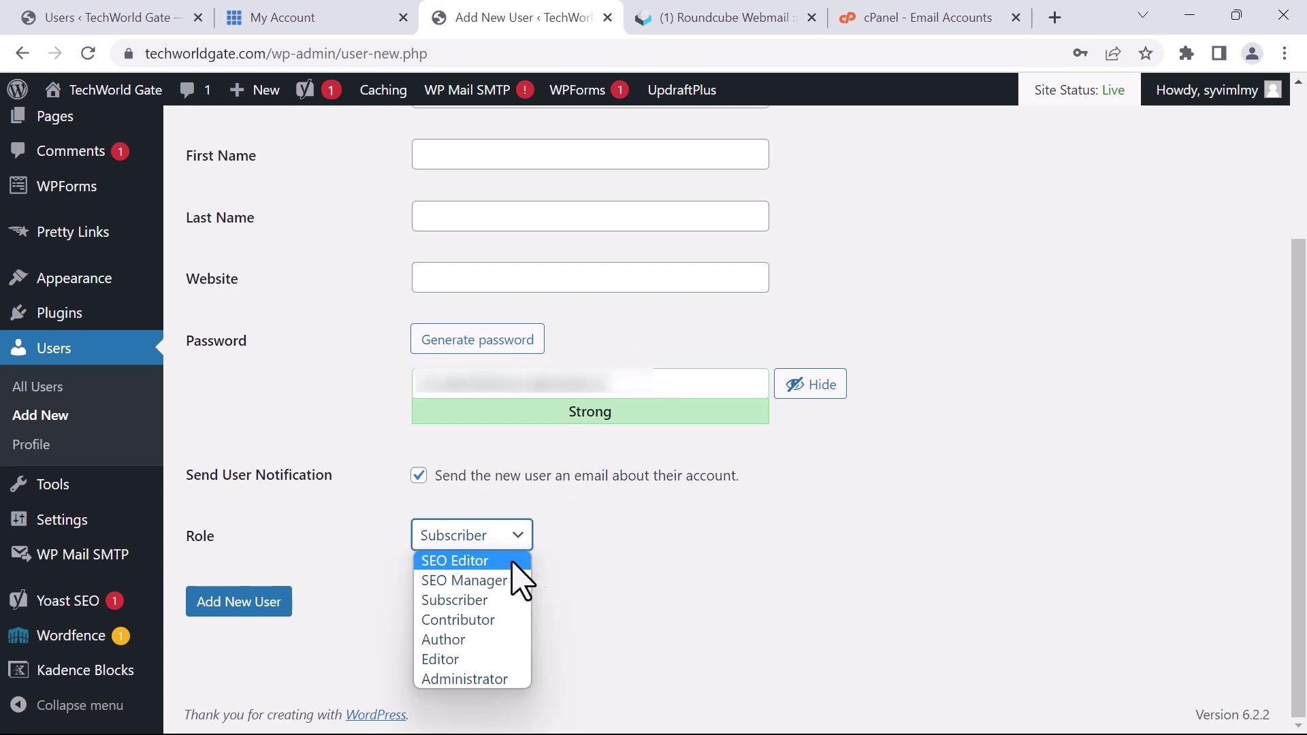
left_click(469, 680)
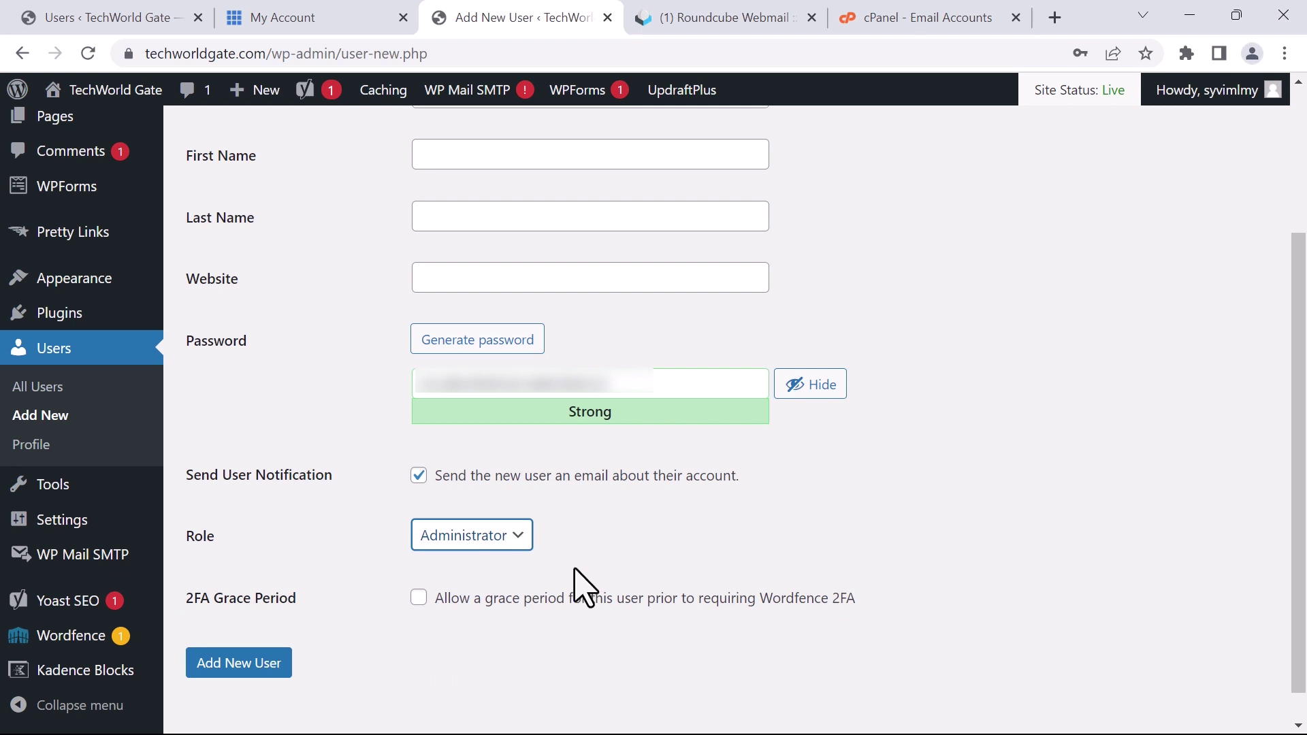
scroll(581, 583, "down", 1)
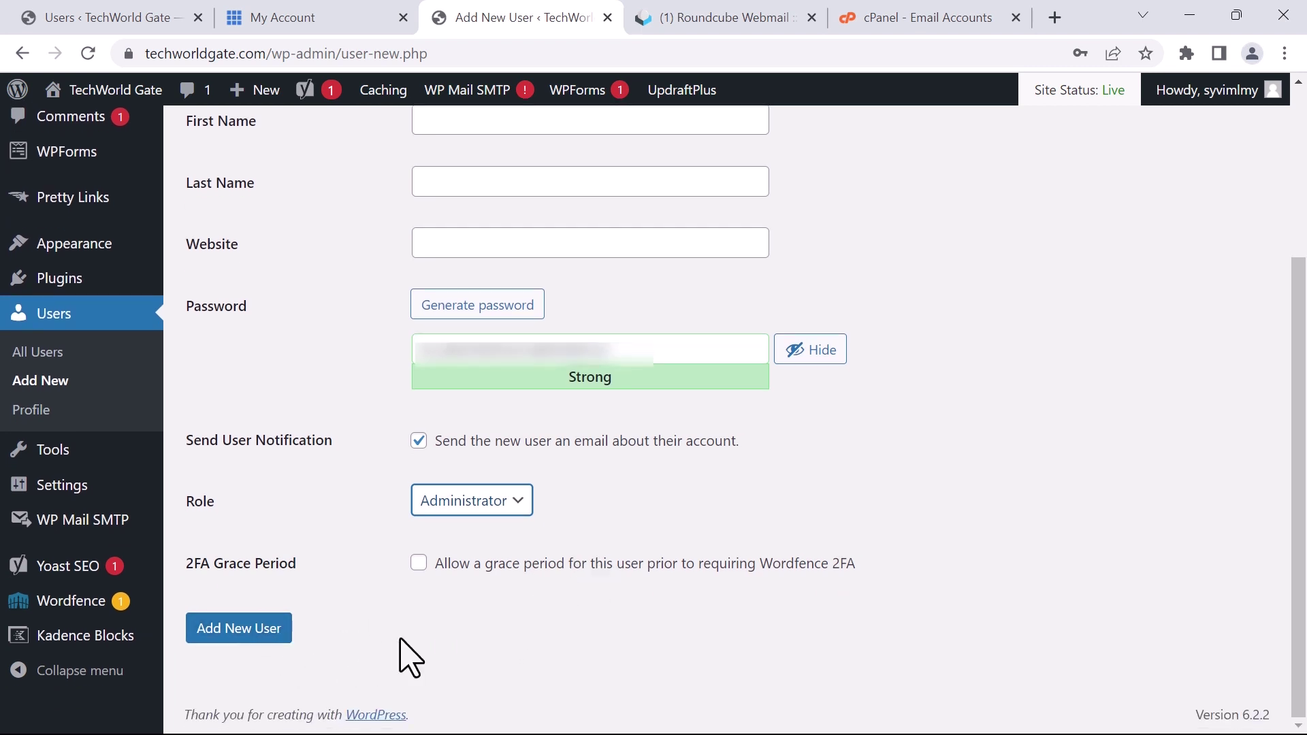
left_click(239, 634)
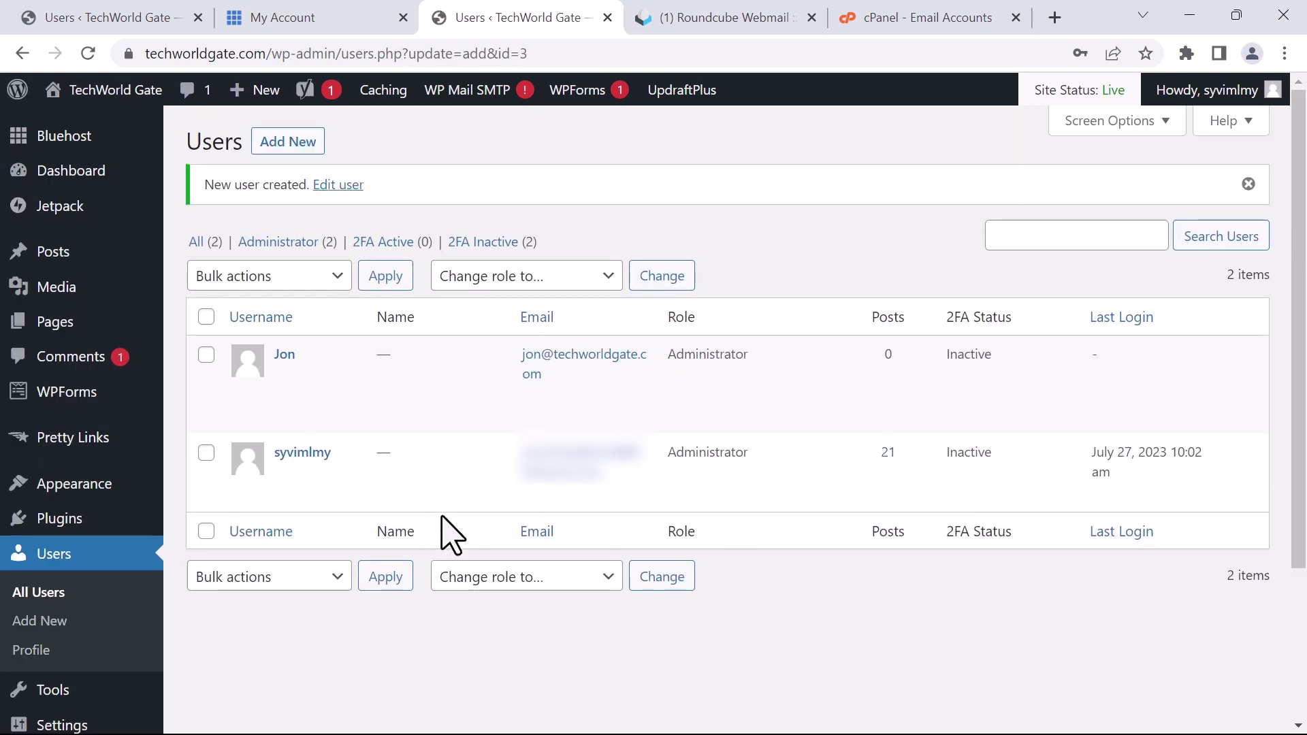
Confirm the new user's Administrator role in the list, then log out
mouse_move(350, 429)
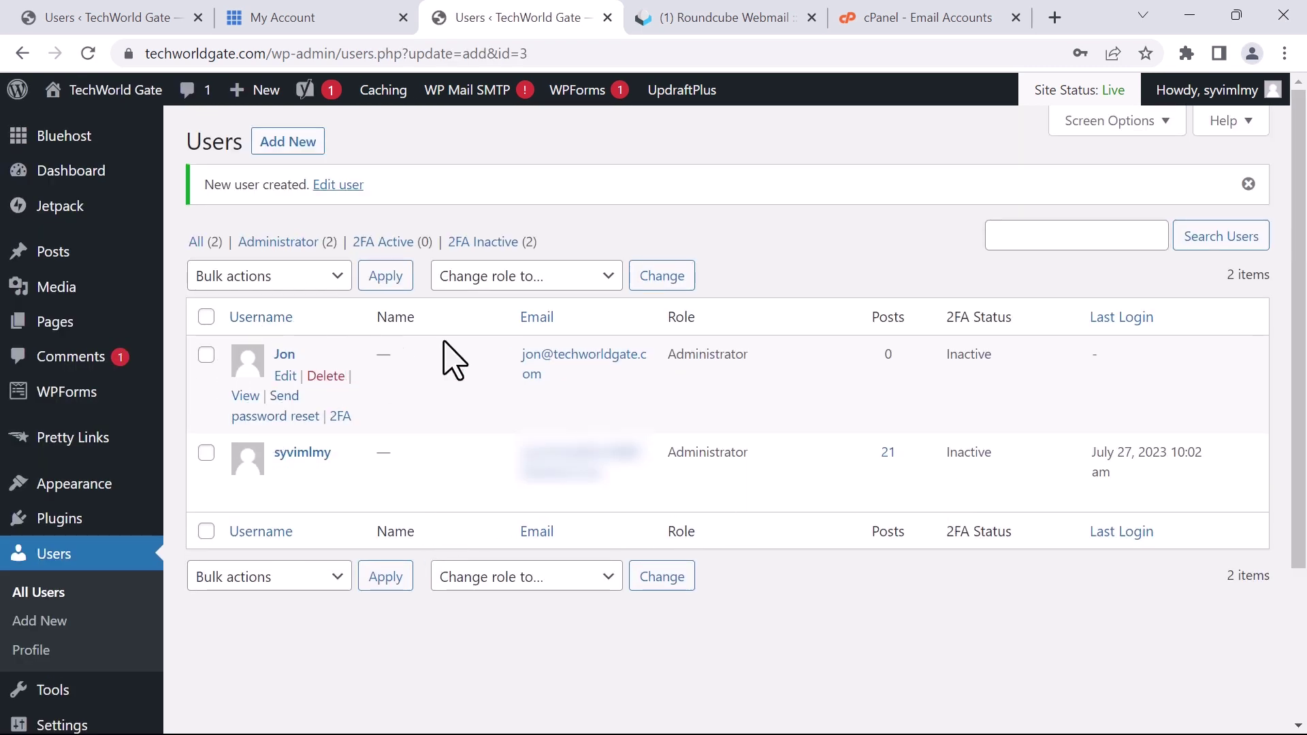
left_click_drag(678, 317, 696, 354)
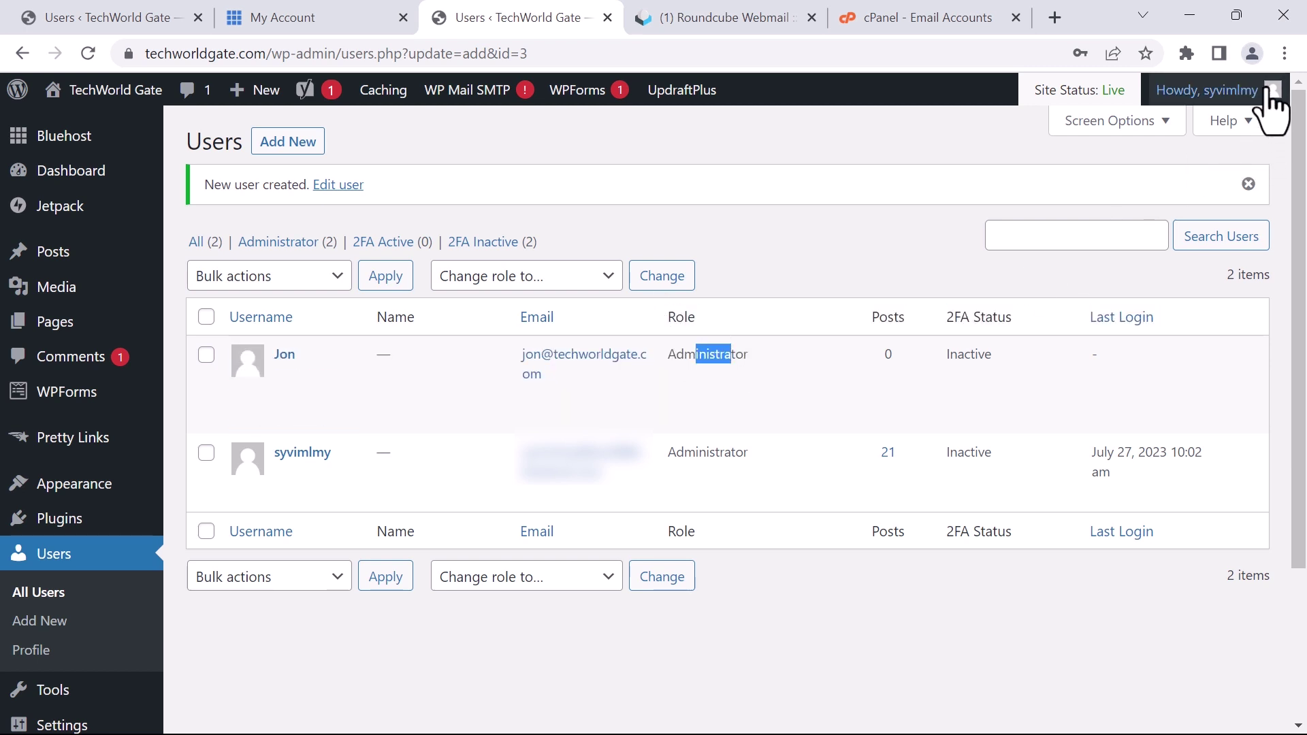
mouse_move(1273, 89)
left_click(1131, 195)
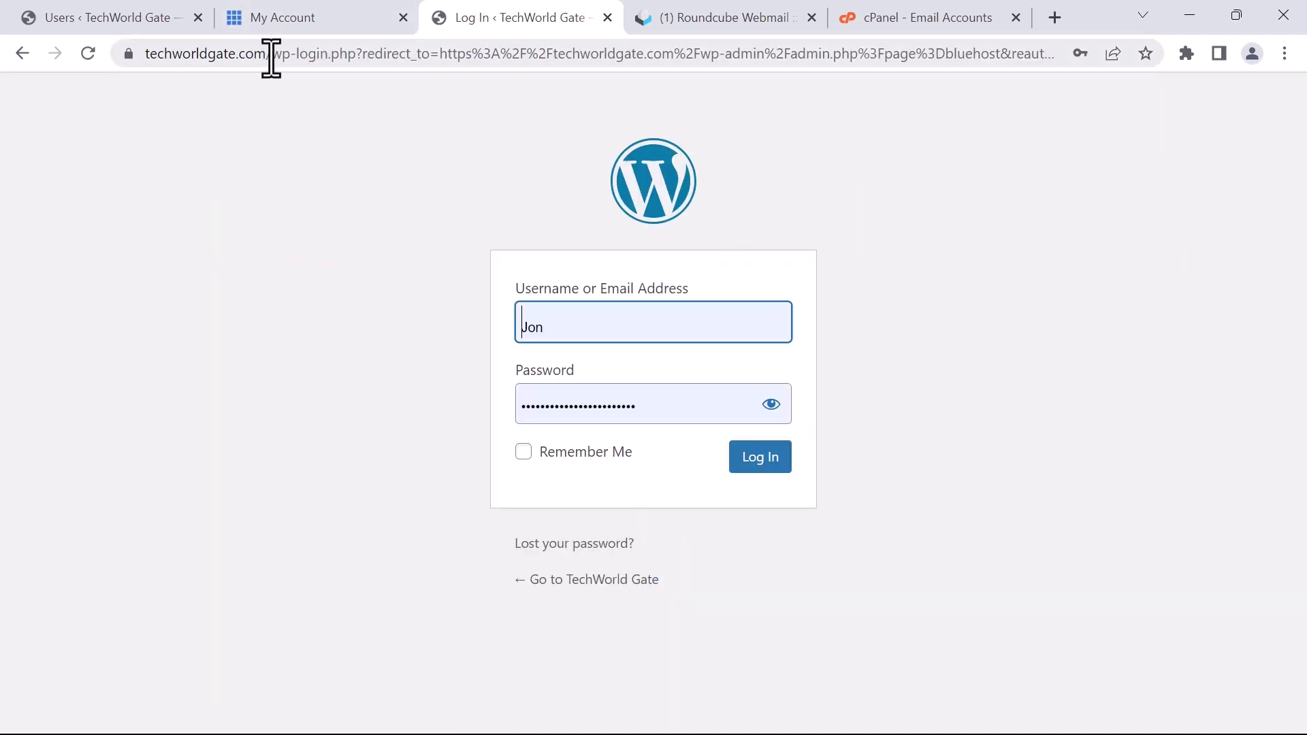
Go to techworldgate.com/wp-admin and log in as the new administrator
left_click_drag(274, 58, 1190, 12)
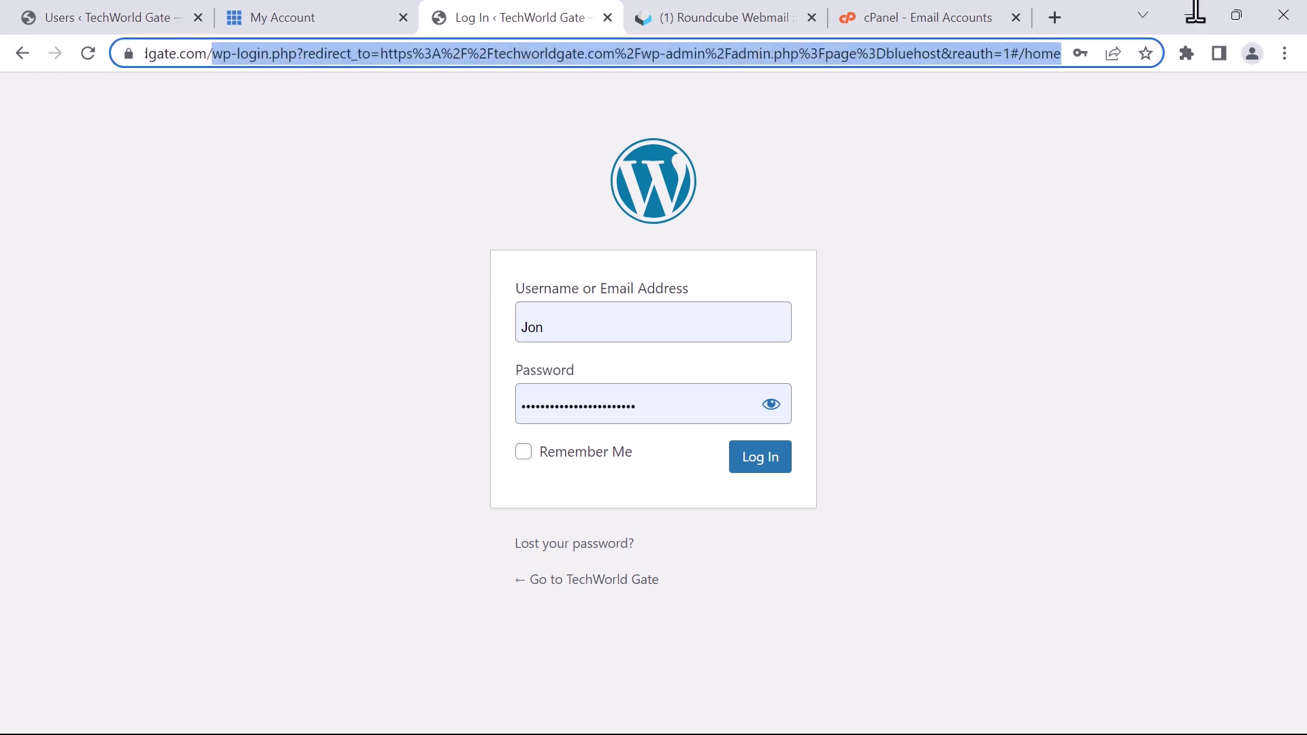
key("BackSpace")
mouse_move(1234, 13)
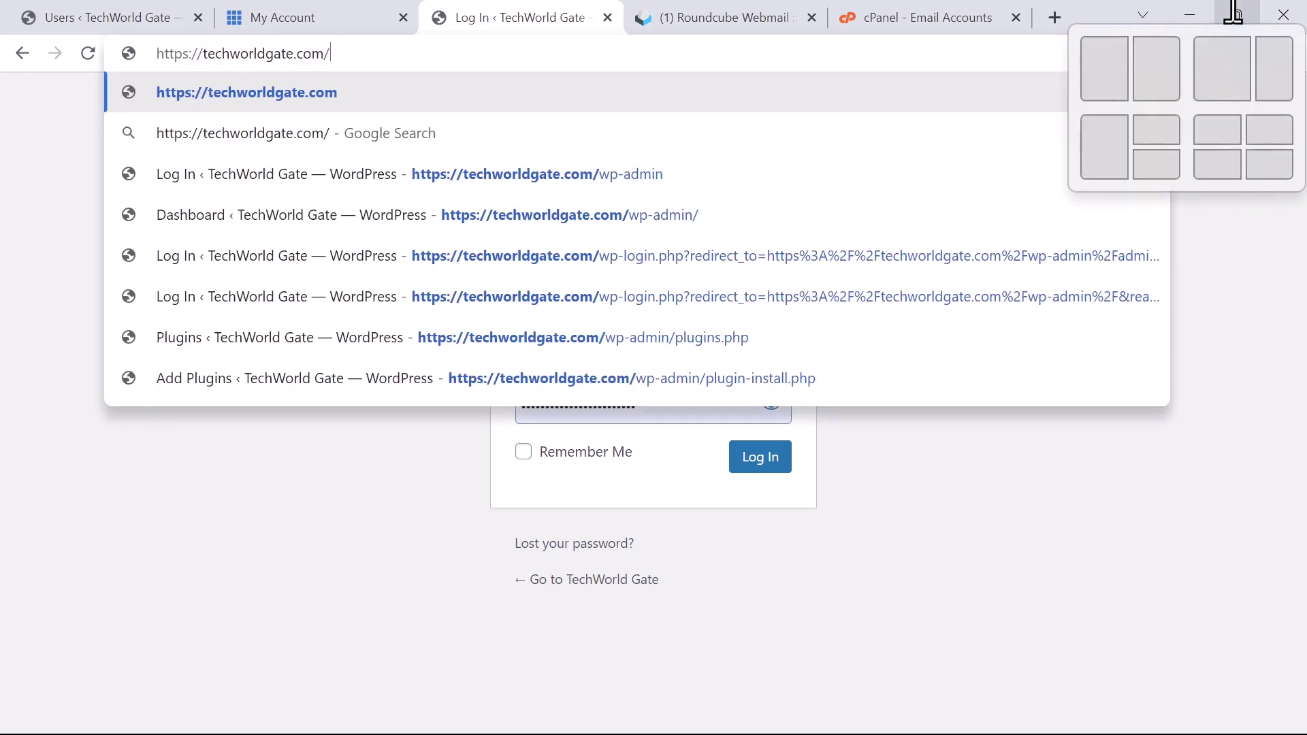
type("wp")
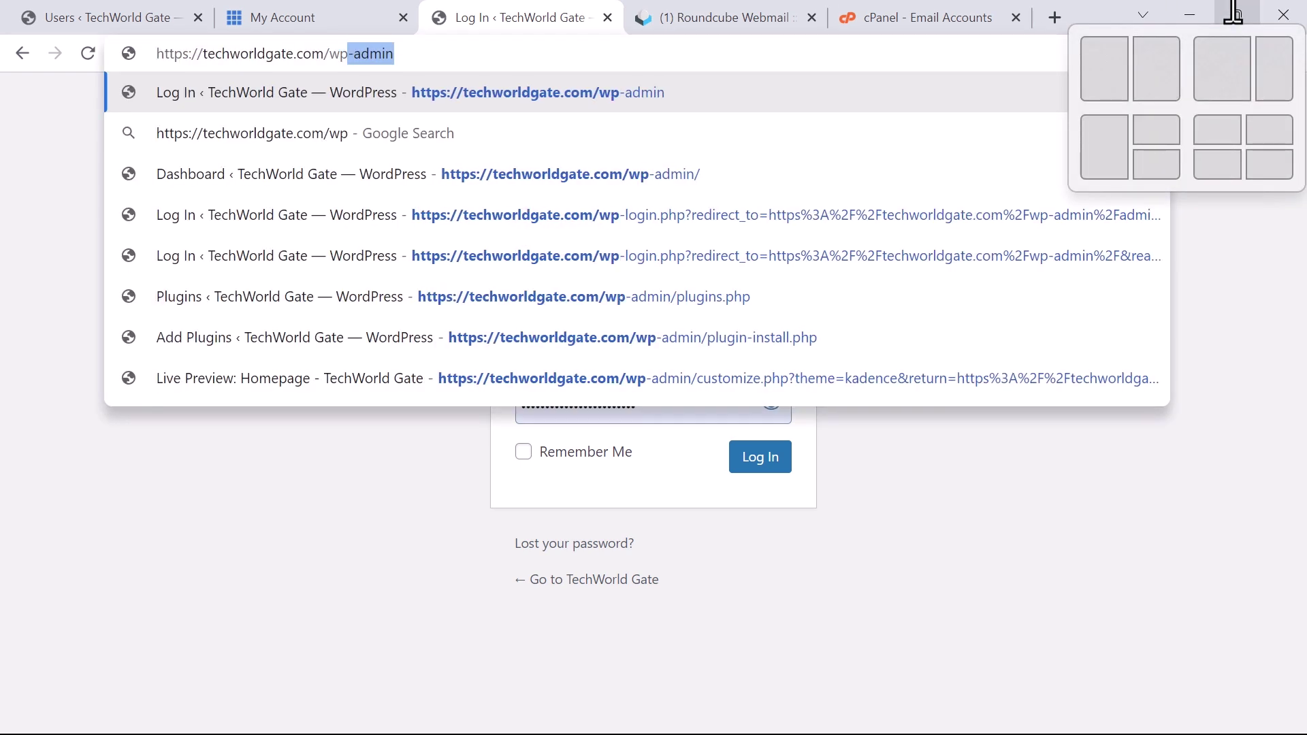
key("Return")
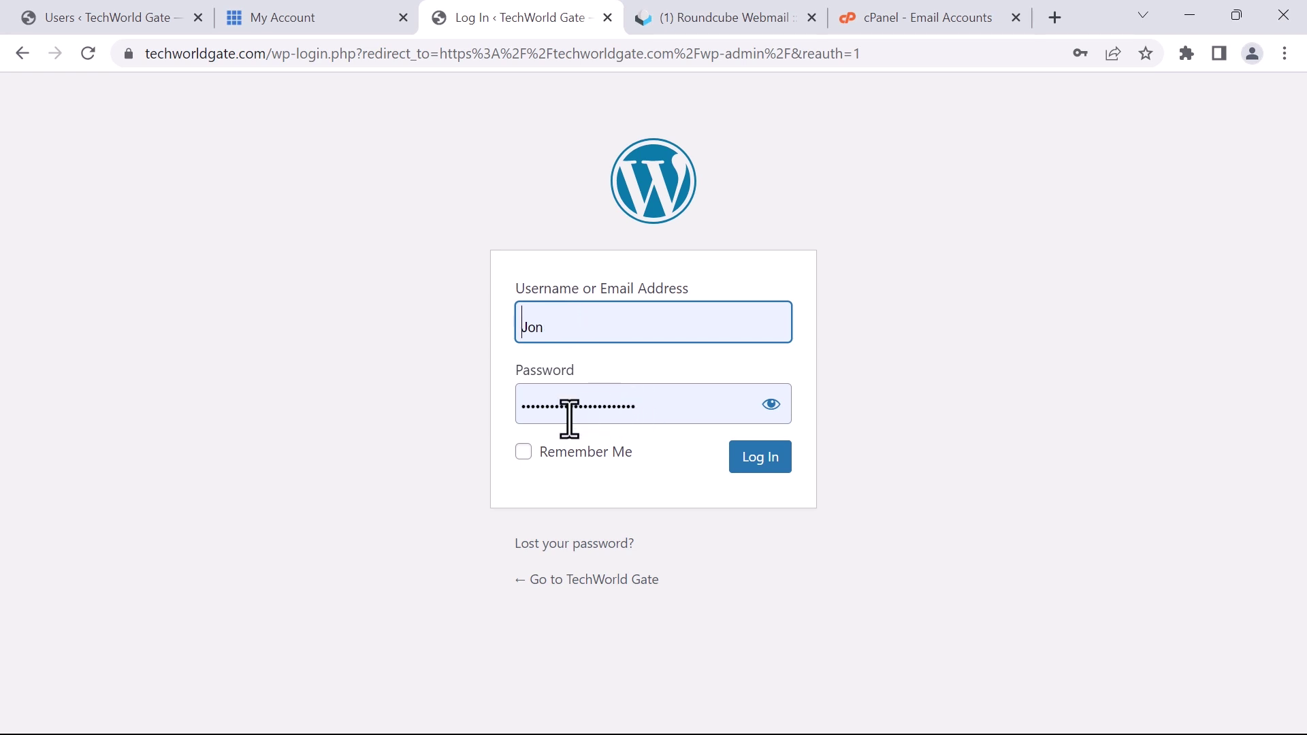
left_click(756, 460)
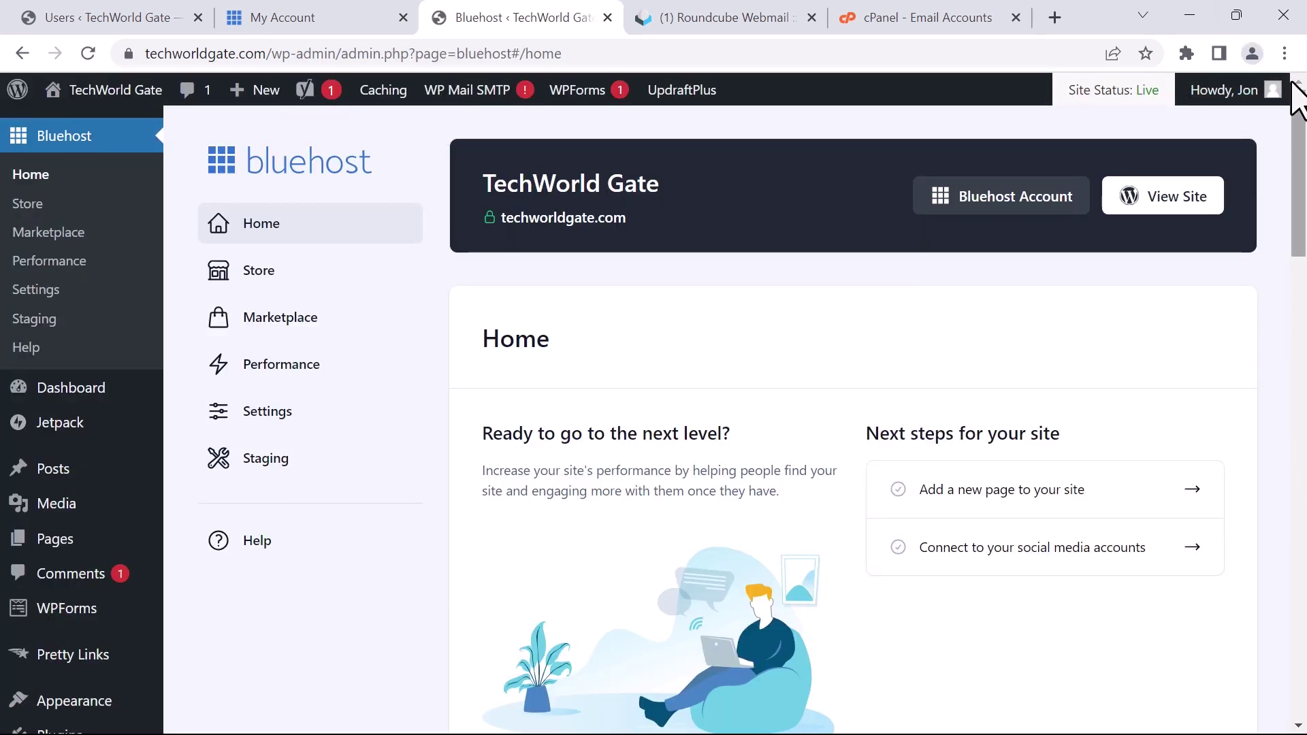
Open the original administrator's profile from Users, review it, and save with Update User
mouse_move(1282, 101)
key("ctrl+1")
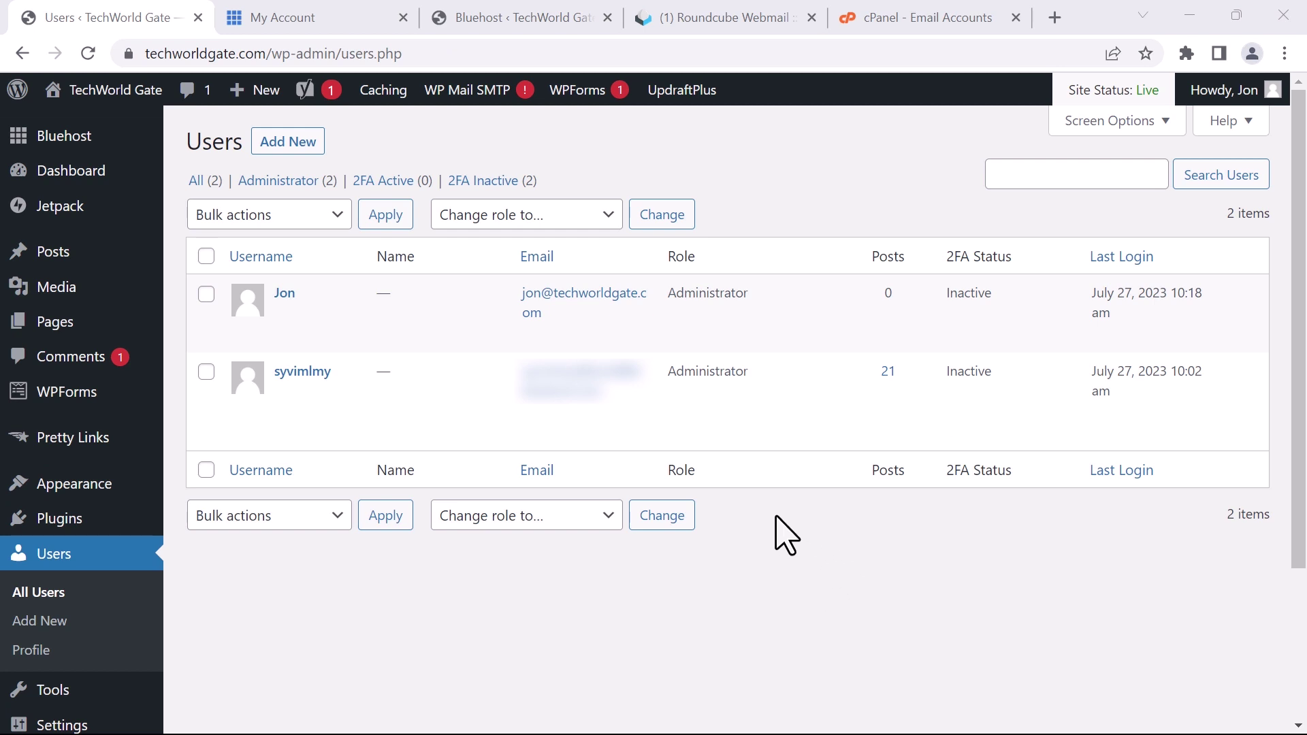
mouse_move(408, 417)
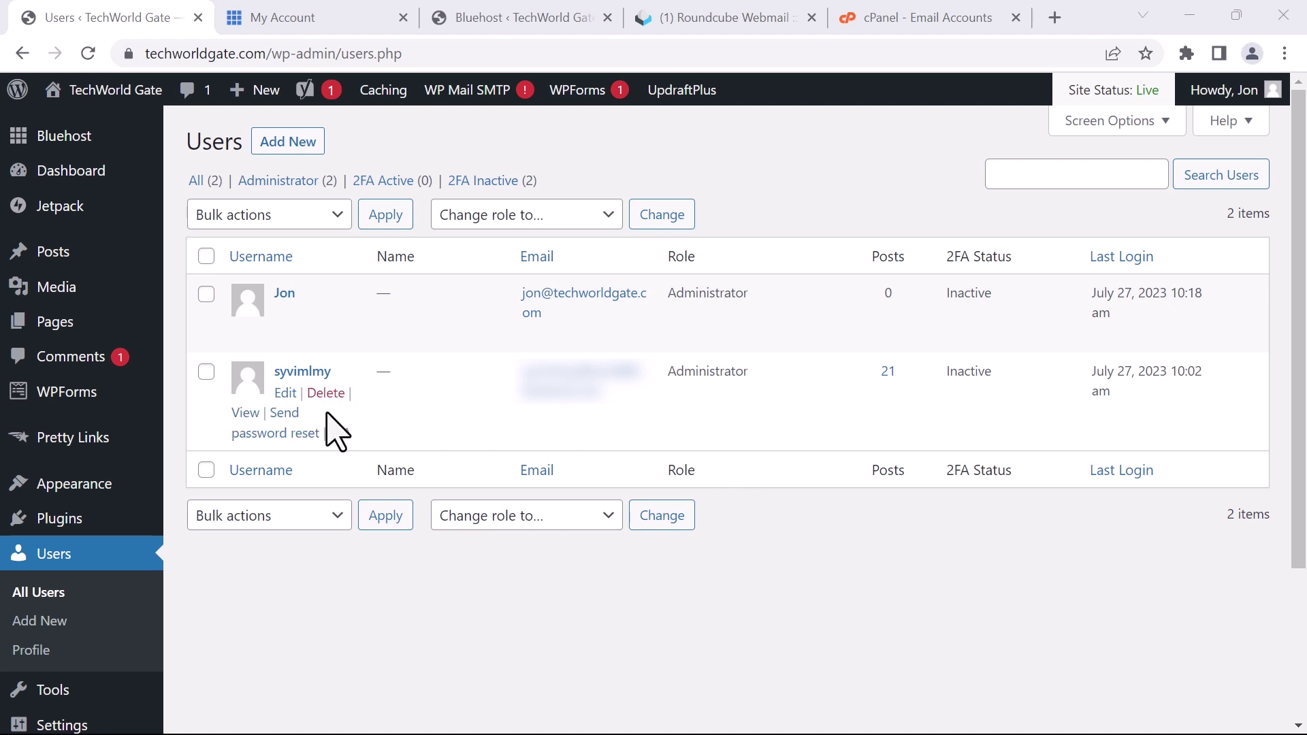
left_click(283, 394)
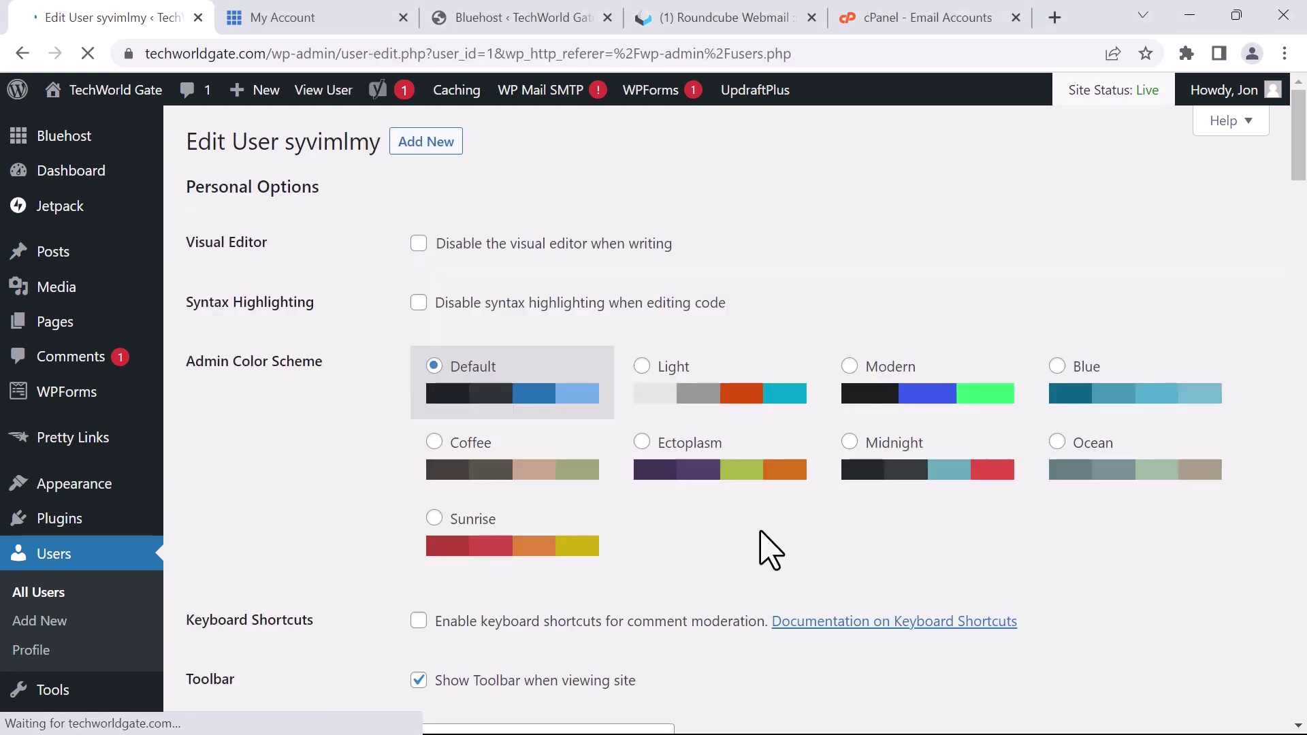
scroll(829, 470, "down", 7)
scroll(845, 475, "down", 12)
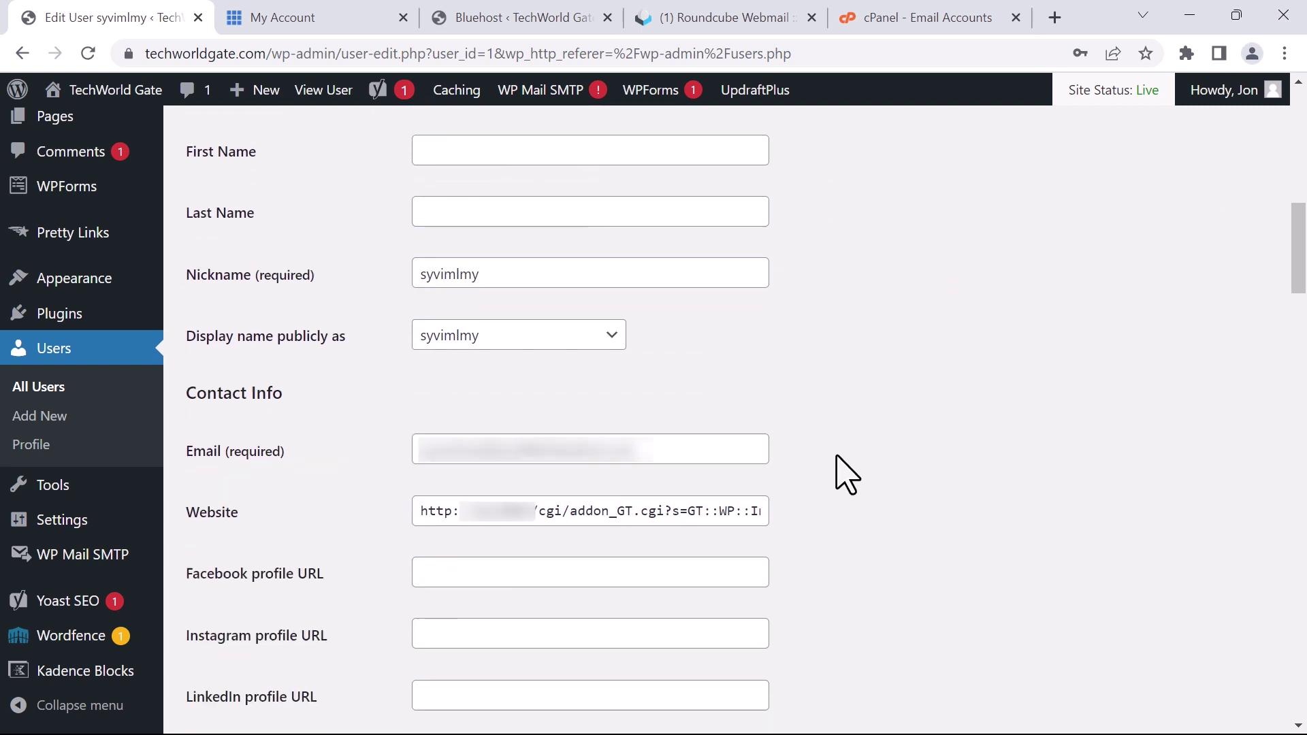
scroll(847, 474, "down", 11)
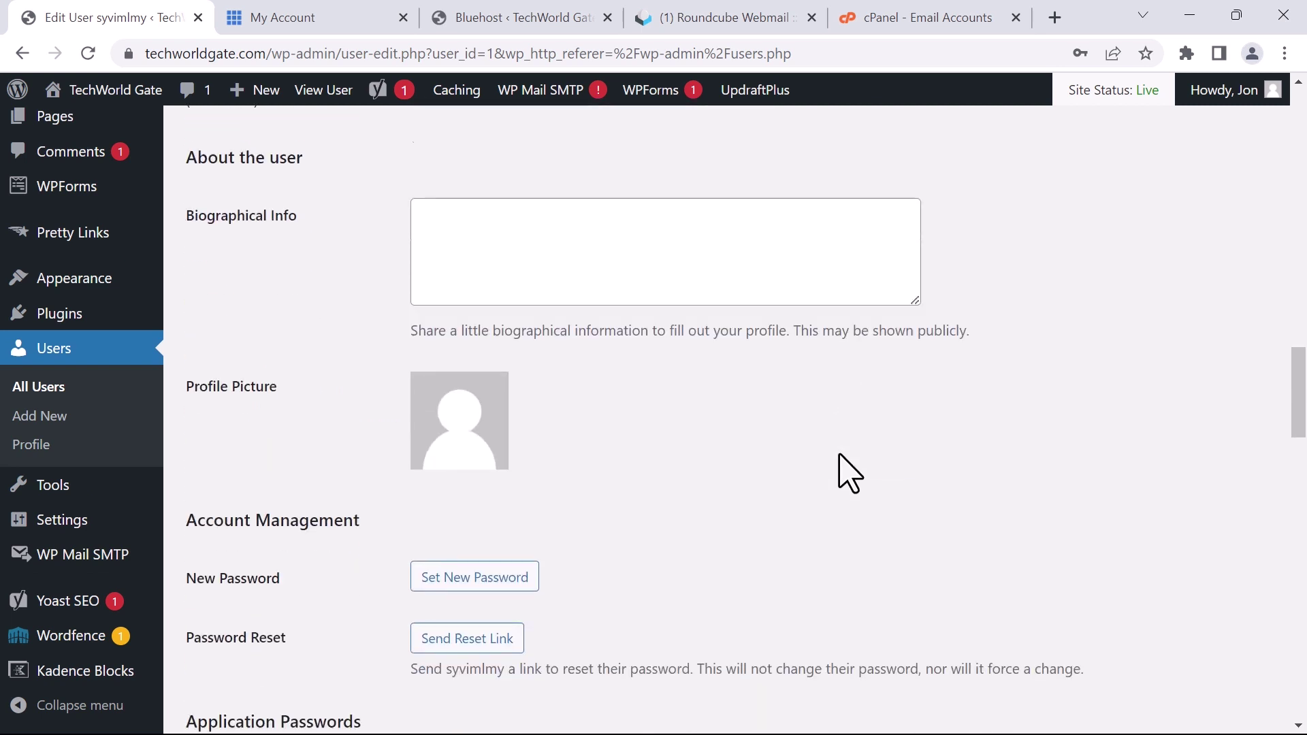
scroll(845, 473, "up", 1)
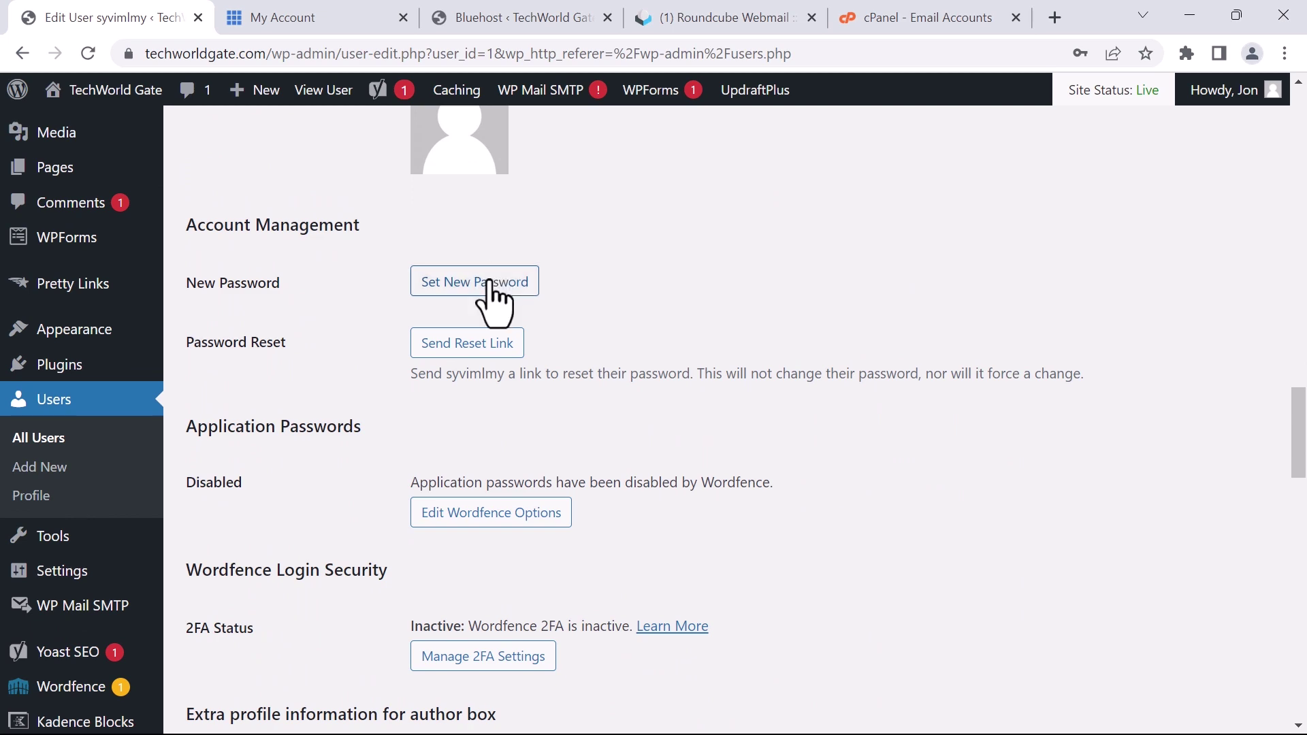
scroll(779, 365, "down", 20)
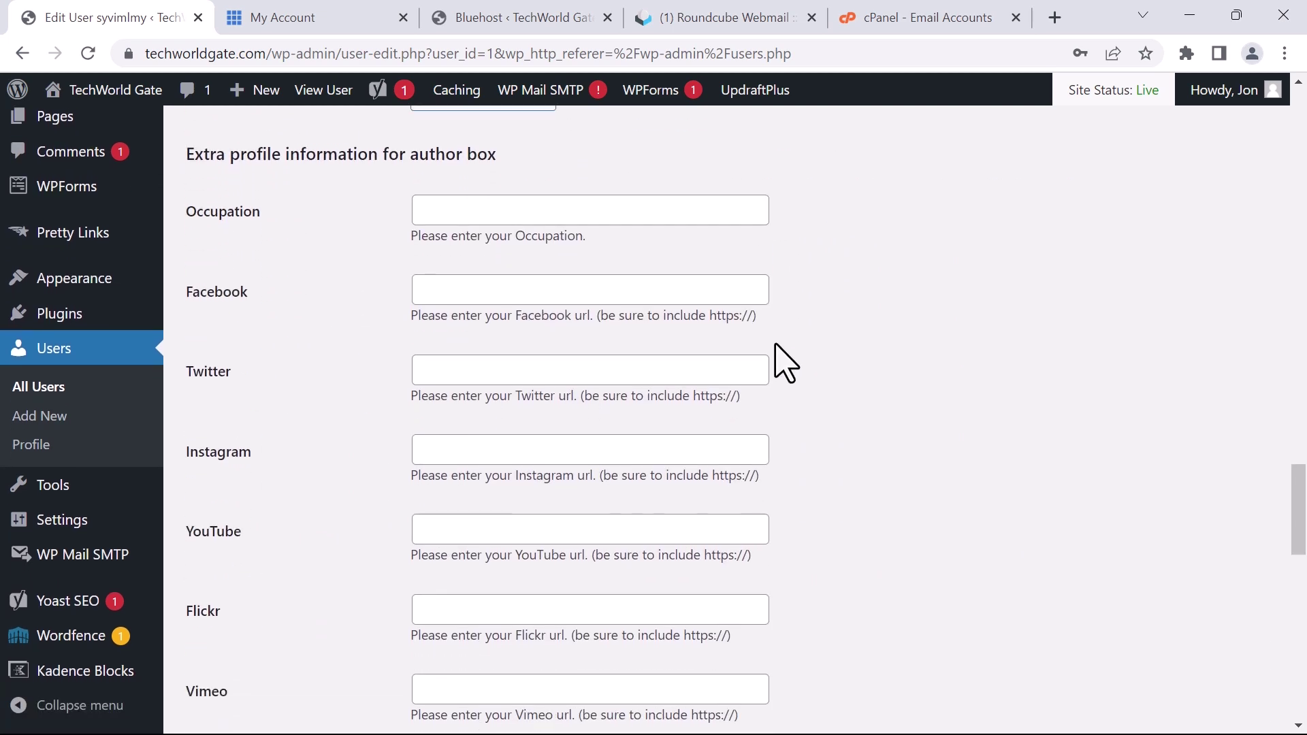
scroll(781, 359, "down", 10)
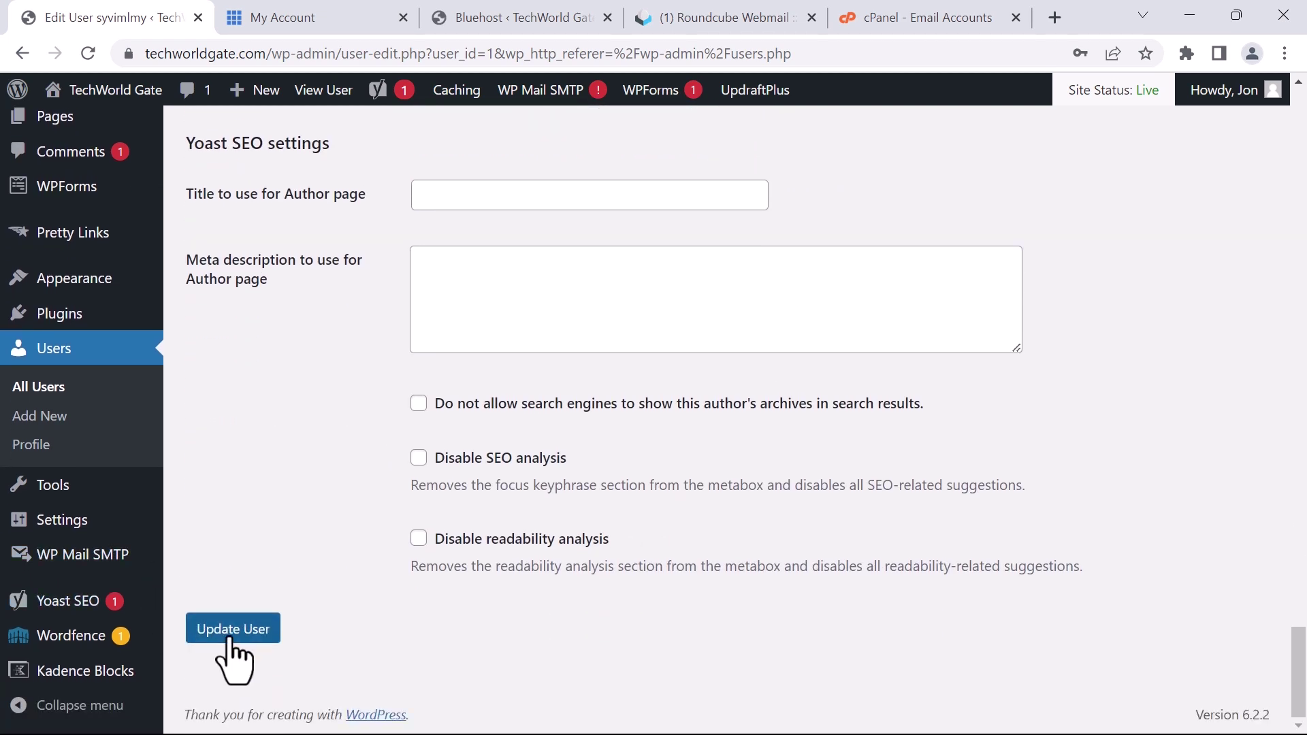
left_click(28, 390)
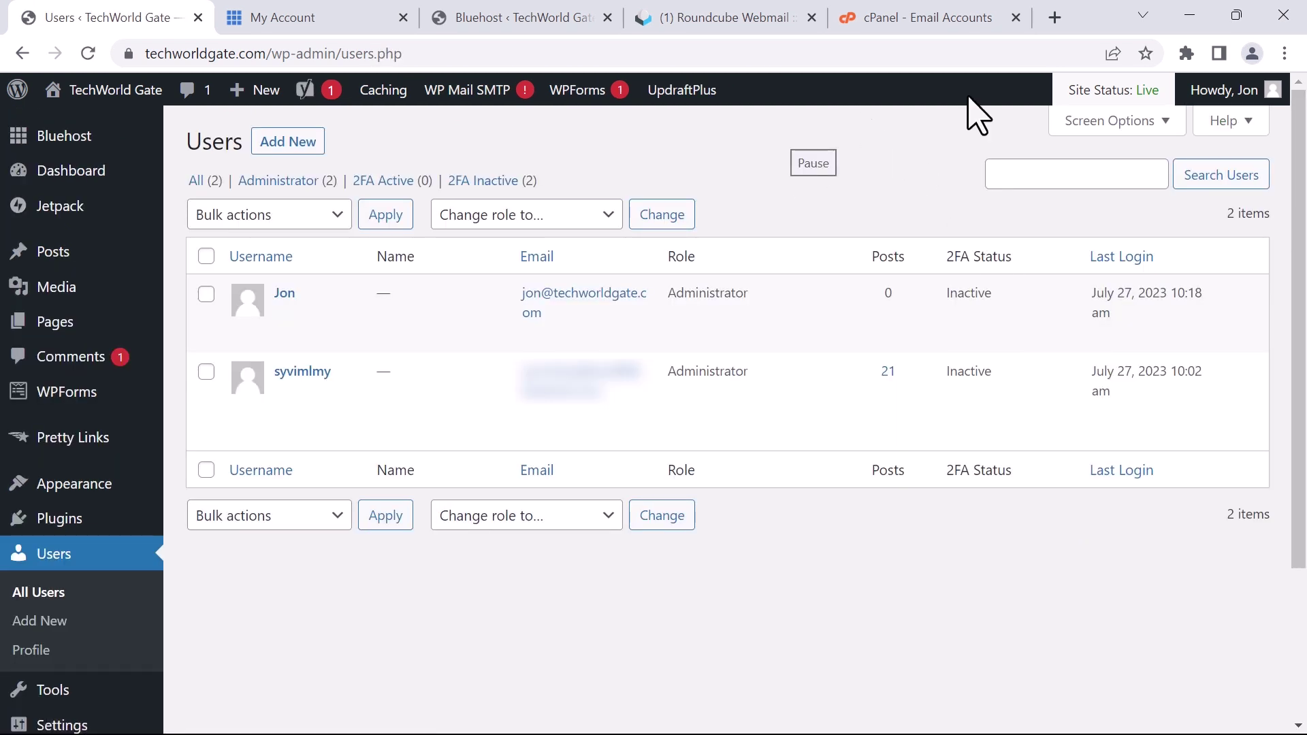
Bring up the wp-admin login page and sign in to the TechWorld Gate Dashboard
left_click(269, 54)
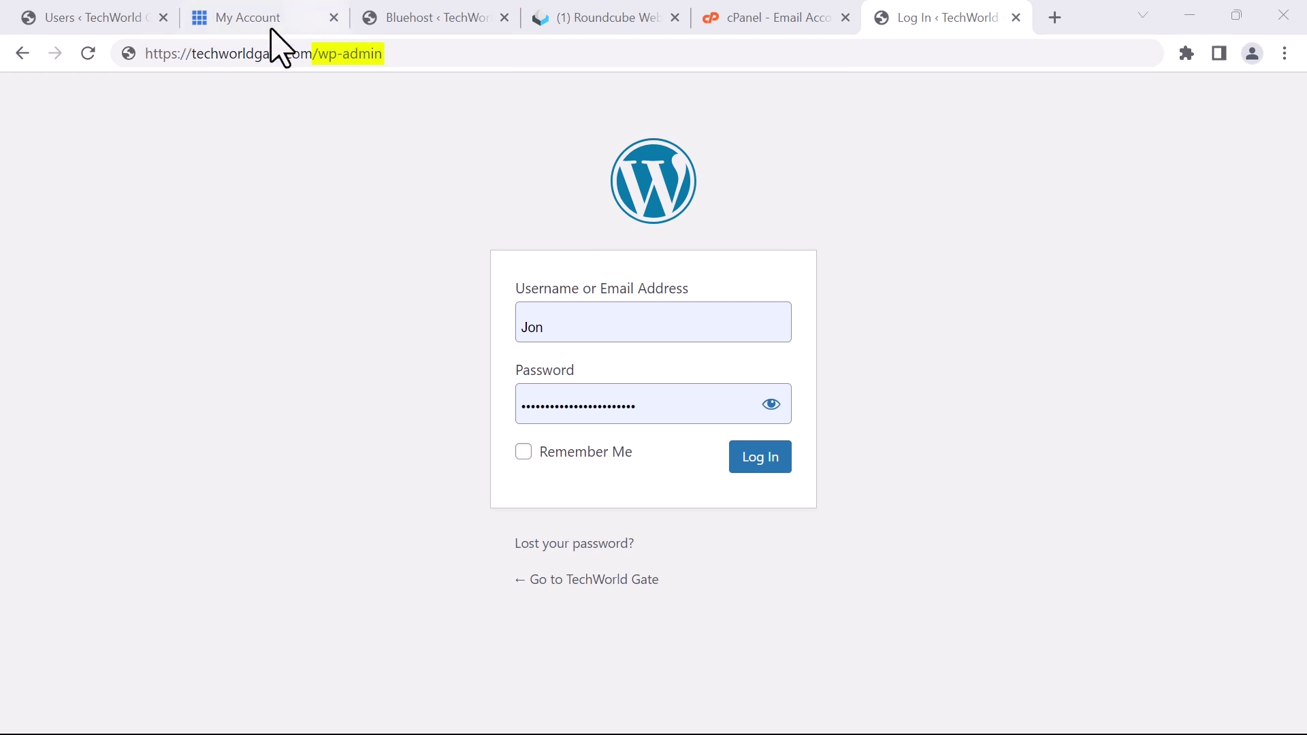
left_click(763, 458)
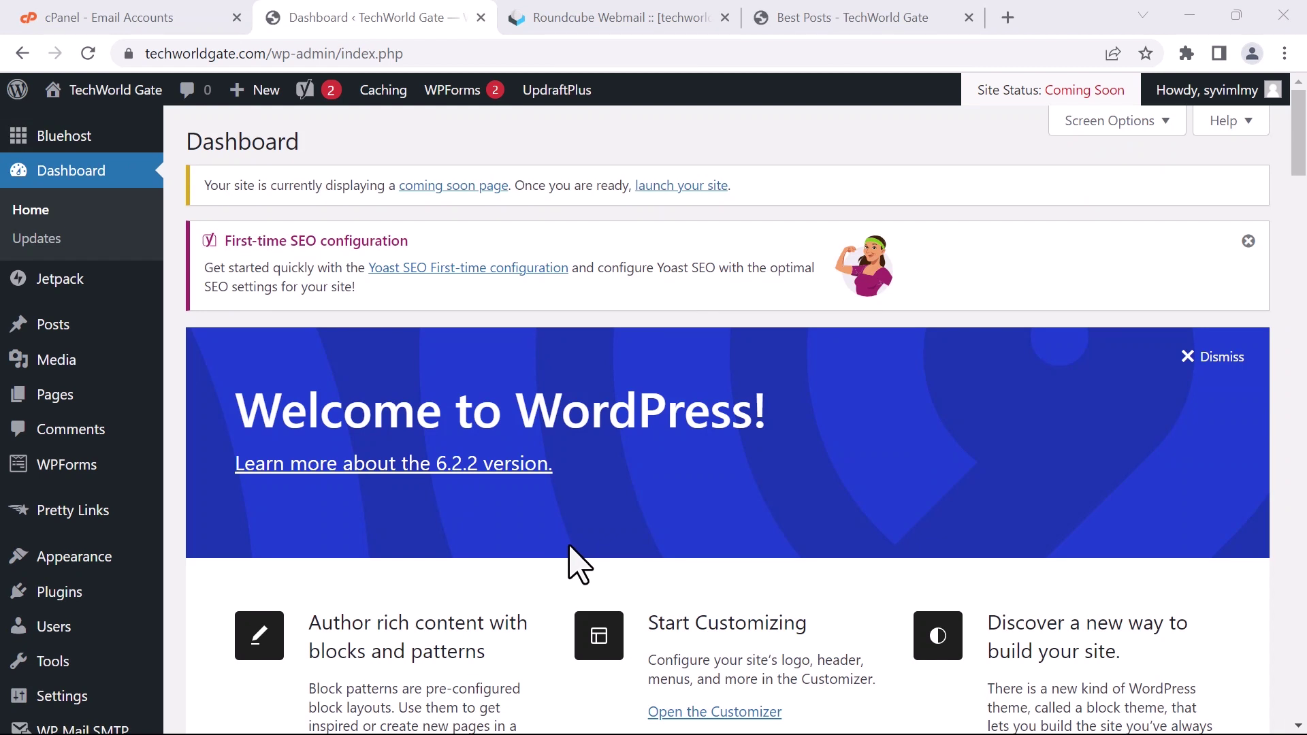
Use 'Launch your site' under 'Ready to go live?' so Site Status reads Live
left_click(690, 185)
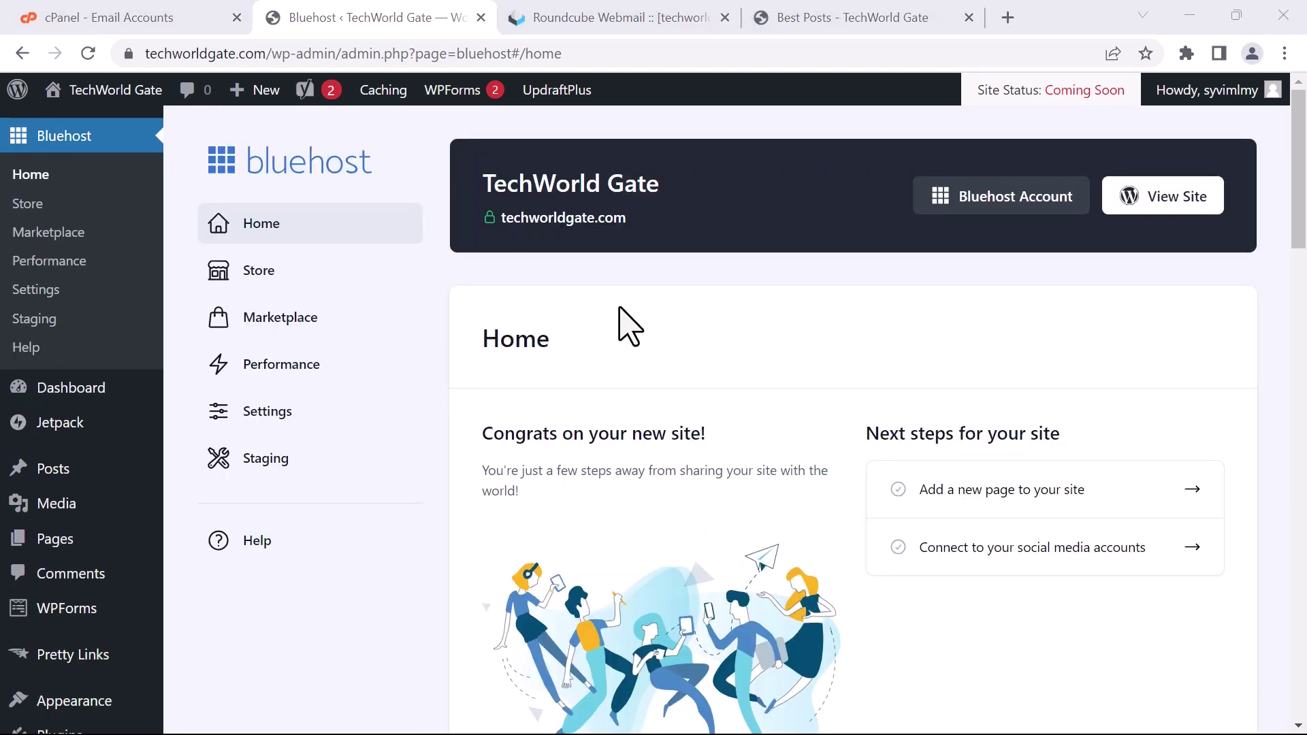
scroll(657, 320, "down", 6)
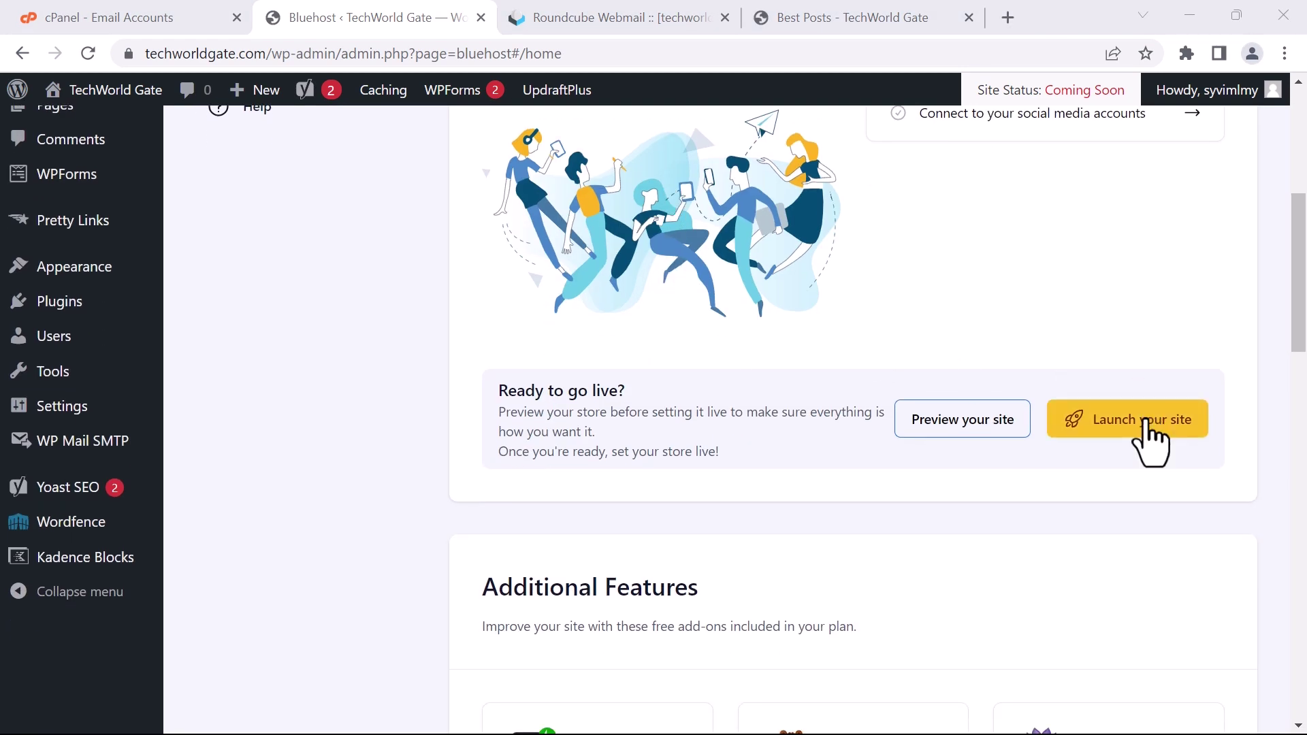
left_click(1146, 421)
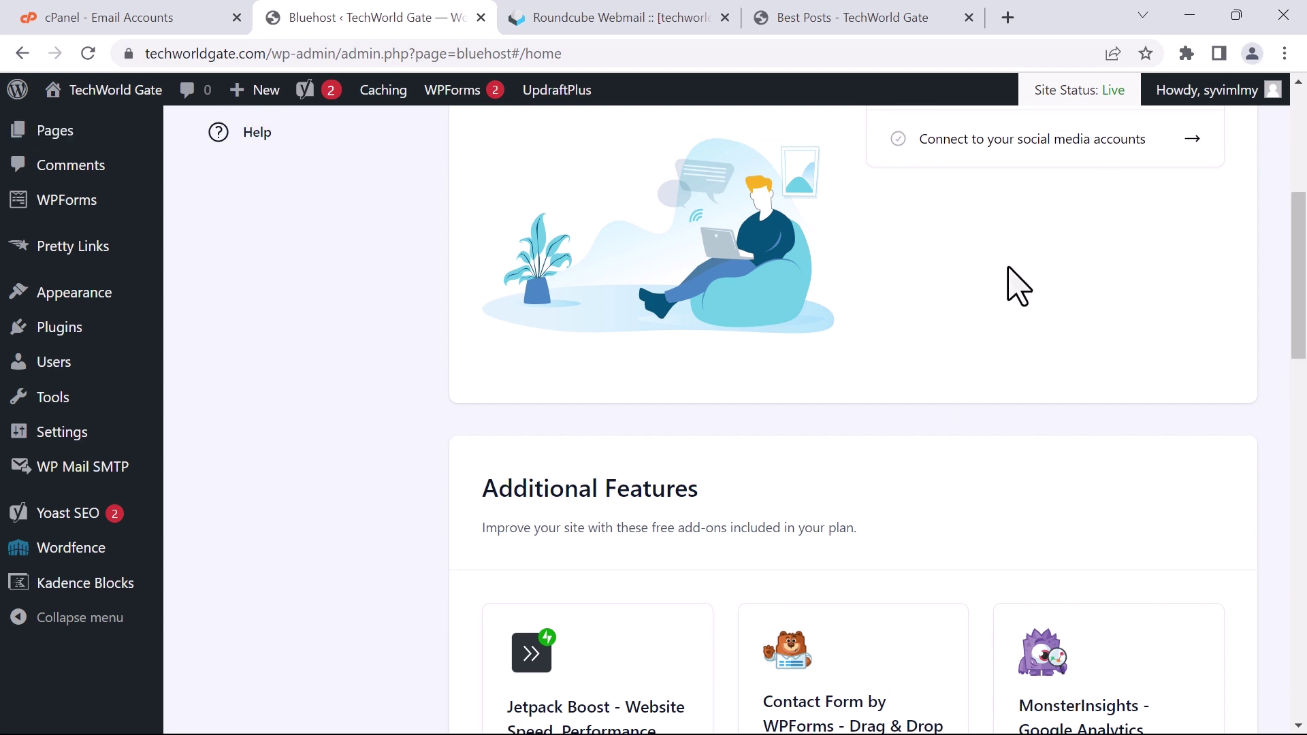
scroll(986, 391, "up", 6)
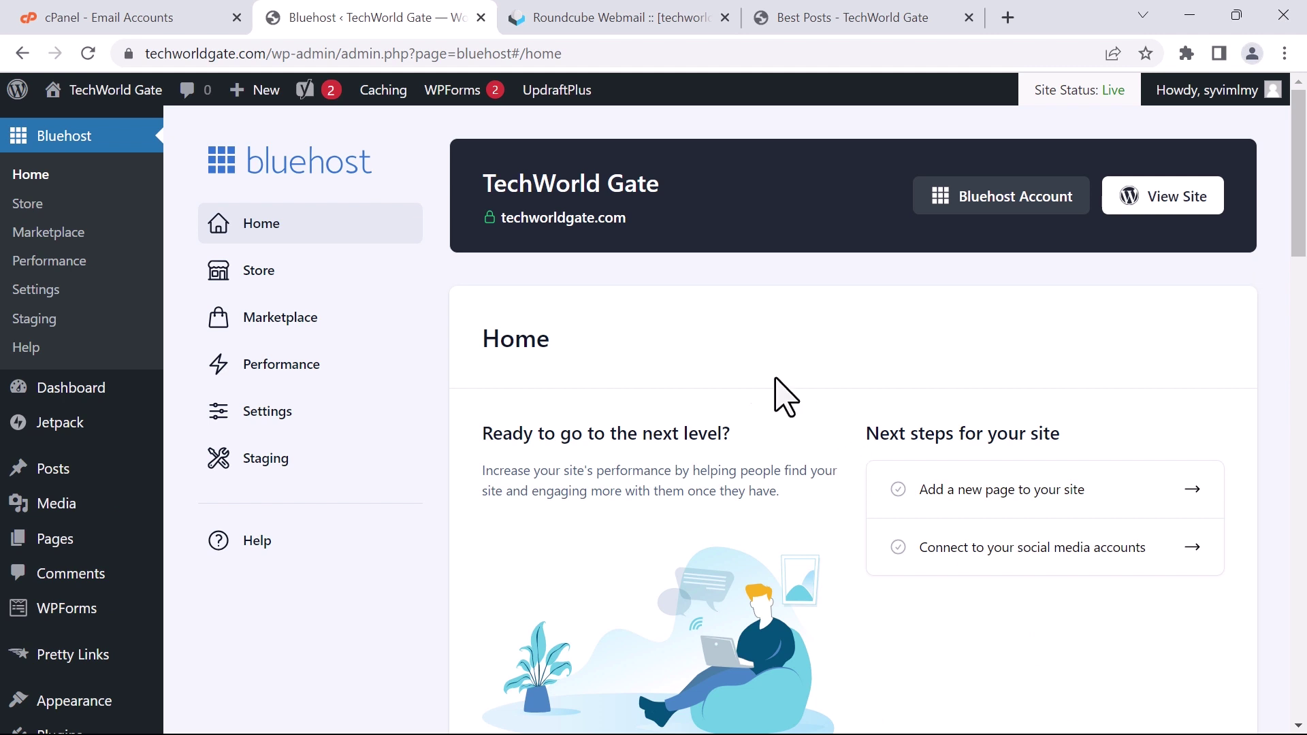
Visit the live TechWorld Gate homepage, then open a new Chrome Incognito window
mouse_move(95, 92)
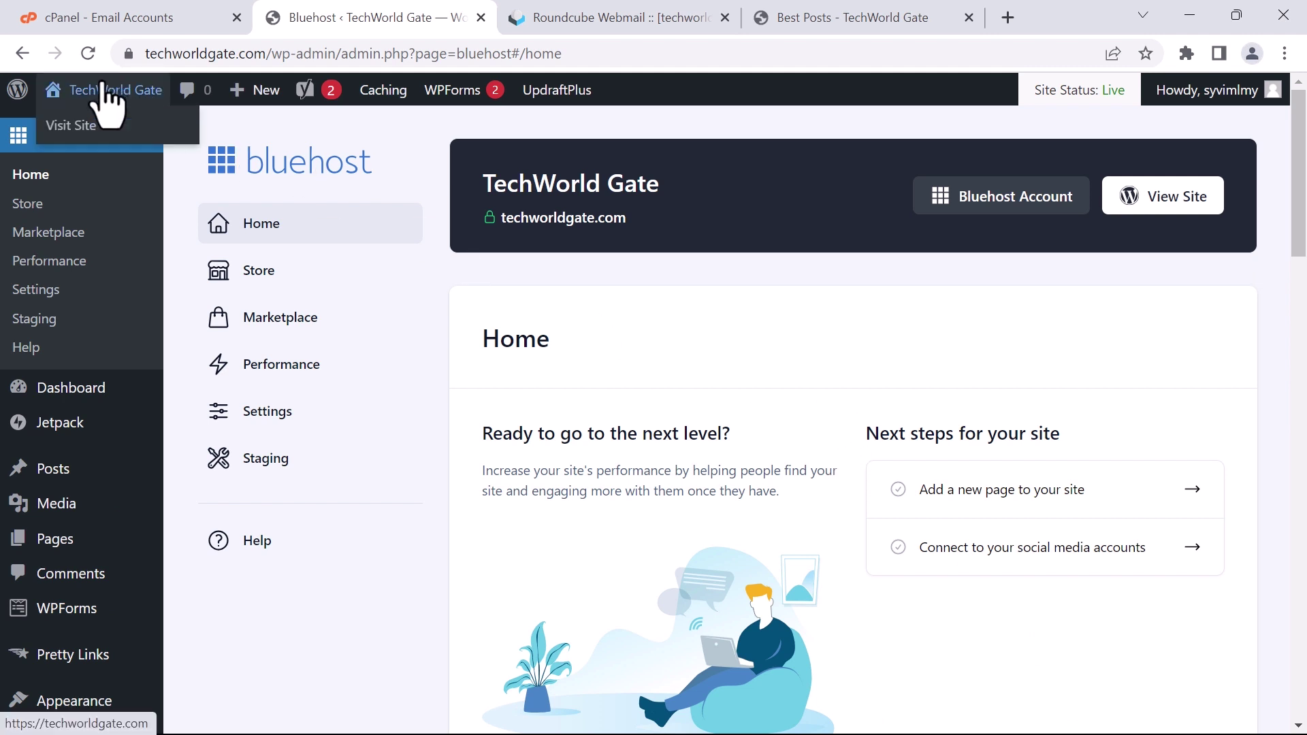
left_click(71, 124)
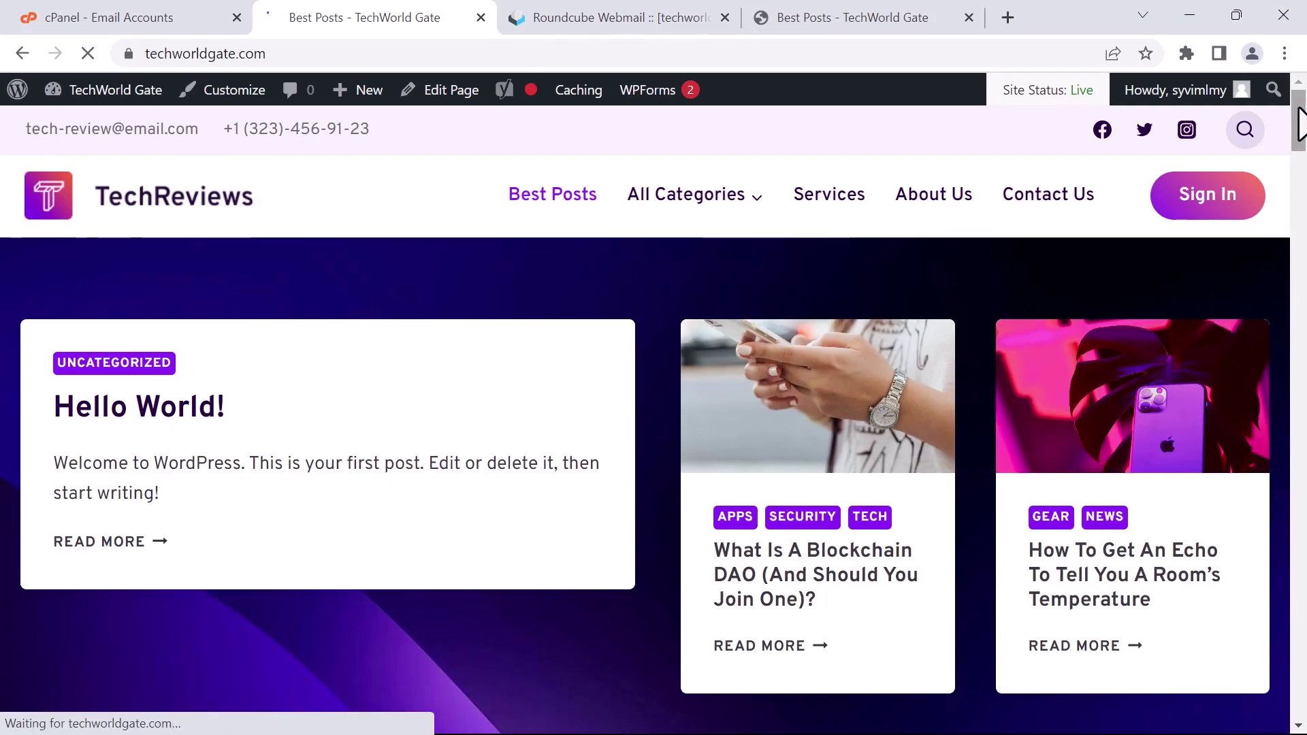
mouse_move(1301, 123)
left_mouse_down()
mouse_move(1299, 554)
mouse_move(1301, 119)
left_mouse_up()
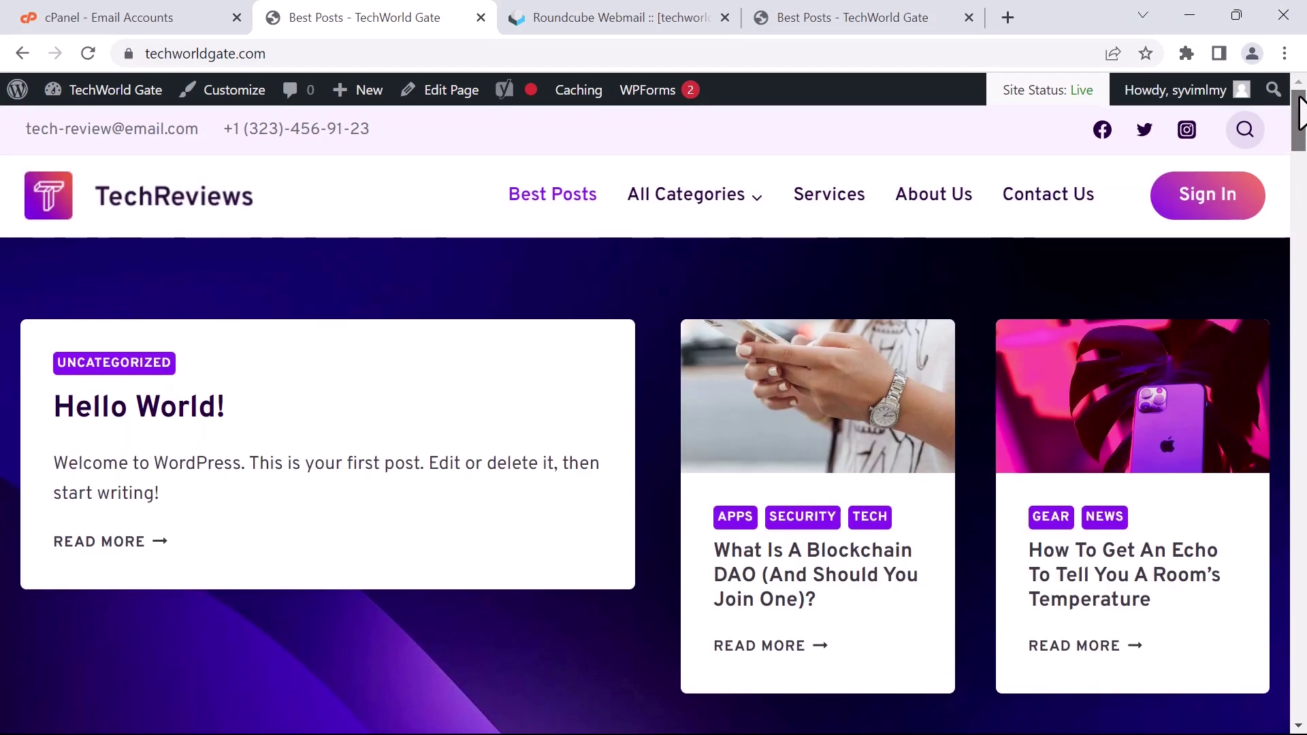
left_click(289, 53)
key("ctrl+c")
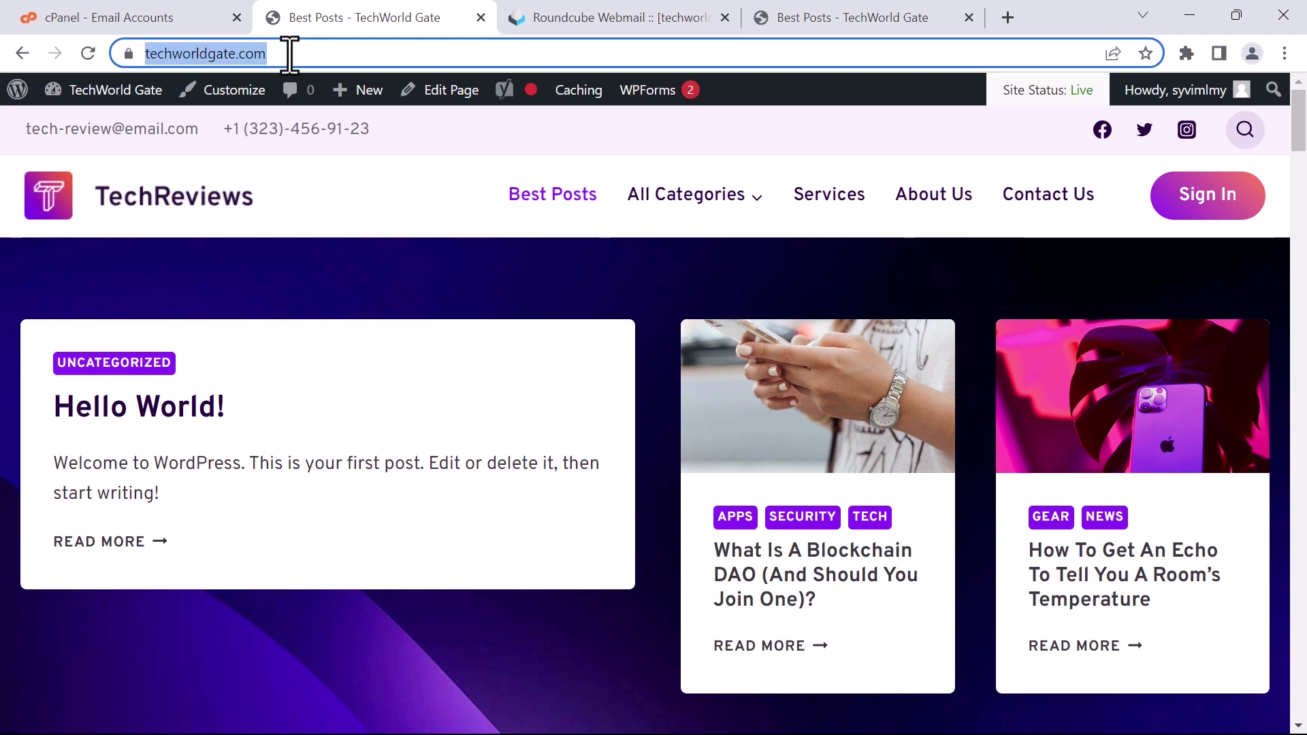
left_click(1285, 54)
left_click(1140, 136)
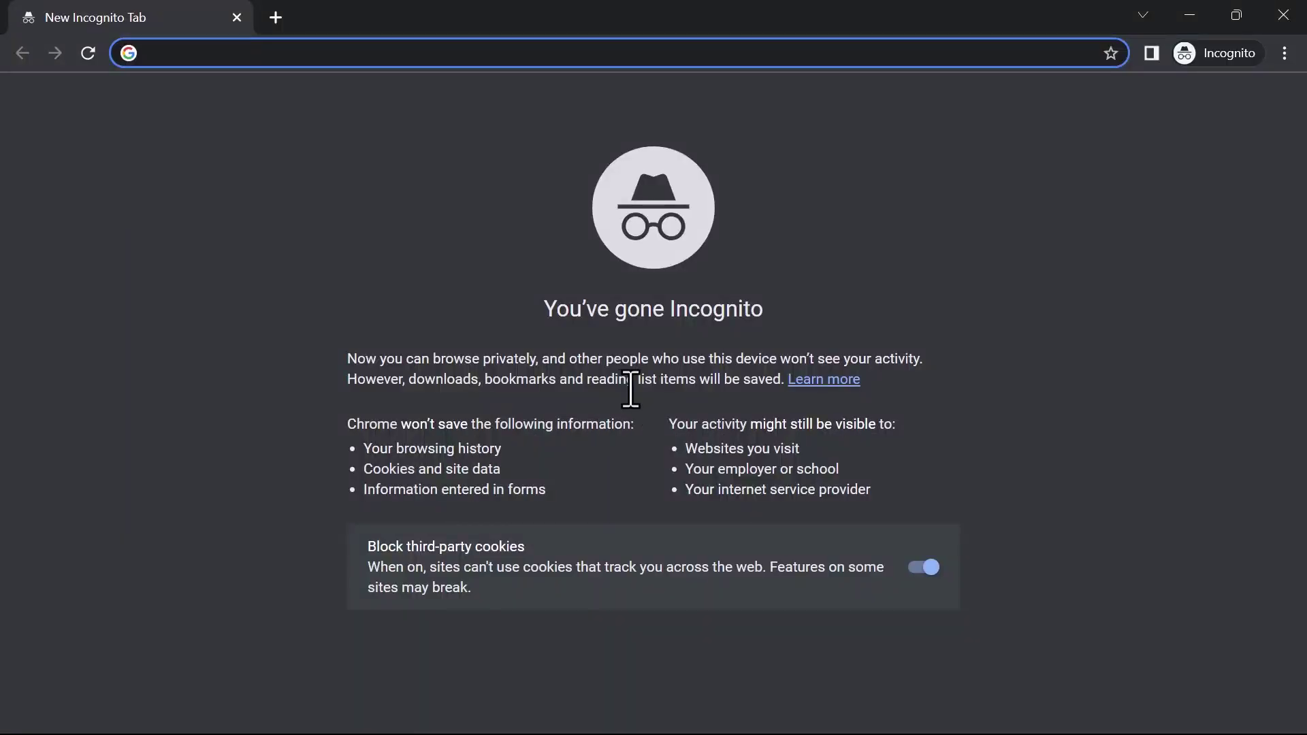
key("ctrl+v")
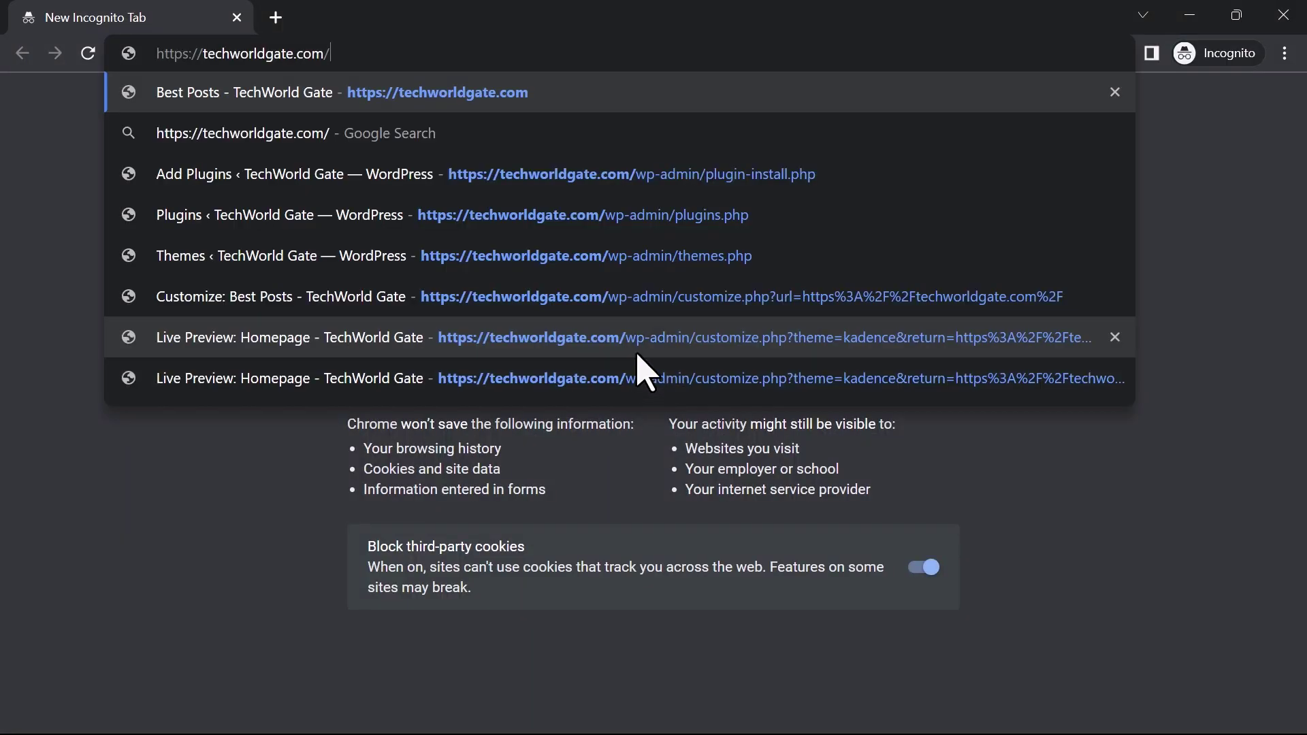
key("Return")
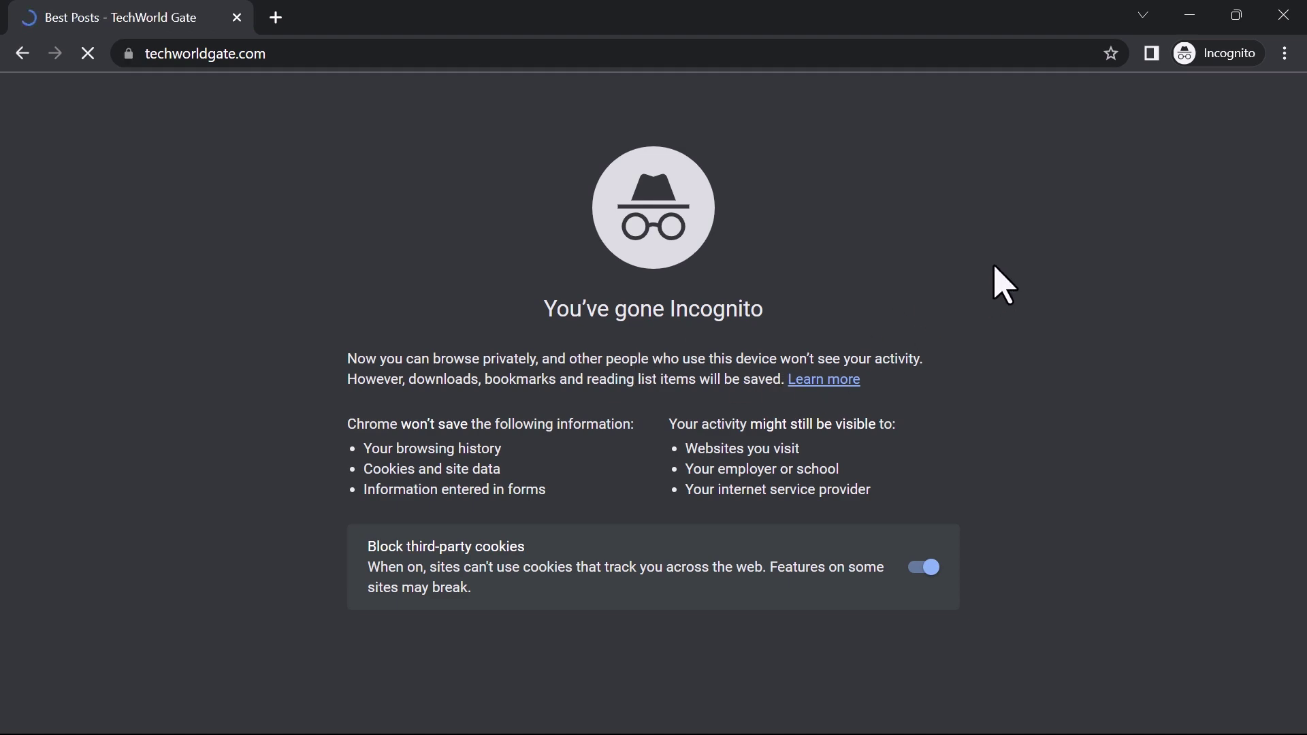
scroll(967, 286, "down", 7)
scroll(975, 290, "down", 20)
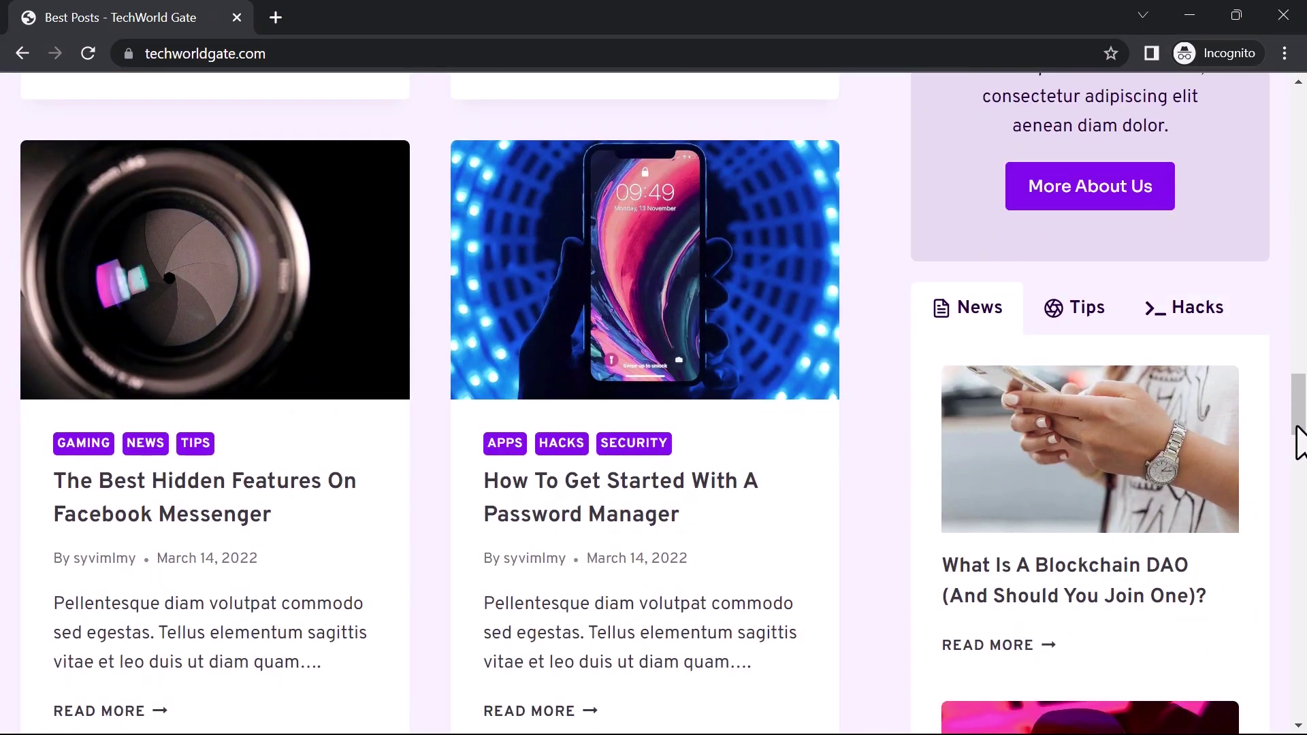
left_click_drag(1301, 443, 1287, 104)
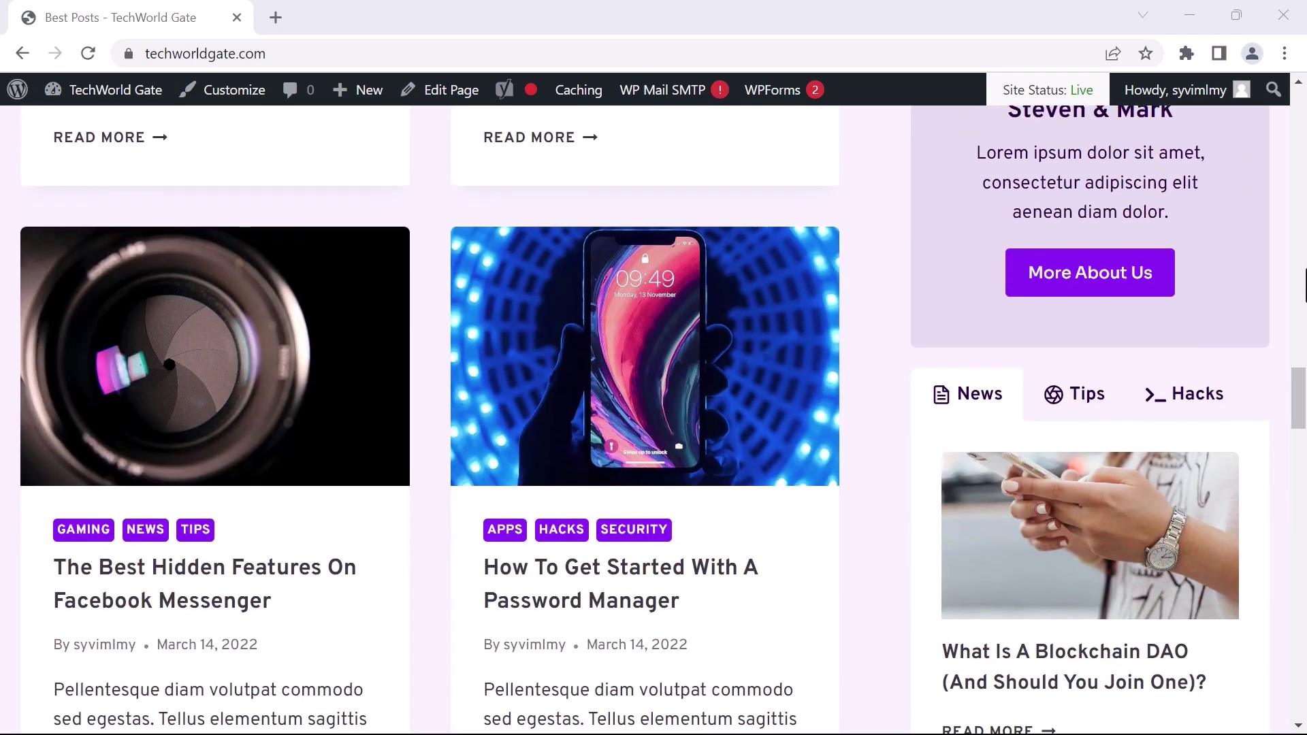
scroll(654, 408, "down", 10)
scroll(654, 409, "down", 5)
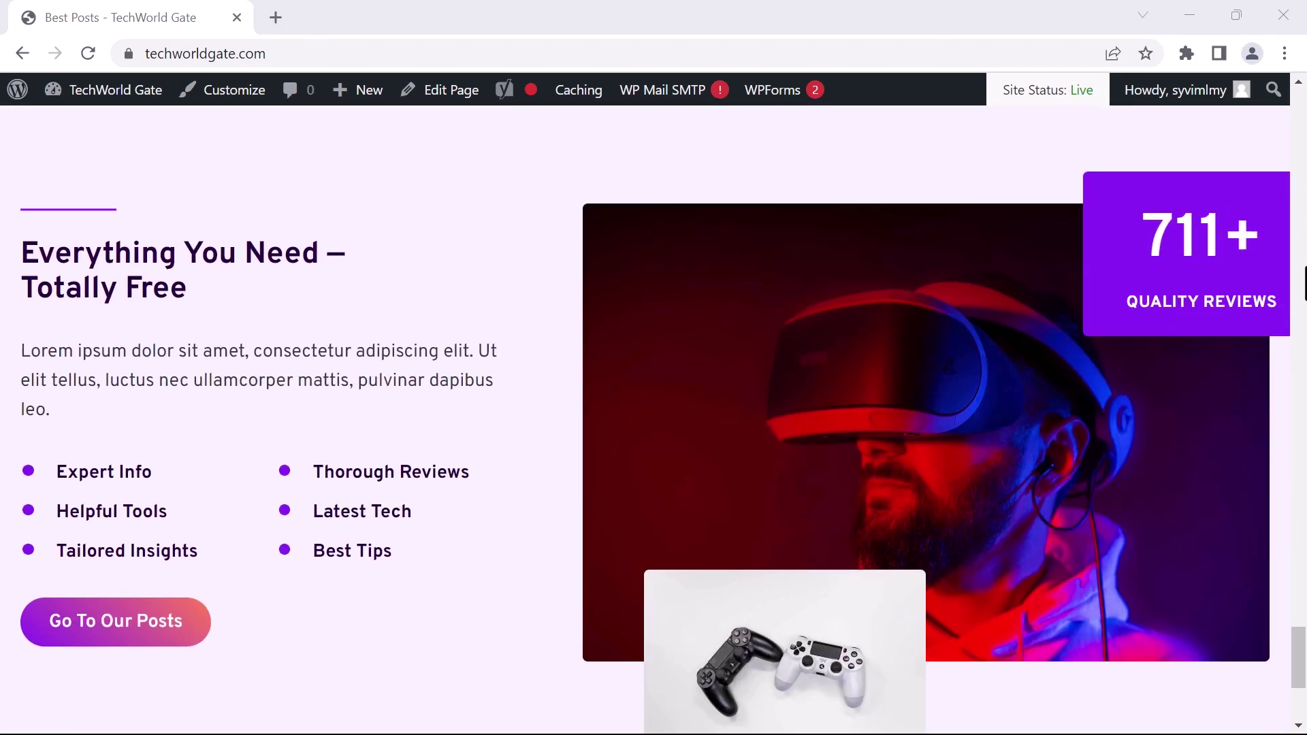